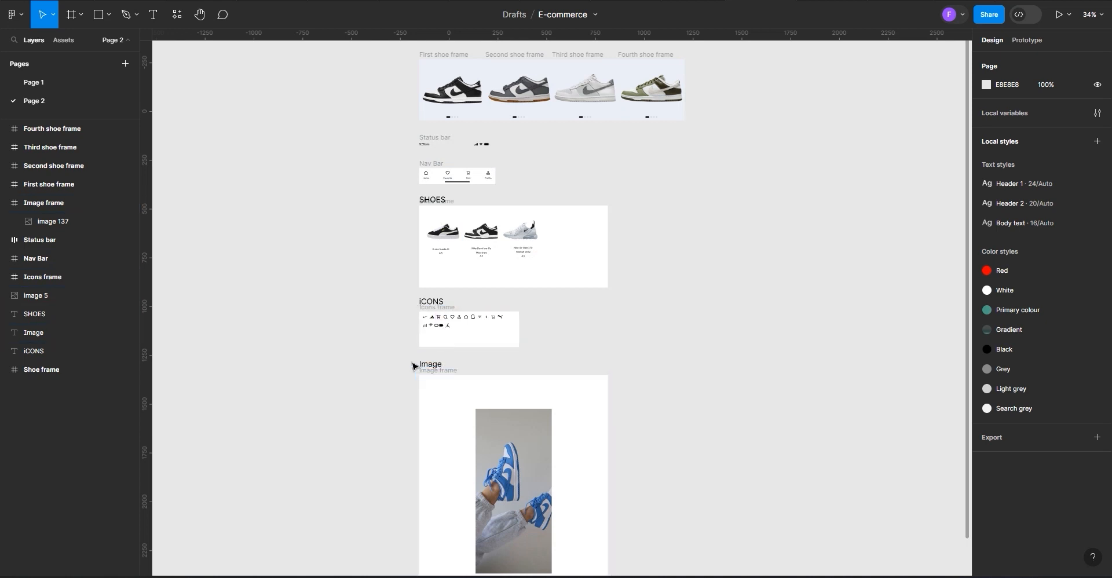
Add an iPhone 13 & 14 frame on an empty area of the canvas beside the existing assets and move it upward
{"action": "scroll", "coordinate": [263, 205], "scroll_direction": "down", "scroll_amount": 5}
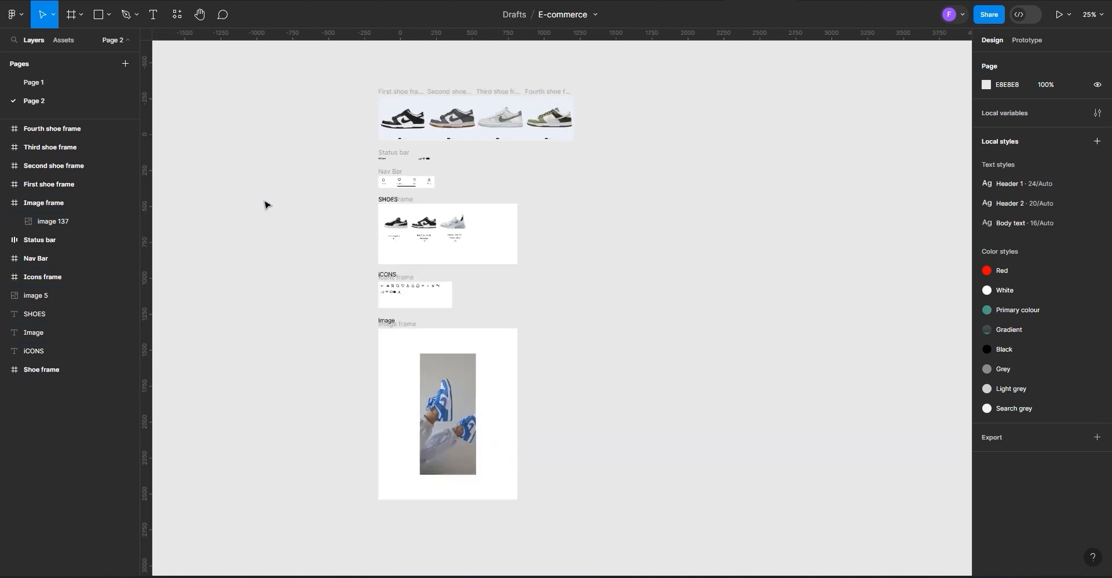
{"action": "scroll", "coordinate": [702, 166], "scroll_direction": "up", "scroll_amount": 6}
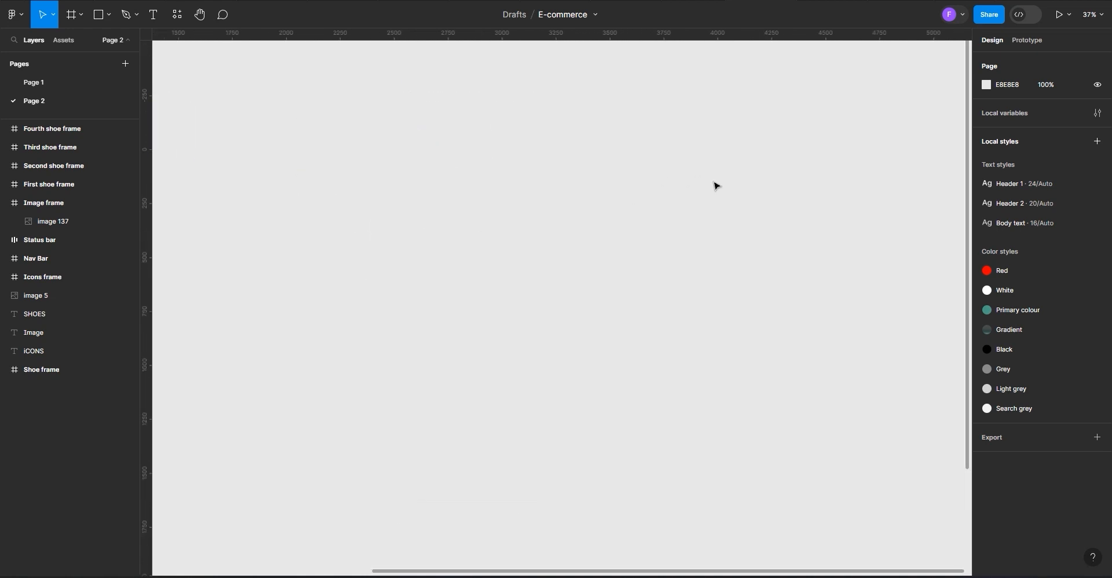
{"action": "left_click", "coordinate": [72, 16]}
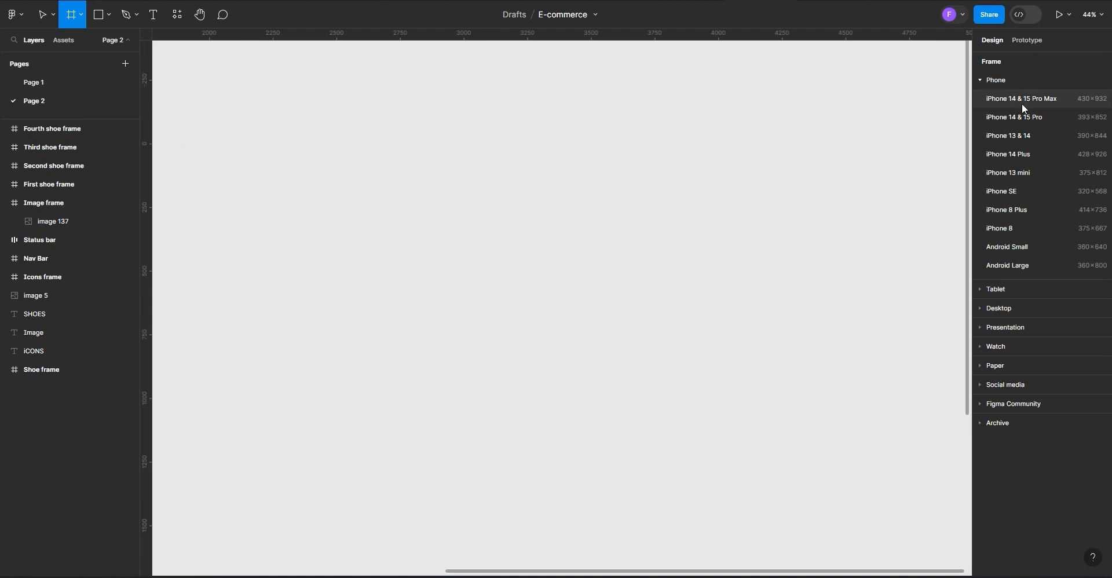
{"action": "left_click", "coordinate": [1037, 137]}
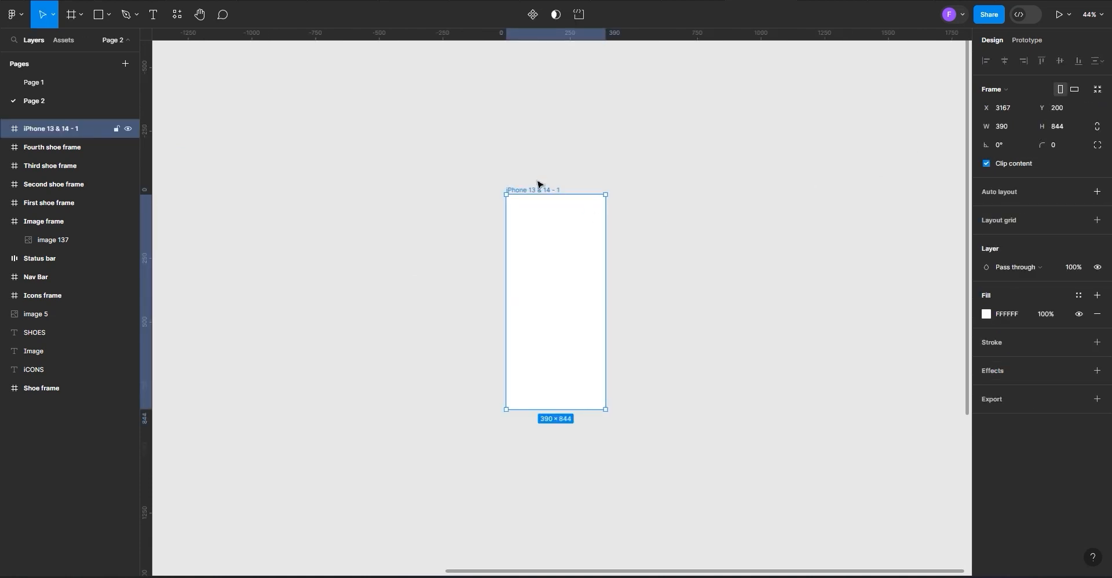
{"action": "left_click_drag", "start_coordinate": [532, 190], "coordinate": [536, 142]}
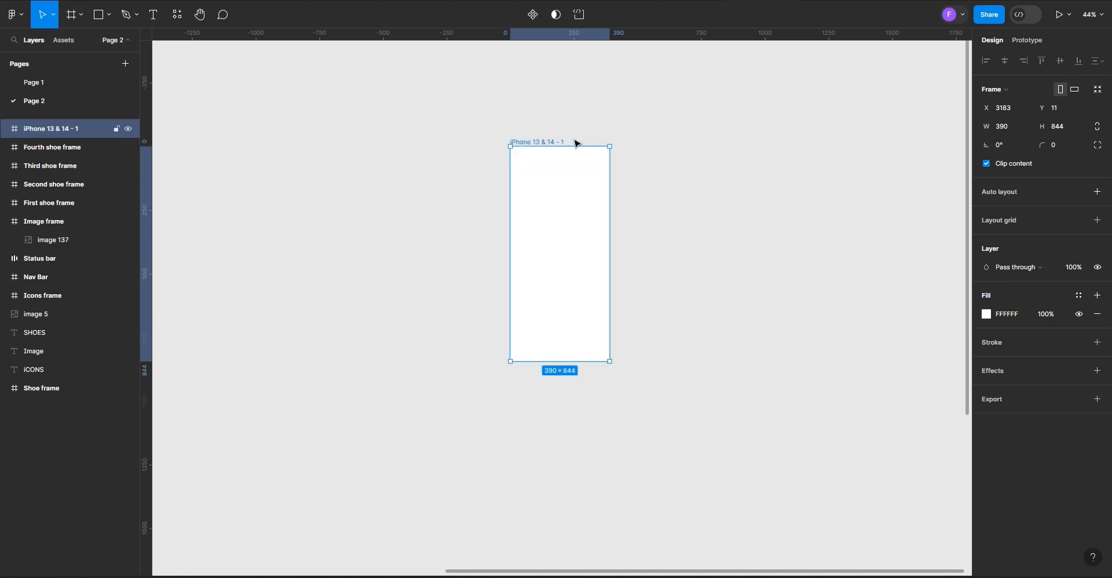
Set the phone frame's corner radius to 30 and move the frame further up the canvas
{"action": "scroll", "coordinate": [597, 141], "scroll_direction": "up", "scroll_amount": 3}
{"action": "left_click_drag", "start_coordinate": [470, 151], "coordinate": [470, 106]}
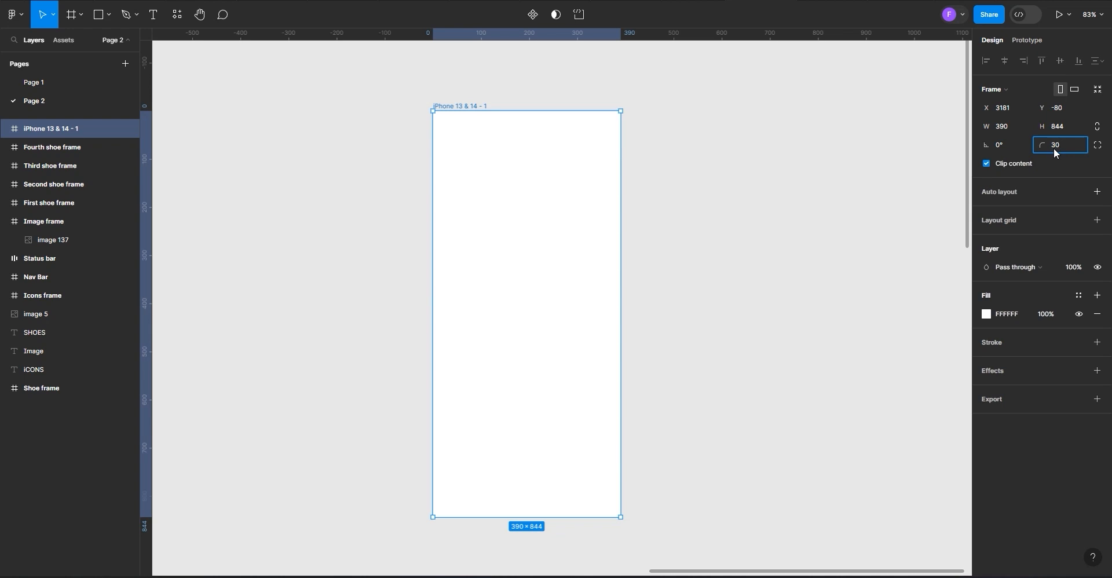
{"action": "left_click", "coordinate": [676, 225]}
{"action": "left_click_drag", "start_coordinate": [466, 106], "coordinate": [470, 91]}
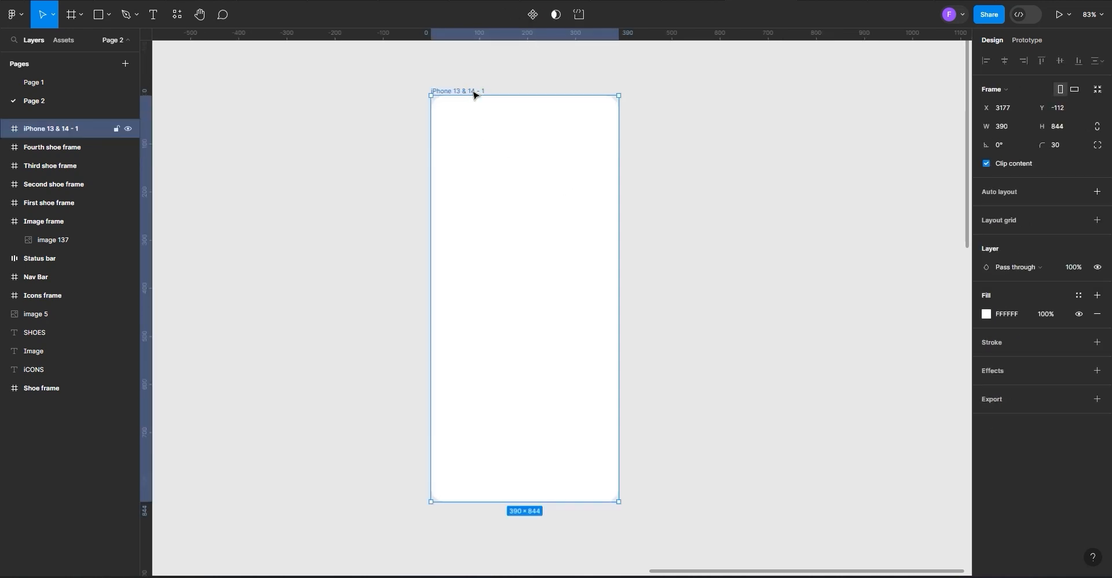
Rename the phone frame to "Splash screen"
{"action": "double_click", "coordinate": [474, 91]}
{"action": "type", "text": "Splash screen"}
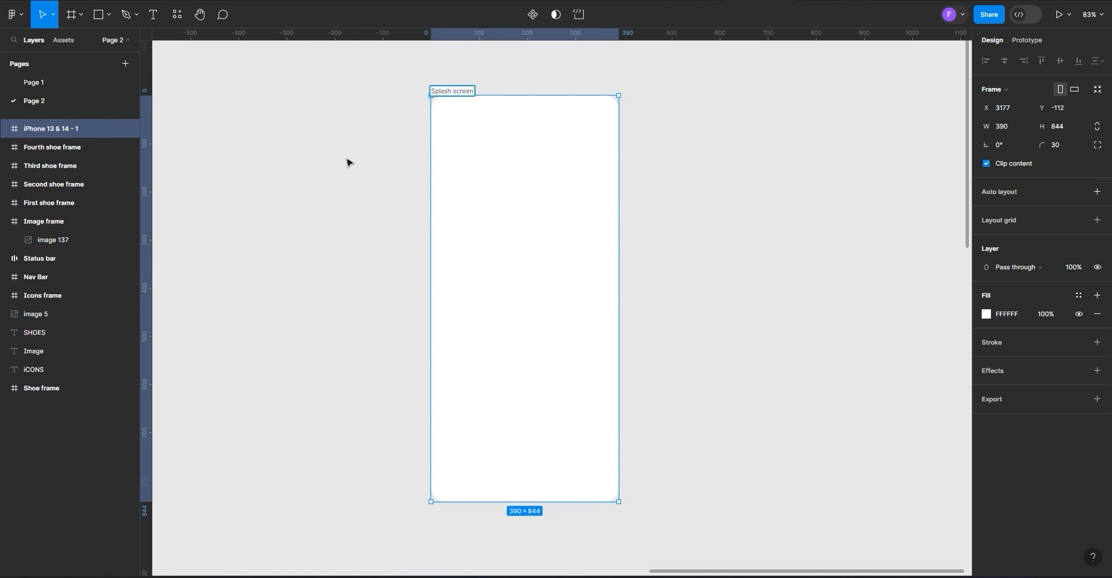
{"action": "left_click", "coordinate": [363, 178]}
Add a layout grid to the Splash screen frame with 4 stretched columns and a margin of 16
{"action": "left_click", "coordinate": [456, 93]}
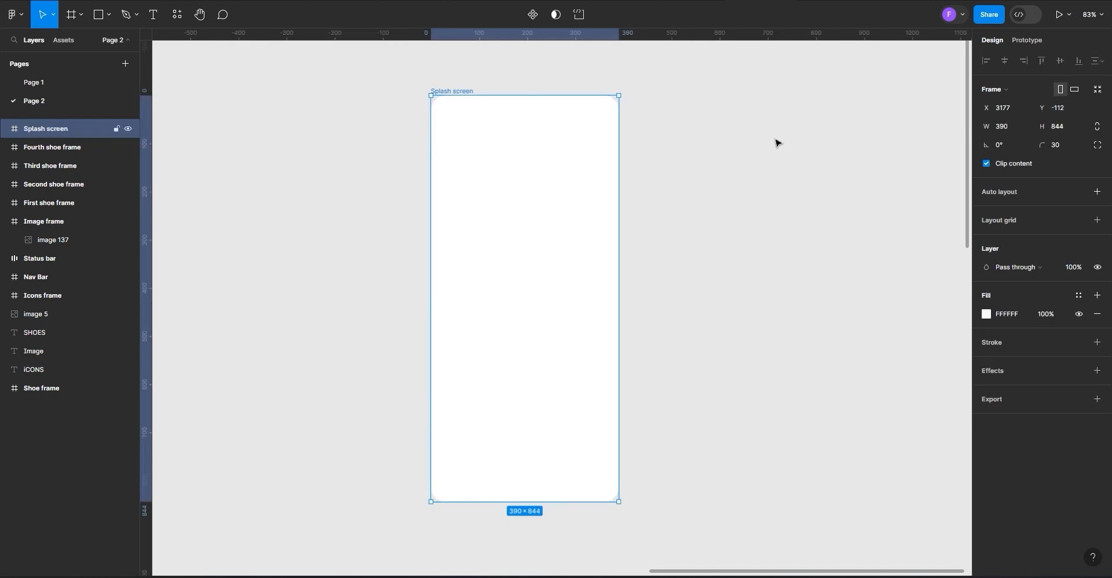
{"action": "left_click", "coordinate": [991, 221]}
{"action": "left_click", "coordinate": [986, 239]}
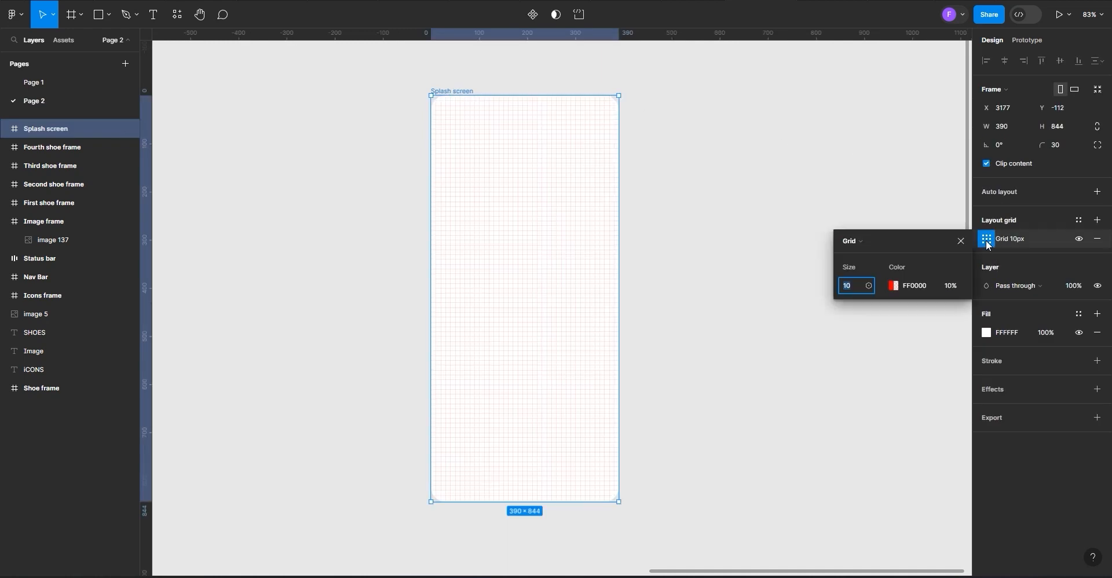
{"action": "left_click", "coordinate": [882, 242]}
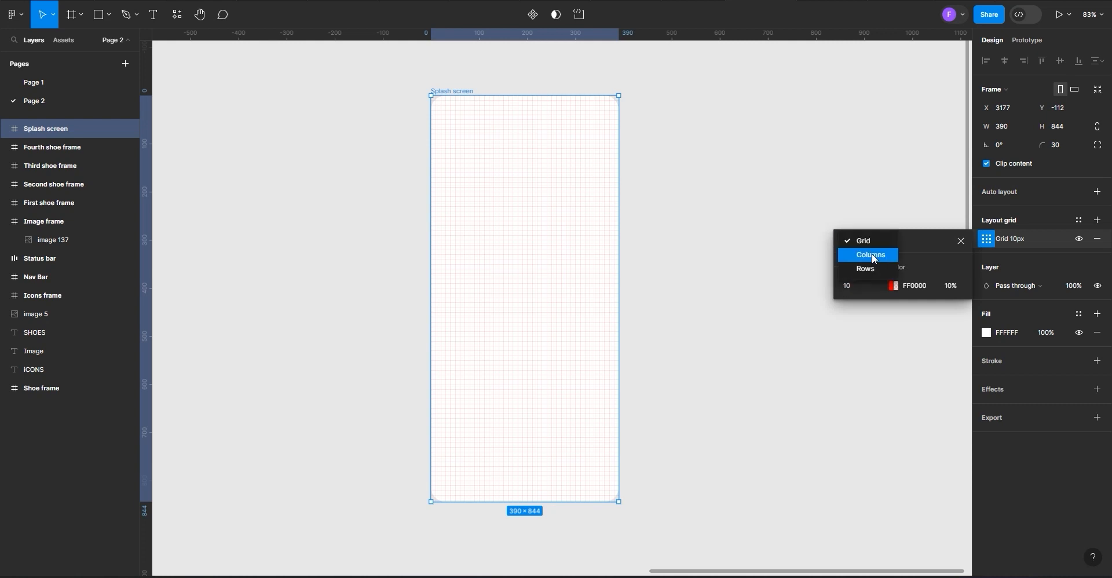
{"action": "left_click", "coordinate": [872, 255]}
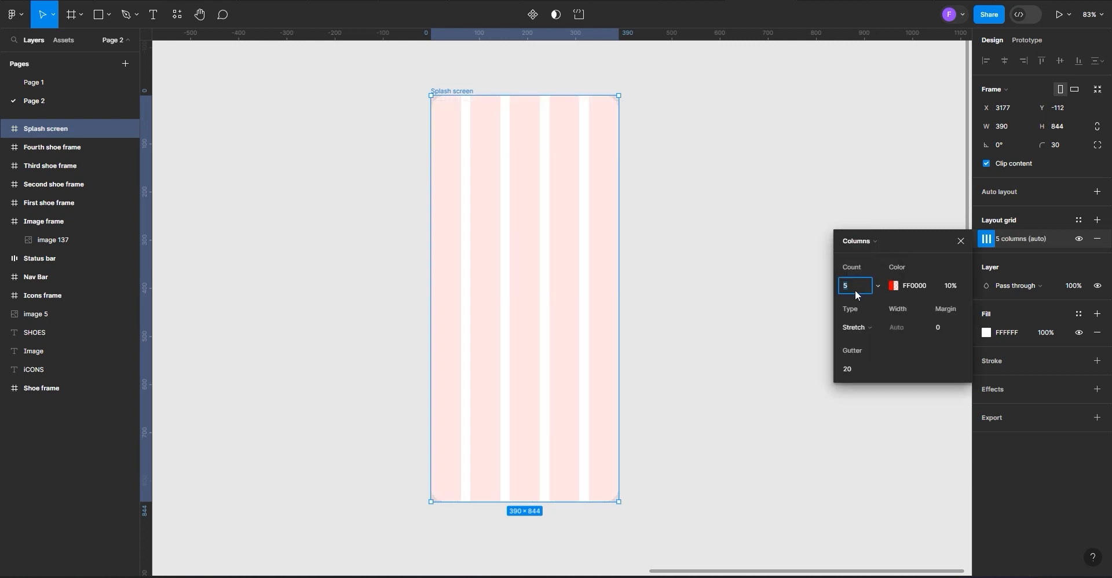
{"action": "left_click", "coordinate": [958, 329]}
{"action": "left_click", "coordinate": [944, 331]}
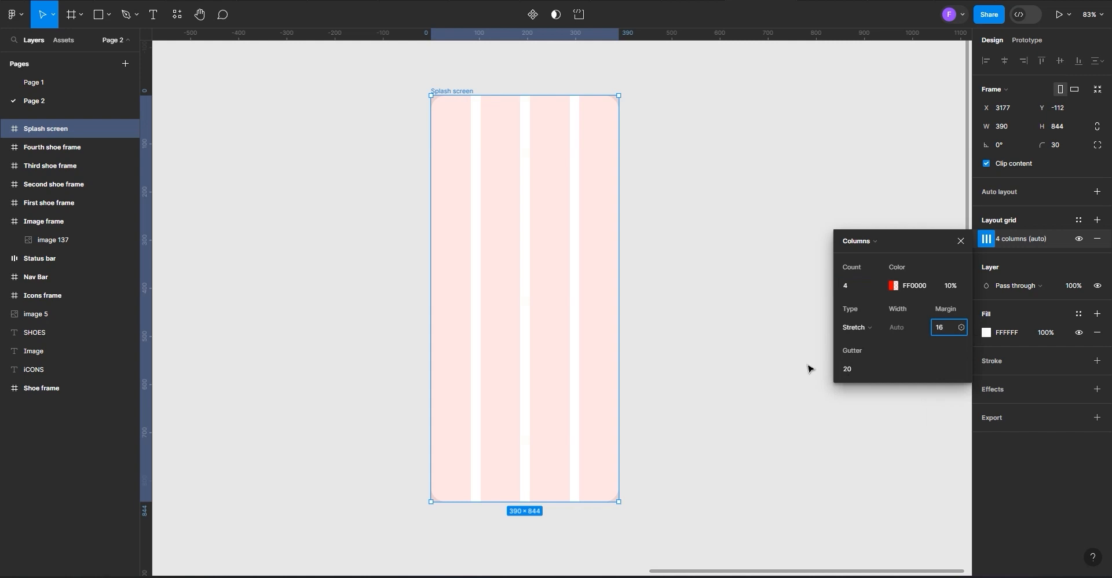
{"action": "left_click", "coordinate": [670, 232]}
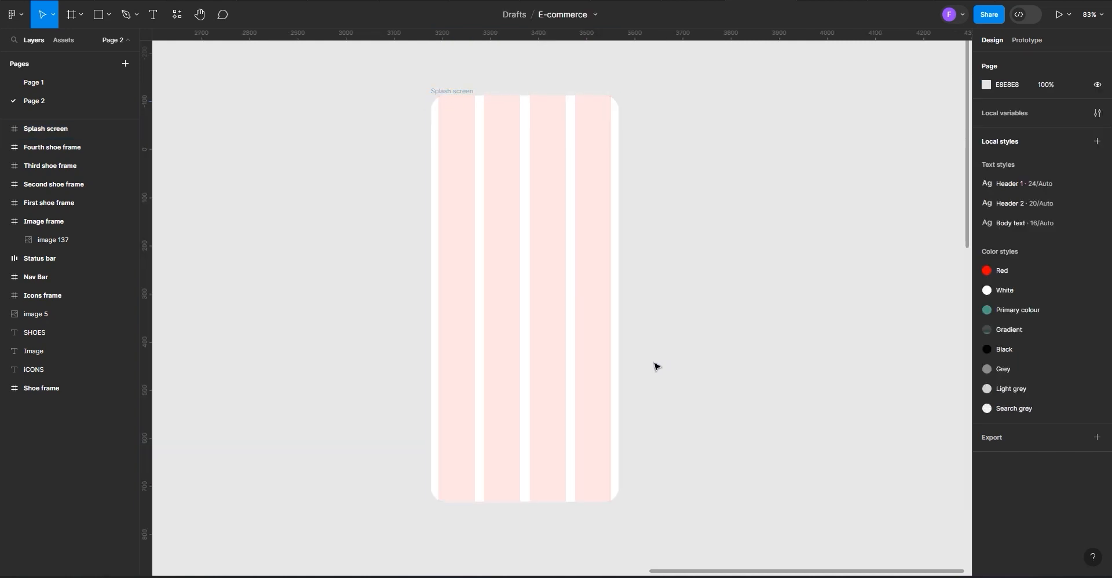
Copy the blue sneaker photo from the Image frame into the Splash screen frame so it fills the whole frame
{"action": "scroll", "coordinate": [660, 345], "scroll_direction": "down", "scroll_amount": 5}
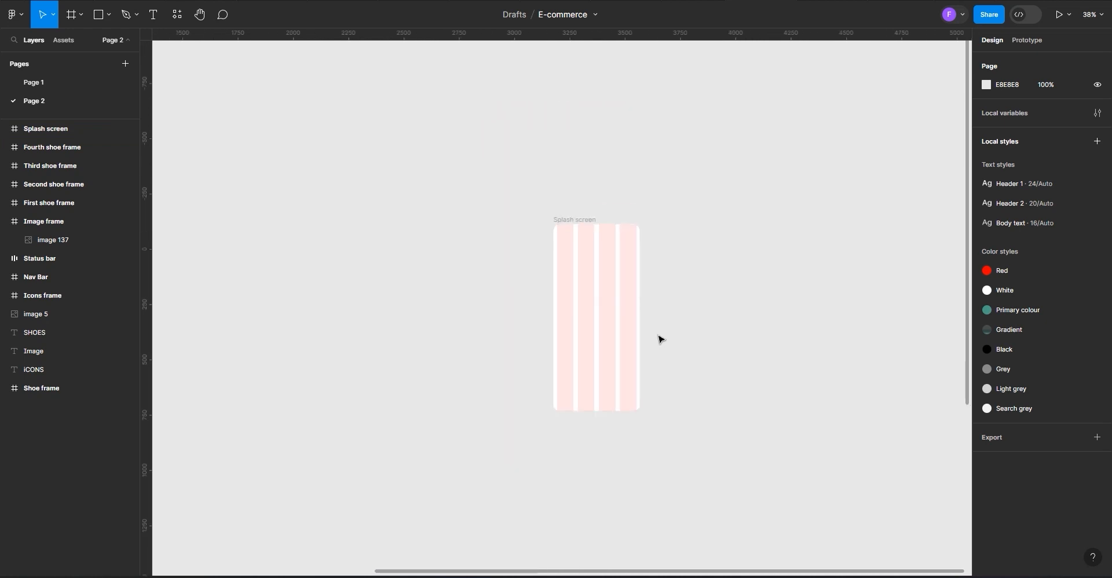
{"action": "scroll", "coordinate": [665, 464], "scroll_direction": "down", "scroll_amount": 3}
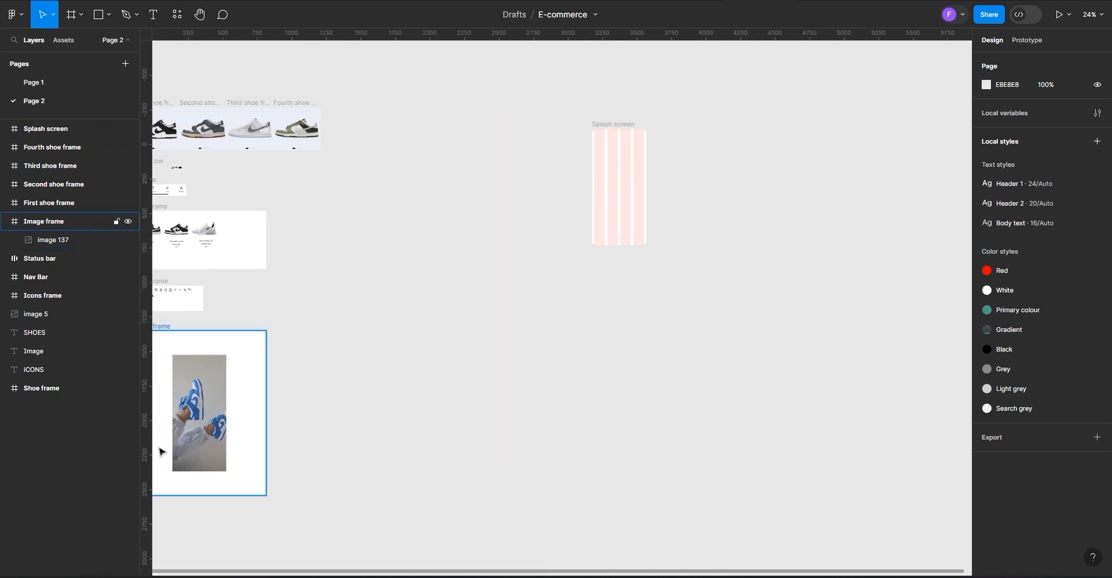
{"action": "scroll", "coordinate": [162, 449], "scroll_direction": "up", "scroll_amount": 3}
{"action": "scroll", "coordinate": [167, 391], "scroll_direction": "up", "scroll_amount": 3}
{"action": "left_click", "coordinate": [257, 406]}
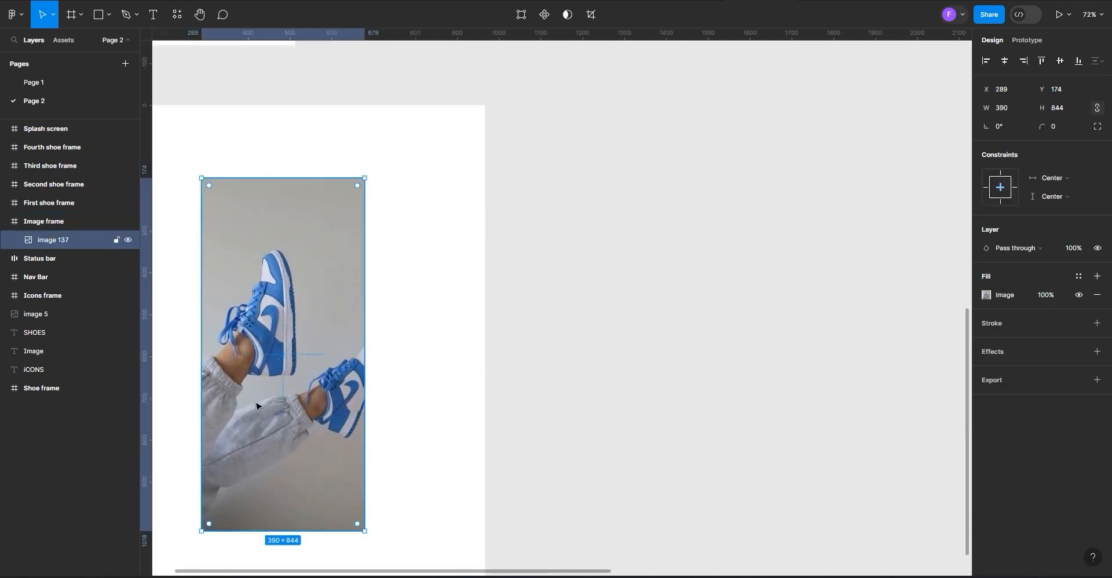
{"action": "left_click_drag", "start_coordinate": [257, 405], "coordinate": [457, 249]}
{"action": "scroll", "coordinate": [456, 248], "scroll_direction": "up", "scroll_amount": 2}
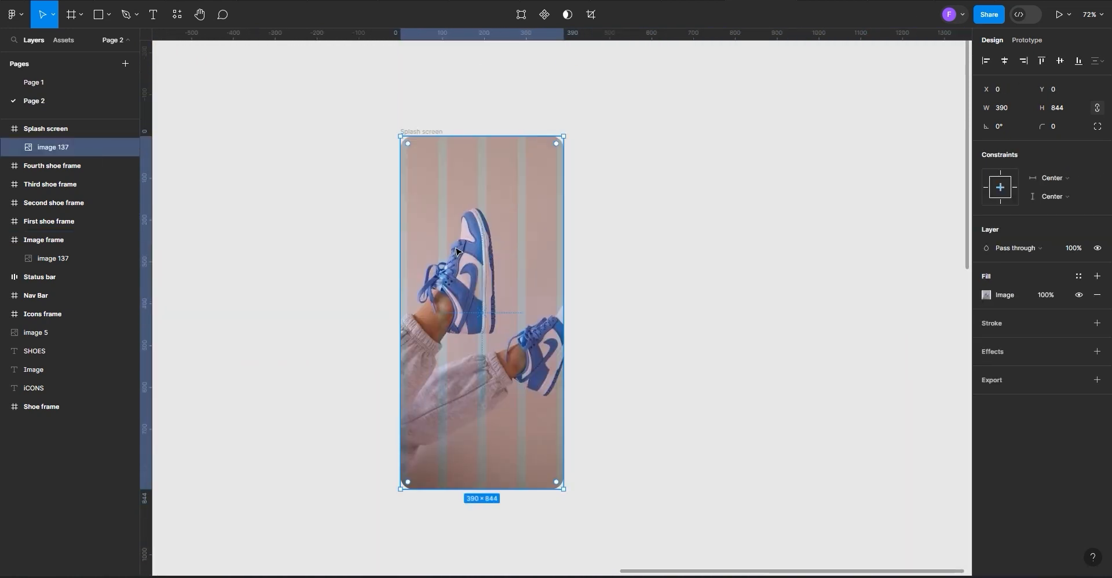
{"action": "left_click_drag", "start_coordinate": [469, 319], "coordinate": [469, 320]}
{"action": "left_click_drag", "start_coordinate": [509, 248], "coordinate": [512, 247]}
{"action": "scroll", "coordinate": [246, 275], "scroll_direction": "up", "scroll_amount": 1}
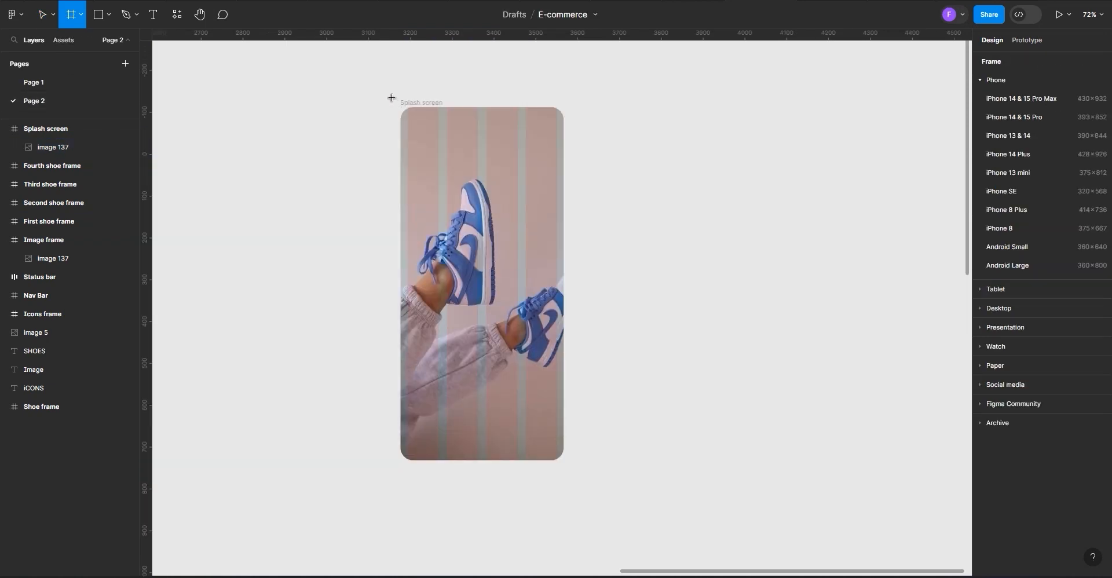
Draw a new frame over the Splash screen and fit it to the screen's full 390 × 844 size
{"action": "mouse_move", "coordinate": [391, 96]}
{"action": "left_mouse_down"}
{"action": "mouse_move", "coordinate": [428, 150]}
{"action": "mouse_move", "coordinate": [544, 239]}
{"action": "left_mouse_up"}
{"action": "left_click_drag", "start_coordinate": [504, 176], "coordinate": [514, 197]}
{"action": "left_click_drag", "start_coordinate": [508, 115], "coordinate": [507, 105]}
{"action": "left_click_drag", "start_coordinate": [558, 177], "coordinate": [564, 179]}
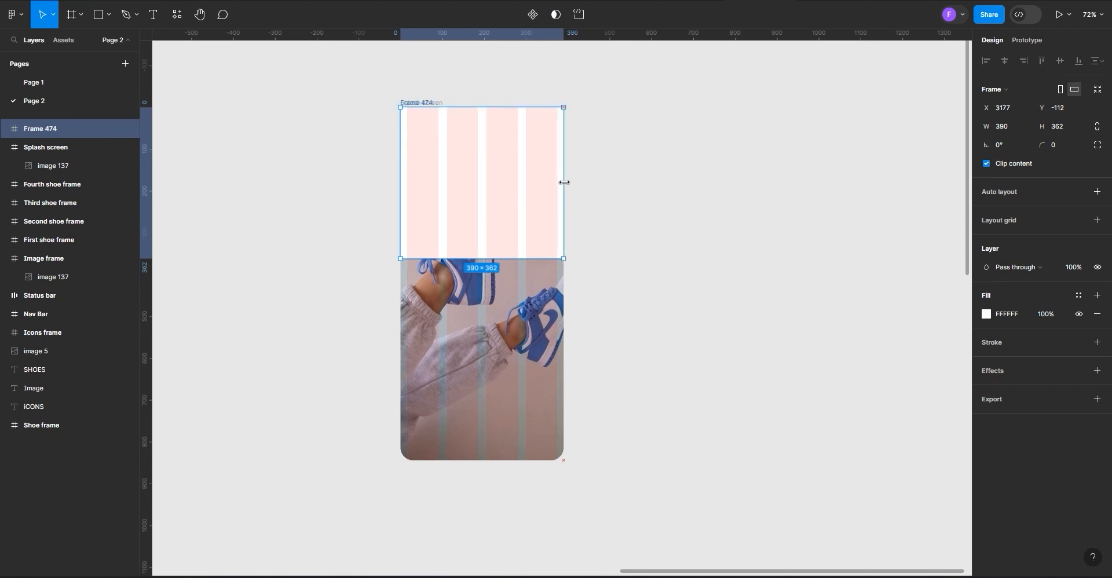
{"action": "left_click_drag", "start_coordinate": [496, 259], "coordinate": [498, 458]}
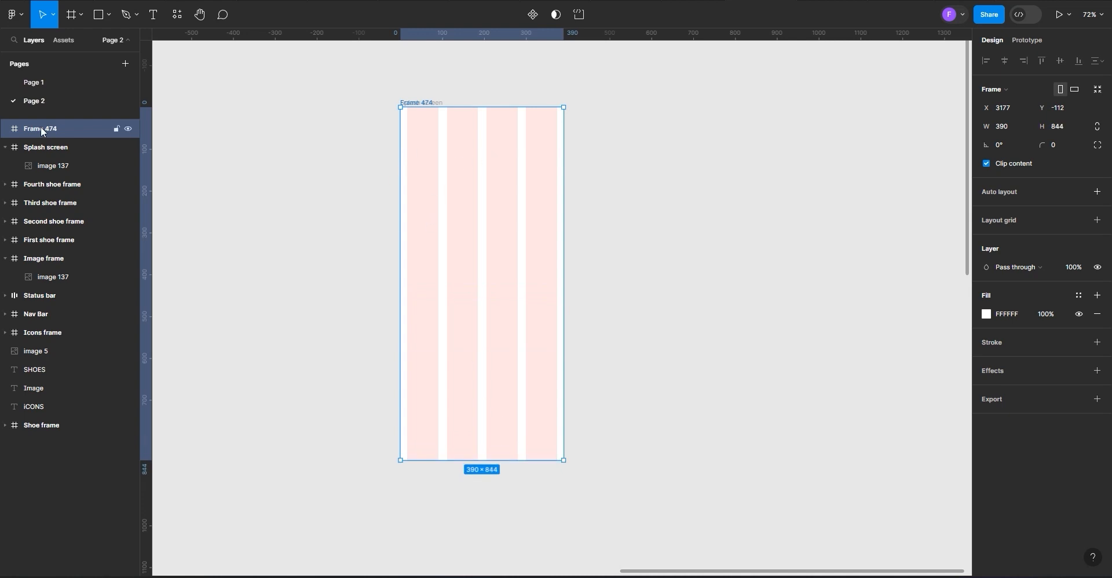
Nest the new frame inside the Splash screen above the photo and rename it "Overlay"
{"action": "left_click_drag", "start_coordinate": [45, 124], "coordinate": [47, 148]}
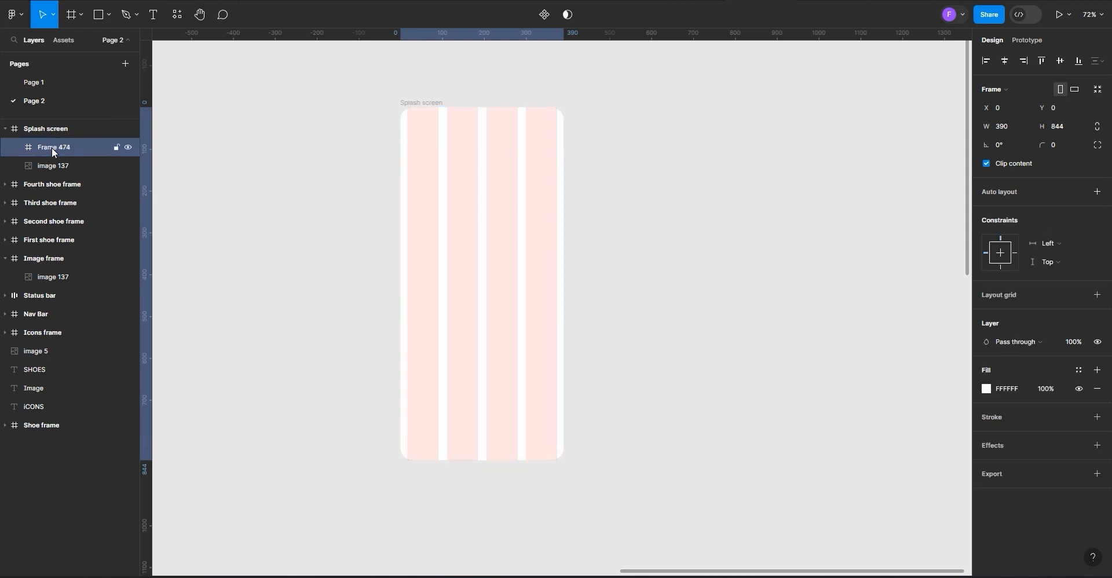
{"action": "double_click", "coordinate": [51, 147]}
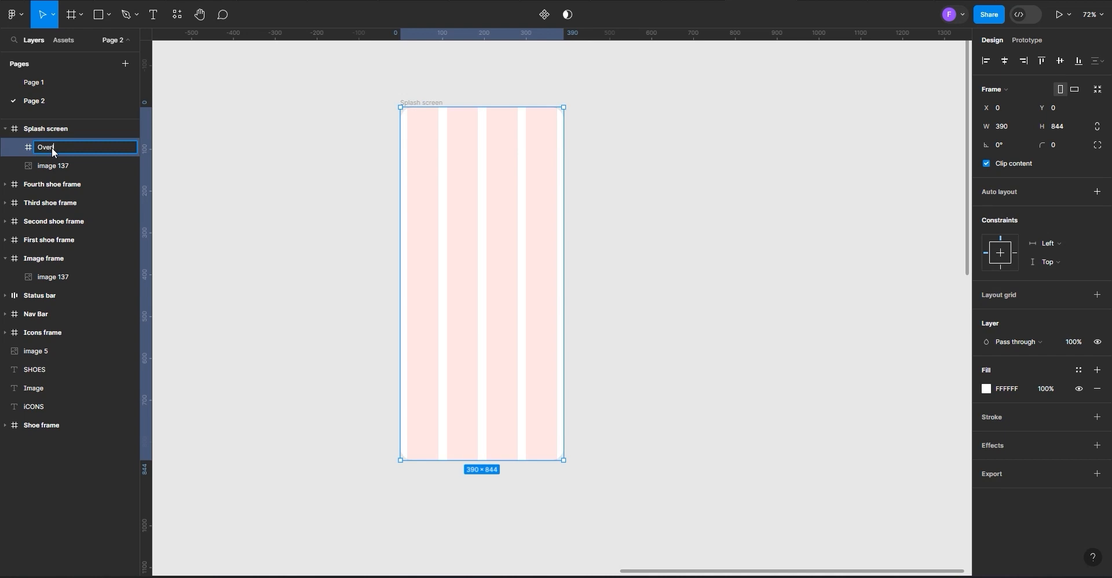
{"action": "type", "text": "Overlay"}
{"action": "left_click", "coordinate": [605, 281]}
Apply the Gradient color style to the Overlay frame's fill
{"action": "left_click", "coordinate": [46, 147]}
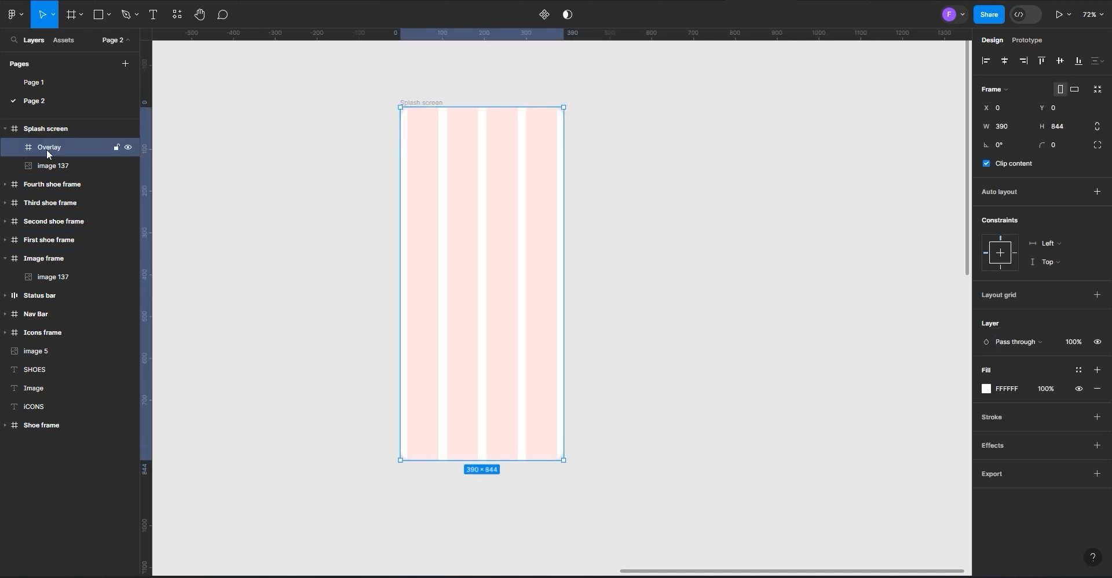
{"action": "left_click", "coordinate": [1078, 370]}
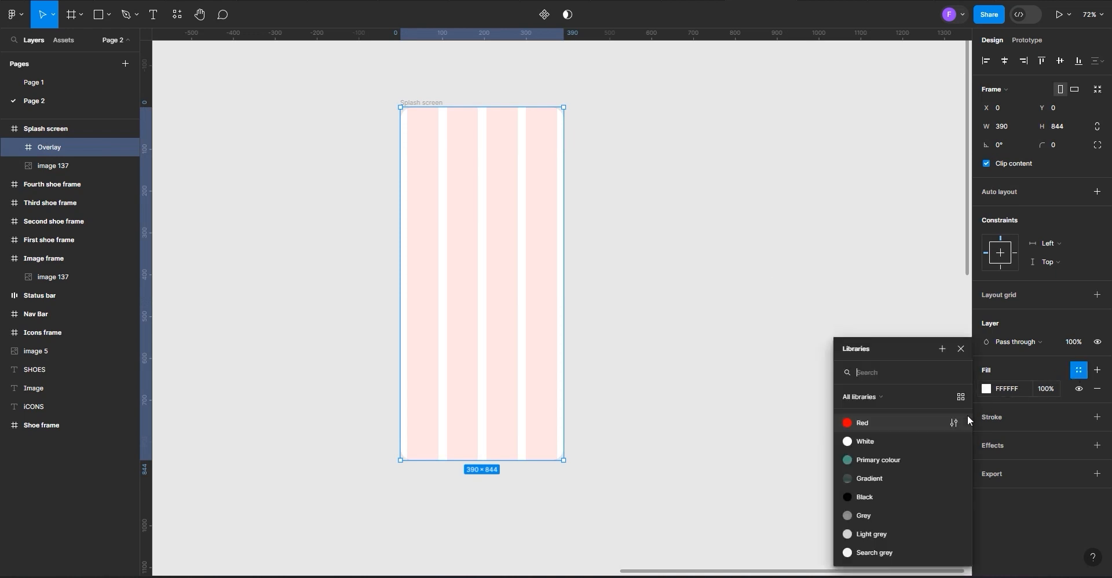
{"action": "left_click", "coordinate": [872, 478]}
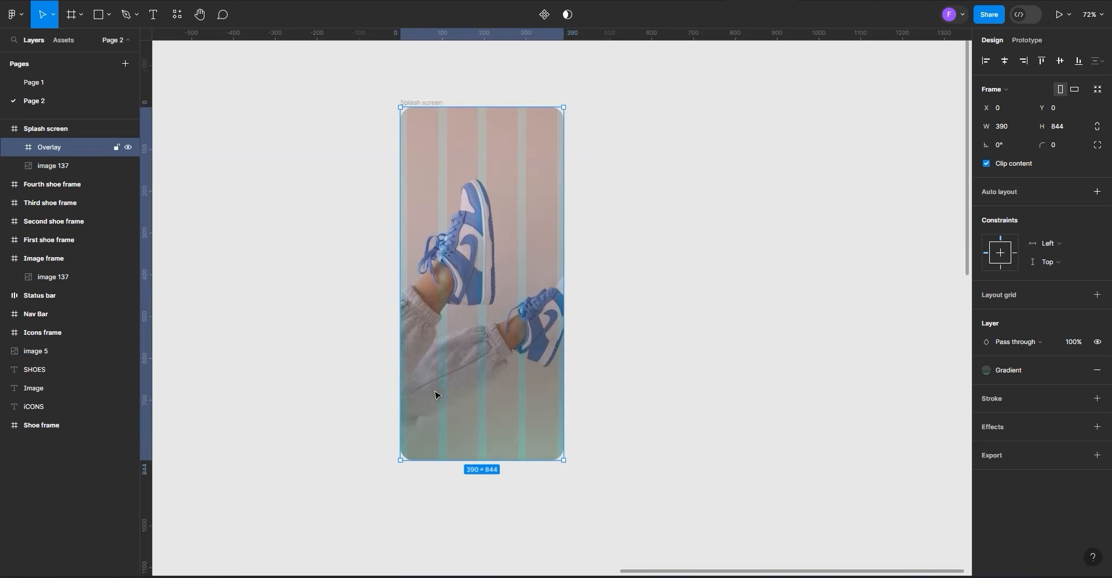
Hide the Splash screen's layout grid to preview the gradient over the photo, and show the grid again
{"action": "left_click", "coordinate": [414, 104]}
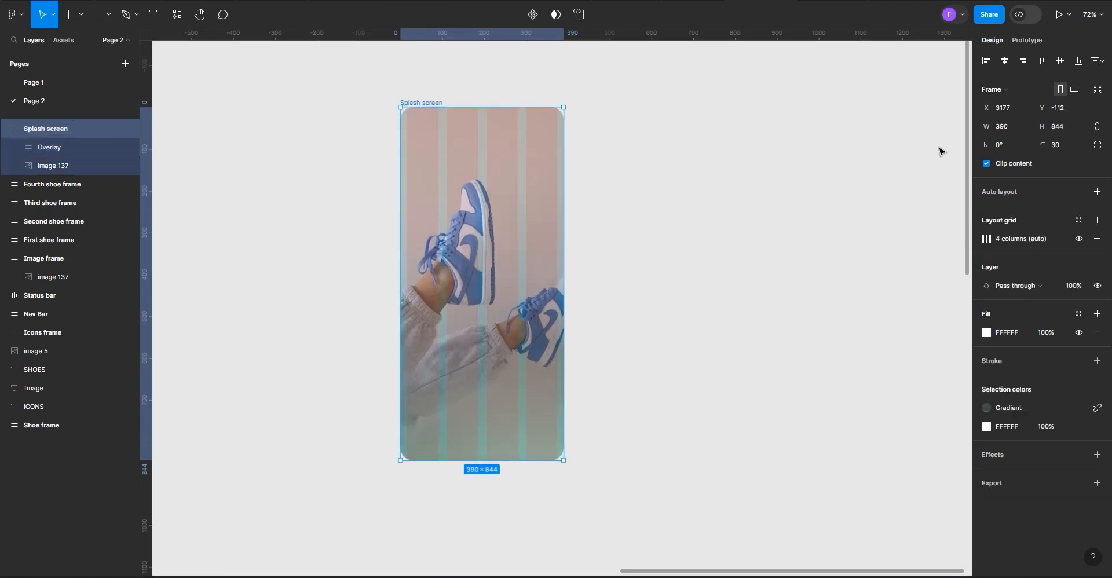
{"action": "left_click", "coordinate": [1078, 239]}
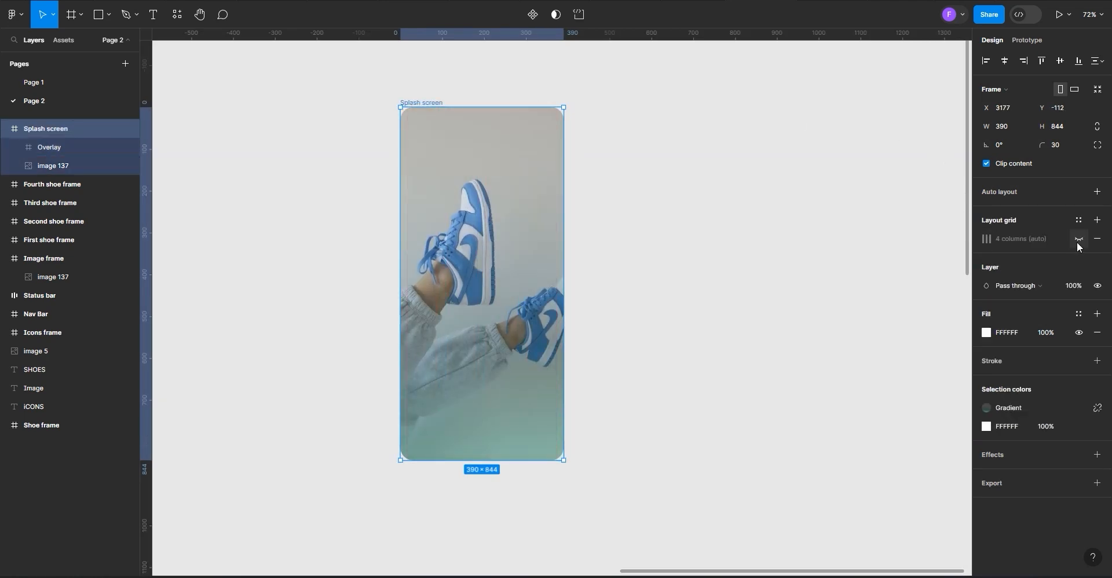
{"action": "left_click", "coordinate": [1077, 240]}
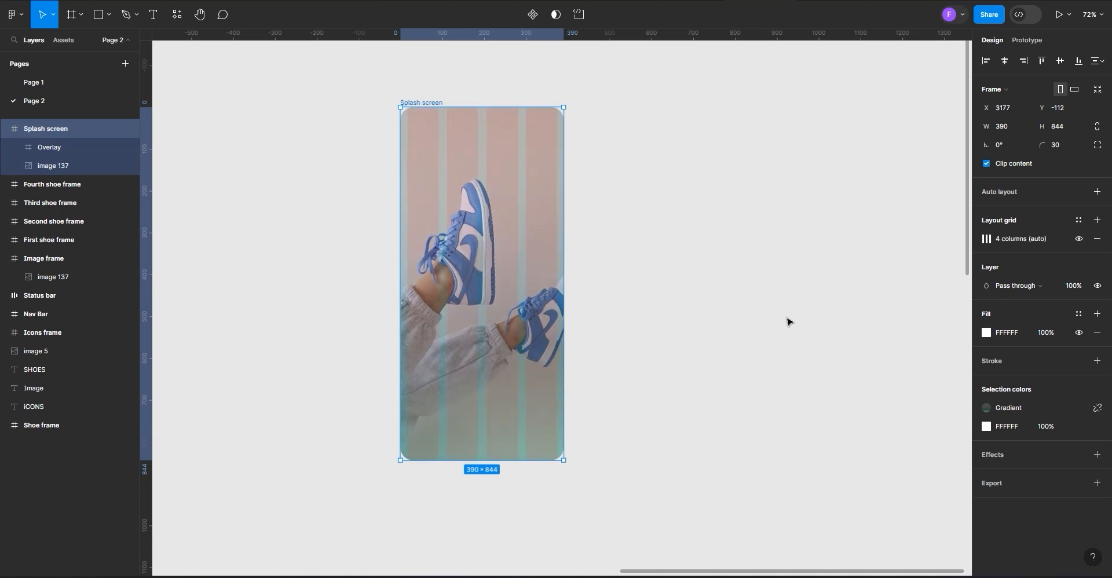
Draw a 358 × 63 frame near the bottom of the Overlay, spanning the width between the grid's side margins
{"action": "scroll", "coordinate": [683, 372], "scroll_direction": "down", "scroll_amount": 2}
{"action": "scroll", "coordinate": [384, 311], "scroll_direction": "up", "scroll_amount": 1}
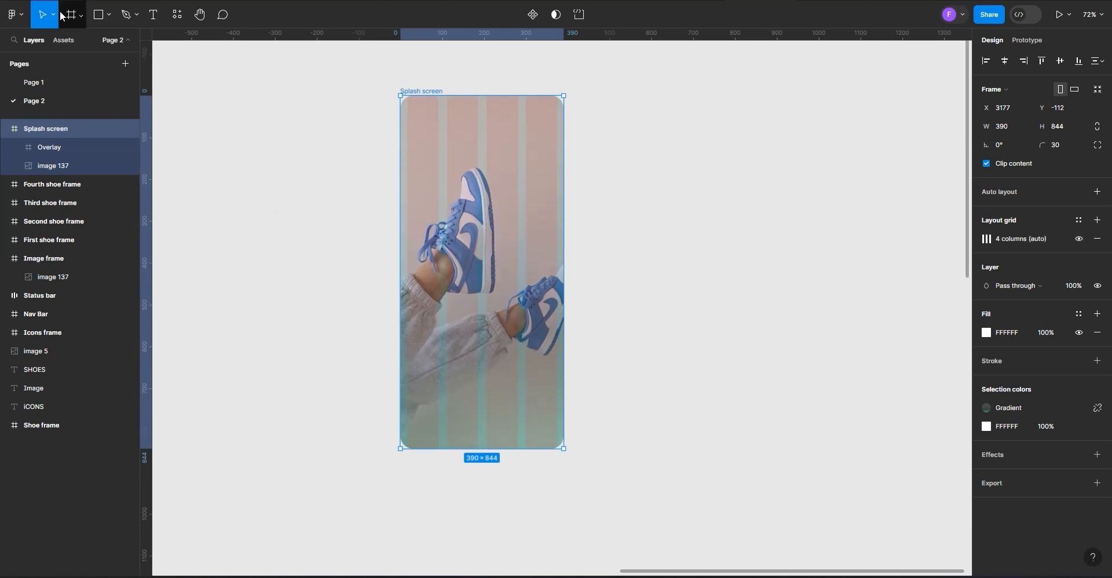
{"action": "left_click", "coordinate": [71, 18]}
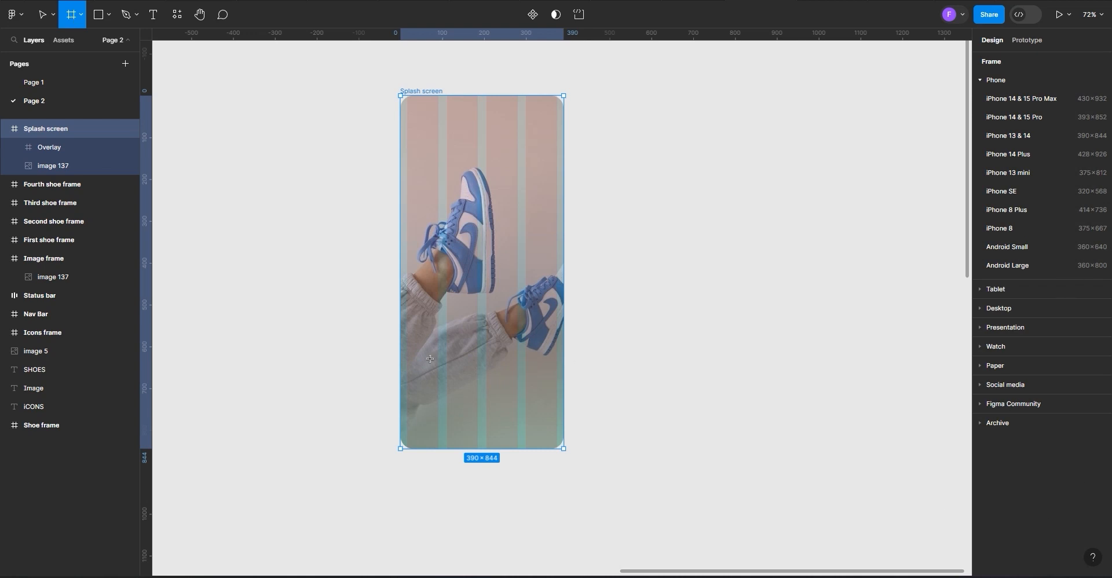
{"action": "mouse_move", "coordinate": [408, 386]}
{"action": "left_mouse_down"}
{"action": "mouse_move", "coordinate": [447, 425]}
{"action": "mouse_move", "coordinate": [476, 406]}
{"action": "mouse_move", "coordinate": [558, 413]}
{"action": "left_mouse_up"}
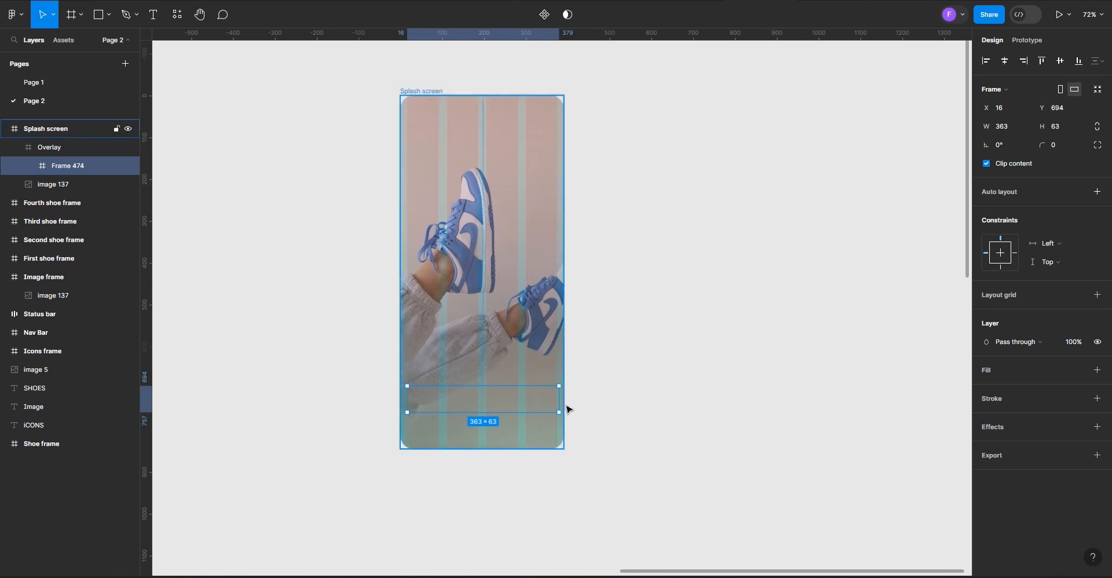
{"action": "scroll", "coordinate": [559, 404], "scroll_direction": "up", "scroll_amount": 10}
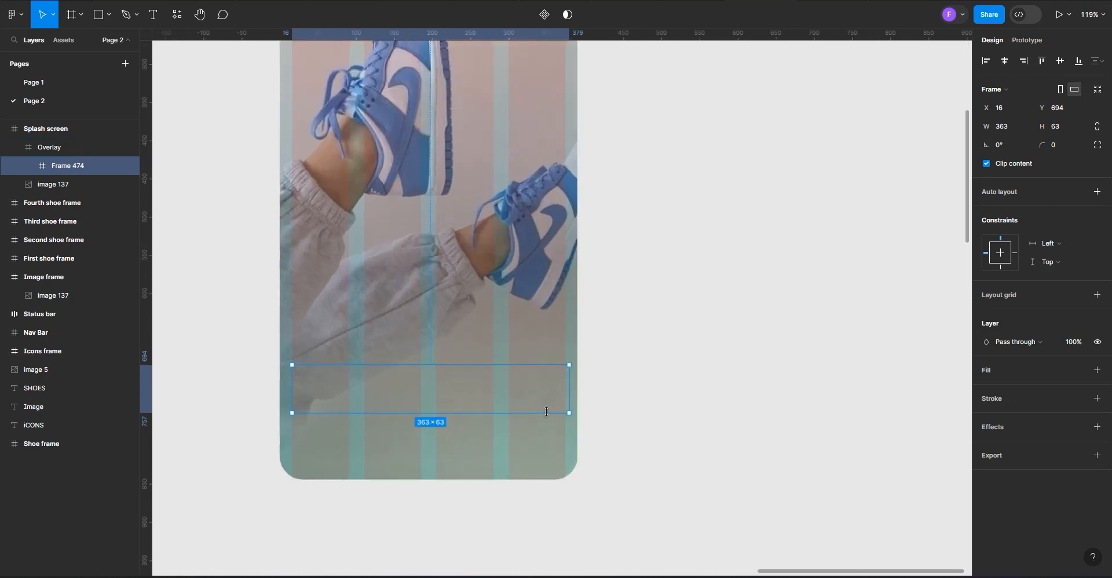
{"action": "left_click_drag", "start_coordinate": [585, 394], "coordinate": [577, 396]}
{"action": "scroll", "coordinate": [608, 392], "scroll_direction": "down", "scroll_amount": 3}
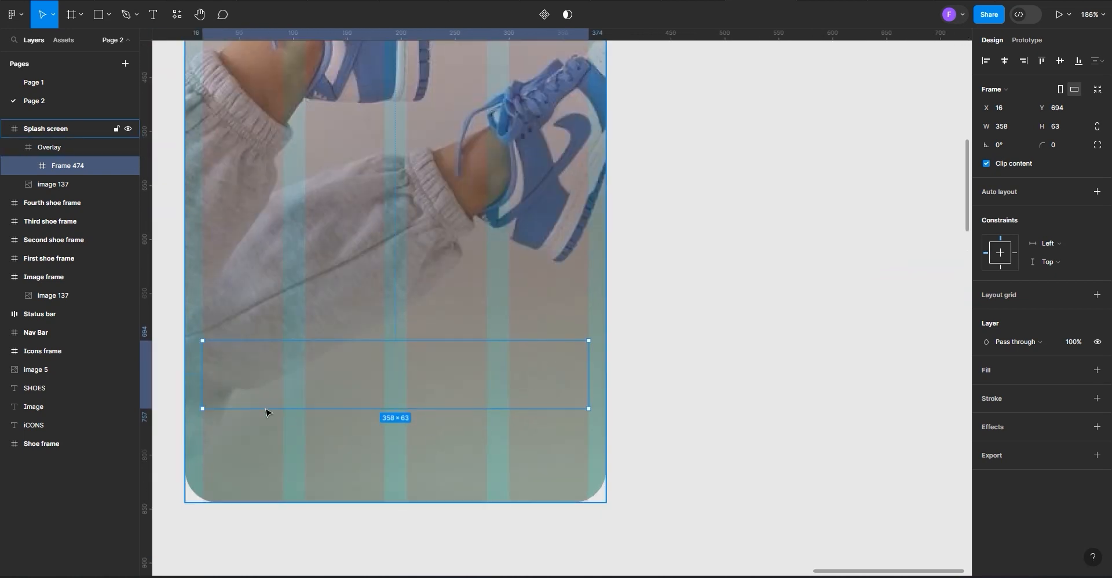
{"action": "scroll", "coordinate": [658, 487], "scroll_direction": "down", "scroll_amount": 1}
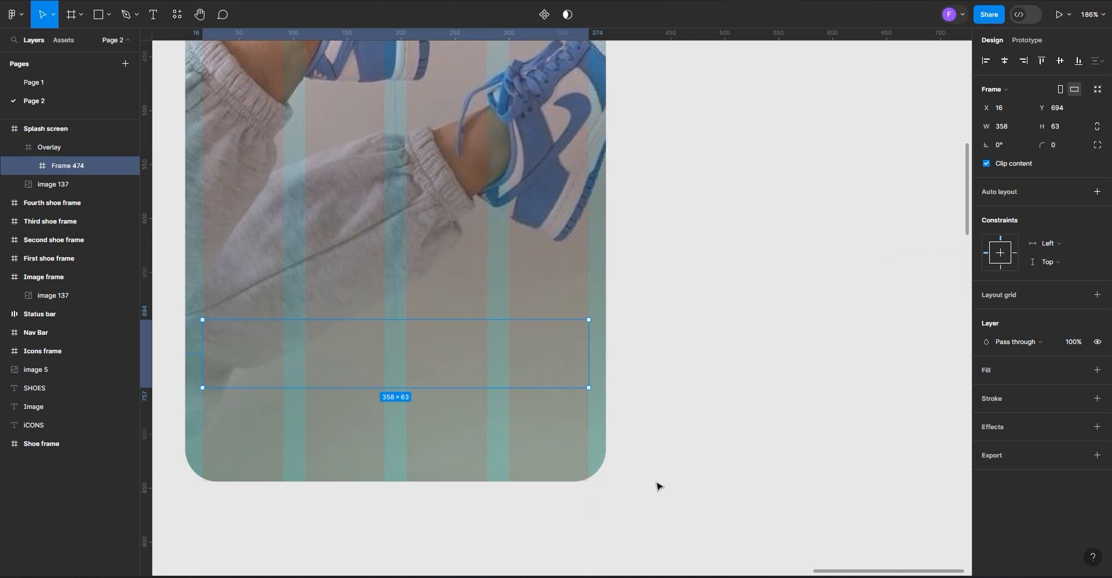
Apply the Primary colour style to the new frame's fill and move the frame up to Y 683
{"action": "left_click", "coordinate": [1078, 370]}
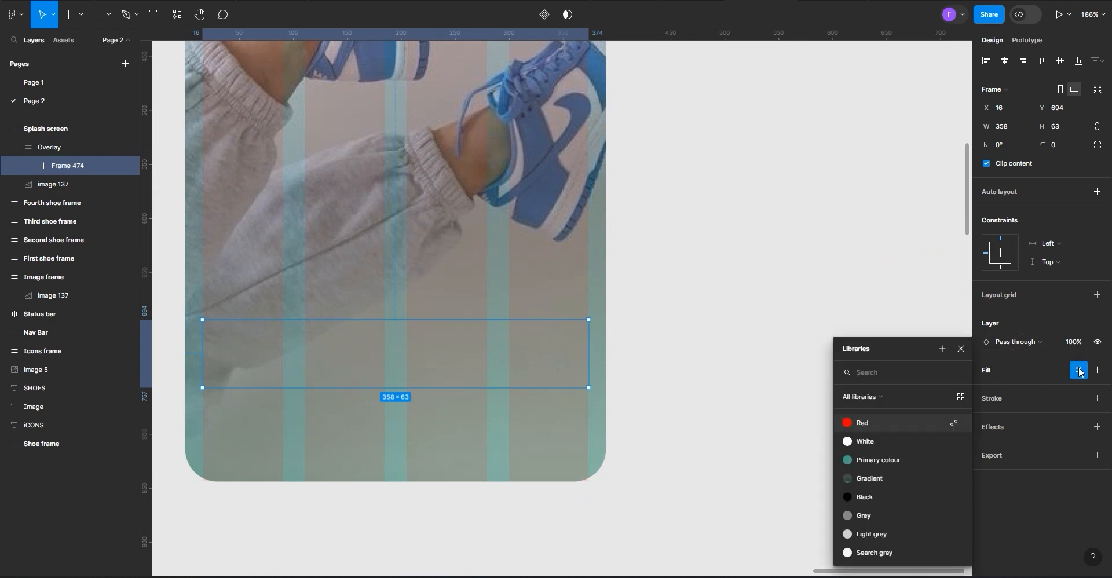
{"action": "left_click", "coordinate": [850, 460]}
{"action": "scroll", "coordinate": [710, 410], "scroll_direction": "down", "scroll_amount": 3}
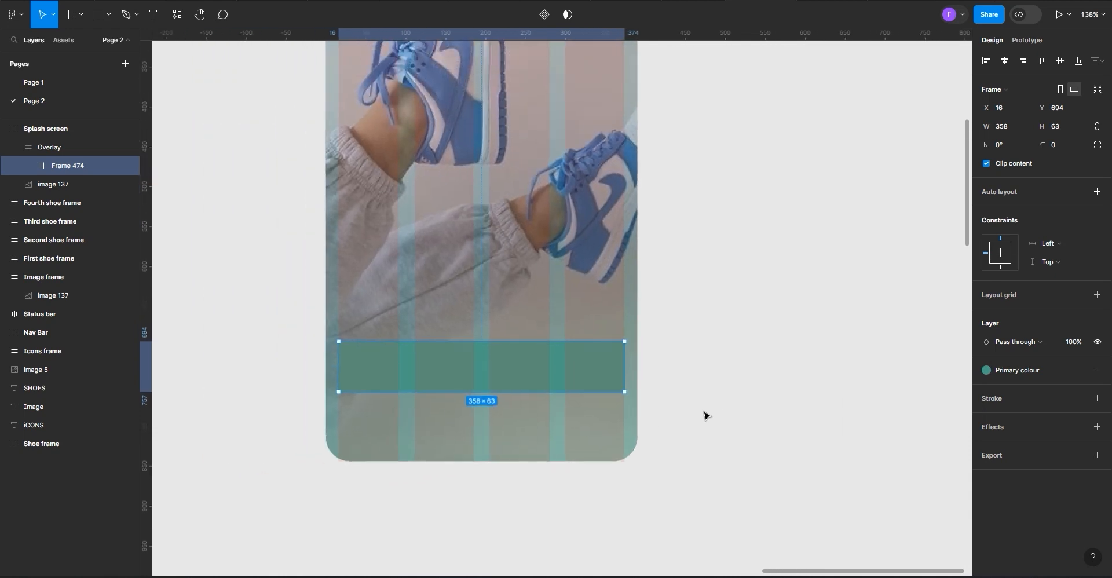
{"action": "left_click_drag", "start_coordinate": [466, 374], "coordinate": [467, 367]}
Add the text "Get started" inside the green button frame
{"action": "left_click", "coordinate": [153, 14]}
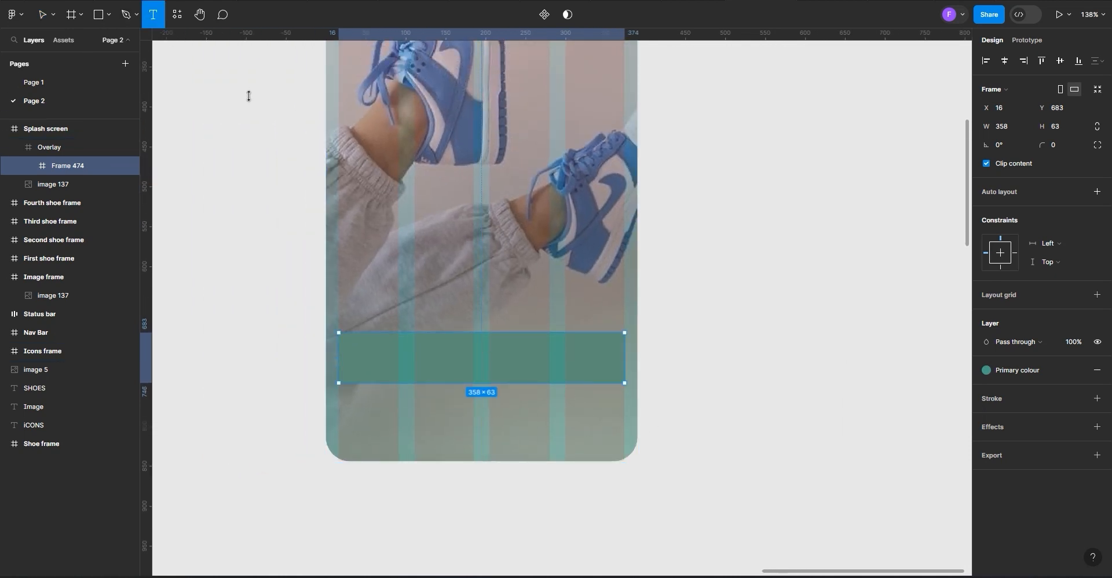
{"action": "left_click", "coordinate": [424, 353]}
{"action": "type", "text": "G"}
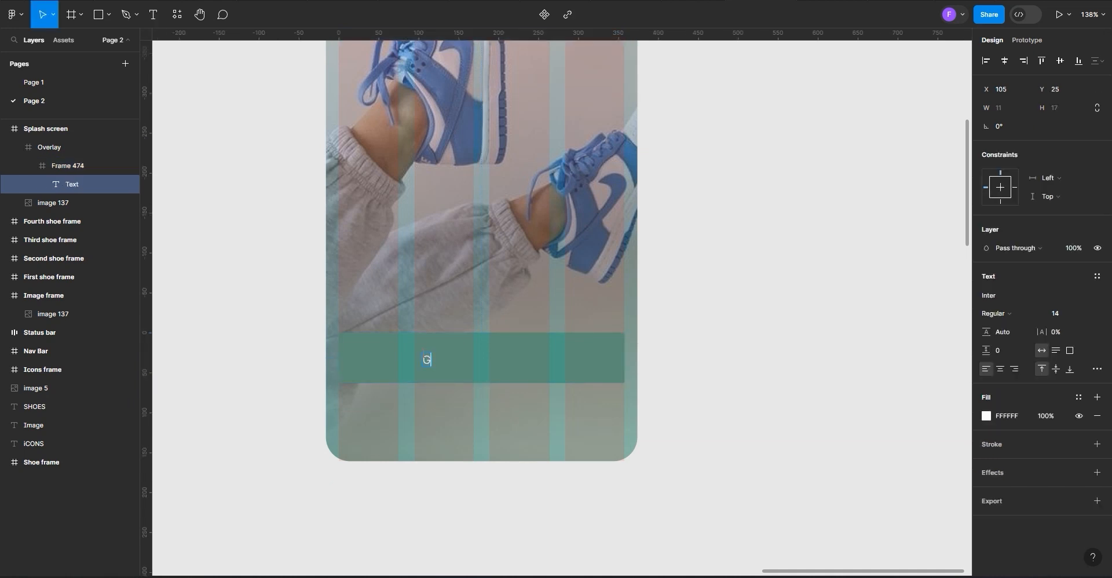
{"action": "type", "text": "et started"}
{"action": "key", "text": "Escape"}
Center the "Get started" text horizontally and vertically in the button frame and set the frame's corner radius to 12
{"action": "left_click", "coordinate": [1006, 61]}
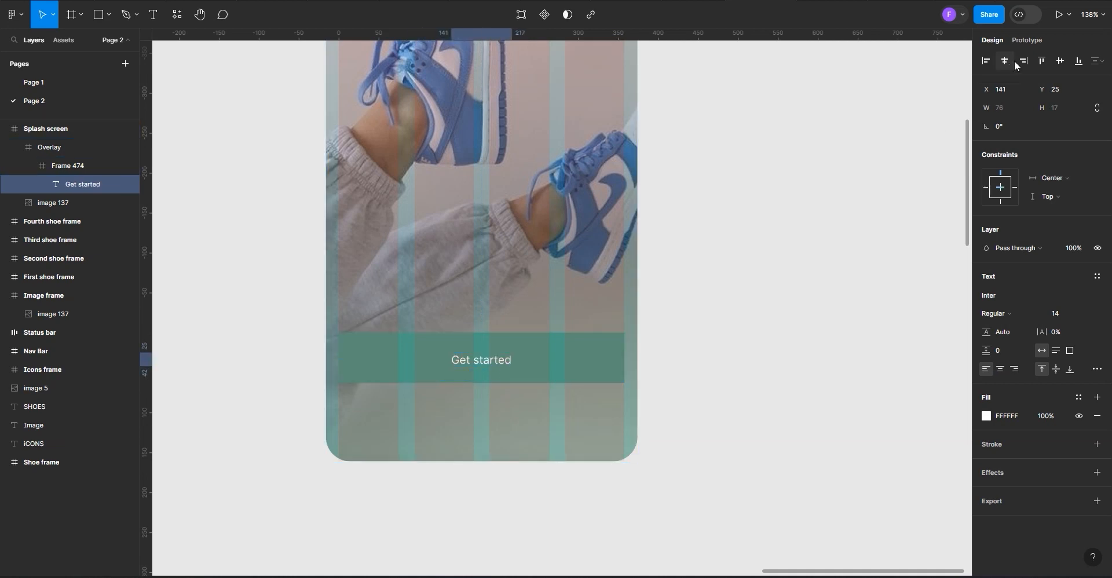
{"action": "left_click", "coordinate": [1059, 63]}
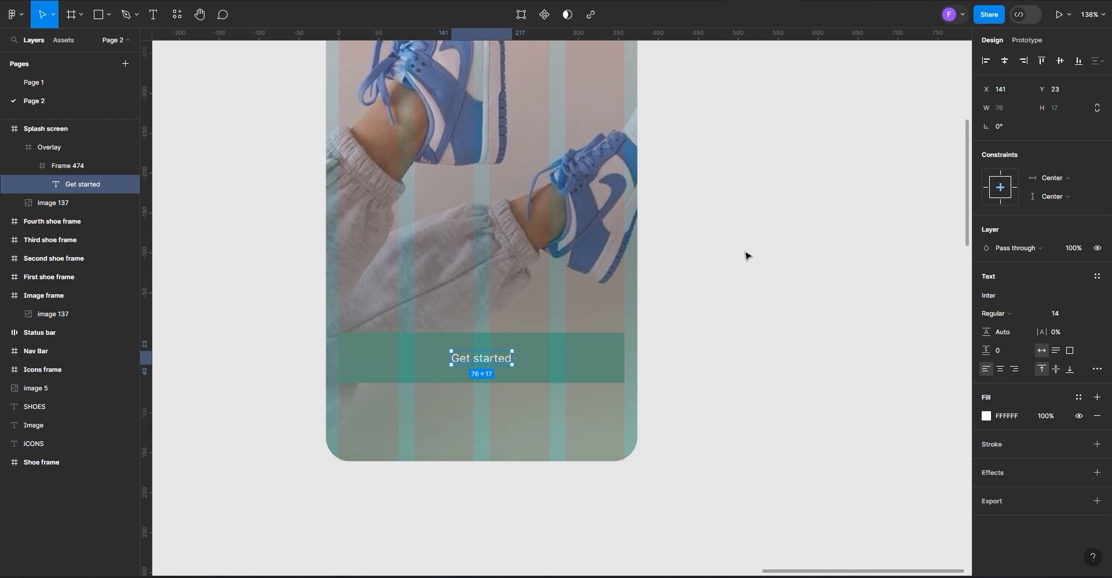
{"action": "left_click", "coordinate": [605, 351]}
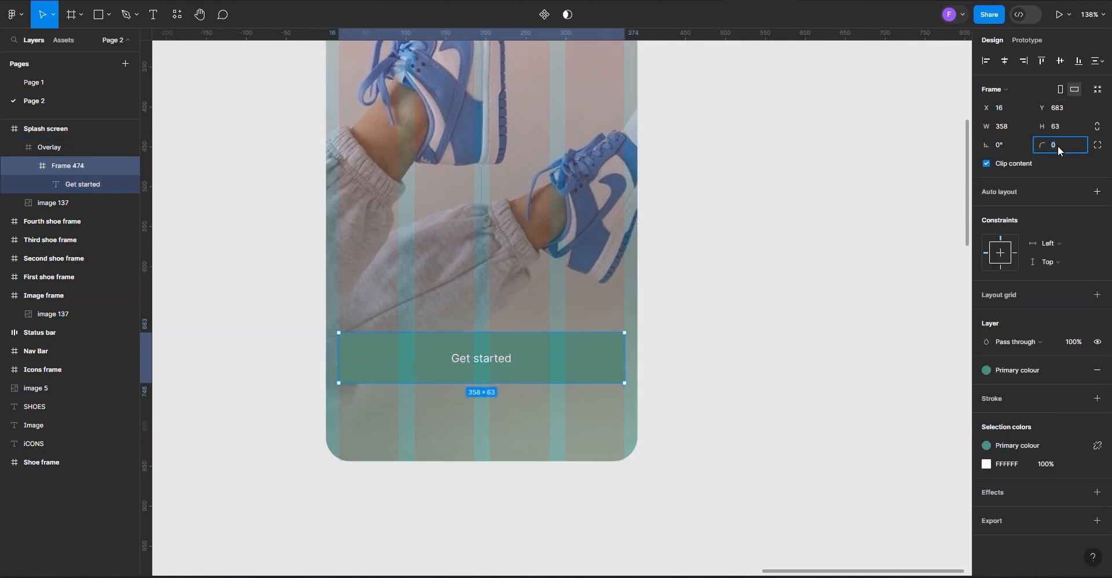
{"action": "left_click", "coordinate": [693, 273]}
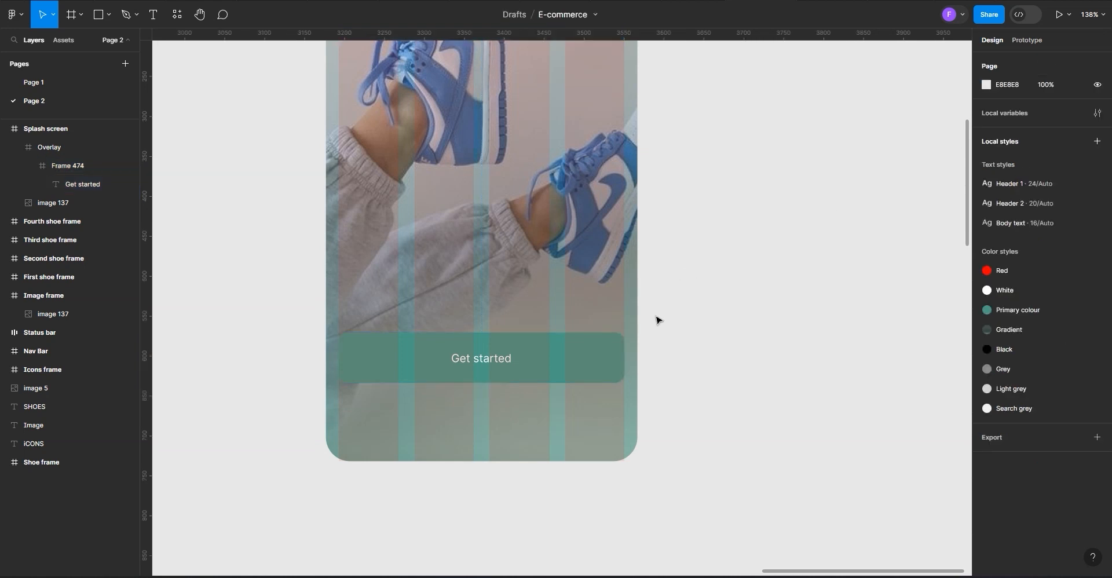
Add the Medium-weight heading text "Discover the best shoes" to the Overlay above the button
{"action": "scroll", "coordinate": [658, 320], "scroll_direction": "down", "scroll_amount": 5}
{"action": "scroll", "coordinate": [655, 332], "scroll_direction": "up", "scroll_amount": 3}
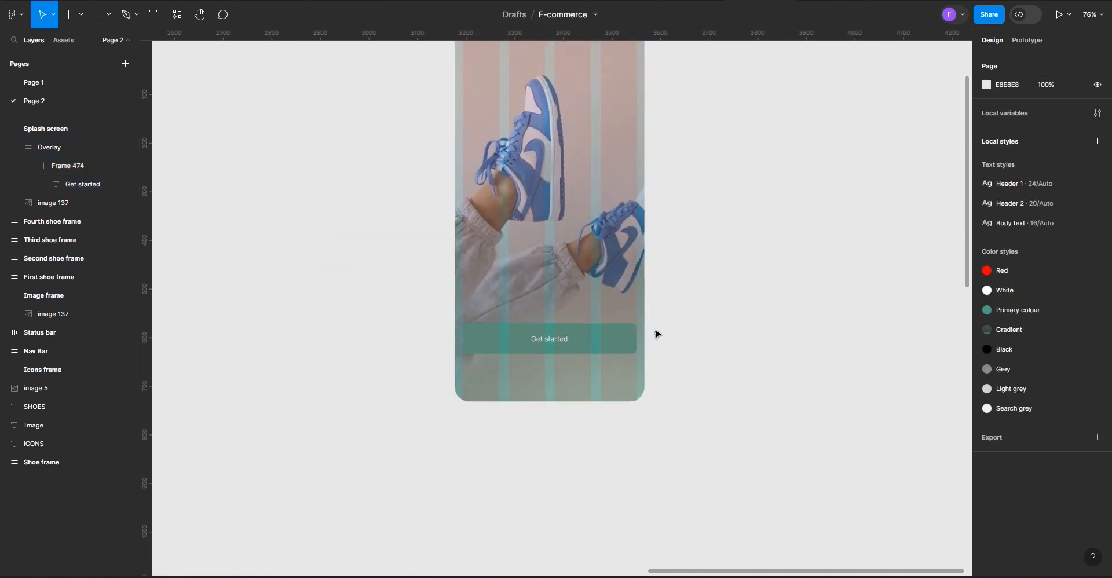
{"action": "left_click", "coordinate": [154, 16]}
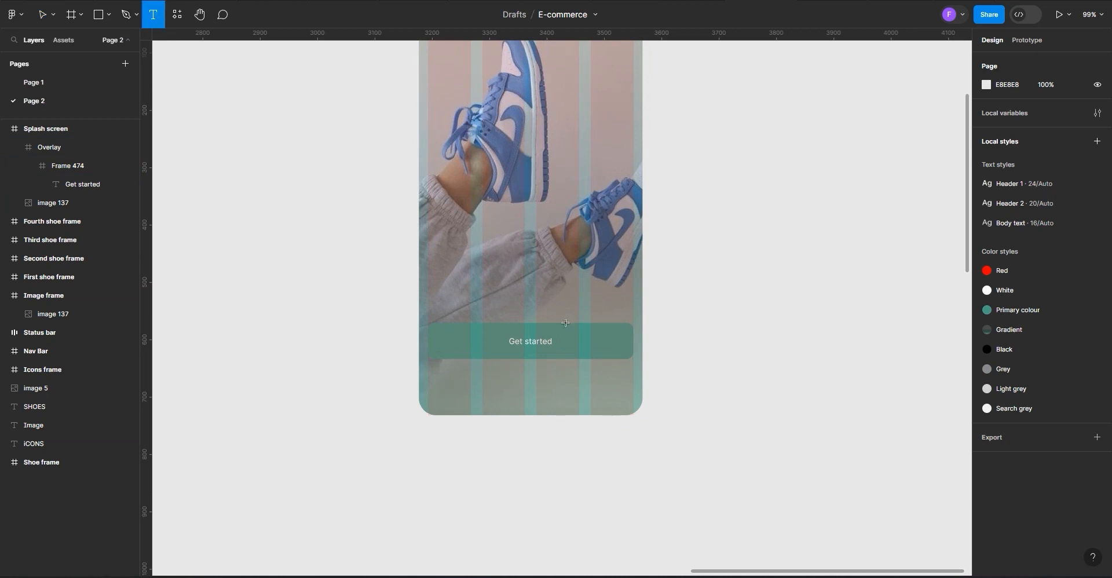
{"action": "left_click", "coordinate": [461, 266]}
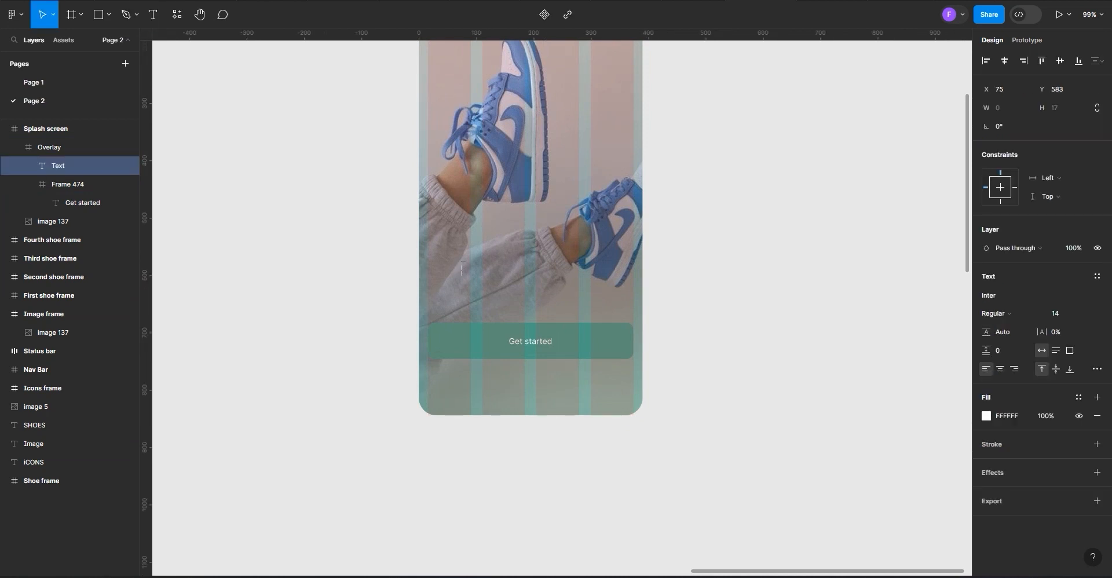
{"action": "type", "text": "Discover the best shoes"}
{"action": "key", "text": "Escape"}
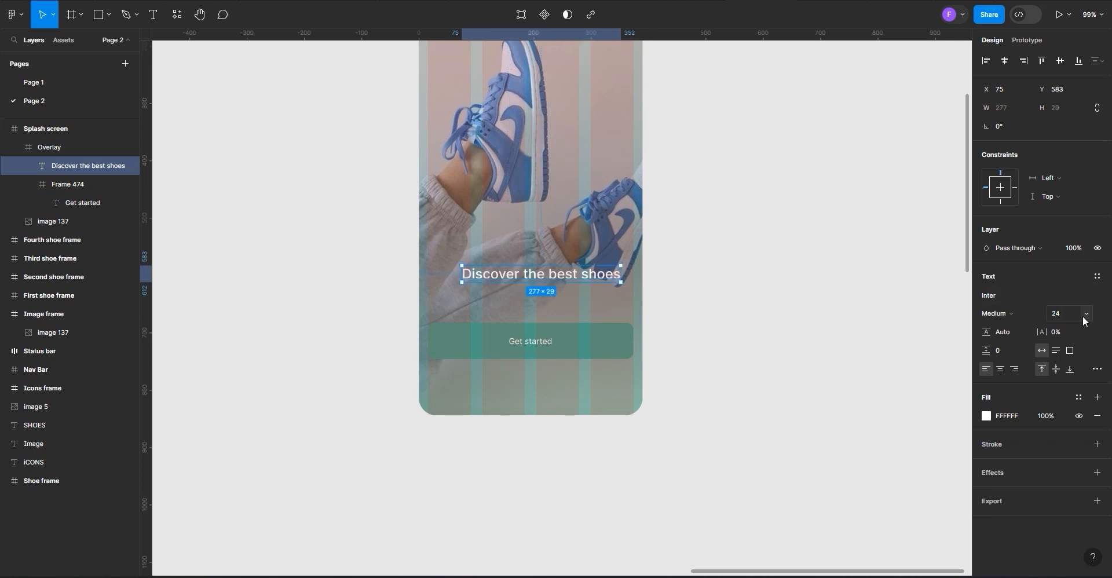
Format the heading at size 36, center-aligned in a 315-wide text box, and place it above the button at Y 539
{"action": "left_click", "coordinate": [1085, 313]}
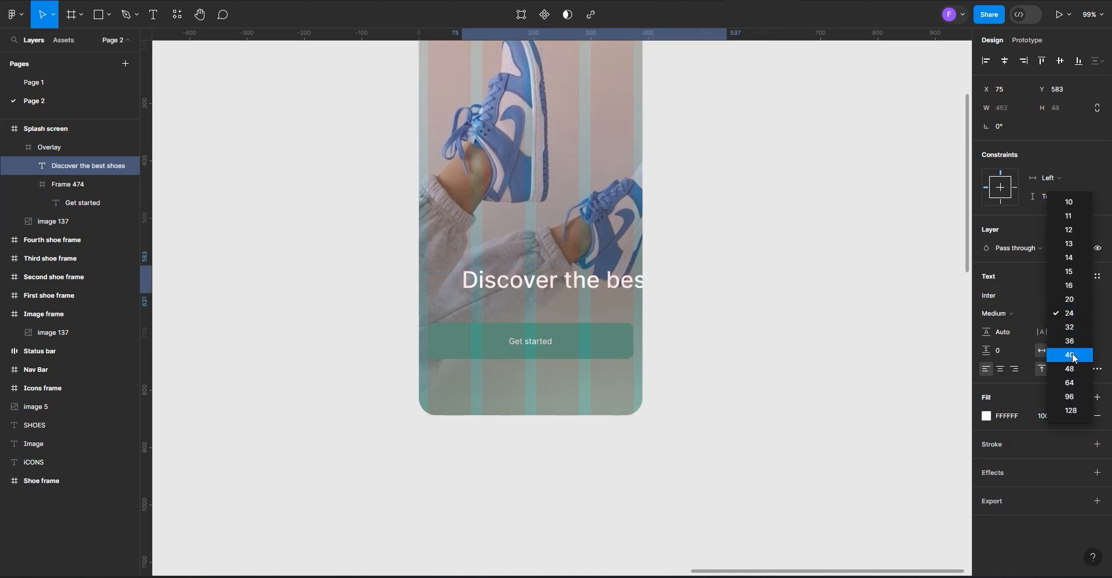
{"action": "left_click", "coordinate": [1069, 341]}
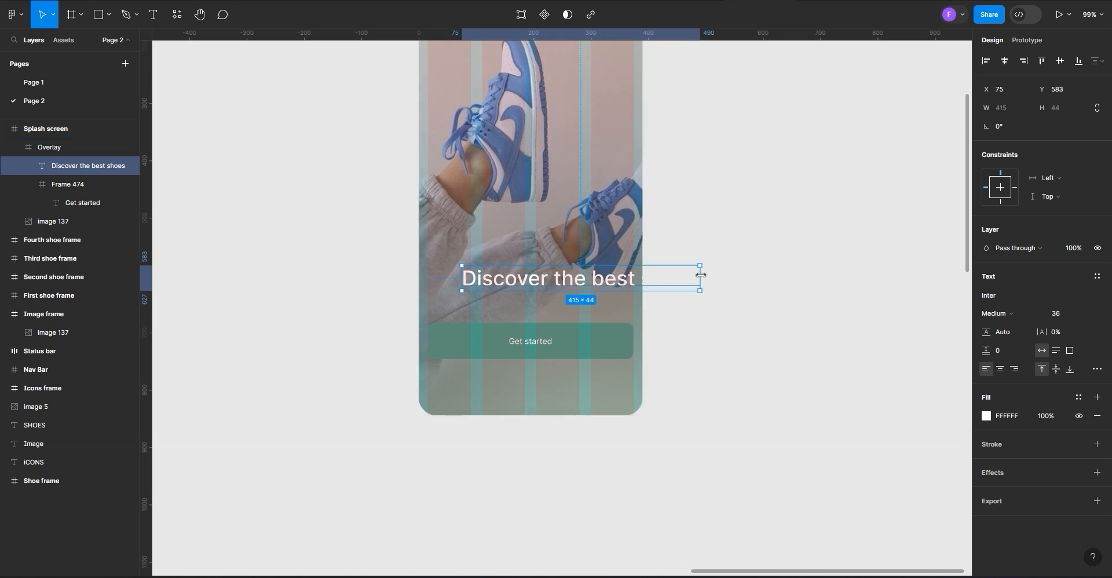
{"action": "left_click_drag", "start_coordinate": [661, 284], "coordinate": [642, 284]}
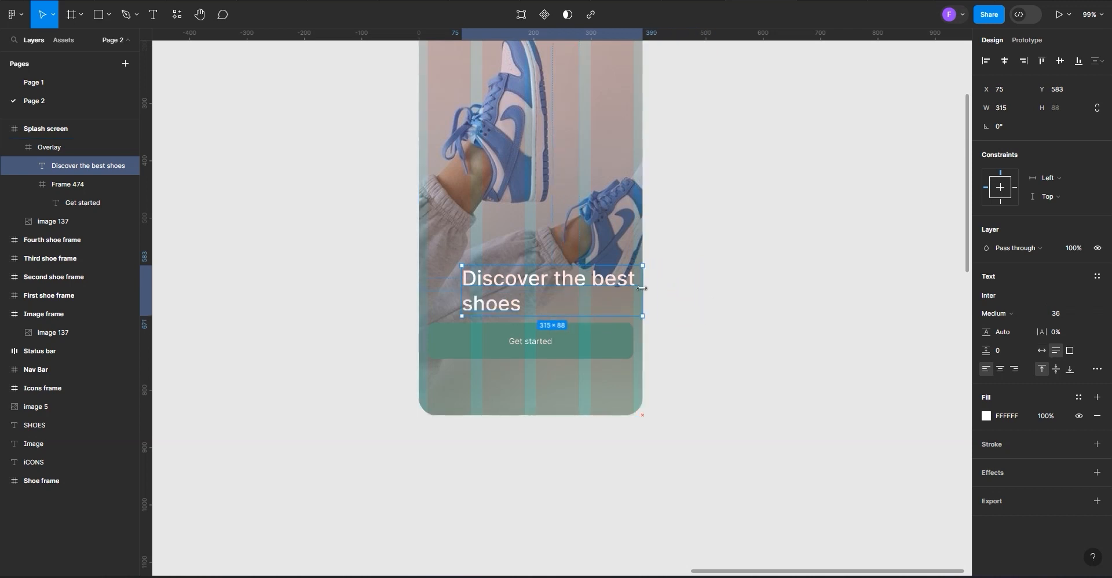
{"action": "left_click", "coordinate": [1001, 371]}
{"action": "left_click_drag", "start_coordinate": [588, 297], "coordinate": [567, 272]}
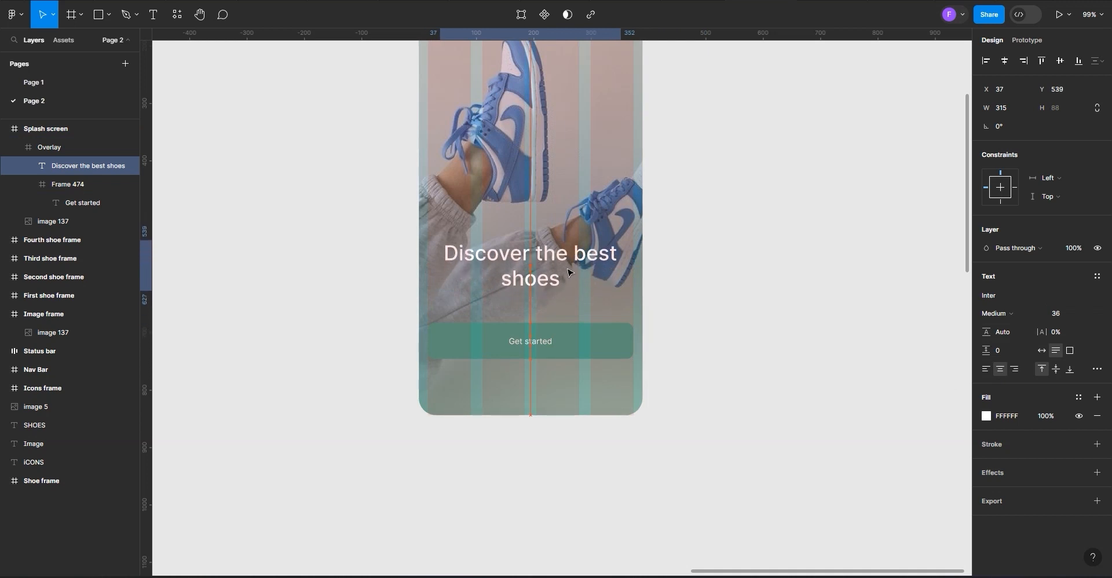
Move the "Get started" button up beneath the heading to Y 638 and set its height to 64
{"action": "left_click", "coordinate": [563, 345]}
{"action": "key", "text": "Up"}
{"action": "key", "text": "Up"}
{"action": "key", "text": "Up"}
{"action": "key", "text": "Up"}
{"action": "key", "text": "Up"}
{"action": "key", "text": "Up"}
{"action": "key", "text": "Up"}
{"action": "key", "text": "Up"}
{"action": "key", "text": "Up"}
{"action": "key", "text": "Up"}
{"action": "key", "text": "Up"}
{"action": "key", "text": "Up"}
{"action": "key", "text": "Up"}
{"action": "key", "text": "Up"}
{"action": "key", "text": "Up"}
{"action": "key", "text": "Up"}
{"action": "key", "text": "Up"}
{"action": "key", "text": "Up"}
{"action": "key", "text": "Up"}
{"action": "key", "text": "Up"}
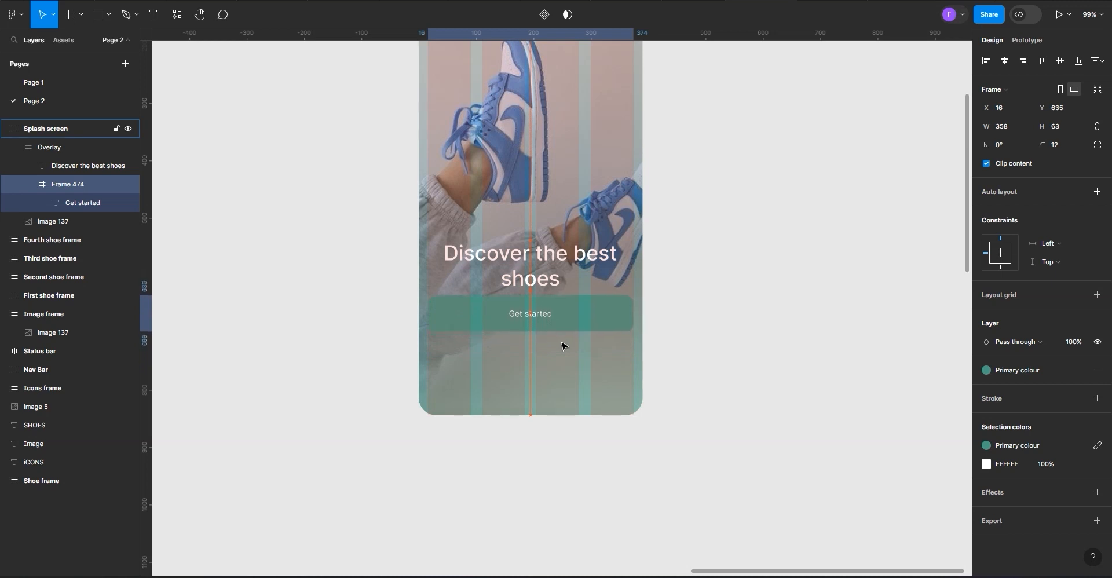
{"action": "key", "text": "Up"}
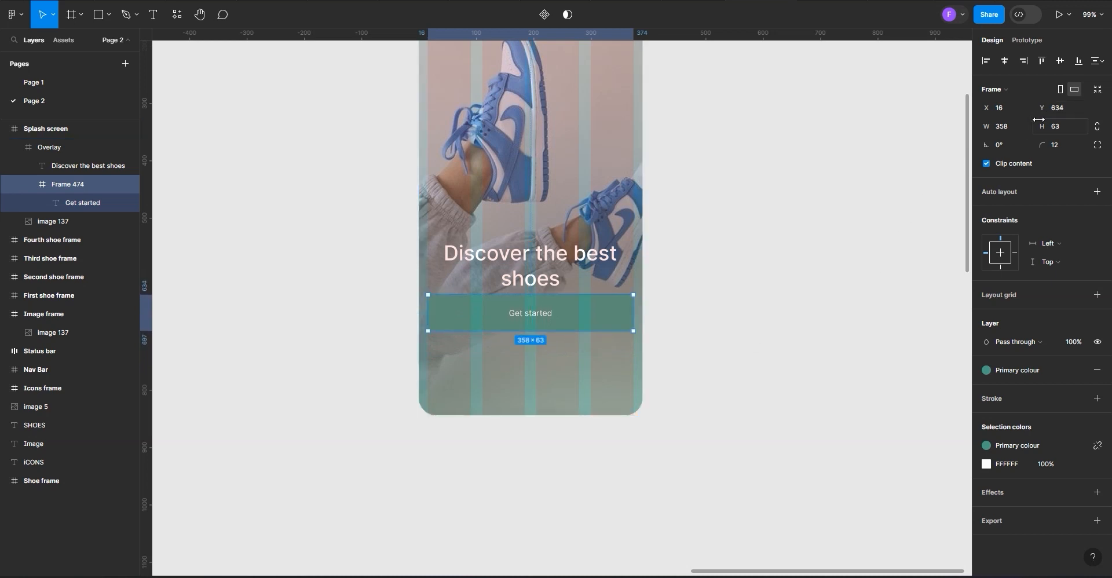
{"action": "left_click_drag", "start_coordinate": [1038, 120], "coordinate": [1039, 120]}
{"action": "key", "text": "Down"}
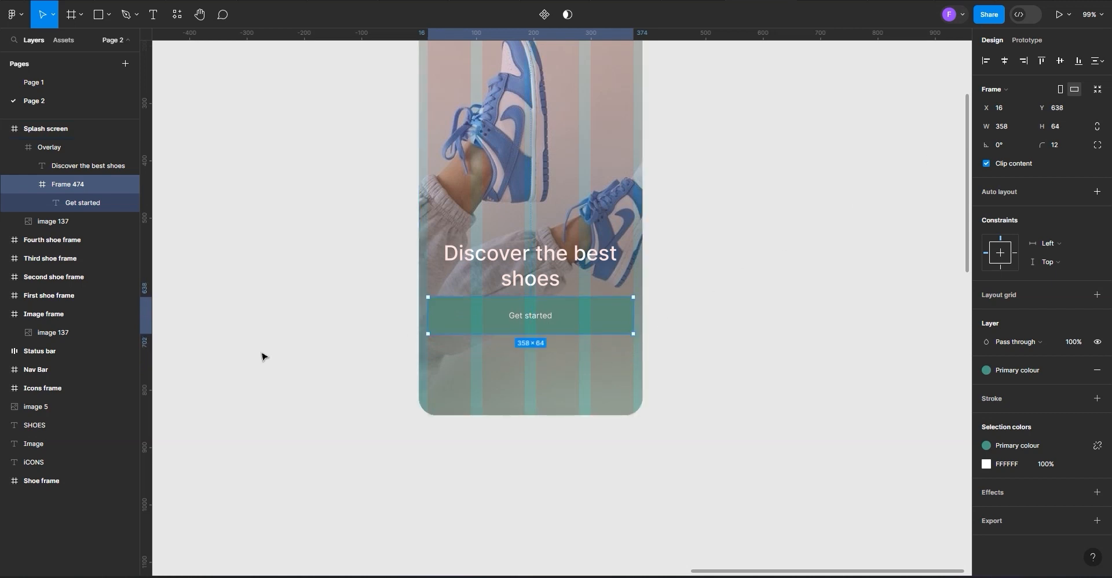
Center the "Discover the best shoes" heading horizontally within the Overlay
{"action": "scroll", "coordinate": [261, 355], "scroll_direction": "right", "scroll_amount": 2}
{"action": "scroll", "coordinate": [262, 356], "scroll_direction": "down", "scroll_amount": 3}
{"action": "scroll", "coordinate": [262, 356], "scroll_direction": "down", "scroll_amount": 2}
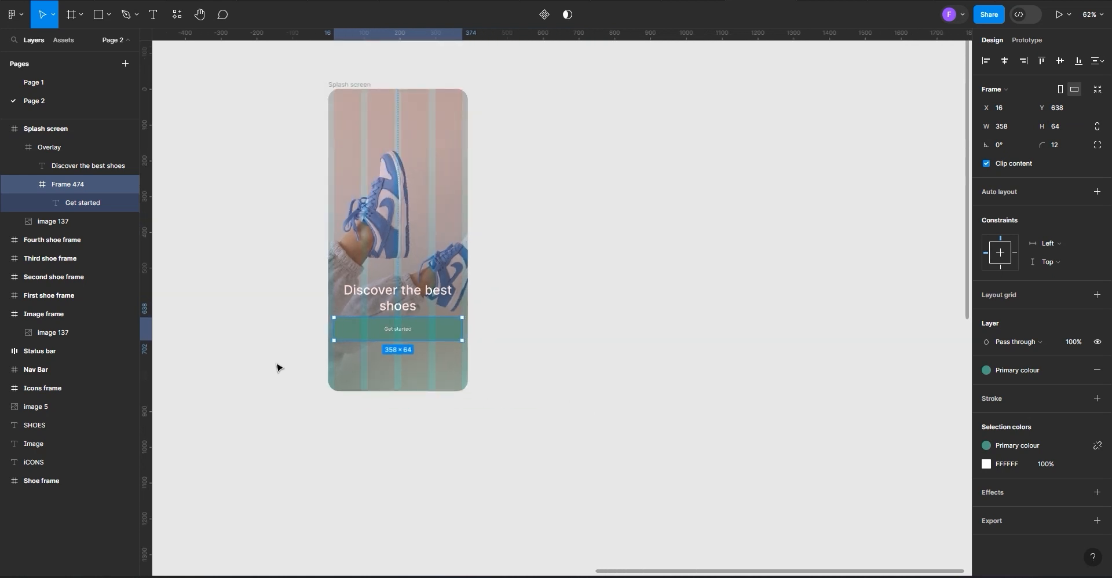
{"action": "scroll", "coordinate": [275, 367], "scroll_direction": "down", "scroll_amount": 2}
{"action": "scroll", "coordinate": [271, 395], "scroll_direction": "up", "scroll_amount": 1}
{"action": "scroll", "coordinate": [272, 395], "scroll_direction": "up", "scroll_amount": 1}
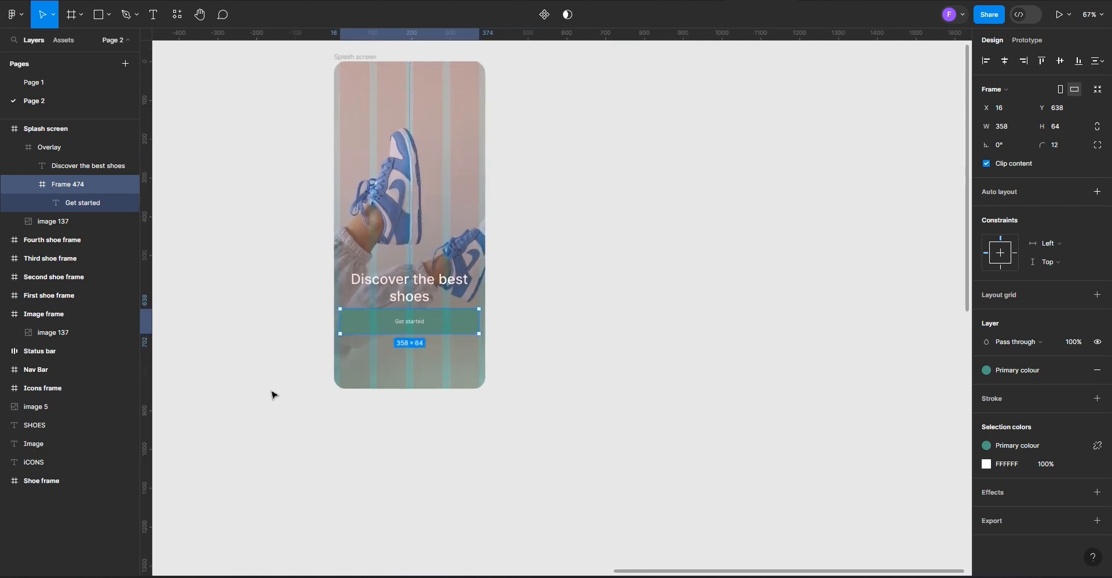
{"action": "left_click", "coordinate": [409, 283]}
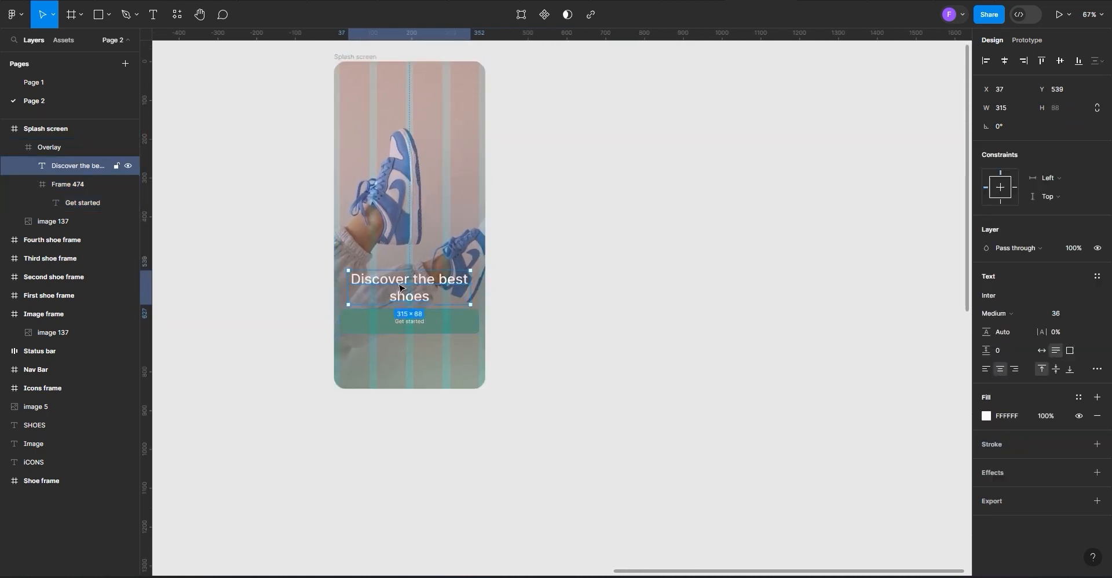
{"action": "left_click", "coordinate": [1005, 62]}
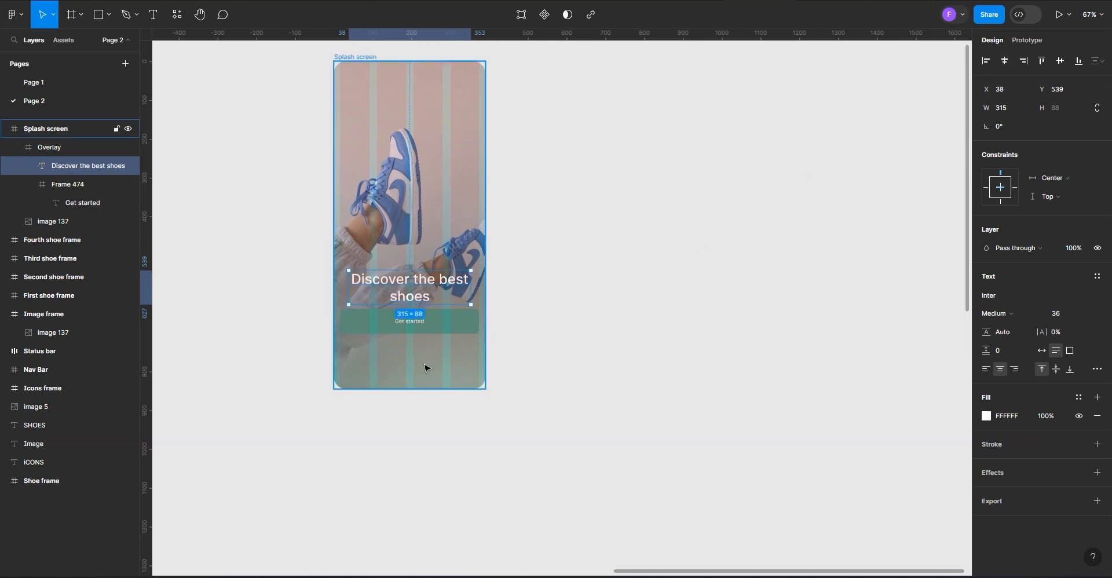
{"action": "left_click", "coordinate": [423, 324]}
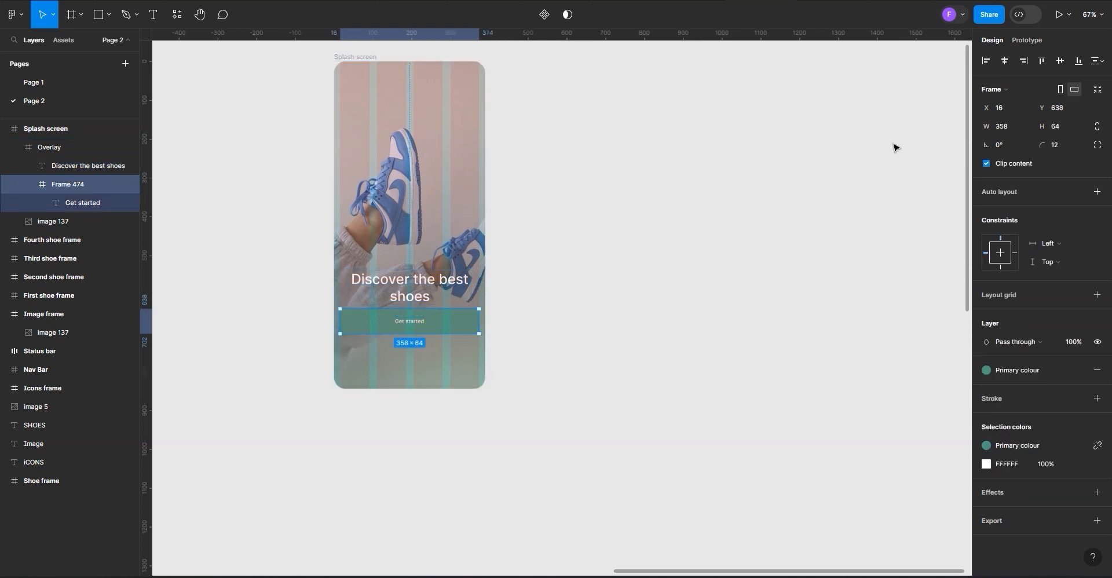
{"action": "left_click", "coordinate": [320, 407]}
Duplicate the Splash screen frame and place the copy beside the original at X 3662
{"action": "scroll", "coordinate": [273, 313], "scroll_direction": "down", "scroll_amount": 2}
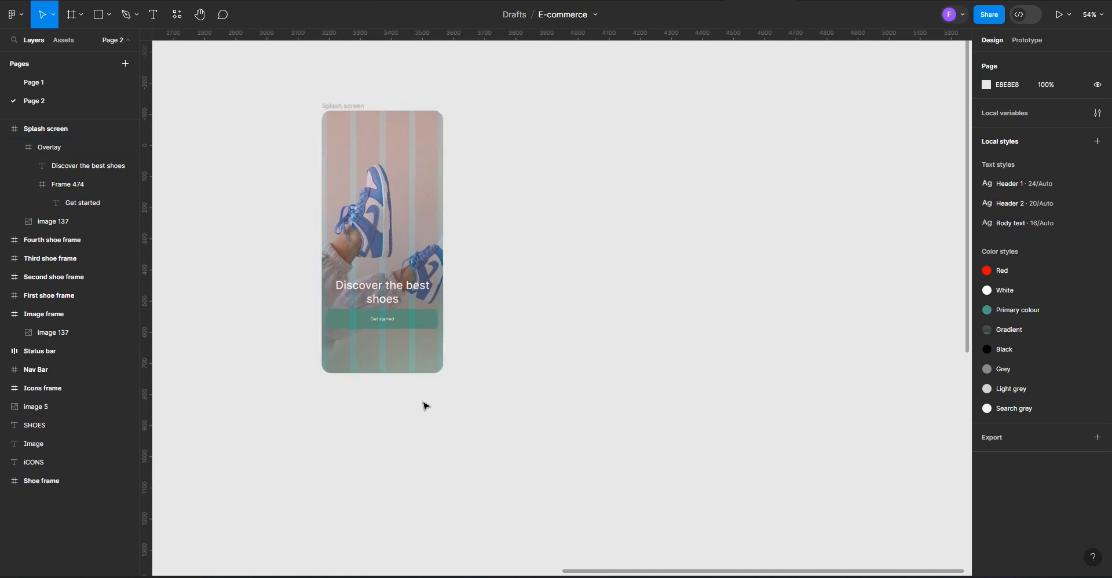
{"action": "scroll", "coordinate": [476, 402], "scroll_direction": "up", "scroll_amount": 1}
{"action": "left_click", "coordinate": [328, 100]}
{"action": "left_click", "coordinate": [333, 82]}
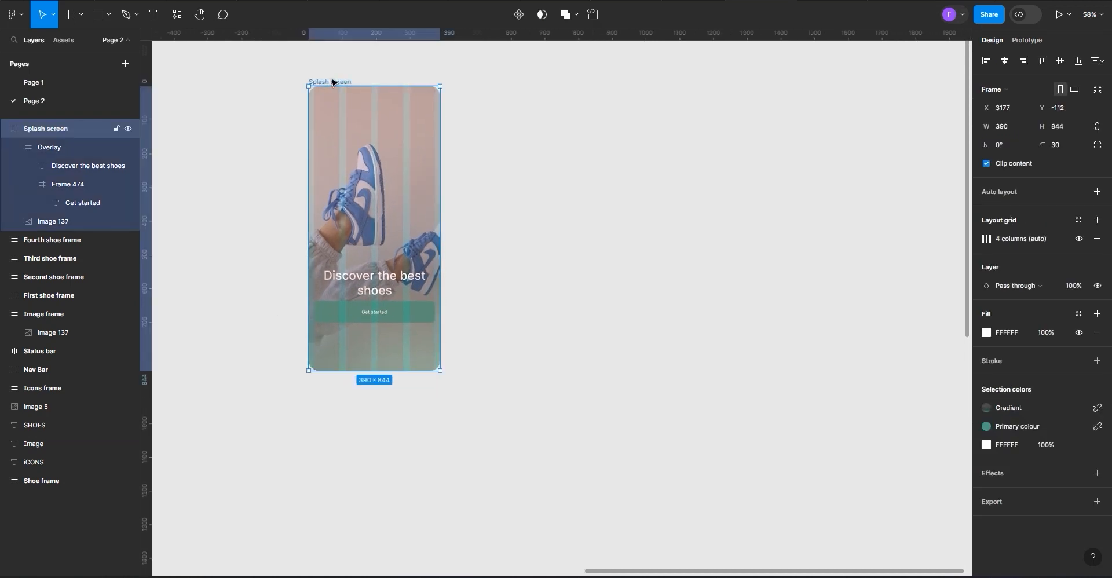
{"action": "left_click_drag", "start_coordinate": [333, 82], "coordinate": [496, 82], "text": "alt"}
Rename the duplicated Splash screen frame as "Home screen"
{"action": "scroll", "coordinate": [647, 82], "scroll_direction": "up", "scroll_amount": 2}
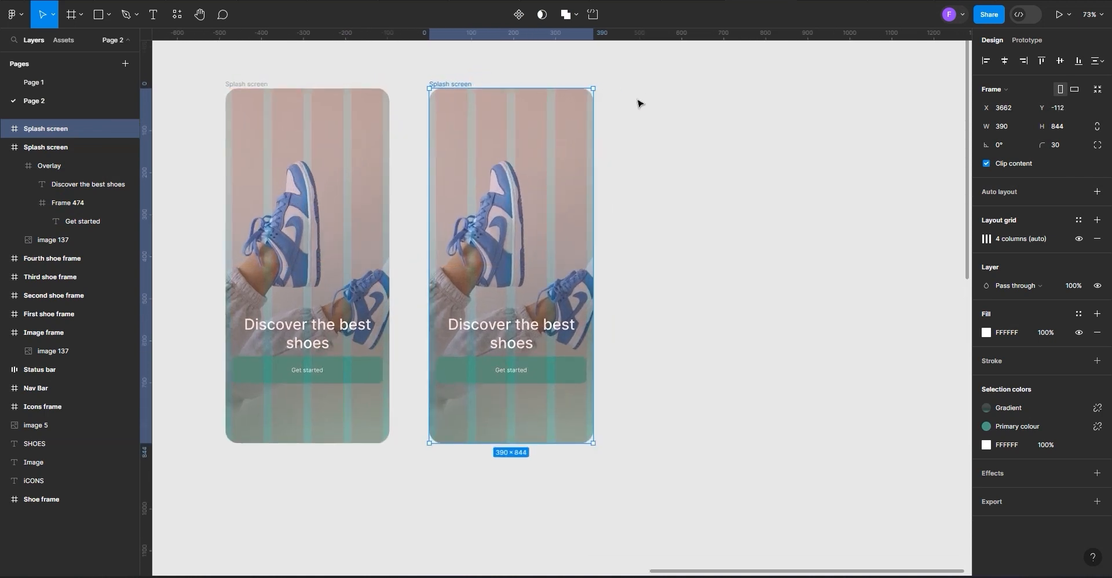
{"action": "scroll", "coordinate": [638, 103], "scroll_direction": "up", "scroll_amount": 2}
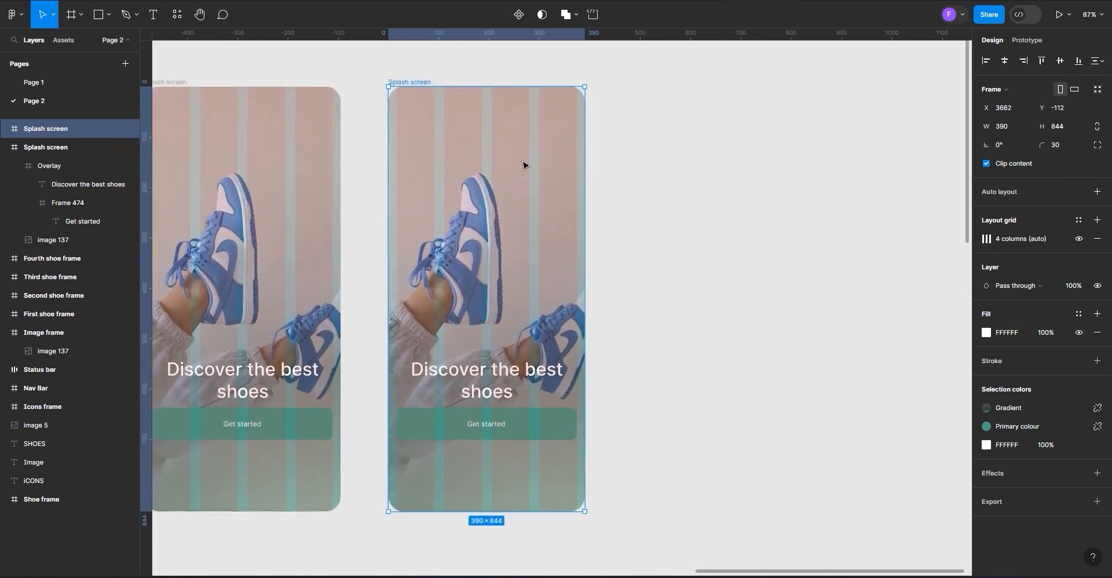
{"action": "double_click", "coordinate": [429, 83]}
{"action": "left_click", "coordinate": [412, 81]}
{"action": "key", "text": "BackSpace"}
{"action": "key", "text": "BackSpace"}
{"action": "key", "text": "BackSpace"}
{"action": "key", "text": "BackSpace"}
{"action": "key", "text": "BackSpace"}
{"action": "key", "text": "BackSpace"}
{"action": "type", "text": "Homw"}
{"action": "key", "text": "BackSpace"}
{"action": "type", "text": "e"}
{"action": "left_click", "coordinate": [653, 175]}
Delete the Overlay and the photo from the Home screen, and move the frame farther from the Splash screen to X 3720
{"action": "scroll", "coordinate": [653, 174], "scroll_direction": "down", "scroll_amount": 3}
{"action": "scroll", "coordinate": [661, 219], "scroll_direction": "up", "scroll_amount": 5}
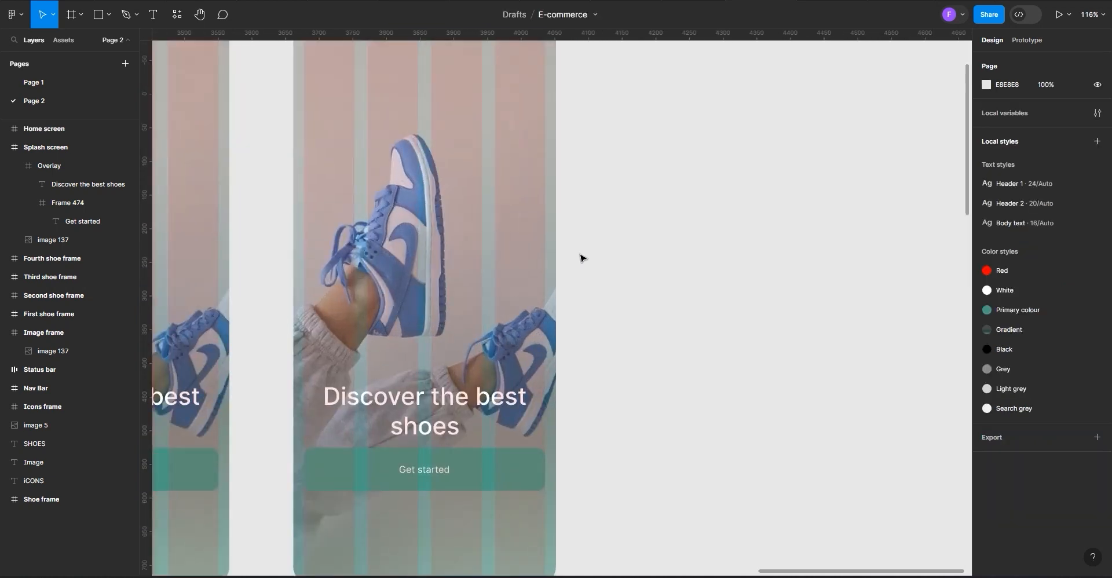
{"action": "left_click", "coordinate": [436, 294]}
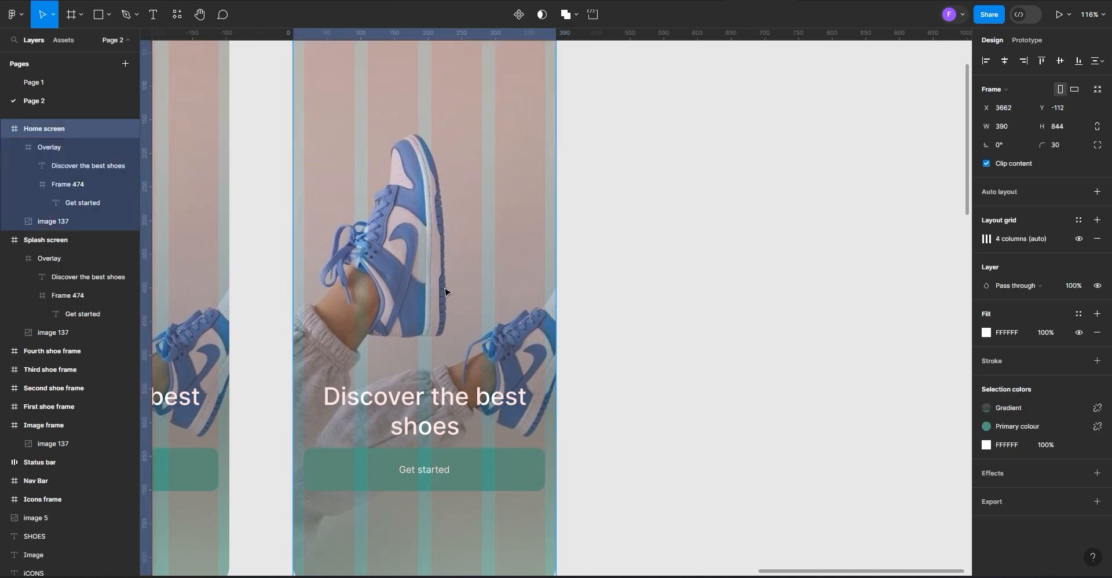
{"action": "double_click", "coordinate": [444, 288]}
{"action": "key", "text": "Delete"}
{"action": "double_click", "coordinate": [445, 289]}
{"action": "key", "text": "Delete"}
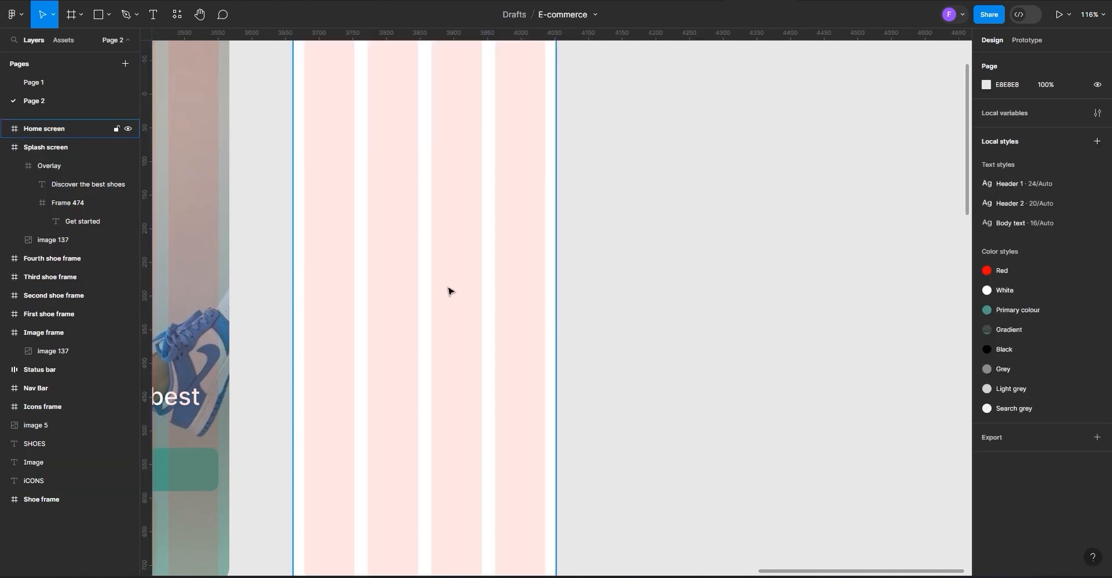
{"action": "scroll", "coordinate": [488, 284], "scroll_direction": "down", "scroll_amount": 4}
{"action": "left_click_drag", "start_coordinate": [401, 108], "coordinate": [426, 107]}
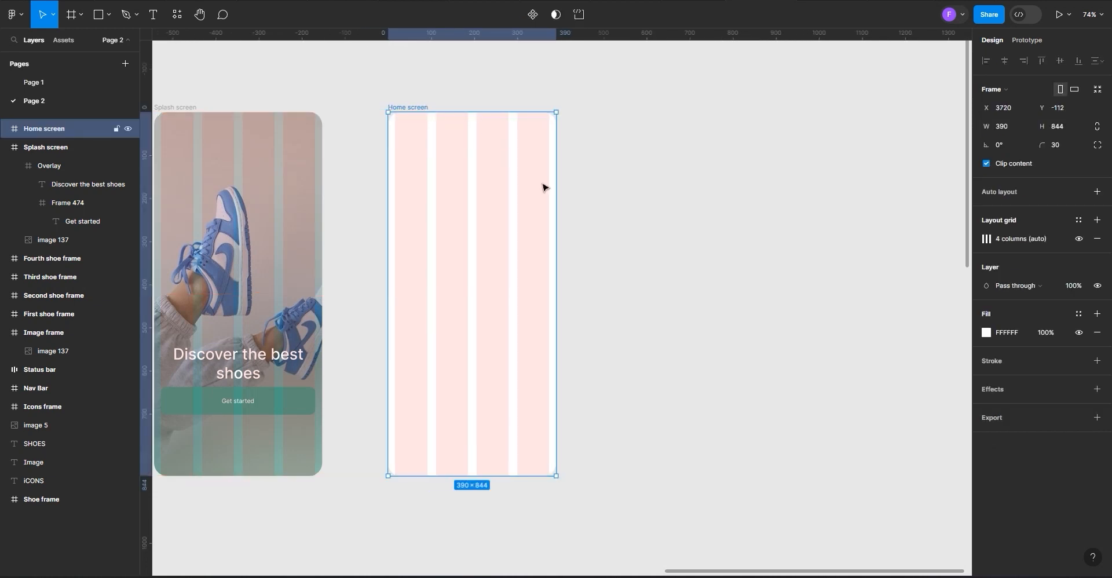
Place a copy of the Status bar at the top of the Home screen, at X 15 and Y 15
{"action": "scroll", "coordinate": [543, 187], "scroll_direction": "down", "scroll_amount": 8}
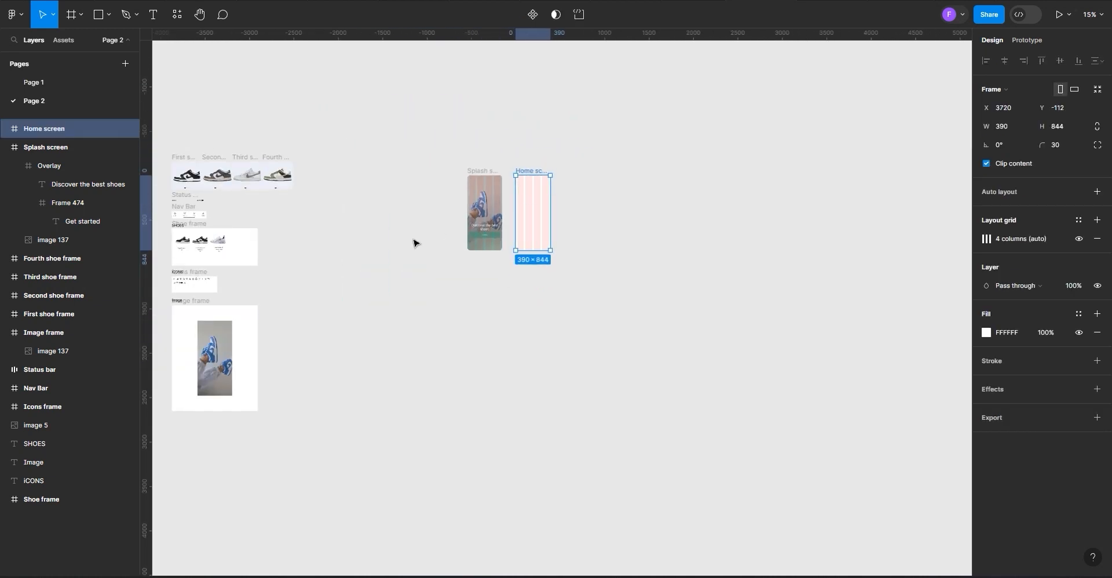
{"action": "scroll", "coordinate": [183, 197], "scroll_direction": "up", "scroll_amount": 5}
{"action": "scroll", "coordinate": [286, 244], "scroll_direction": "up", "scroll_amount": 6}
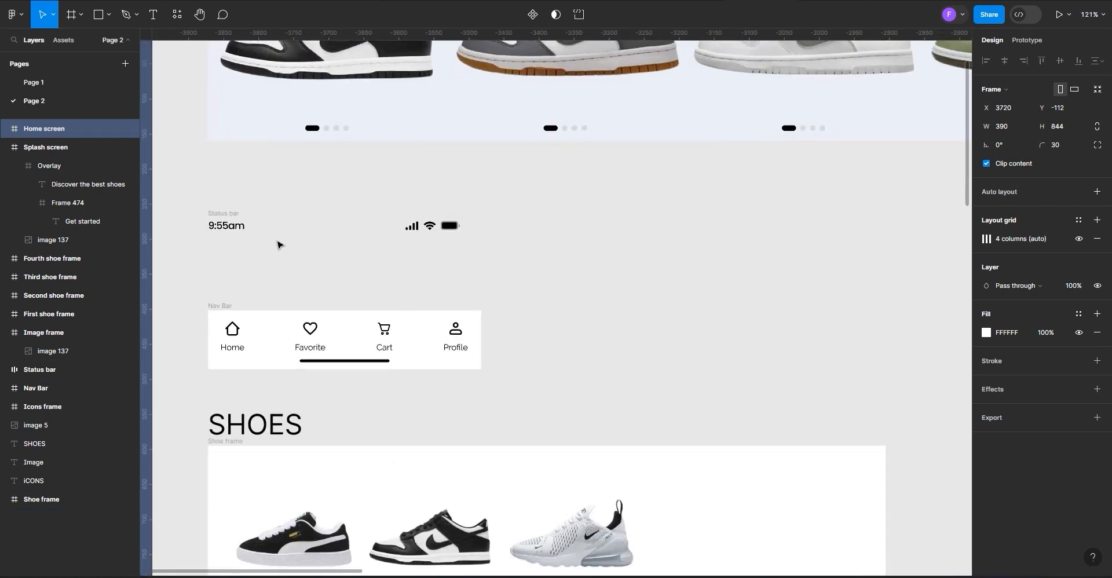
{"action": "left_click", "coordinate": [246, 215]}
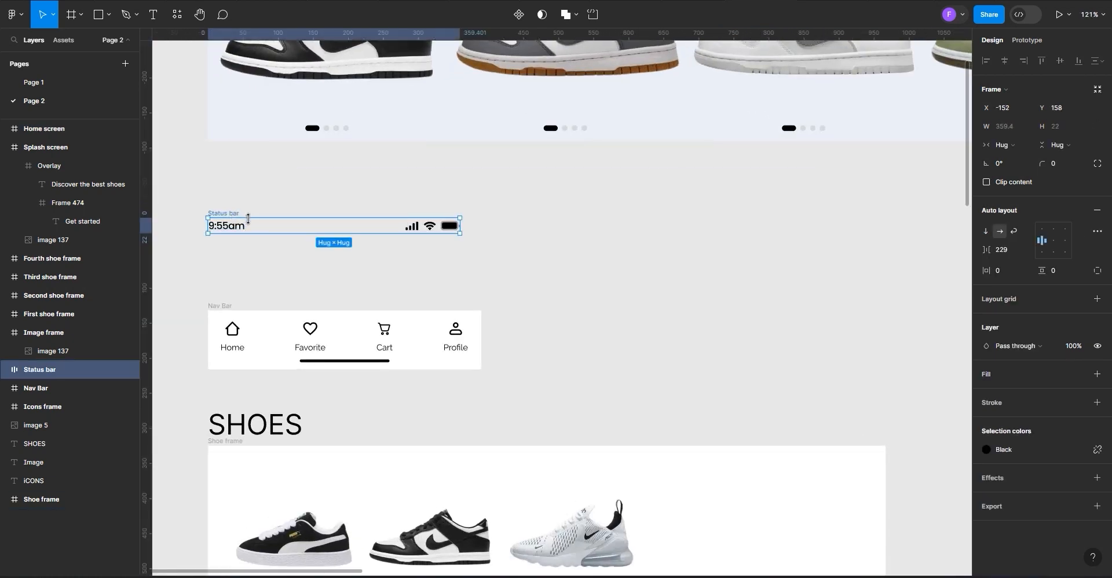
{"action": "left_click_drag", "start_coordinate": [255, 231], "coordinate": [642, 241]}
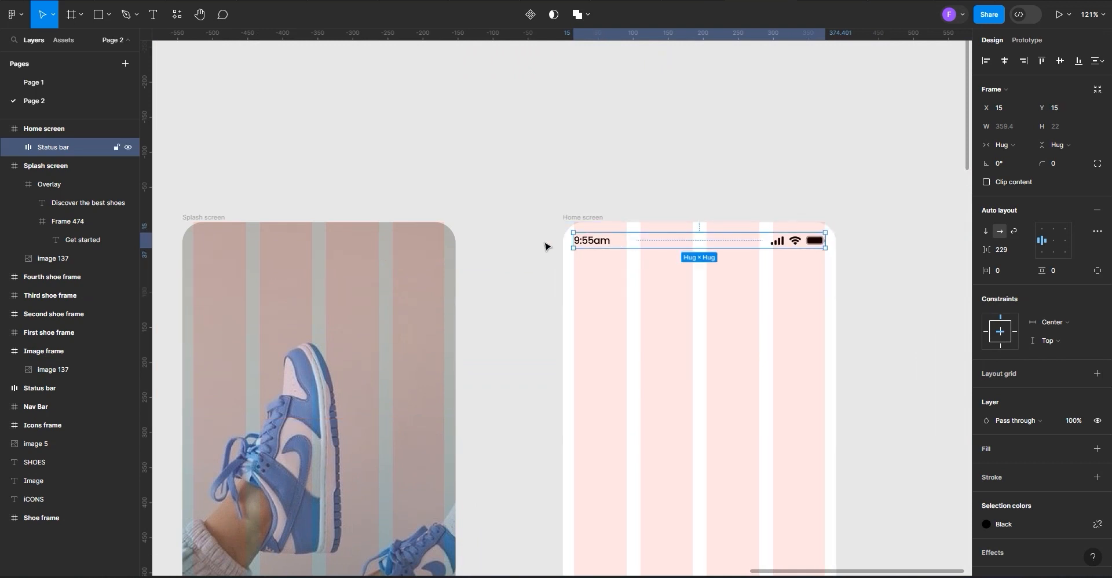
Move the Home screen's status bar up to Y 12
{"action": "scroll", "coordinate": [613, 266], "scroll_direction": "up", "scroll_amount": 5}
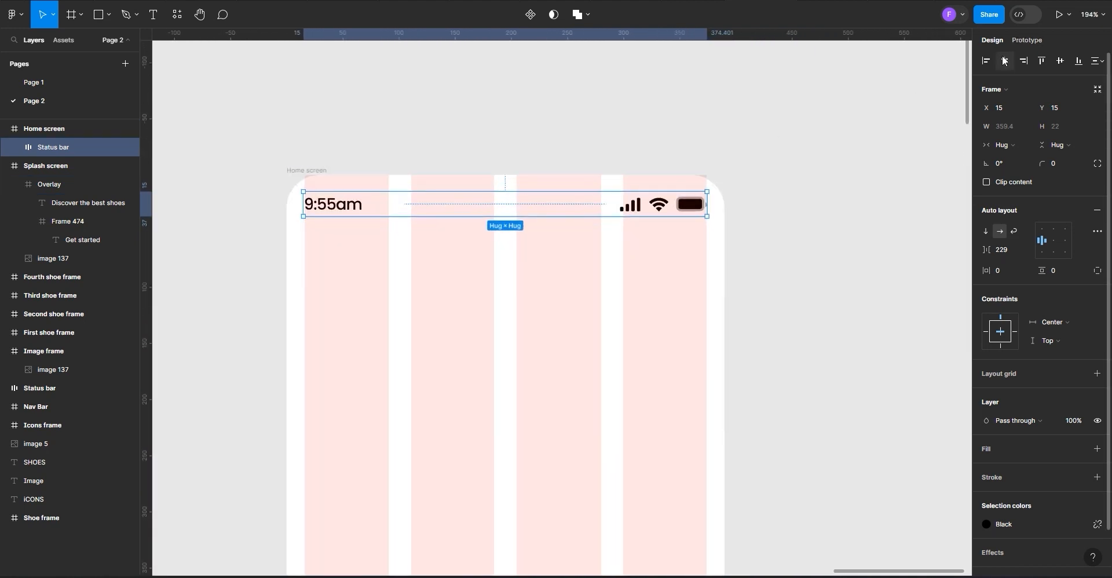
{"action": "key", "text": "Up"}
{"action": "key", "text": "Up"}
{"action": "key", "text": "Up"}
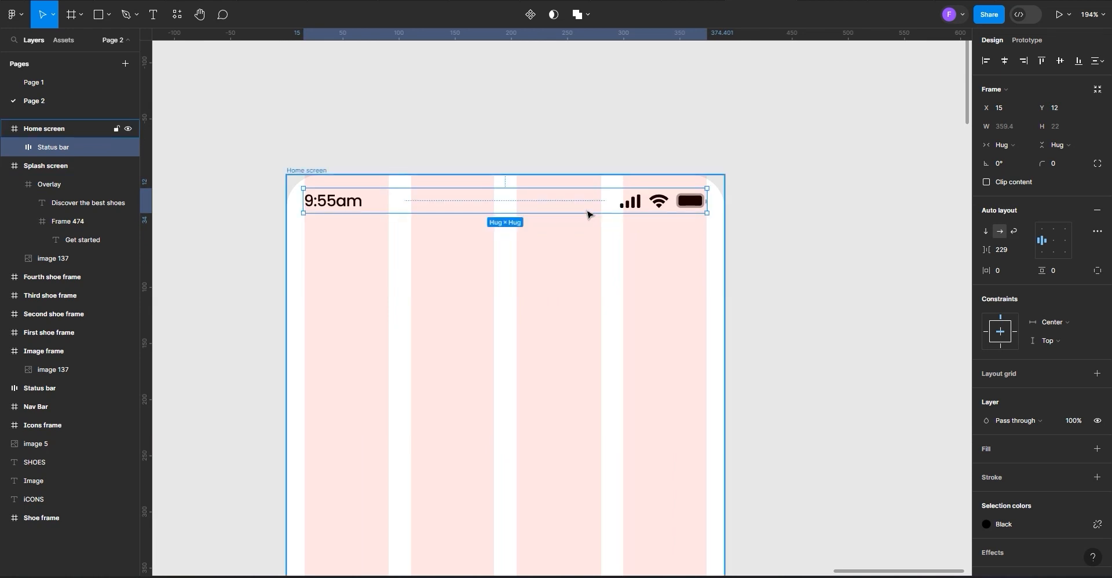
{"action": "scroll", "coordinate": [588, 214], "scroll_direction": "down", "scroll_amount": 5}
{"action": "scroll", "coordinate": [611, 216], "scroll_direction": "down", "scroll_amount": 3}
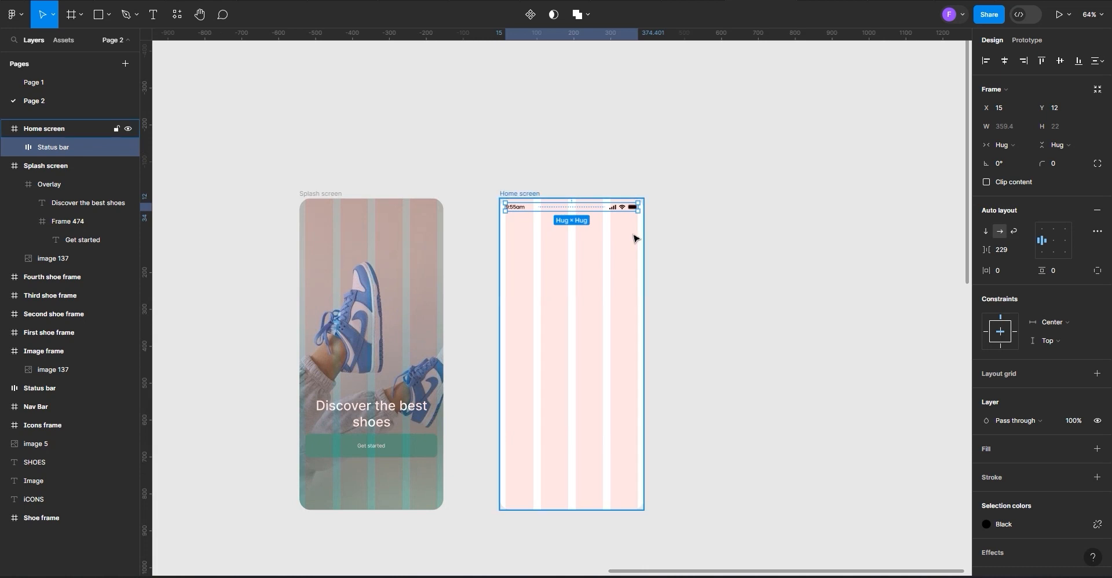
{"action": "scroll", "coordinate": [636, 239], "scroll_direction": "down", "scroll_amount": 2}
{"action": "left_click", "coordinate": [649, 259]}
Draw a frame about 264 × 50 below the status bar at X 16, Y 50, and set its width to 292
{"action": "scroll", "coordinate": [660, 255], "scroll_direction": "up", "scroll_amount": 7}
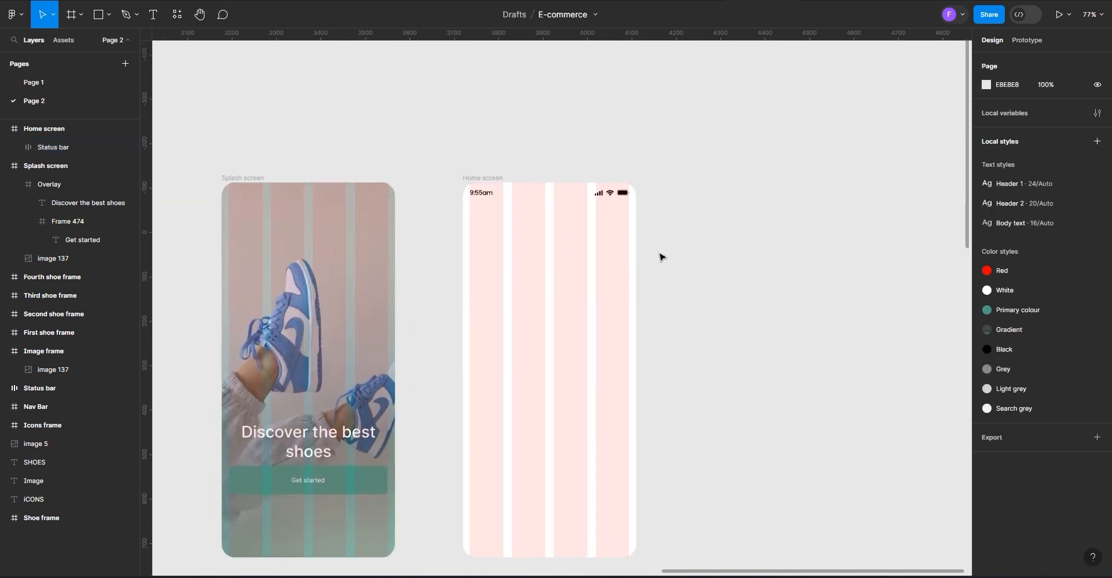
{"action": "left_click", "coordinate": [71, 14]}
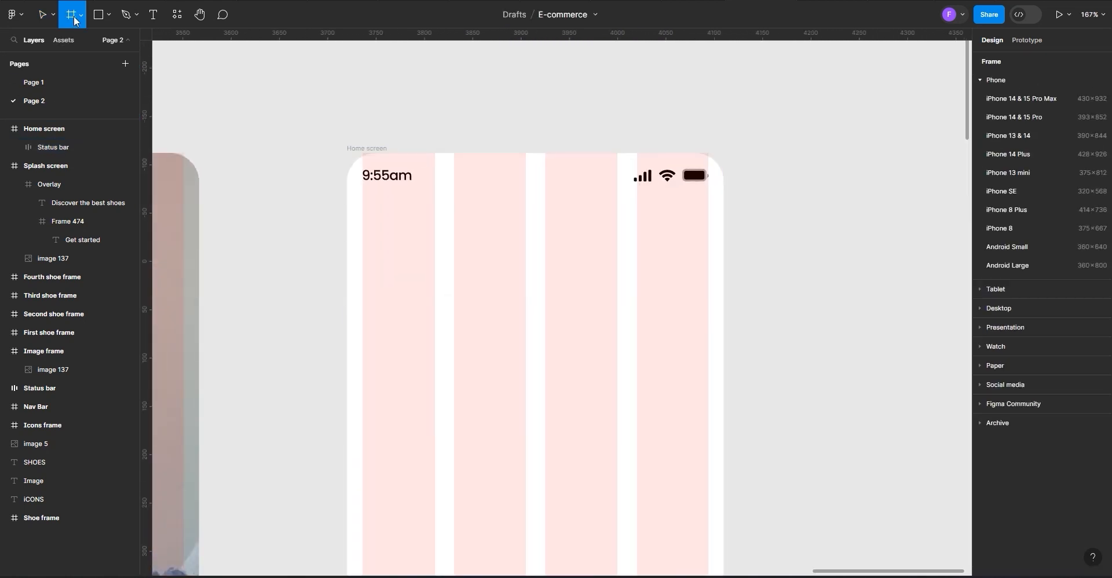
{"action": "left_click_drag", "start_coordinate": [363, 201], "coordinate": [617, 250]}
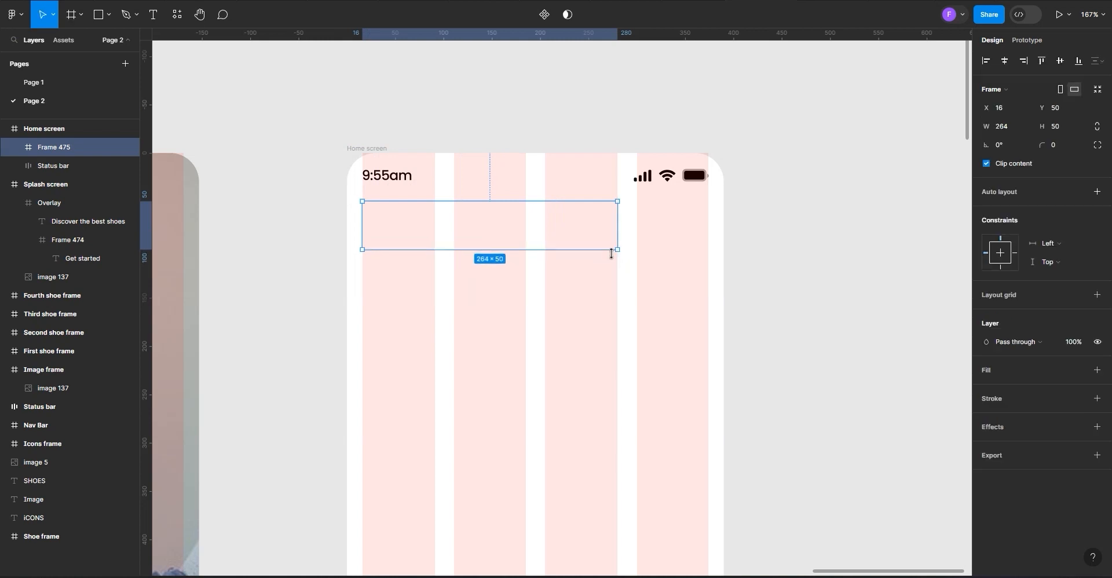
{"action": "left_click", "coordinate": [1004, 128]}
{"action": "type", "text": "292"}
{"action": "left_click", "coordinate": [825, 238]}
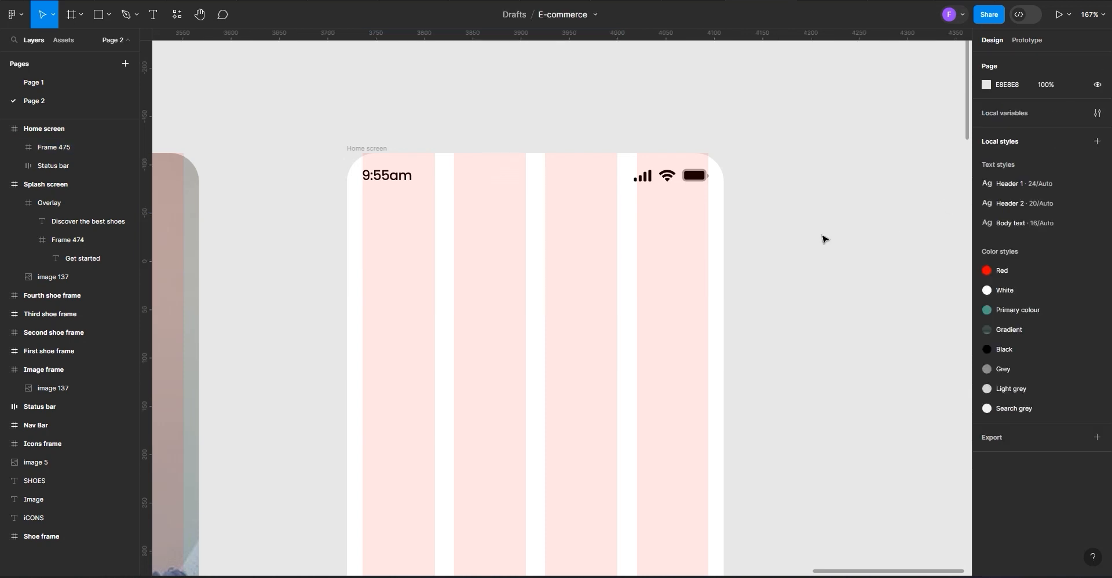
Fill the new frame below the status bar with the Search grey colour style
{"action": "left_click", "coordinate": [560, 243]}
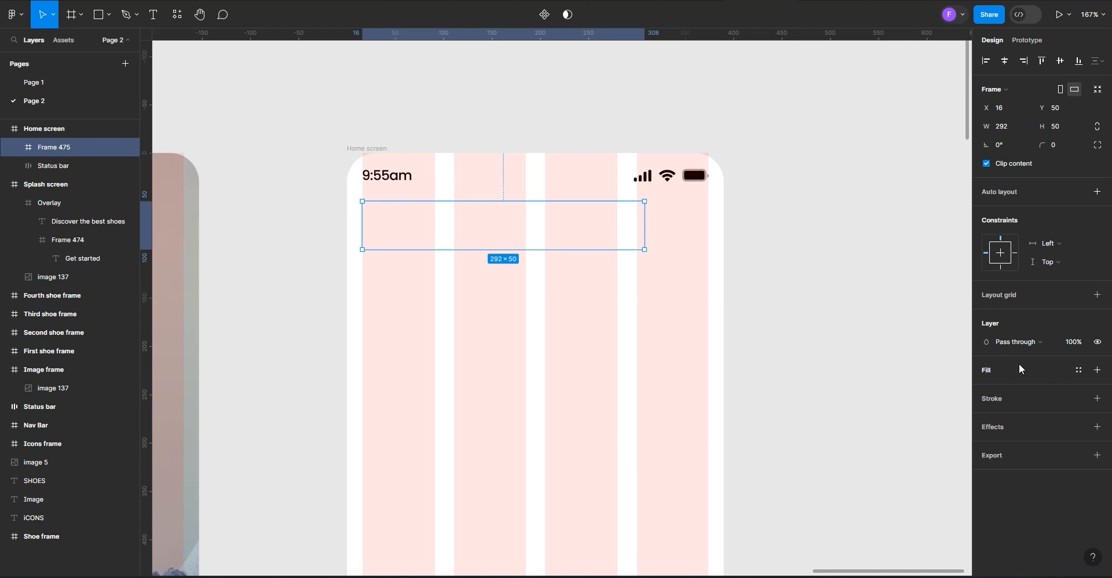
{"action": "left_click", "coordinate": [1078, 371]}
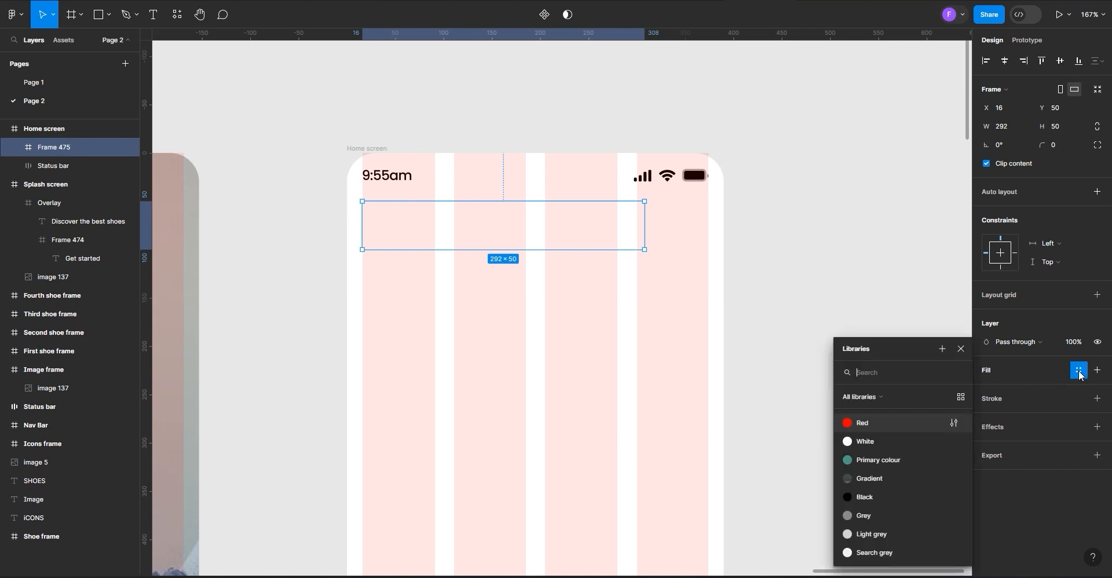
{"action": "left_click", "coordinate": [874, 552]}
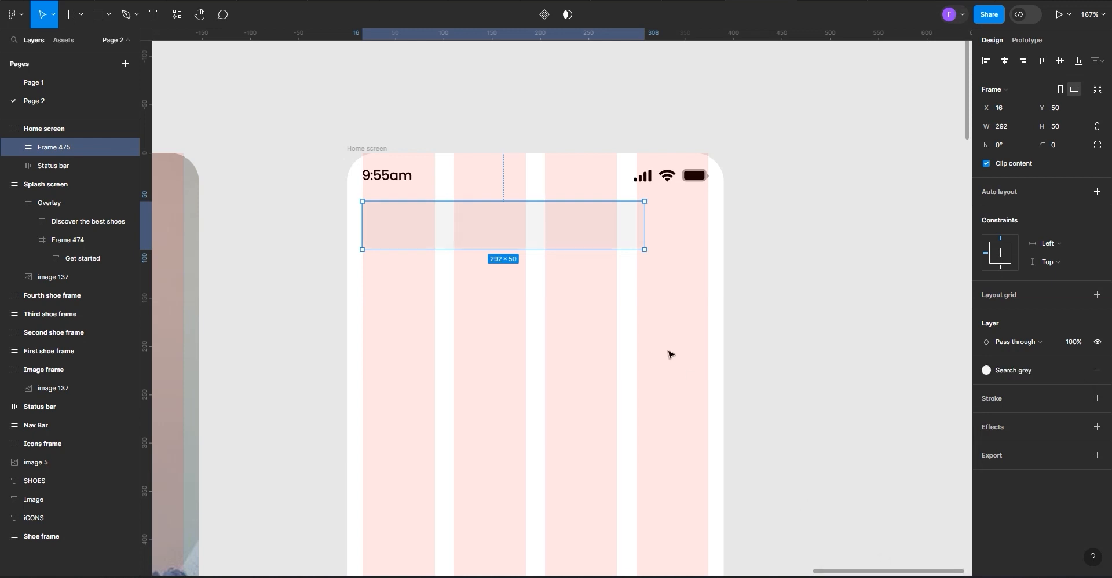
Hide the Home screen's layout grid to check the grey frame, and show the grid again
{"action": "left_click", "coordinate": [360, 151]}
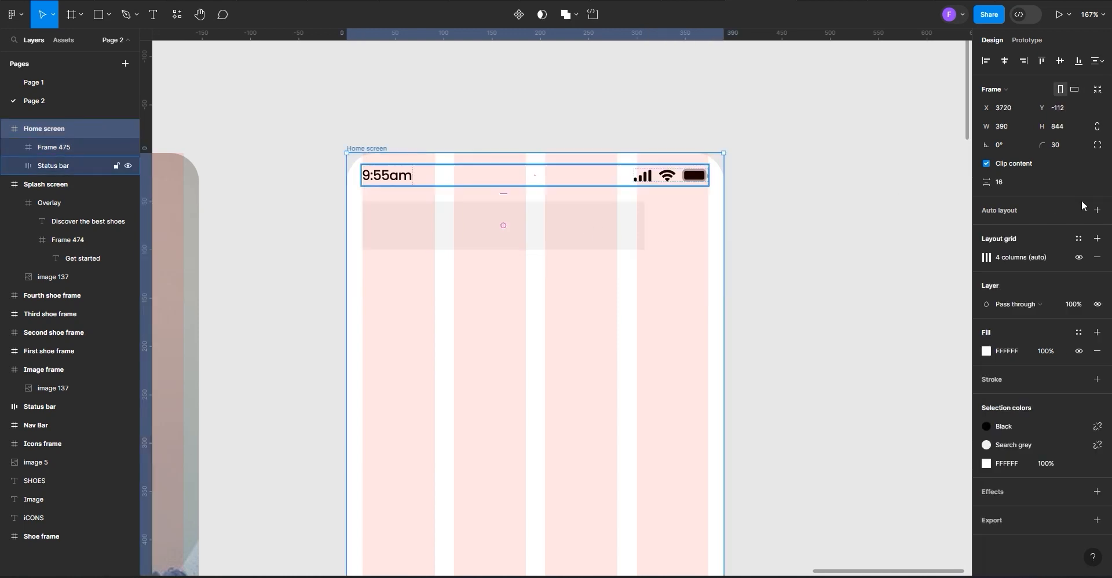
{"action": "left_click", "coordinate": [1076, 264]}
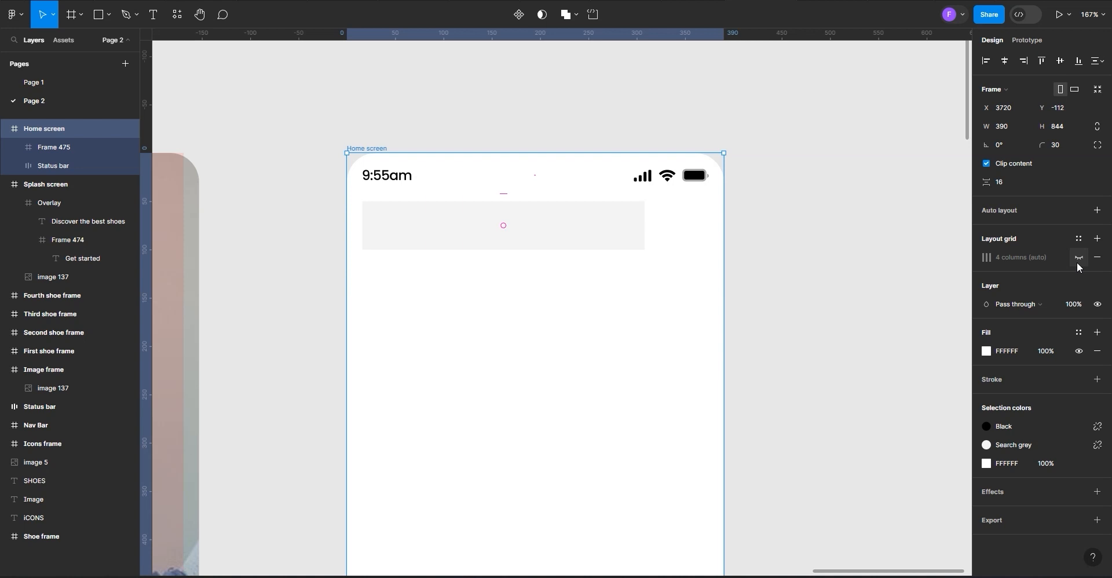
{"action": "left_click", "coordinate": [1077, 263]}
Round the corners of the grey search bar frame
{"action": "left_click", "coordinate": [558, 231]}
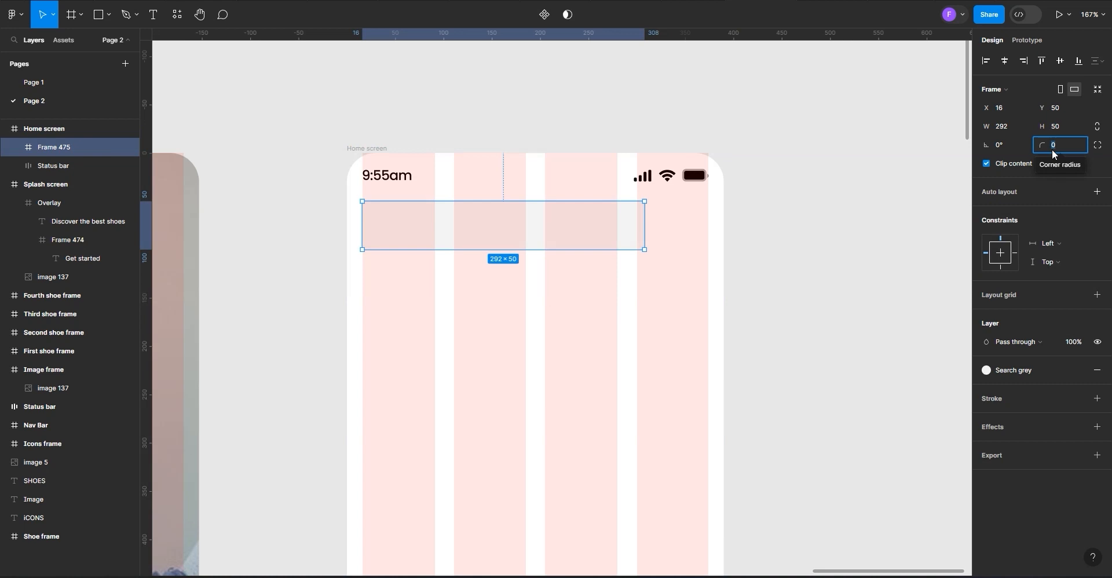
{"action": "left_click", "coordinate": [764, 243]}
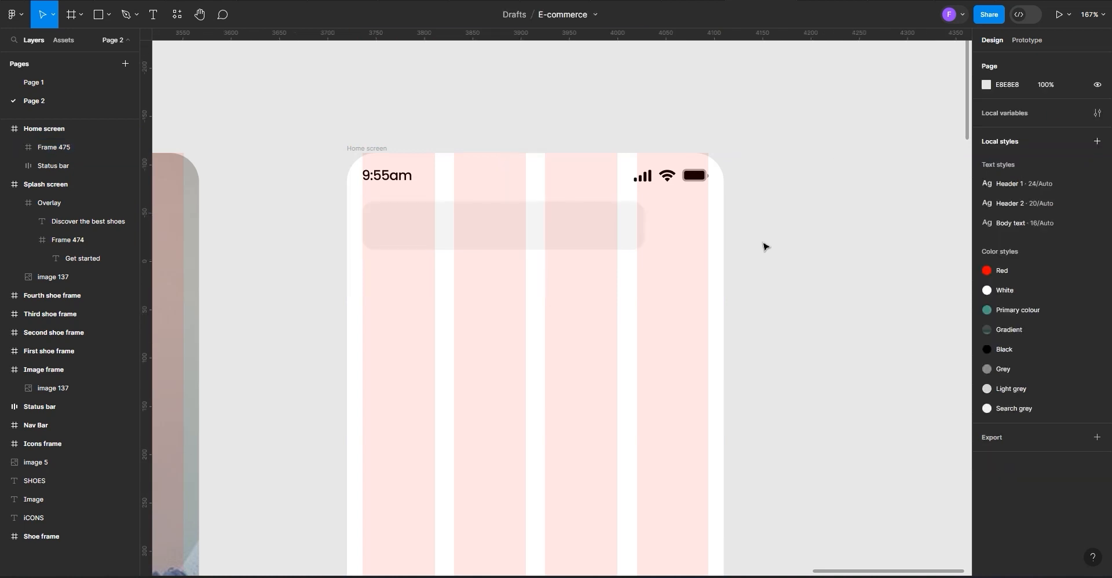
Draw a circle about 49 × 49 beside the search bar and set its size to 50 × 50
{"action": "left_click", "coordinate": [110, 17]}
{"action": "left_click", "coordinate": [114, 83]}
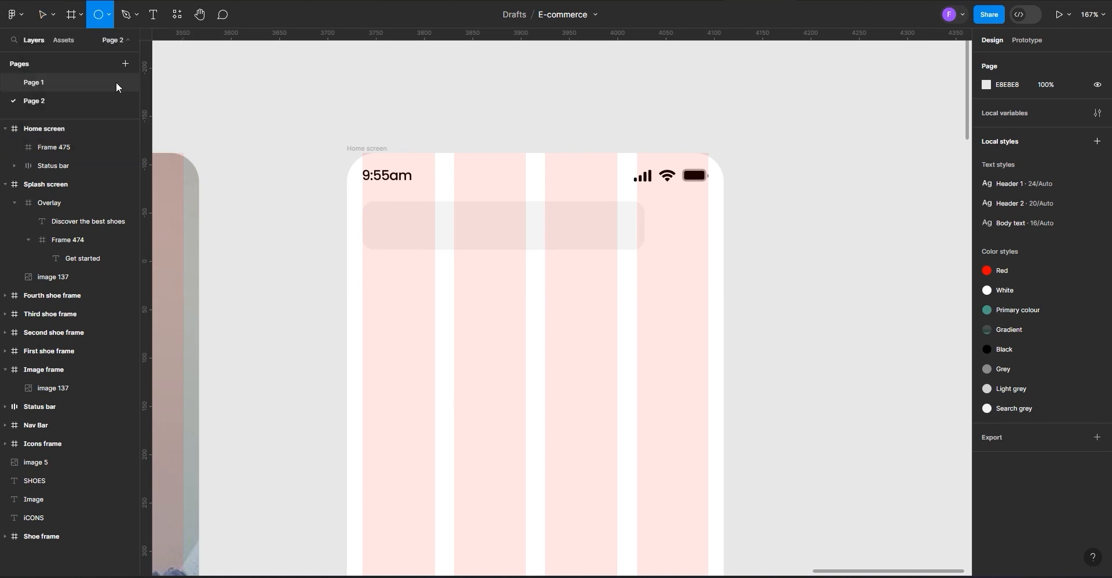
{"action": "left_click_drag", "start_coordinate": [656, 208], "coordinate": [679, 233]}
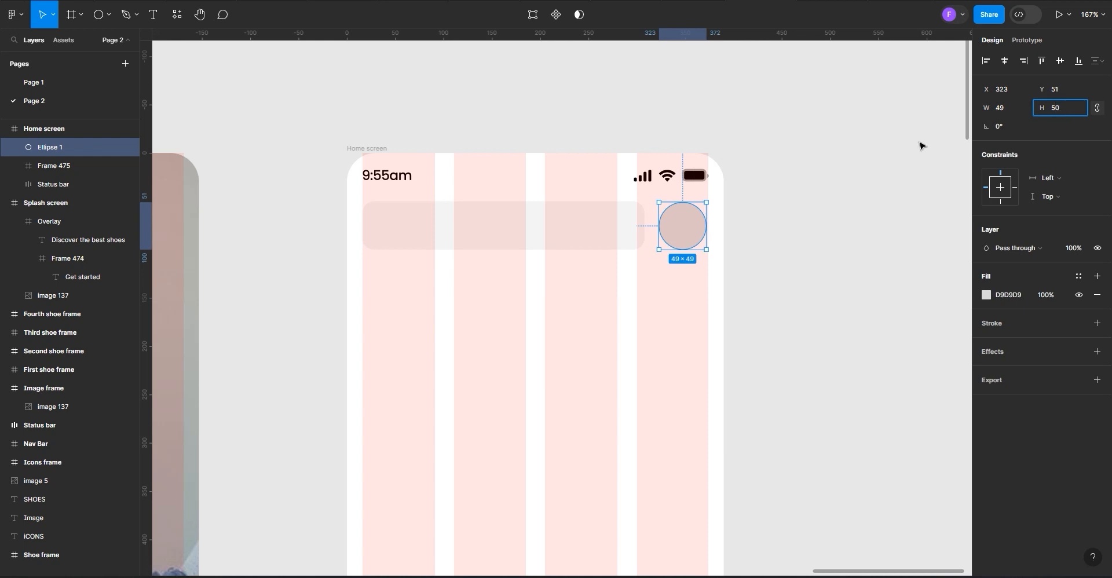
{"action": "left_click", "coordinate": [818, 214]}
Align the circle vertically with the search bar at Y 50 and shift it to X 324
{"action": "left_click", "coordinate": [675, 231]}
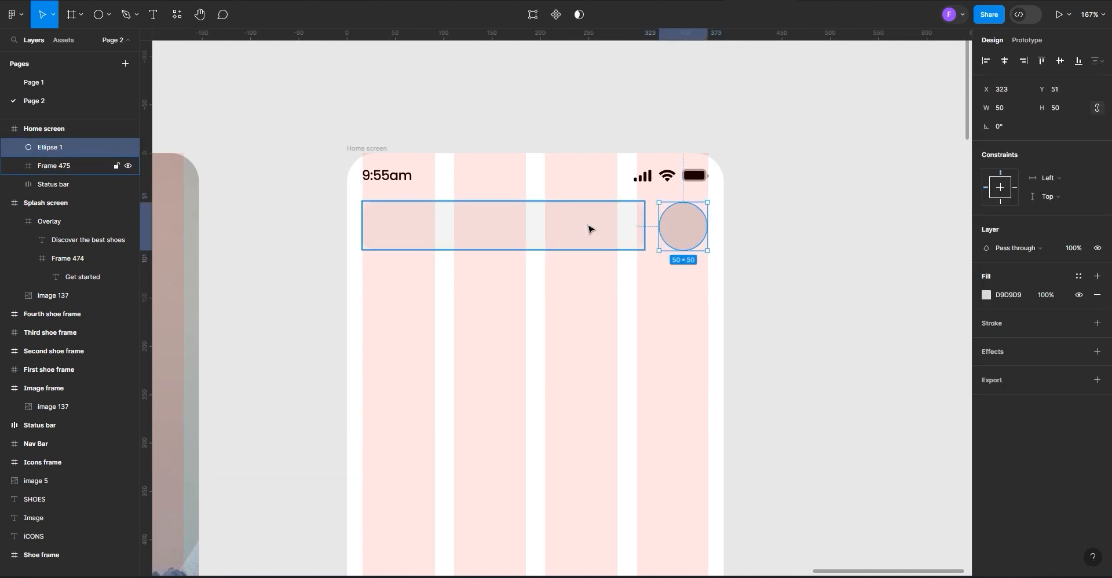
{"action": "left_click", "coordinate": [588, 228], "text": "shift"}
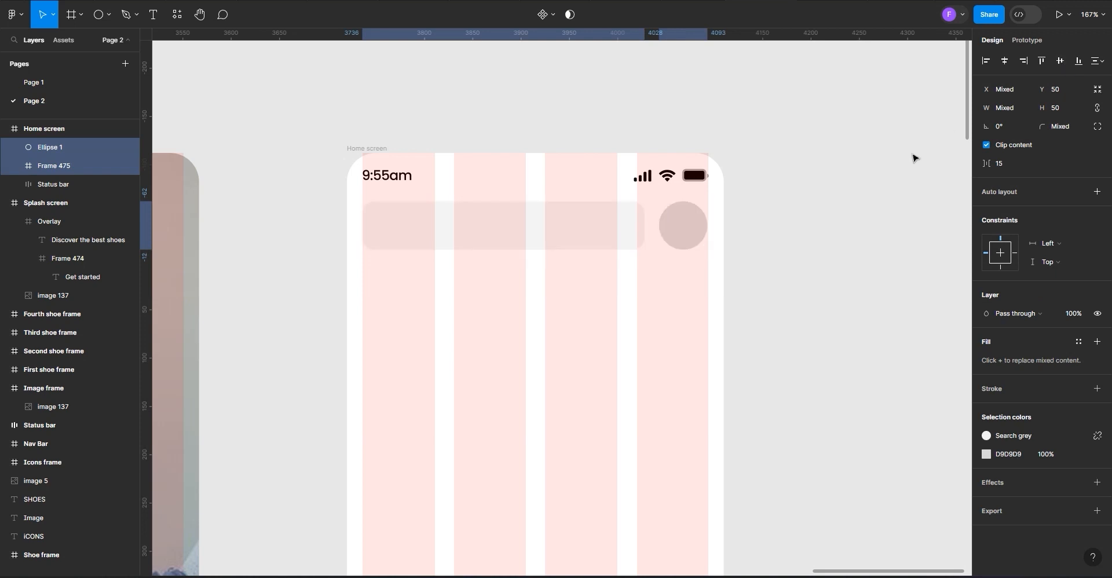
{"action": "left_click", "coordinate": [763, 251]}
{"action": "scroll", "coordinate": [763, 251], "scroll_direction": "down", "scroll_amount": 3}
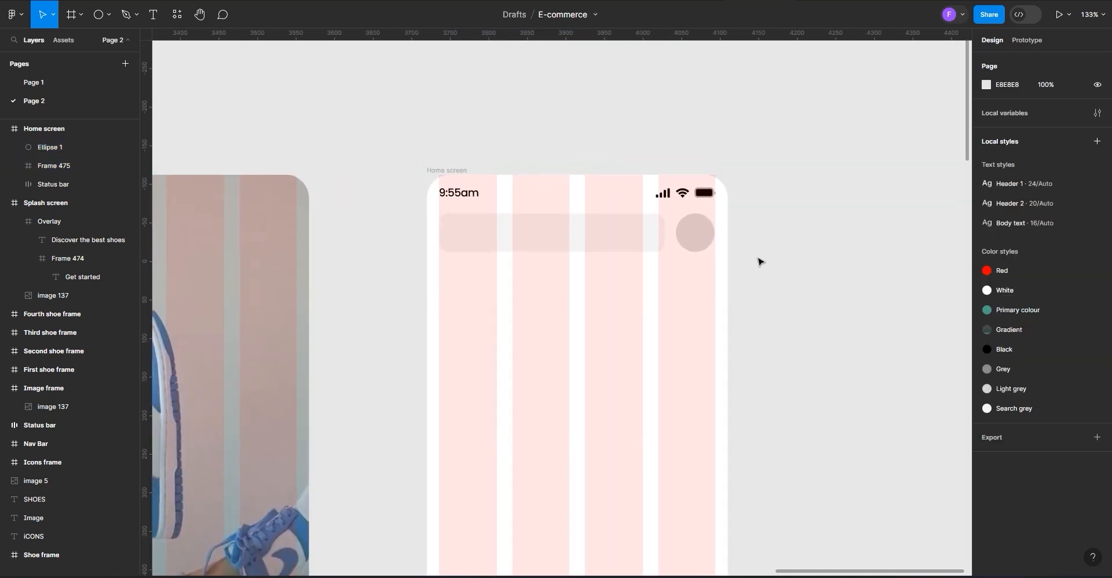
{"action": "scroll", "coordinate": [760, 262], "scroll_direction": "down", "scroll_amount": 5}
{"action": "scroll", "coordinate": [758, 260], "scroll_direction": "up", "scroll_amount": 3}
{"action": "scroll", "coordinate": [754, 257], "scroll_direction": "up", "scroll_amount": 5}
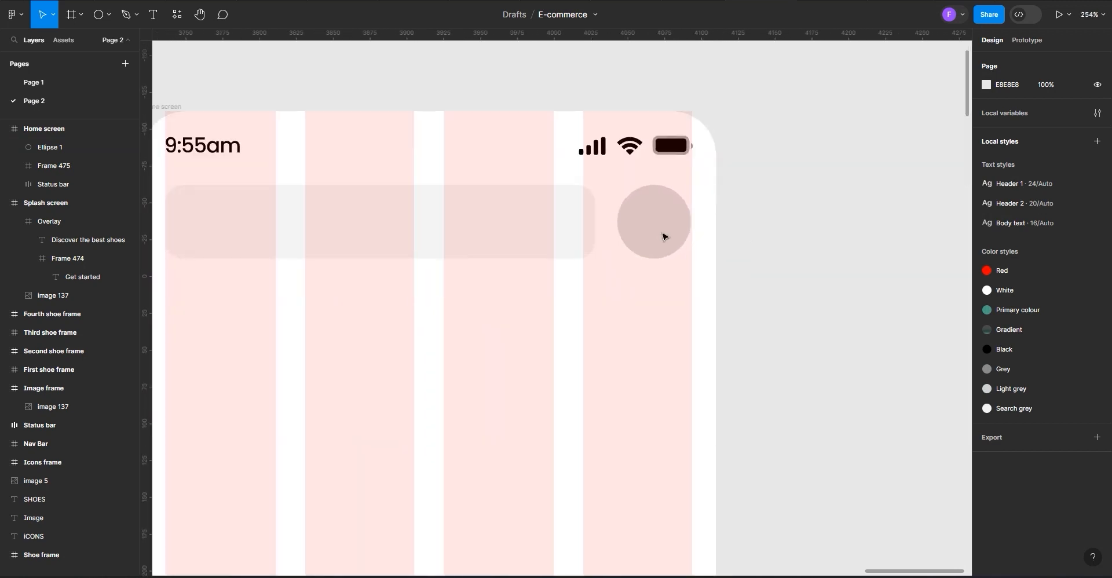
{"action": "left_click", "coordinate": [668, 237]}
{"action": "left_click_drag", "start_coordinate": [668, 237], "coordinate": [669, 237]}
Duplicate the search and filter icons in the Icons frame, placing the copies side by side, and select both copies
{"action": "scroll", "coordinate": [689, 238], "scroll_direction": "down", "scroll_amount": 10}
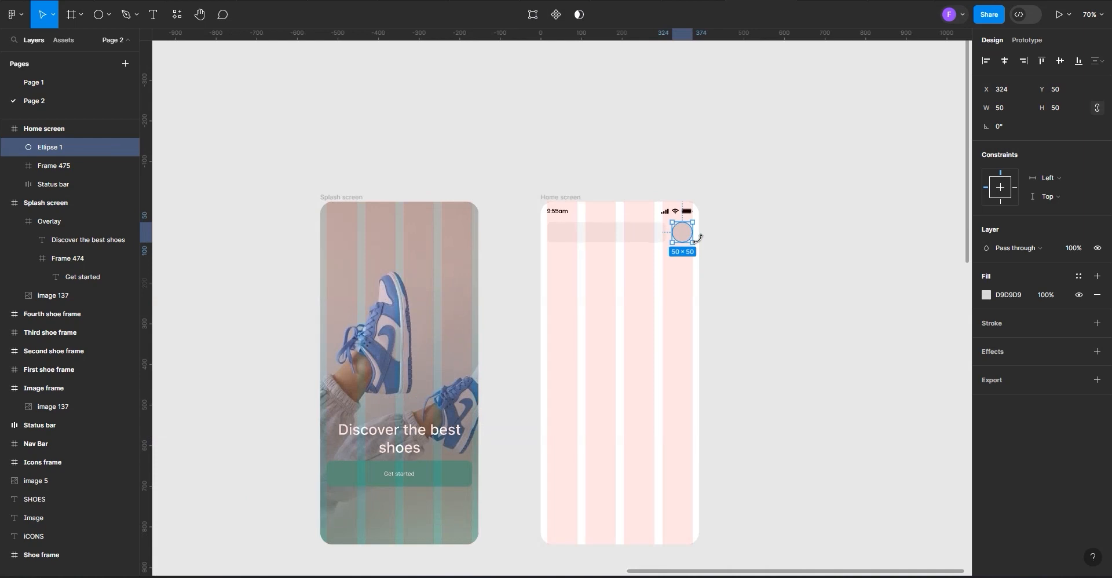
{"action": "scroll", "coordinate": [695, 238], "scroll_direction": "down", "scroll_amount": 6}
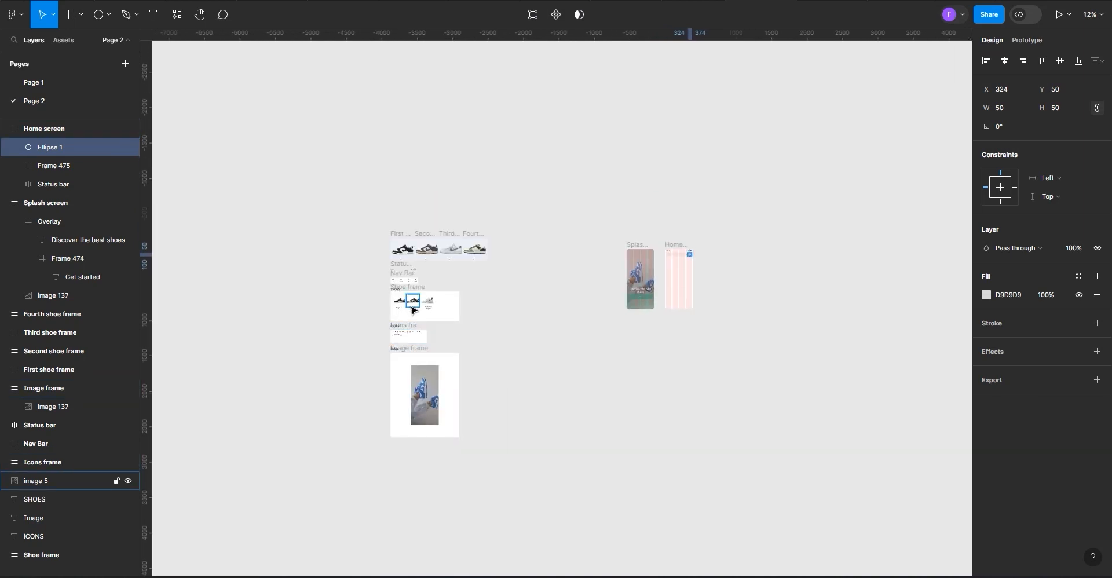
{"action": "scroll", "coordinate": [379, 382], "scroll_direction": "up", "scroll_amount": 6}
{"action": "scroll", "coordinate": [379, 382], "scroll_direction": "up", "scroll_amount": 8}
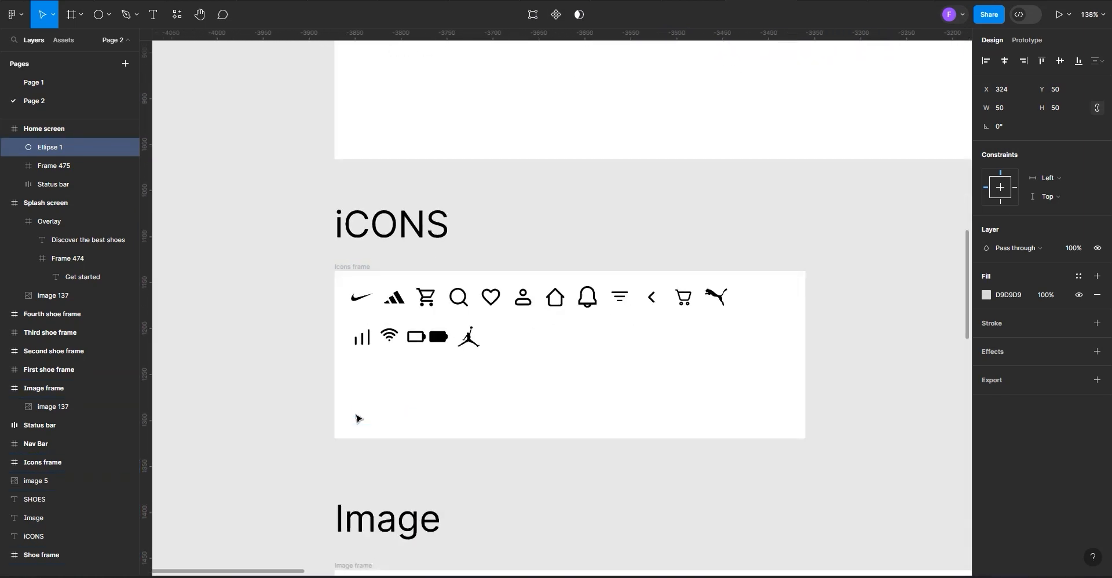
{"action": "left_click_drag", "start_coordinate": [458, 300], "coordinate": [575, 360]}
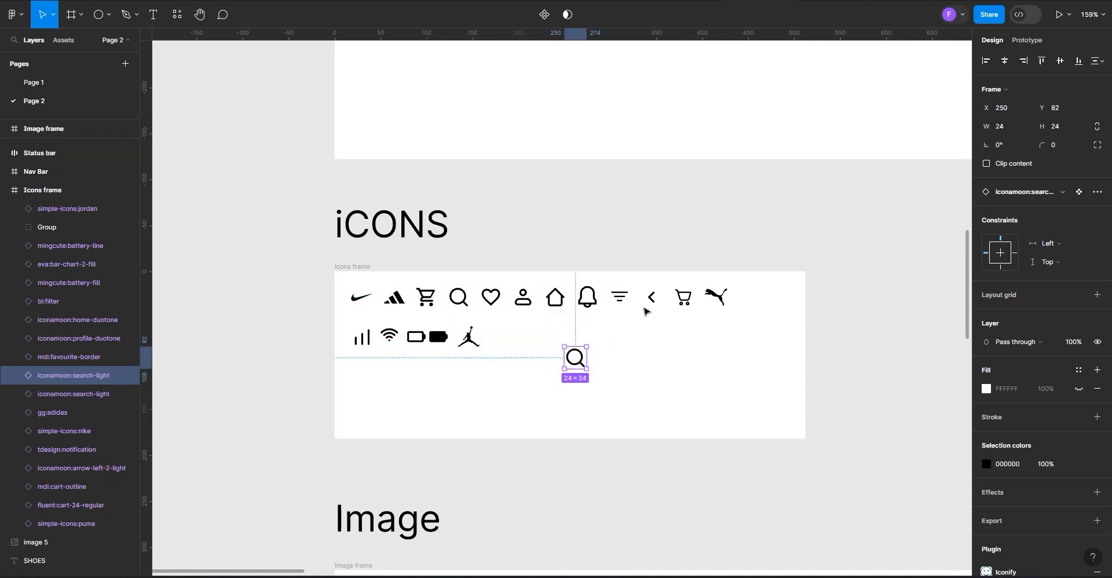
{"action": "left_click_drag", "start_coordinate": [616, 296], "coordinate": [1110, 67]}
{"action": "left_click", "coordinate": [572, 359], "text": "shift"}
Move the search and filter icon copies onto the Home screen, just below the search bar at Y 116
{"action": "scroll", "coordinate": [556, 301], "scroll_direction": "right", "scroll_amount": 15}
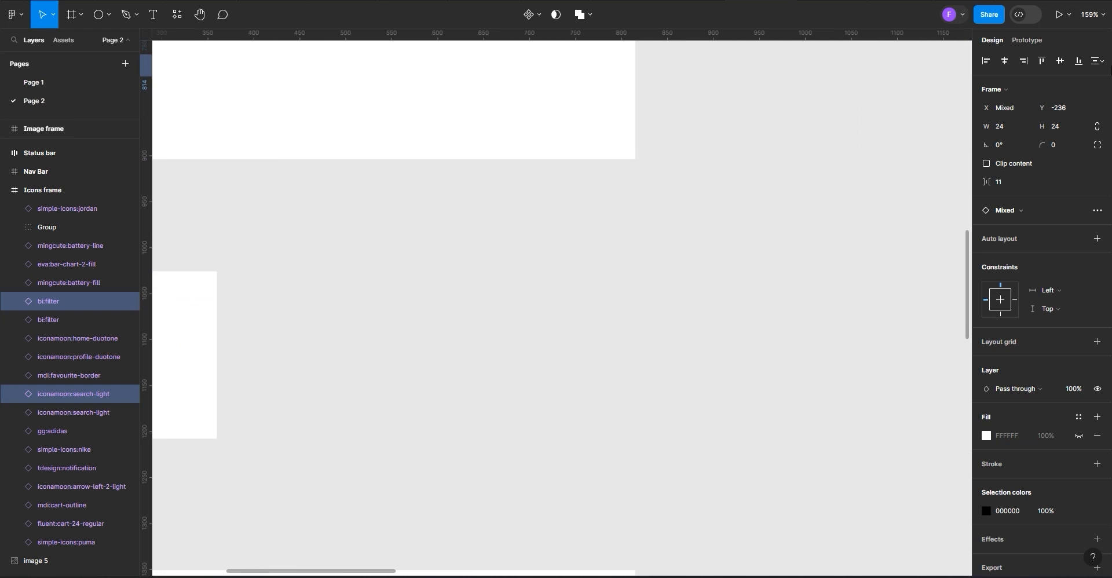
{"action": "left_click_drag", "start_coordinate": [1110, 70], "coordinate": [650, 199]}
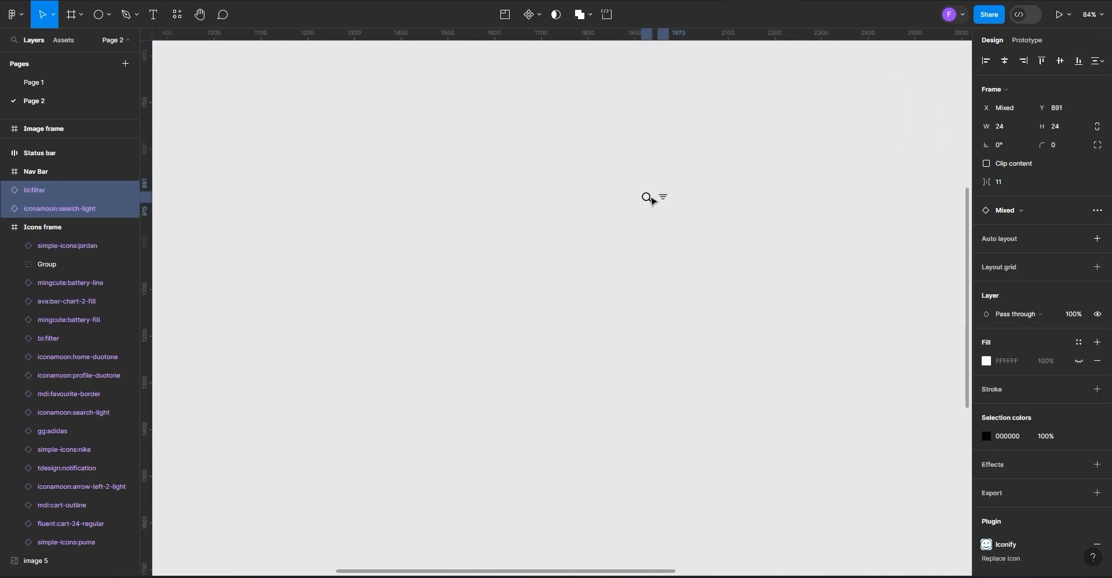
{"action": "scroll", "coordinate": [651, 200], "scroll_direction": "down", "scroll_amount": 8}
{"action": "left_click_drag", "start_coordinate": [667, 200], "coordinate": [766, 208]}
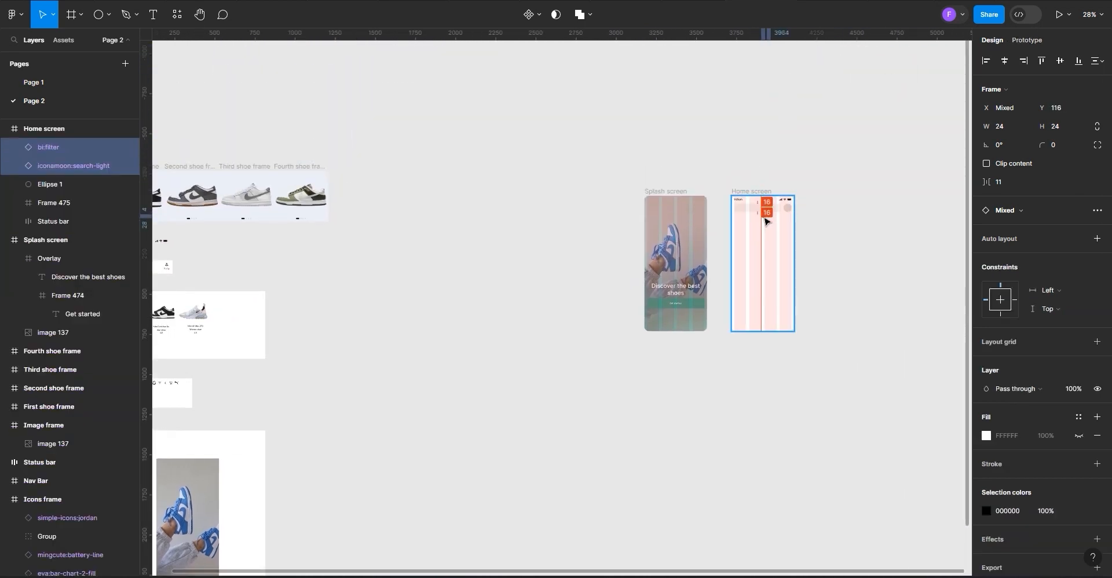
{"action": "scroll", "coordinate": [773, 211], "scroll_direction": "up", "scroll_amount": 8}
{"action": "scroll", "coordinate": [791, 213], "scroll_direction": "up", "scroll_amount": 2}
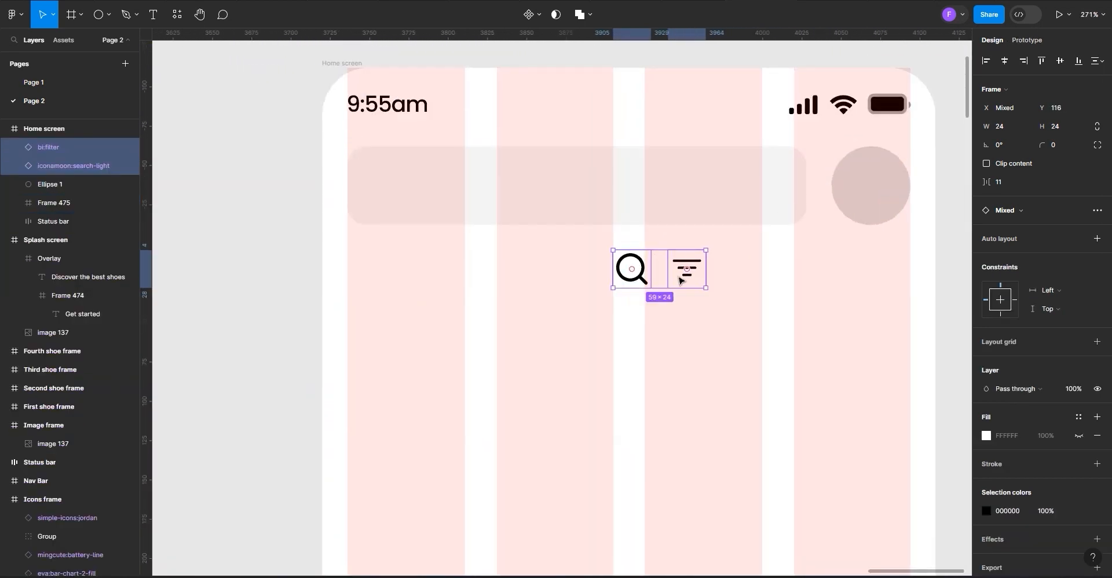
Center the filter icon inside the circle beside the search bar, and wrap the icon and circle in one frame
{"action": "left_click", "coordinate": [685, 272]}
{"action": "left_click_drag", "start_coordinate": [686, 274], "coordinate": [872, 191]}
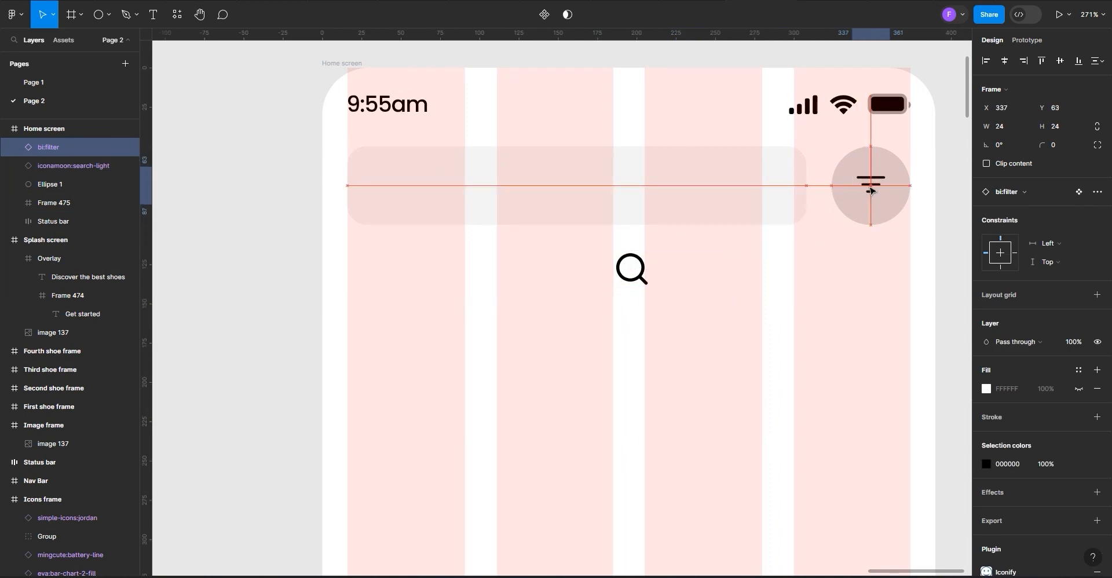
{"action": "left_click", "coordinate": [907, 191], "text": "shift"}
{"action": "right_click", "coordinate": [886, 187]}
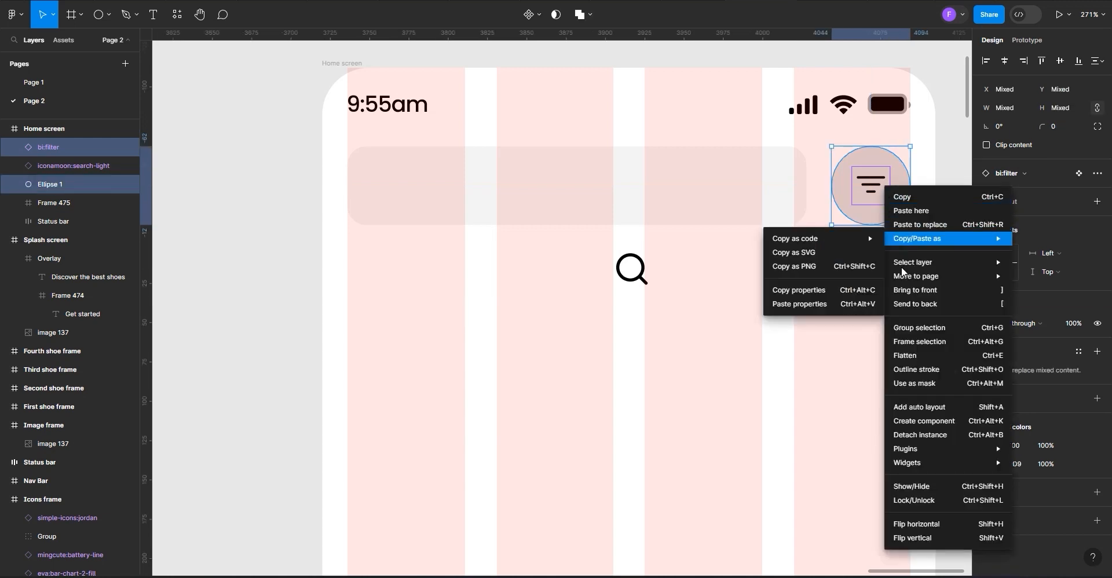
{"action": "left_click", "coordinate": [907, 343]}
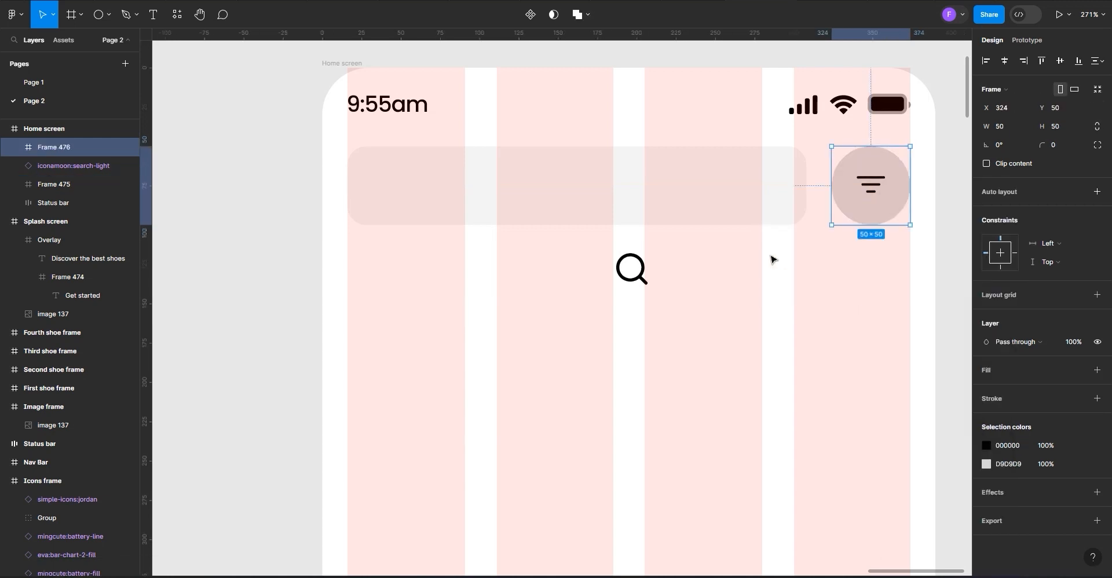
Place the search icon at the start of the search bar and add the text "Search" beside it at X 42, Y 14
{"action": "left_click", "coordinate": [632, 271]}
{"action": "left_click_drag", "start_coordinate": [632, 271], "coordinate": [386, 191]}
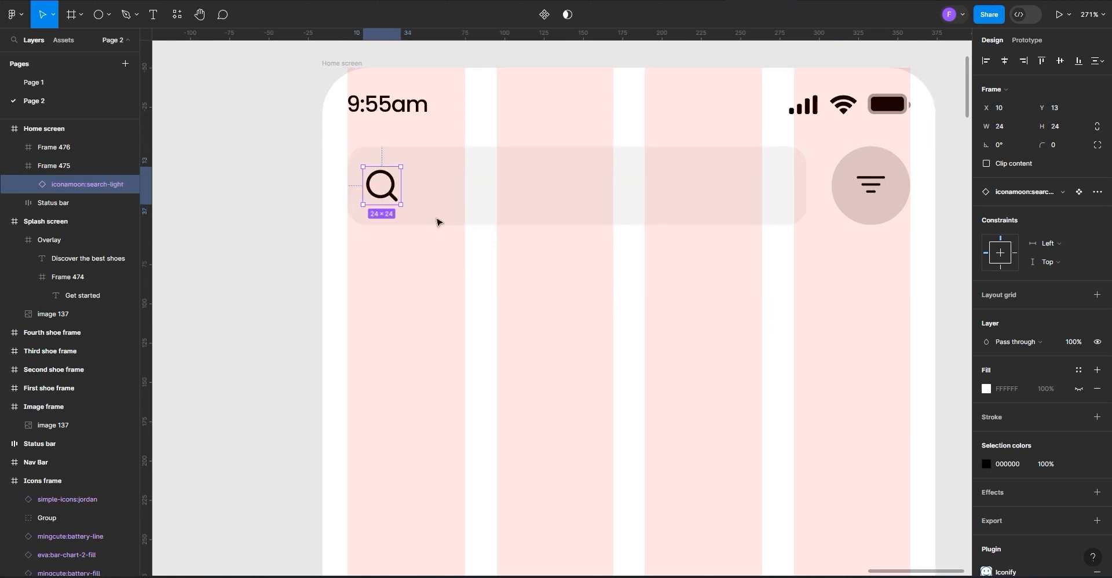
{"action": "left_click", "coordinate": [150, 23]}
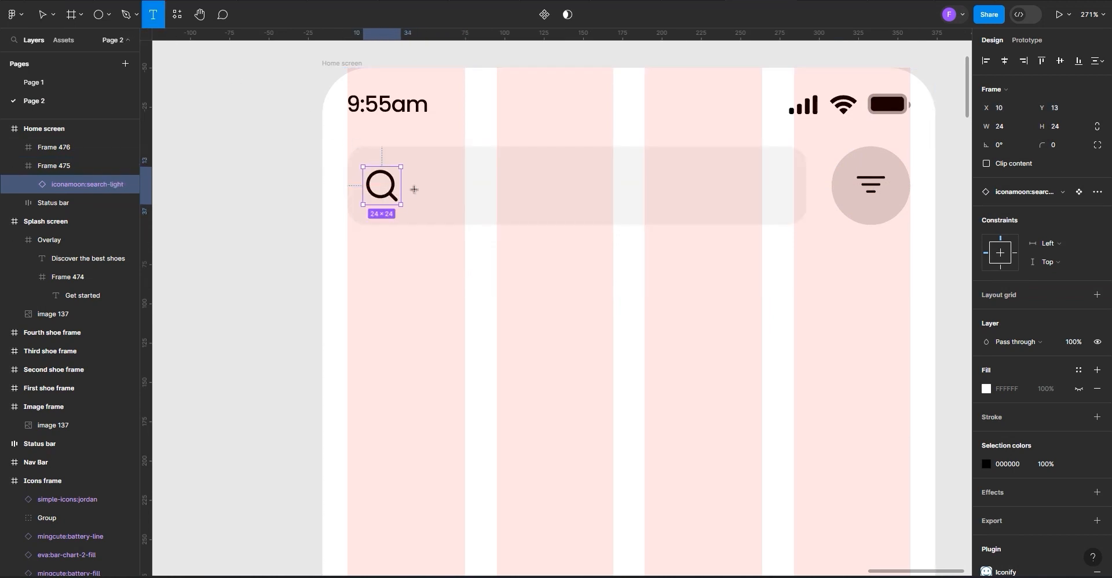
{"action": "left_click", "coordinate": [415, 189]}
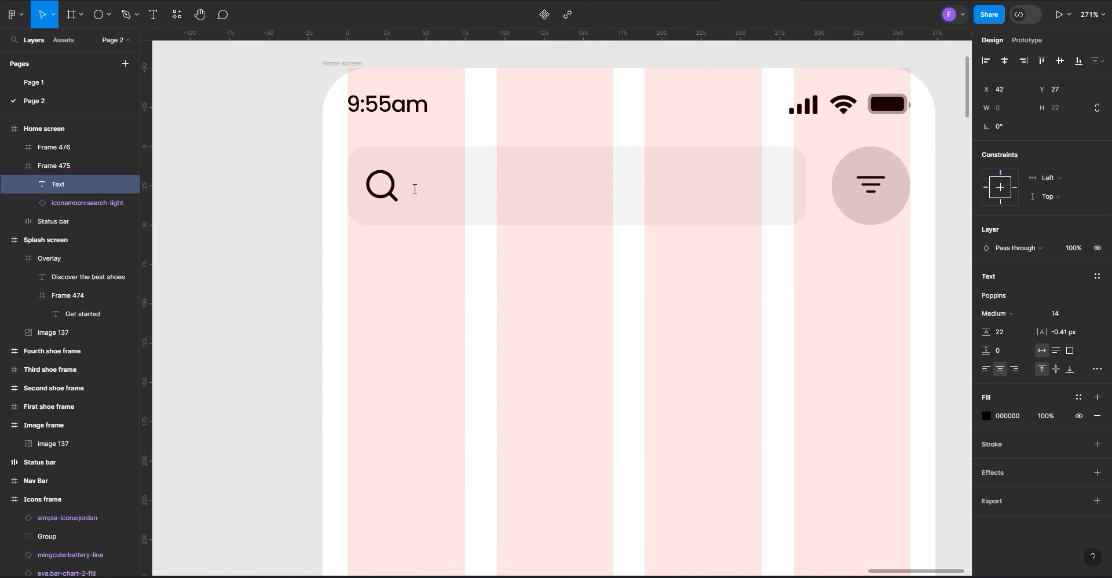
{"action": "type", "text": "Sear"}
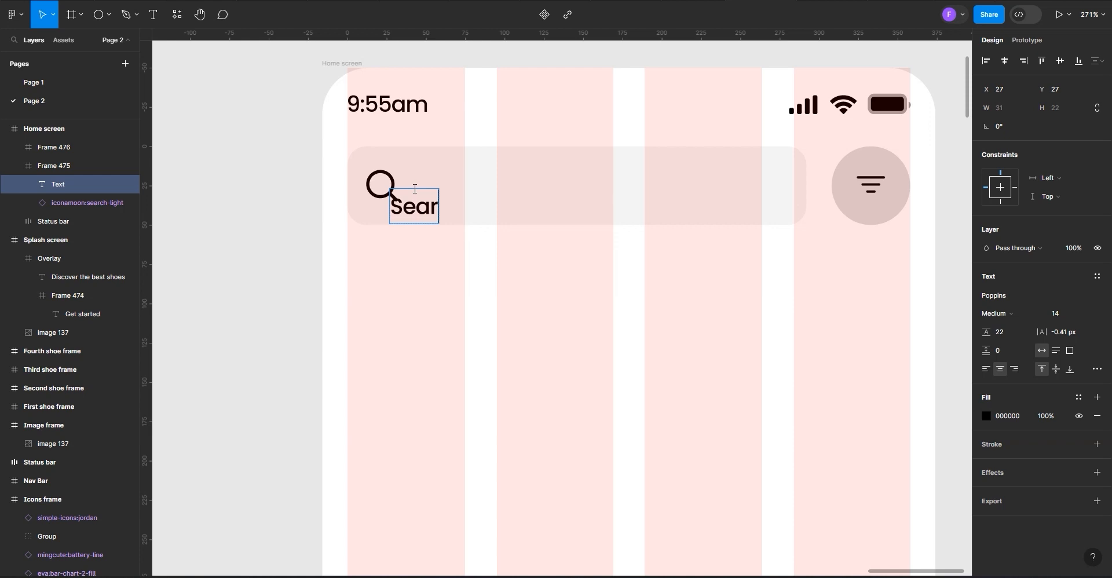
{"action": "type", "text": "ch"}
{"action": "key", "text": "Escape"}
{"action": "left_click_drag", "start_coordinate": [420, 212], "coordinate": [456, 193]}
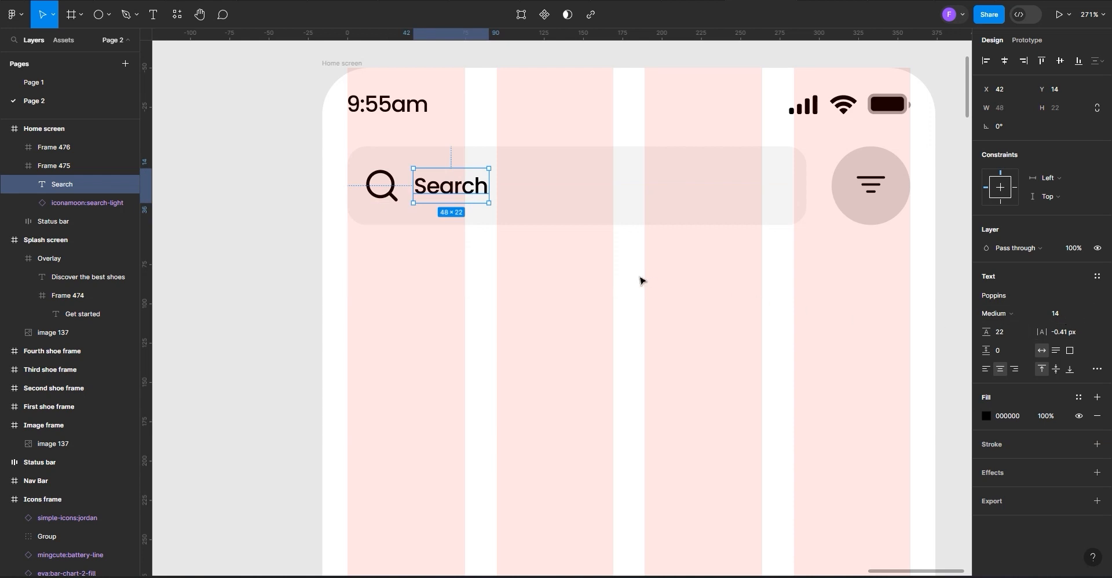
Resize the search icon proportionally to 16 × 16 and center it vertically in the search bar at X 15, Y 17
{"action": "left_click", "coordinate": [395, 198]}
{"action": "left_click", "coordinate": [1097, 127]}
{"action": "left_click", "coordinate": [1003, 127]}
{"action": "type", "text": "16"}
{"action": "left_click", "coordinate": [451, 361]}
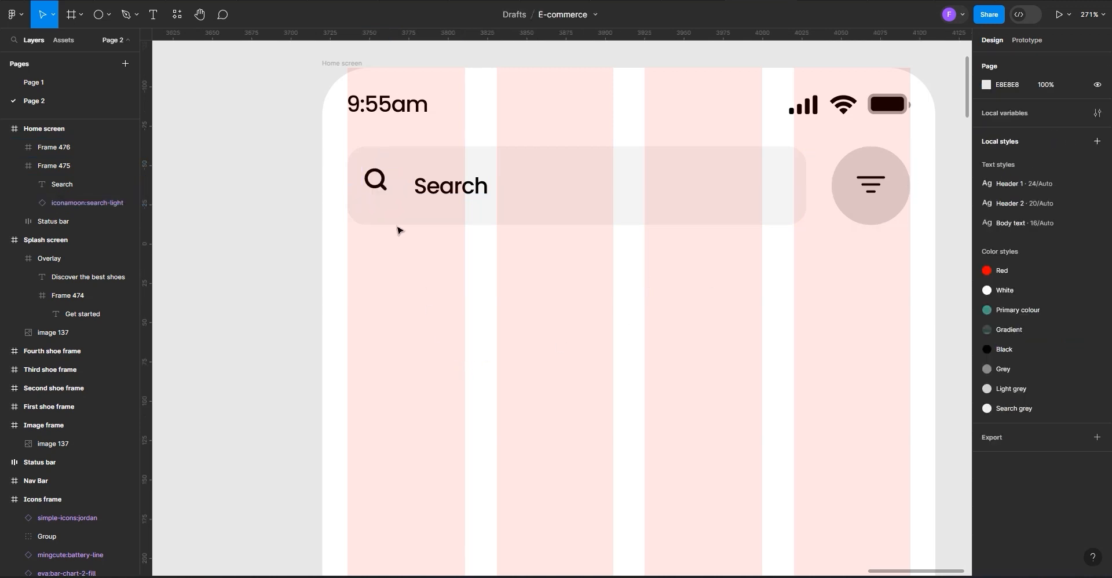
{"action": "left_click", "coordinate": [380, 185]}
{"action": "left_click_drag", "start_coordinate": [381, 186], "coordinate": [390, 191]}
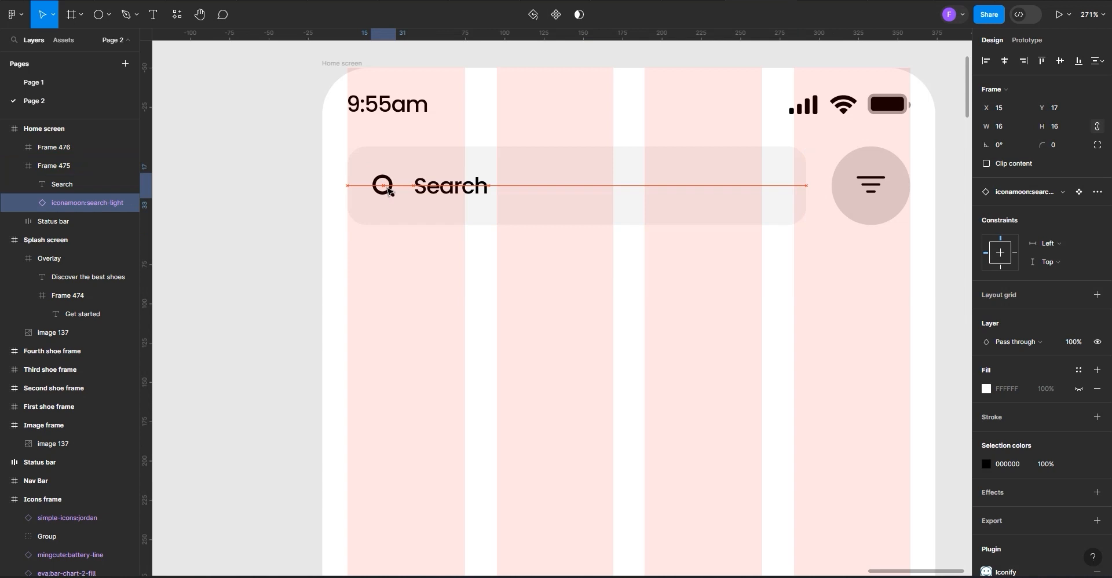
Set the stroke weight of the search icon's vector to 1.3
{"action": "scroll", "coordinate": [418, 200], "scroll_direction": "up", "scroll_amount": 2}
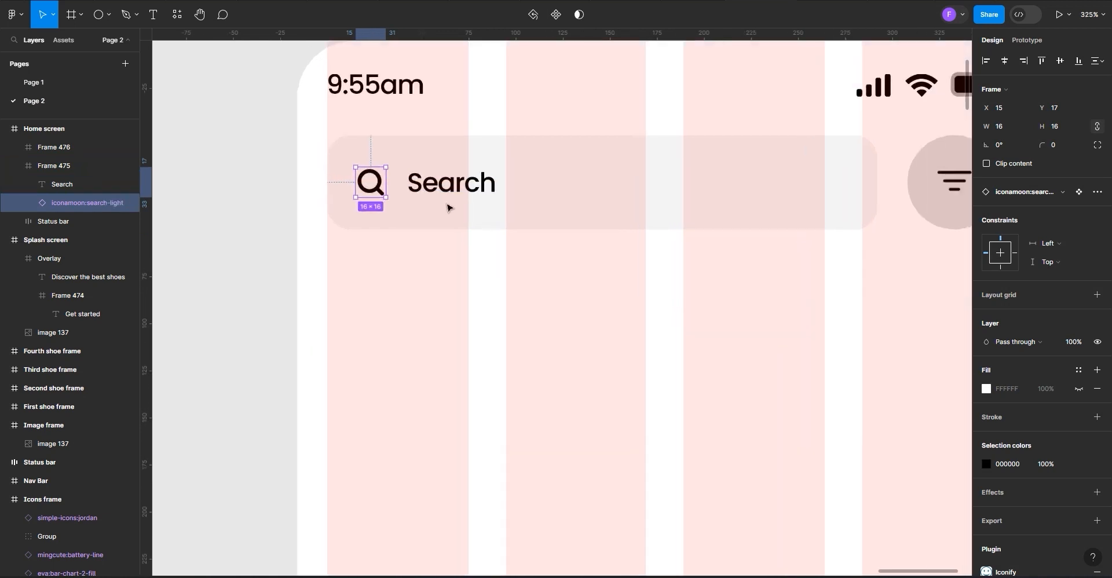
{"action": "double_click", "coordinate": [376, 194]}
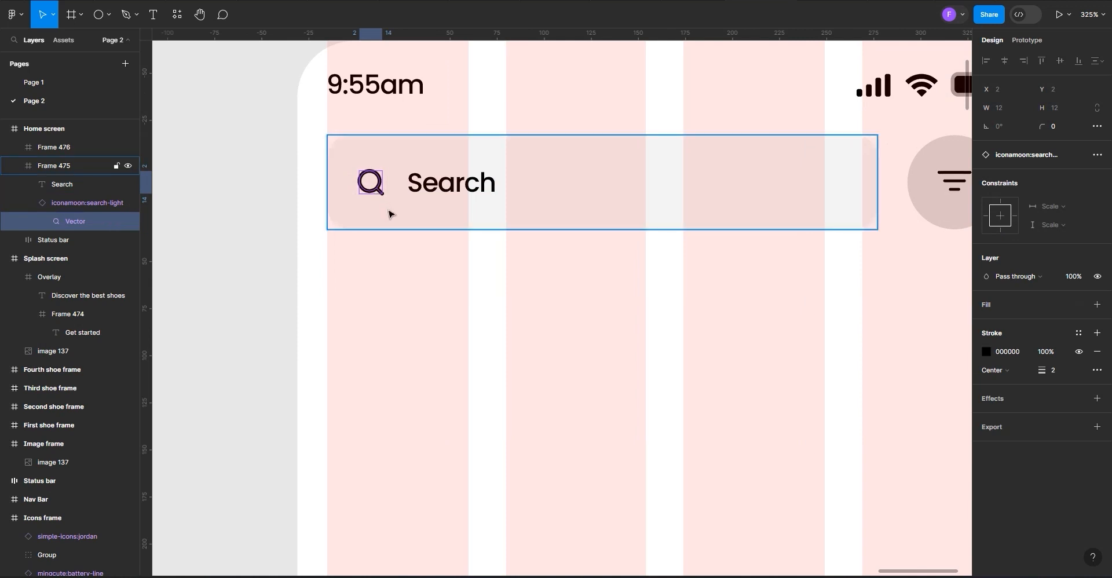
{"action": "scroll", "coordinate": [389, 214], "scroll_direction": "down", "scroll_amount": 2}
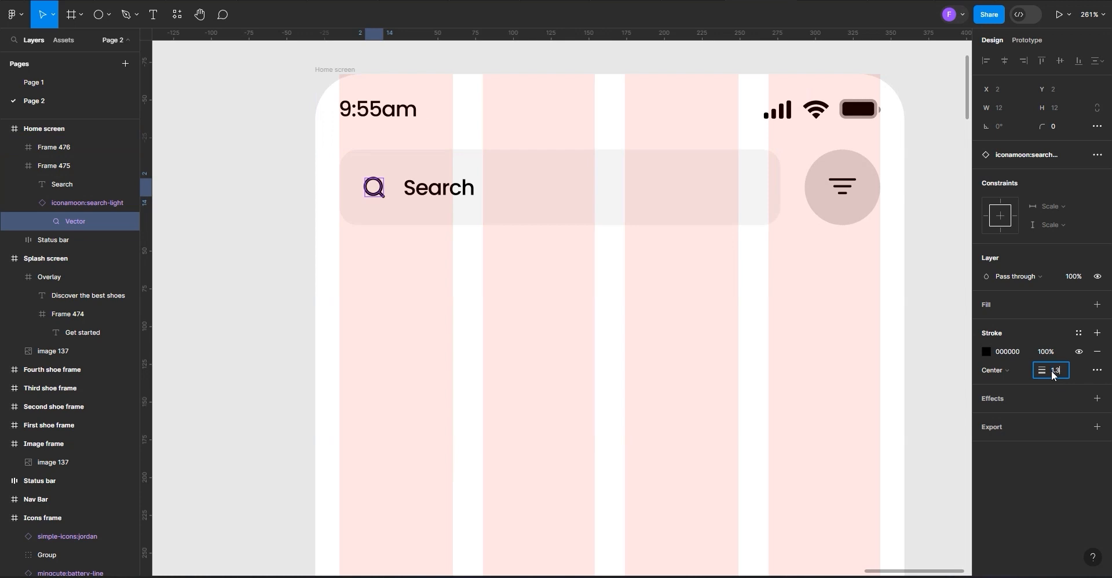
{"action": "left_click", "coordinate": [420, 317]}
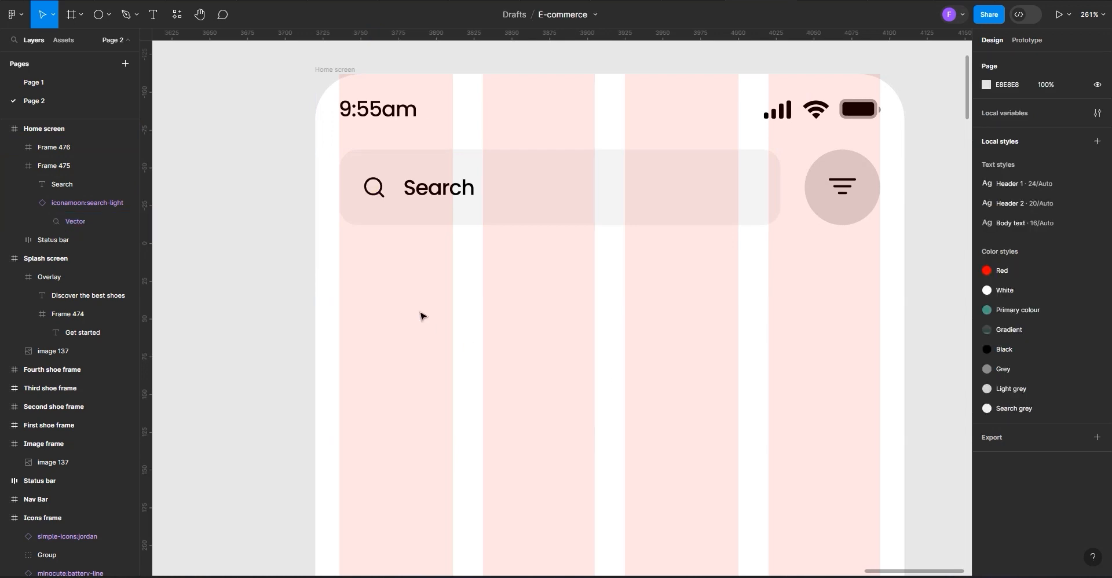
Change the search icon's stroke color to 888888 at 53.33% opacity
{"action": "scroll", "coordinate": [389, 209], "scroll_direction": "up", "scroll_amount": 4}
{"action": "left_click", "coordinate": [381, 195]}
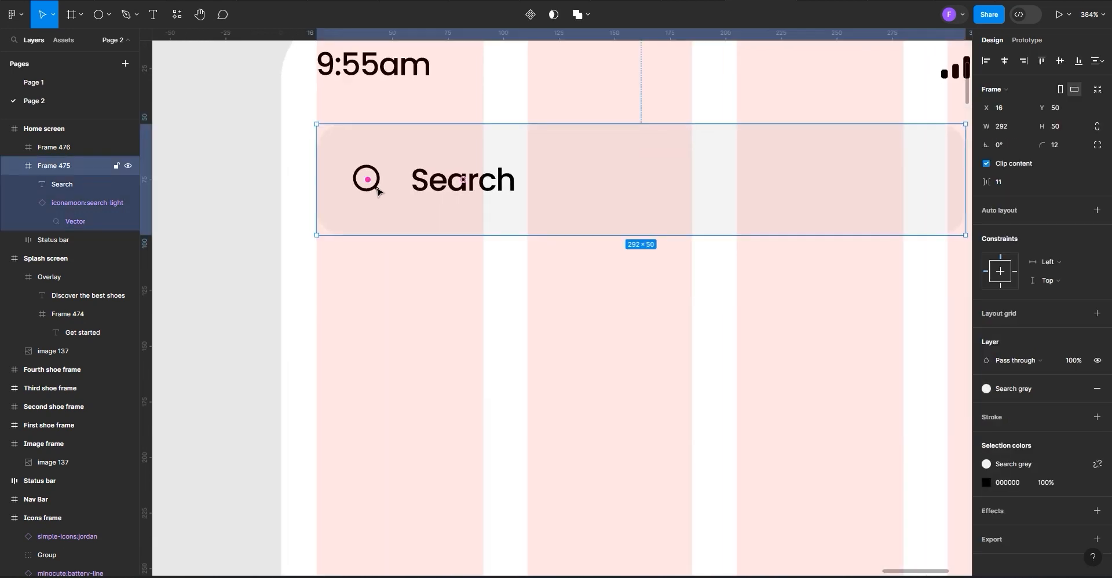
{"action": "double_click", "coordinate": [381, 195]}
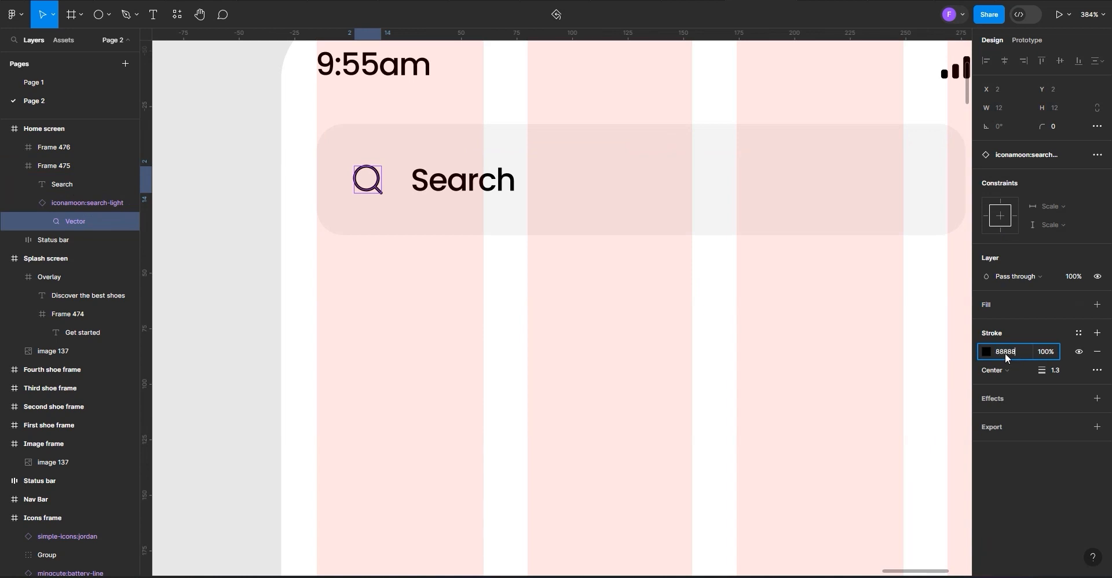
{"action": "left_click", "coordinate": [429, 386]}
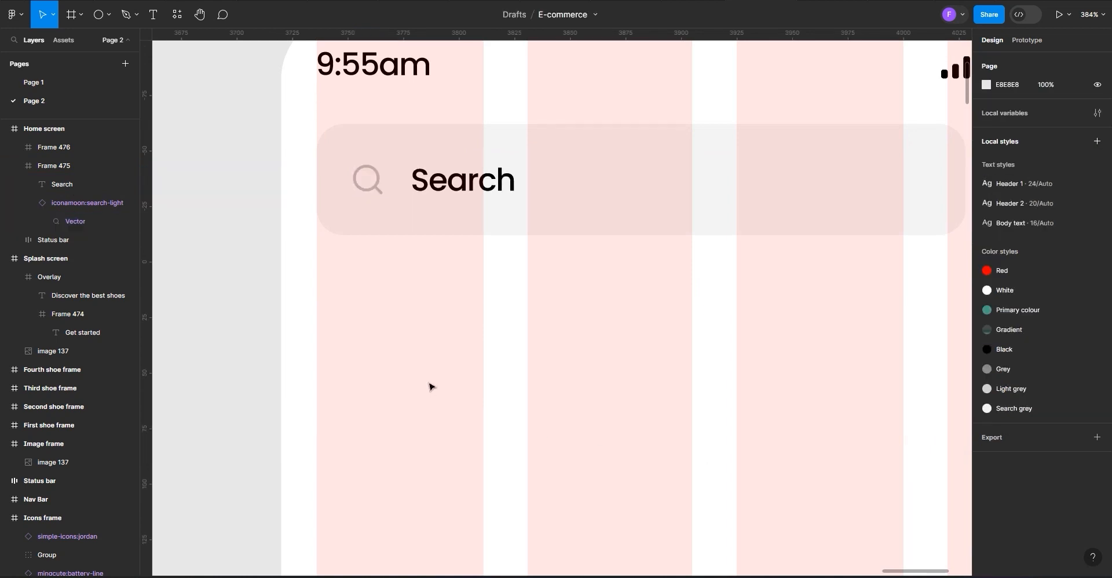
Change the fill of the "Search" text to 888888 at 53.33% opacity
{"action": "left_click", "coordinate": [454, 183]}
{"action": "left_click", "coordinate": [455, 183]}
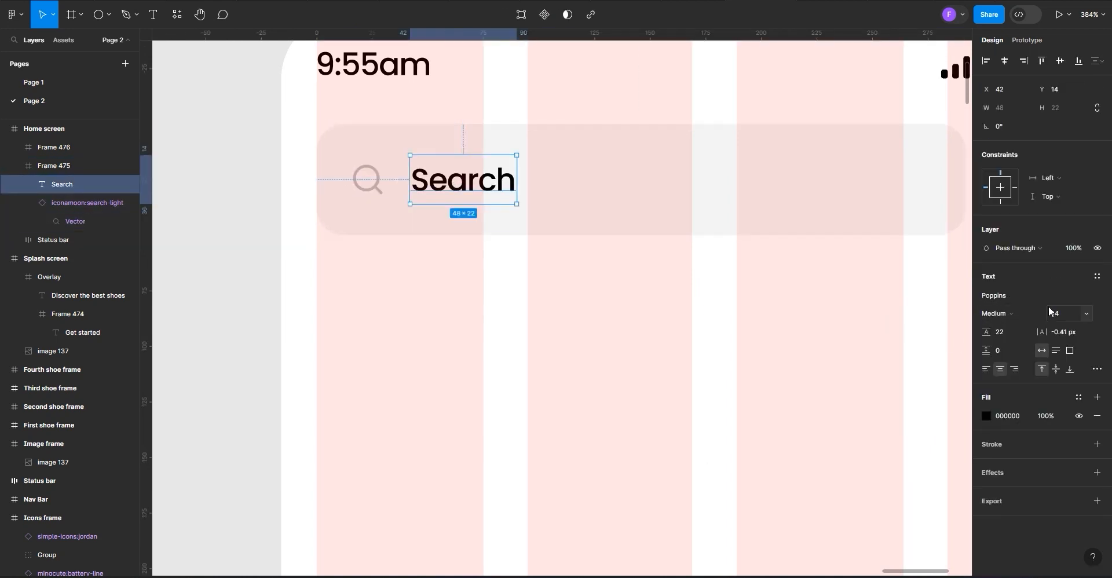
{"action": "left_click", "coordinate": [1002, 416]}
{"action": "left_click", "coordinate": [486, 411]}
Wrap the search icon and "Search" text in an auto layout frame, vertically centered in the search bar at X 16
{"action": "left_click", "coordinate": [495, 188]}
{"action": "left_click", "coordinate": [496, 187]}
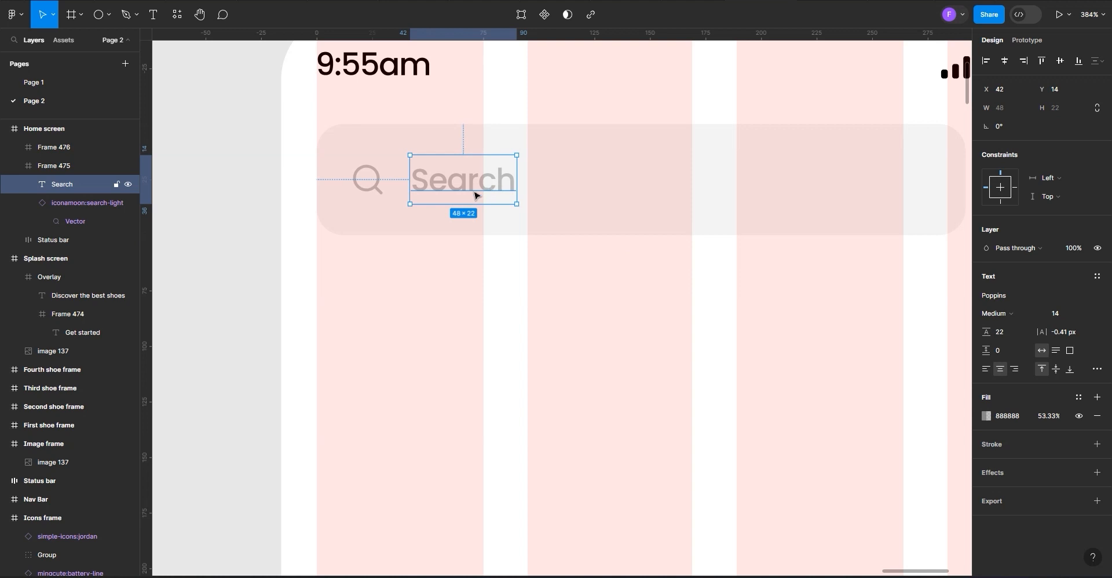
{"action": "left_click", "coordinate": [371, 184], "text": "shift"}
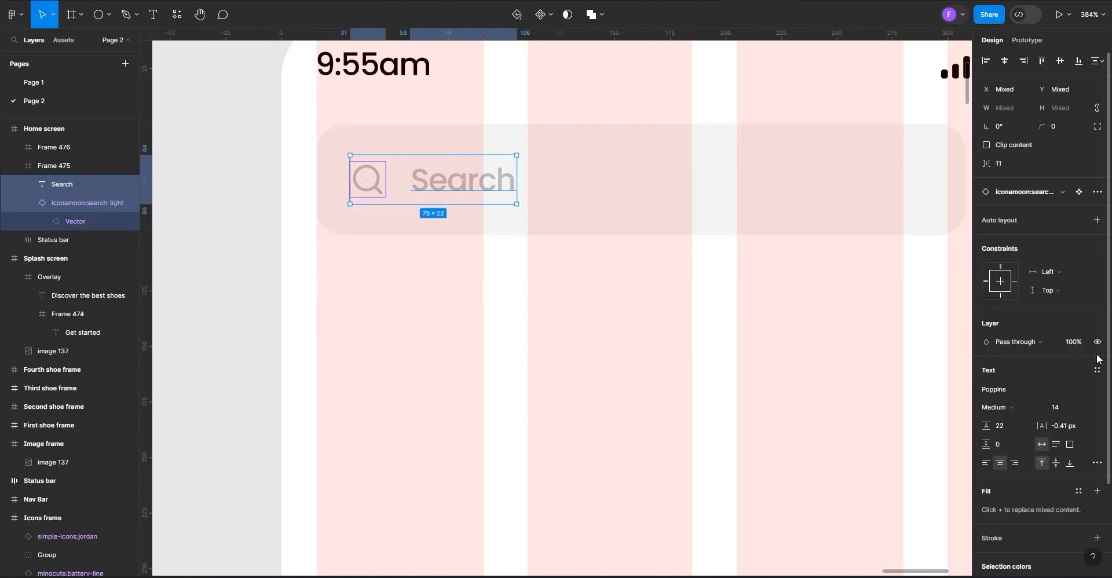
{"action": "left_click", "coordinate": [1097, 220]}
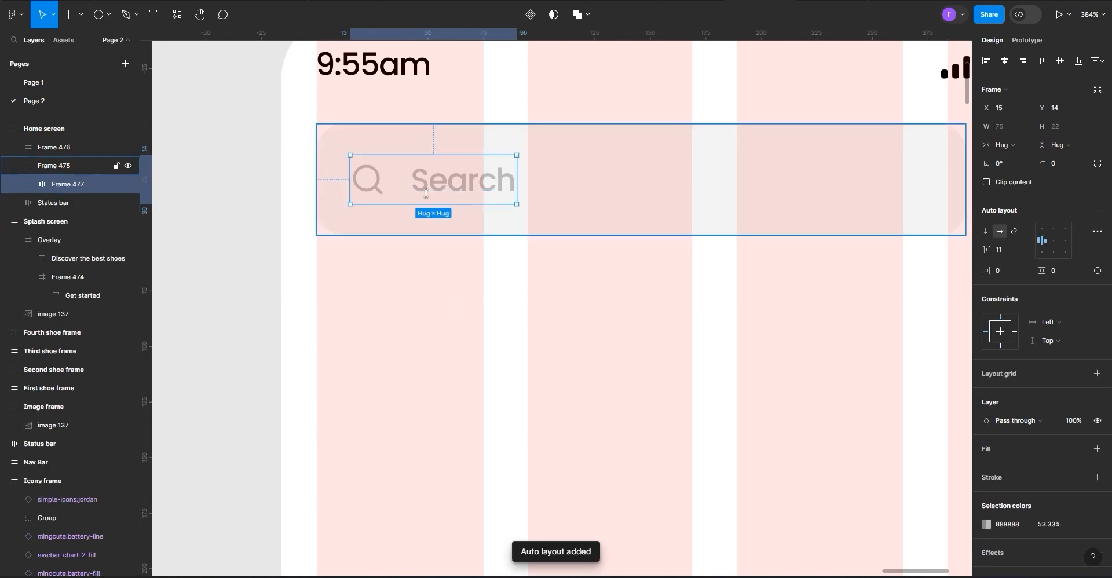
{"action": "left_click", "coordinate": [1060, 60]}
{"action": "key", "text": "alt"}
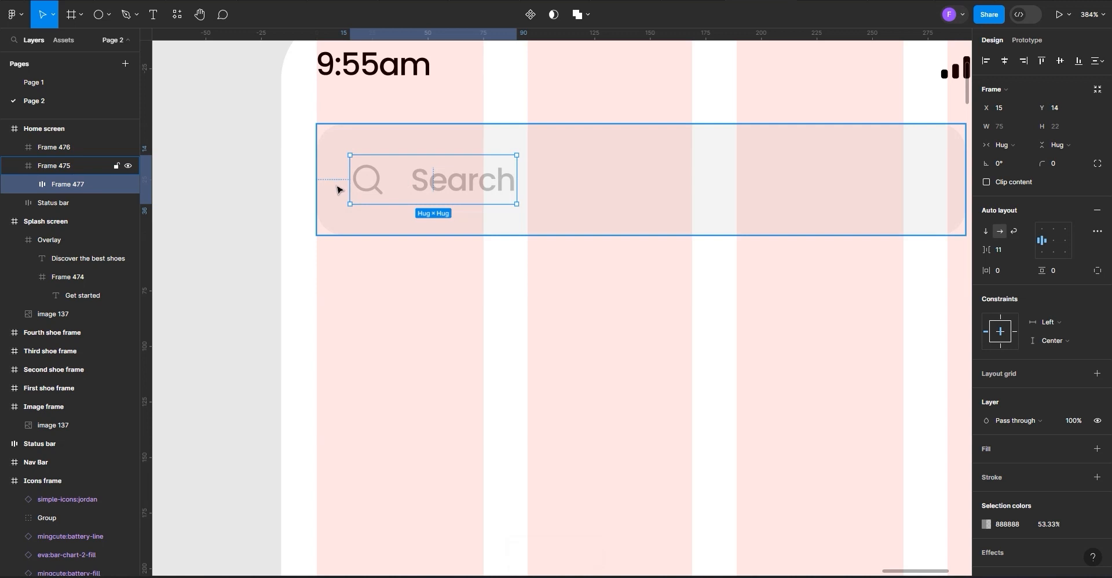
{"action": "key", "text": "Right"}
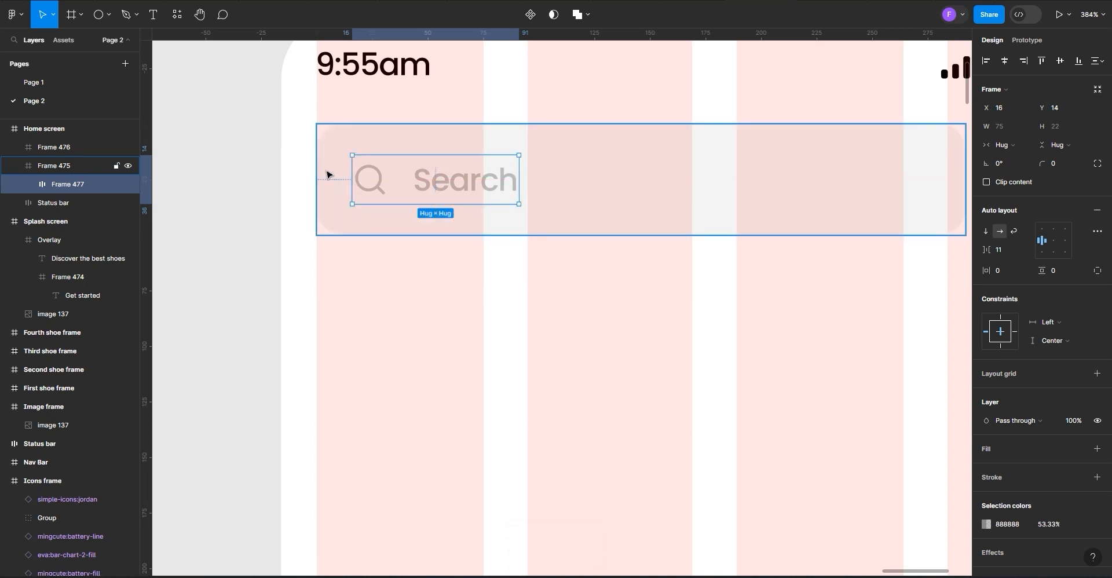
Draw a 358 × 138 frame below the search bar at X 16, Y 121, spanning the full width of the column grid
{"action": "scroll", "coordinate": [329, 173], "scroll_direction": "down", "scroll_amount": 5}
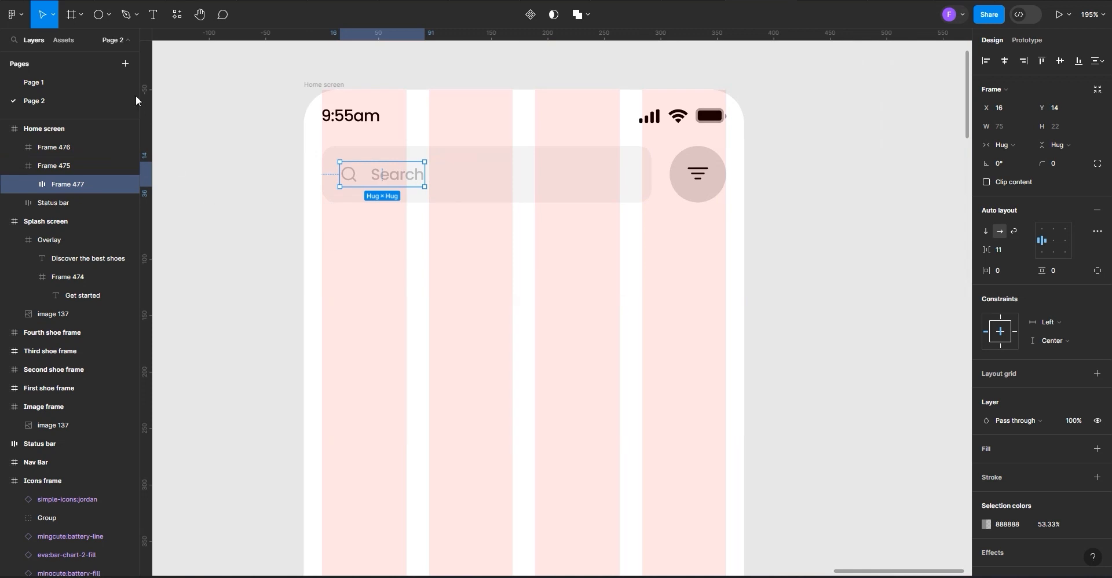
{"action": "left_click", "coordinate": [71, 15]}
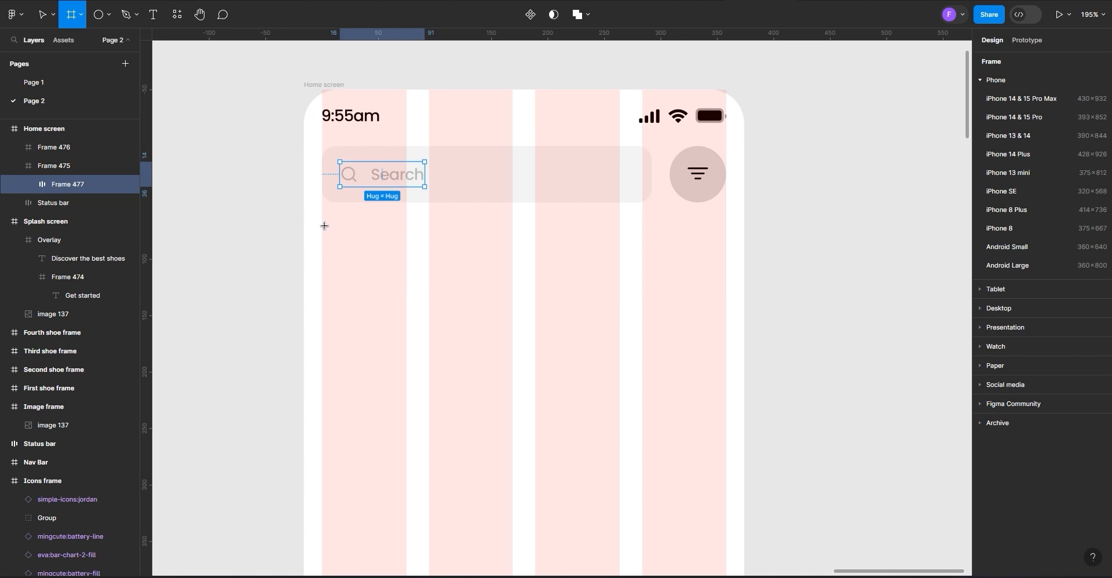
{"action": "left_click_drag", "start_coordinate": [322, 227], "coordinate": [720, 400]}
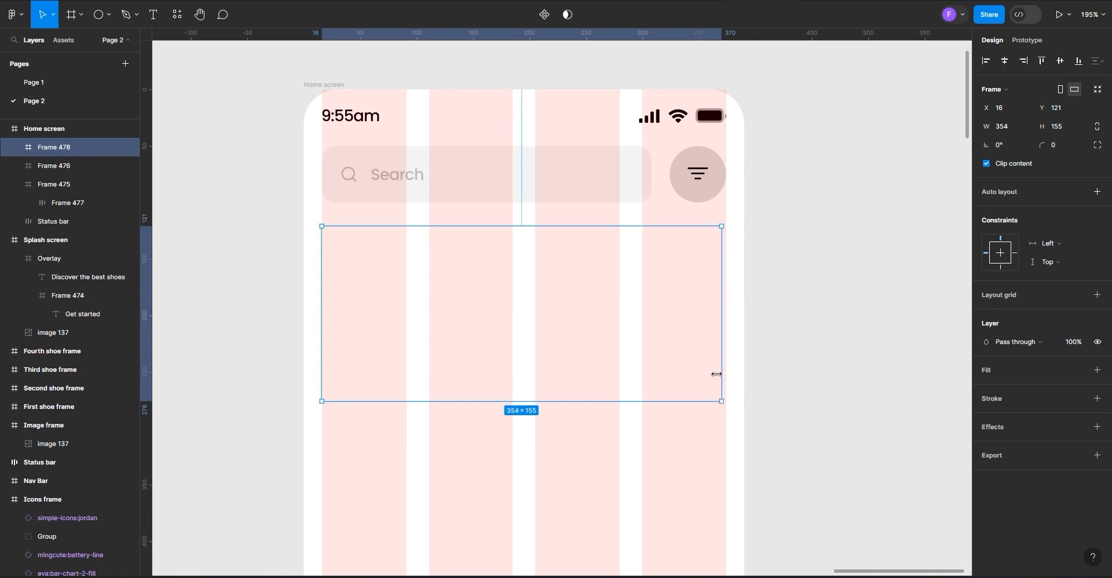
{"action": "left_click_drag", "start_coordinate": [724, 363], "coordinate": [726, 362]}
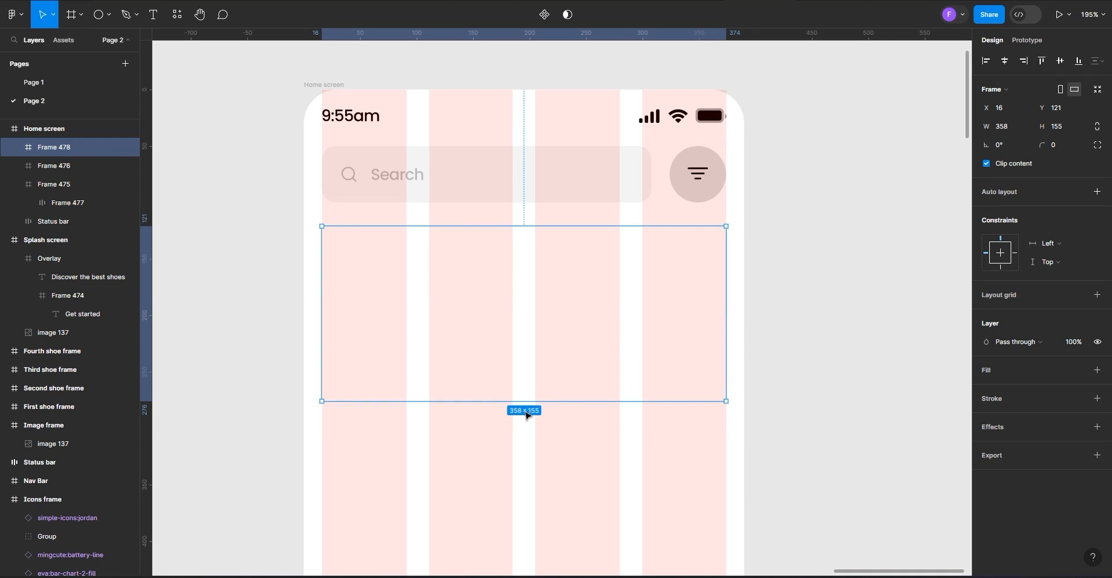
{"action": "left_click_drag", "start_coordinate": [524, 399], "coordinate": [527, 377]}
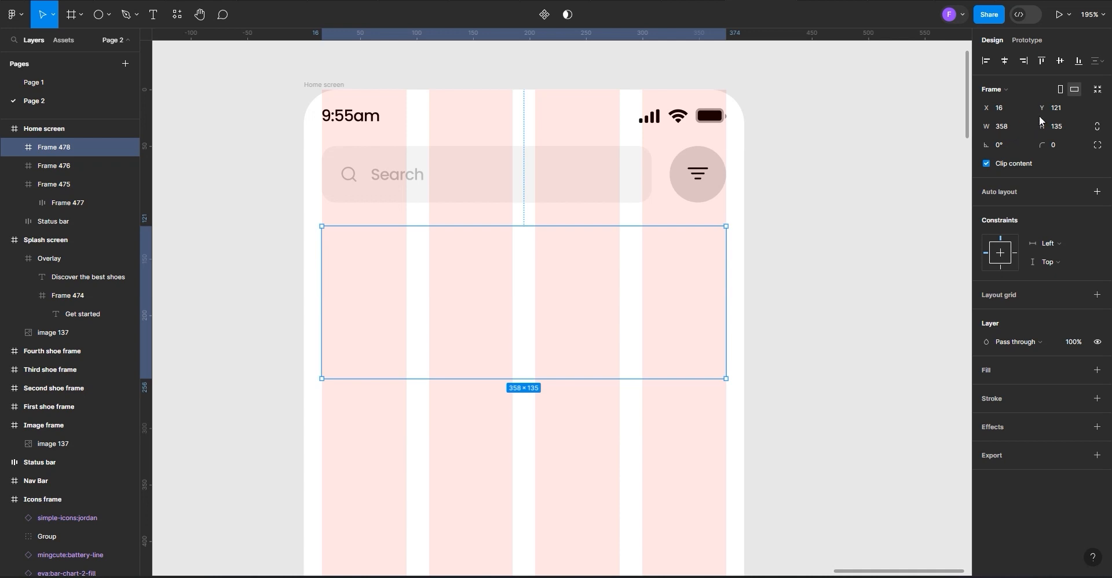
{"action": "left_click_drag", "start_coordinate": [1042, 126], "coordinate": [1042, 126]}
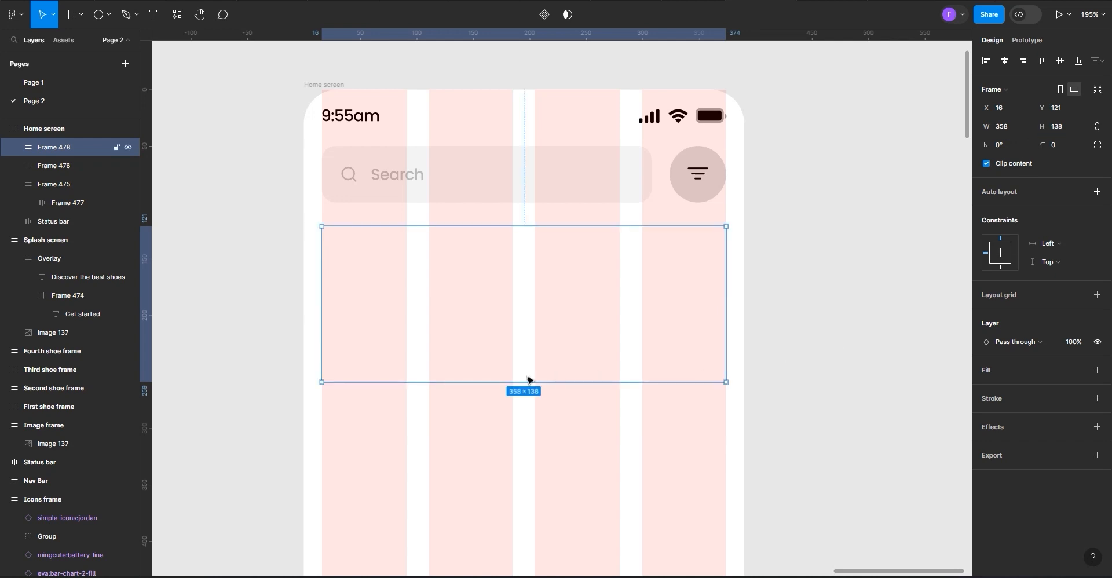
Fill the new banner frame with 4A9986 at 30% opacity and hide the Home screen's layout grid
{"action": "left_click", "coordinate": [988, 375]}
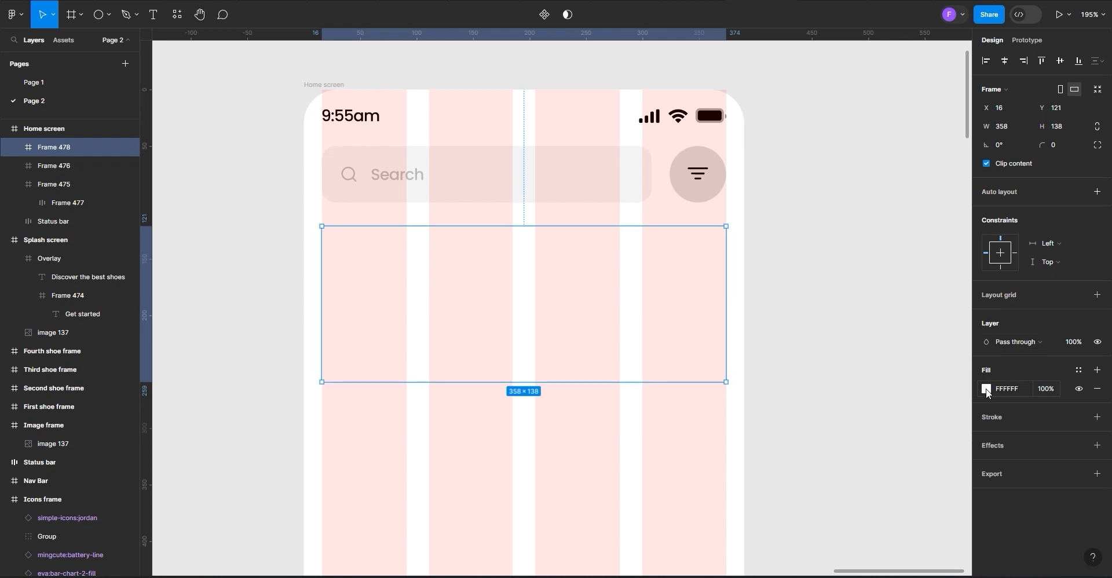
{"action": "left_click", "coordinate": [986, 389]}
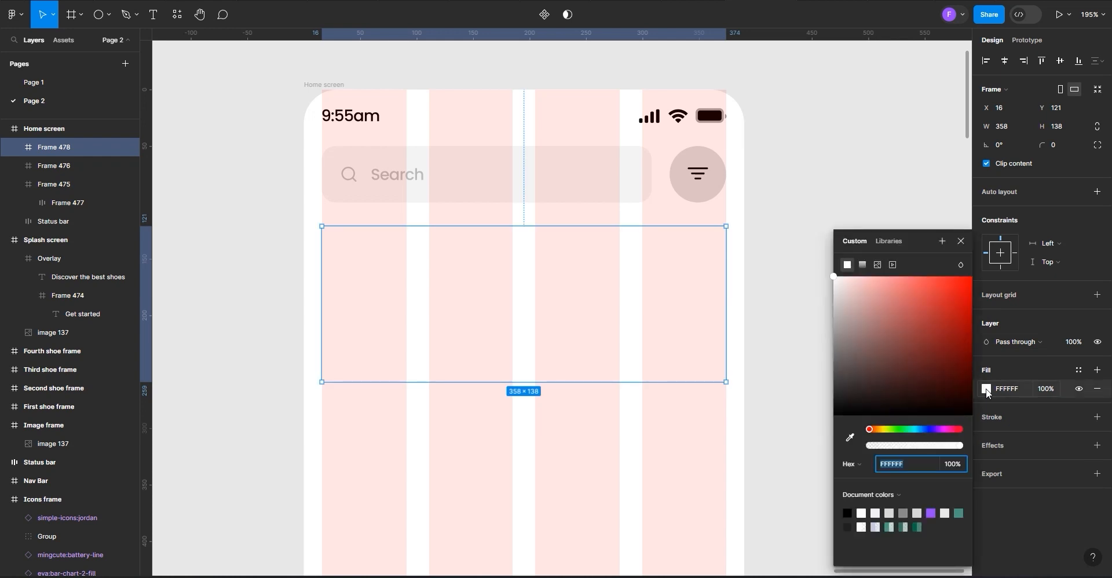
{"action": "left_click", "coordinate": [959, 513]}
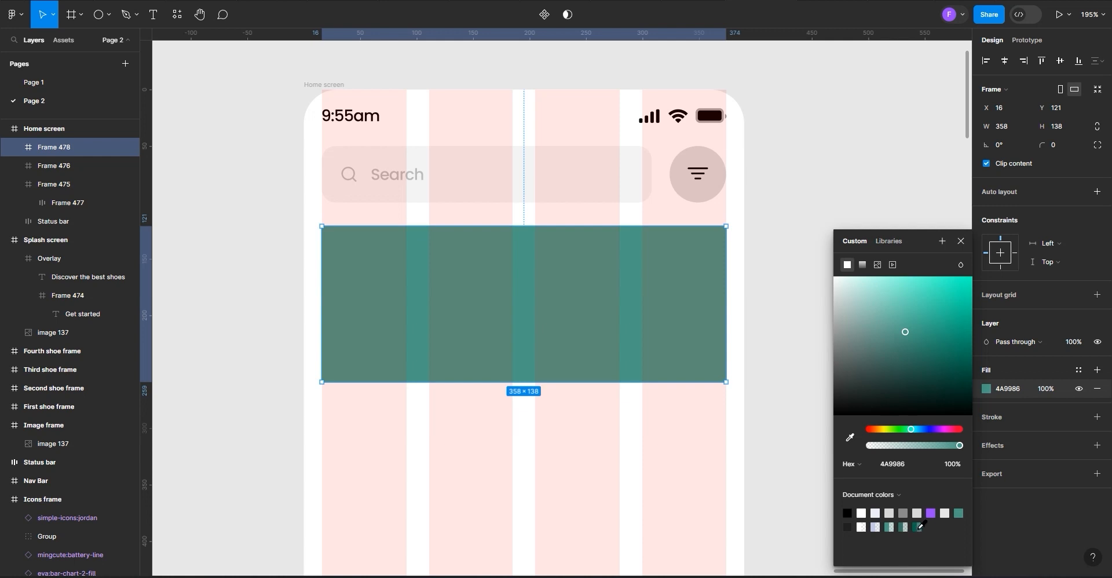
{"action": "left_click", "coordinate": [895, 527]}
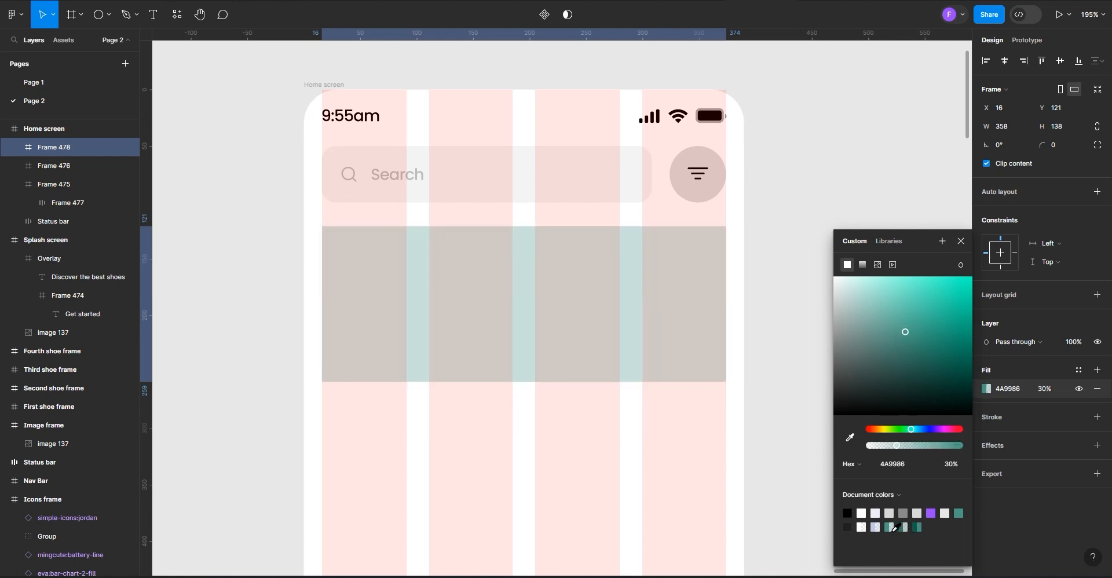
{"action": "left_click", "coordinate": [318, 99]}
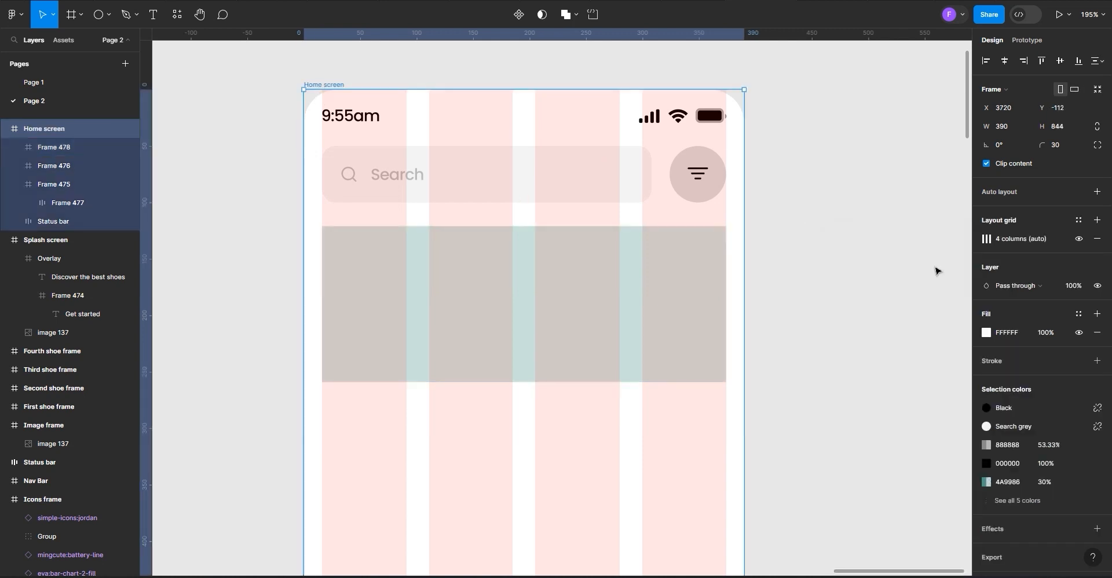
{"action": "left_click", "coordinate": [1078, 239]}
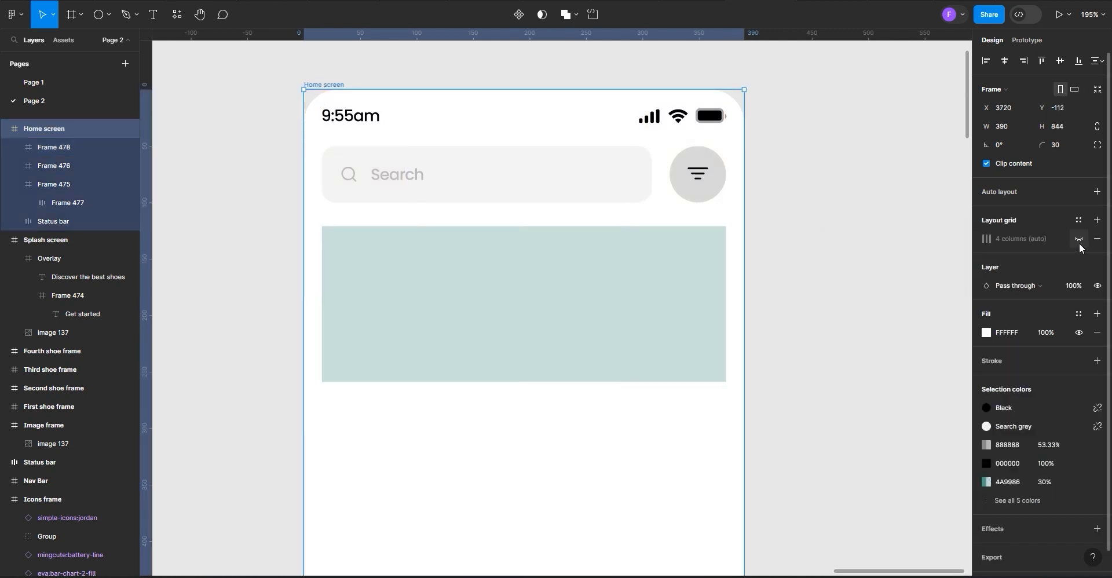
Round the corners of the banner frame and show the Home screen's layout grid again
{"action": "left_click", "coordinate": [638, 363]}
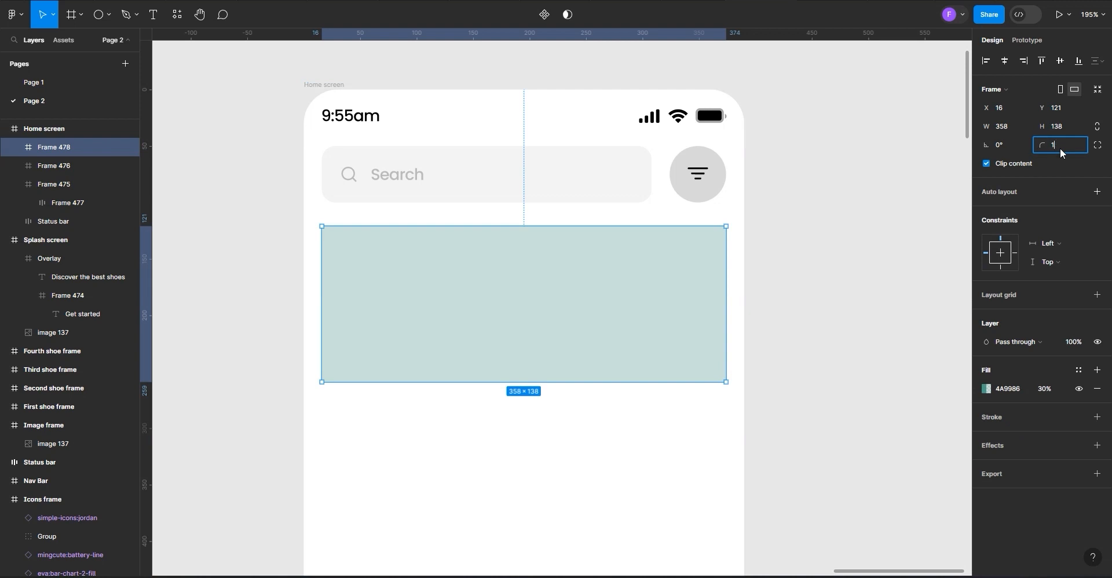
{"action": "left_click", "coordinate": [762, 313]}
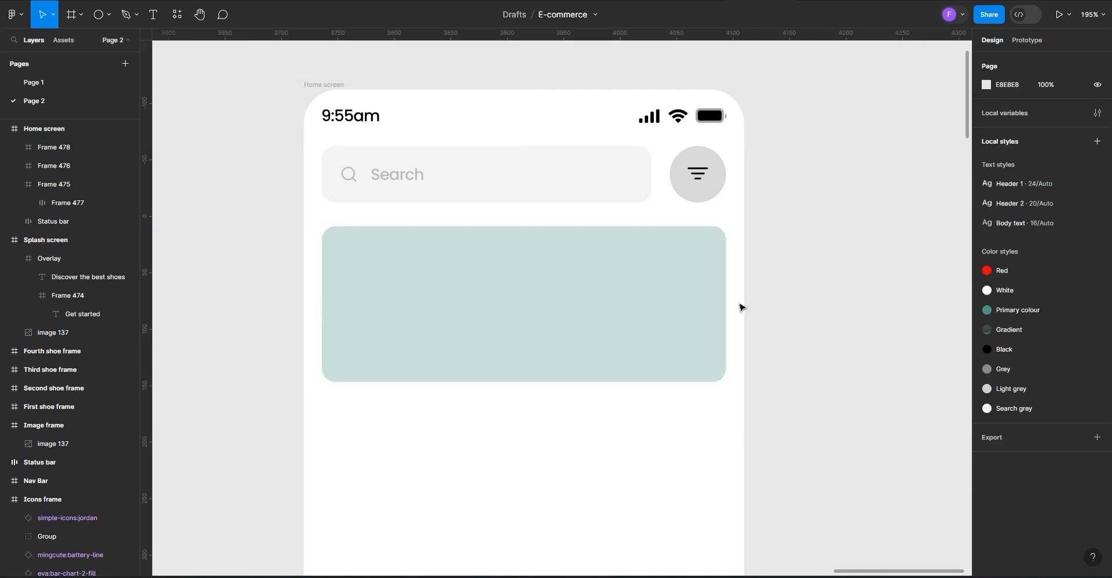
{"action": "left_click", "coordinate": [327, 86]}
{"action": "left_click", "coordinate": [1079, 239]}
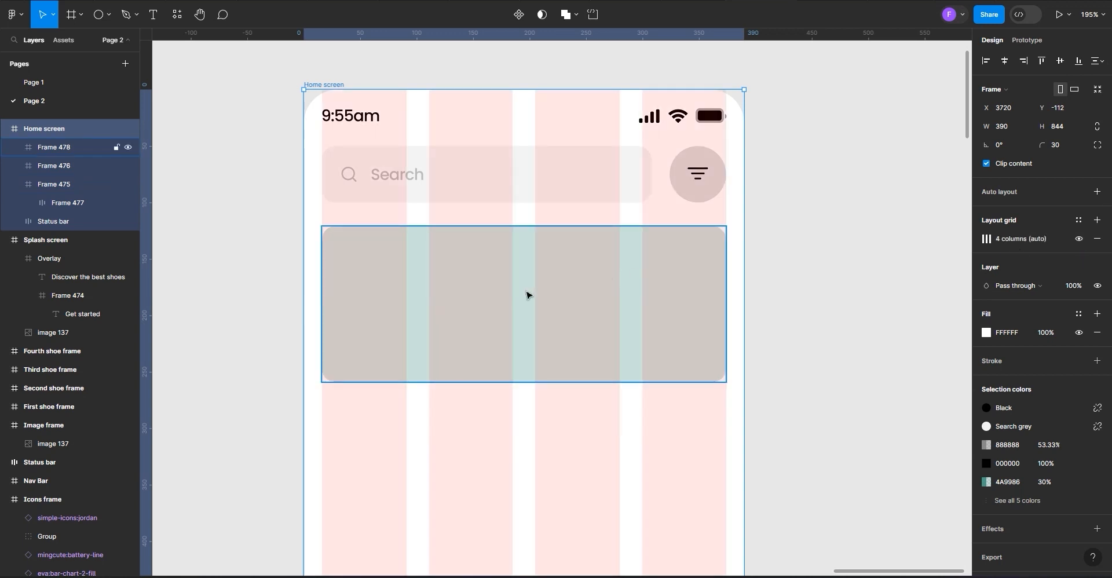
Duplicate the Puma Suede XI shoe image in the Shoe frame, placing the copy below the Nike Dunk shoe's labels
{"action": "scroll", "coordinate": [471, 293], "scroll_direction": "down", "scroll_amount": 4}
{"action": "scroll", "coordinate": [472, 295], "scroll_direction": "up", "scroll_amount": 2}
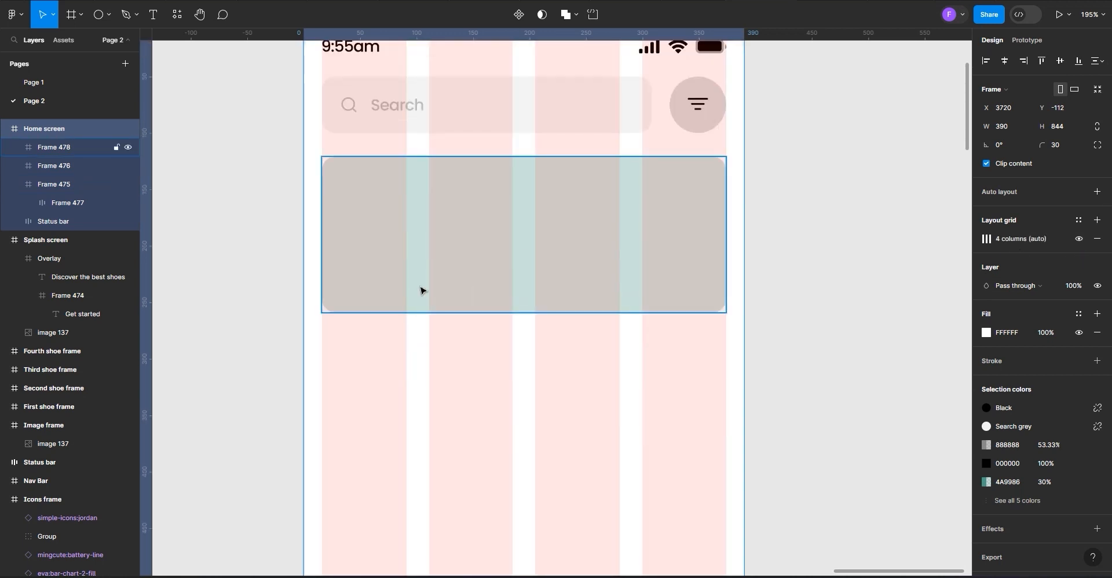
{"action": "scroll", "coordinate": [610, 344], "scroll_direction": "down", "scroll_amount": 10}
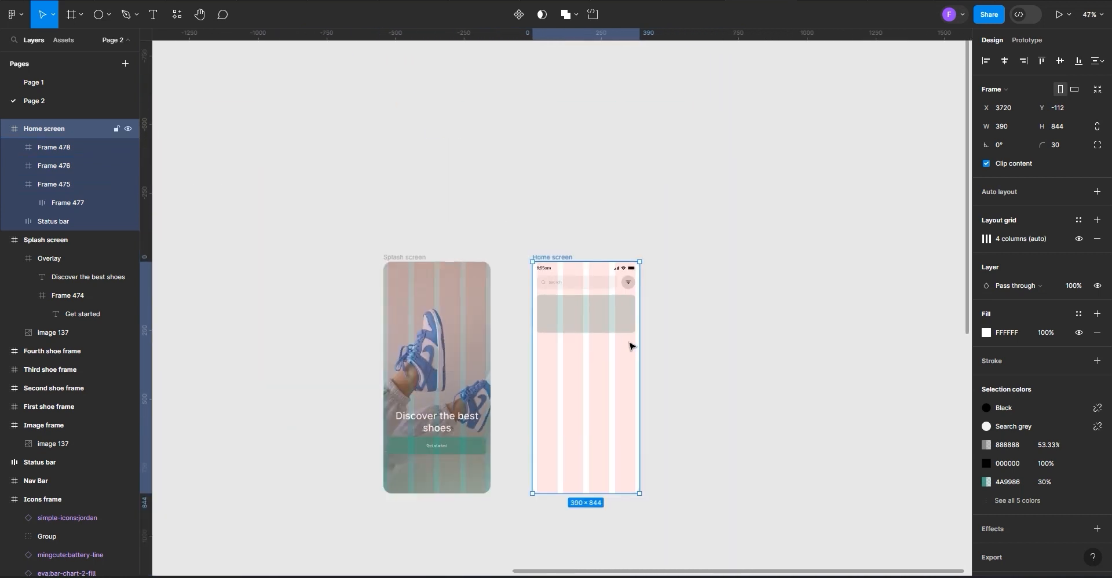
{"action": "scroll", "coordinate": [630, 346], "scroll_direction": "down", "scroll_amount": 8}
{"action": "scroll", "coordinate": [257, 393], "scroll_direction": "up", "scroll_amount": 3}
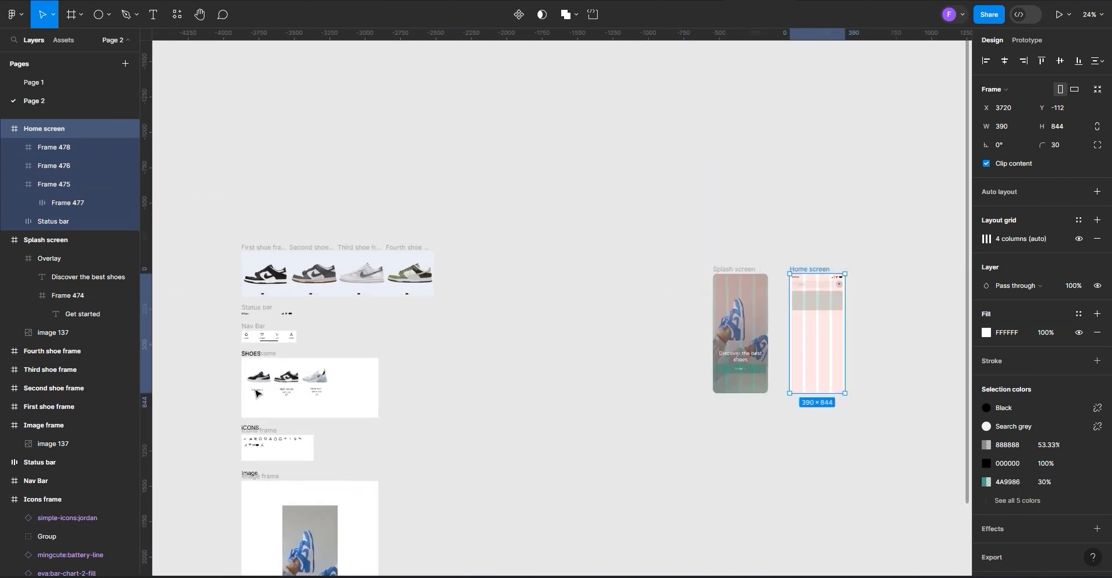
{"action": "scroll", "coordinate": [258, 394], "scroll_direction": "up", "scroll_amount": 15}
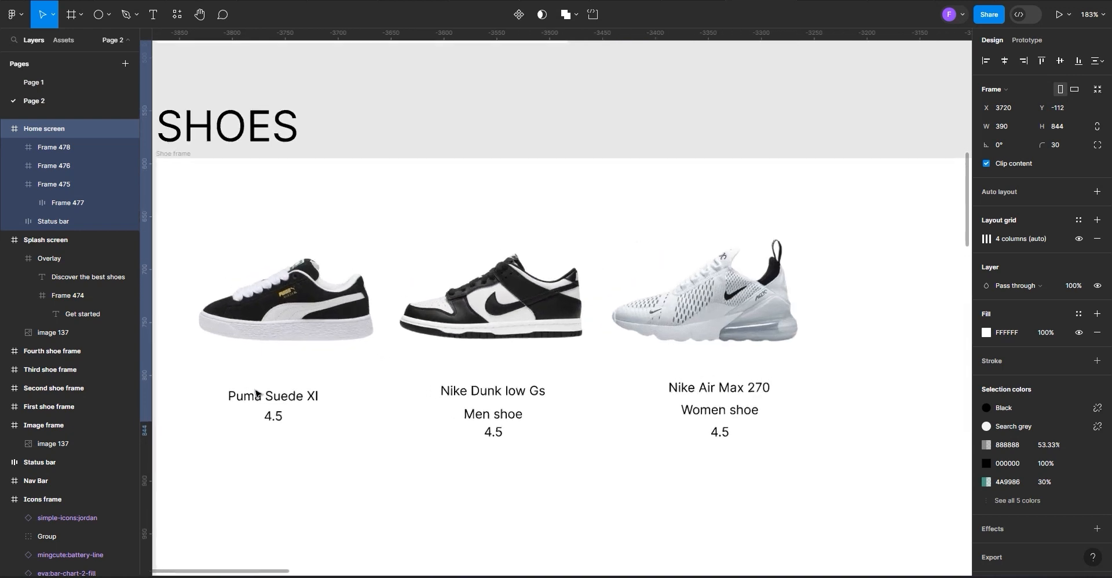
{"action": "left_click", "coordinate": [257, 328]}
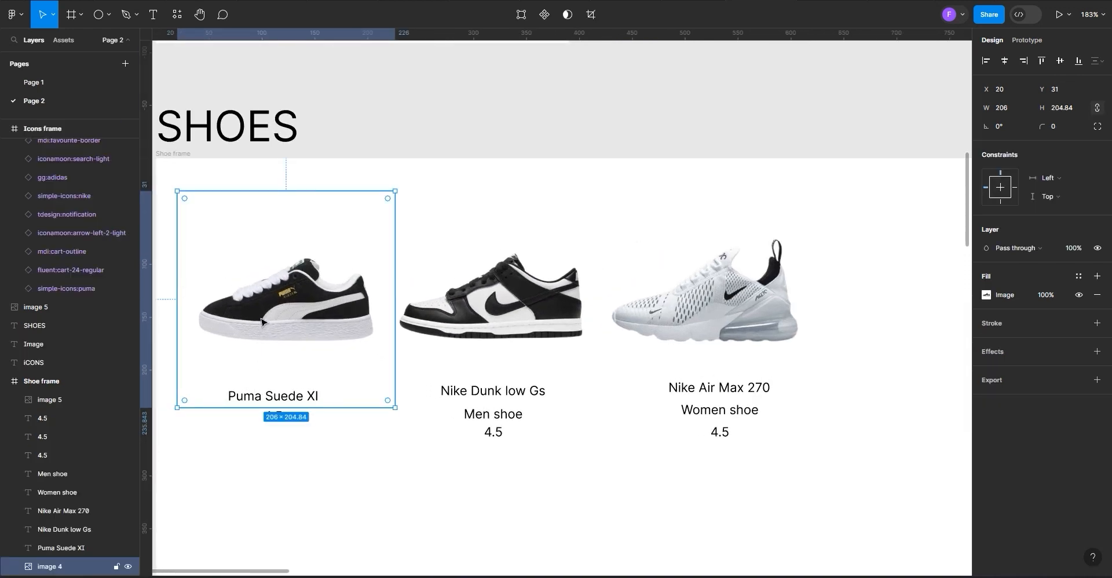
{"action": "left_click_drag", "start_coordinate": [262, 320], "coordinate": [491, 439]}
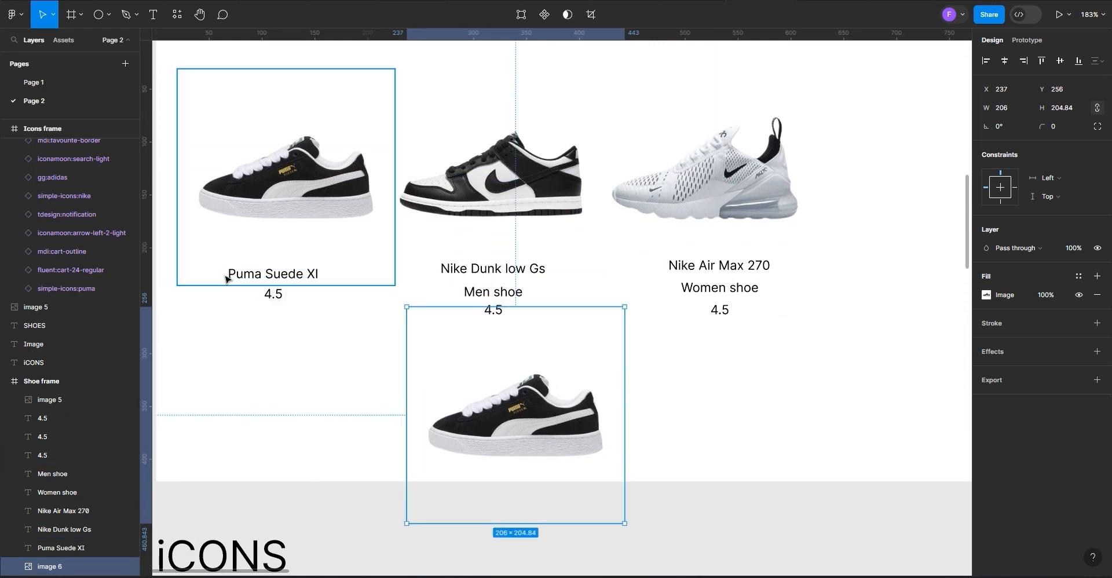
Place the copied Puma shoe image and the "Puma Suede XI" text on the Home screen, below the banner frame
{"action": "left_click_drag", "start_coordinate": [285, 277], "coordinate": [813, 152]}
{"action": "left_click", "coordinate": [569, 427], "text": "shift"}
{"action": "scroll", "coordinate": [651, 324], "scroll_direction": "down", "scroll_amount": 5}
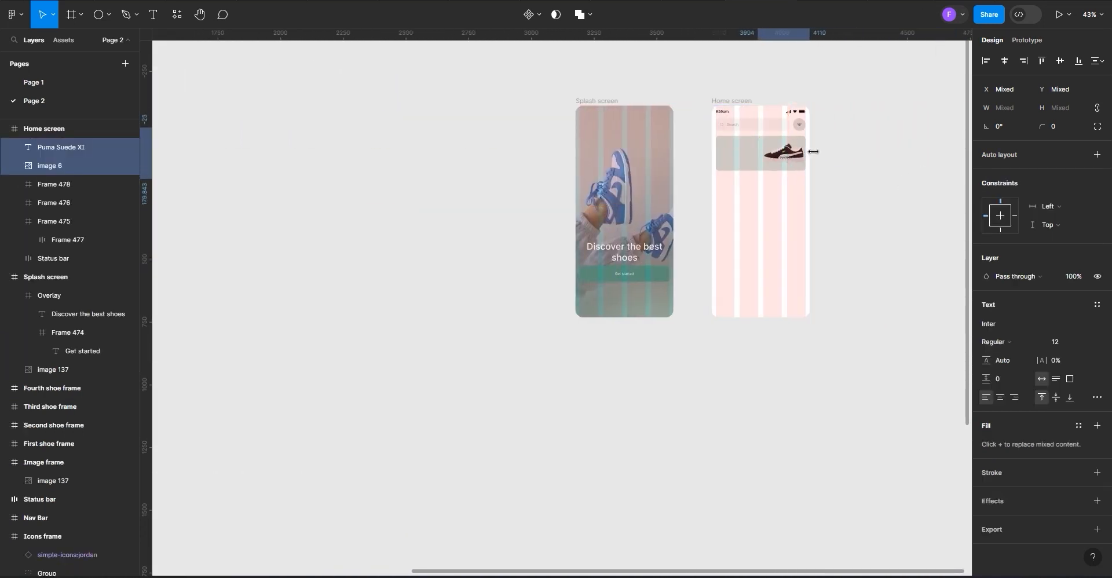
{"action": "scroll", "coordinate": [812, 152], "scroll_direction": "up", "scroll_amount": 5}
{"action": "left_click_drag", "start_coordinate": [671, 181], "coordinate": [617, 387]}
{"action": "double_click", "coordinate": [617, 384]}
{"action": "key", "text": "Escape"}
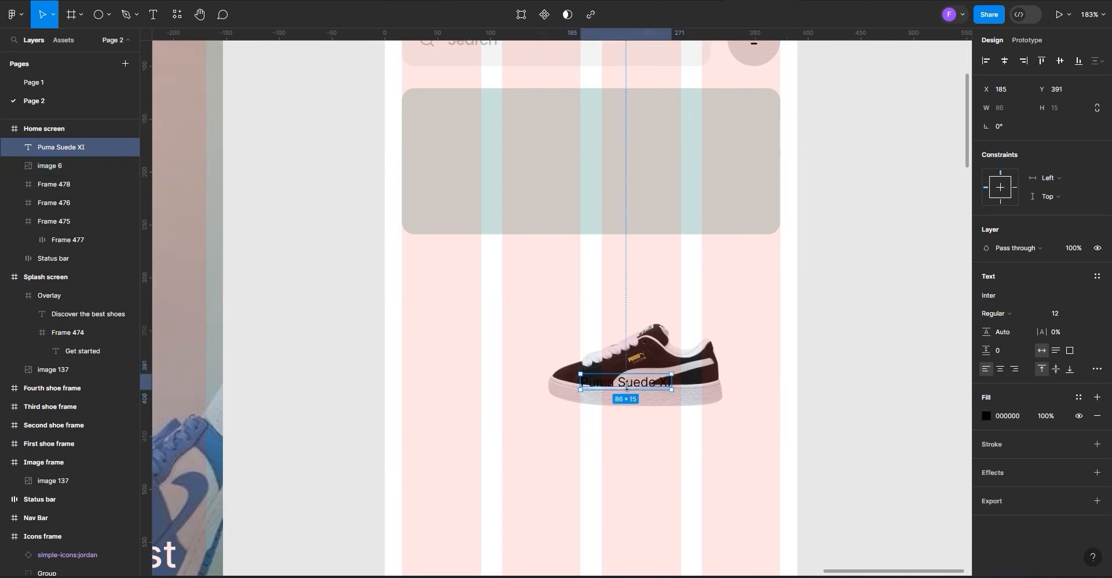
Move the "Puma Suede XI" text into the banner at X 14, Y 17 and apply the Header 2 text style
{"action": "left_click_drag", "start_coordinate": [629, 388], "coordinate": [468, 113]}
{"action": "left_click_drag", "start_coordinate": [469, 115], "coordinate": [468, 113]}
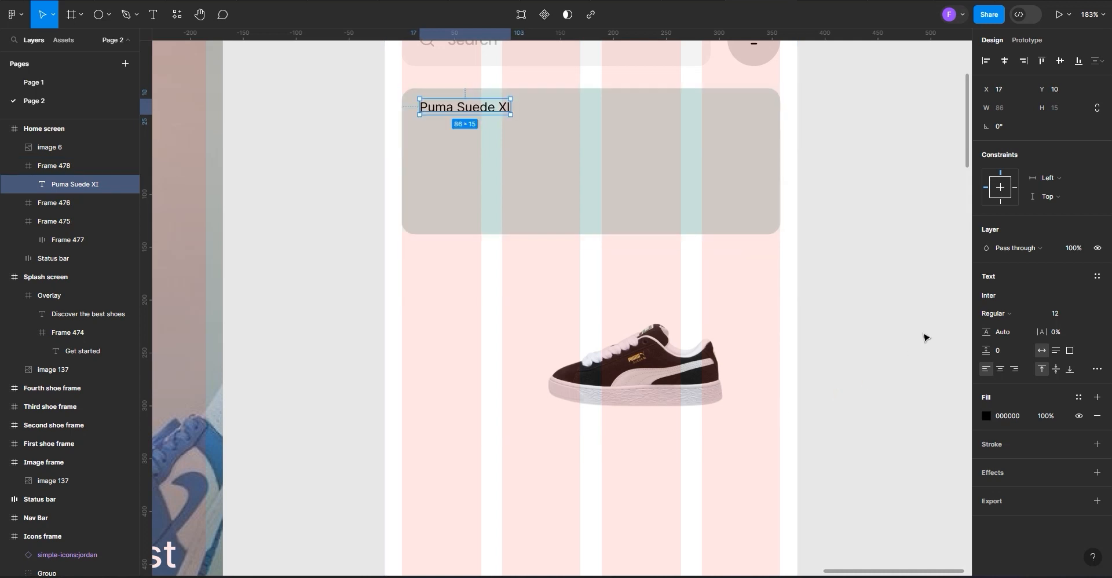
{"action": "left_click", "coordinate": [1096, 276]}
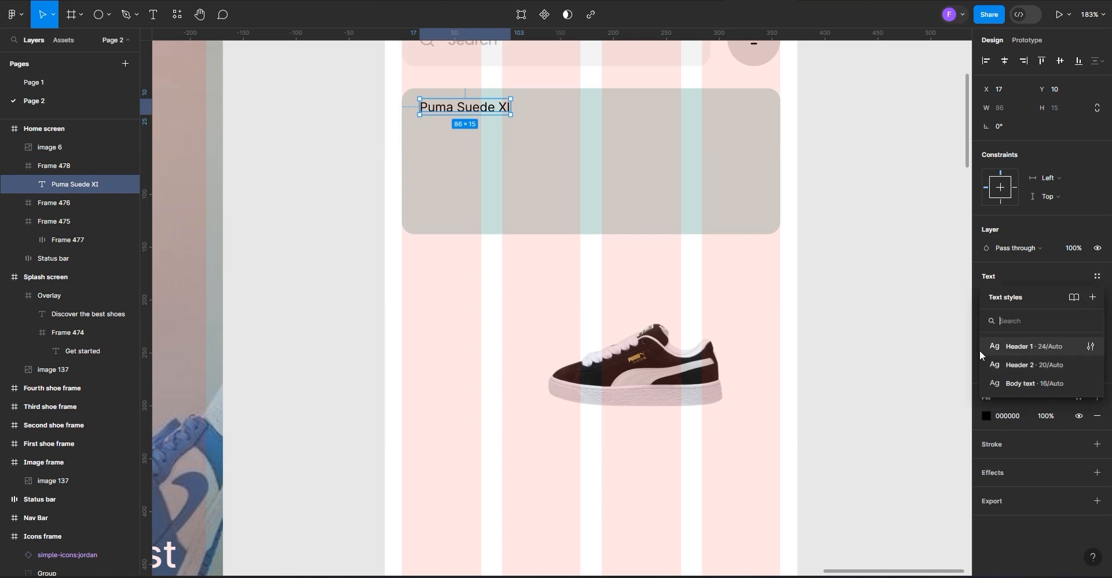
{"action": "left_click", "coordinate": [1006, 364]}
{"action": "left_click_drag", "start_coordinate": [523, 116], "coordinate": [520, 124]}
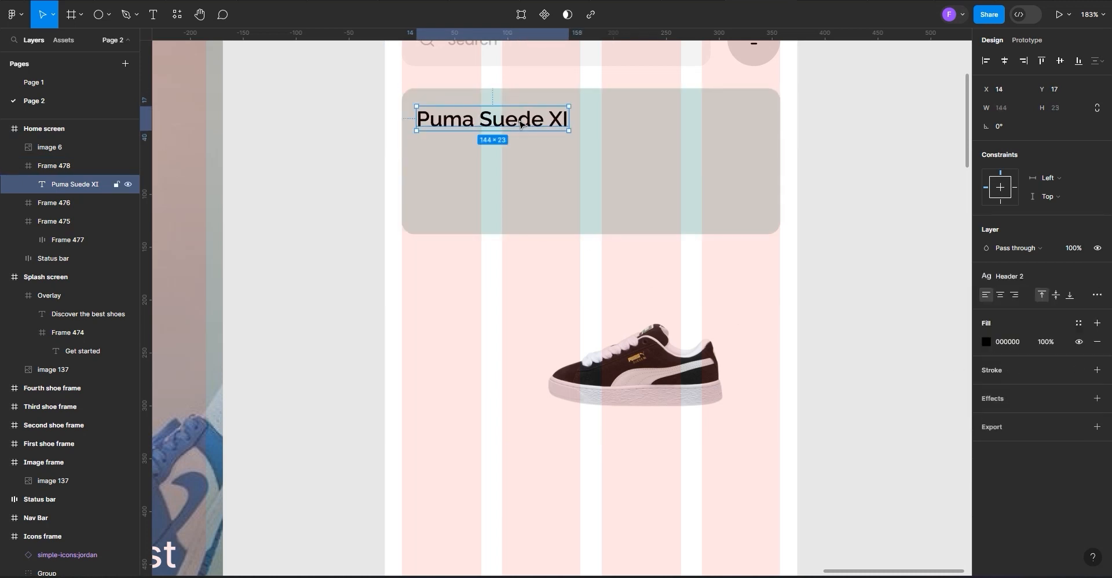
Draw a 77 × 77 circle inside the banner at X 246, Y 29
{"action": "left_click", "coordinate": [93, 24]}
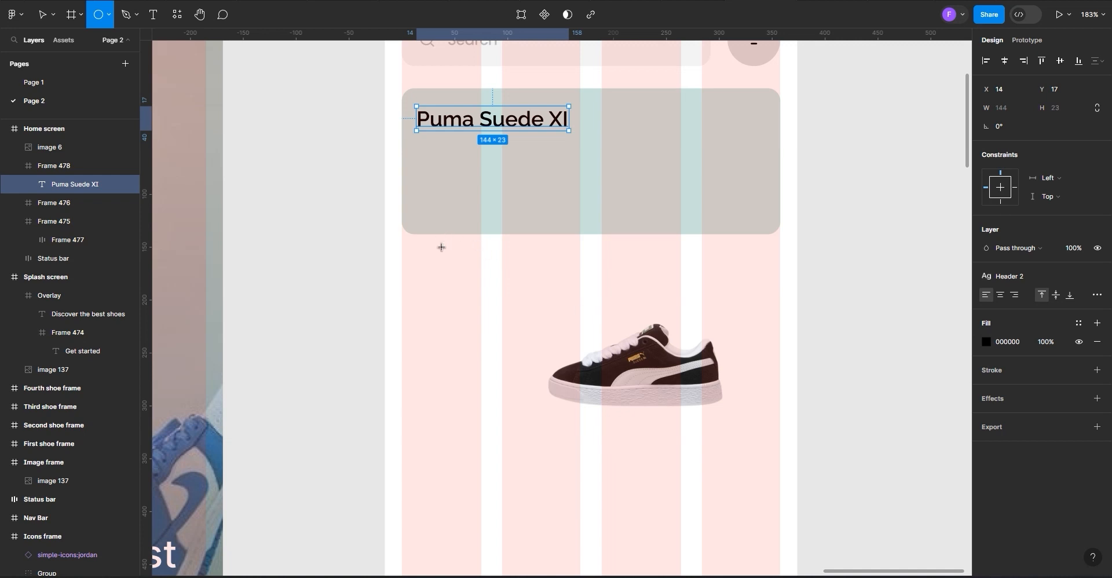
{"action": "mouse_move", "coordinate": [469, 271]}
{"action": "left_mouse_down"}
{"action": "mouse_move", "coordinate": [531, 334]}
{"action": "mouse_move", "coordinate": [503, 341]}
{"action": "mouse_move", "coordinate": [648, 247]}
{"action": "mouse_move", "coordinate": [669, 165]}
{"action": "mouse_move", "coordinate": [694, 152]}
{"action": "mouse_move", "coordinate": [696, 207]}
{"action": "left_mouse_up"}
{"action": "left_click_drag", "start_coordinate": [692, 172], "coordinate": [694, 173]}
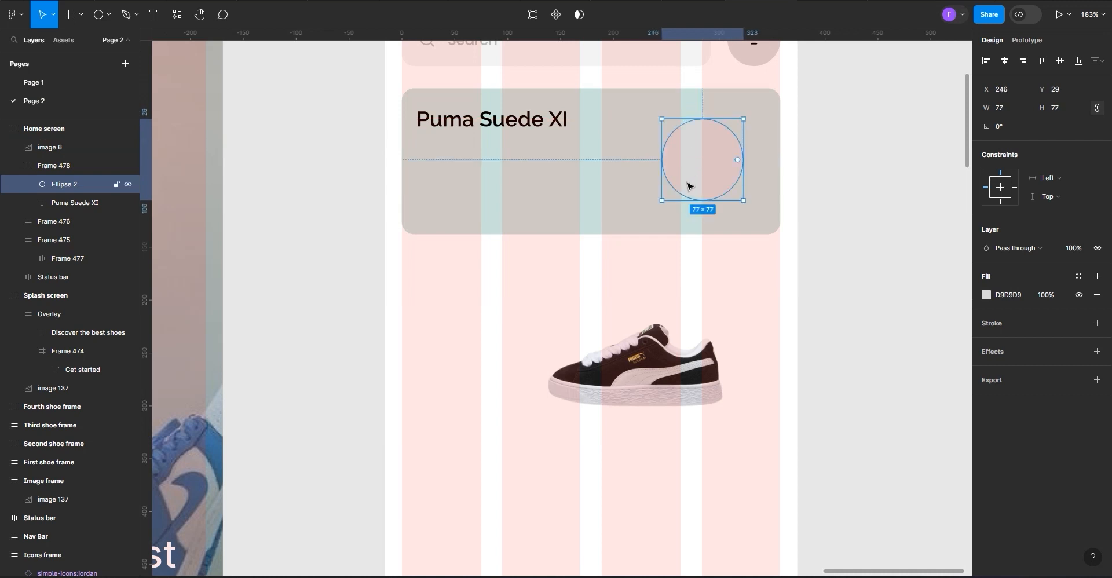
Fill the banner circle with ECEFF8, sampled from the background of the shoe frames
{"action": "scroll", "coordinate": [694, 173], "scroll_direction": "up", "scroll_amount": 1}
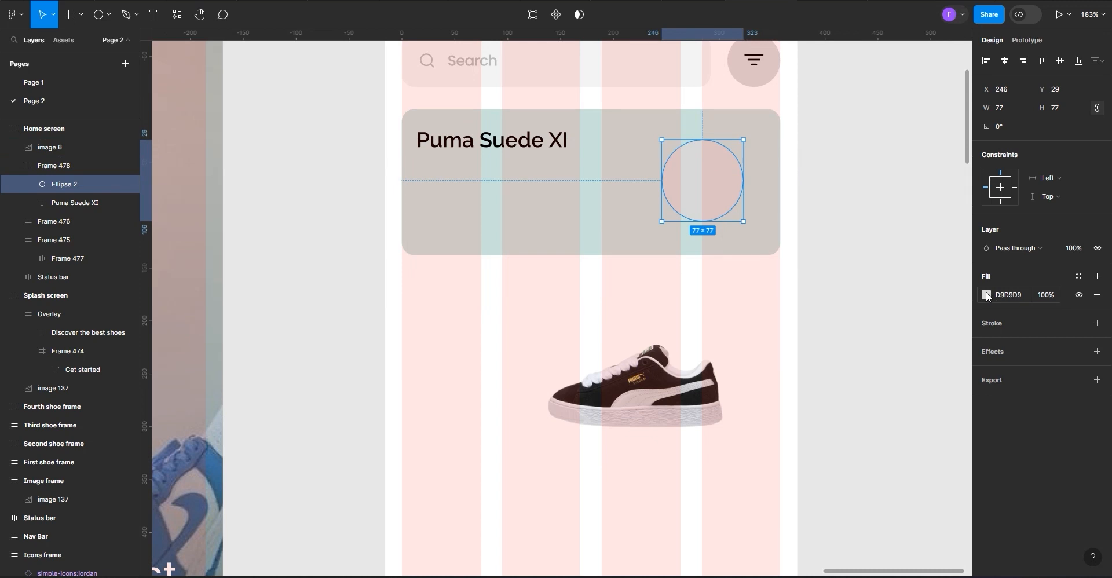
{"action": "scroll", "coordinate": [303, 297], "scroll_direction": "down", "scroll_amount": 2}
{"action": "scroll", "coordinate": [306, 298], "scroll_direction": "down", "scroll_amount": 2}
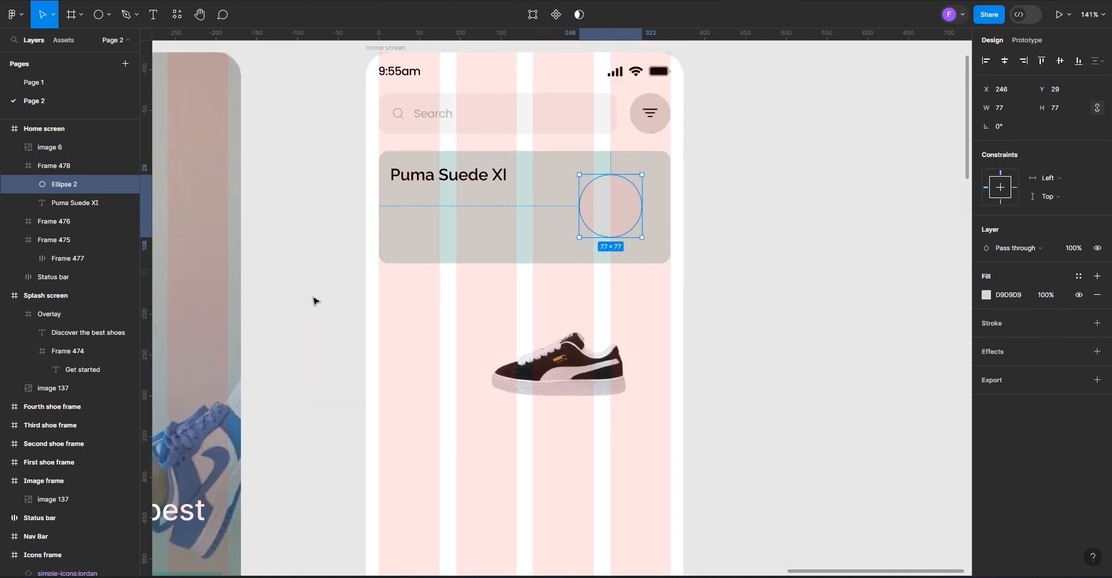
{"action": "scroll", "coordinate": [603, 360], "scroll_direction": "up", "scroll_amount": 2}
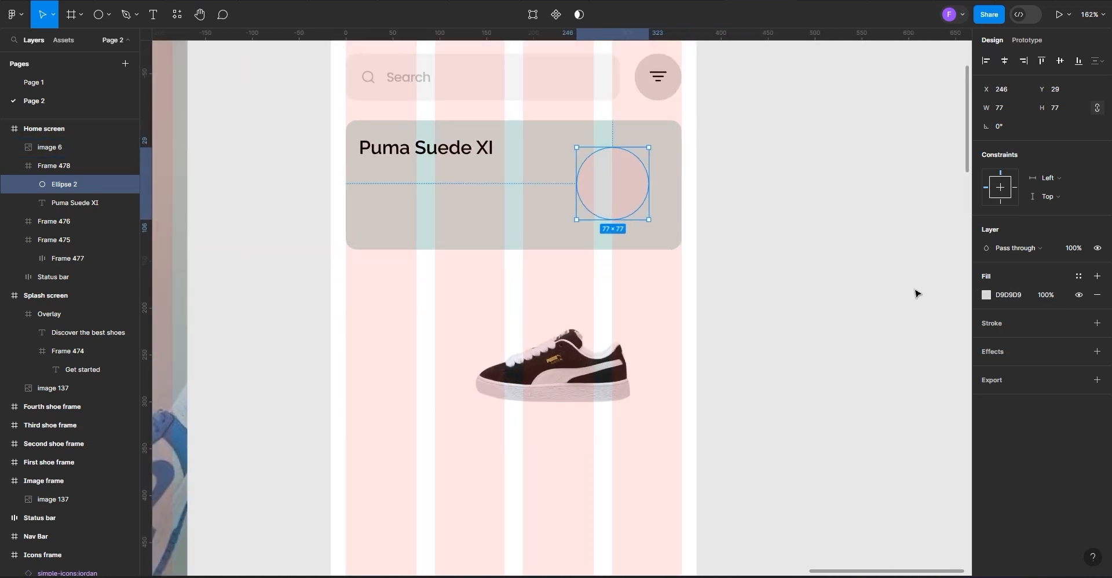
{"action": "scroll", "coordinate": [384, 323], "scroll_direction": "up", "scroll_amount": 2}
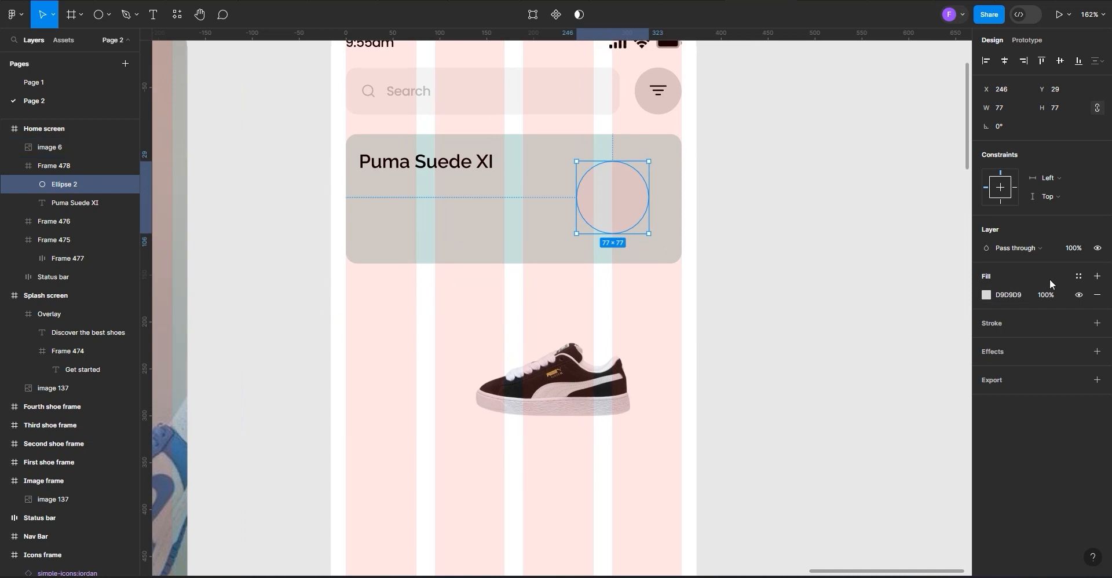
{"action": "left_click", "coordinate": [1077, 276]}
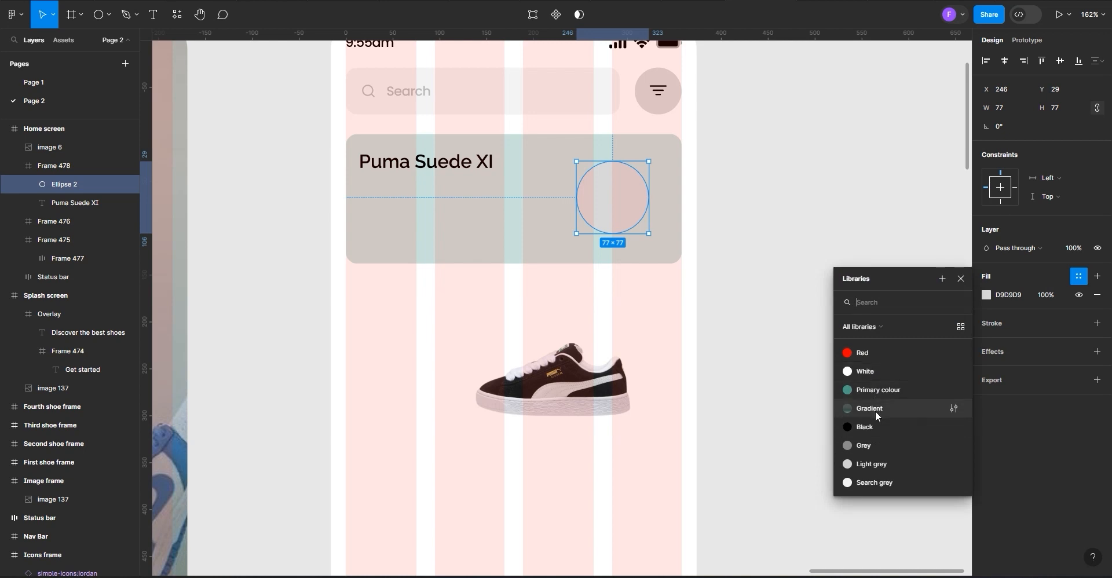
{"action": "left_click", "coordinate": [986, 295]}
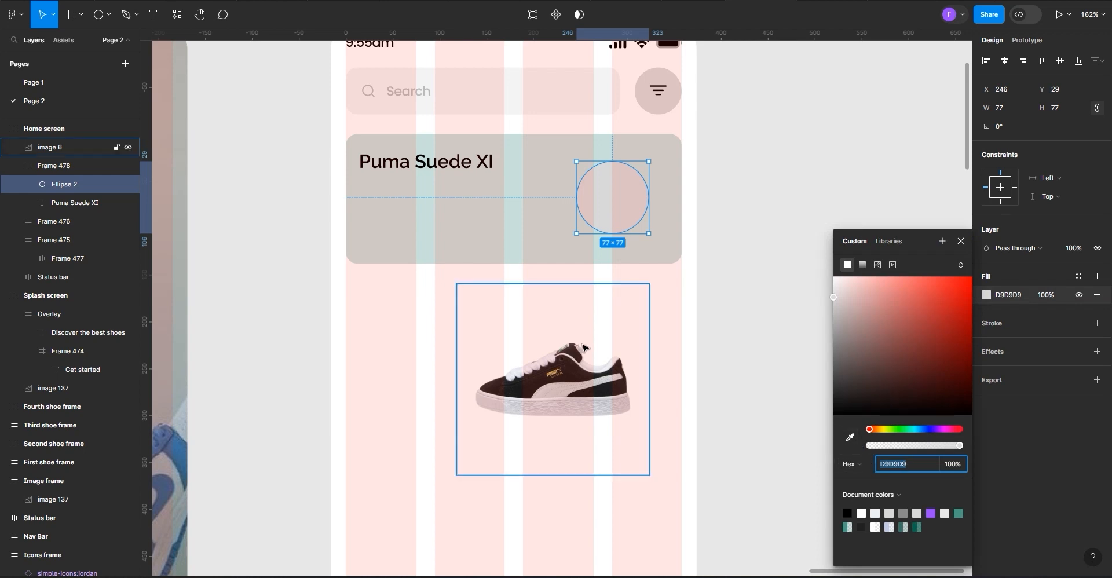
{"action": "scroll", "coordinate": [596, 347], "scroll_direction": "down", "scroll_amount": 5, "text": "ctrl"}
{"action": "scroll", "coordinate": [596, 347], "scroll_direction": "down", "scroll_amount": 2, "text": "ctrl"}
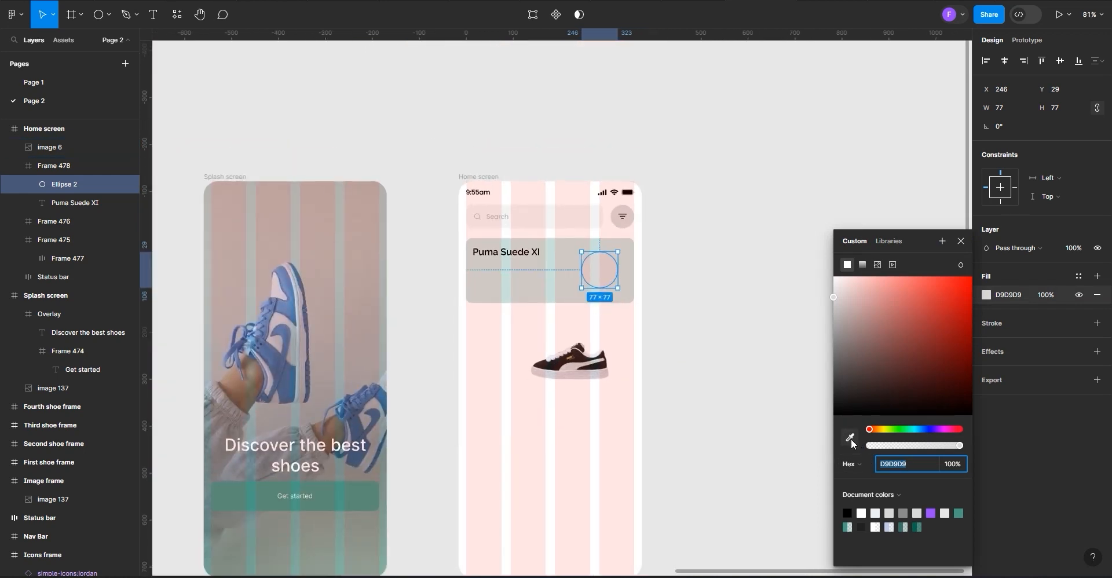
{"action": "left_click", "coordinate": [850, 438]}
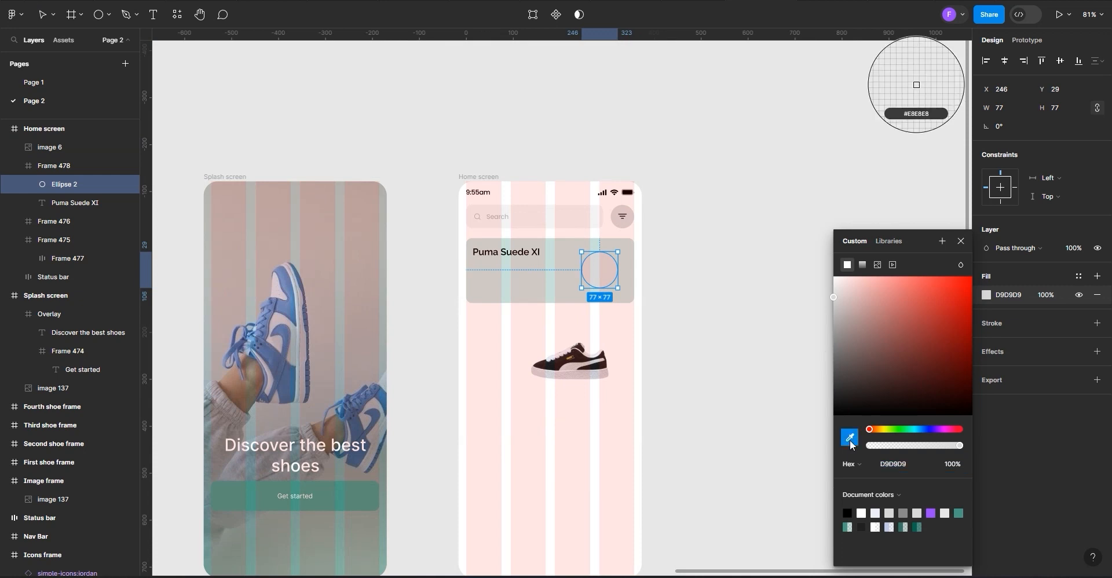
{"action": "scroll", "coordinate": [675, 350], "scroll_direction": "down", "scroll_amount": 15, "text": "ctrl"}
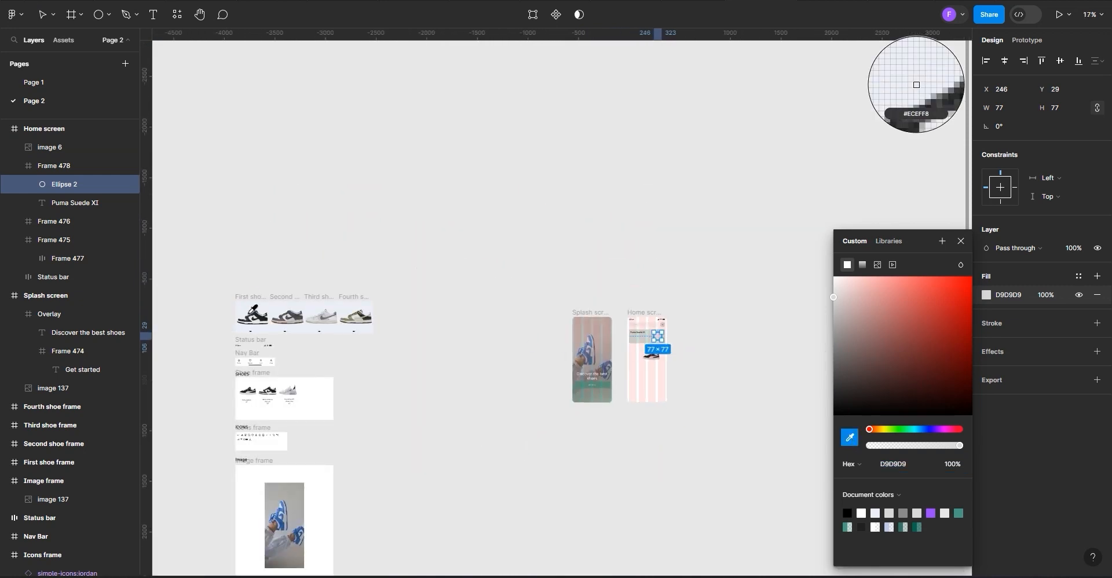
{"action": "scroll", "coordinate": [253, 305], "scroll_direction": "up", "scroll_amount": 8, "text": "ctrl"}
{"action": "scroll", "coordinate": [253, 308], "scroll_direction": "up", "scroll_amount": 12, "text": "ctrl"}
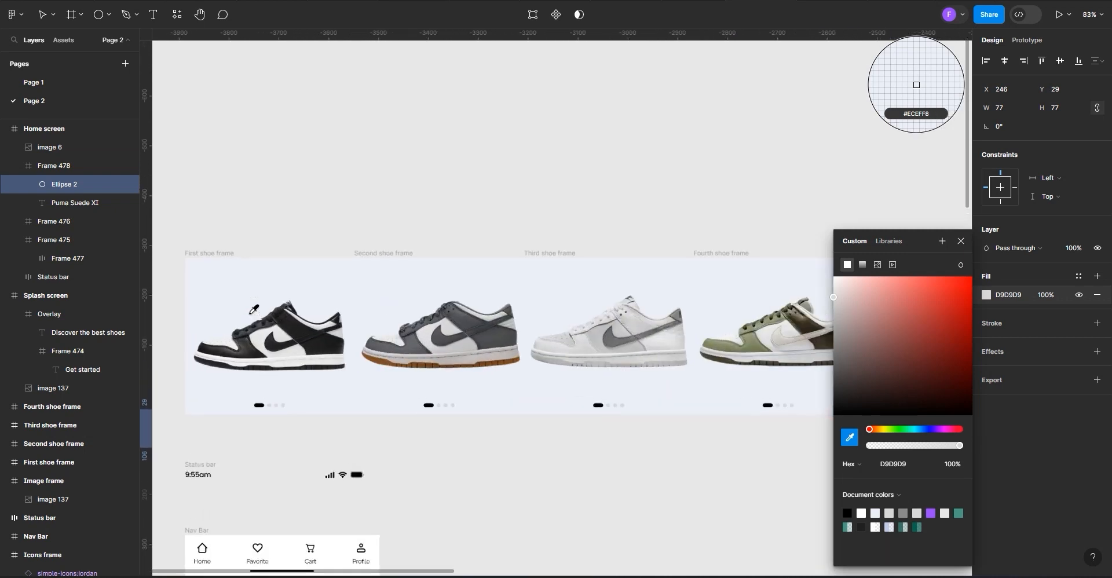
{"action": "left_click", "coordinate": [348, 257]}
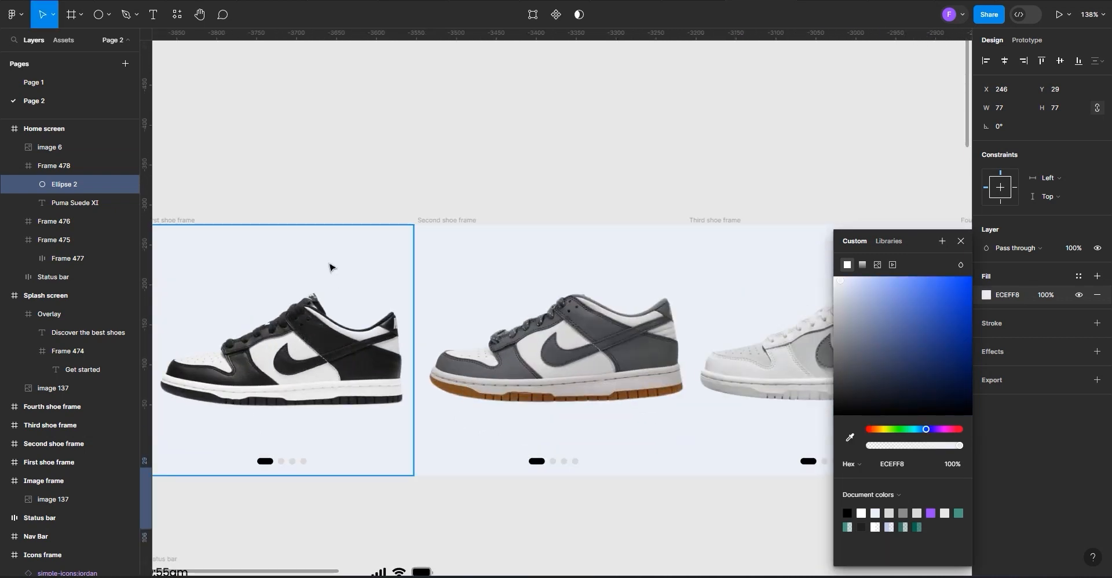
Hide the Home screen's layout grid to check the banner and circle colours, and show the grid again
{"action": "scroll", "coordinate": [231, 278], "scroll_direction": "down", "scroll_amount": 1, "text": "ctrl"}
{"action": "scroll", "coordinate": [232, 278], "scroll_direction": "down", "scroll_amount": 15, "text": "ctrl"}
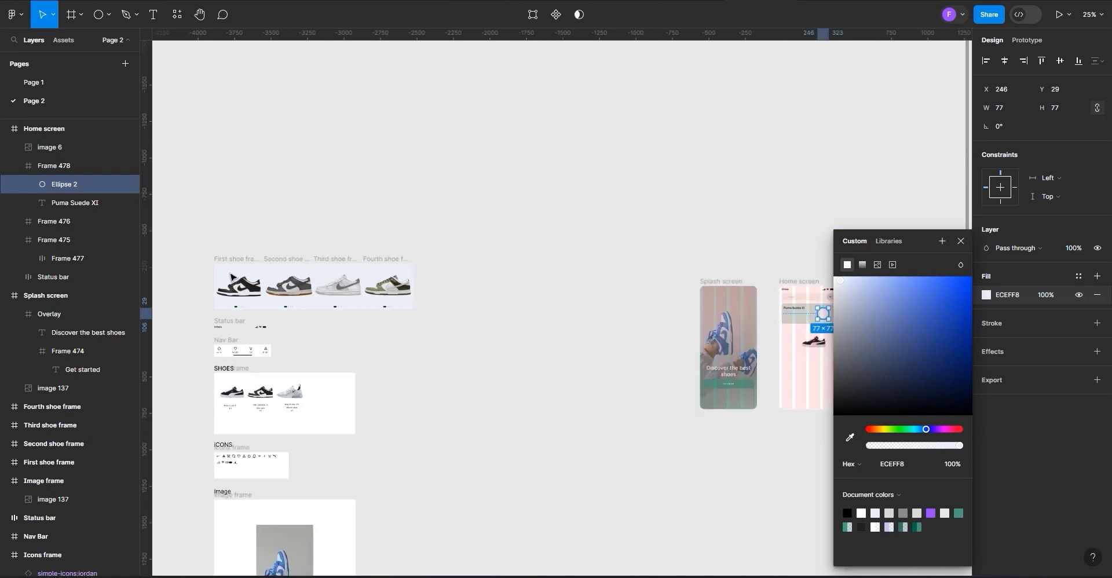
{"action": "scroll", "coordinate": [558, 299], "scroll_direction": "up", "scroll_amount": 14, "text": "ctrl"}
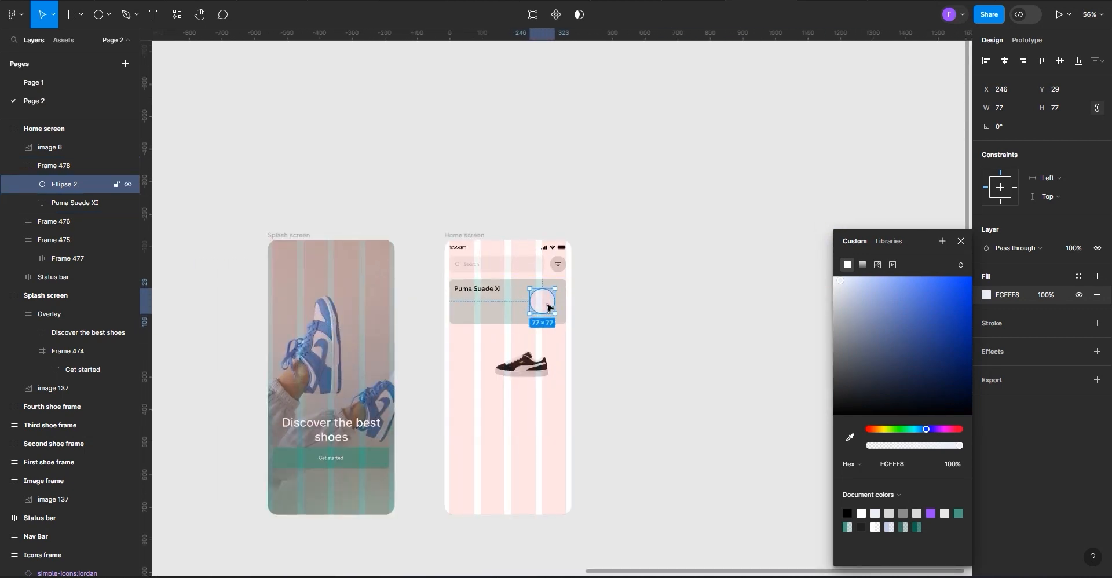
{"action": "left_click", "coordinate": [333, 154]}
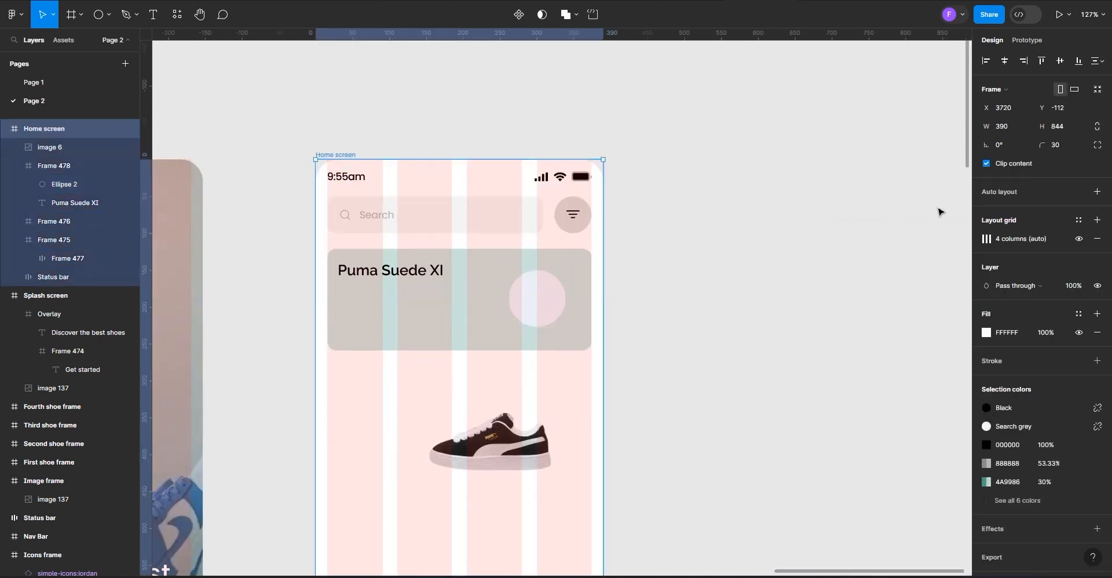
{"action": "left_click", "coordinate": [1078, 240]}
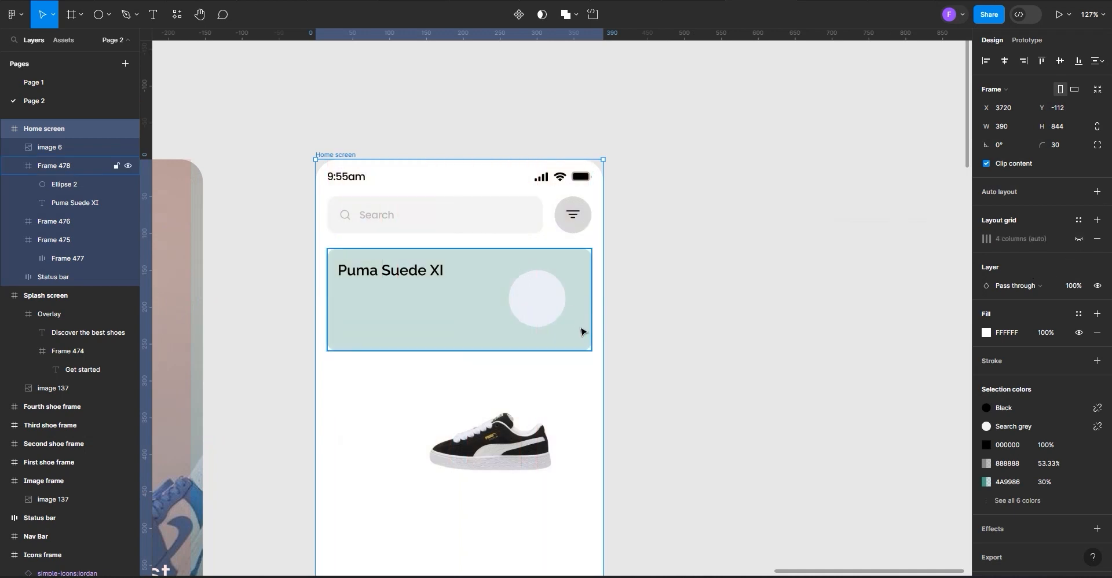
{"action": "scroll", "coordinate": [583, 350], "scroll_direction": "up", "scroll_amount": 3}
{"action": "scroll", "coordinate": [584, 349], "scroll_direction": "down", "scroll_amount": 2}
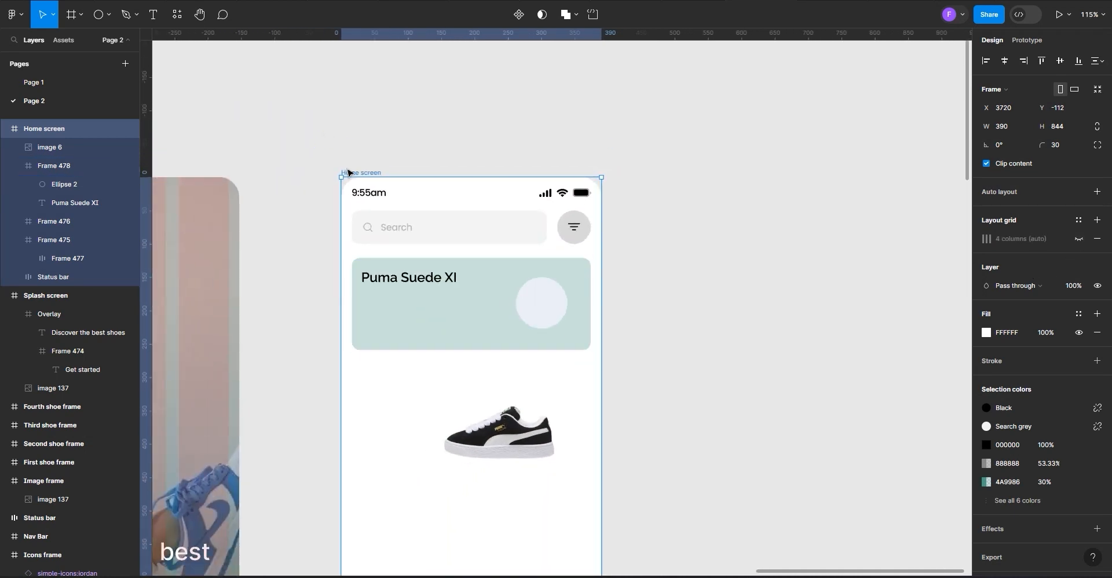
{"action": "left_click", "coordinate": [1078, 238]}
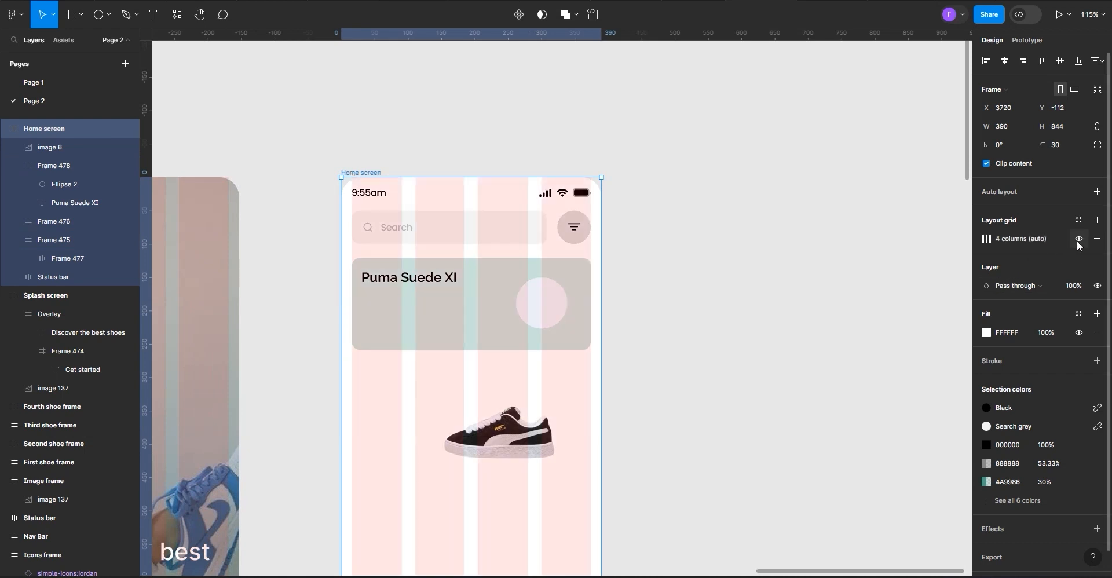
Add the text "Get 10% discount off every sale" below the "Puma Suede XI" heading in the banner
{"action": "scroll", "coordinate": [533, 364], "scroll_direction": "down", "scroll_amount": 1}
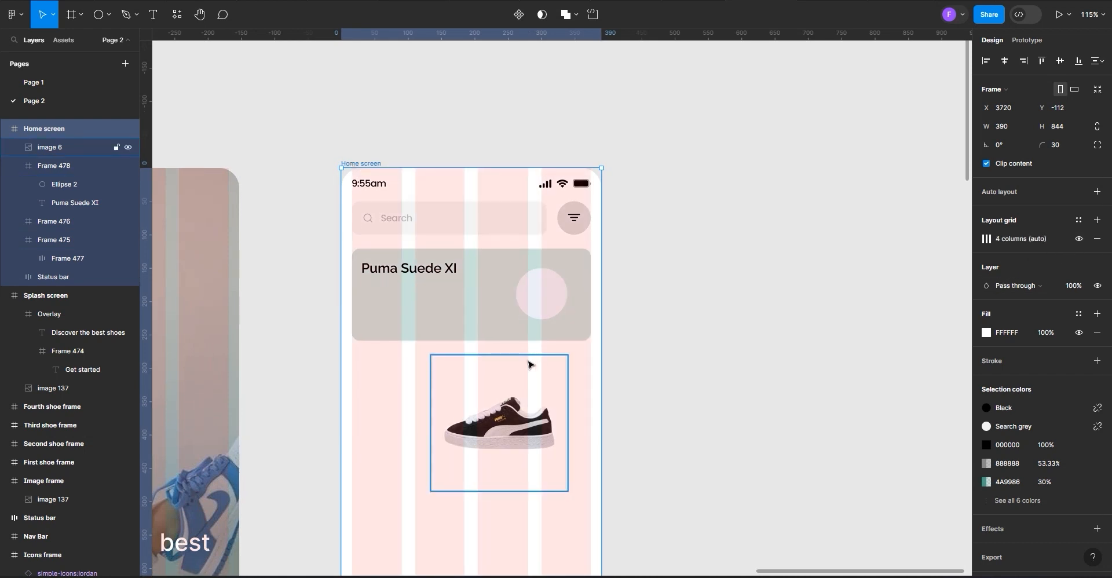
{"action": "scroll", "coordinate": [528, 365], "scroll_direction": "up", "scroll_amount": 3}
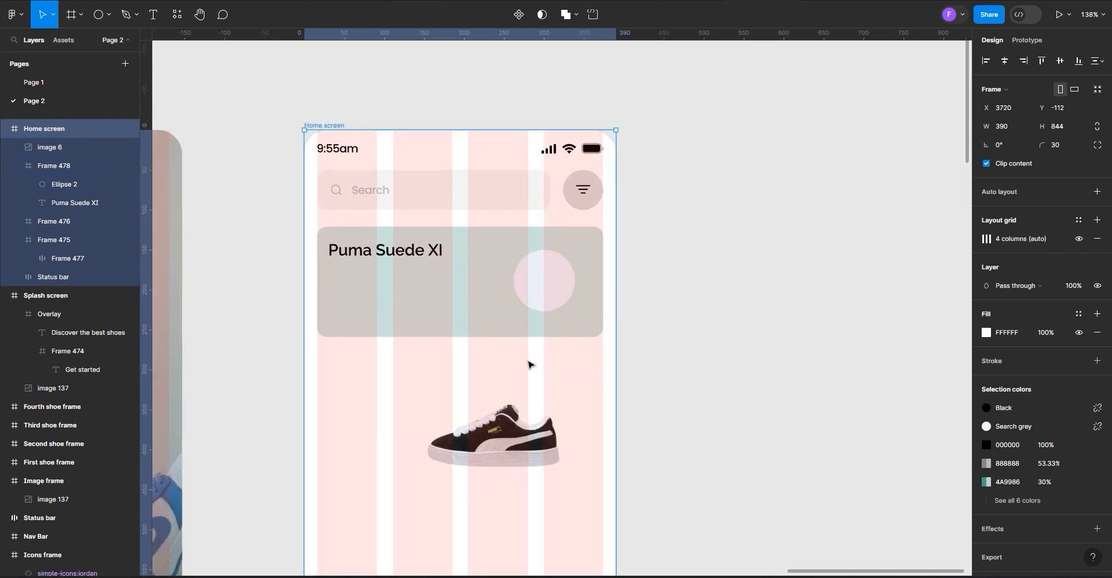
{"action": "left_click", "coordinate": [153, 14]}
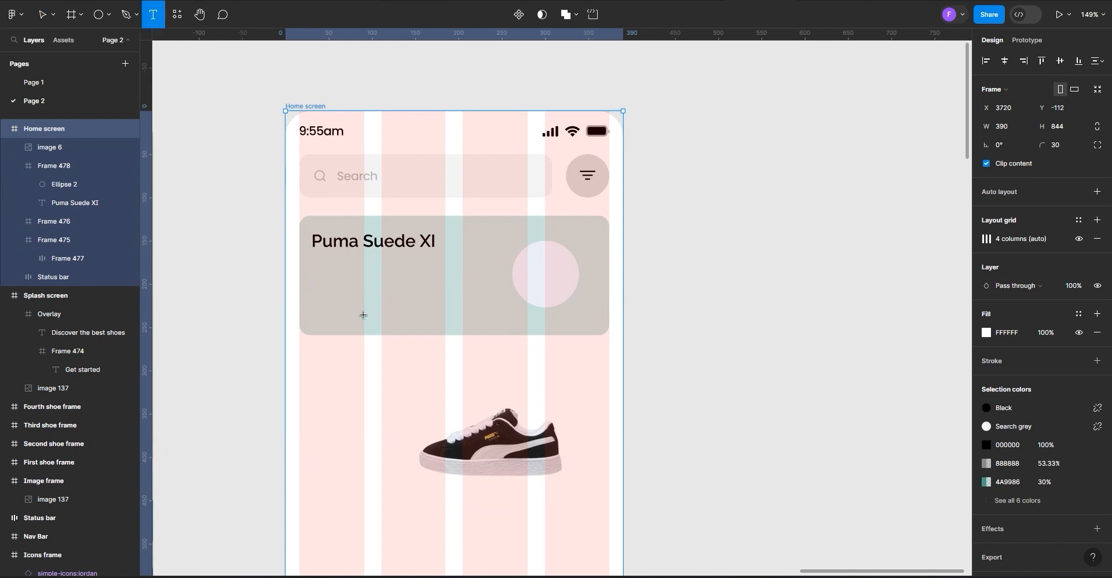
{"action": "left_click", "coordinate": [315, 257]}
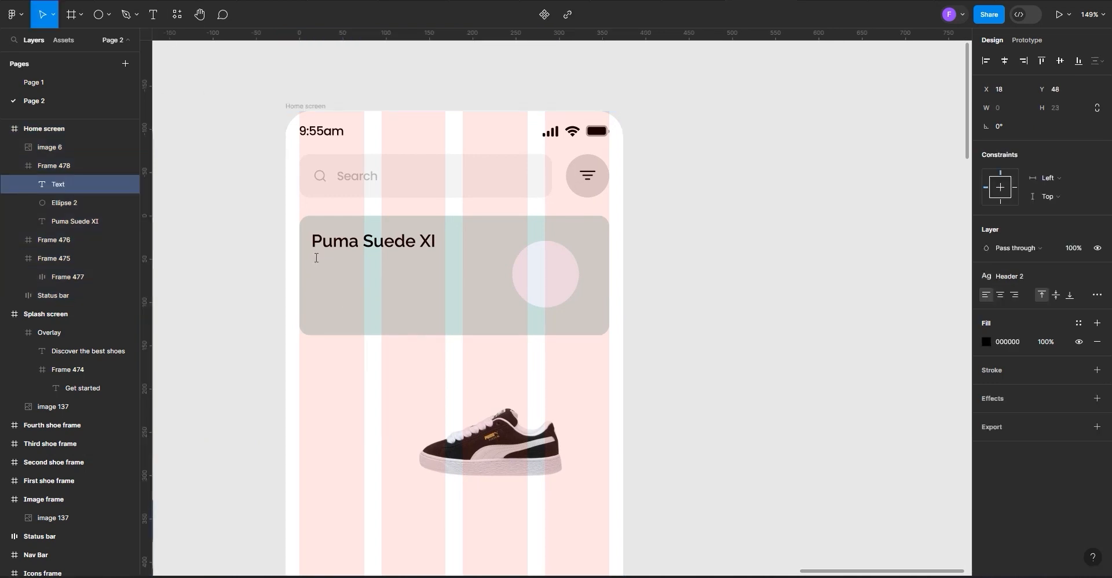
{"action": "type", "text": "Get"}
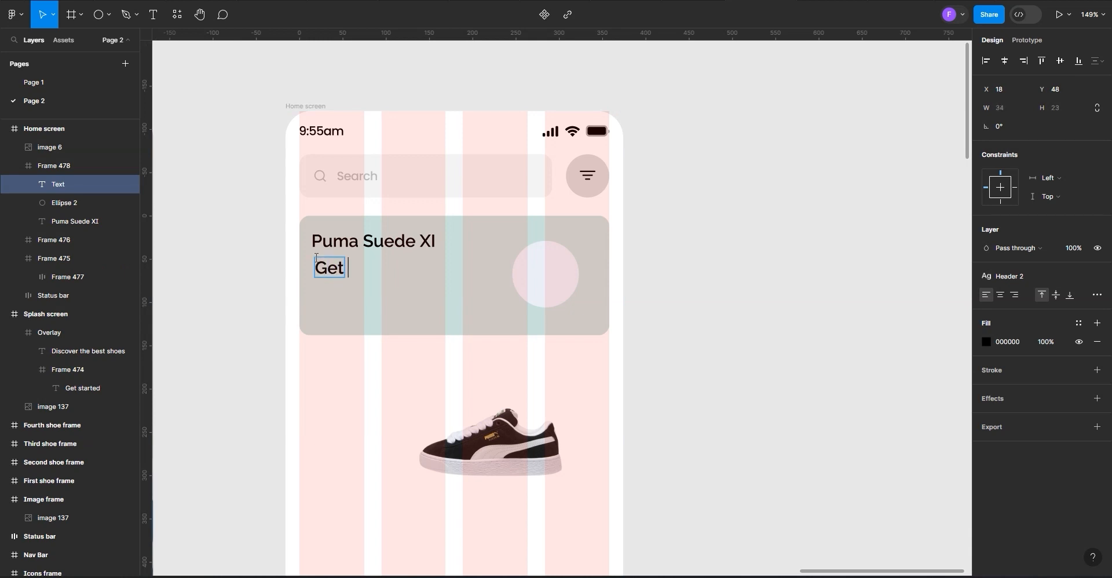
{"action": "type", "text": " 10% dis"}
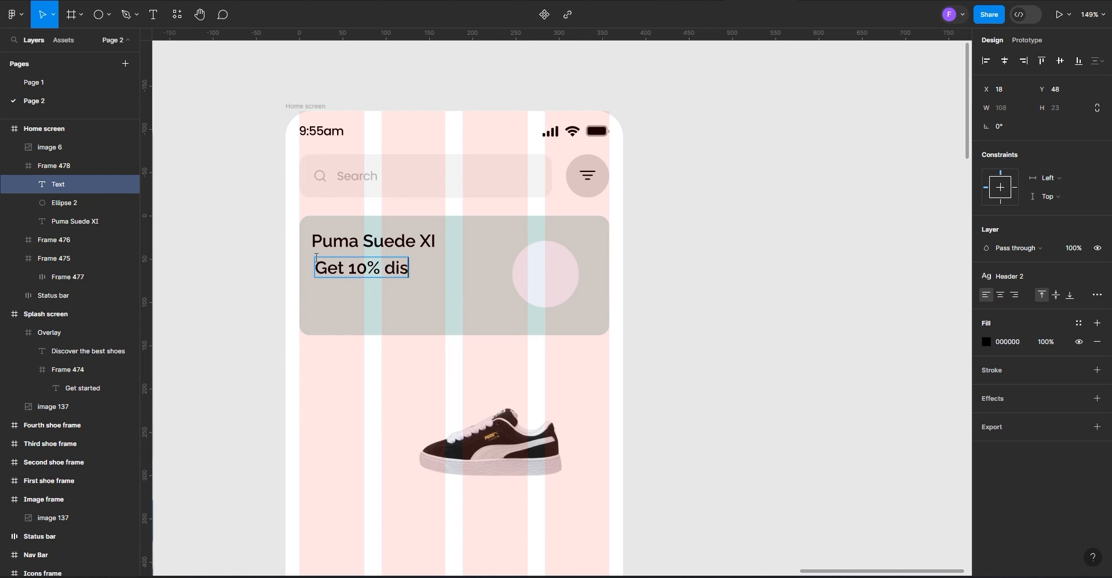
{"action": "type", "text": "count"}
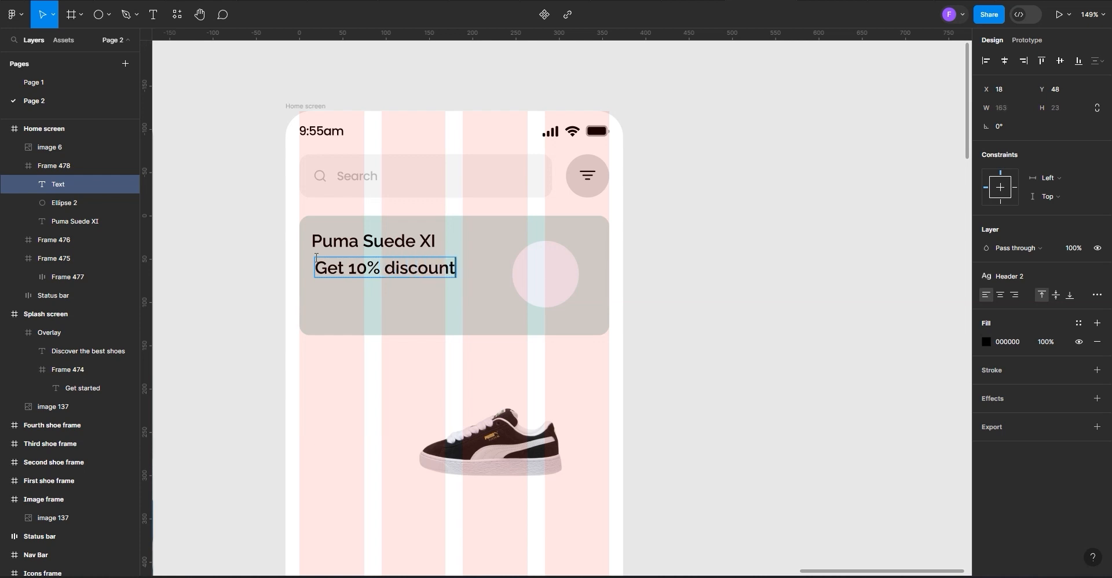
{"action": "type", "text": " off ecery"}
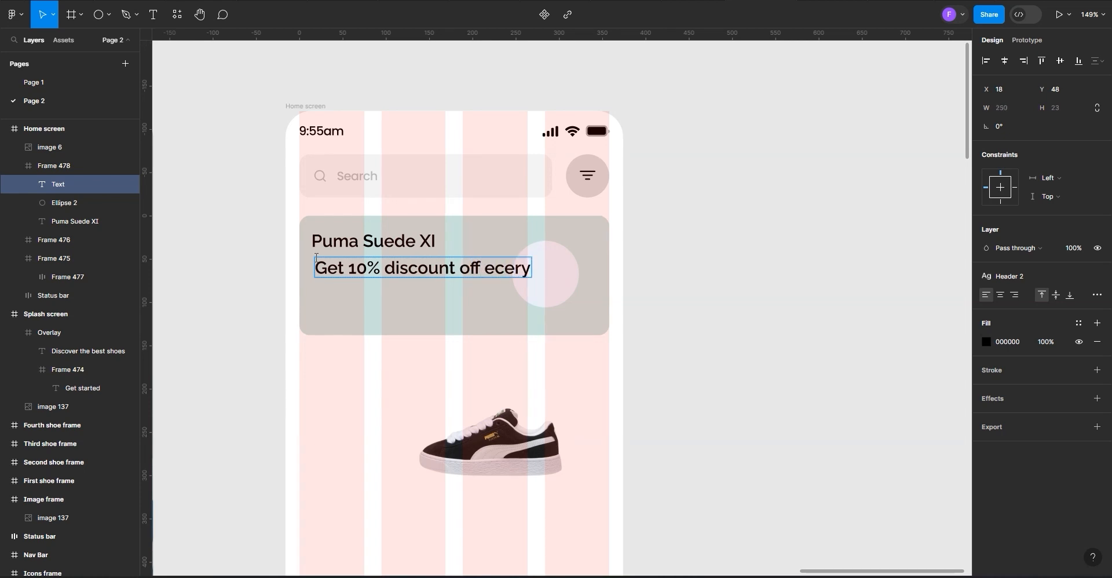
{"action": "left_click", "coordinate": [502, 268]}
{"action": "key", "text": "BackSpace"}
{"action": "type", "text": "v"}
{"action": "left_click", "coordinate": [529, 267]}
{"action": "type", "text": "sale"}
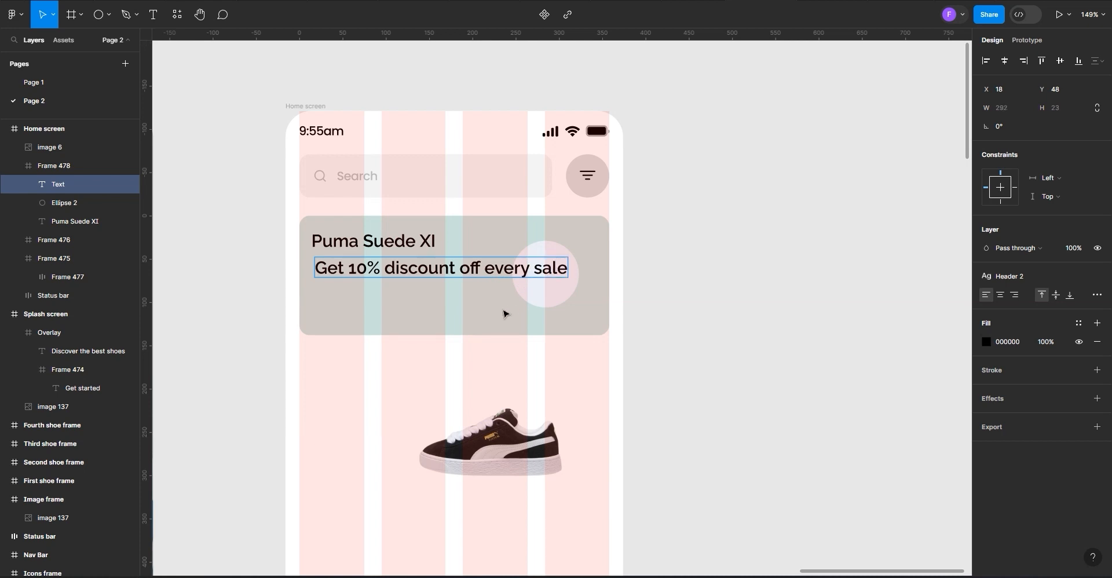
{"action": "key", "text": "Escape"}
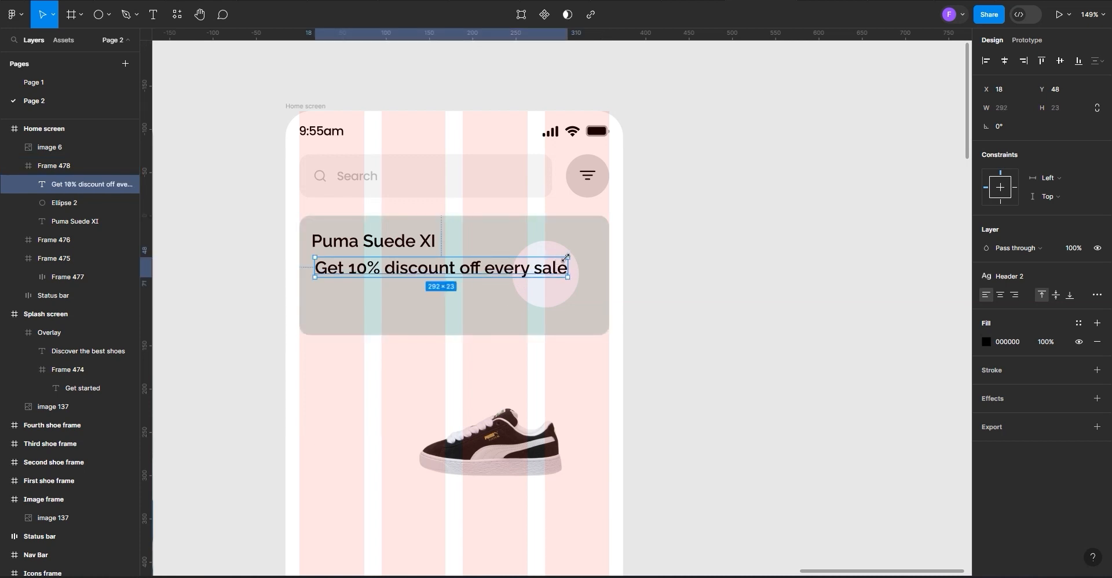
Apply the Body text style to the discount text and narrow its box to 201 wide so it wraps
{"action": "left_click", "coordinate": [999, 273]}
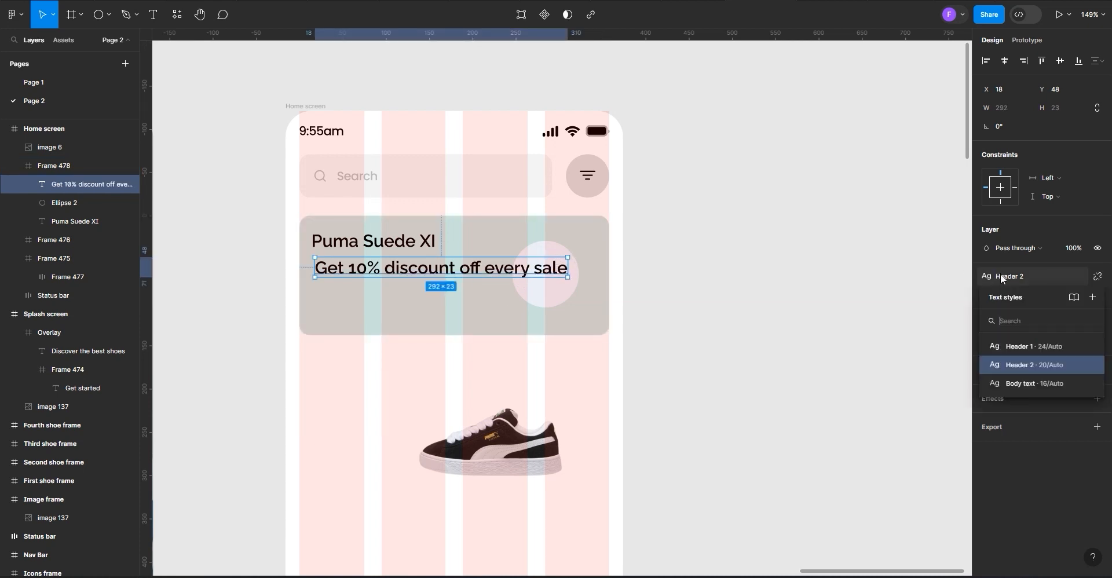
{"action": "left_click", "coordinate": [1020, 383]}
{"action": "left_click_drag", "start_coordinate": [459, 273], "coordinate": [490, 270]}
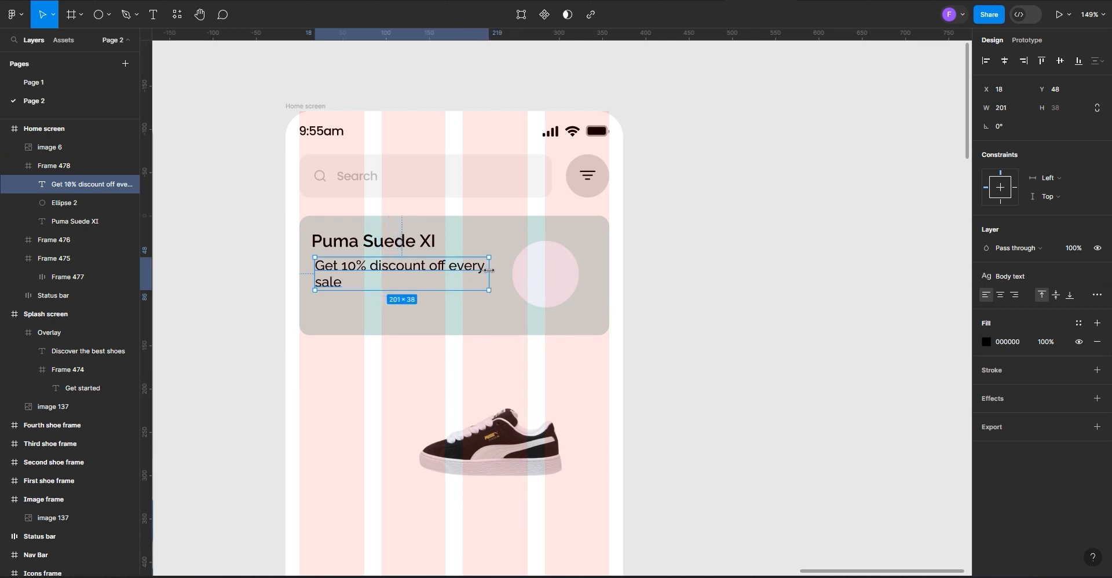
{"action": "left_click", "coordinate": [203, 123]}
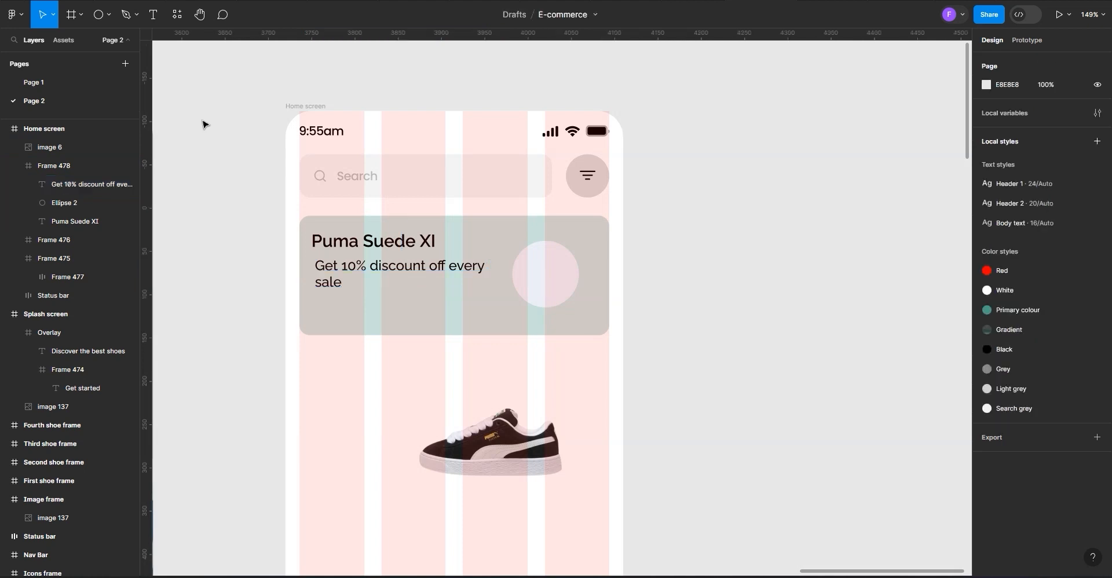
Draw a 90 × 36 frame below the discount text in the banner and fill it with the Black style
{"action": "left_click", "coordinate": [81, 16]}
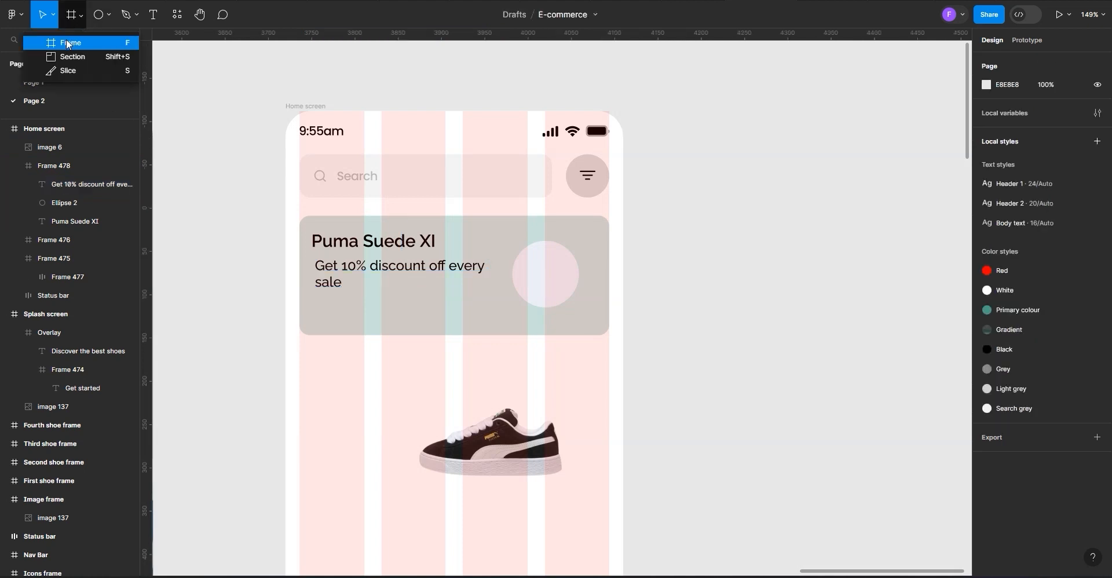
{"action": "left_click", "coordinate": [66, 40]}
{"action": "left_click_drag", "start_coordinate": [316, 310], "coordinate": [356, 310]}
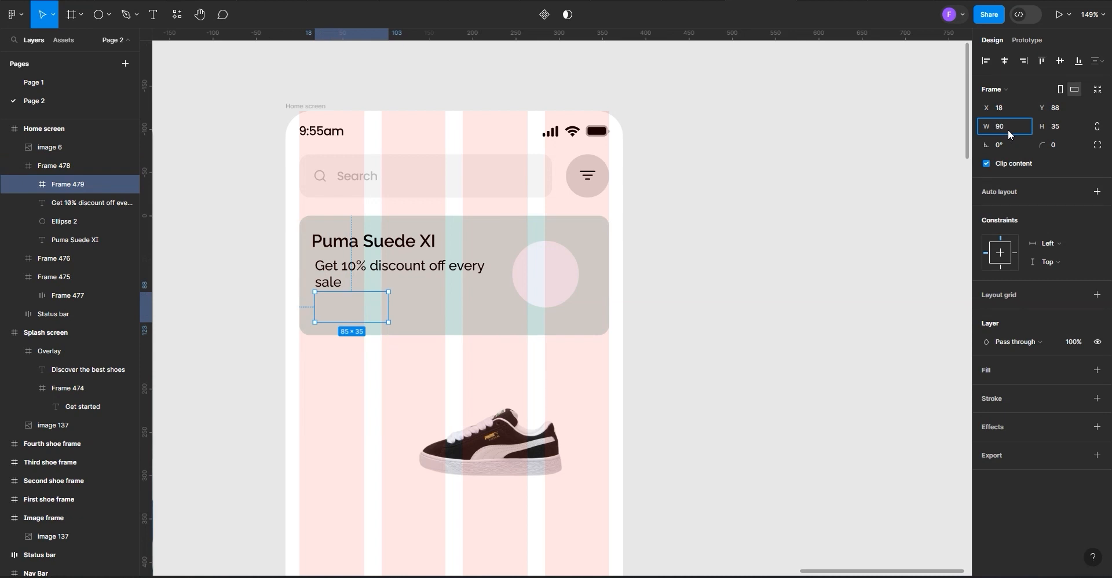
{"action": "left_click_drag", "start_coordinate": [1042, 127], "coordinate": [1043, 129]}
{"action": "left_click", "coordinate": [1077, 371]}
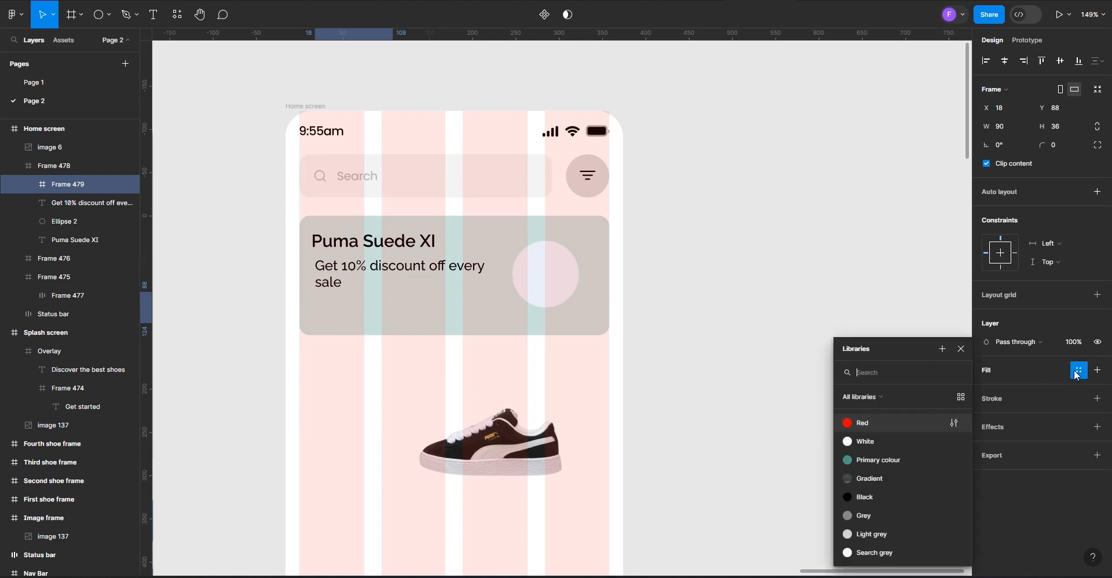
{"action": "left_click", "coordinate": [853, 497]}
Move the black frame to X 14 and set its corner radius to 12
{"action": "left_click_drag", "start_coordinate": [339, 312], "coordinate": [338, 315]}
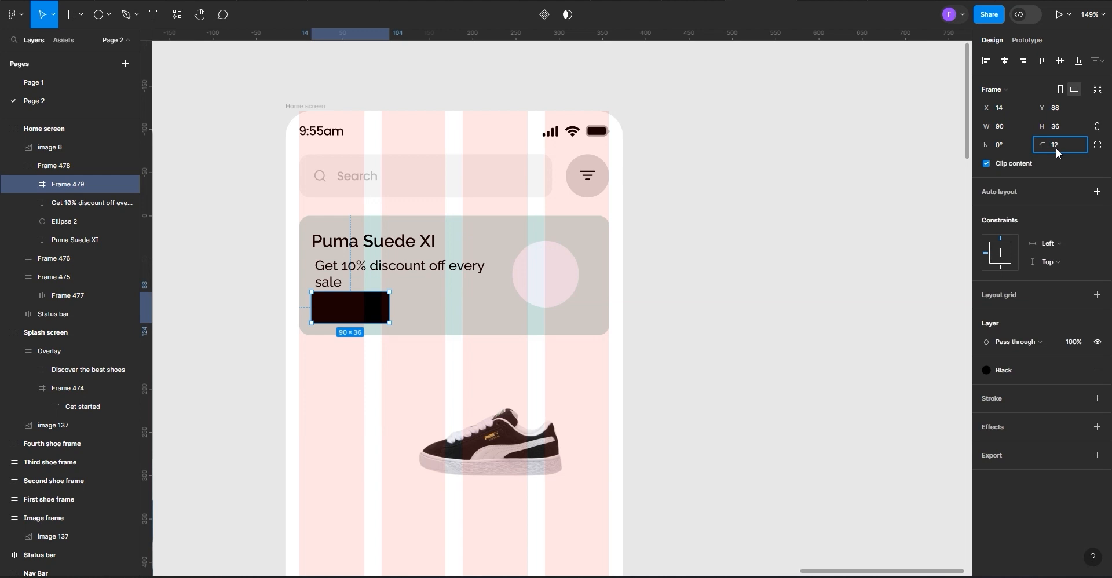
{"action": "left_click", "coordinate": [660, 302]}
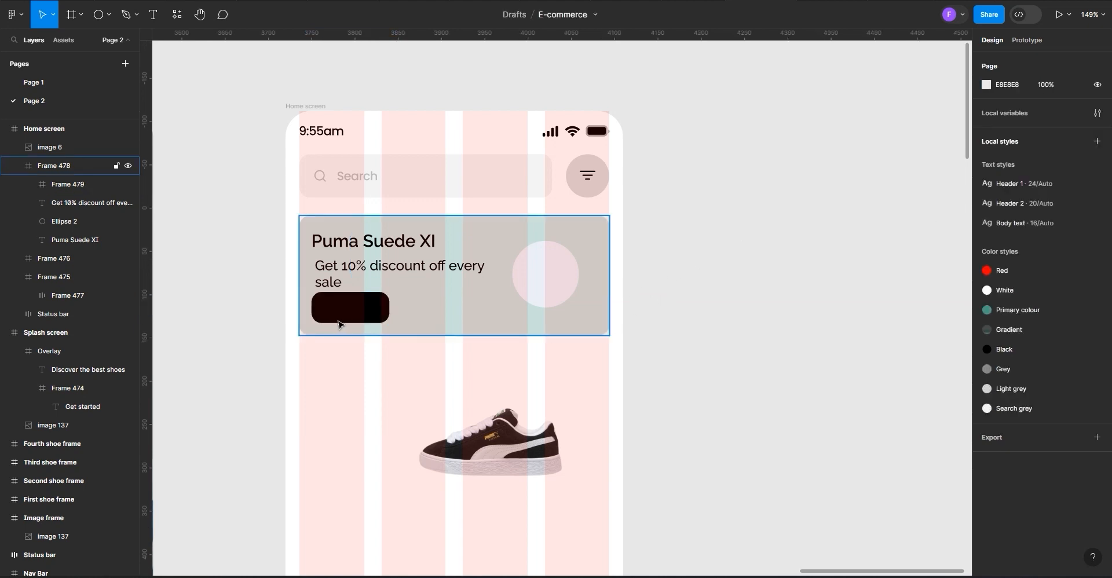
Hide the Home screen's layout grid
{"action": "left_click", "coordinate": [357, 315]}
{"action": "left_click", "coordinate": [305, 106]}
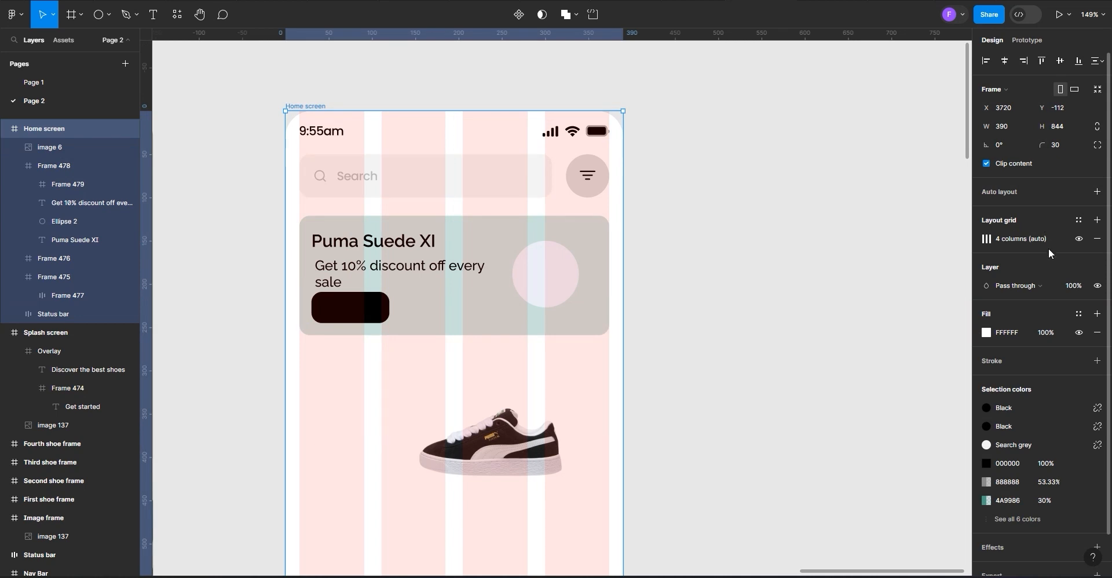
{"action": "left_click", "coordinate": [1077, 238]}
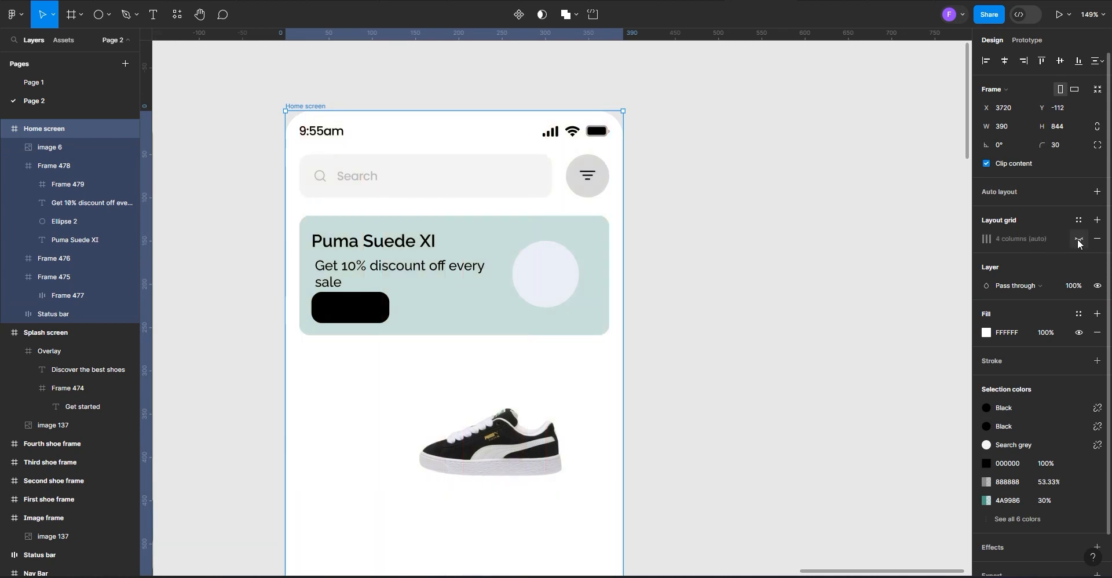
Set the black button frame's corner radius to 20 and nudge the frame down to Y 90
{"action": "left_click", "coordinate": [381, 312]}
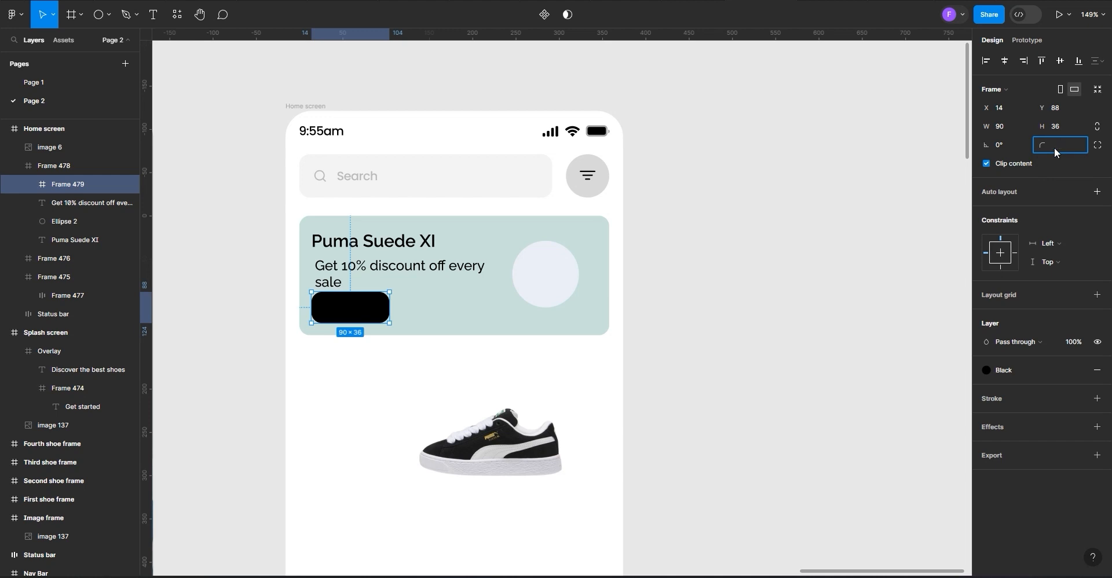
{"action": "left_click", "coordinate": [734, 325]}
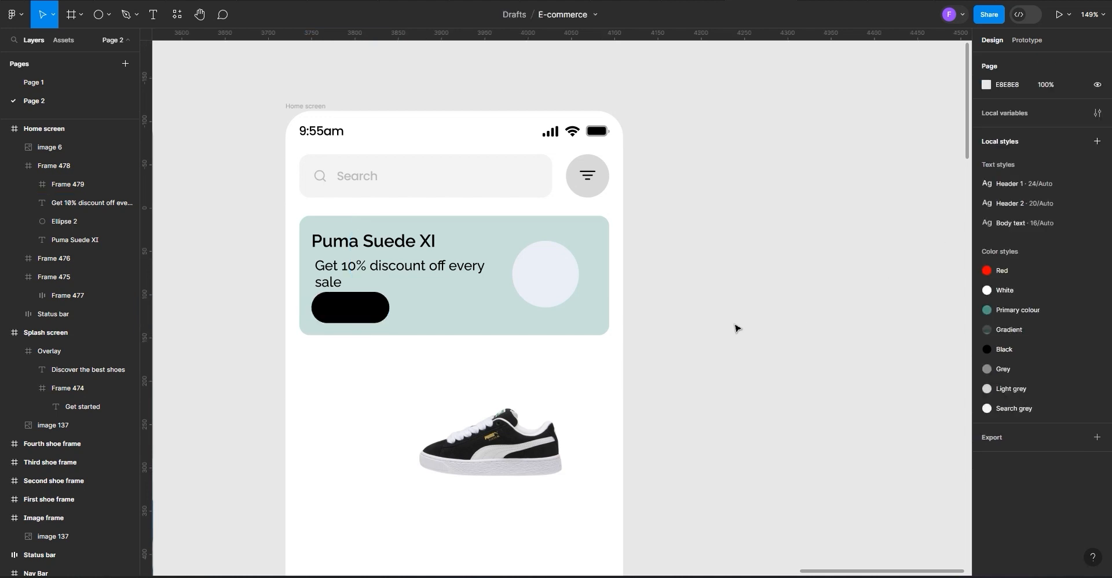
{"action": "scroll", "coordinate": [353, 310], "scroll_direction": "down", "scroll_amount": 2}
{"action": "left_click", "coordinate": [367, 247]}
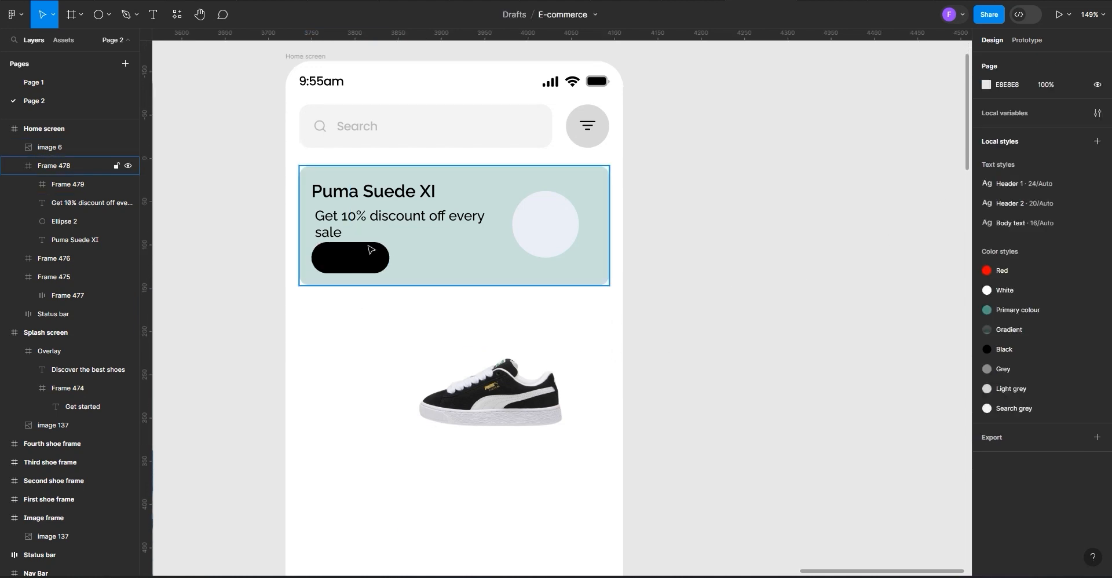
{"action": "left_click", "coordinate": [365, 269]}
{"action": "key", "text": "Down"}
{"action": "key", "text": "Down"}
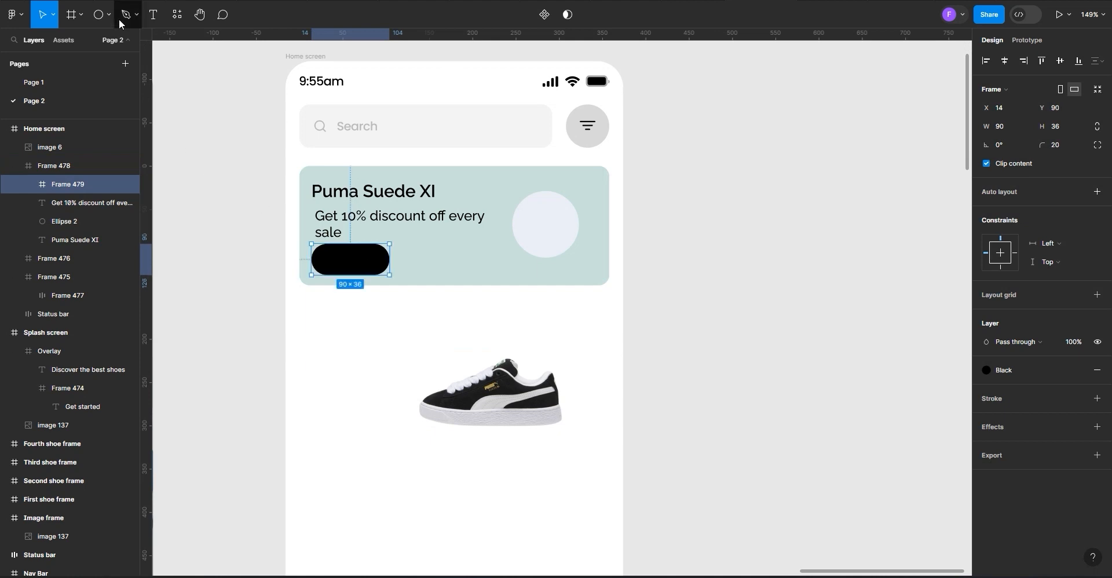
Add the white text "Shop Now" inside the black button frame
{"action": "left_click", "coordinate": [154, 24]}
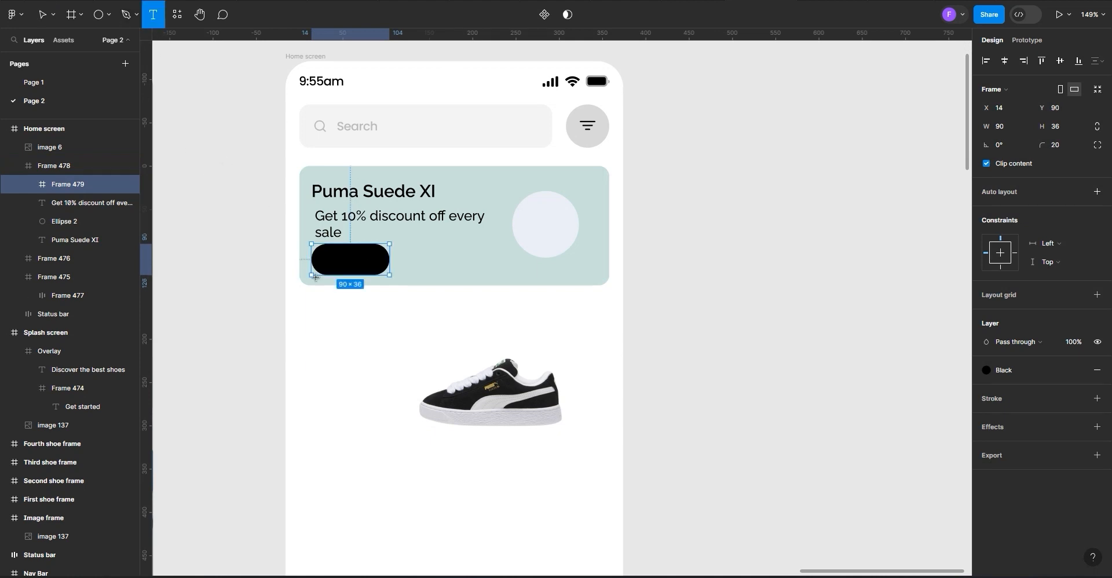
{"action": "left_click", "coordinate": [328, 258]}
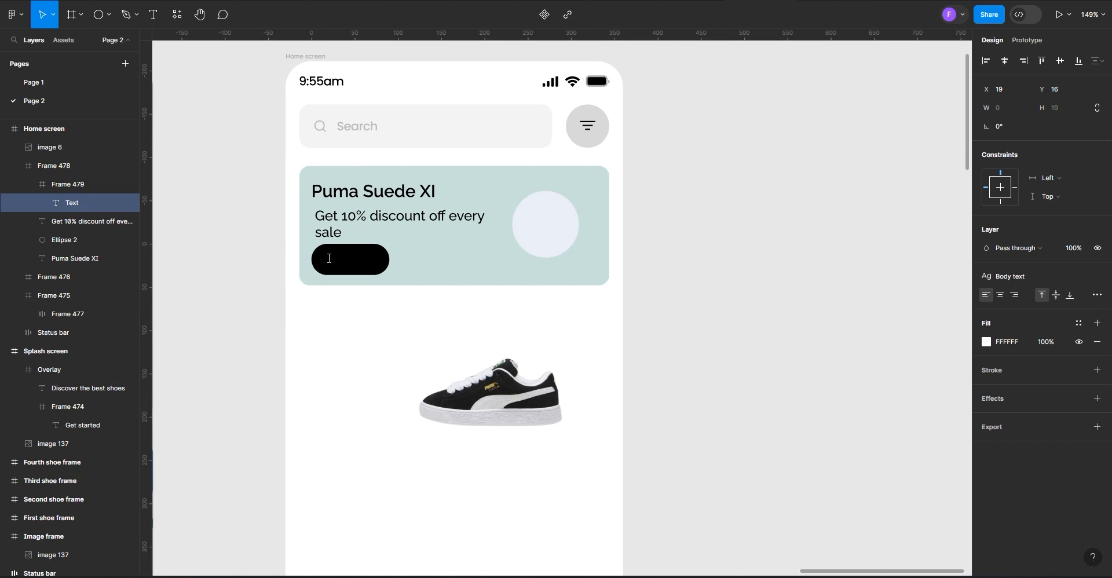
{"action": "type", "text": "Shop Now"}
{"action": "key", "text": "Escape"}
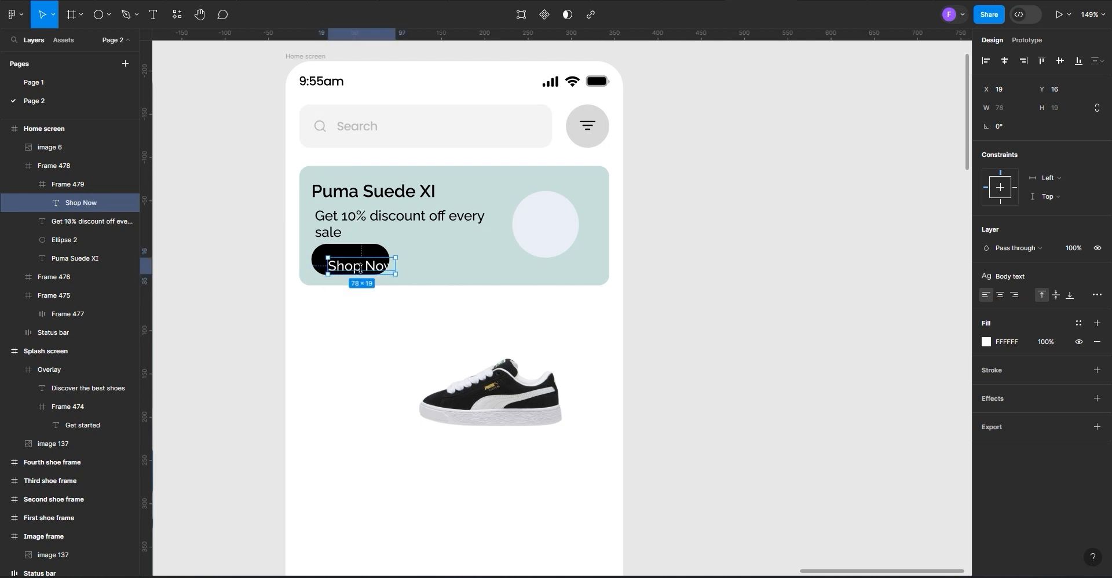
Set the "Shop Now" text size to 12 and centre it horizontally and vertically in the button
{"action": "left_click_drag", "start_coordinate": [363, 272], "coordinate": [348, 265]}
{"action": "scroll", "coordinate": [348, 266], "scroll_direction": "up", "scroll_amount": 3, "text": "ctrl"}
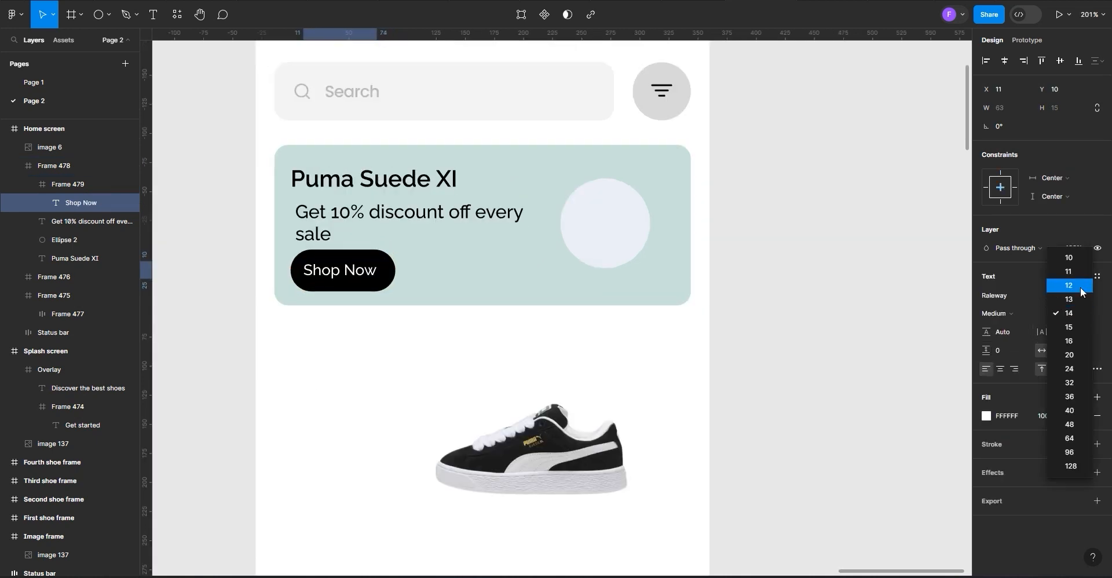
{"action": "left_click", "coordinate": [1070, 285]}
{"action": "left_click", "coordinate": [1010, 64]}
{"action": "left_click", "coordinate": [1058, 64]}
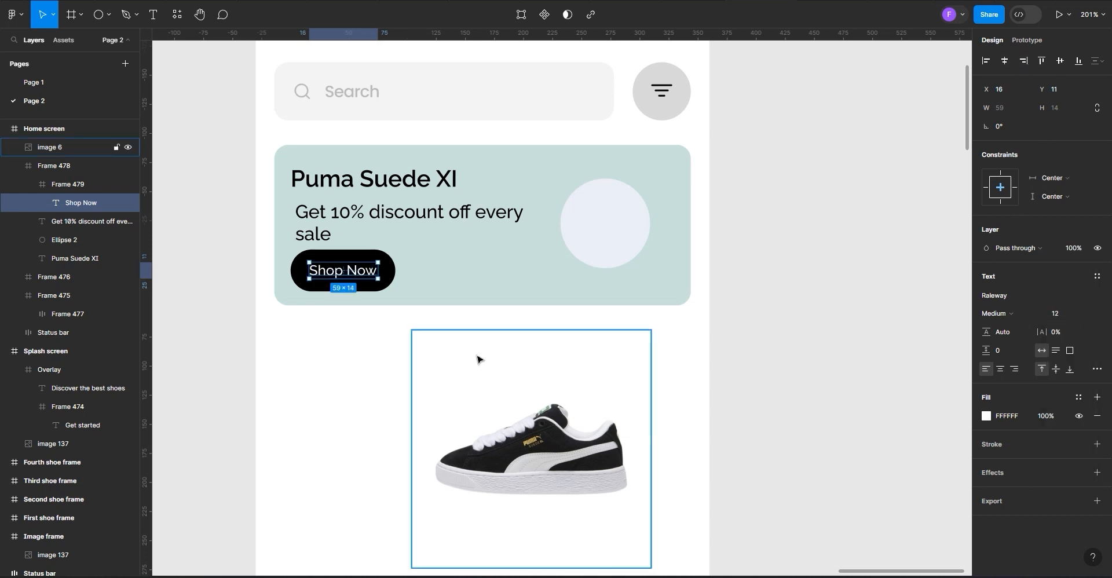
Nudge the discount text up and towards the heading's edge, to X 16, Y 45
{"action": "scroll", "coordinate": [478, 359], "scroll_direction": "down", "scroll_amount": 2}
{"action": "left_click", "coordinate": [381, 238]}
{"action": "key", "text": "Return"}
{"action": "key", "text": "Escape"}
{"action": "key", "text": "Up"}
{"action": "key", "text": "Up"}
{"action": "key", "text": "Up"}
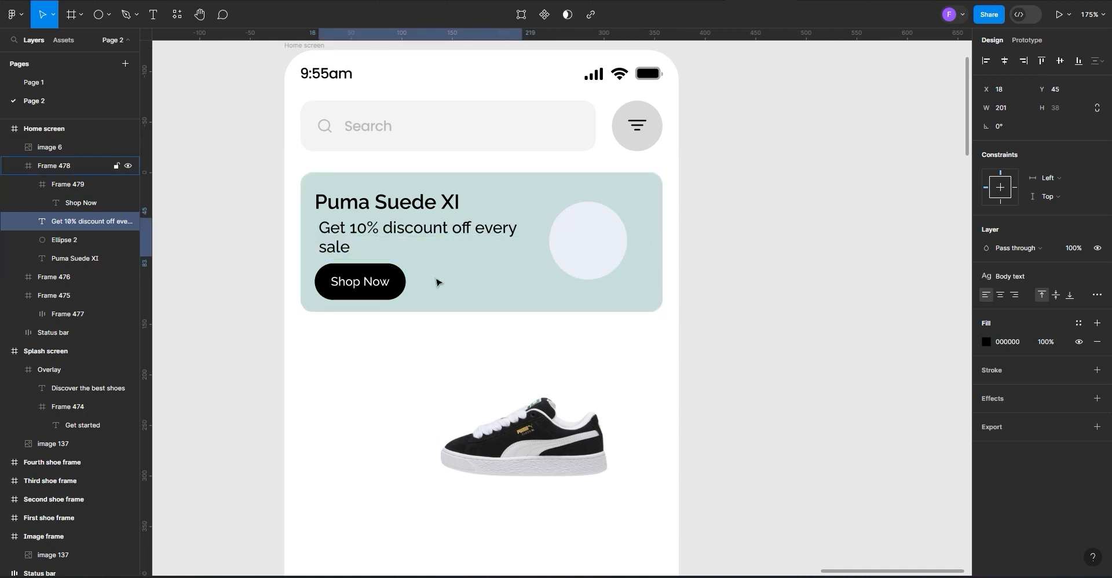
{"action": "key", "text": "Left"}
{"action": "key", "text": "Left"}
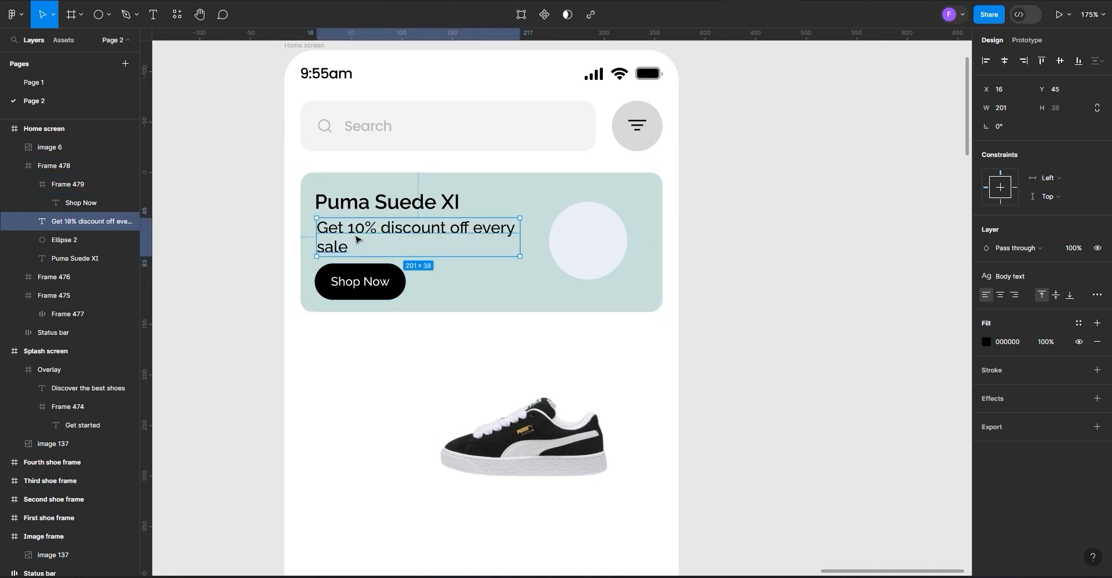
Left-align the "Puma Suede XI" heading, the discount text and the "Shop Now" button at X 14
{"action": "key", "text": "Escape"}
{"action": "left_click", "coordinate": [353, 203]}
{"action": "left_click", "coordinate": [353, 202]}
{"action": "left_click", "coordinate": [352, 234], "text": "shift"}
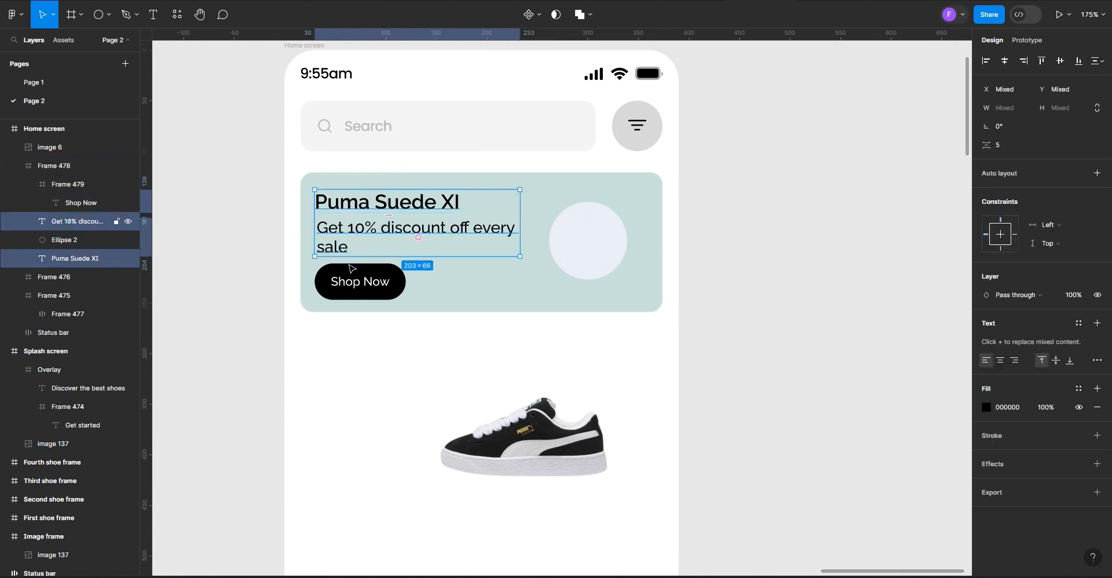
{"action": "left_click", "coordinate": [354, 272], "text": "shift"}
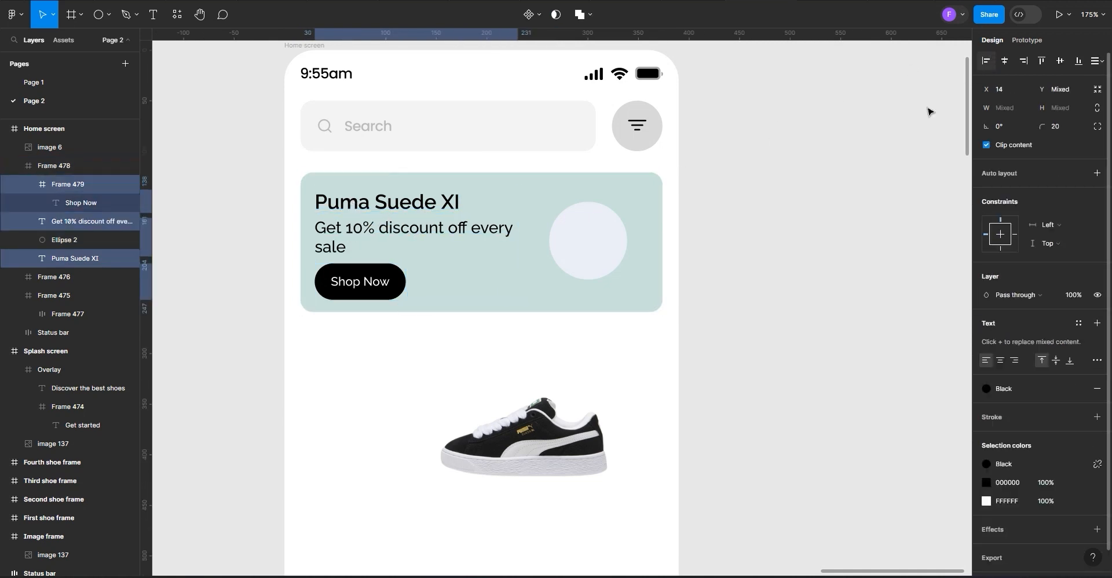
Centre the 77 × 77 circle vertically in the banner
{"action": "left_click", "coordinate": [589, 266]}
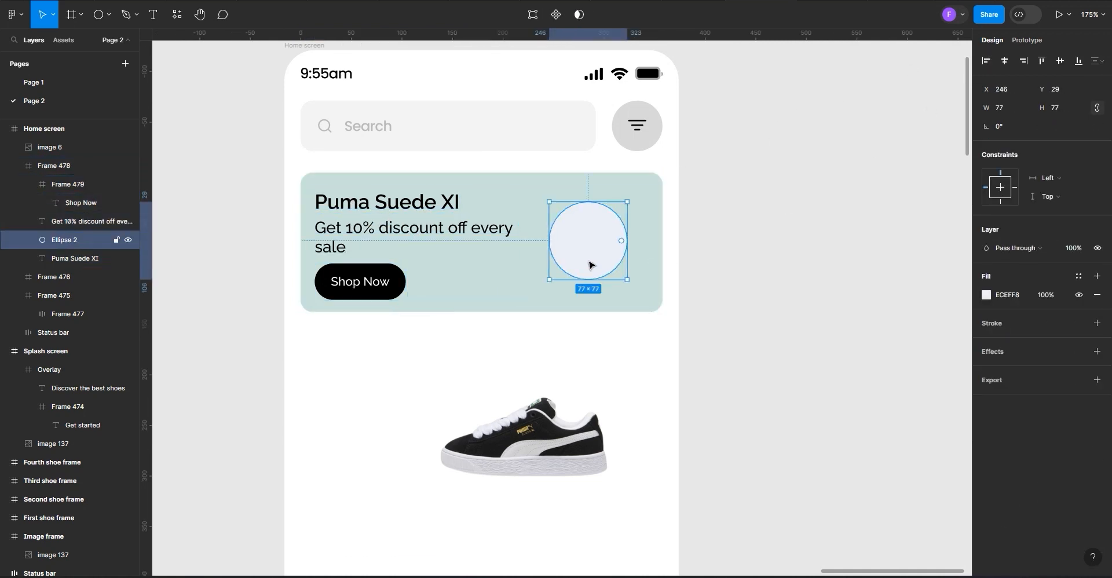
{"action": "left_click", "coordinate": [1059, 60]}
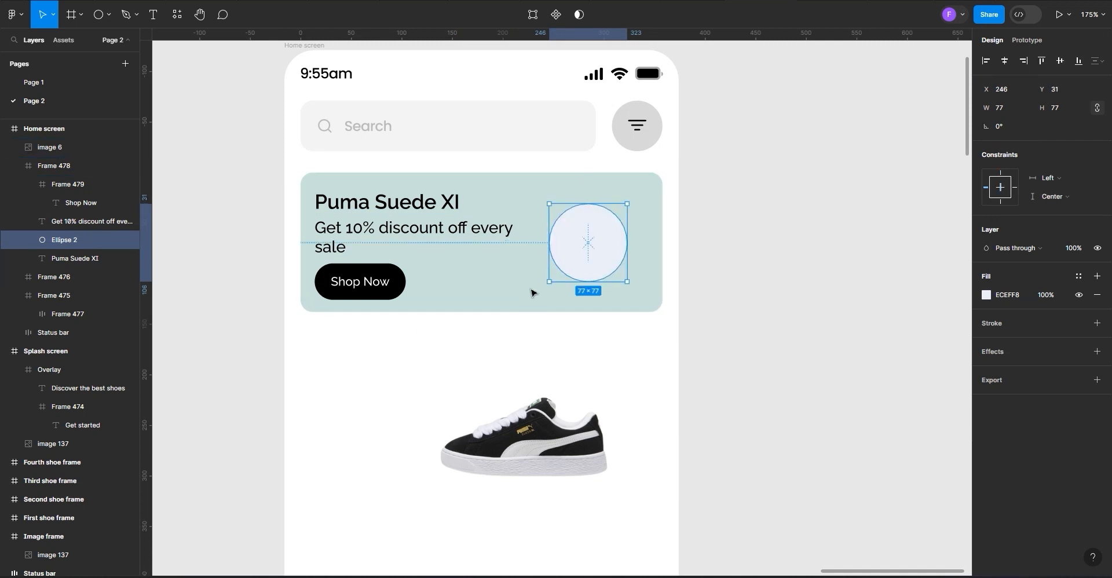
Move the Puma shoe image over the circle in the banner and rotate it to 40°
{"action": "left_click", "coordinate": [514, 445]}
{"action": "left_click_drag", "start_coordinate": [535, 395], "coordinate": [572, 259]}
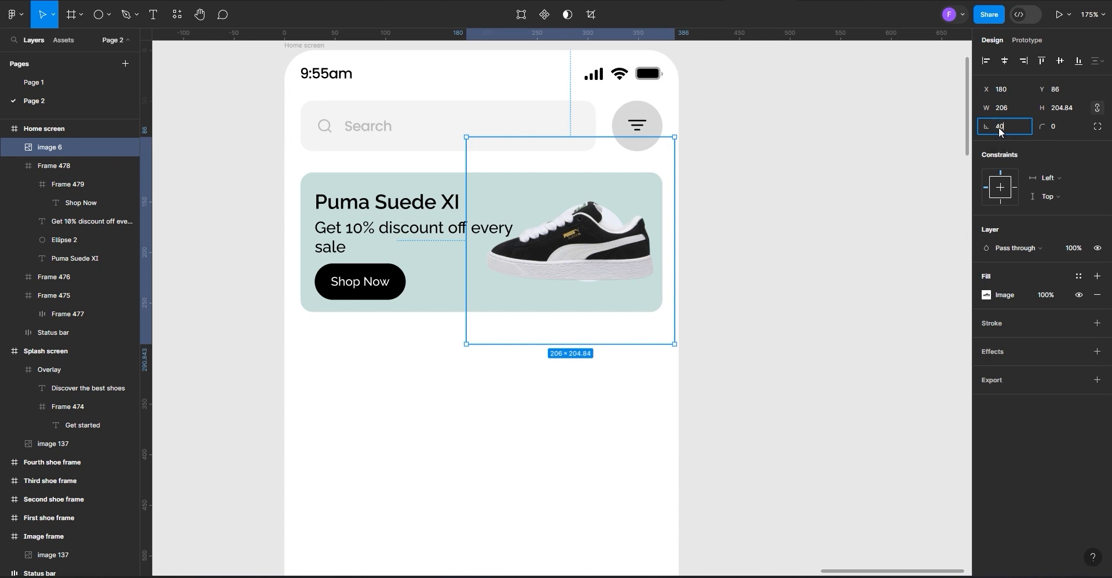
{"action": "left_click", "coordinate": [809, 406]}
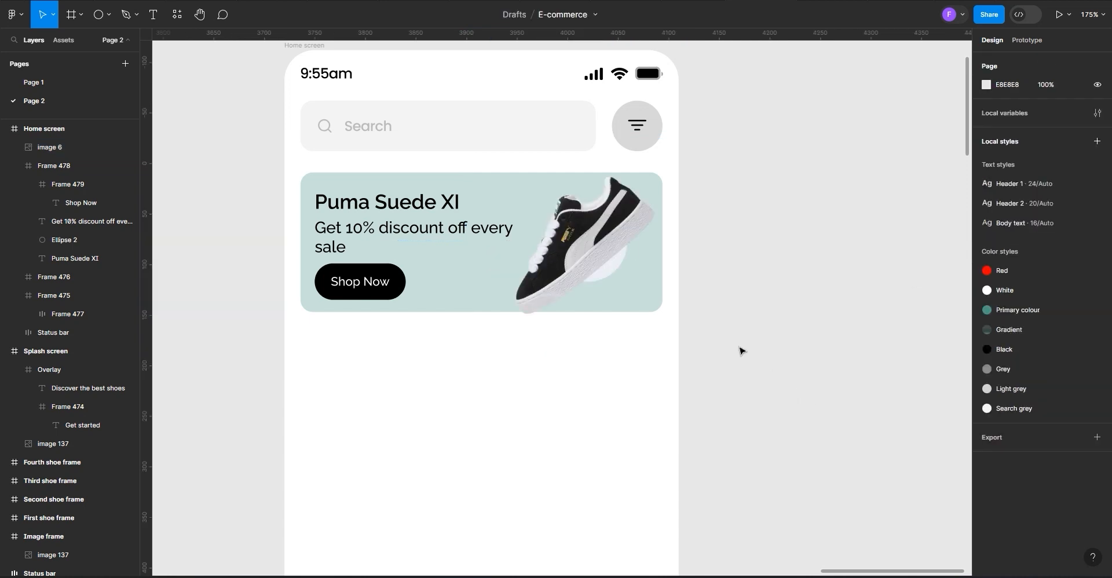
{"action": "left_click", "coordinate": [585, 275]}
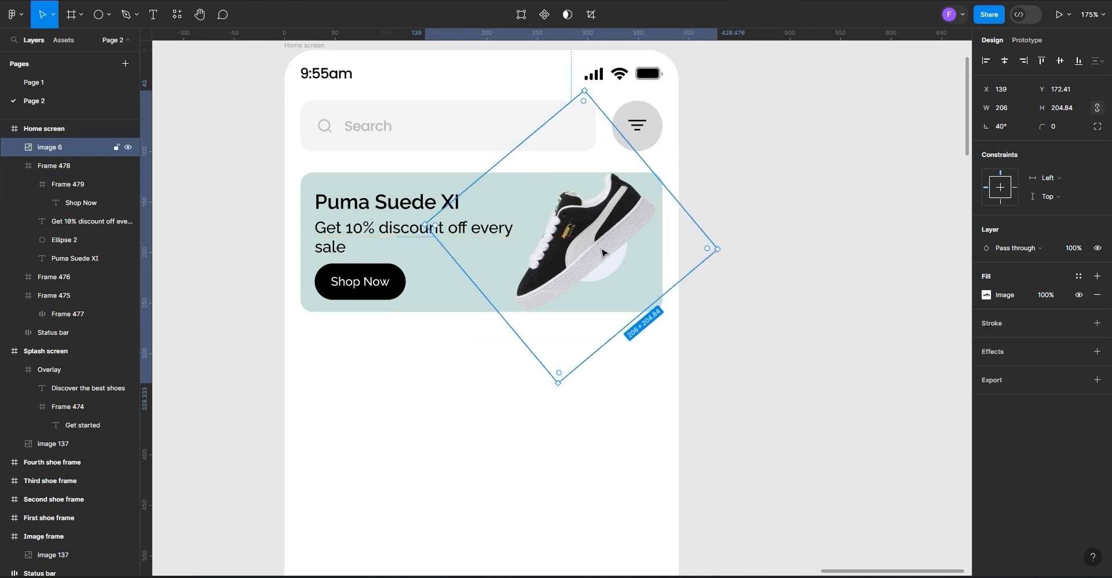
{"action": "left_click", "coordinate": [1060, 67]}
{"action": "key", "text": "ctrl+z"}
Rename the promotional banner's frame to "Notice card"
{"action": "left_click", "coordinate": [371, 203]}
{"action": "double_click", "coordinate": [49, 166]}
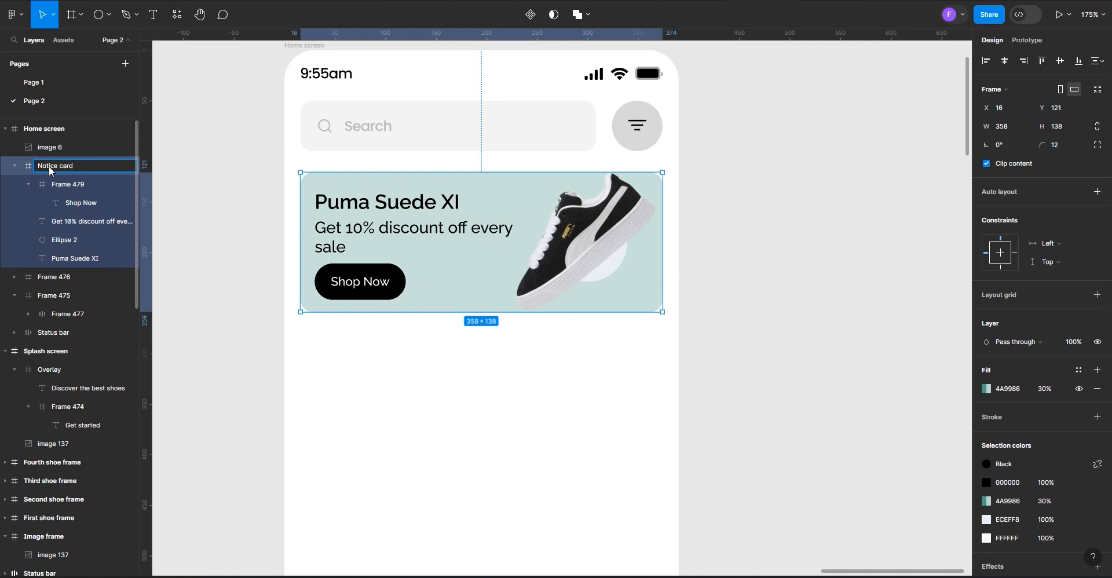
{"action": "left_click", "coordinate": [209, 226]}
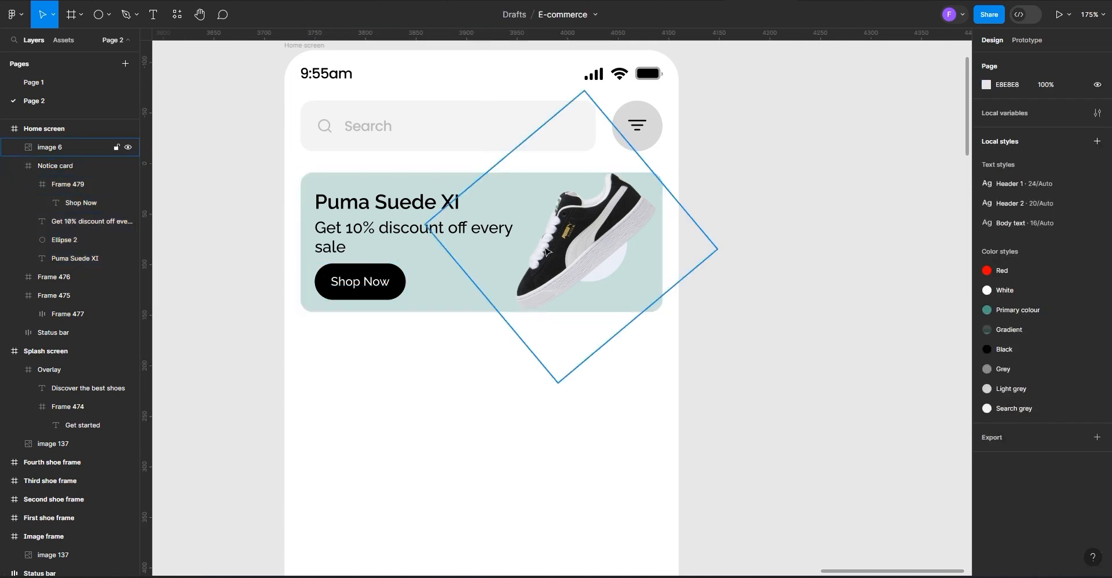
Nest the rotated shoe image inside the Notice card frame and centre it vertically there
{"action": "left_click", "coordinate": [562, 245]}
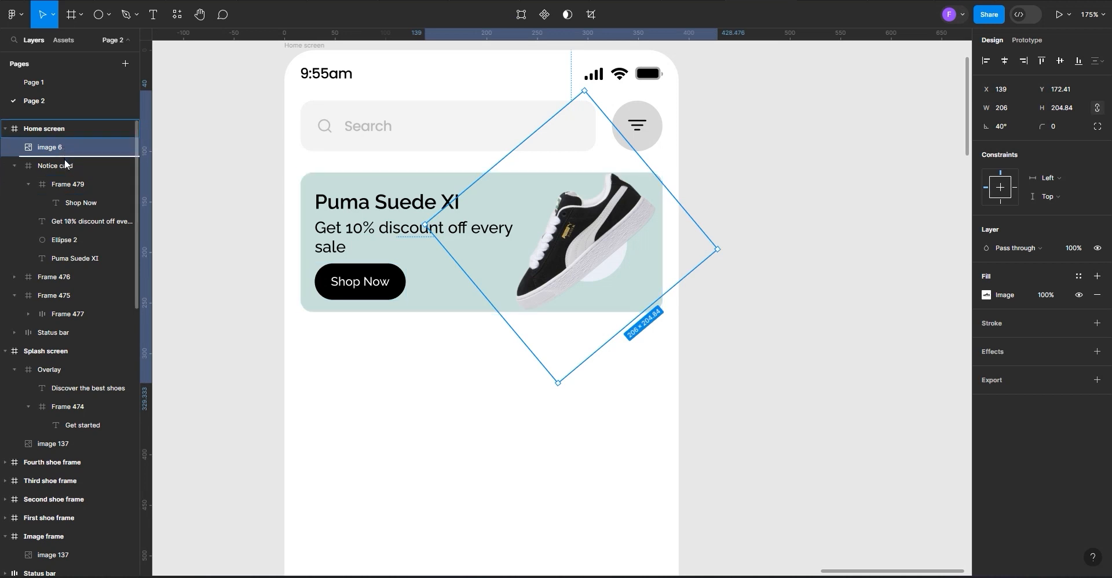
{"action": "left_click_drag", "start_coordinate": [65, 168], "coordinate": [66, 167]}
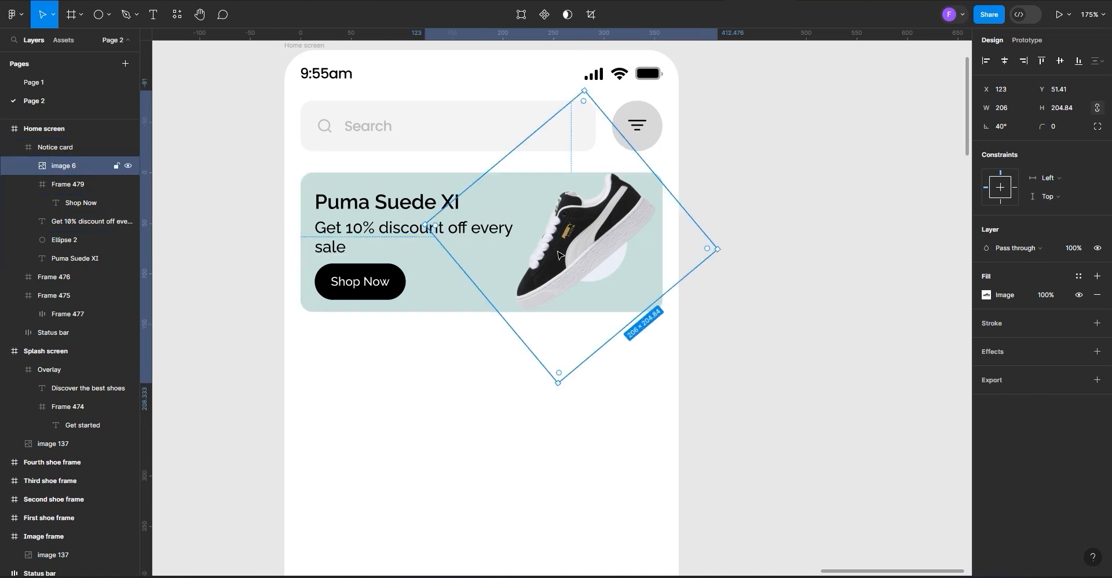
{"action": "left_click", "coordinate": [1060, 61]}
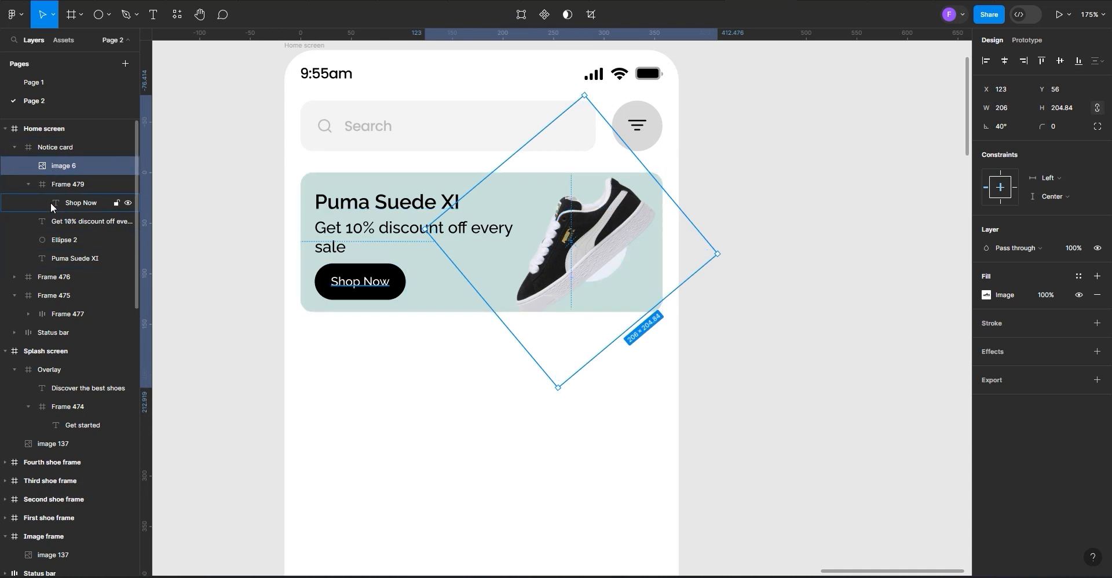
Enlarge the circle behind the shoe to 95 × 95 and centre it vertically in the Notice card
{"action": "left_click", "coordinate": [47, 242]}
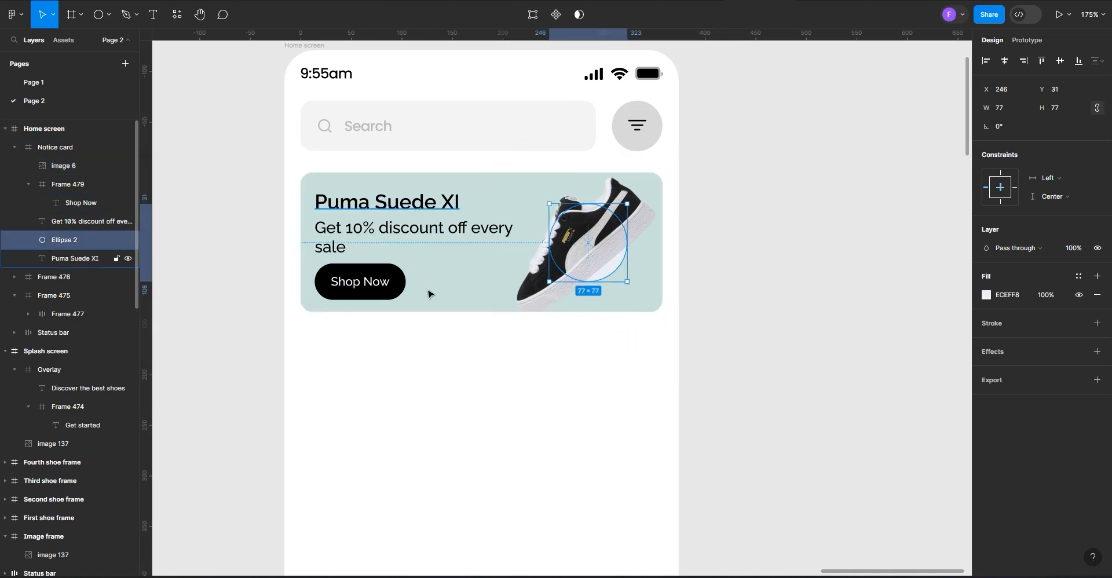
{"action": "left_click_drag", "start_coordinate": [576, 281], "coordinate": [577, 299]}
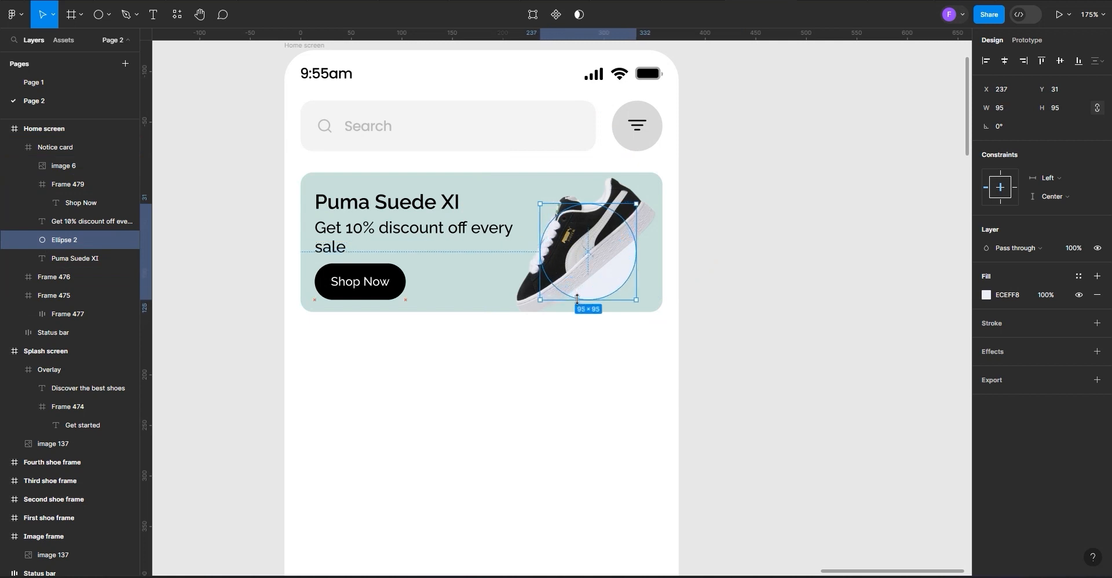
{"action": "left_click_drag", "start_coordinate": [587, 253], "coordinate": [586, 242]}
{"action": "left_click", "coordinate": [1061, 61]}
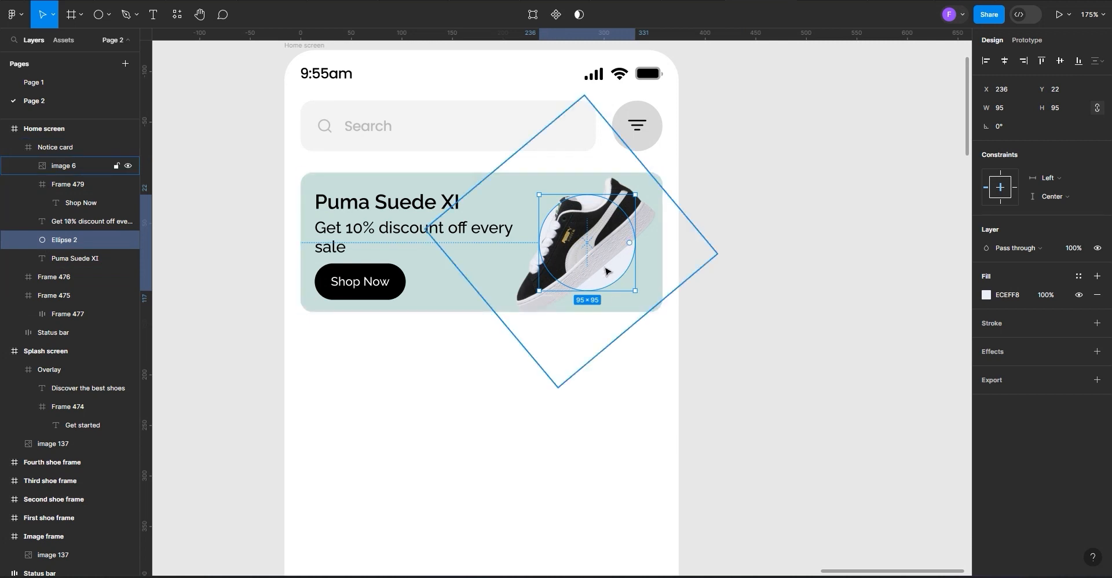
{"action": "left_click", "coordinate": [777, 324]}
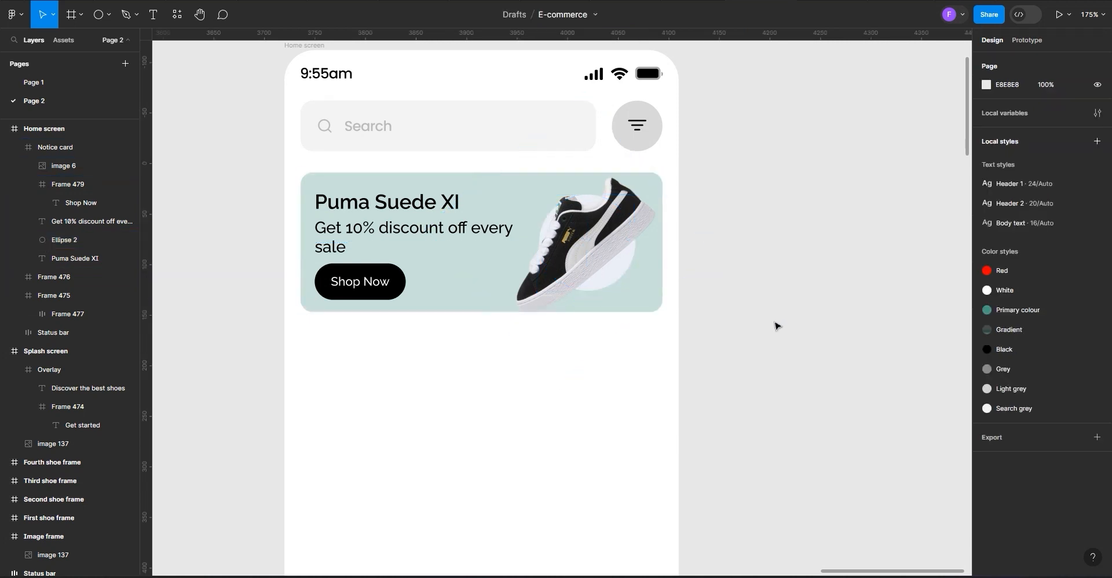
Change the fill of the circle behind the shoe to the pale blue E6EAF8
{"action": "scroll", "coordinate": [775, 327], "scroll_direction": "down", "scroll_amount": 5}
{"action": "scroll", "coordinate": [773, 335], "scroll_direction": "up", "scroll_amount": 4}
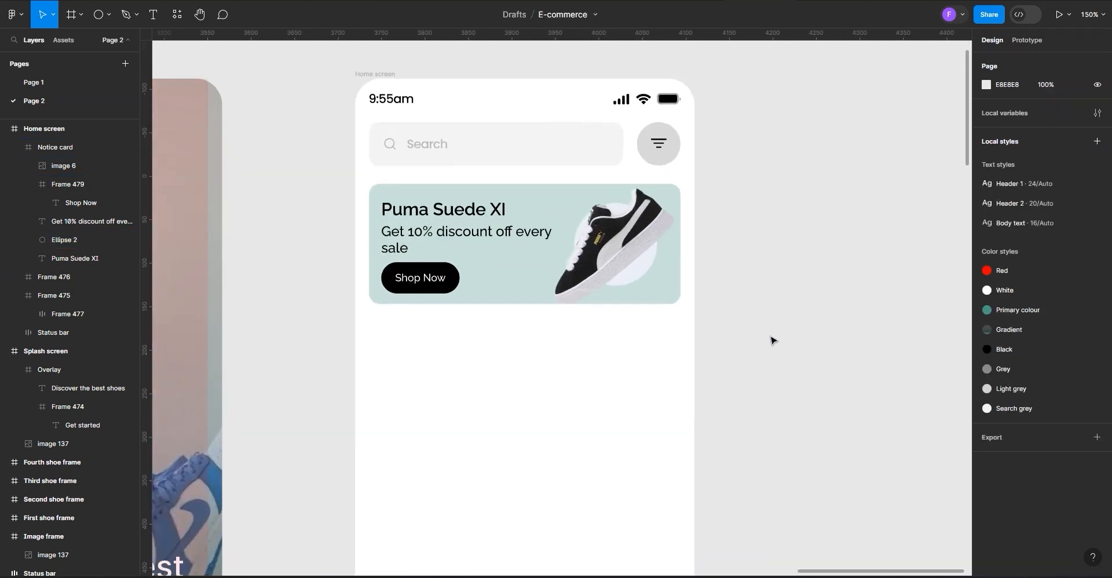
{"action": "double_click", "coordinate": [639, 275]}
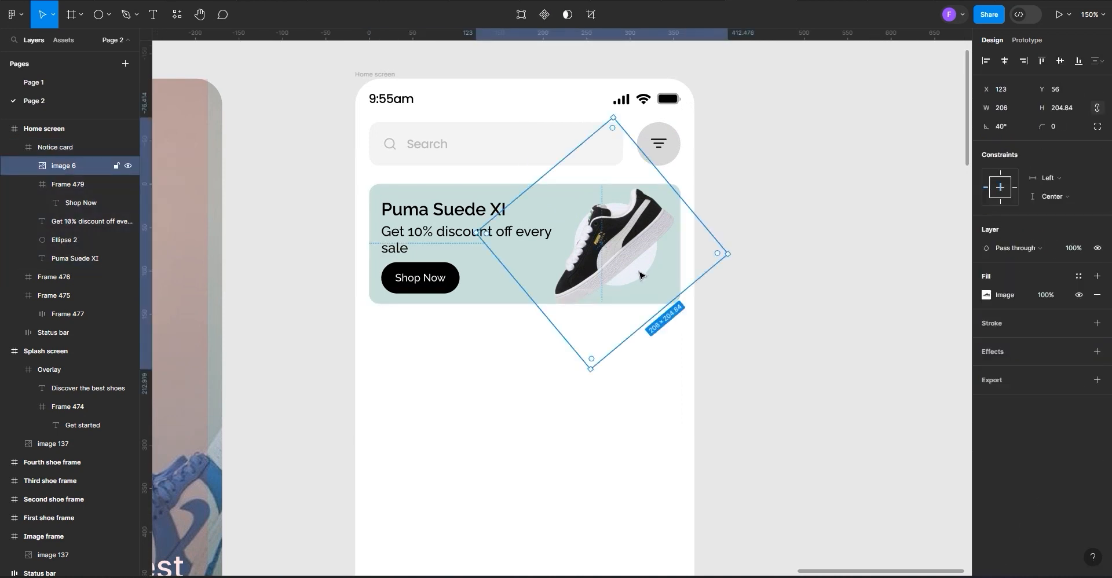
{"action": "left_click", "coordinate": [50, 240]}
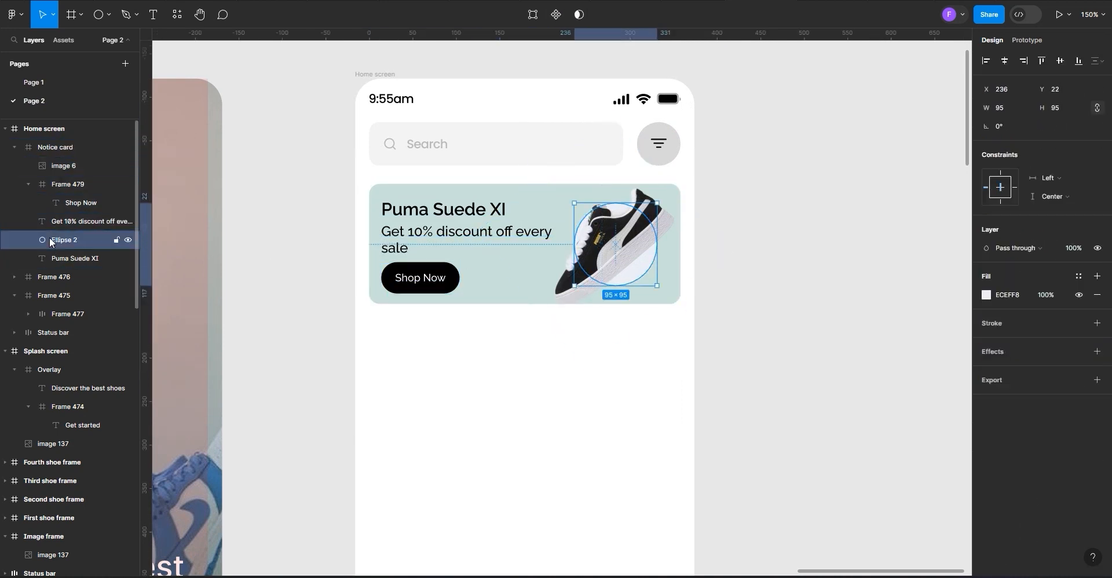
{"action": "left_click", "coordinate": [984, 295]}
{"action": "left_click_drag", "start_coordinate": [841, 283], "coordinate": [844, 284]}
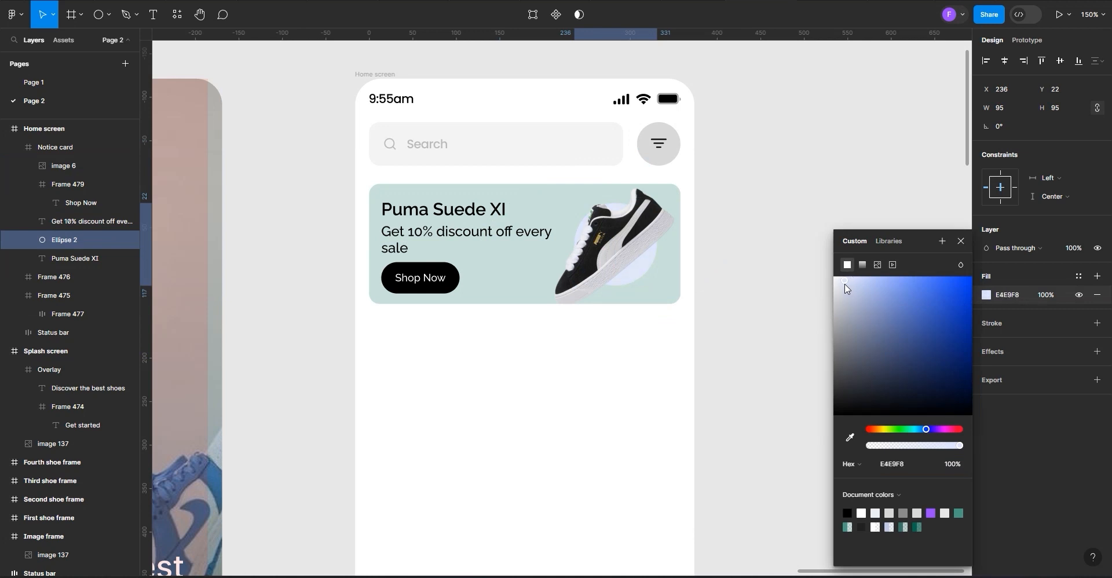
{"action": "left_click", "coordinate": [728, 304]}
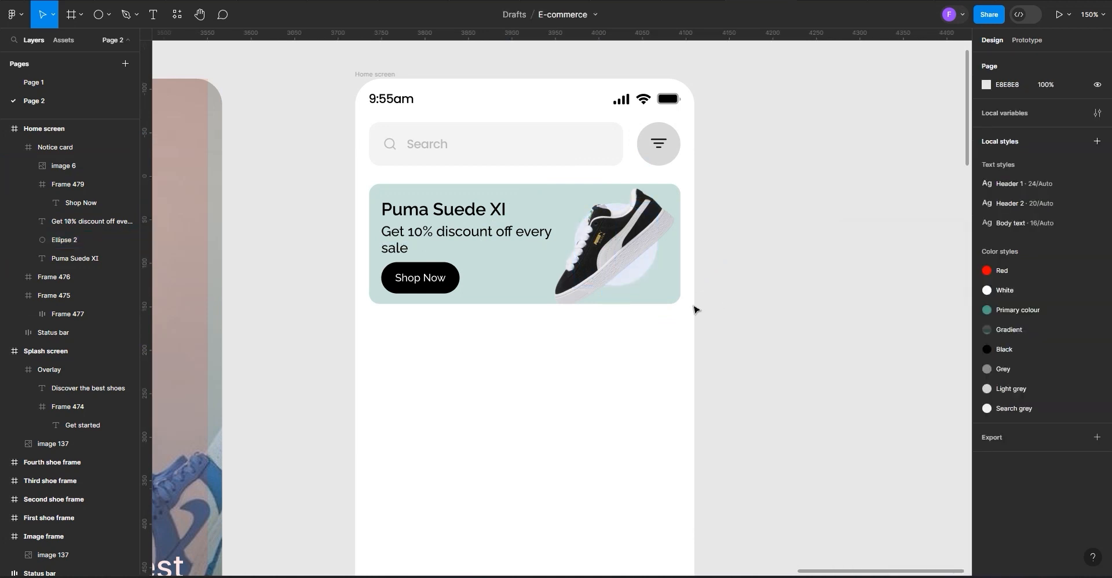
Centre the Notice card horizontally on the home screen
{"action": "scroll", "coordinate": [689, 309], "scroll_direction": "down", "scroll_amount": 5}
{"action": "left_click", "coordinate": [413, 377]}
{"action": "scroll", "coordinate": [625, 429], "scroll_direction": "down", "scroll_amount": 3}
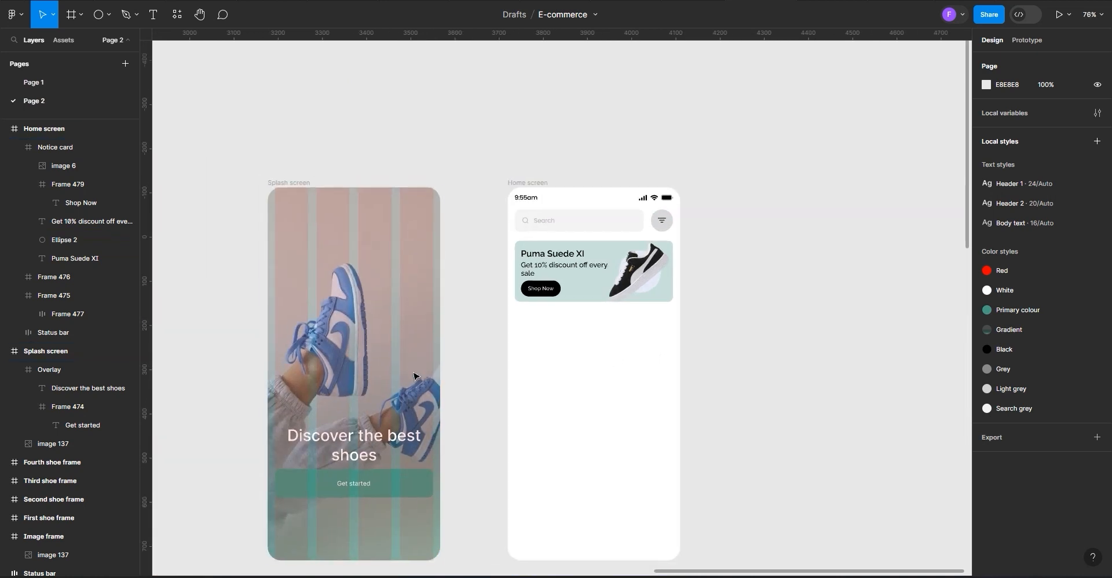
{"action": "scroll", "coordinate": [723, 432], "scroll_direction": "up", "scroll_amount": 3}
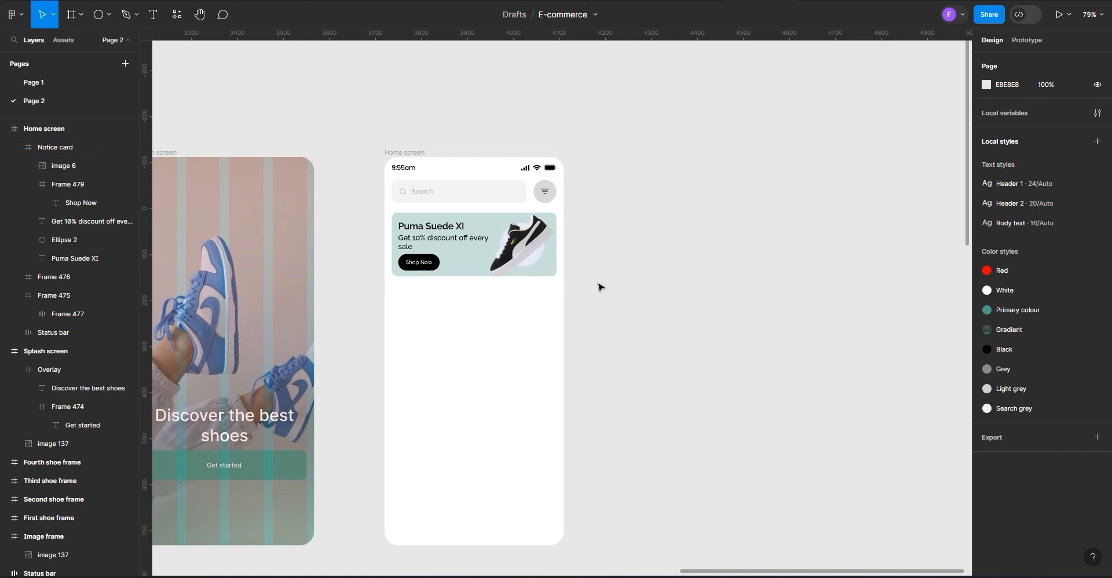
{"action": "left_click", "coordinate": [549, 275]}
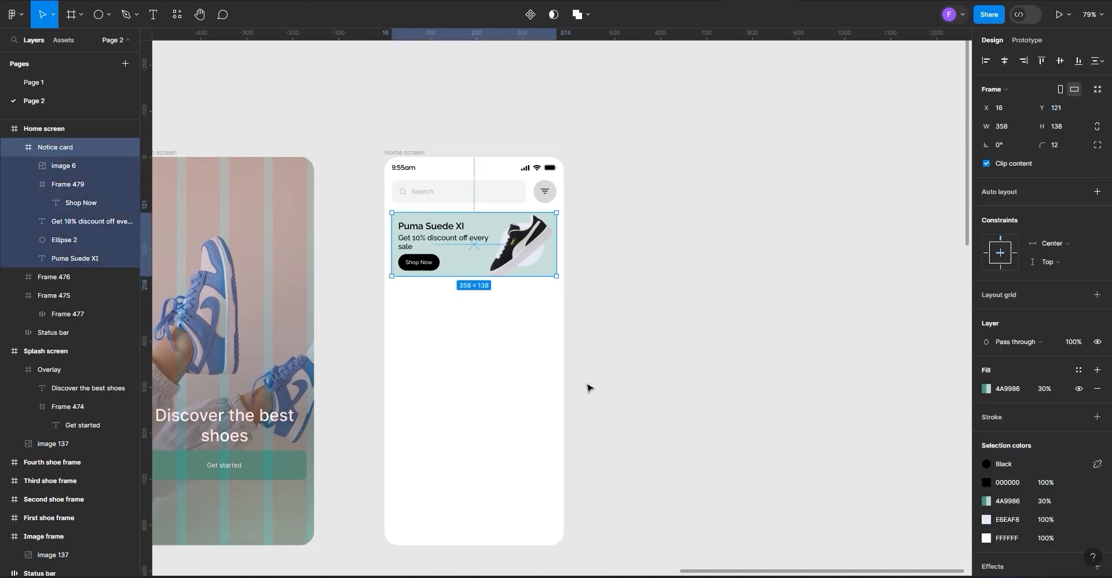
Duplicate the "Shop Now" button below the Notice card and nudge the copy to X 17, Y 282
{"action": "scroll", "coordinate": [587, 387], "scroll_direction": "up", "scroll_amount": 2}
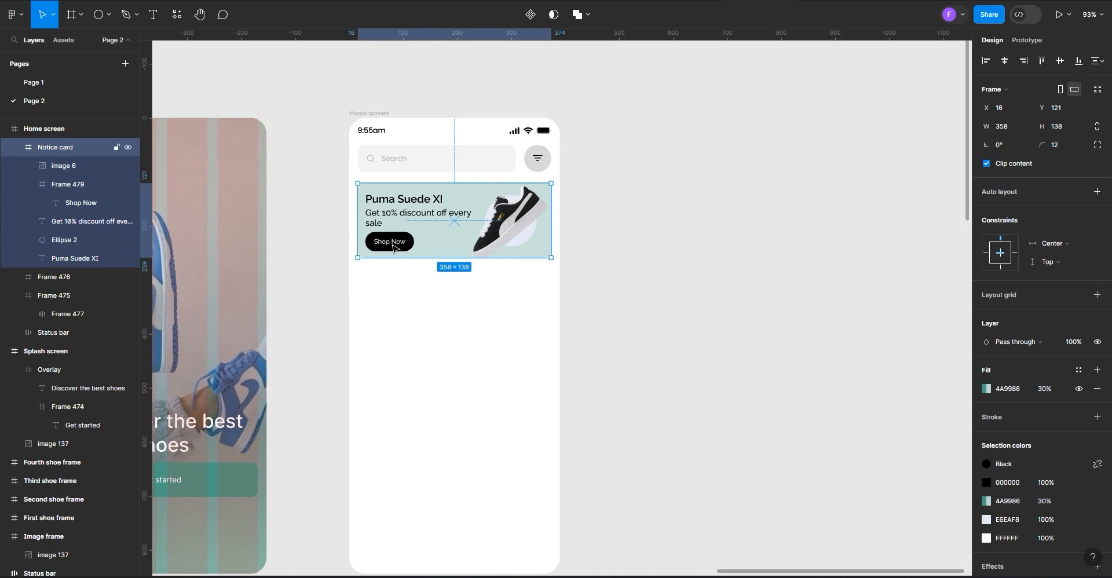
{"action": "double_click", "coordinate": [392, 248]}
{"action": "double_click", "coordinate": [398, 247]}
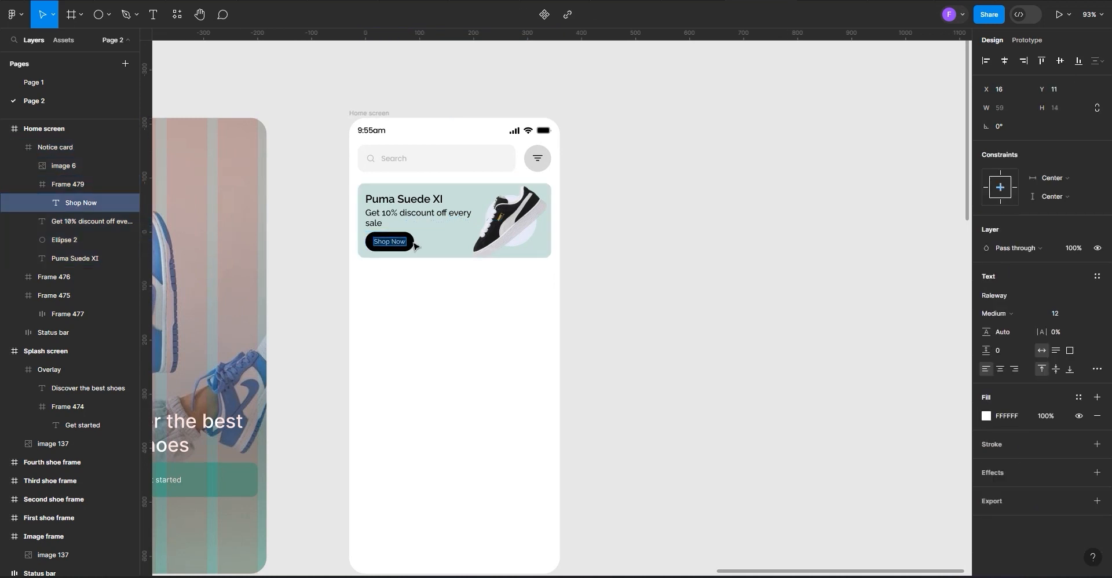
{"action": "key", "text": "Escape"}
{"action": "key", "text": "Escape"}
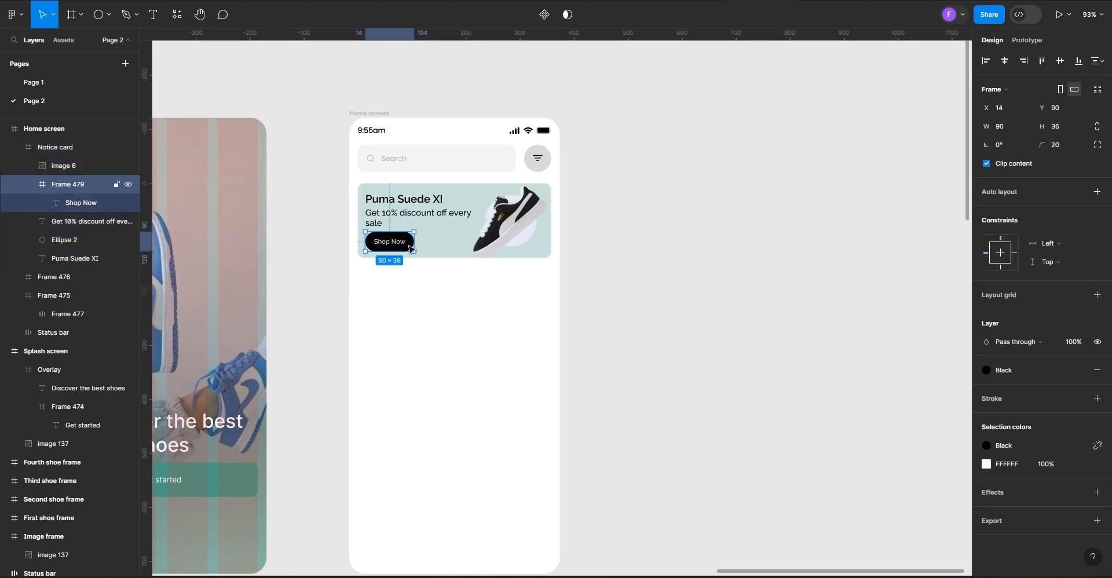
{"action": "left_click_drag", "start_coordinate": [410, 249], "coordinate": [404, 288]}
{"action": "scroll", "coordinate": [404, 289], "scroll_direction": "up", "scroll_amount": 5}
{"action": "key", "text": "Up"}
{"action": "key", "text": "Up"}
{"action": "key", "text": "Up"}
{"action": "key", "text": "Up"}
{"action": "key", "text": "Up"}
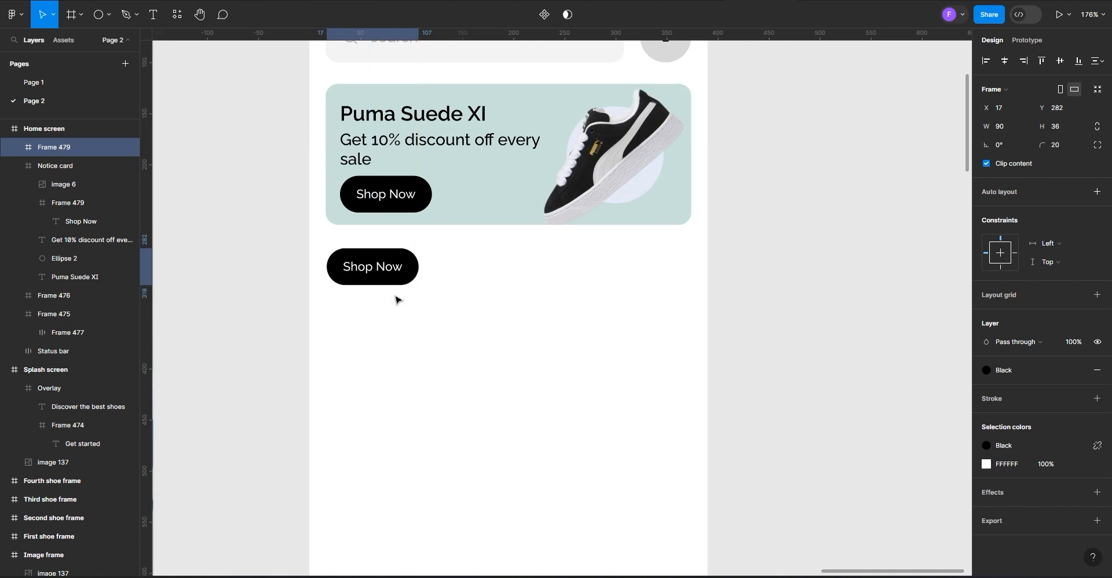
Apply the Primary colour style to the fill of the duplicated button below the card
{"action": "double_click", "coordinate": [386, 277]}
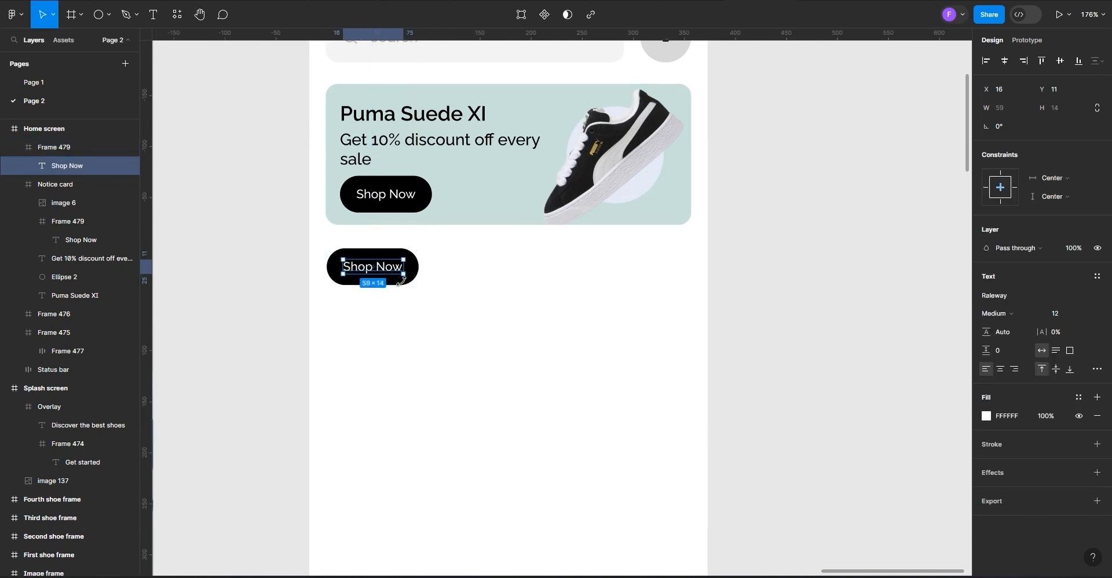
{"action": "left_click", "coordinate": [412, 278]}
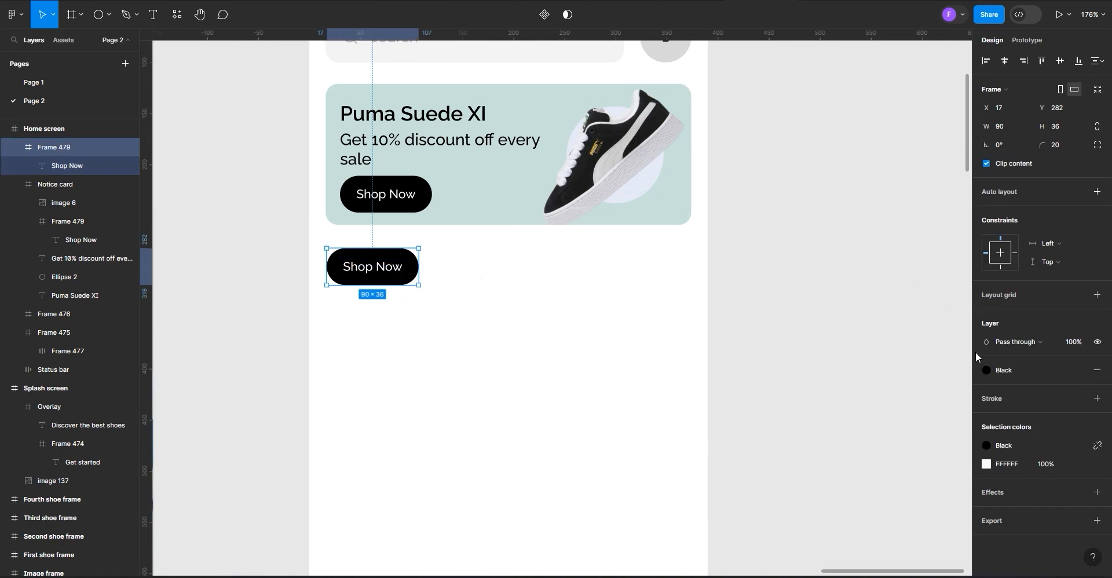
{"action": "left_click", "coordinate": [1079, 370]}
{"action": "left_click", "coordinate": [863, 460]}
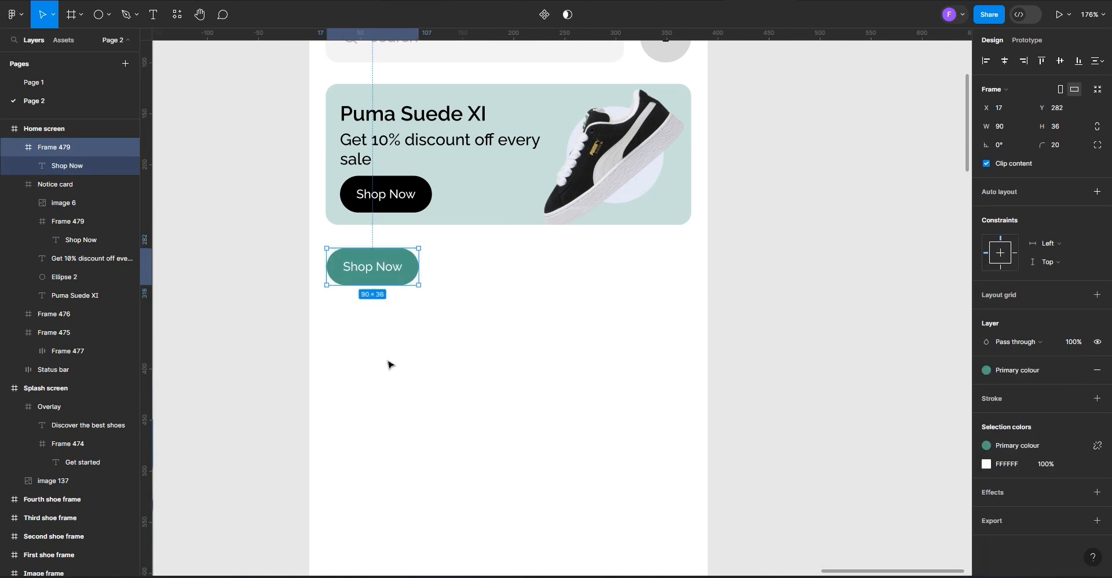
Replace the duplicated button's label with "Nike" and shift the text toward the button's other end
{"action": "double_click", "coordinate": [396, 271]}
{"action": "key", "text": "Return"}
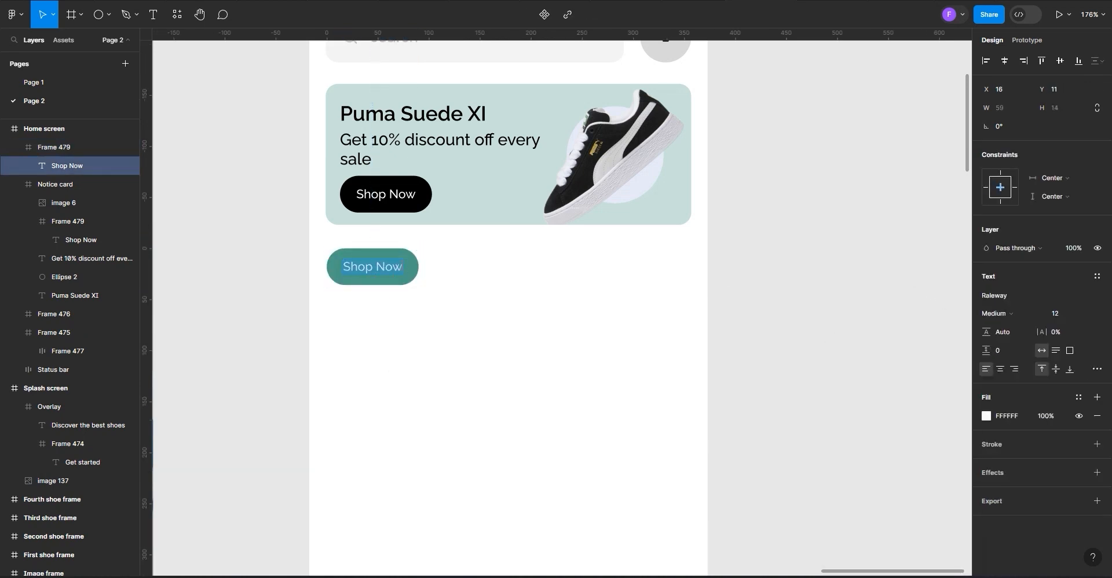
{"action": "key", "text": "BackSpace"}
{"action": "key", "text": "BackSpace"}
{"action": "key", "text": "BackSpace"}
{"action": "key", "text": "BackSpace"}
{"action": "key", "text": "BackSpace"}
{"action": "key", "text": "BackSpace"}
{"action": "key", "text": "BackSpace"}
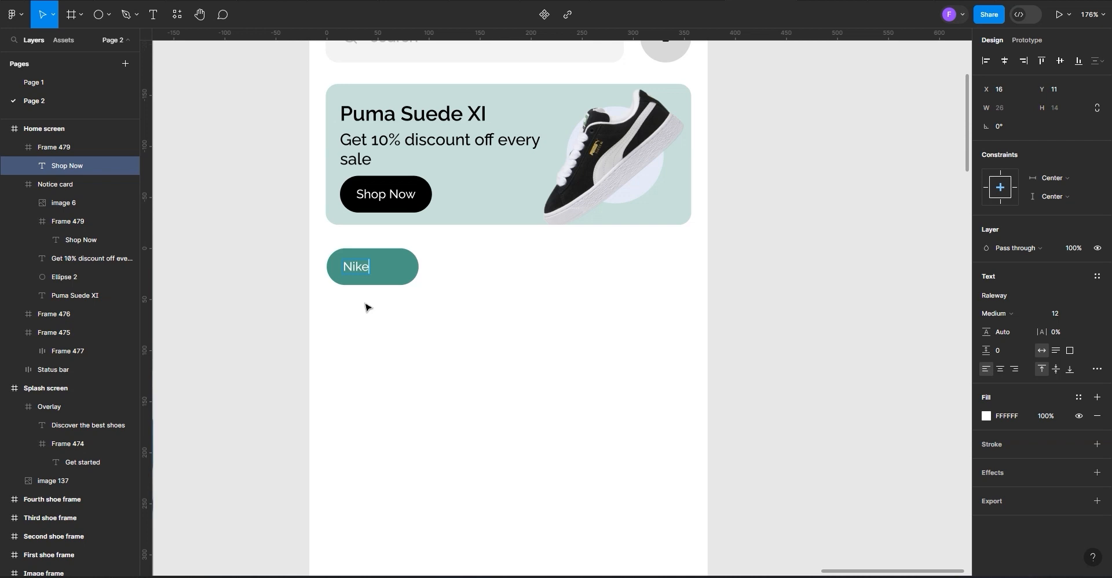
{"action": "key", "text": "Escape"}
{"action": "left_click_drag", "start_coordinate": [358, 269], "coordinate": [382, 270]}
{"action": "left_click", "coordinate": [531, 396]}
Duplicate the Nike, Adidas, Puma and Jordan logos from the icons frame into a row in its empty lower area
{"action": "scroll", "coordinate": [531, 396], "scroll_direction": "down", "scroll_amount": 10}
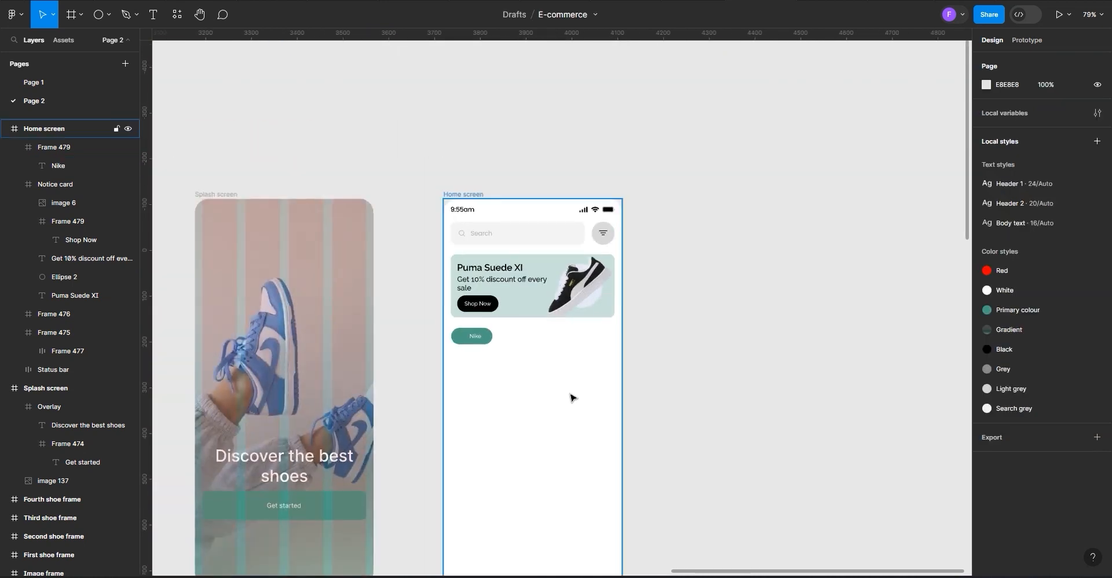
{"action": "scroll", "coordinate": [268, 441], "scroll_direction": "up", "scroll_amount": 10}
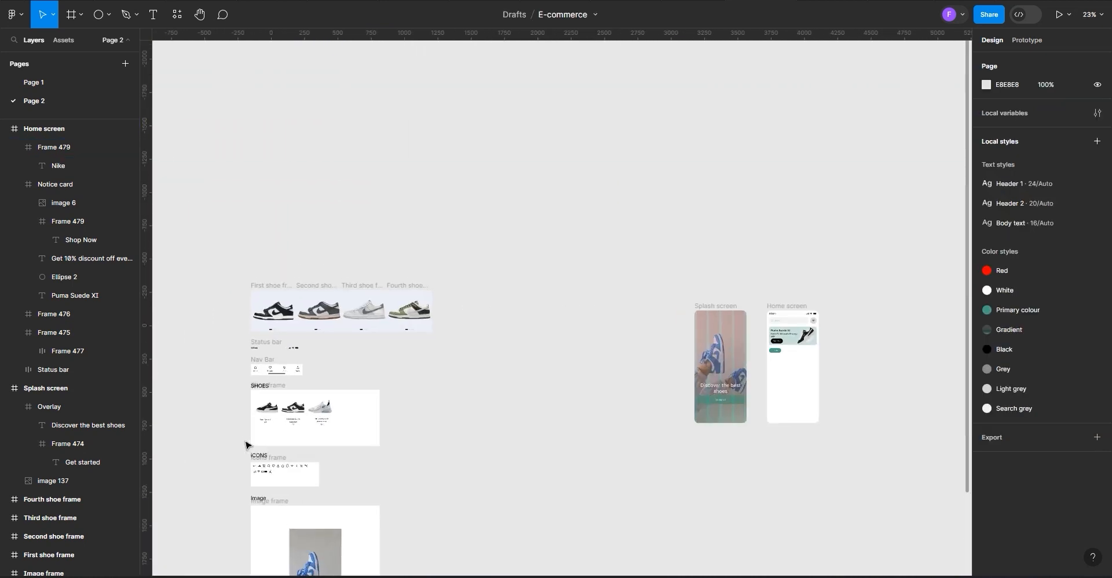
{"action": "scroll", "coordinate": [301, 475], "scroll_direction": "down", "scroll_amount": 1}
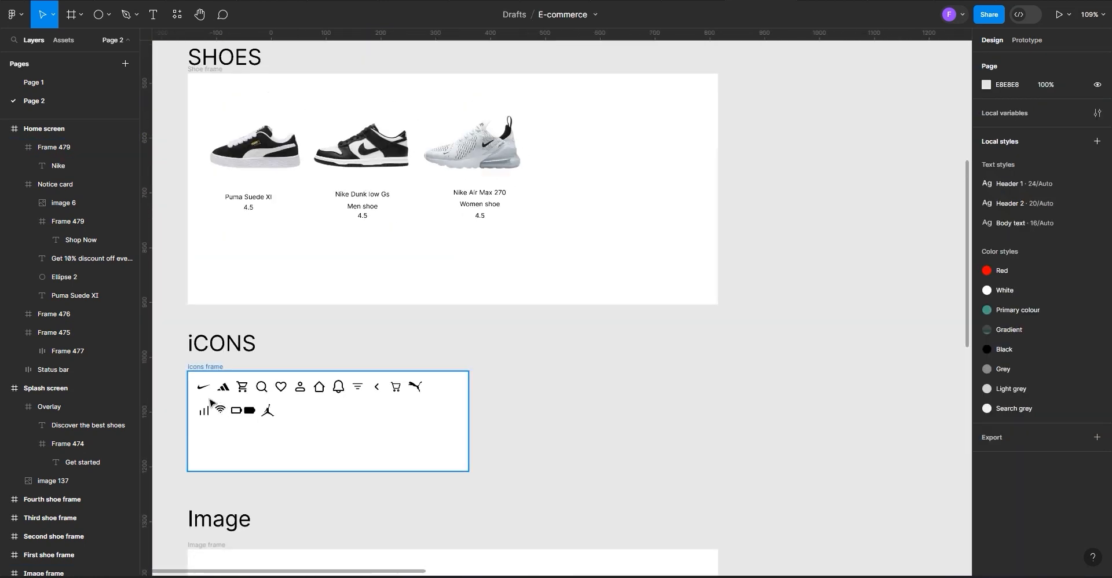
{"action": "left_click", "coordinate": [204, 393]}
{"action": "left_click_drag", "start_coordinate": [204, 394], "coordinate": [294, 445]}
{"action": "left_click", "coordinate": [220, 388]}
{"action": "left_click_drag", "start_coordinate": [220, 388], "coordinate": [312, 442]}
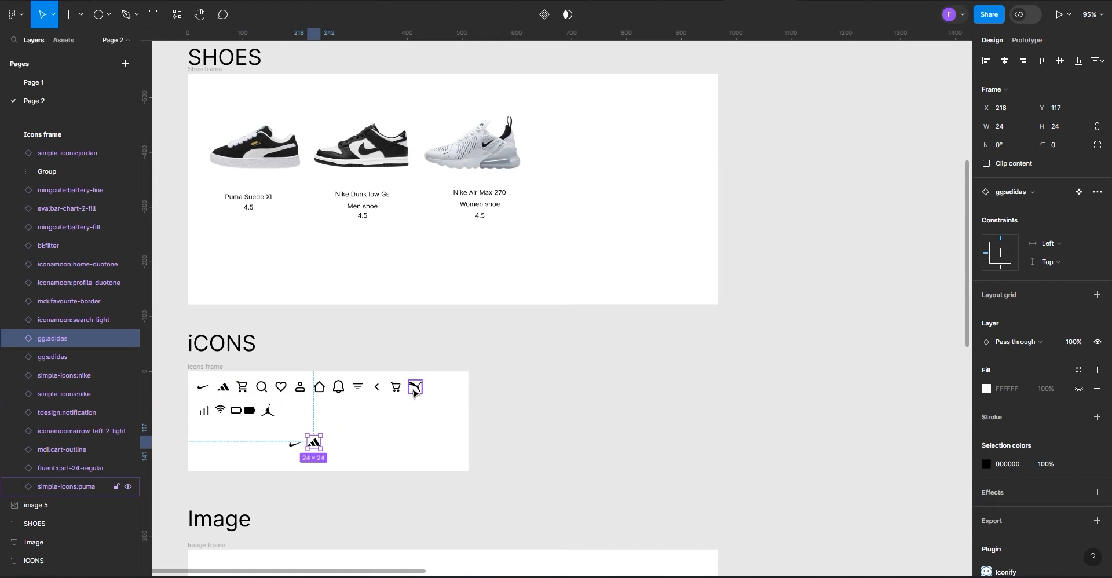
{"action": "left_click", "coordinate": [415, 386]}
{"action": "left_click_drag", "start_coordinate": [414, 387], "coordinate": [331, 444]}
{"action": "left_click", "coordinate": [266, 410]}
{"action": "left_click_drag", "start_coordinate": [266, 409], "coordinate": [351, 441]}
Align the duplicated Nike, Adidas, Puma and Jordan logos in the icons frame on their vertical centres
{"action": "scroll", "coordinate": [313, 456], "scroll_direction": "up", "scroll_amount": 5}
{"action": "scroll", "coordinate": [313, 456], "scroll_direction": "up", "scroll_amount": 4}
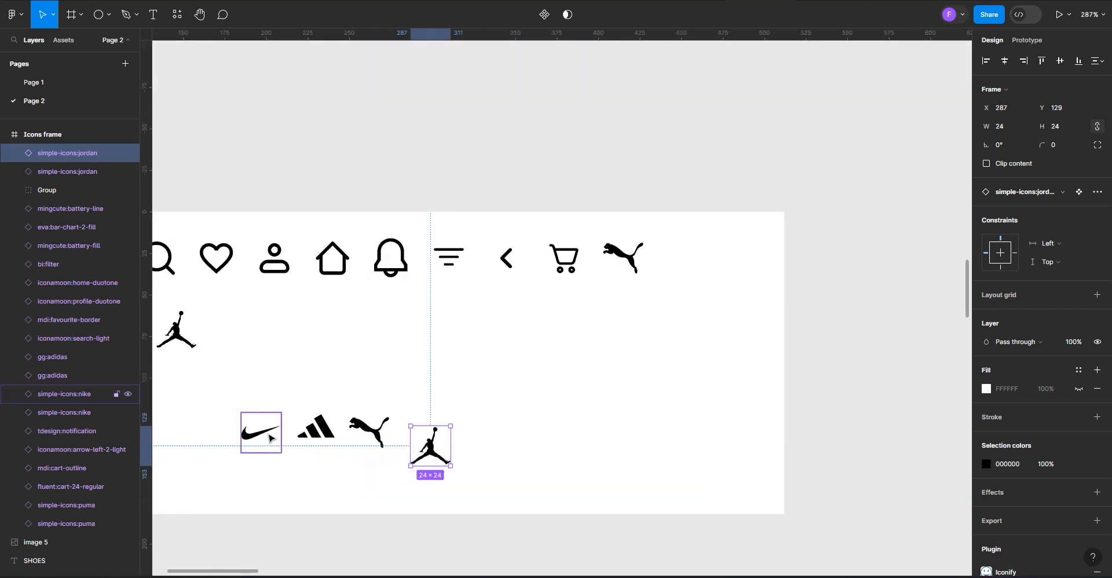
{"action": "left_click", "coordinate": [259, 433]}
{"action": "left_click", "coordinate": [313, 431], "text": "shift"}
{"action": "left_click", "coordinate": [362, 432], "text": "shift"}
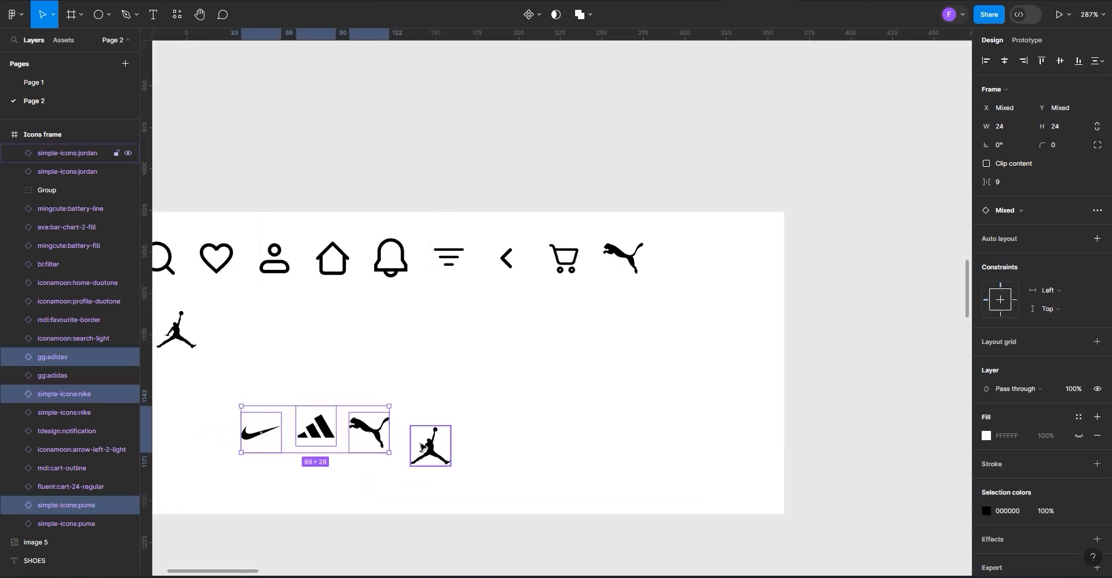
{"action": "left_click", "coordinate": [428, 445], "text": "shift"}
{"action": "left_click", "coordinate": [1060, 61]}
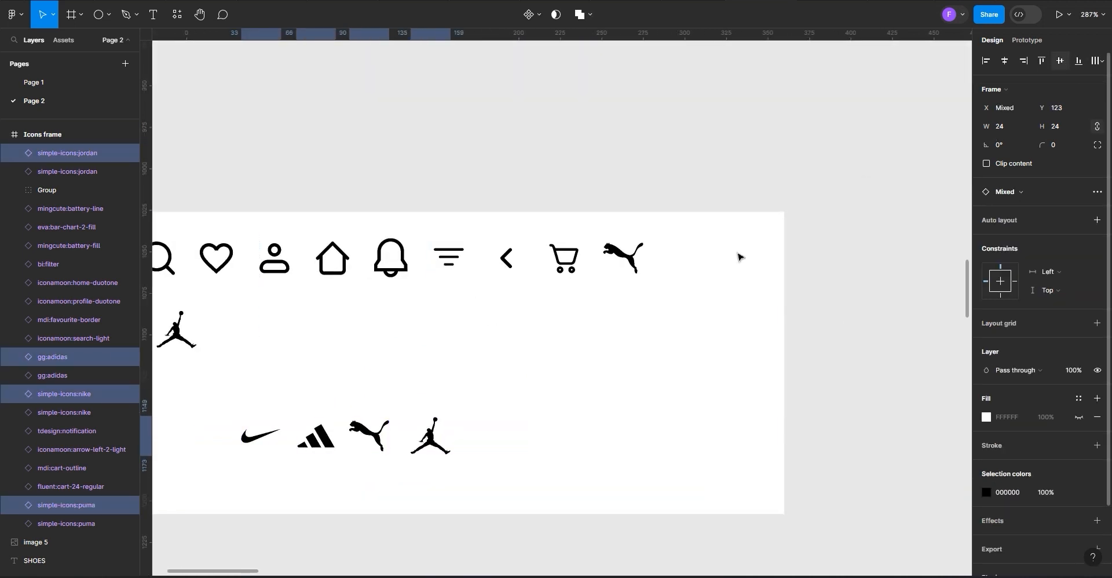
Move the four duplicated brand logos onto the Home screen, just below the Nike button at Y 334
{"action": "scroll", "coordinate": [295, 443], "scroll_direction": "down", "scroll_amount": 6}
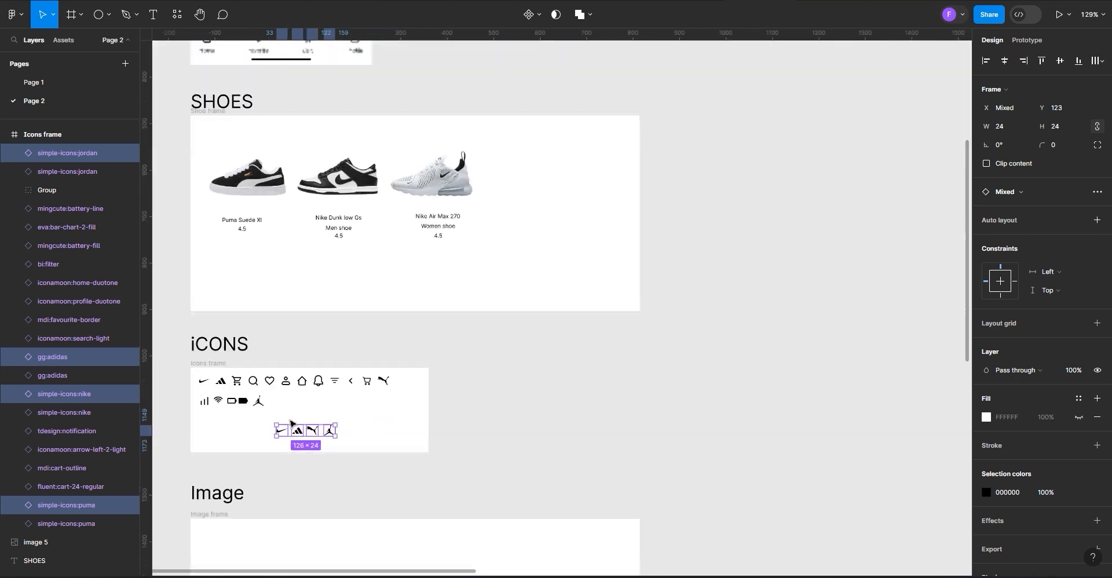
{"action": "left_click_drag", "start_coordinate": [321, 428], "coordinate": [883, 118]}
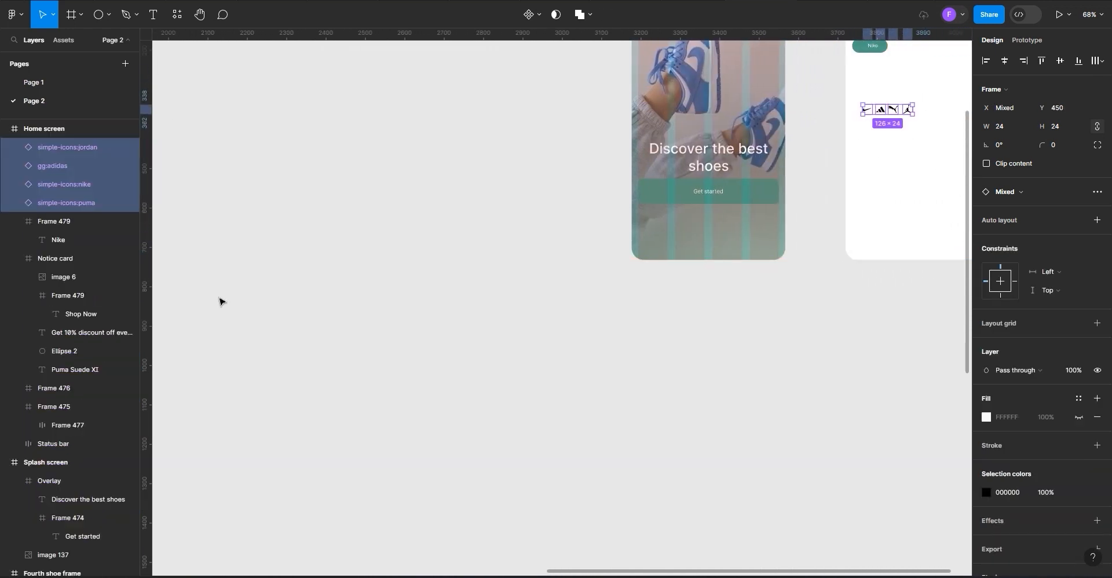
{"action": "scroll", "coordinate": [176, 322], "scroll_direction": "down", "scroll_amount": 6, "text": "ctrl"}
{"action": "scroll", "coordinate": [463, 214], "scroll_direction": "up", "scroll_amount": 7}
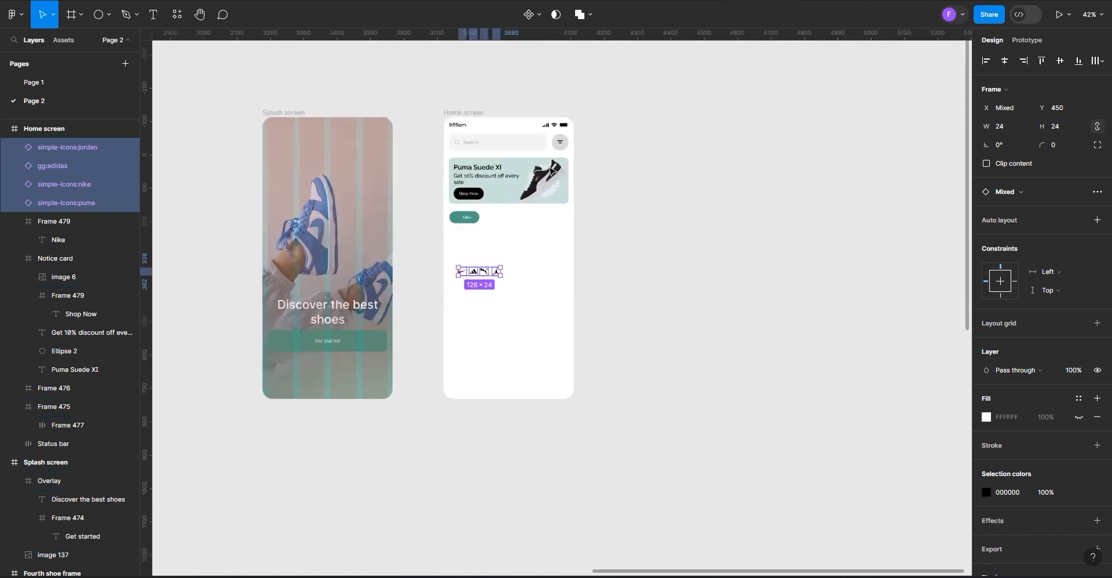
{"action": "scroll", "coordinate": [513, 245], "scroll_direction": "up", "scroll_amount": 5}
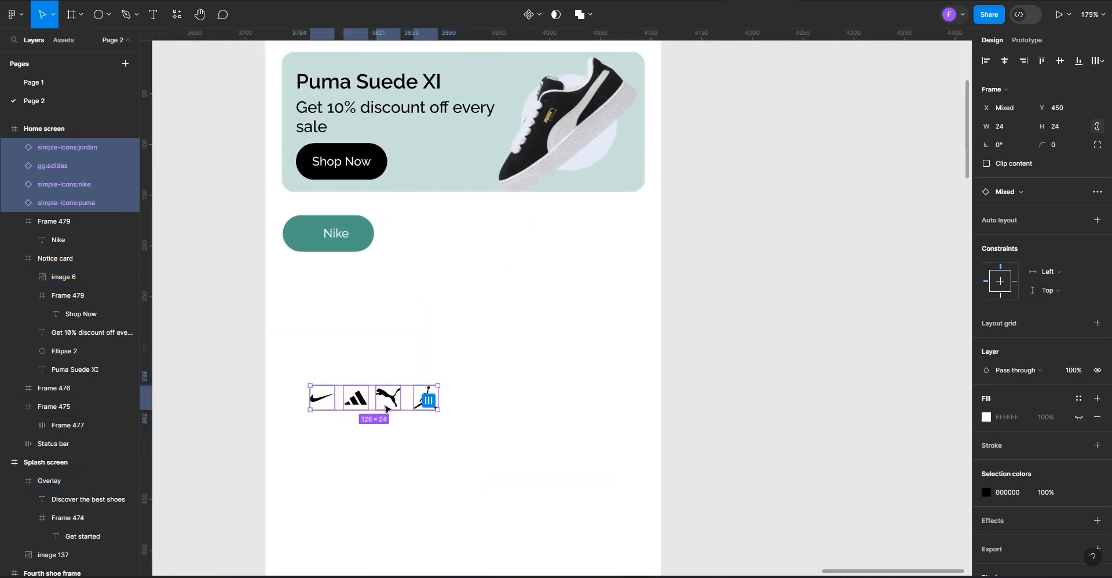
{"action": "left_click_drag", "start_coordinate": [389, 391], "coordinate": [365, 275]}
{"action": "scroll", "coordinate": [341, 290], "scroll_direction": "up", "scroll_amount": 3}
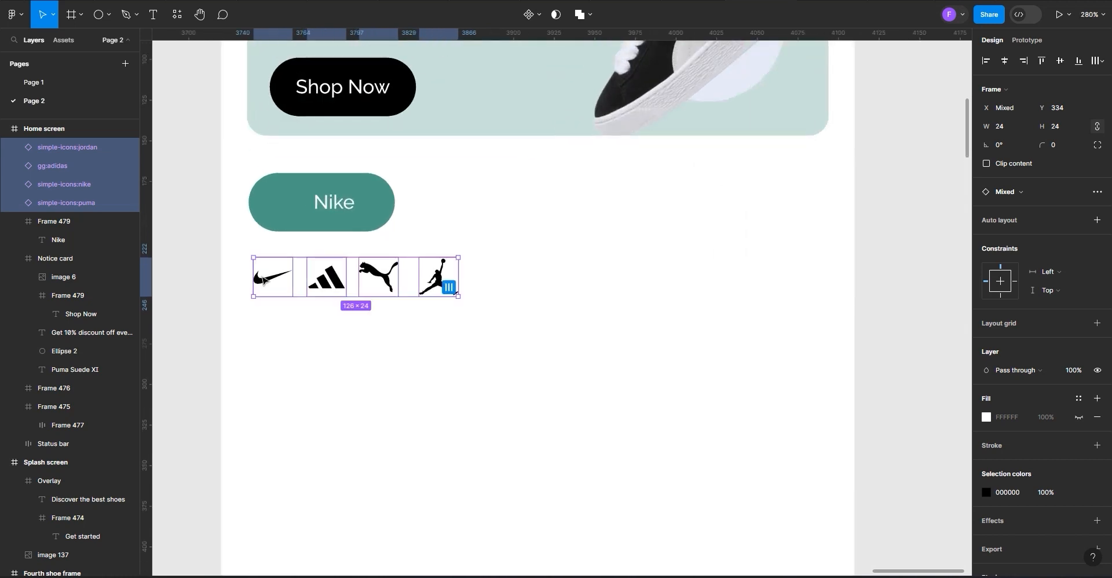
Place the Nike logo inside the Nike button beside its label and combine both in an auto layout
{"action": "left_click", "coordinate": [264, 281]}
{"action": "left_click_drag", "start_coordinate": [264, 281], "coordinate": [281, 203]}
{"action": "left_click", "coordinate": [331, 209], "text": "shift"}
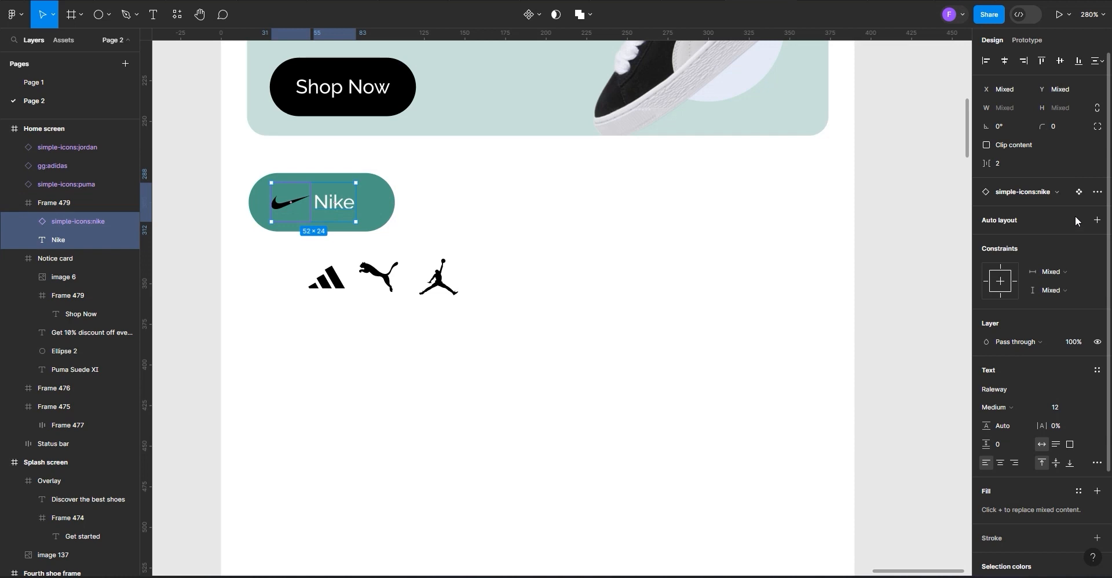
{"action": "left_click", "coordinate": [1096, 220]}
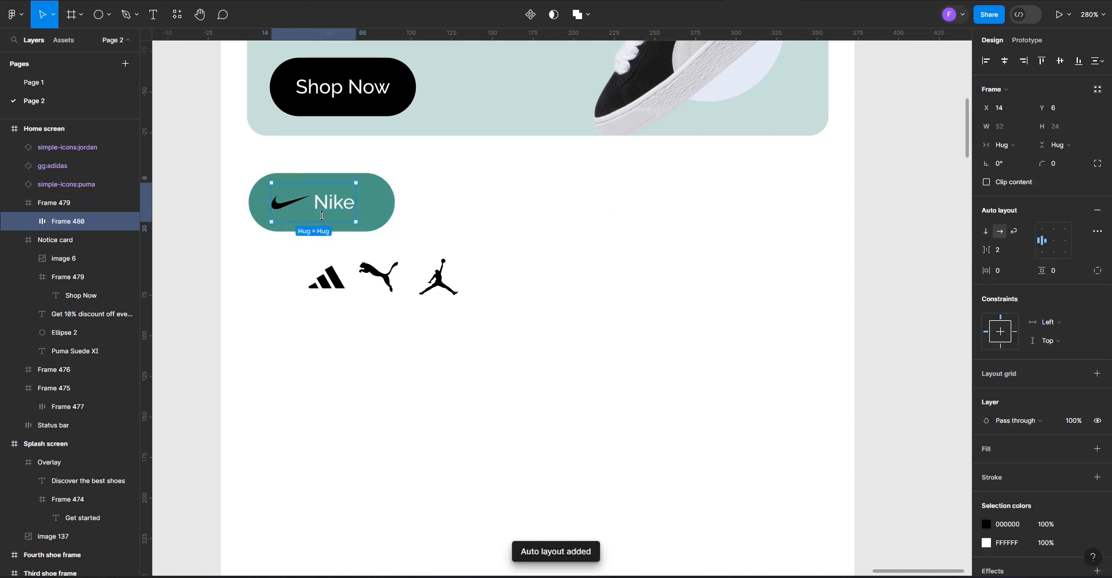
Centre the Nike logo and label group horizontally and vertically within its button
{"action": "left_click_drag", "start_coordinate": [329, 209], "coordinate": [334, 208]}
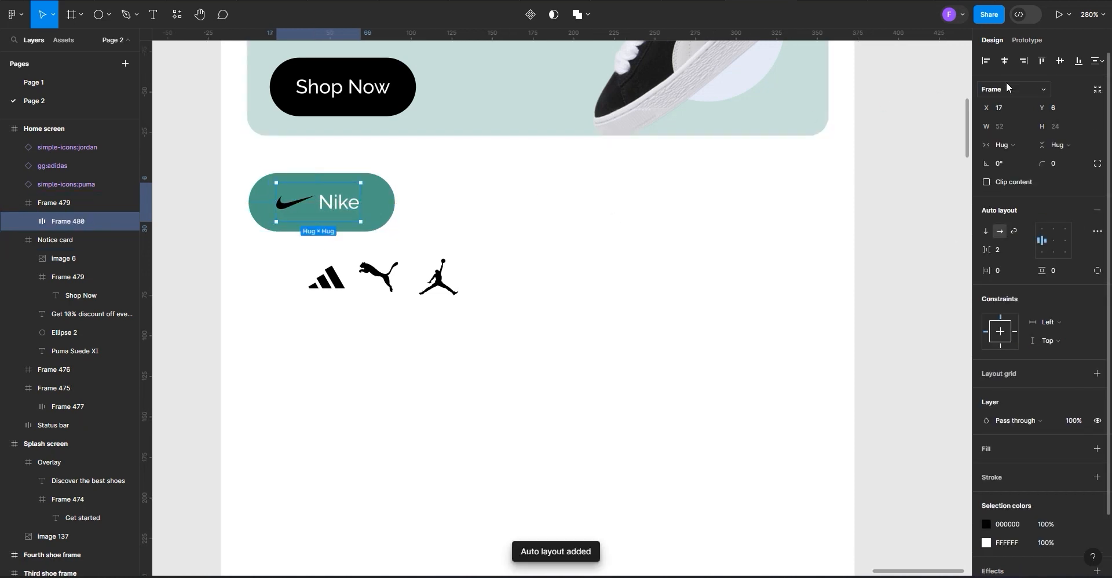
{"action": "left_click", "coordinate": [1004, 61]}
{"action": "left_click", "coordinate": [1061, 61]}
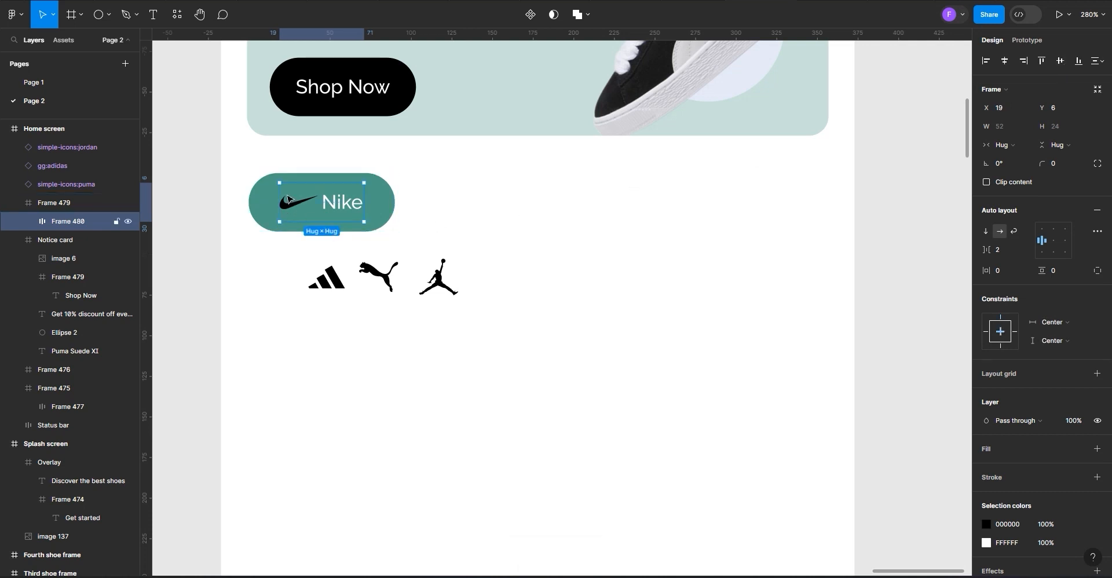
Apply the White colour style to the Nike logo's vector in the button
{"action": "double_click", "coordinate": [295, 212]}
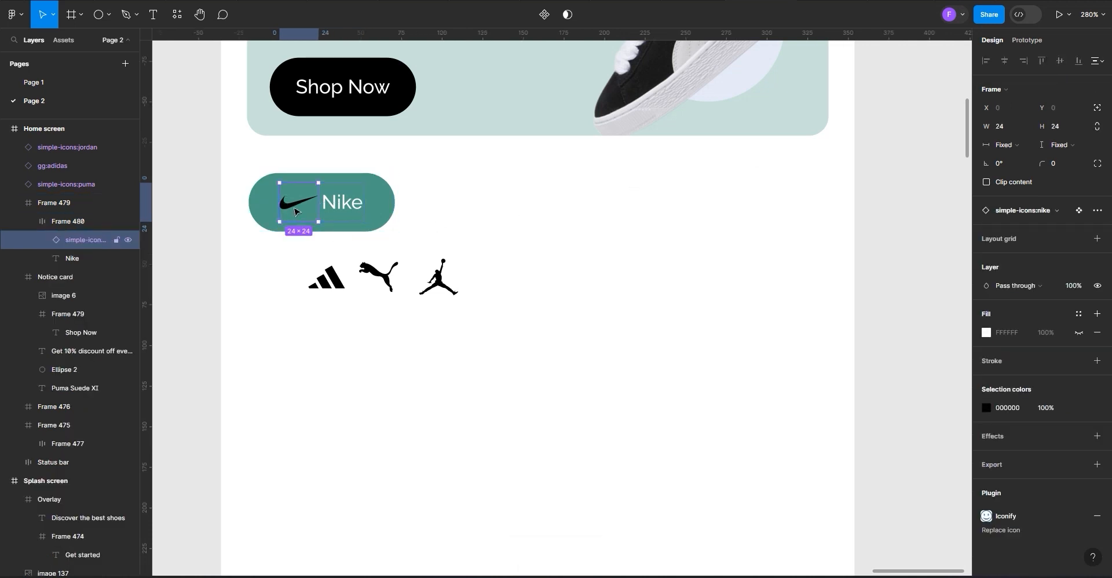
{"action": "double_click", "coordinate": [295, 211]}
{"action": "left_click", "coordinate": [1078, 304]}
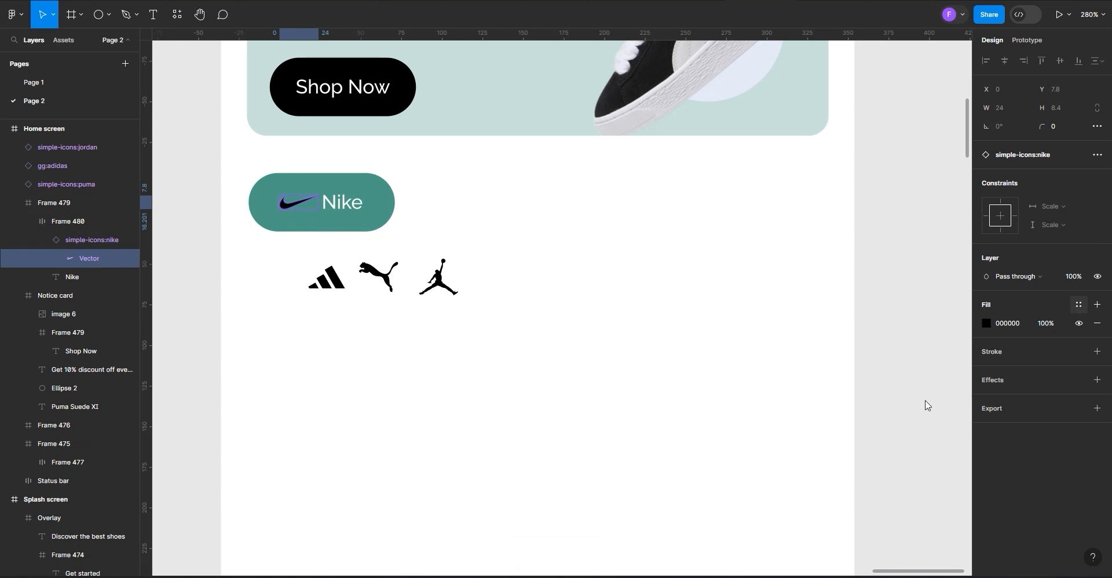
{"action": "left_click", "coordinate": [886, 397]}
{"action": "left_click", "coordinate": [397, 389]}
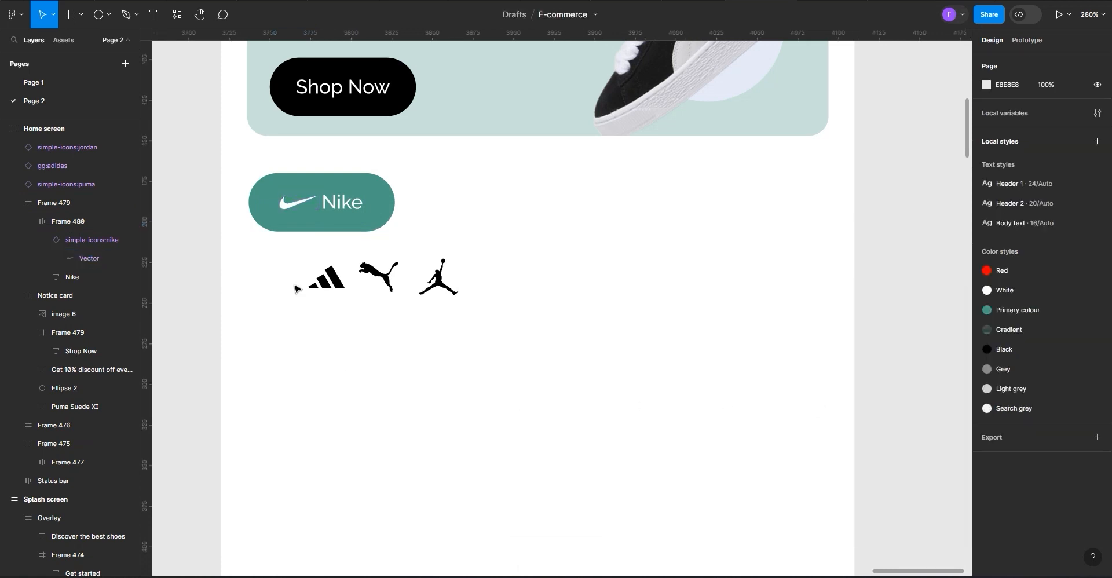
Duplicate the Nike button and place the copy beside it at X 114, Y 282
{"action": "left_click", "coordinate": [326, 204]}
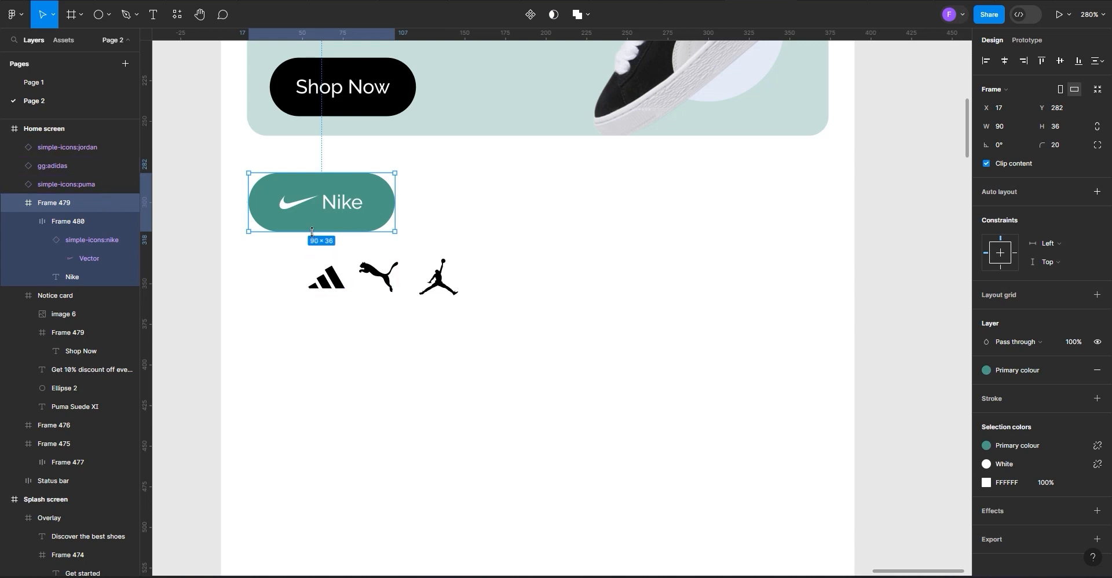
{"action": "left_click", "coordinate": [338, 206]}
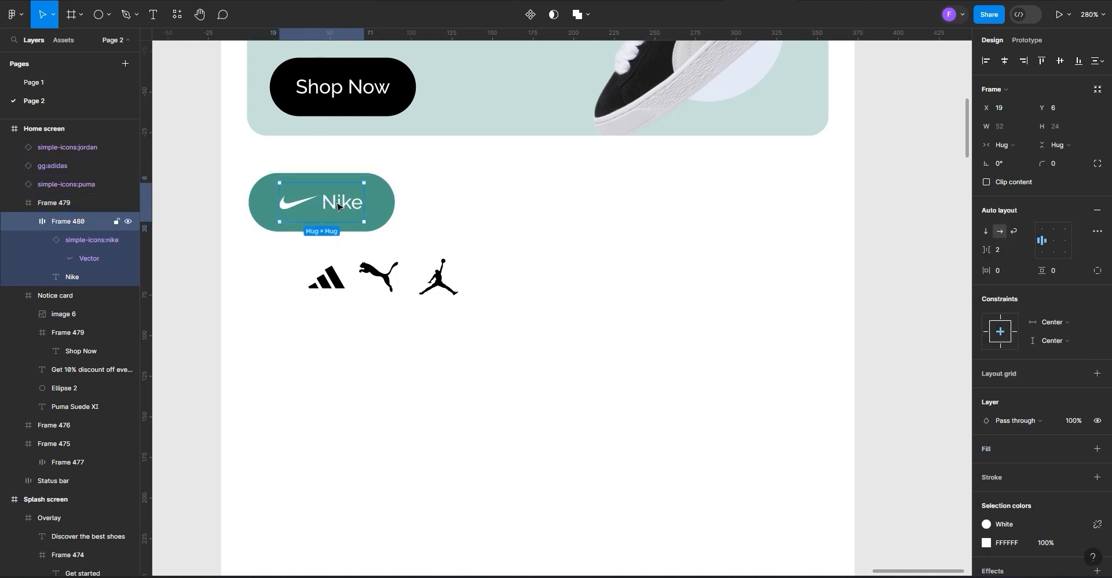
{"action": "left_click", "coordinate": [382, 412]}
{"action": "left_click", "coordinate": [380, 219]}
{"action": "left_click_drag", "start_coordinate": [380, 219], "coordinate": [540, 218]}
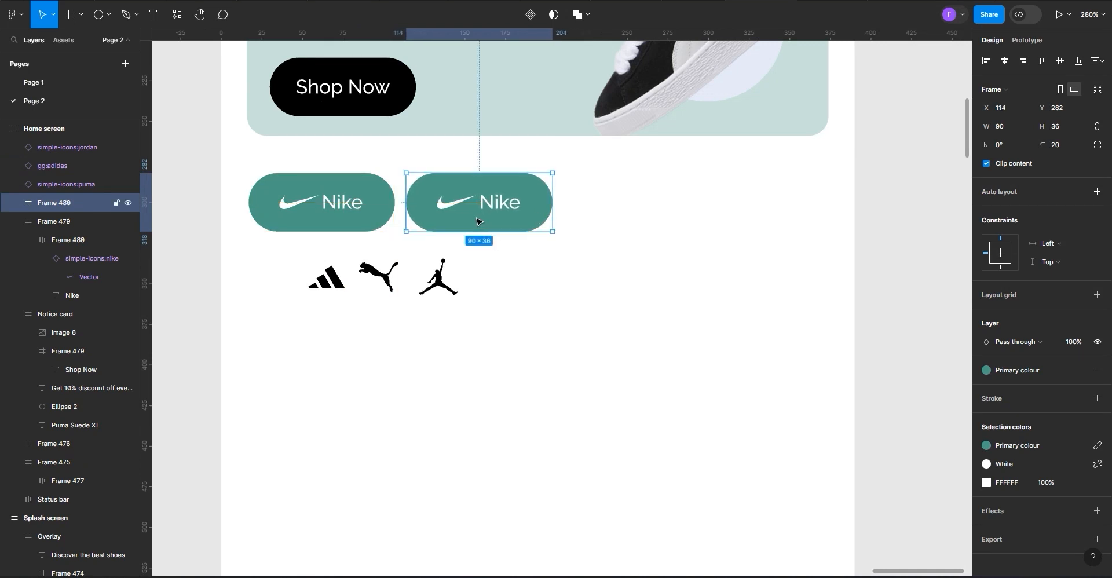
Replace the label of the duplicated Nike button with "Adidas"
{"action": "double_click", "coordinate": [507, 210]}
{"action": "double_click", "coordinate": [509, 209]}
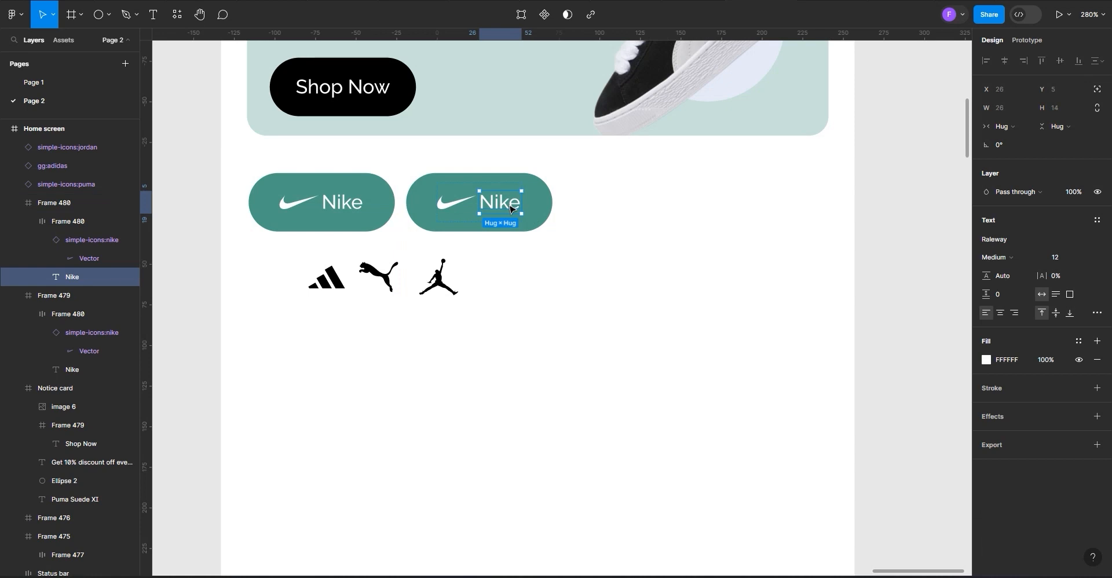
{"action": "double_click", "coordinate": [510, 210]}
{"action": "left_click", "coordinate": [519, 205]}
{"action": "key", "text": "BackSpace"}
{"action": "key", "text": "BackSpace"}
{"action": "key", "text": "BackSpace"}
{"action": "key", "text": "BackSpace"}
{"action": "type", "text": "Adida"}
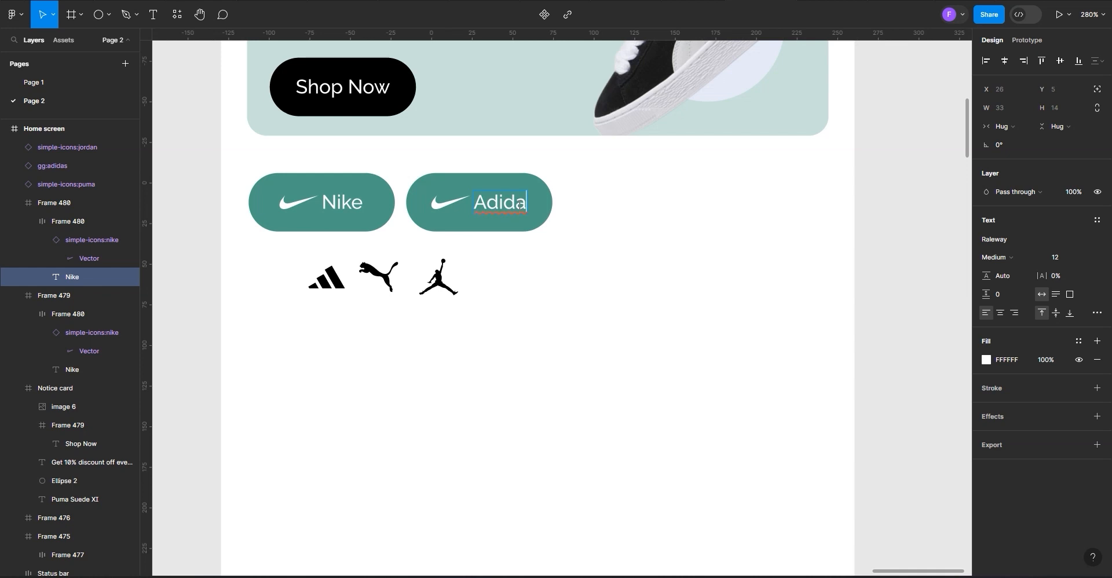
{"action": "type", "text": "s"}
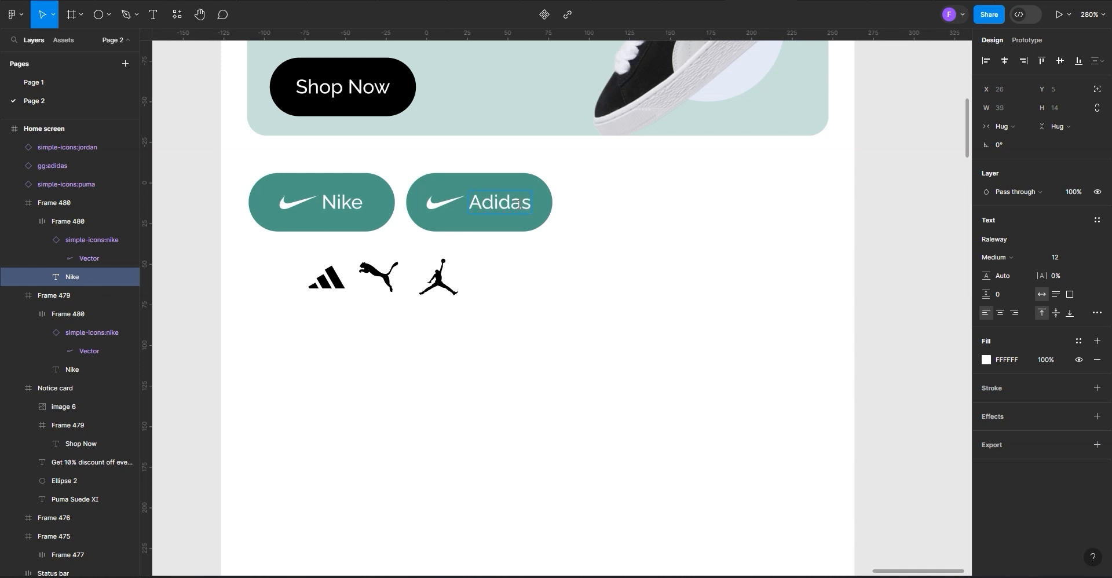
Copy the black Adidas logo and paste it to replace the Nike logo in the Adidas button
{"action": "left_click", "coordinate": [328, 291]}
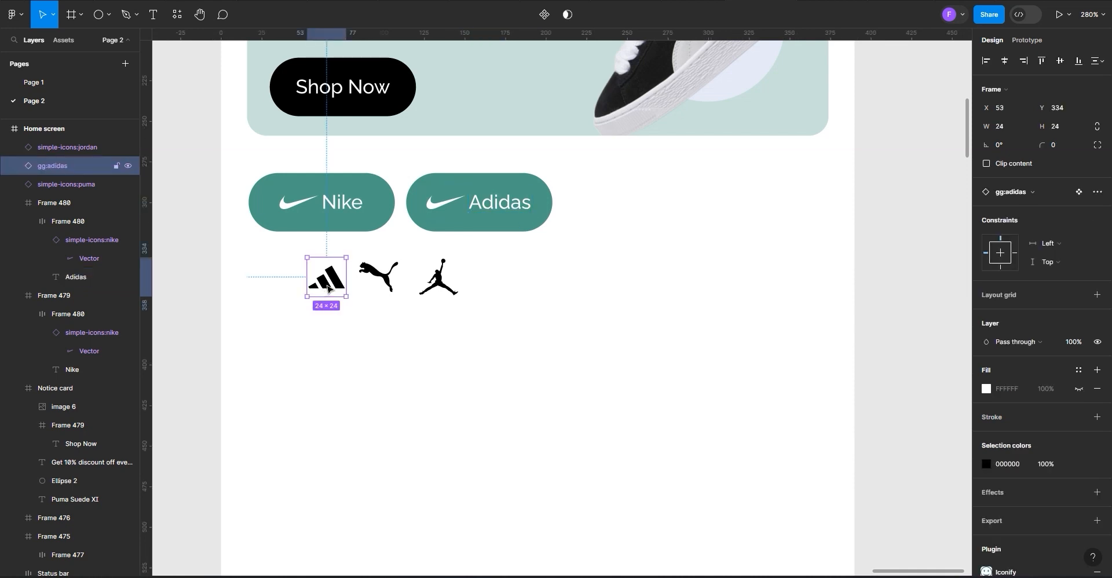
{"action": "left_click", "coordinate": [332, 300]}
{"action": "right_click", "coordinate": [324, 279]}
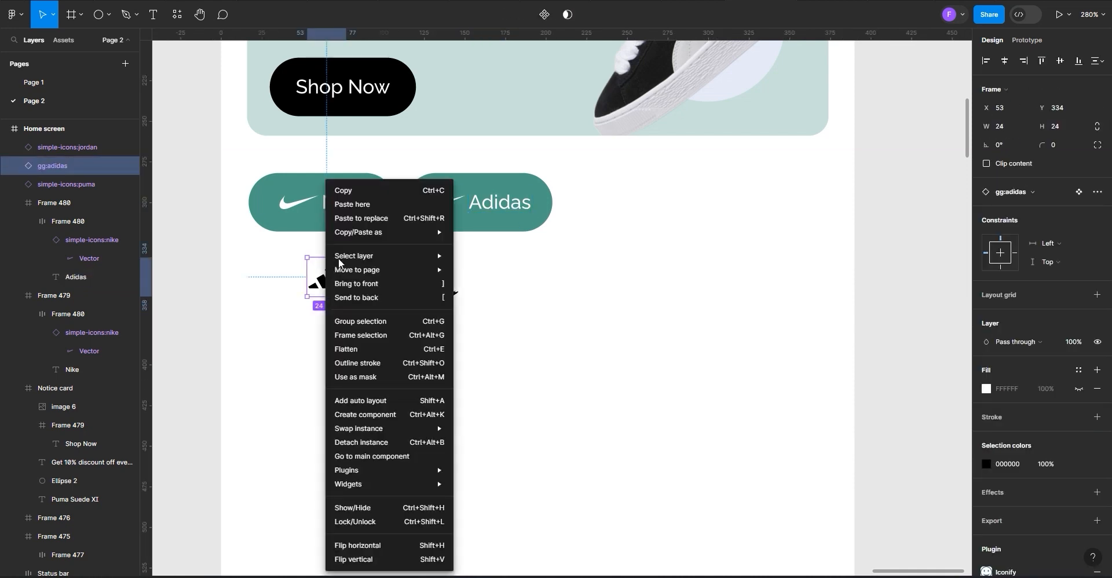
{"action": "left_click", "coordinate": [354, 193]}
{"action": "left_click", "coordinate": [434, 201]}
{"action": "double_click", "coordinate": [436, 202]}
{"action": "double_click", "coordinate": [441, 204]}
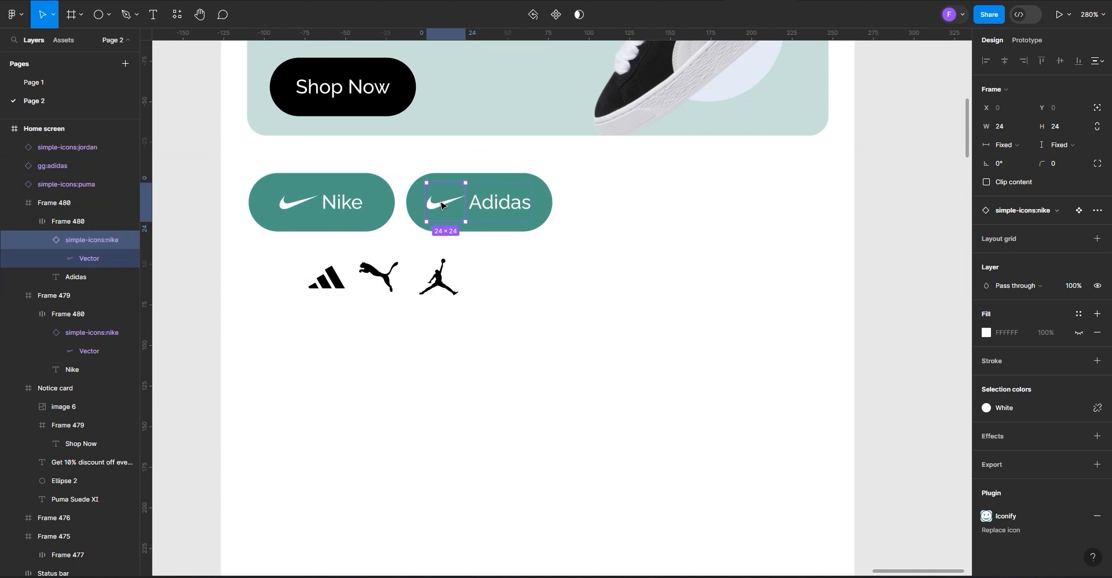
{"action": "right_click", "coordinate": [441, 204]}
{"action": "left_click", "coordinate": [468, 204]}
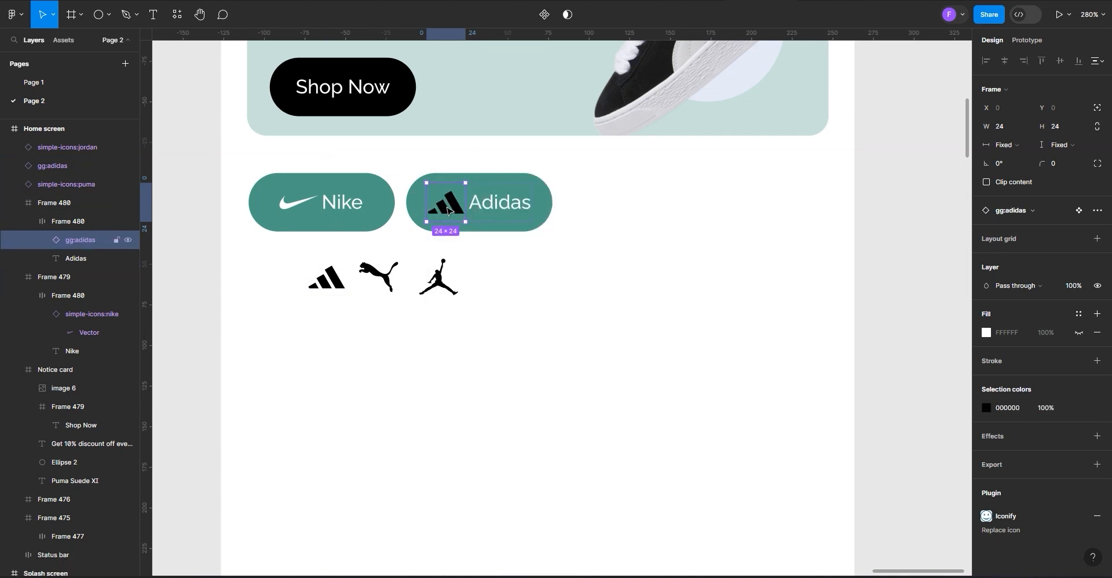
Apply the White colour style to the Adidas logo's vector in its button
{"action": "double_click", "coordinate": [447, 210]}
{"action": "left_click", "coordinate": [1078, 305]}
{"action": "left_click", "coordinate": [880, 400]}
Apply the Light grey colour style to the Adidas button's fill
{"action": "left_click", "coordinate": [524, 219]}
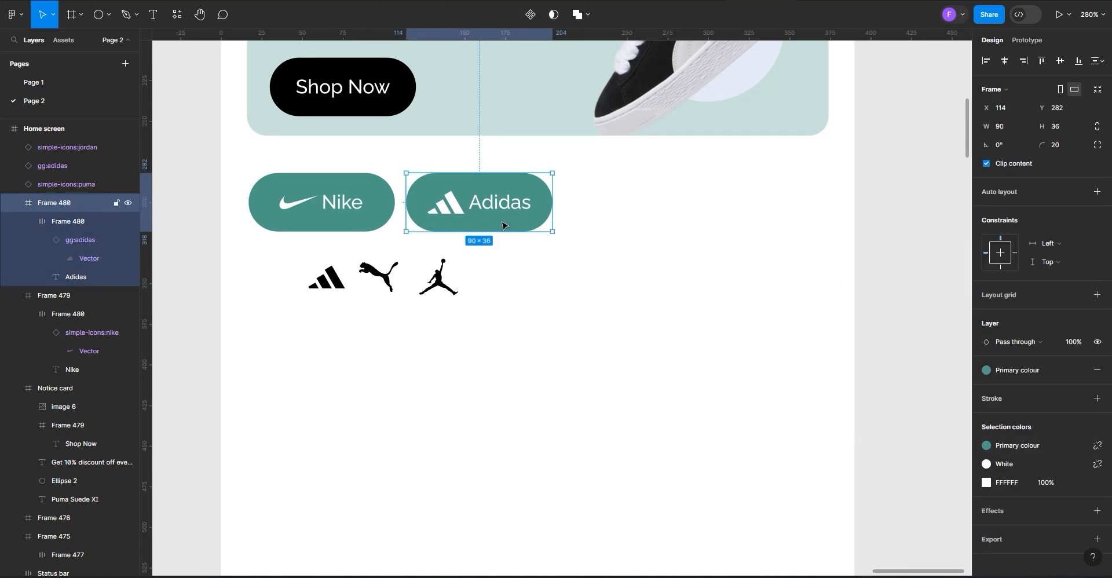
{"action": "scroll", "coordinate": [993, 434], "scroll_direction": "down", "scroll_amount": 1}
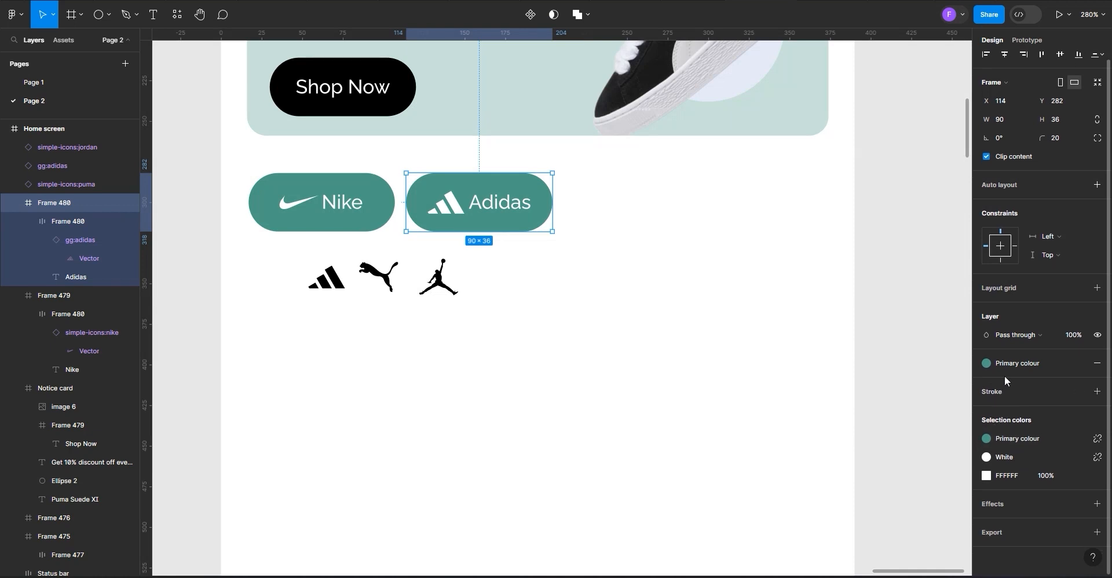
{"action": "left_click", "coordinate": [1047, 362]}
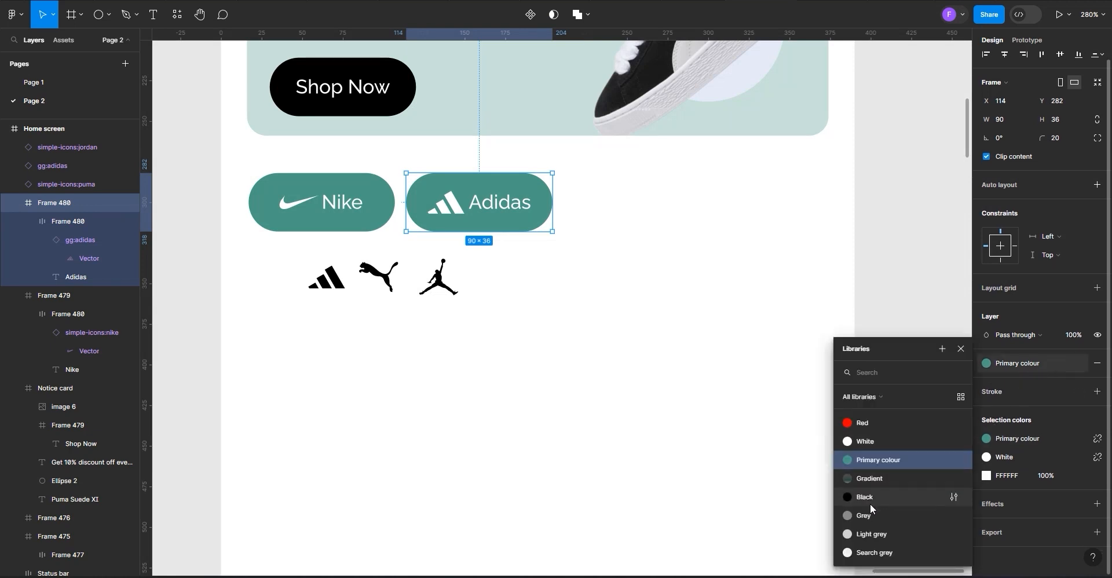
{"action": "left_click", "coordinate": [870, 533]}
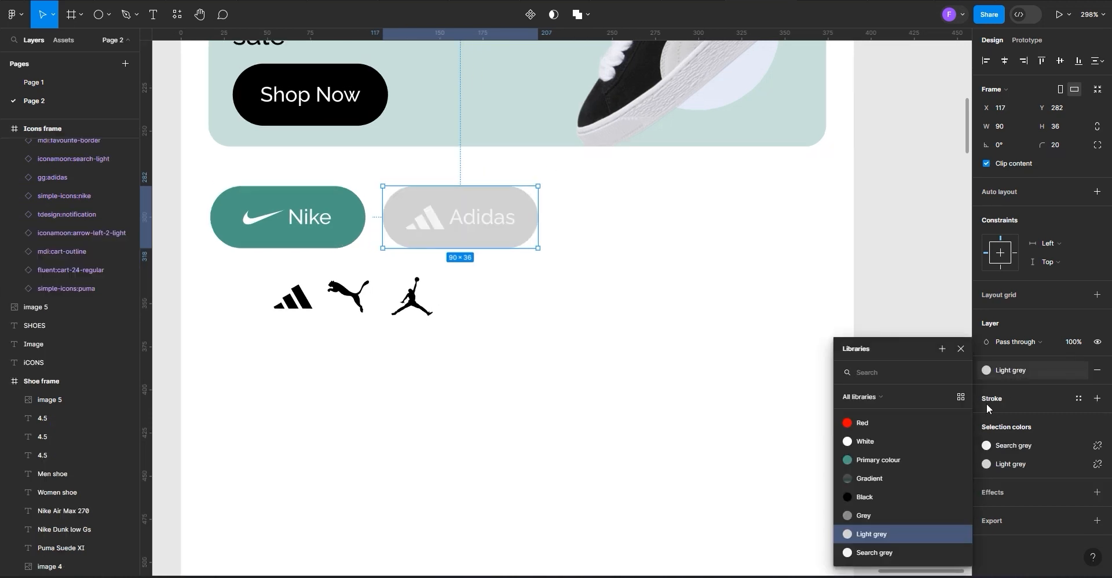
Add a stroke in the Light grey colour style to the Adidas button and remove its fill
{"action": "left_click", "coordinate": [991, 397]}
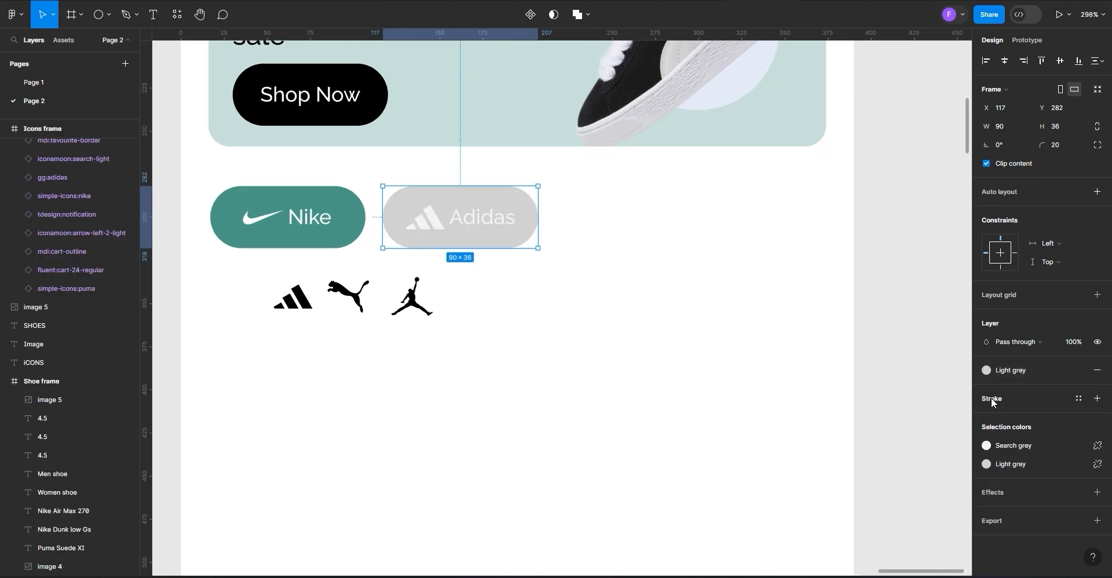
{"action": "left_click", "coordinate": [992, 397]}
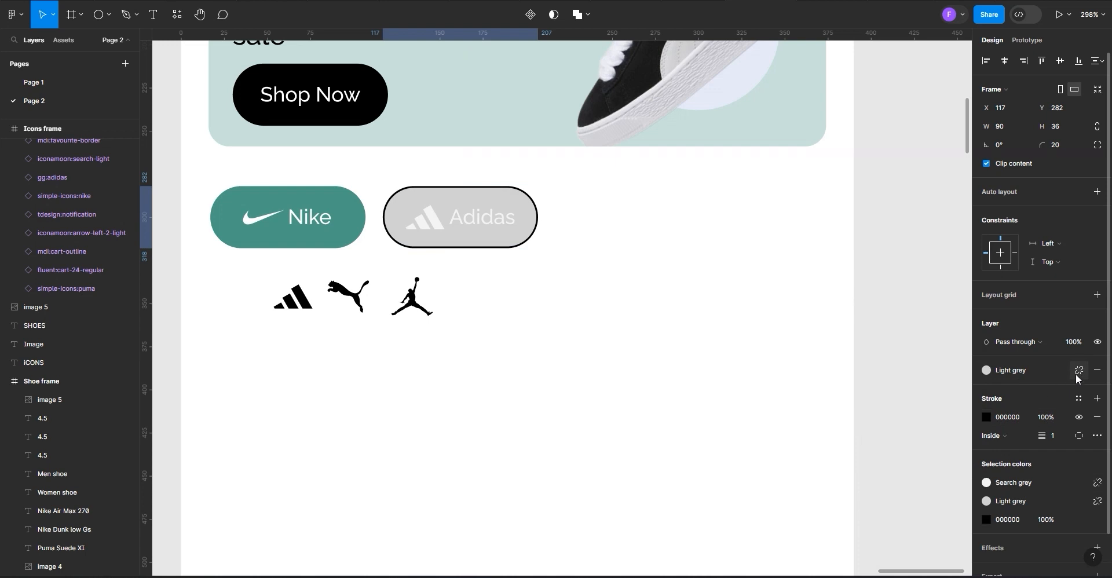
{"action": "left_click", "coordinate": [1097, 370]}
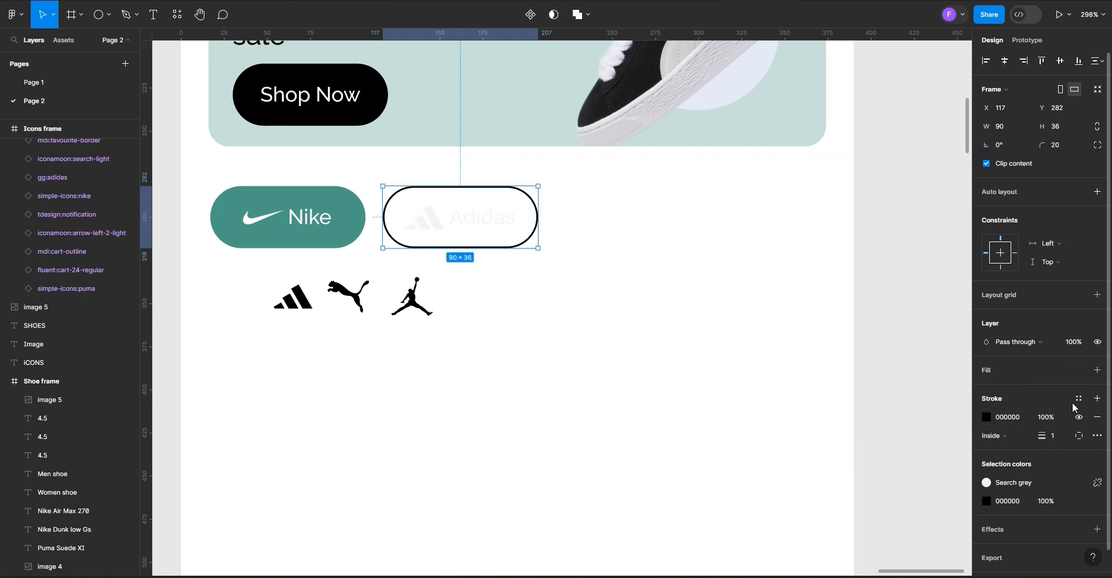
{"action": "left_click", "coordinate": [1078, 398]}
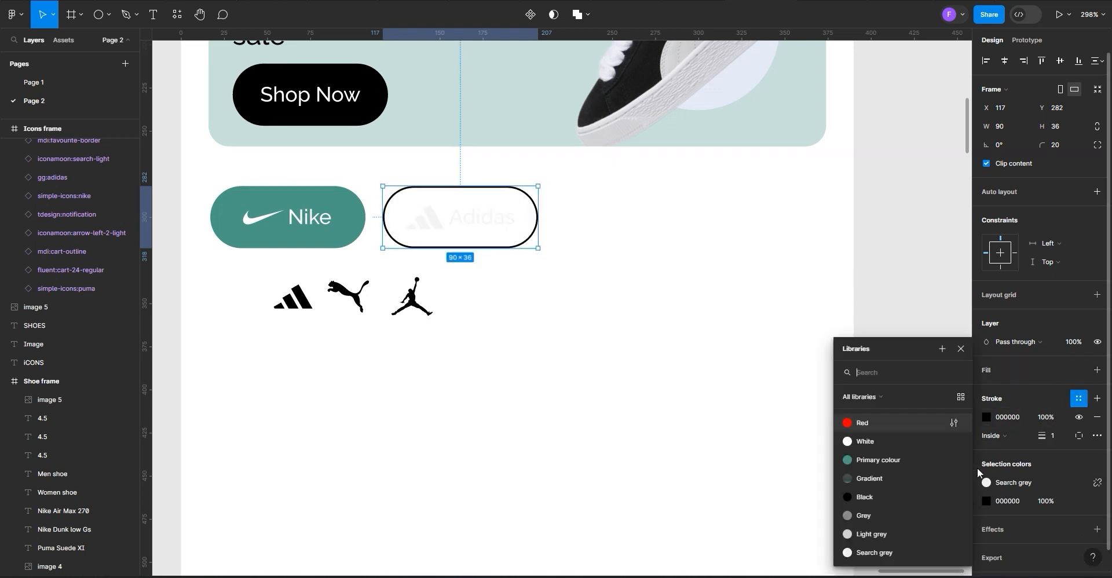
{"action": "left_click", "coordinate": [883, 536]}
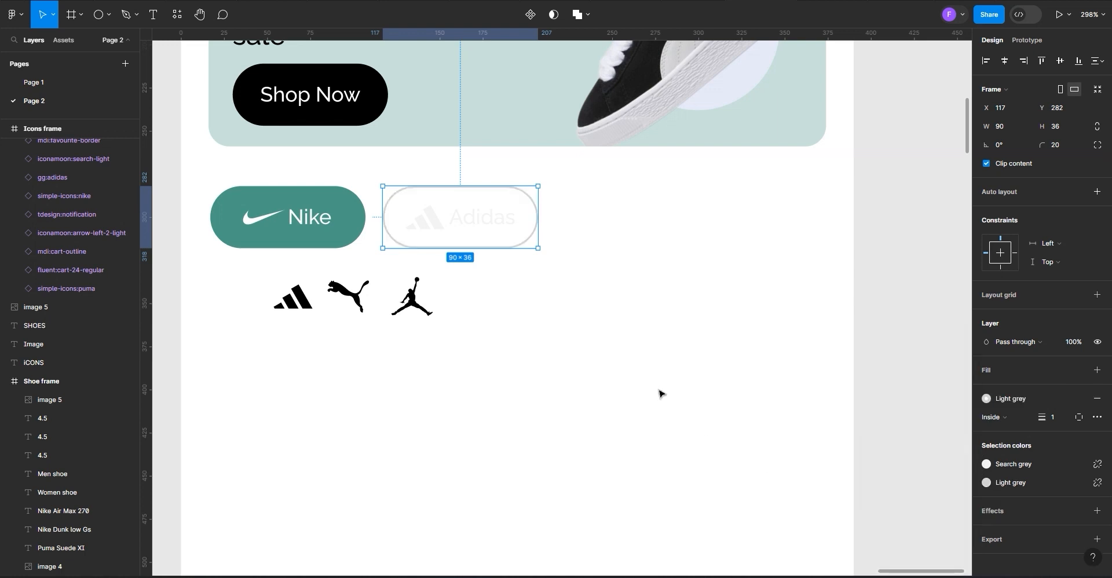
Apply the Light grey colour style to the Adidas button's text and to its logo vector
{"action": "double_click", "coordinate": [500, 227]}
{"action": "double_click", "coordinate": [500, 228]}
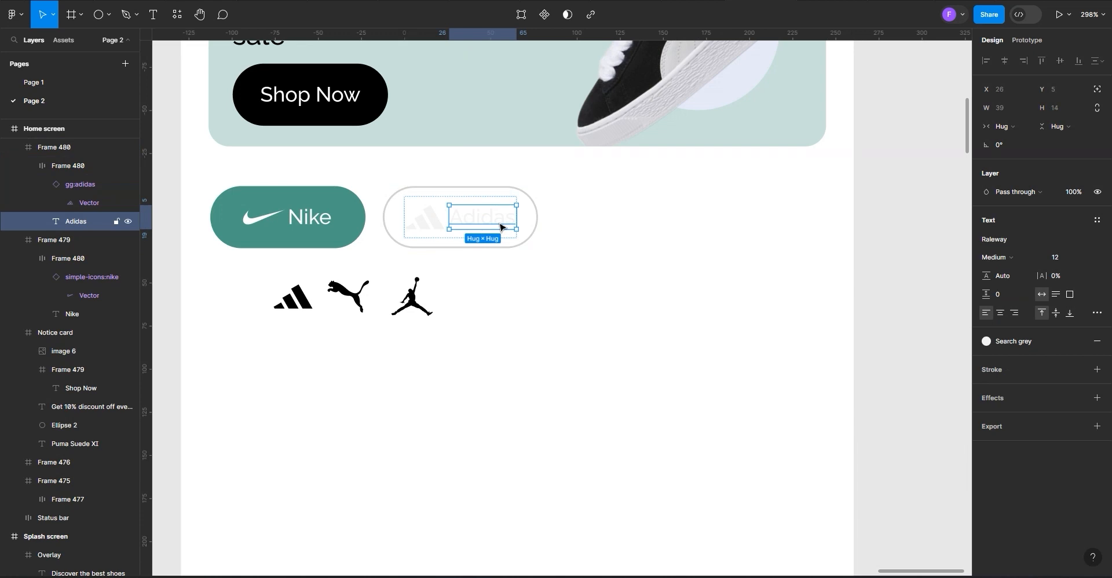
{"action": "left_click", "coordinate": [999, 346]}
{"action": "left_click", "coordinate": [871, 529]}
{"action": "double_click", "coordinate": [440, 231]}
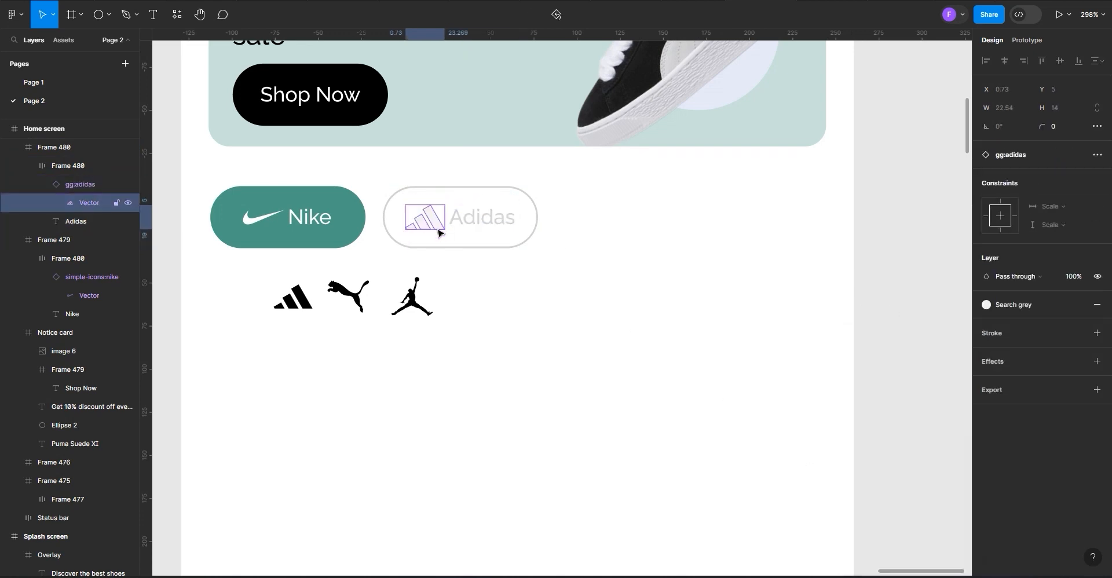
{"action": "left_click", "coordinate": [999, 312]}
{"action": "left_click", "coordinate": [878, 491]}
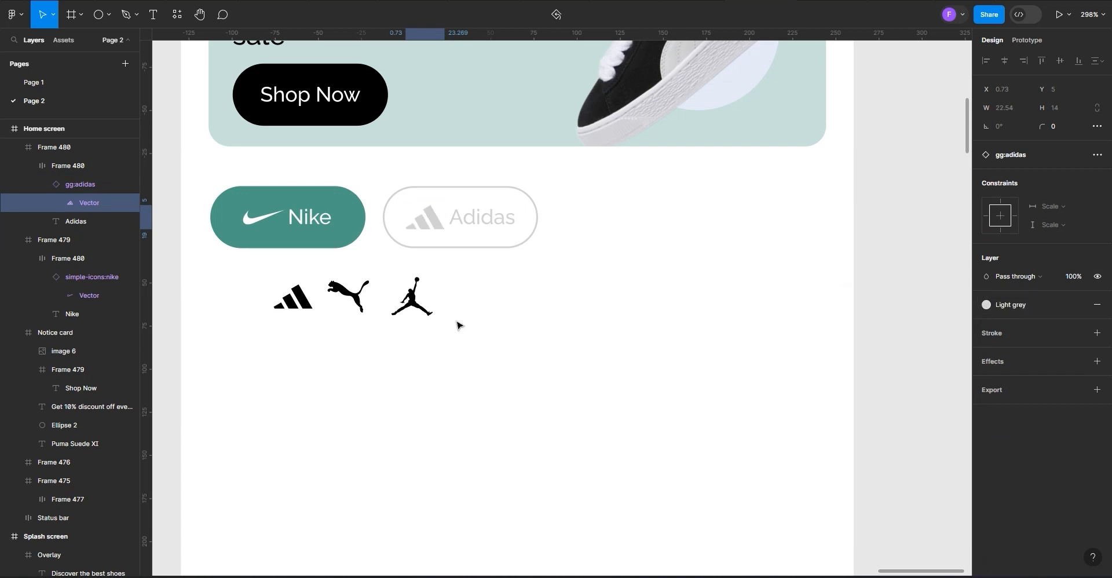
Duplicate the outlined Adidas button to its right at X 217, Y 282, level with the original
{"action": "left_click", "coordinate": [480, 291]}
{"action": "left_click", "coordinate": [492, 243]}
{"action": "left_click_drag", "start_coordinate": [493, 243], "coordinate": [648, 246], "text": "alt"}
{"action": "scroll", "coordinate": [342, 328], "scroll_direction": "down", "scroll_amount": 1}
{"action": "scroll", "coordinate": [523, 349], "scroll_direction": "up", "scroll_amount": 1}
{"action": "scroll", "coordinate": [427, 309], "scroll_direction": "up", "scroll_amount": 1}
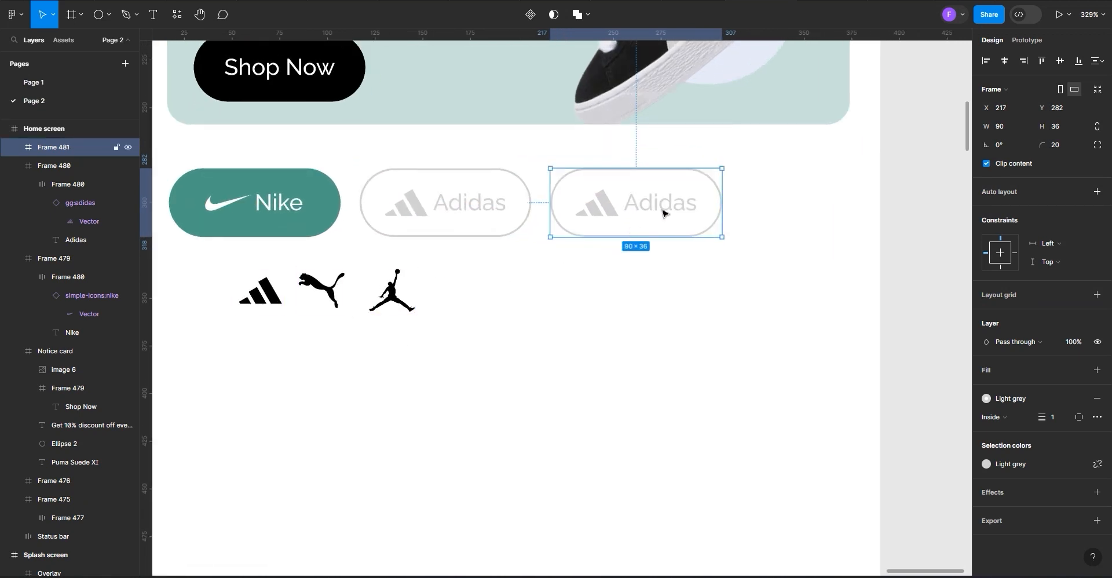
Change the text of the duplicated third brand button to "Puma"
{"action": "double_click", "coordinate": [689, 204]}
{"action": "double_click", "coordinate": [692, 204]}
{"action": "left_click", "coordinate": [695, 201]}
{"action": "key", "text": "BackSpace"}
{"action": "key", "text": "BackSpace"}
{"action": "key", "text": "BackSpace"}
{"action": "key", "text": "BackSpace"}
{"action": "key", "text": "BackSpace"}
{"action": "key", "text": "BackSpace"}
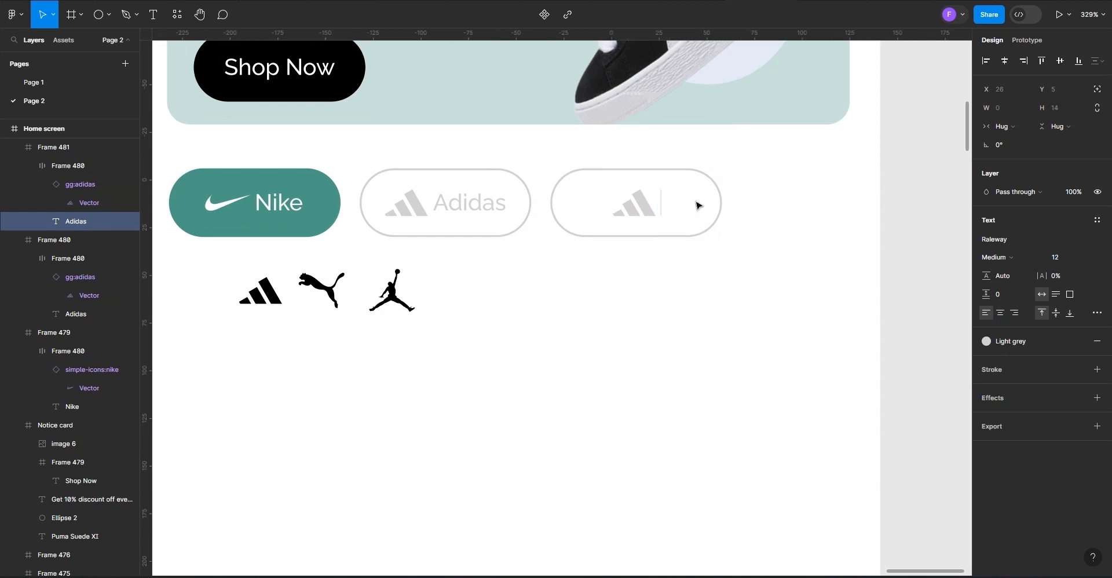
{"action": "type", "text": "Puma"}
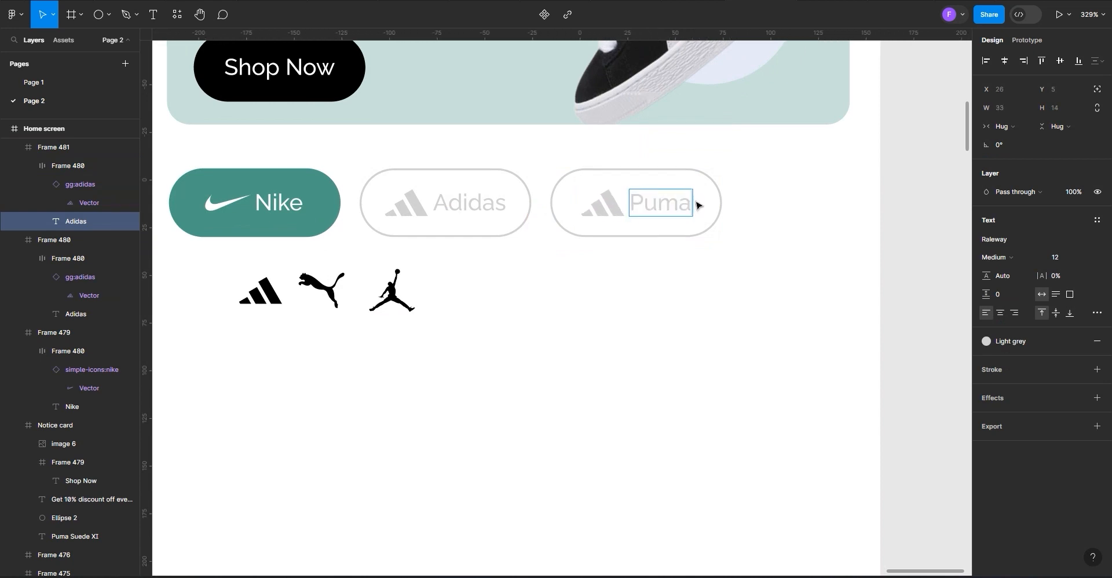
{"action": "key", "text": "Escape"}
Copy the black Puma logo and paste it to replace the Adidas logo in the Puma button
{"action": "left_click", "coordinate": [316, 287]}
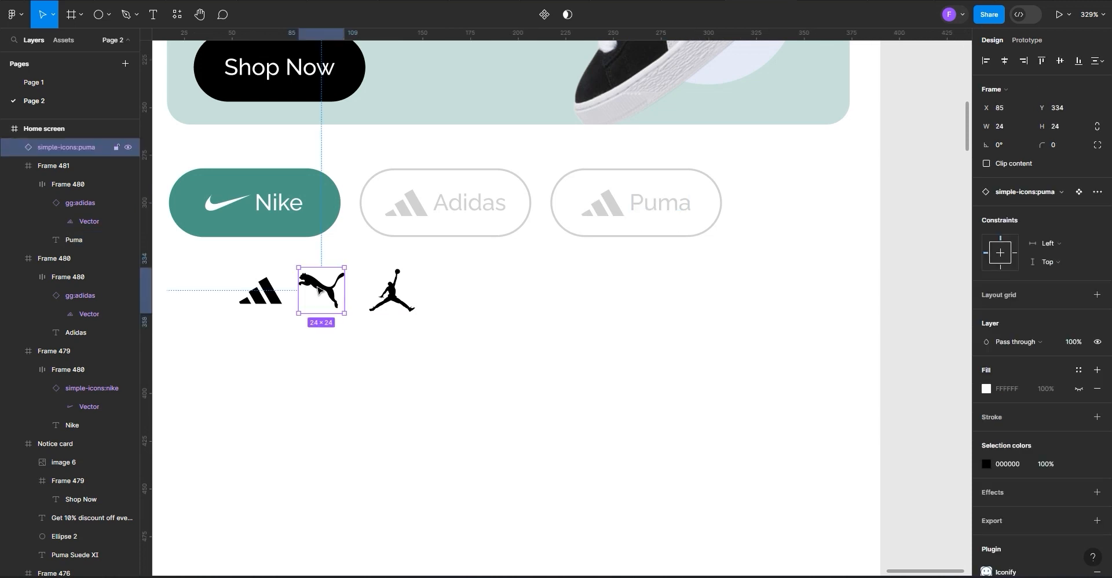
{"action": "right_click", "coordinate": [313, 287]}
{"action": "left_click", "coordinate": [330, 190]}
{"action": "double_click", "coordinate": [602, 213]}
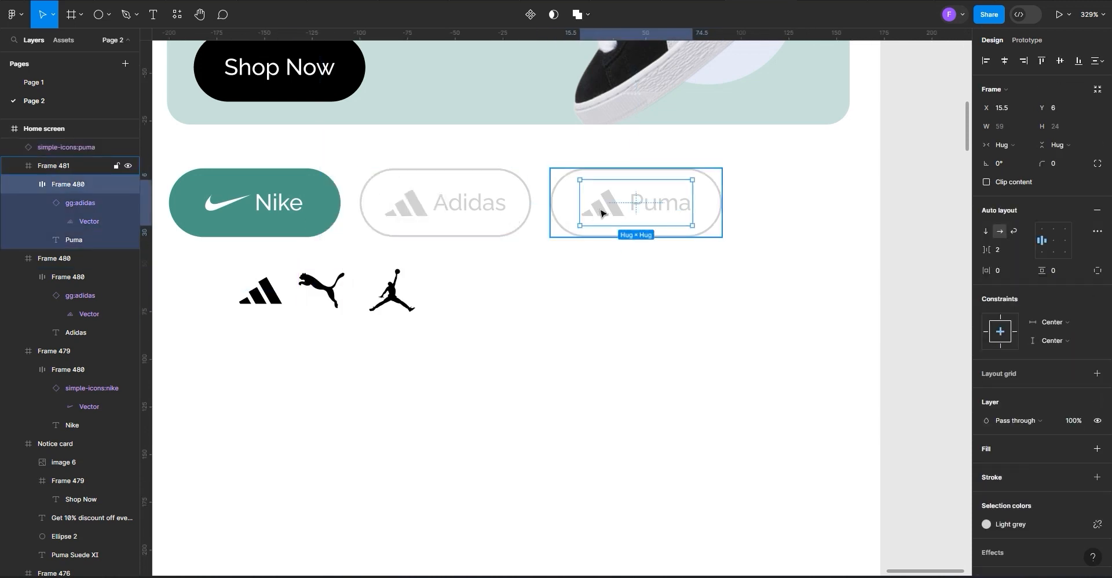
{"action": "double_click", "coordinate": [602, 213]}
{"action": "right_click", "coordinate": [602, 212]}
{"action": "left_click", "coordinate": [628, 206]}
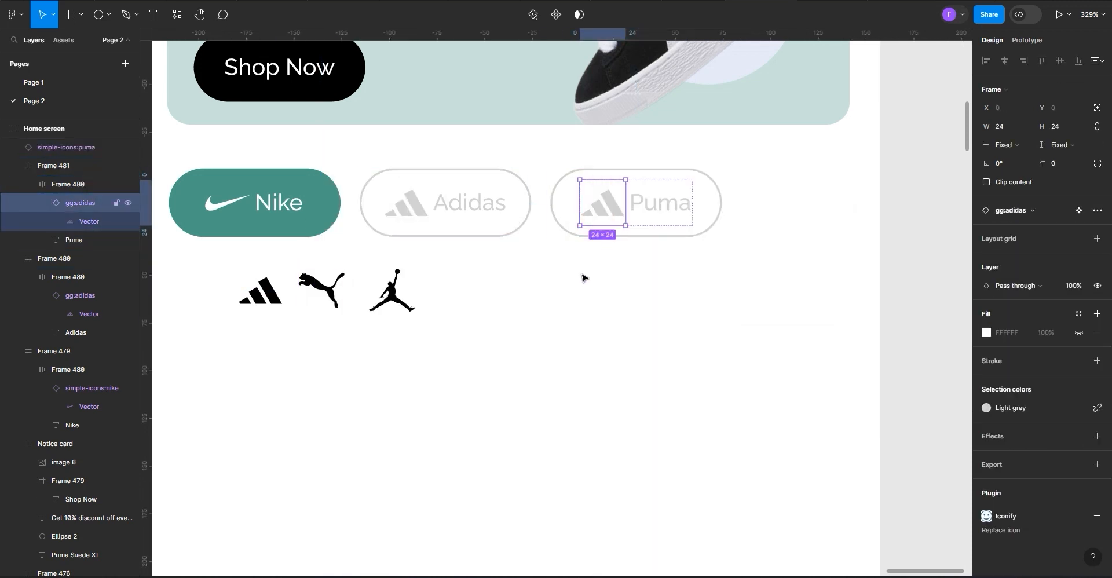
Apply the Light grey colour style to the Puma logo's vector in its button
{"action": "double_click", "coordinate": [611, 202]}
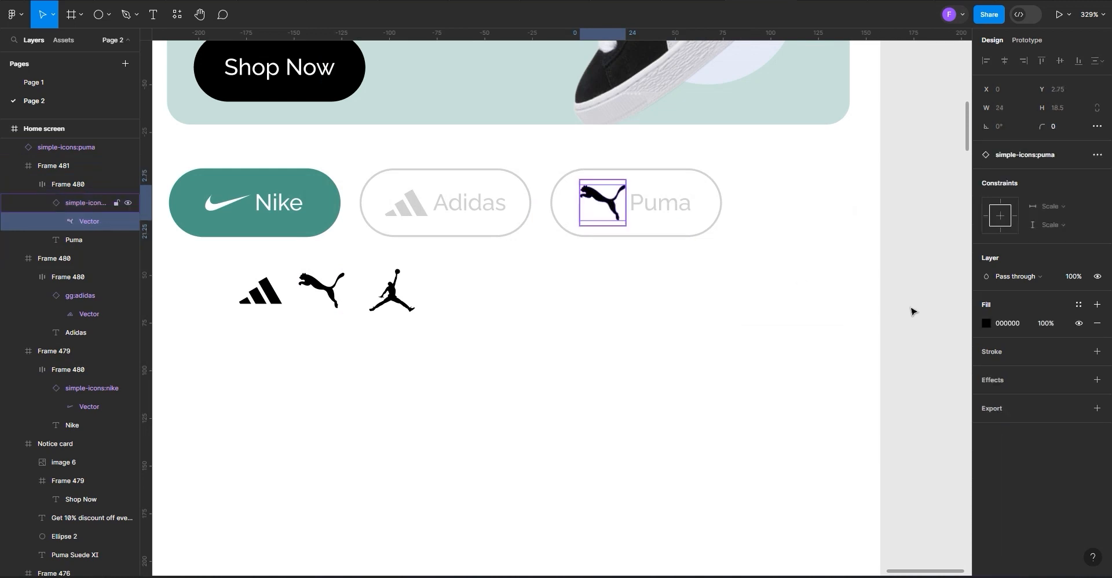
{"action": "left_click", "coordinate": [1078, 305]}
{"action": "left_click", "coordinate": [863, 492]}
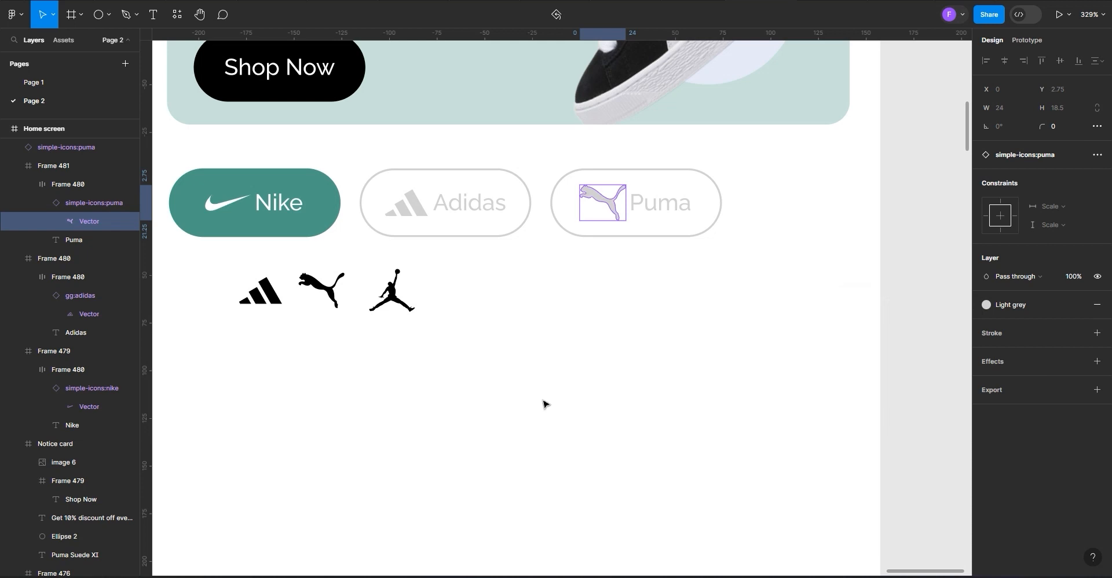
{"action": "left_click", "coordinate": [360, 323]}
Duplicate the Puma button to its right as a fourth brand button, at about X 307, Y 284
{"action": "scroll", "coordinate": [362, 325], "scroll_direction": "right", "scroll_amount": 2}
{"action": "scroll", "coordinate": [744, 363], "scroll_direction": "left", "scroll_amount": 1}
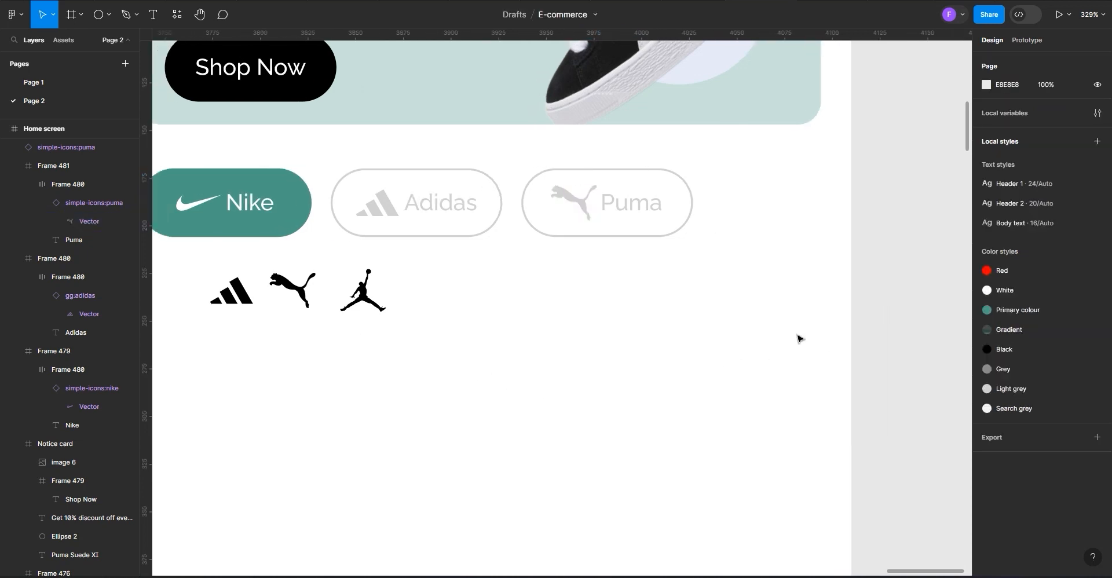
{"action": "left_click", "coordinate": [683, 229]}
{"action": "left_click_drag", "start_coordinate": [675, 226], "coordinate": [847, 231]}
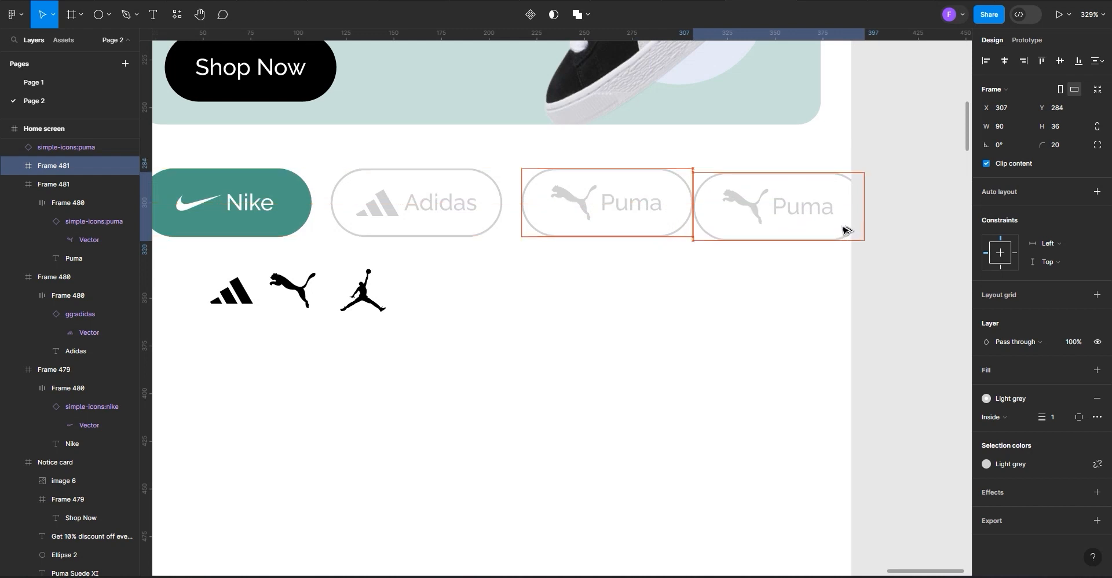
Change the text of the fourth brand button to "Jordan"
{"action": "double_click", "coordinate": [831, 211]}
{"action": "double_click", "coordinate": [830, 214]}
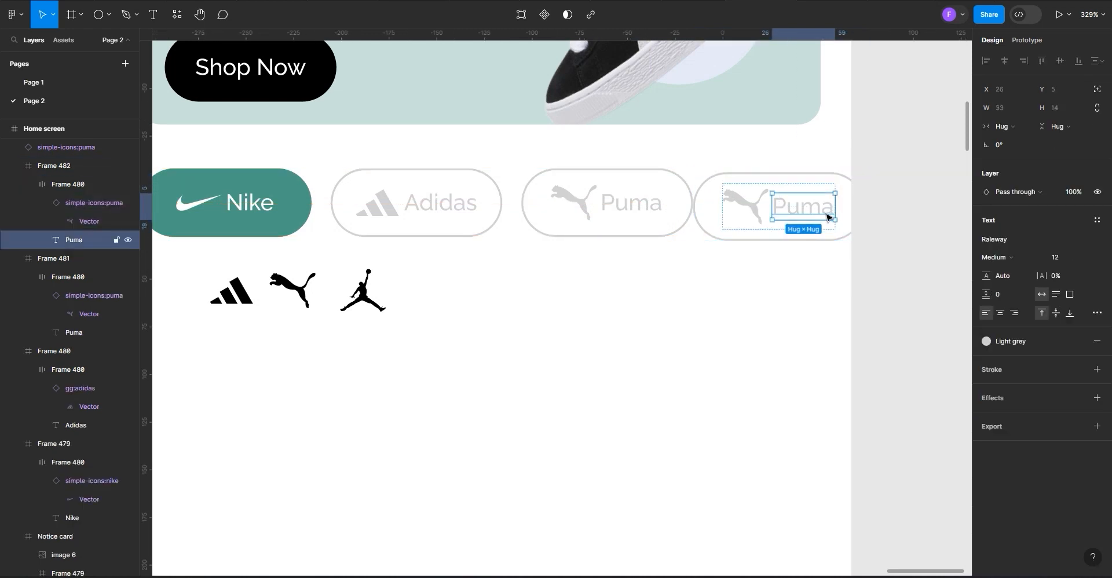
{"action": "double_click", "coordinate": [830, 211]}
{"action": "left_click", "coordinate": [835, 207]}
{"action": "key", "text": "ctrl+a"}
{"action": "key", "text": "BackSpace"}
{"action": "type", "text": "Jor"}
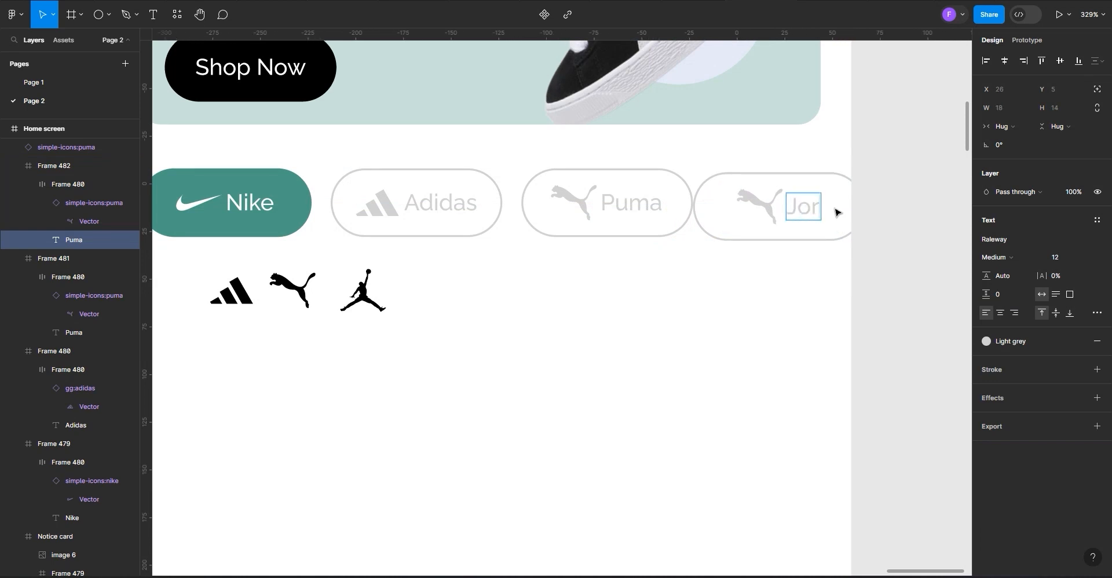
{"action": "type", "text": "dsan"}
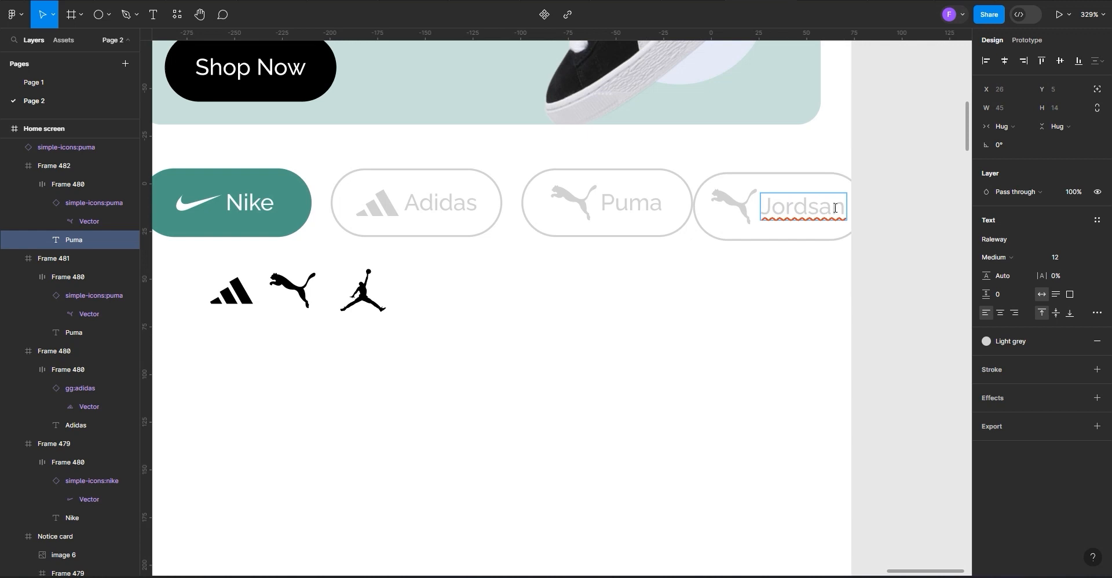
{"action": "left_click", "coordinate": [821, 205]}
{"action": "key", "text": "BackSpace"}
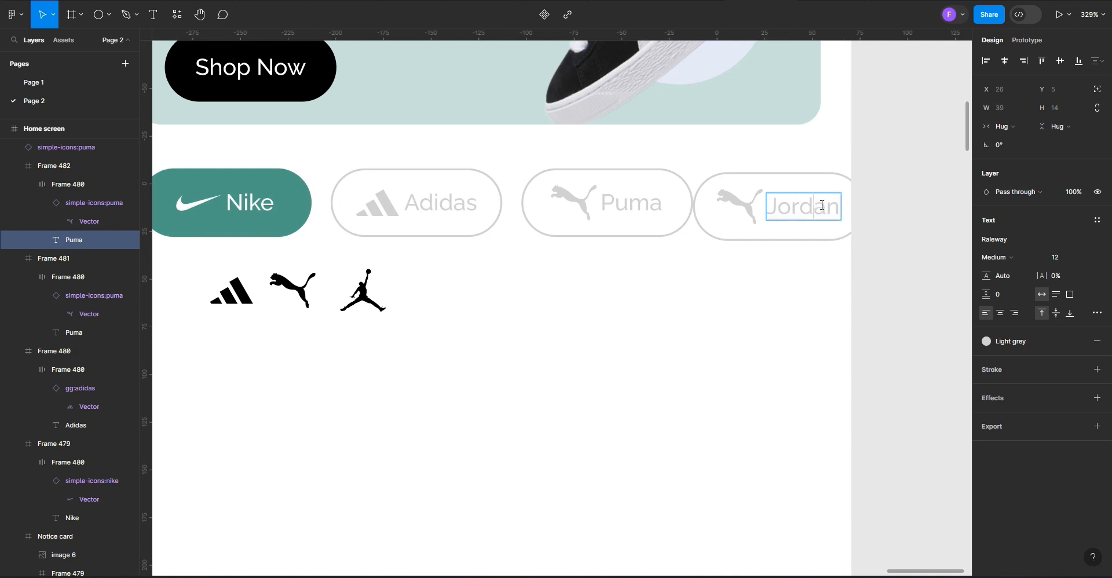
{"action": "key", "text": "Escape"}
Copy the black Jordan logo and paste it to replace the Puma logo in the Jordan button
{"action": "right_click", "coordinate": [362, 307]}
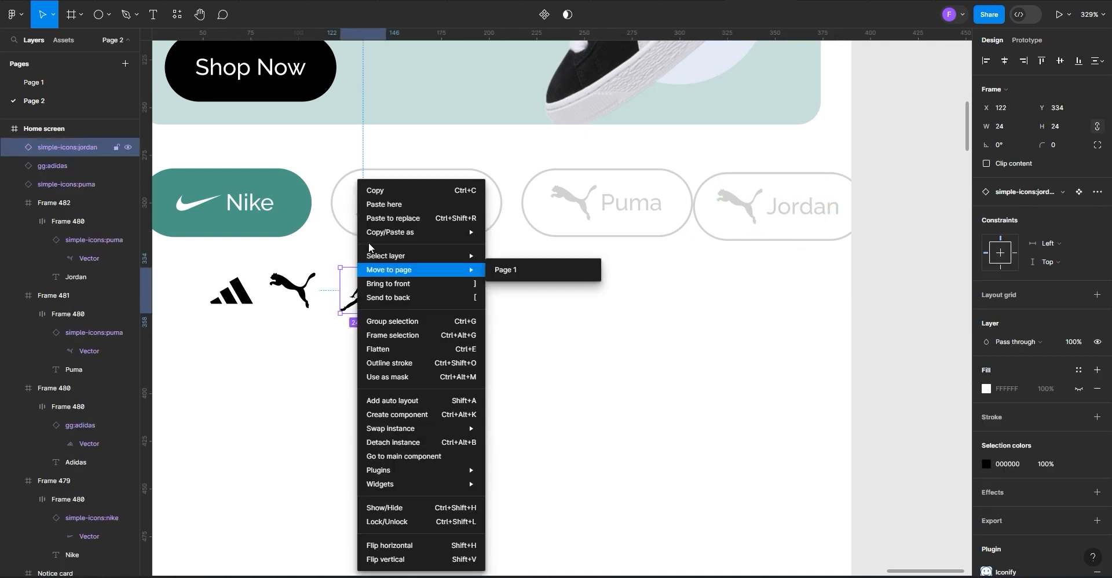
{"action": "left_click", "coordinate": [375, 193]}
{"action": "double_click", "coordinate": [737, 206]}
{"action": "double_click", "coordinate": [735, 206]}
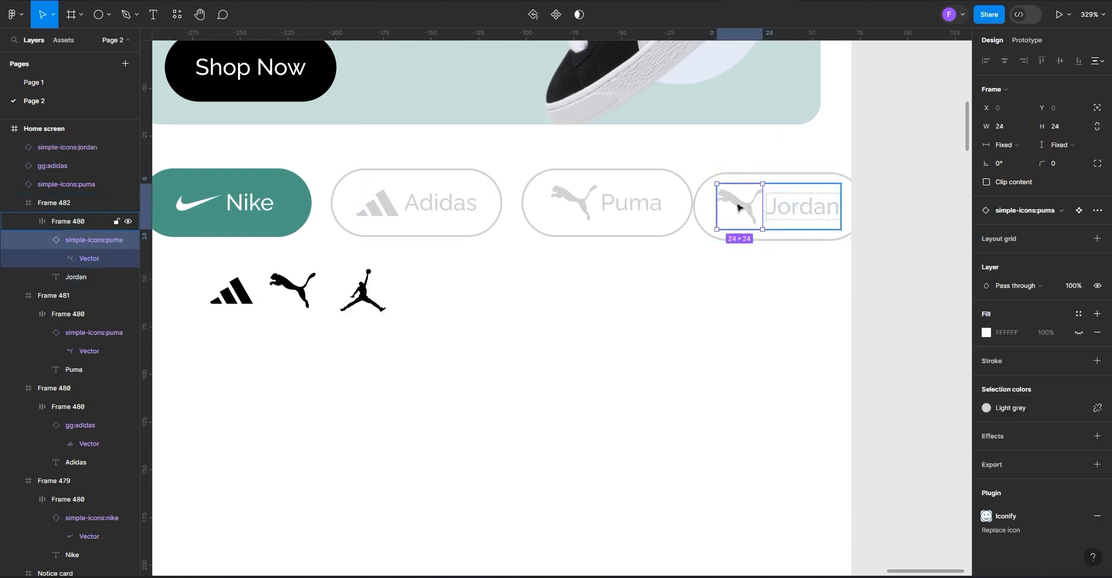
{"action": "right_click", "coordinate": [734, 205]}
{"action": "left_click", "coordinate": [752, 204]}
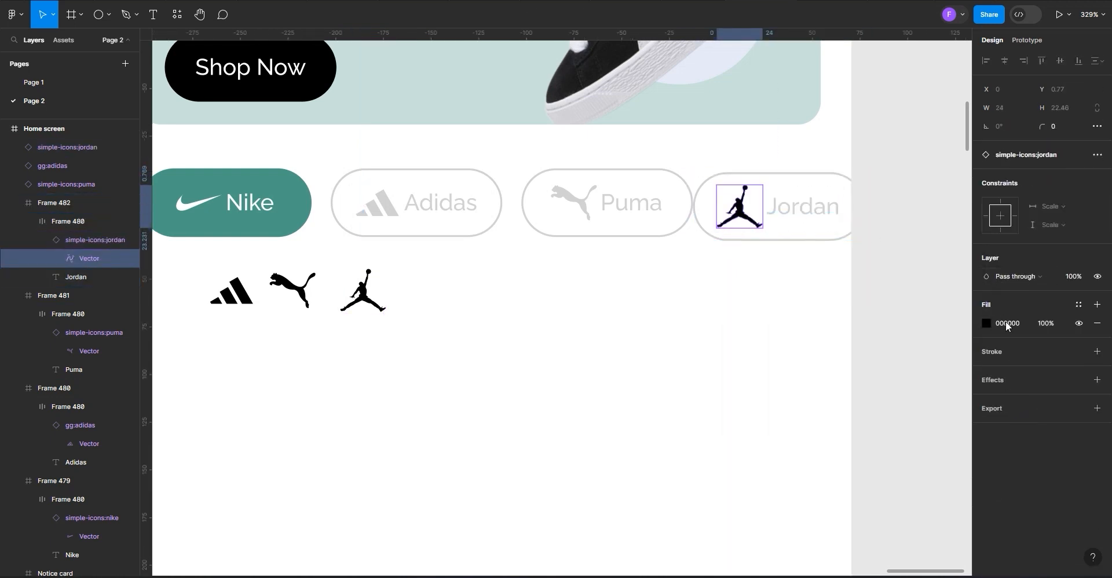
Apply the Light grey colour style to the Jordan logo's vector in its button
{"action": "left_click", "coordinate": [1078, 304]}
{"action": "left_click", "coordinate": [875, 495]}
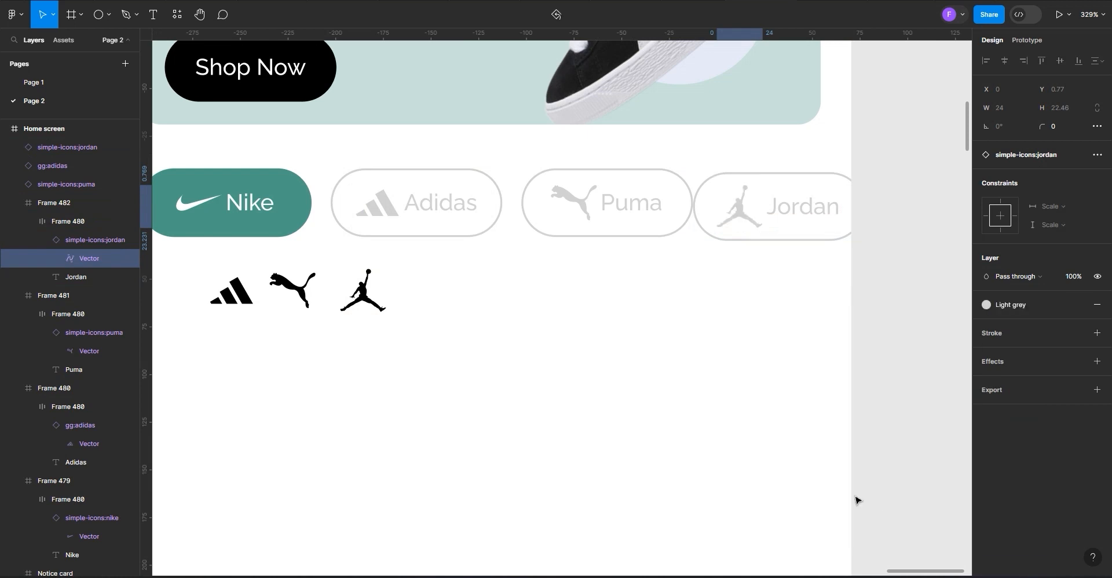
{"action": "left_click", "coordinate": [481, 395]}
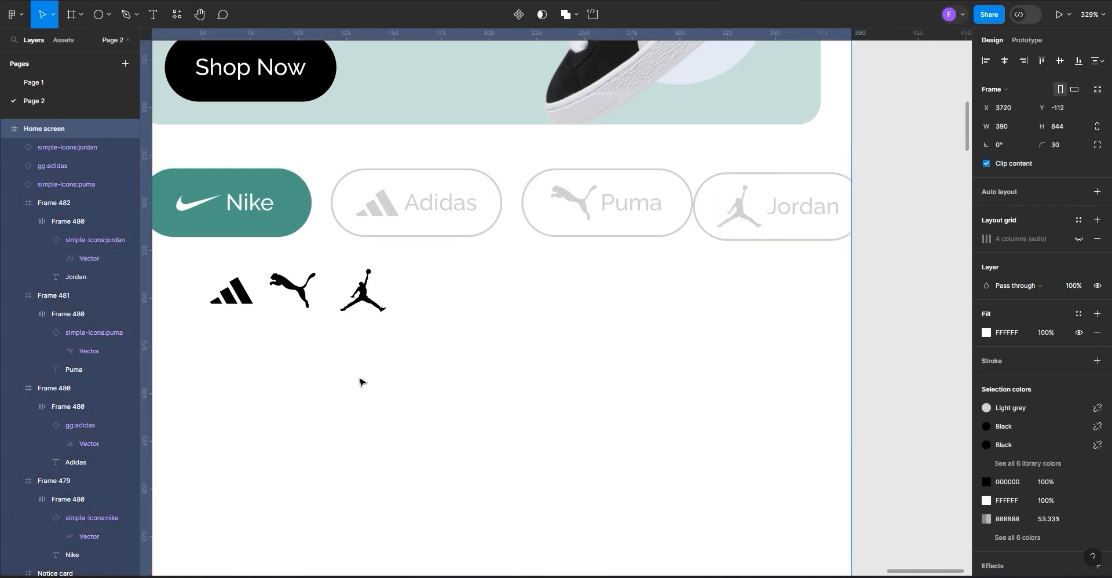
{"action": "left_click", "coordinate": [410, 377]}
Select the Nike and Adidas brand buttons together
{"action": "scroll", "coordinate": [356, 305], "scroll_direction": "down", "scroll_amount": 3}
{"action": "left_click", "coordinate": [282, 249]}
{"action": "left_click", "coordinate": [399, 239], "text": "shift"}
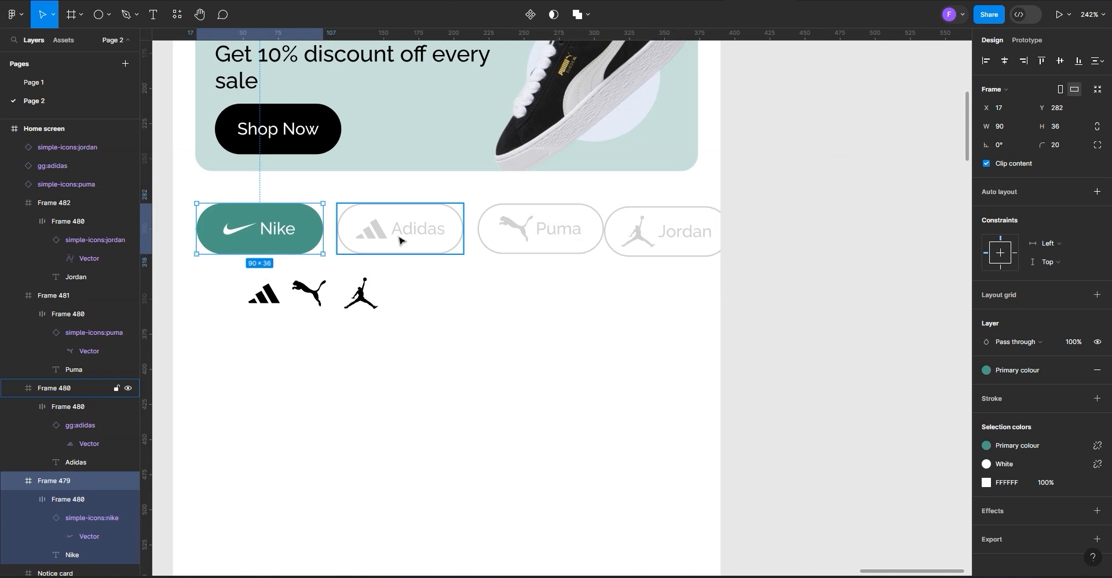
Align the Nike, Adidas, Puma and Jordan brand chips on their vertical centres, spaced 10 px apart
{"action": "left_click", "coordinate": [516, 238], "text": "shift"}
{"action": "left_click", "coordinate": [642, 234], "text": "shift"}
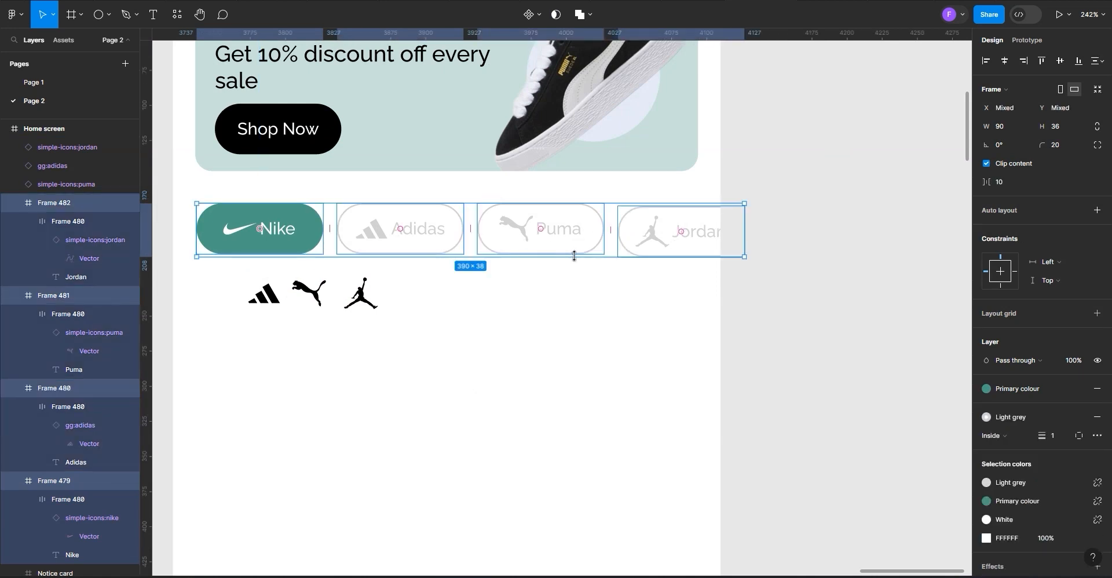
{"action": "left_click", "coordinate": [1059, 60]}
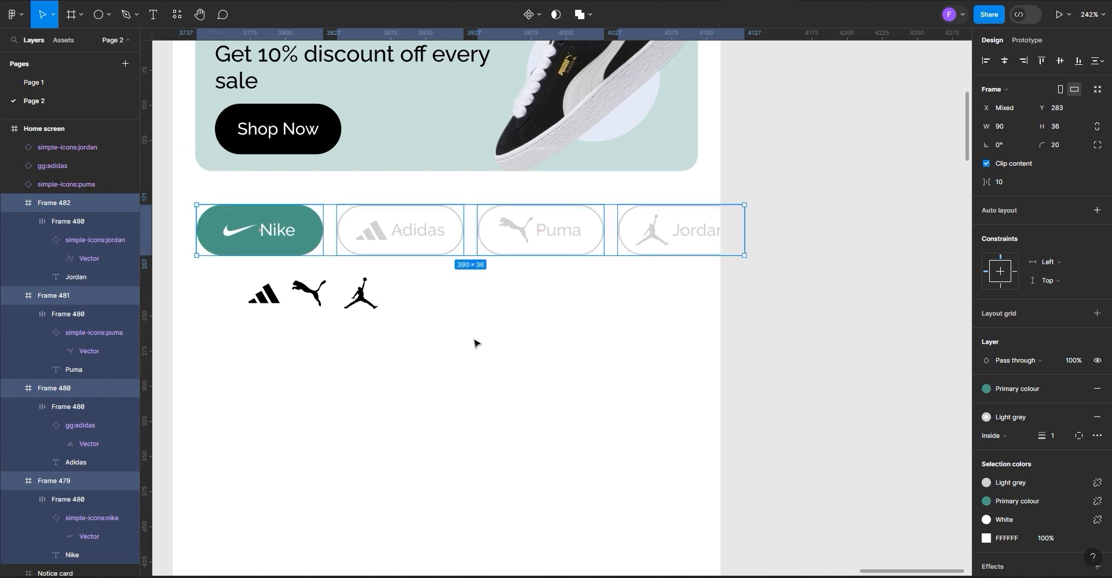
{"action": "left_click", "coordinate": [563, 382]}
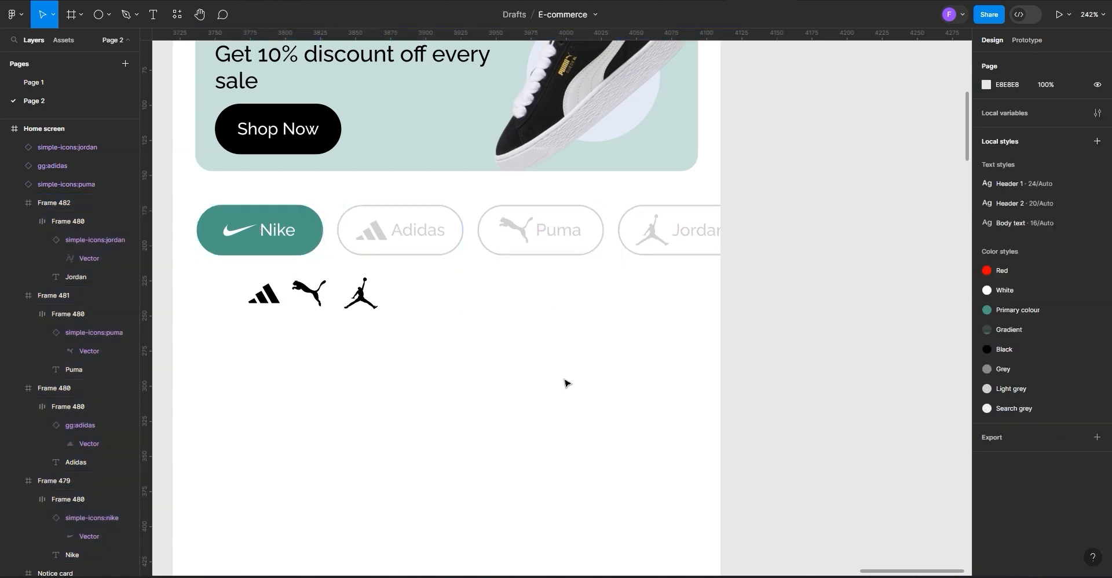
Delete the leftover black Adidas, Puma and Jordan icons below the brand chips
{"action": "scroll", "coordinate": [561, 379], "scroll_direction": "down", "scroll_amount": 5, "text": "ctrl"}
{"action": "left_click", "coordinate": [368, 326]}
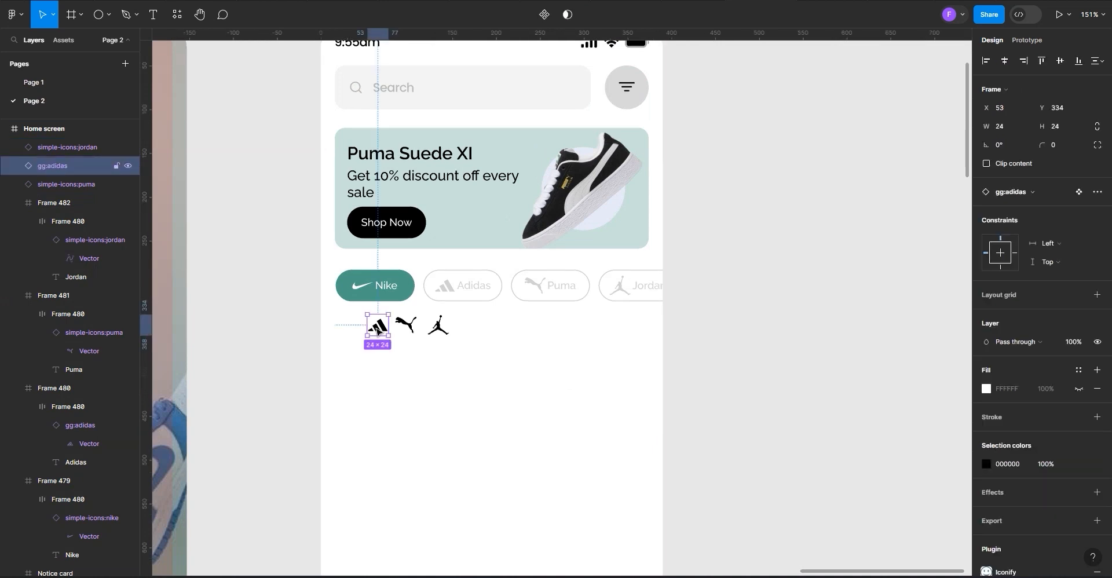
{"action": "key", "text": "Delete"}
{"action": "left_click", "coordinate": [405, 328]}
{"action": "key", "text": "Delete"}
{"action": "left_click", "coordinate": [438, 325]}
{"action": "key", "text": "Delete"}
Move the four brand chips together up 5 px to Y 278, closer to the promo banner
{"action": "left_click", "coordinate": [380, 295]}
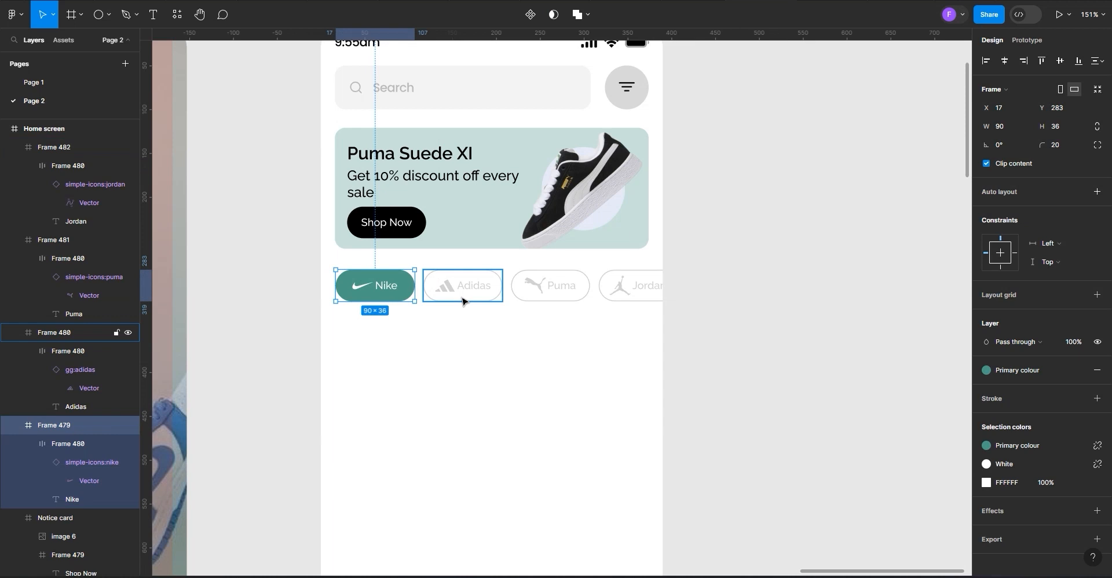
{"action": "left_click", "coordinate": [462, 300], "text": "shift"}
{"action": "left_click", "coordinate": [553, 296], "text": "shift"}
{"action": "left_click", "coordinate": [612, 296], "text": "shift"}
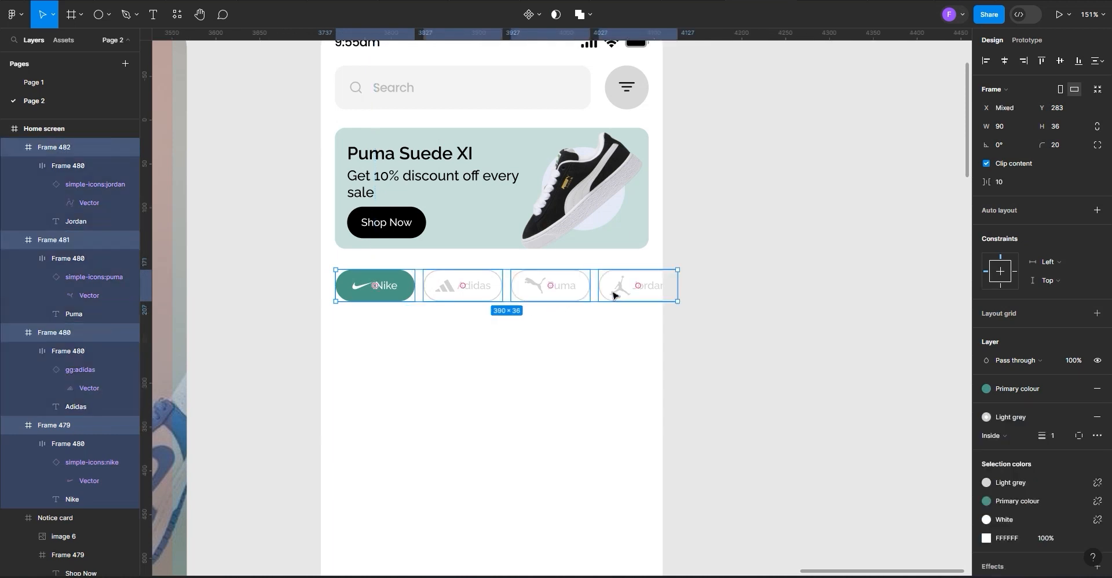
{"action": "key", "text": "Up"}
{"action": "key", "text": "Up"}
{"action": "key", "text": "Up"}
{"action": "key", "text": "Up"}
{"action": "key", "text": "Up"}
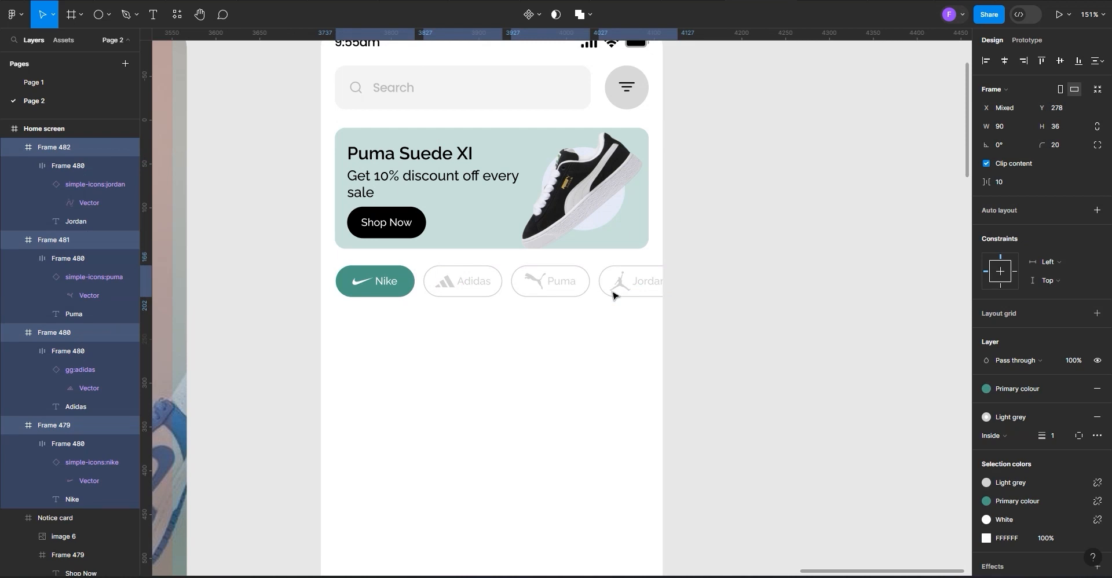
Set the fill of the circle behind the banner's shoe to BFCAC7 at 30% opacity
{"action": "left_click", "coordinate": [602, 226]}
{"action": "left_click", "coordinate": [602, 225]}
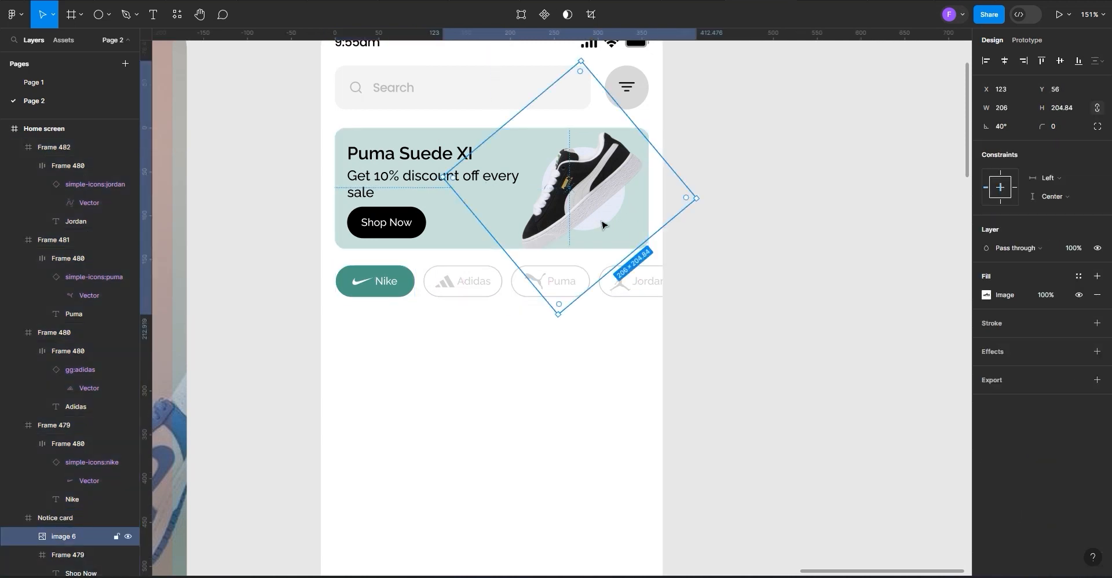
{"action": "scroll", "coordinate": [66, 447], "scroll_direction": "down", "scroll_amount": 2}
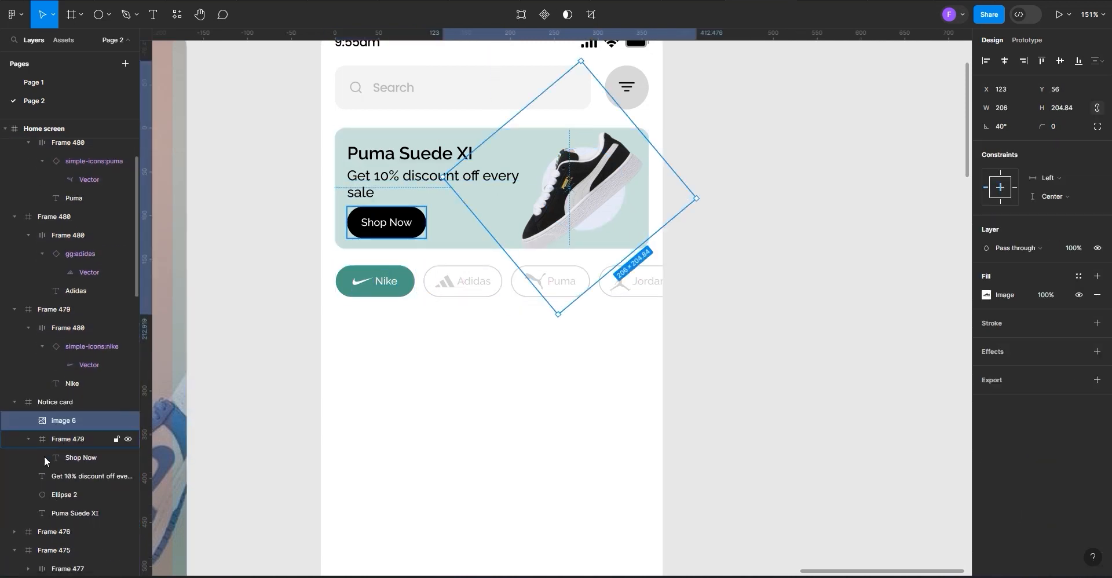
{"action": "left_click", "coordinate": [48, 497]}
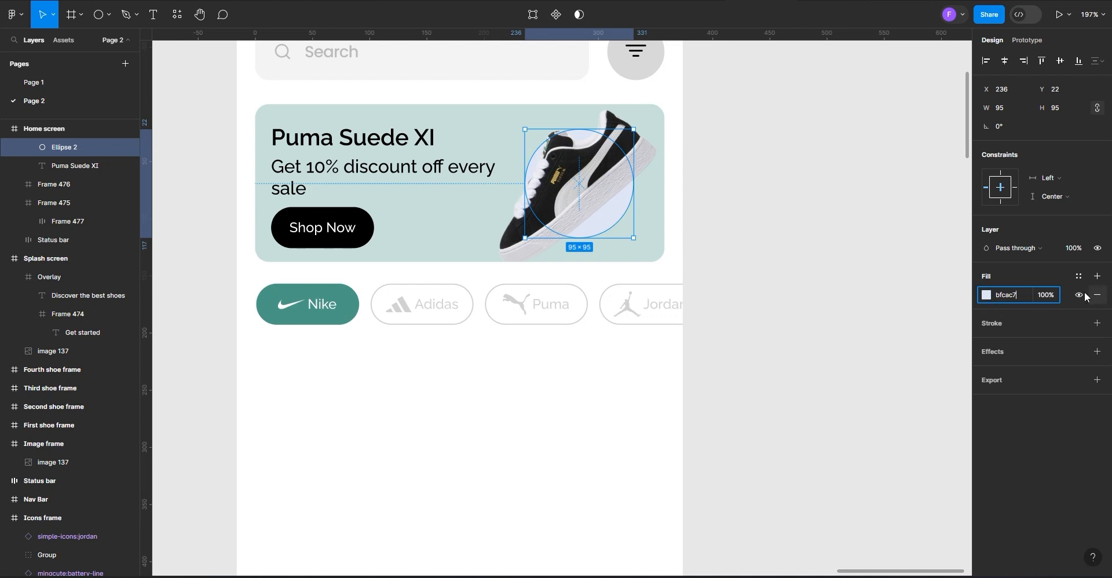
{"action": "left_click", "coordinate": [1046, 296]}
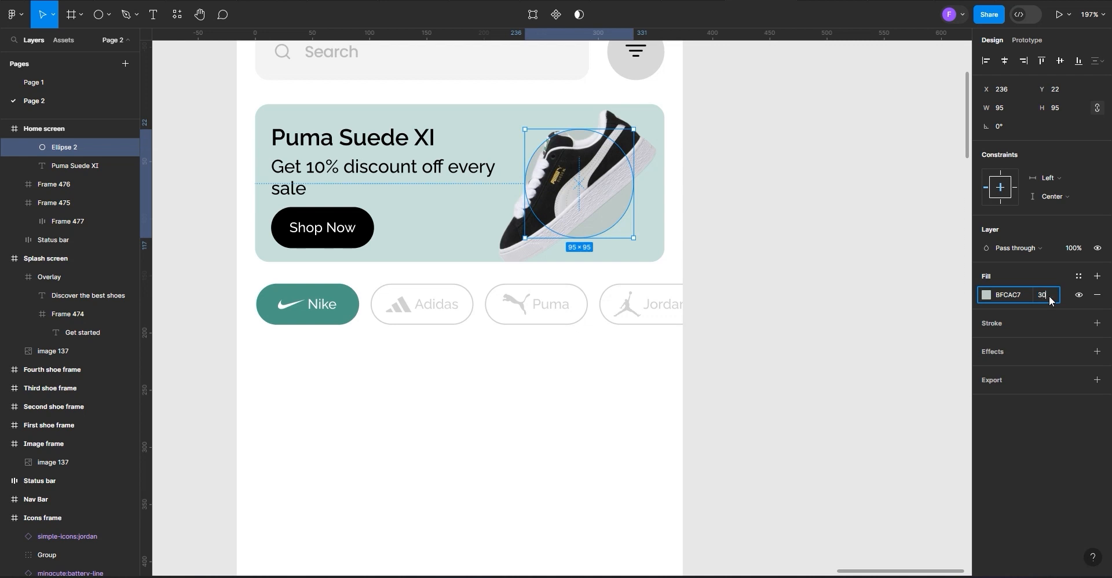
{"action": "left_click", "coordinate": [783, 355]}
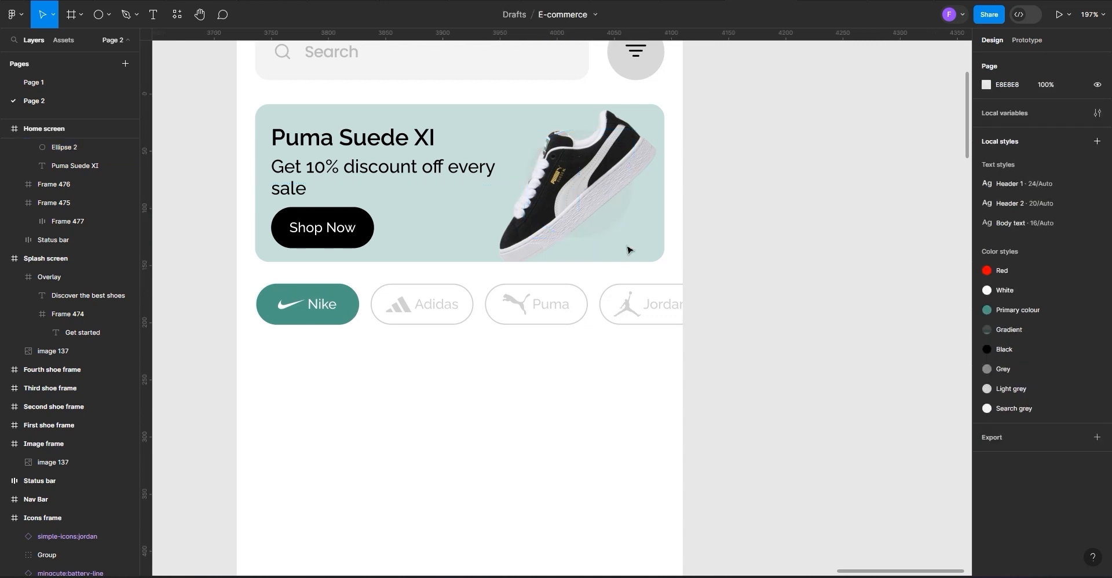
Examine the circle behind the banner's shoe and the overall layout of the Home screen
{"action": "scroll", "coordinate": [717, 285], "scroll_direction": "down", "scroll_amount": 2}
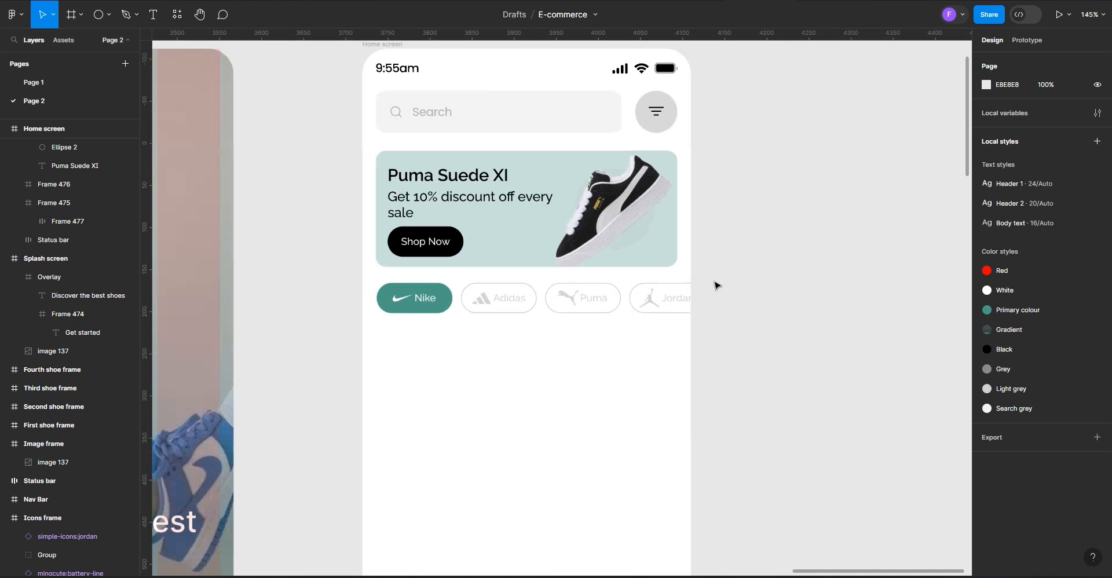
{"action": "scroll", "coordinate": [742, 322], "scroll_direction": "up", "scroll_amount": 3}
{"action": "left_click", "coordinate": [609, 196]}
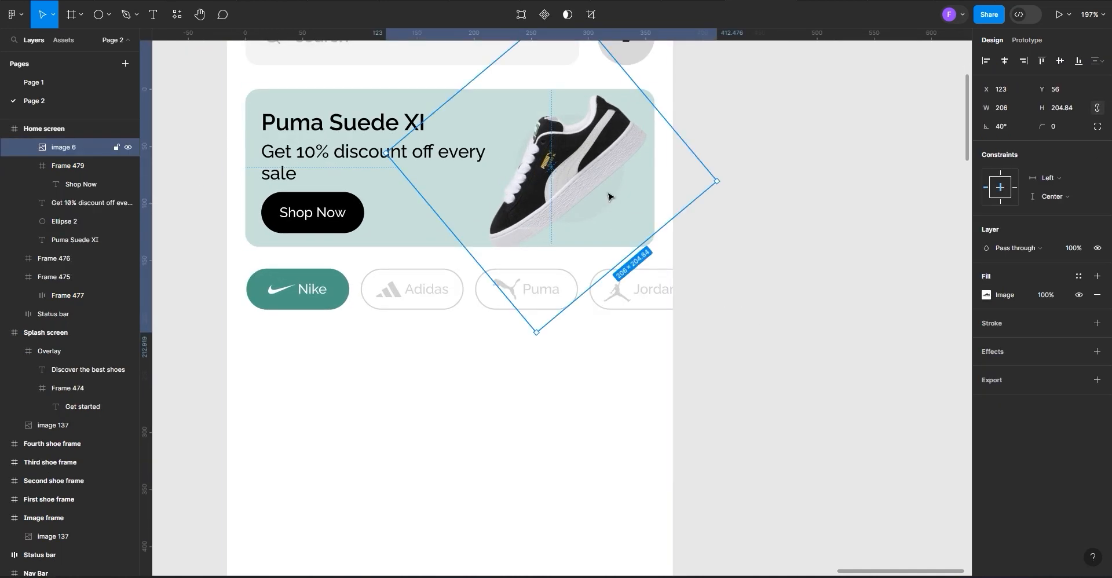
{"action": "left_click", "coordinate": [50, 220]}
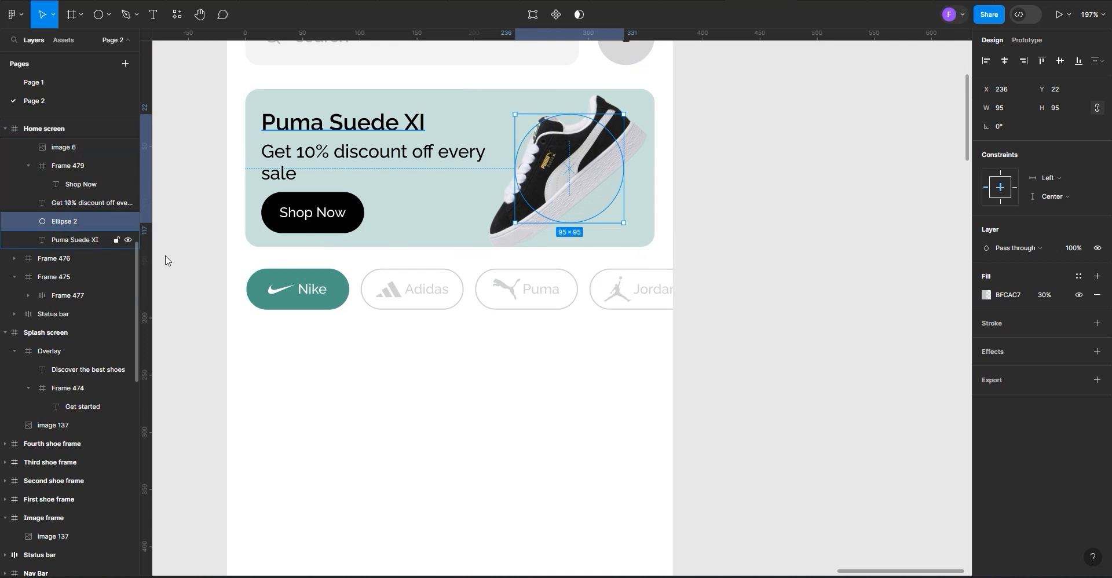
{"action": "left_click", "coordinate": [684, 343]}
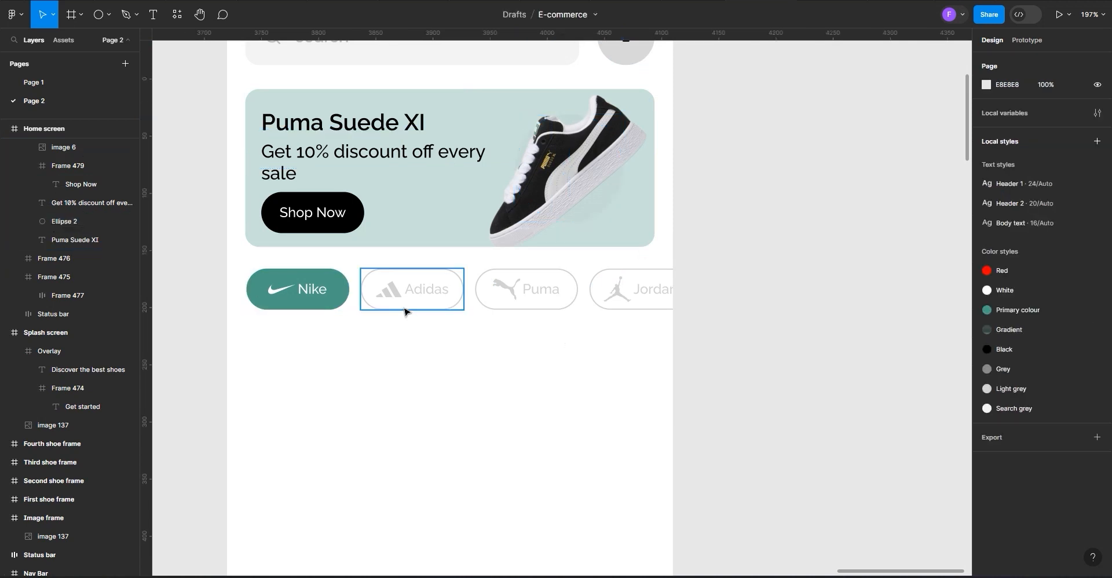
{"action": "scroll", "coordinate": [405, 310], "scroll_direction": "down", "scroll_amount": 2}
{"action": "scroll", "coordinate": [529, 379], "scroll_direction": "down", "scroll_amount": 3}
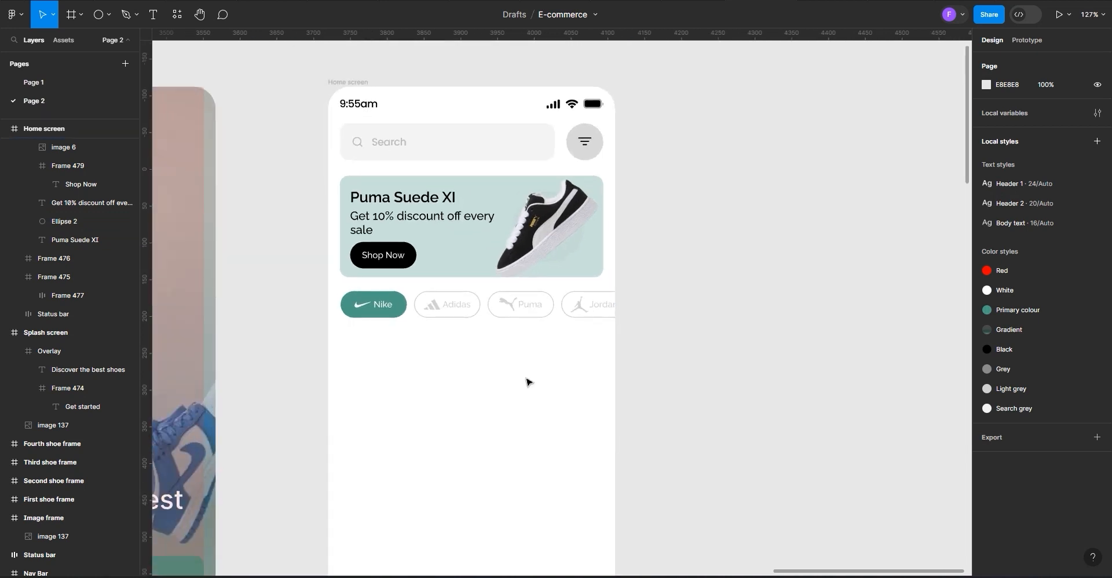
{"action": "scroll", "coordinate": [488, 397], "scroll_direction": "down", "scroll_amount": 3}
{"action": "scroll", "coordinate": [530, 400], "scroll_direction": "up", "scroll_amount": 2}
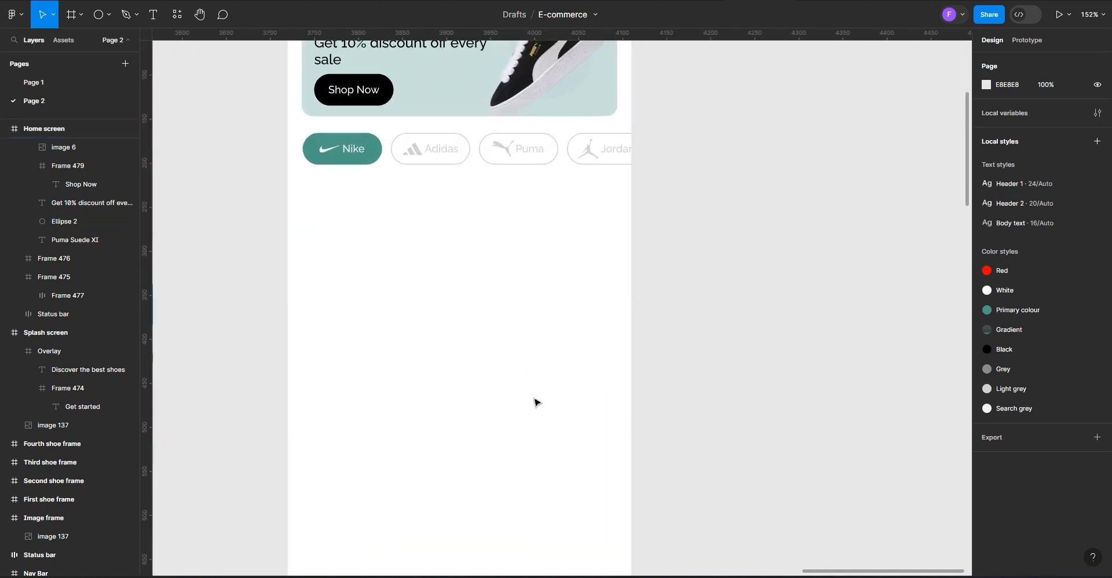
{"action": "scroll", "coordinate": [534, 399], "scroll_direction": "down", "scroll_amount": 2}
{"action": "scroll", "coordinate": [533, 400], "scroll_direction": "up", "scroll_amount": 6}
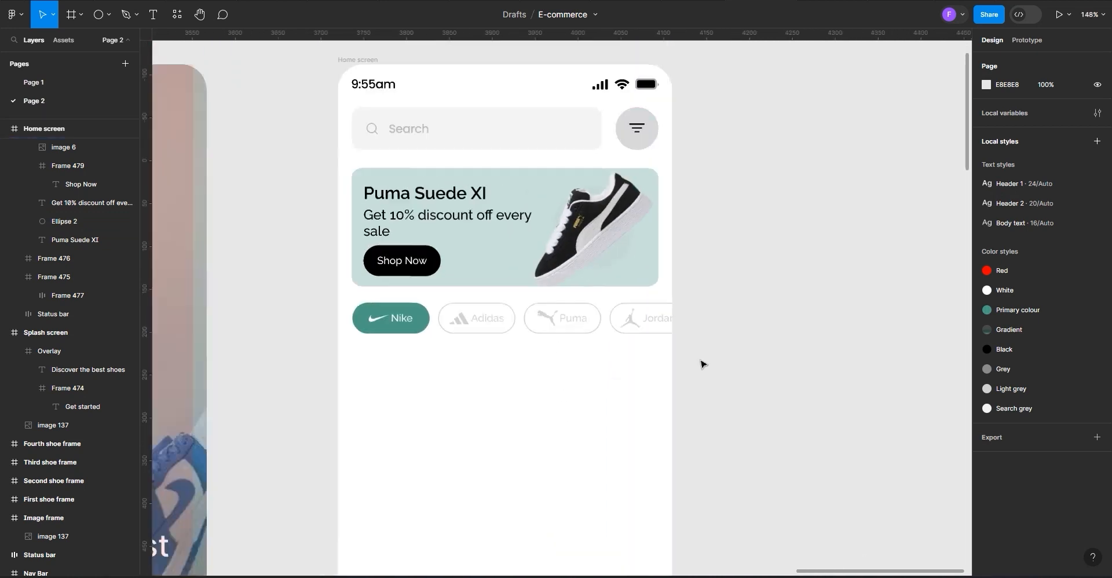
{"action": "scroll", "coordinate": [700, 364], "scroll_direction": "down", "scroll_amount": 2}
{"action": "scroll", "coordinate": [600, 384], "scroll_direction": "up", "scroll_amount": 1}
{"action": "scroll", "coordinate": [575, 359], "scroll_direction": "up", "scroll_amount": 2}
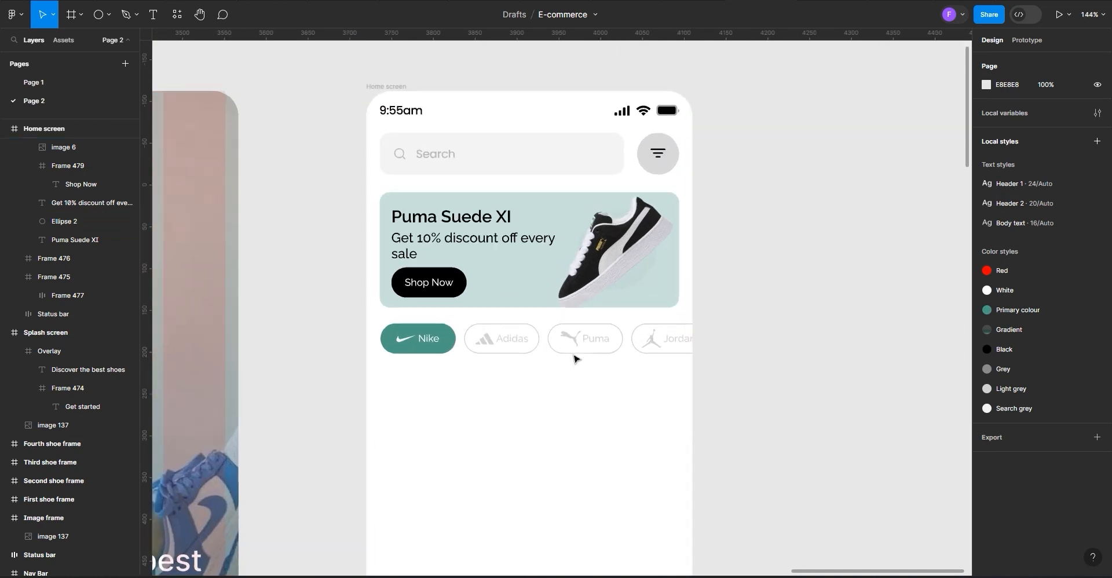
Show the 4-column layout grid on the Home screen frame
{"action": "left_click", "coordinate": [398, 88]}
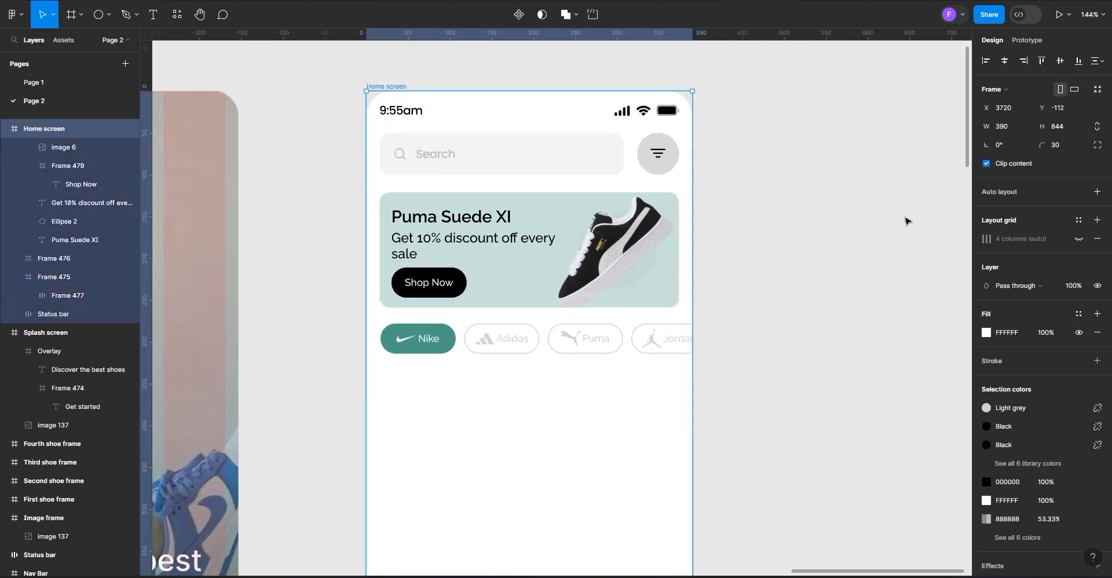
{"action": "left_click", "coordinate": [1078, 238]}
{"action": "scroll", "coordinate": [570, 221], "scroll_direction": "down", "scroll_amount": 5}
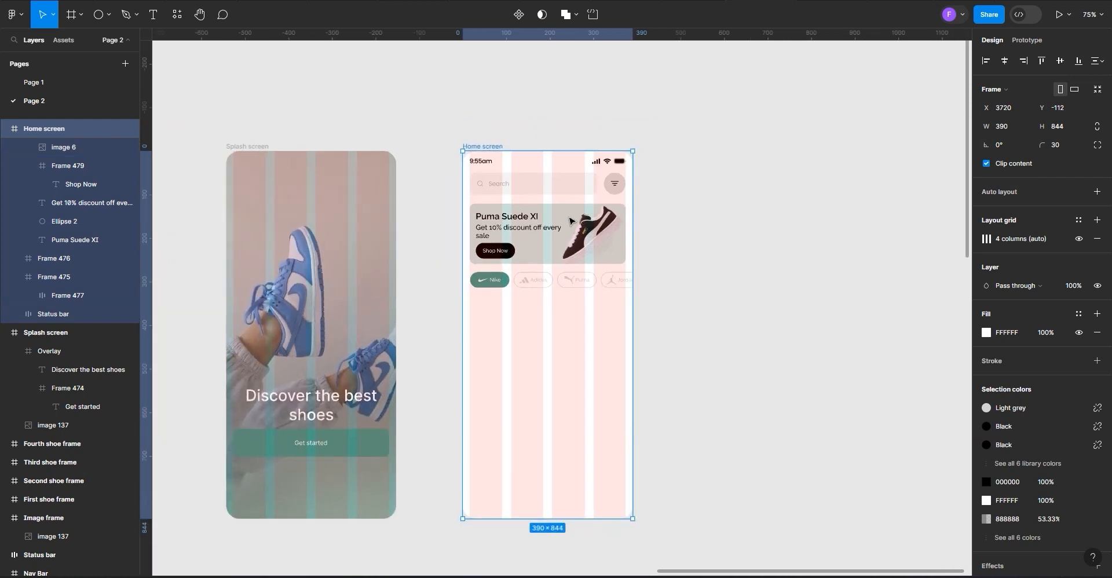
{"action": "scroll", "coordinate": [570, 221], "scroll_direction": "down", "scroll_amount": 1}
{"action": "scroll", "coordinate": [570, 220], "scroll_direction": "down", "scroll_amount": 1}
{"action": "left_click", "coordinate": [679, 307]}
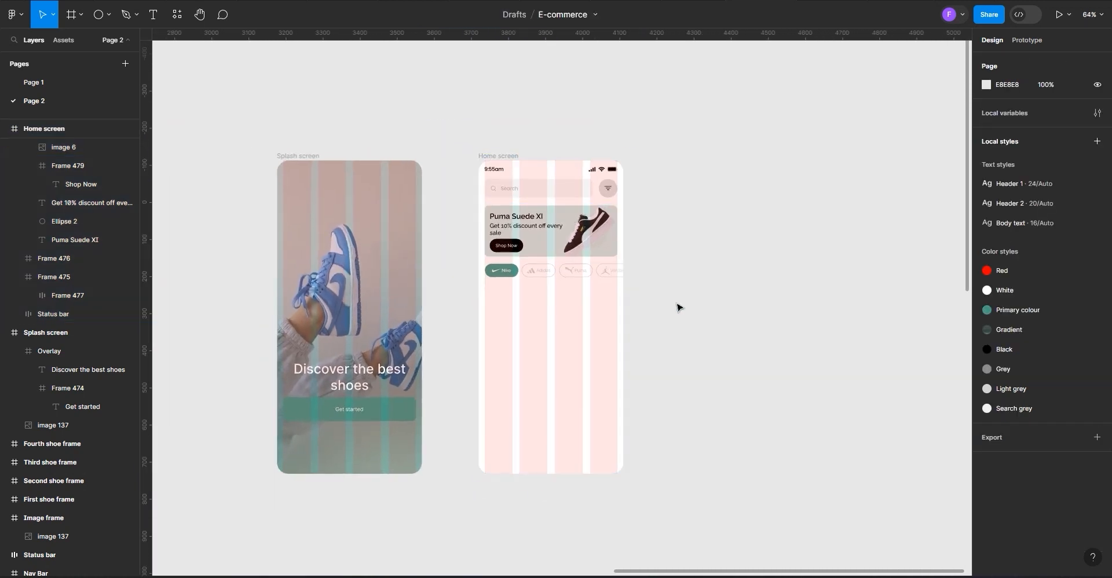
Place a copy of the Nav Bar frame at the bottom of the Home screen, at X 0, Y 760
{"action": "scroll", "coordinate": [679, 307], "scroll_direction": "down", "scroll_amount": 5}
{"action": "scroll", "coordinate": [405, 388], "scroll_direction": "up", "scroll_amount": 10}
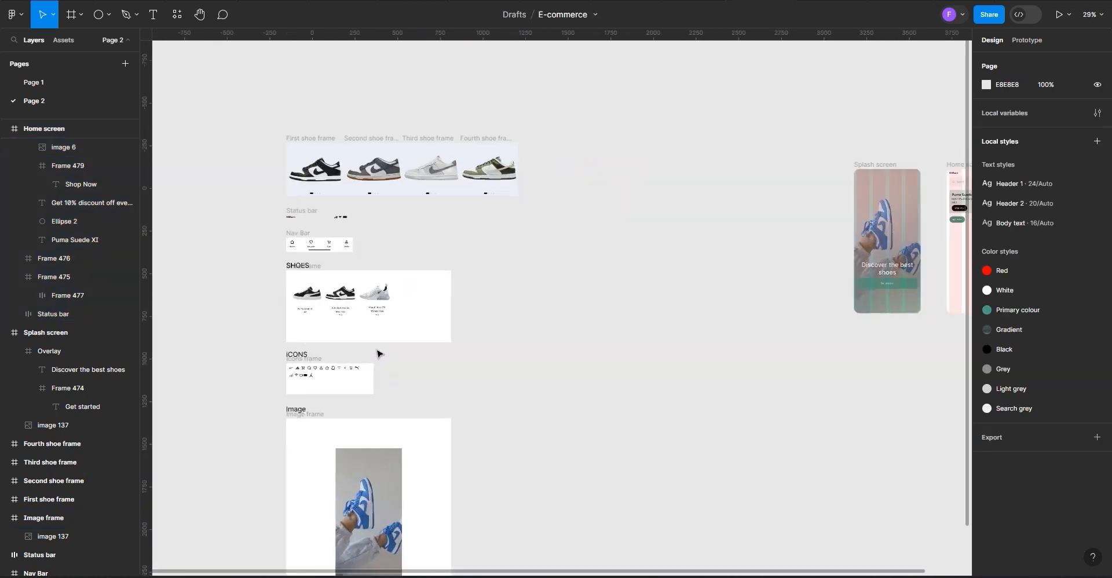
{"action": "left_click", "coordinate": [211, 122]}
{"action": "left_click", "coordinate": [209, 123]}
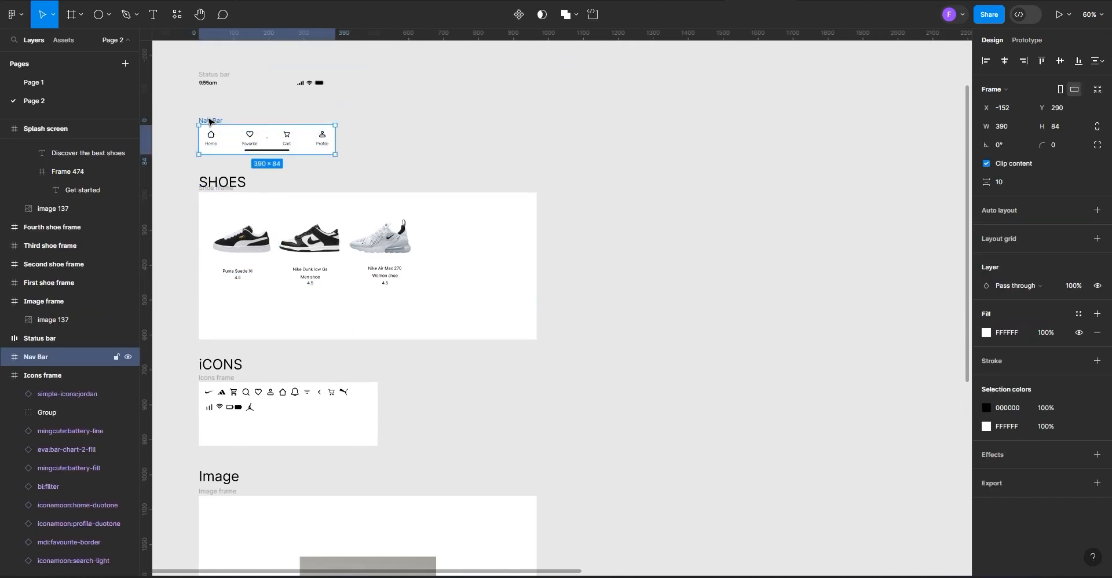
{"action": "left_click_drag", "start_coordinate": [210, 124], "coordinate": [628, 247]}
{"action": "scroll", "coordinate": [713, 277], "scroll_direction": "up", "scroll_amount": 5, "text": "ctrl"}
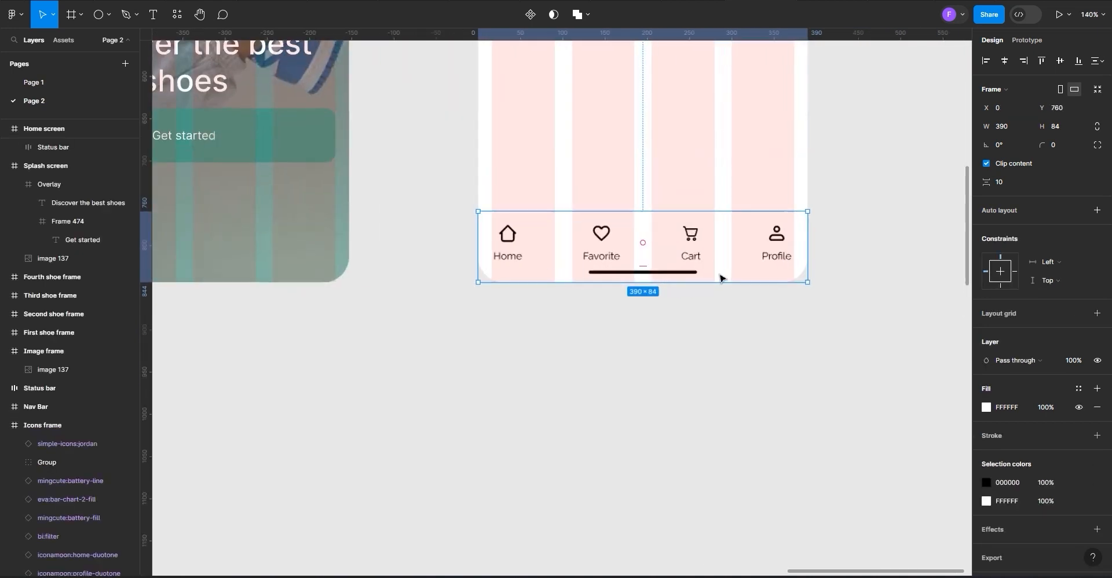
Centre the nav bar horizontally in the Home screen, keeping it flush with the bottom edge at Y 760
{"action": "left_click", "coordinate": [1009, 62]}
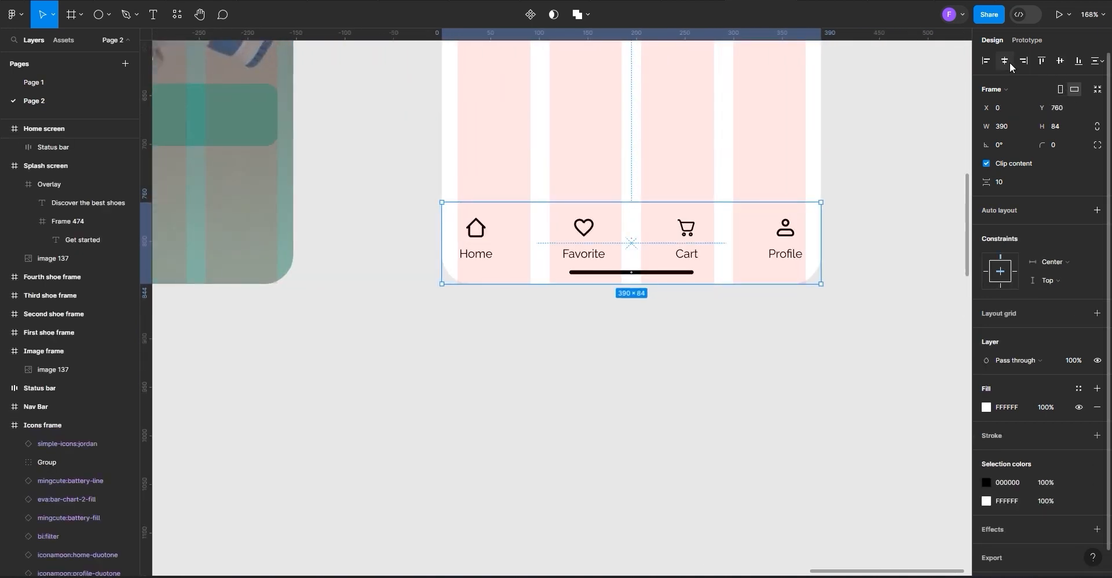
{"action": "key", "text": "Up"}
{"action": "key", "text": "Up"}
{"action": "key", "text": "Down"}
{"action": "key", "text": "Down"}
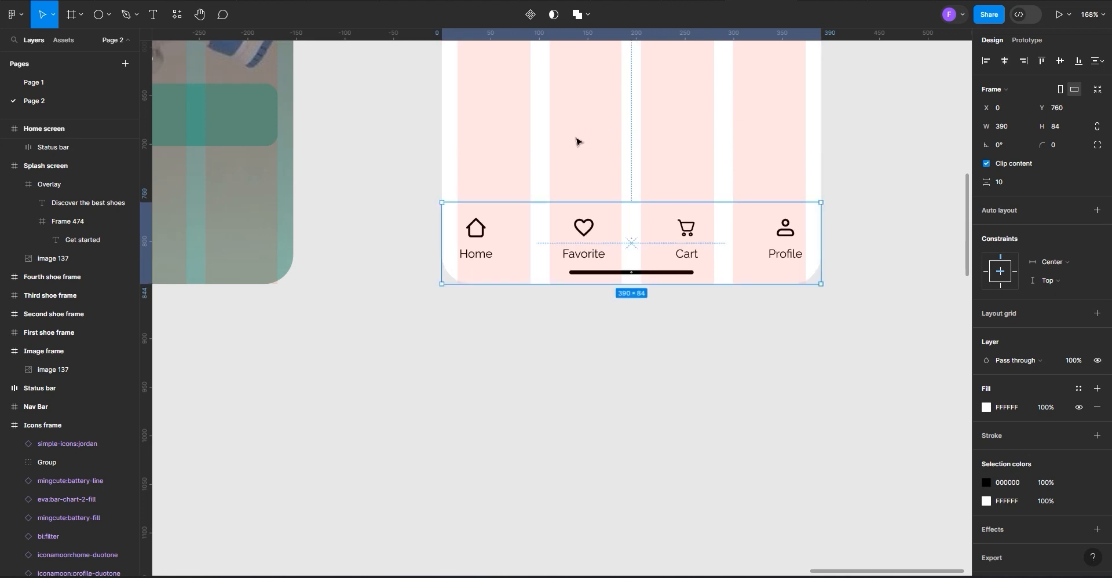
{"action": "left_click", "coordinate": [427, 159]}
Draw a frame about 169 × 312 across the first two grid columns below the brand chips on the Home screen
{"action": "scroll", "coordinate": [427, 159], "scroll_direction": "down", "scroll_amount": 4, "text": "ctrl"}
{"action": "scroll", "coordinate": [427, 159], "scroll_direction": "up", "scroll_amount": 5}
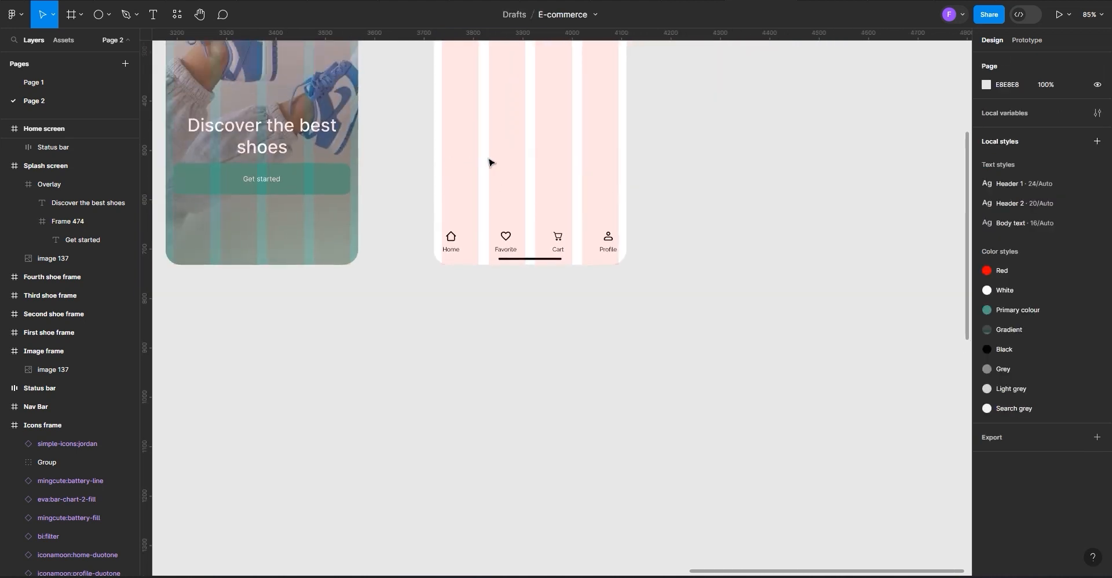
{"action": "scroll", "coordinate": [611, 231], "scroll_direction": "up", "scroll_amount": 3, "text": "ctrl"}
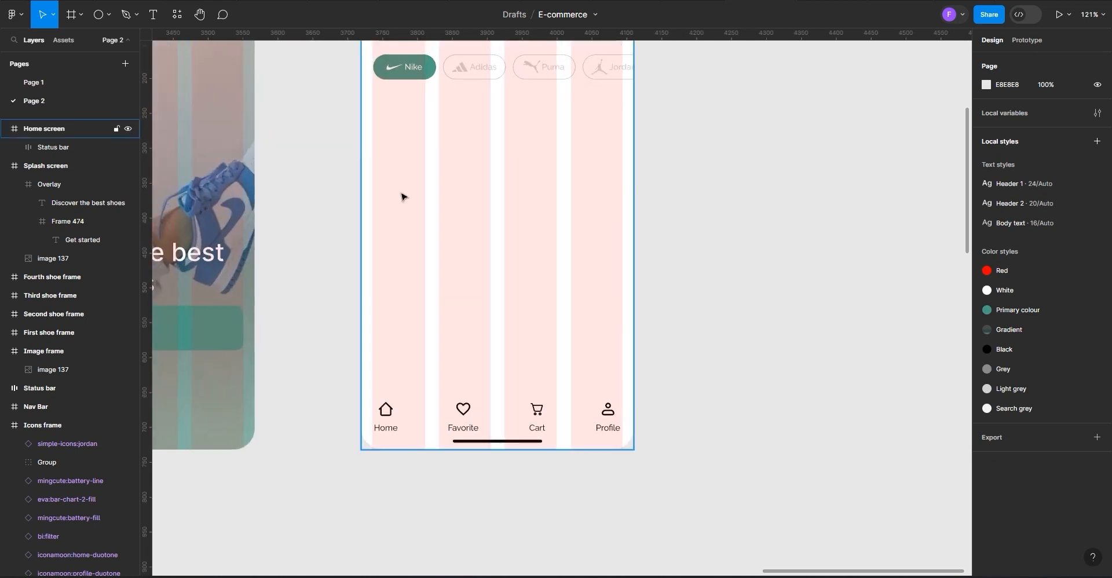
{"action": "left_click", "coordinate": [73, 21]}
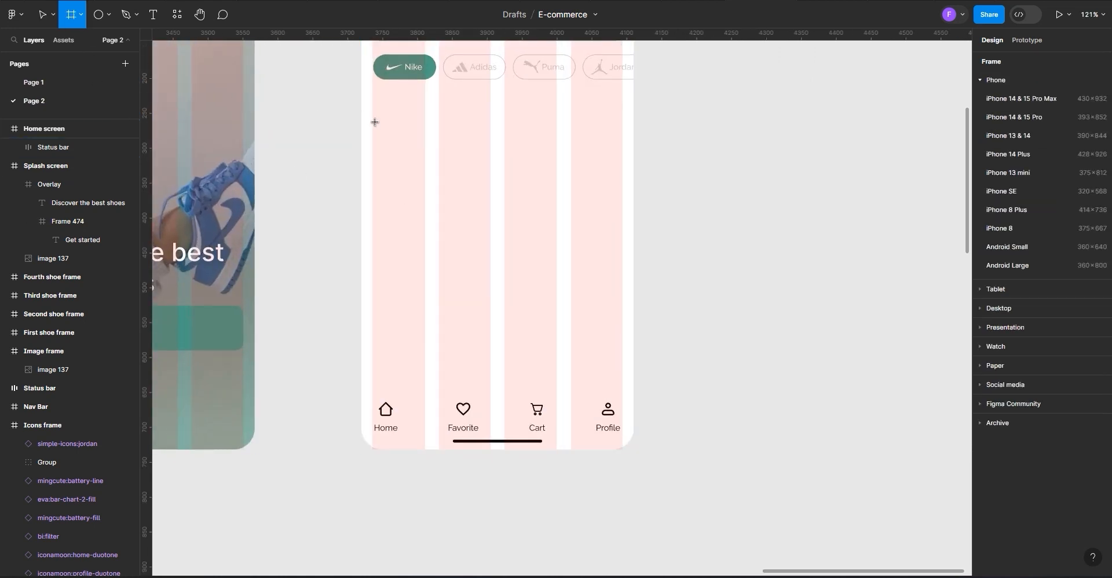
{"action": "left_click_drag", "start_coordinate": [373, 122], "coordinate": [493, 345]}
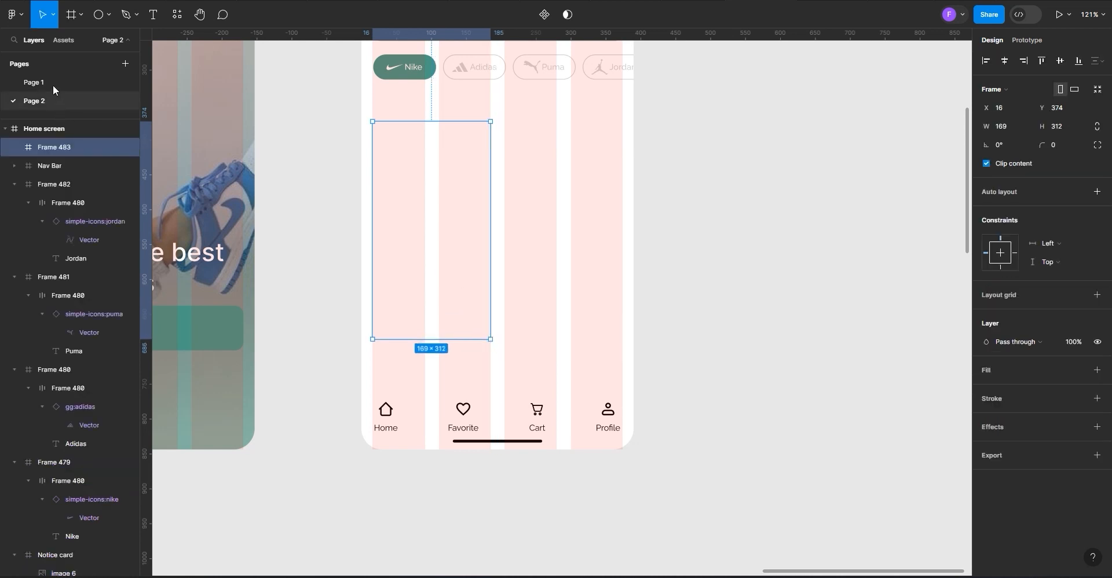
Set the new frame's width to 172 and its height to 332
{"action": "scroll", "coordinate": [309, 179], "scroll_direction": "up", "scroll_amount": 2}
{"action": "left_click", "coordinate": [1002, 128]}
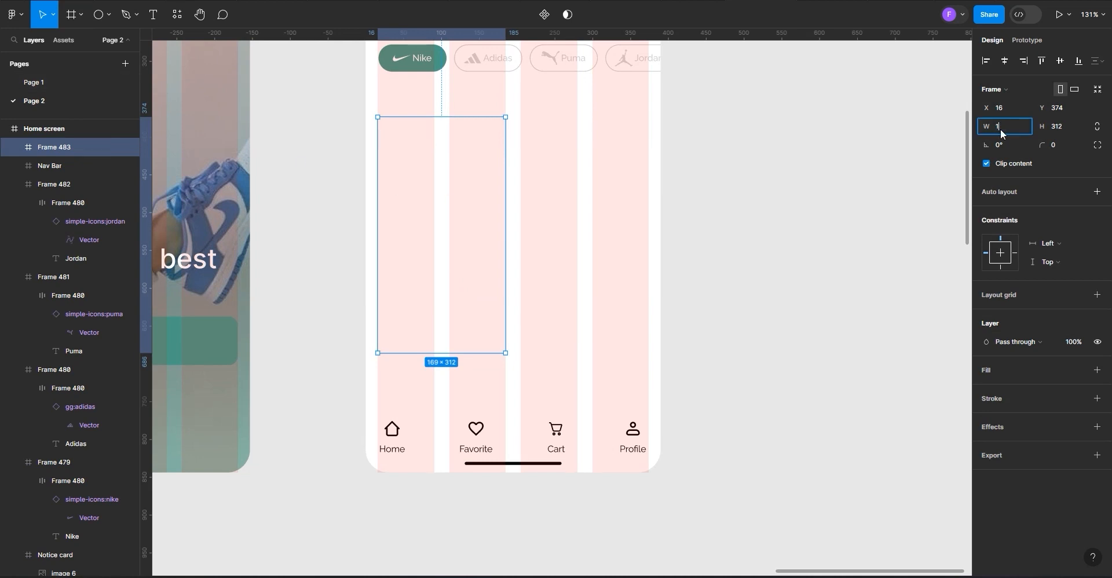
{"action": "left_click", "coordinate": [1058, 128]}
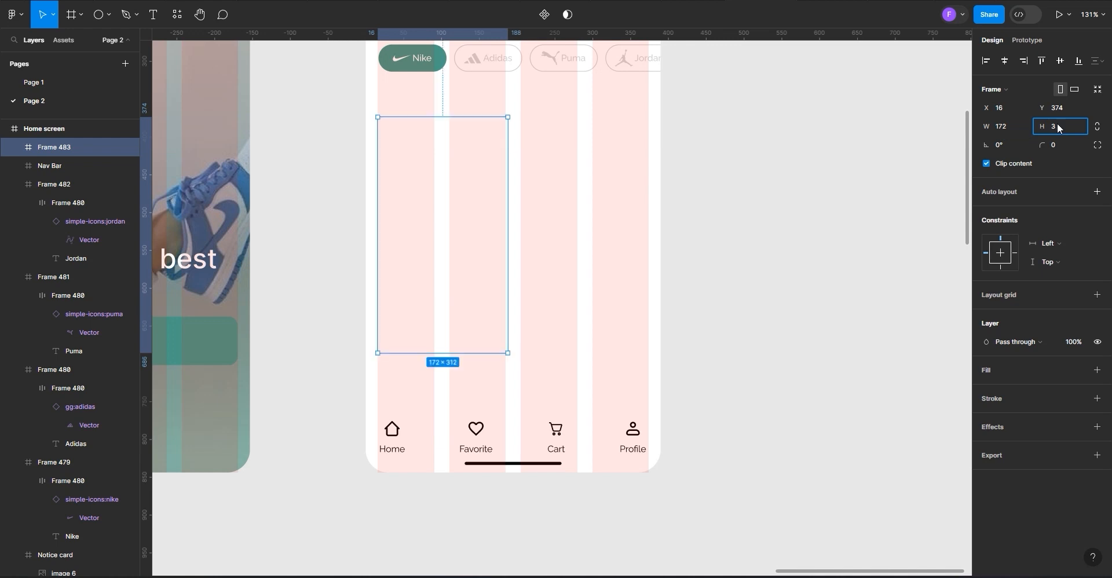
{"action": "type", "text": "332"}
{"action": "left_click", "coordinate": [777, 263]}
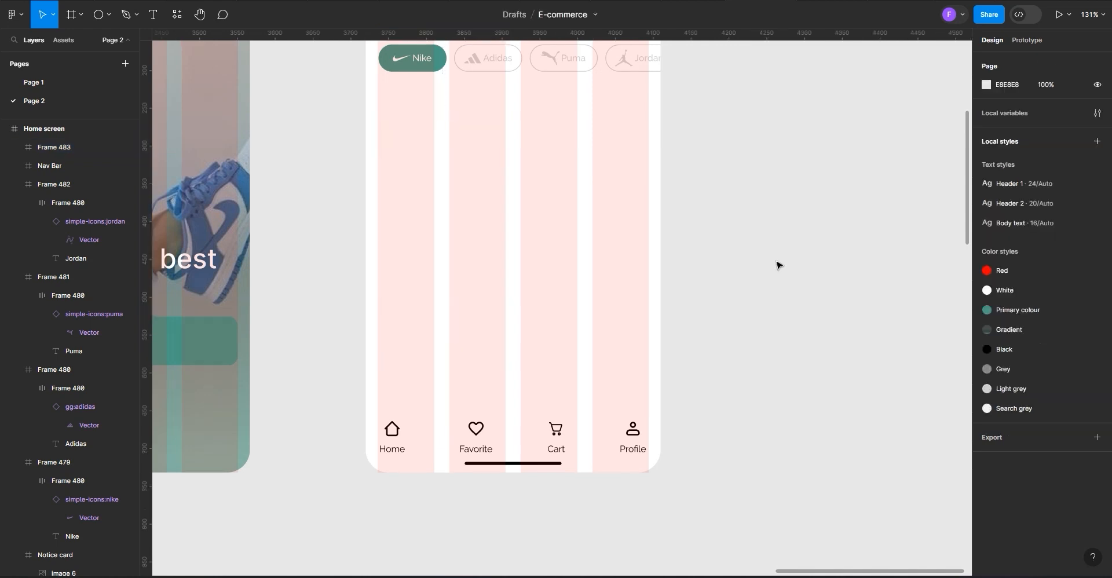
Fill the new frame below the brand chips with the White colour style and move it up to Y 364
{"action": "left_click", "coordinate": [473, 226]}
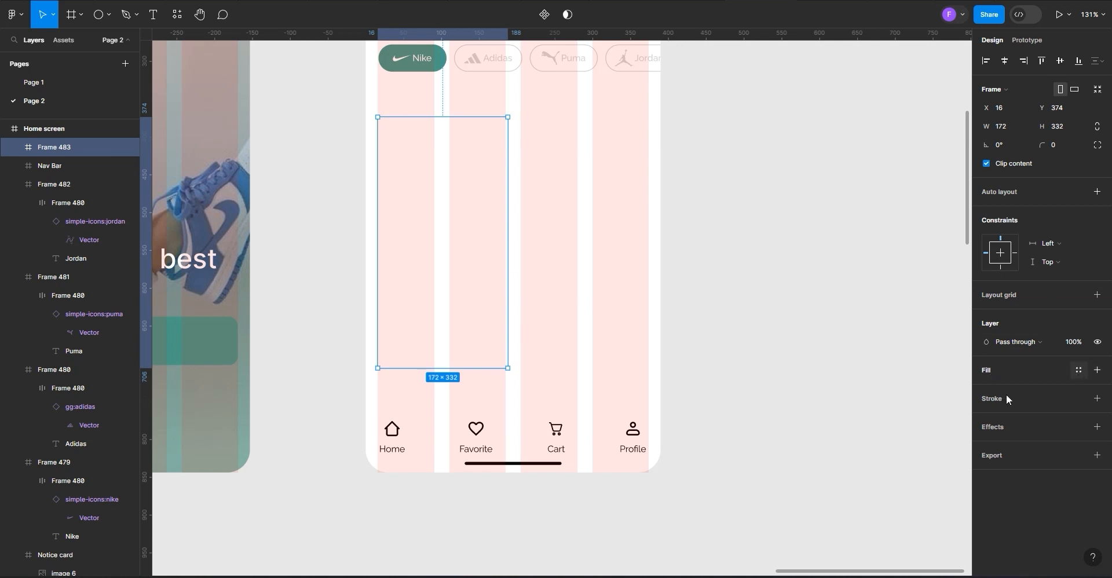
{"action": "left_click", "coordinate": [1077, 369]}
{"action": "left_click", "coordinate": [864, 440]}
{"action": "scroll", "coordinate": [461, 250], "scroll_direction": "up", "scroll_amount": 2, "text": "ctrl"}
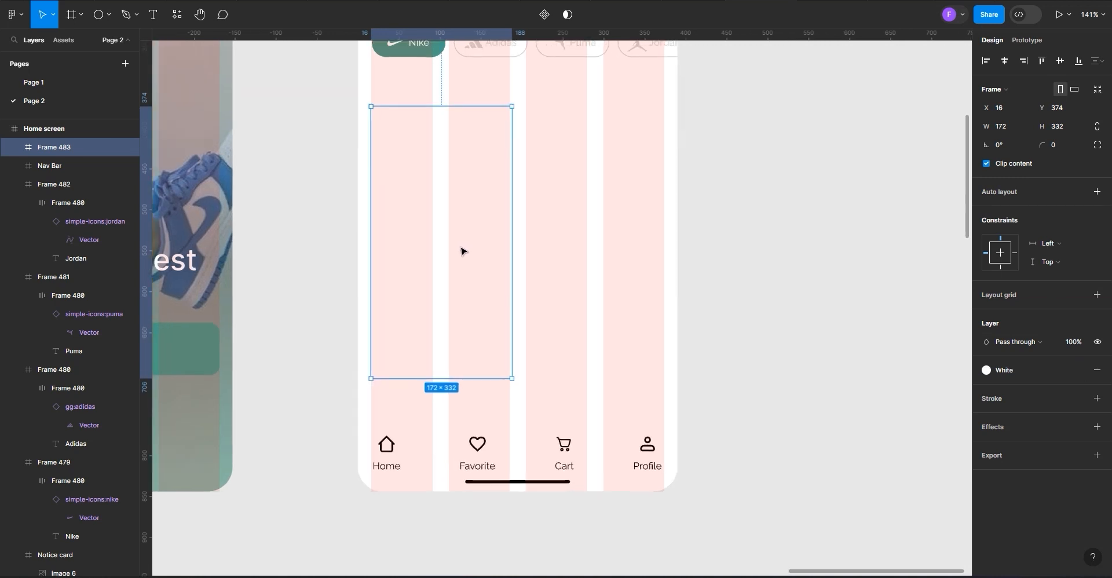
{"action": "scroll", "coordinate": [467, 222], "scroll_direction": "down", "scroll_amount": 2}
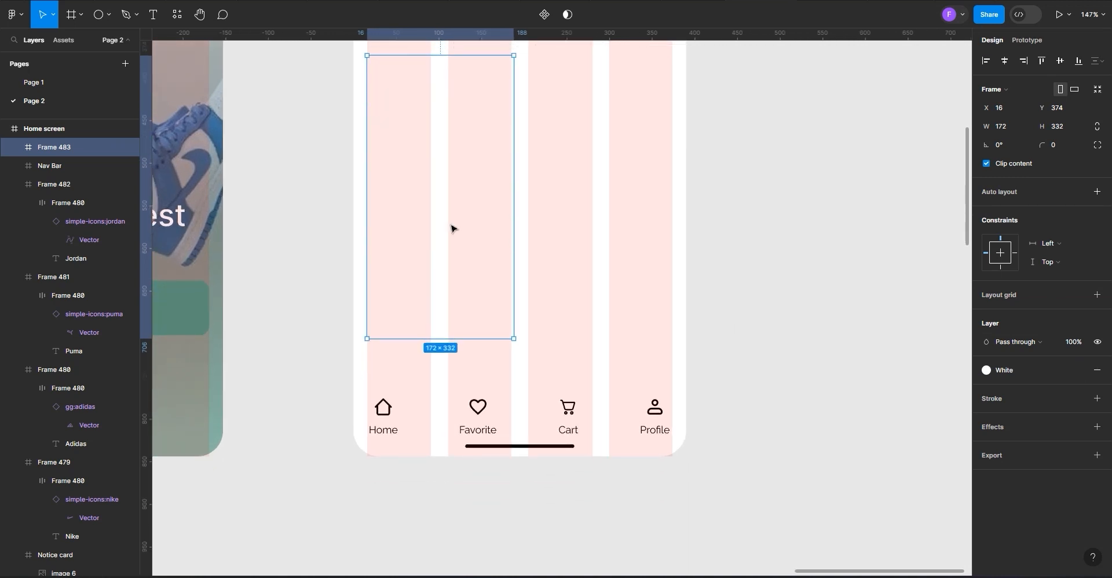
{"action": "scroll", "coordinate": [457, 294], "scroll_direction": "up", "scroll_amount": 2}
{"action": "scroll", "coordinate": [455, 294], "scroll_direction": "up", "scroll_amount": 1, "text": "ctrl"}
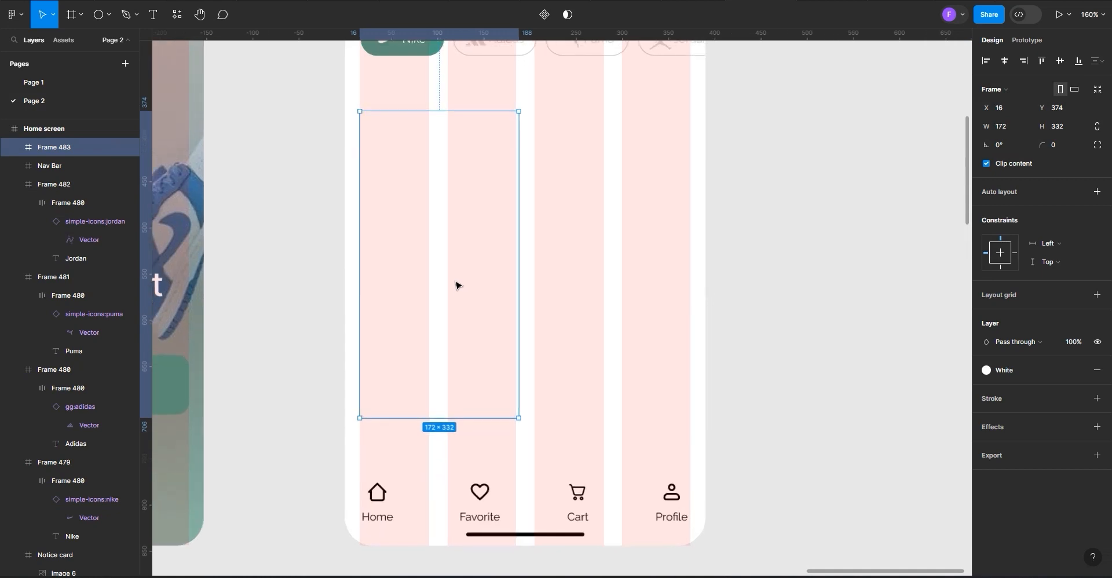
{"action": "left_click_drag", "start_coordinate": [457, 280], "coordinate": [456, 275]}
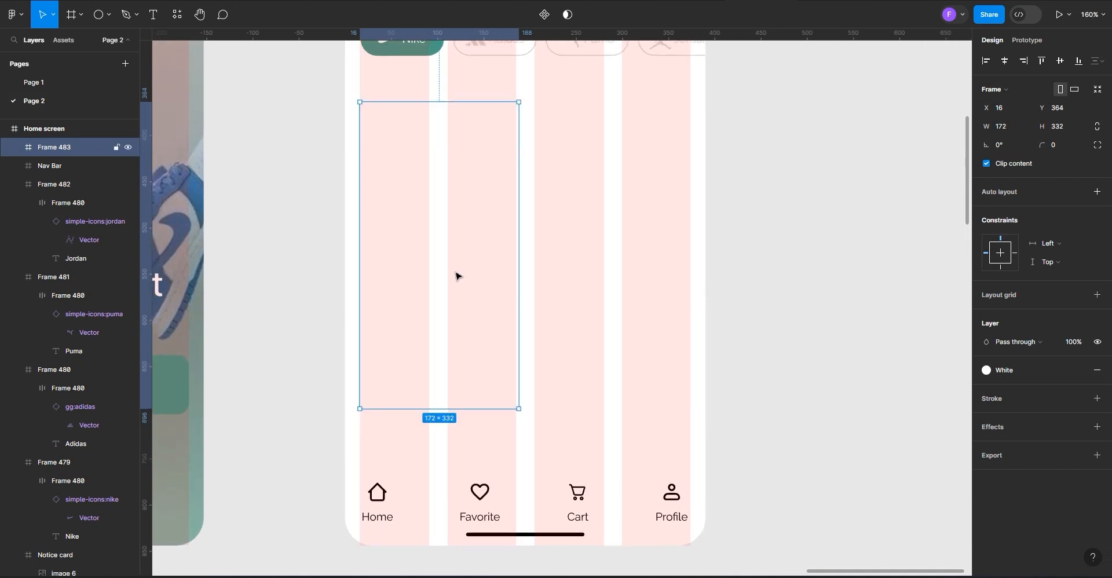
Add a drop shadow to the card frame with X 4, Y 4, blur 40 and 5% black
{"action": "left_click", "coordinate": [998, 427]}
{"action": "left_click", "coordinate": [985, 446]}
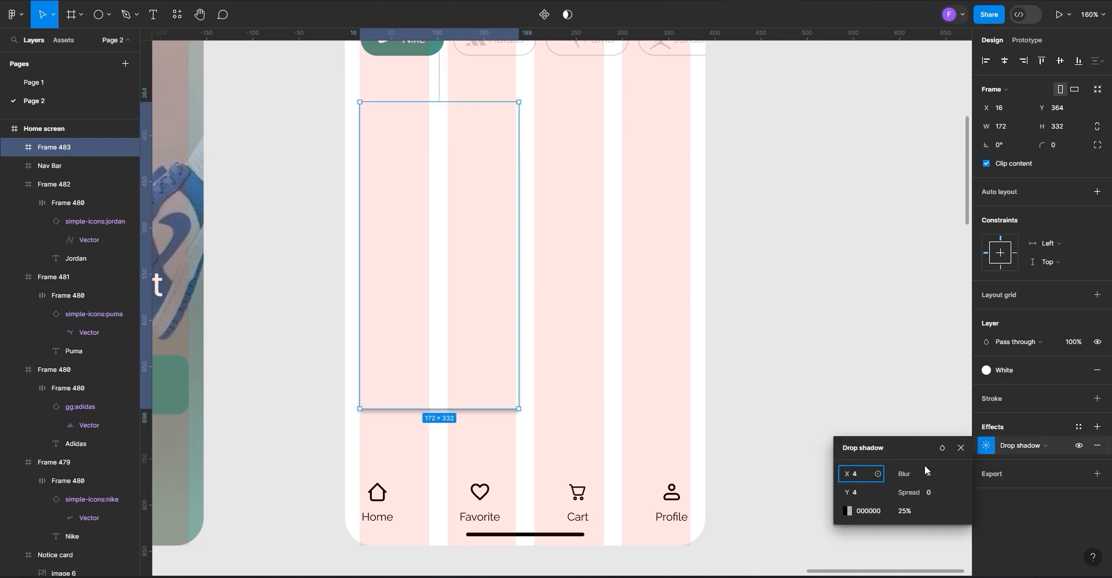
{"action": "left_click", "coordinate": [905, 513]}
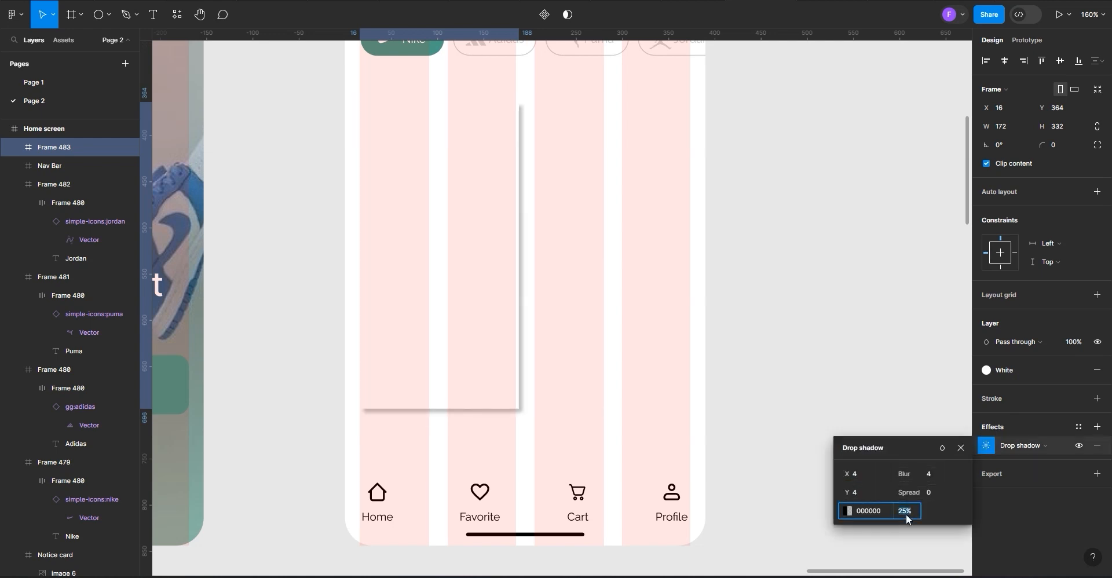
{"action": "type", "text": "5"}
{"action": "left_click", "coordinate": [935, 475]}
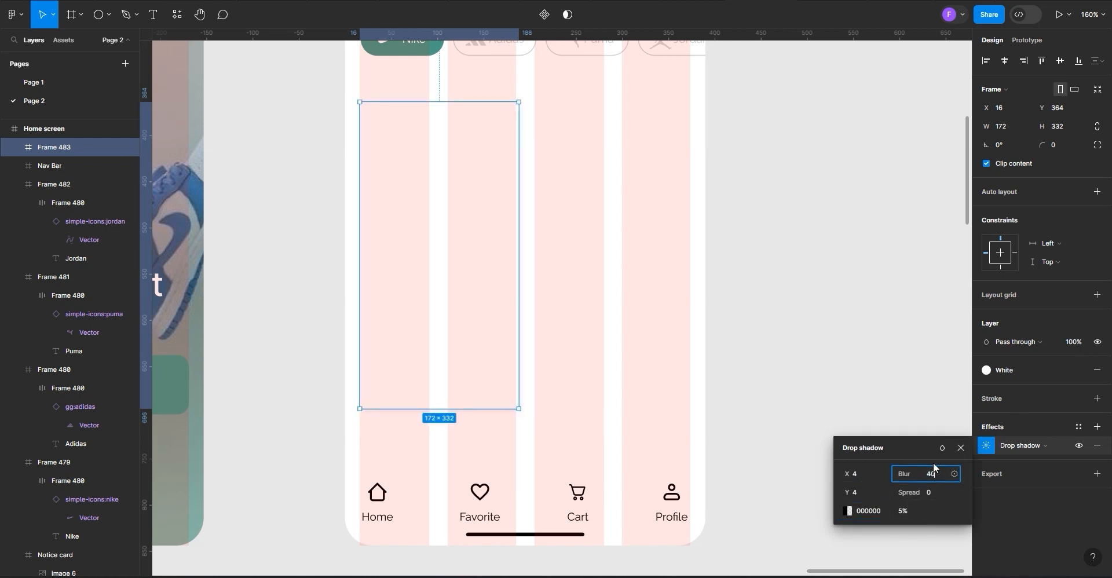
{"action": "type", "text": "40"}
{"action": "left_click", "coordinate": [780, 298]}
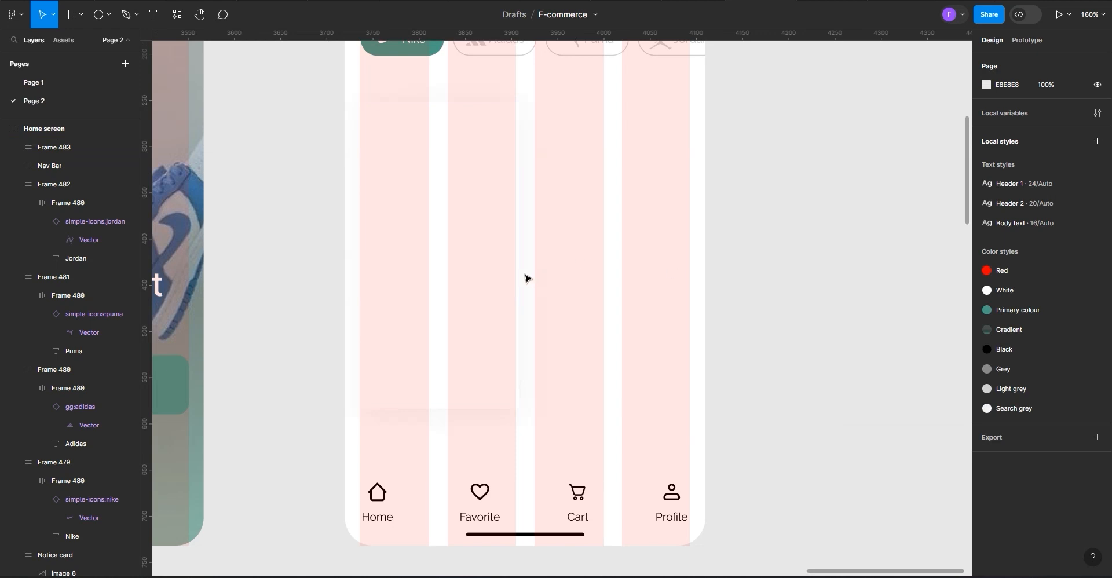
Round the card frame's corners with a radius of 12
{"action": "left_click", "coordinate": [499, 258]}
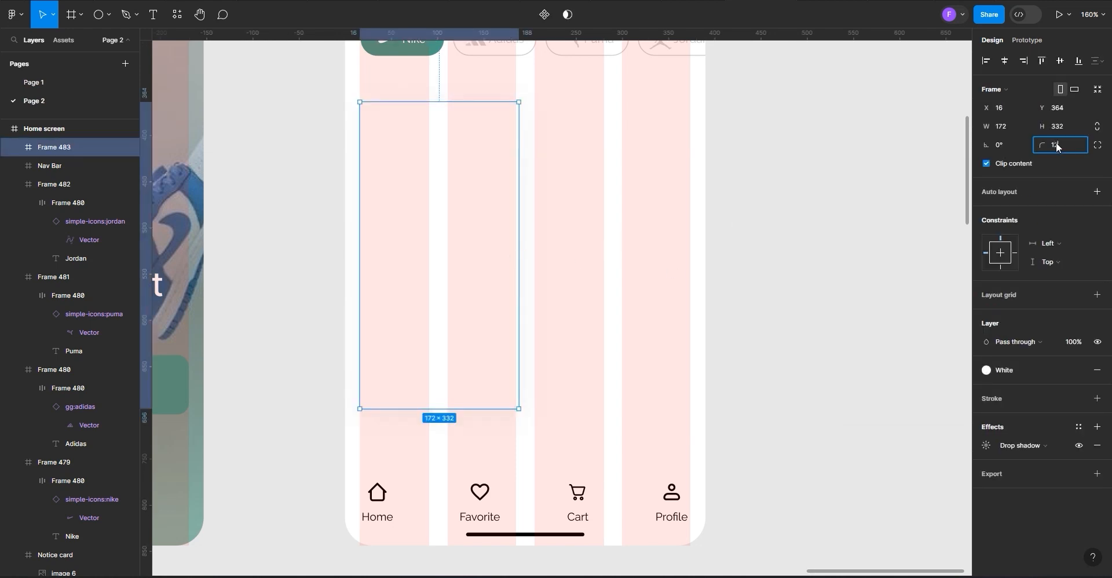
{"action": "left_click", "coordinate": [692, 150]}
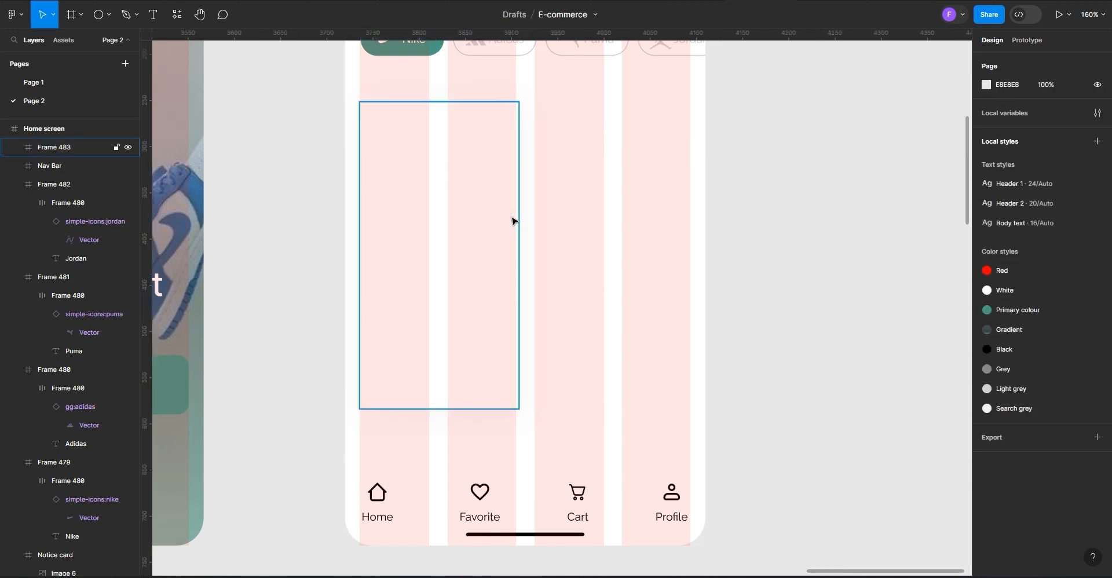
{"action": "left_click", "coordinate": [486, 217]}
Copy the ellipse behind the shoe in the Puma Suede XI banner into the empty card frame
{"action": "scroll", "coordinate": [481, 217], "scroll_direction": "down", "scroll_amount": 3}
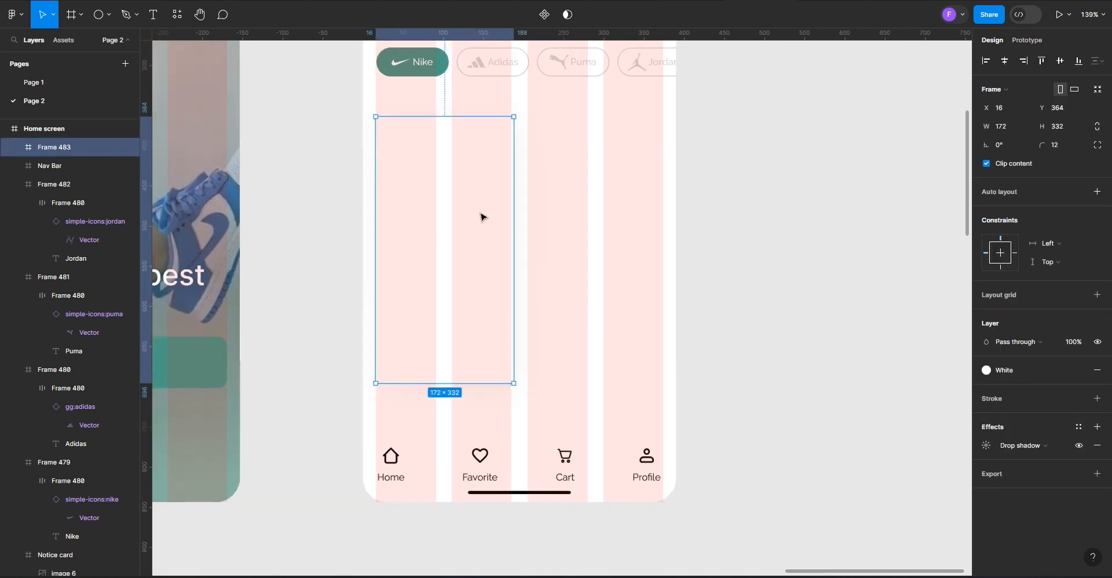
{"action": "scroll", "coordinate": [492, 213], "scroll_direction": "up", "scroll_amount": 1}
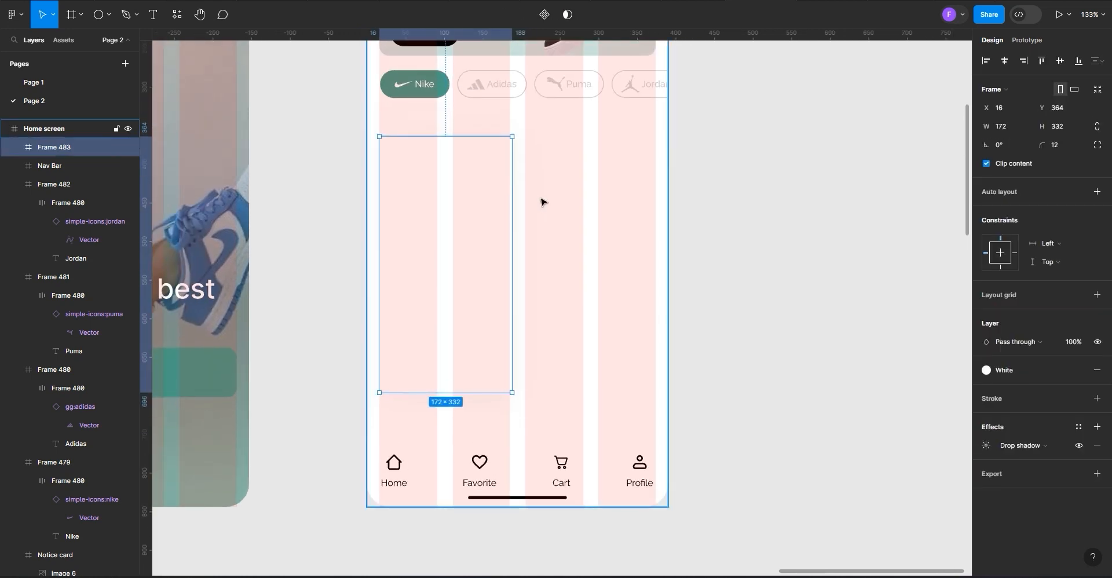
{"action": "scroll", "coordinate": [540, 202], "scroll_direction": "down", "scroll_amount": 2}
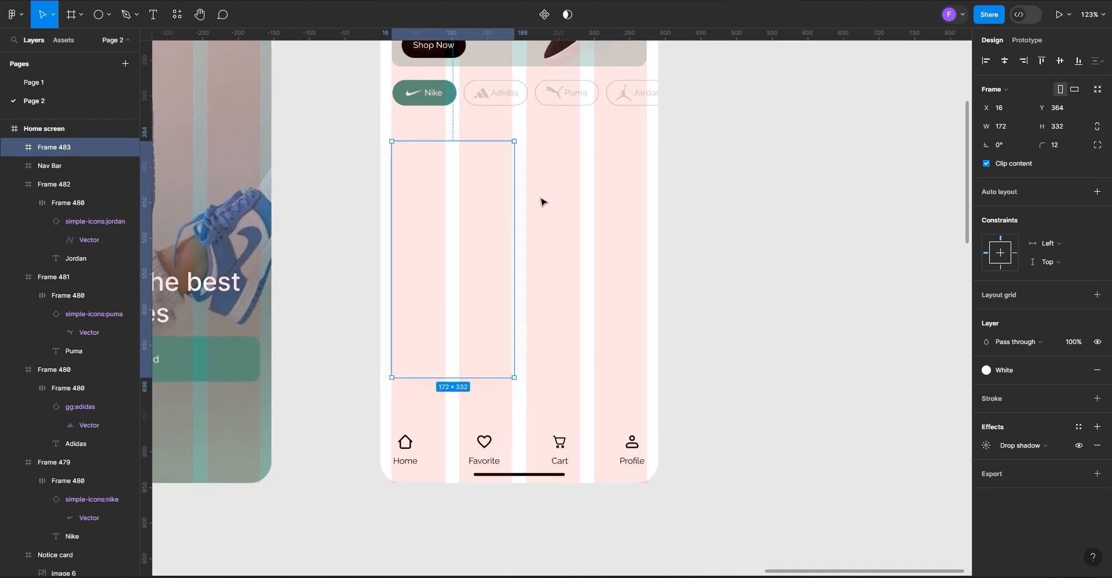
{"action": "scroll", "coordinate": [540, 202], "scroll_direction": "down", "scroll_amount": 2}
{"action": "scroll", "coordinate": [564, 162], "scroll_direction": "up", "scroll_amount": 2}
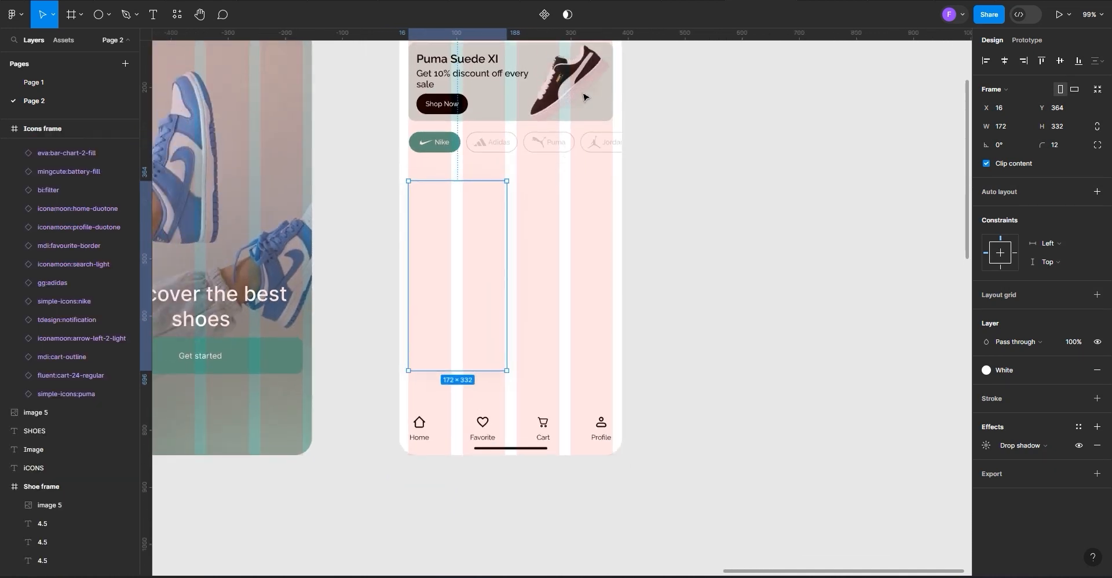
{"action": "left_click", "coordinate": [583, 120]}
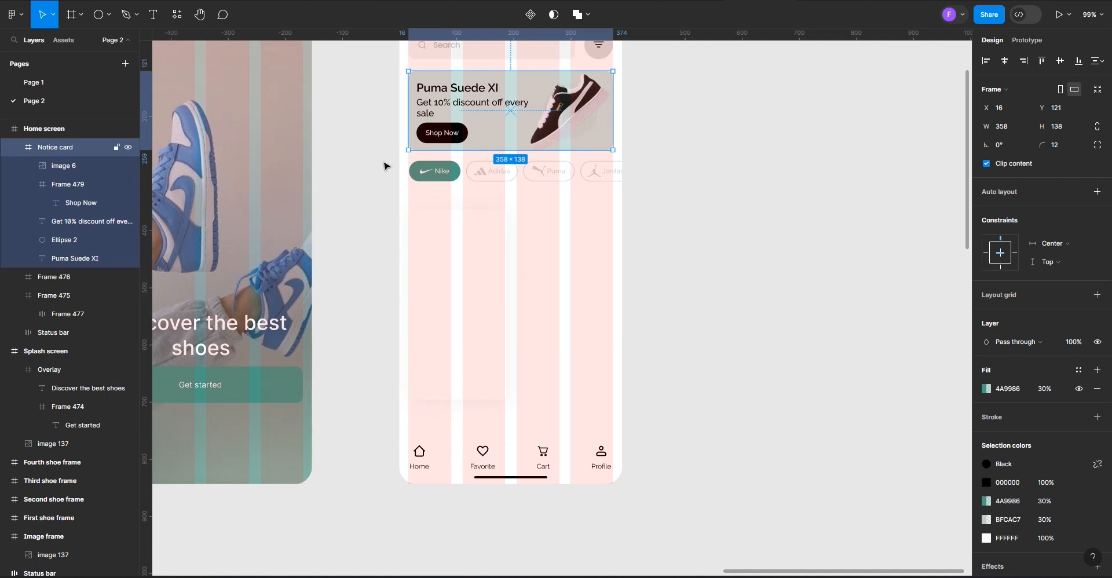
{"action": "left_click", "coordinate": [568, 115]}
{"action": "left_click_drag", "start_coordinate": [567, 123], "coordinate": [455, 321]}
Resize the copied ellipse proportionally to 128 × 128
{"action": "scroll", "coordinate": [454, 322], "scroll_direction": "up", "scroll_amount": 5}
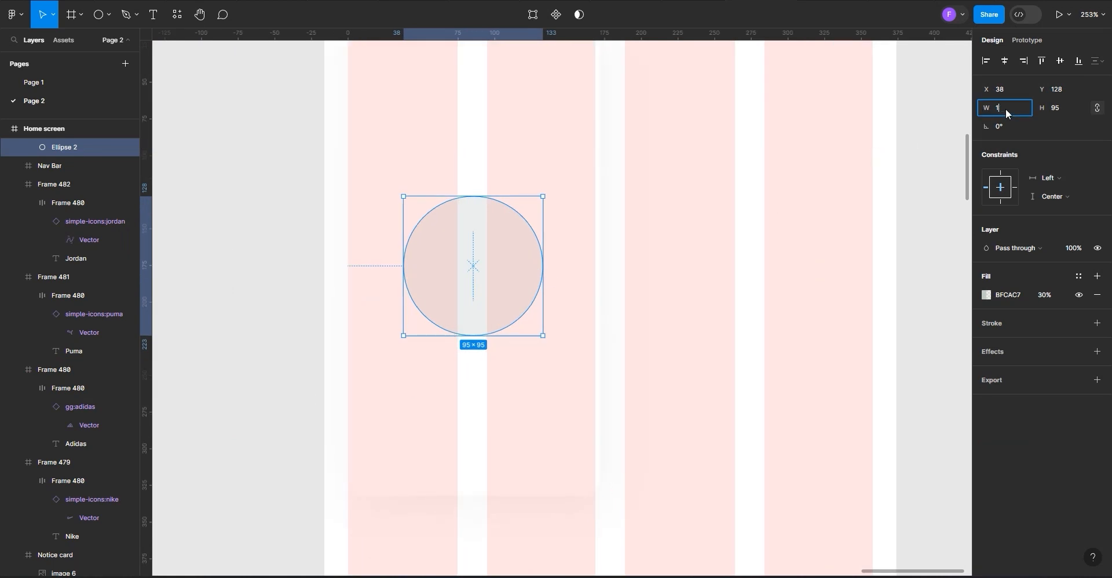
{"action": "type", "text": "8"}
{"action": "left_click", "coordinate": [696, 255]}
{"action": "scroll", "coordinate": [522, 241], "scroll_direction": "down", "scroll_amount": 3}
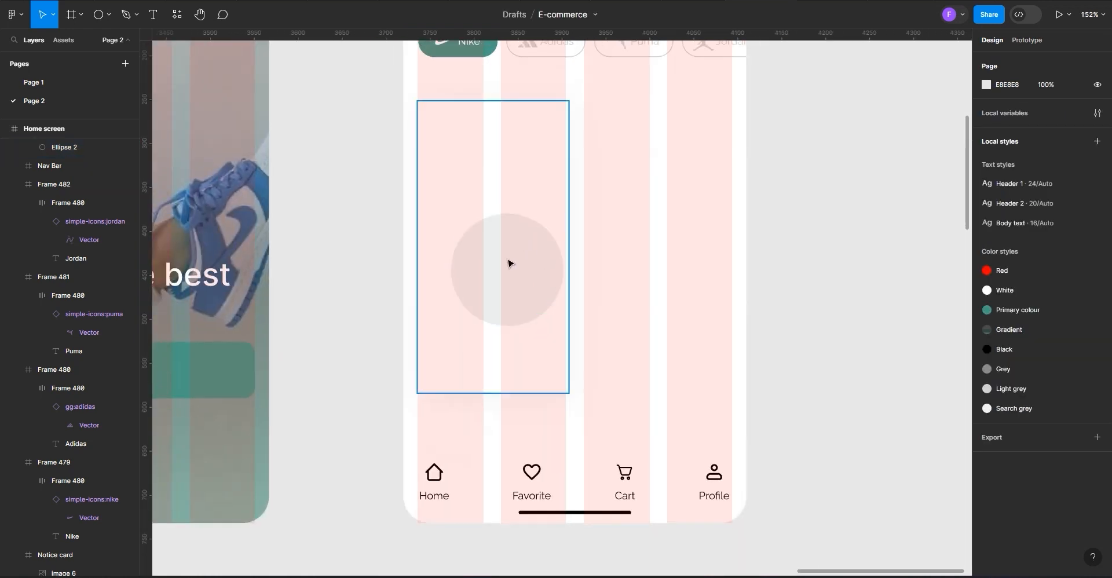
Centre the circle horizontally in the card frame, placing it at X 22, Y 90
{"action": "left_click", "coordinate": [508, 260]}
{"action": "double_click", "coordinate": [510, 268]}
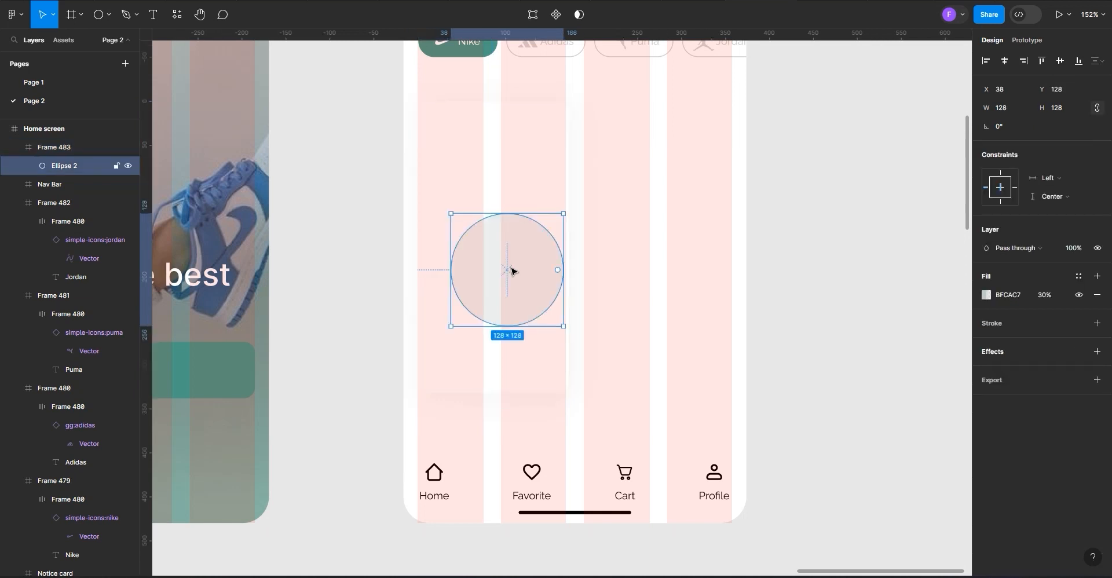
{"action": "left_click_drag", "start_coordinate": [515, 277], "coordinate": [503, 245]}
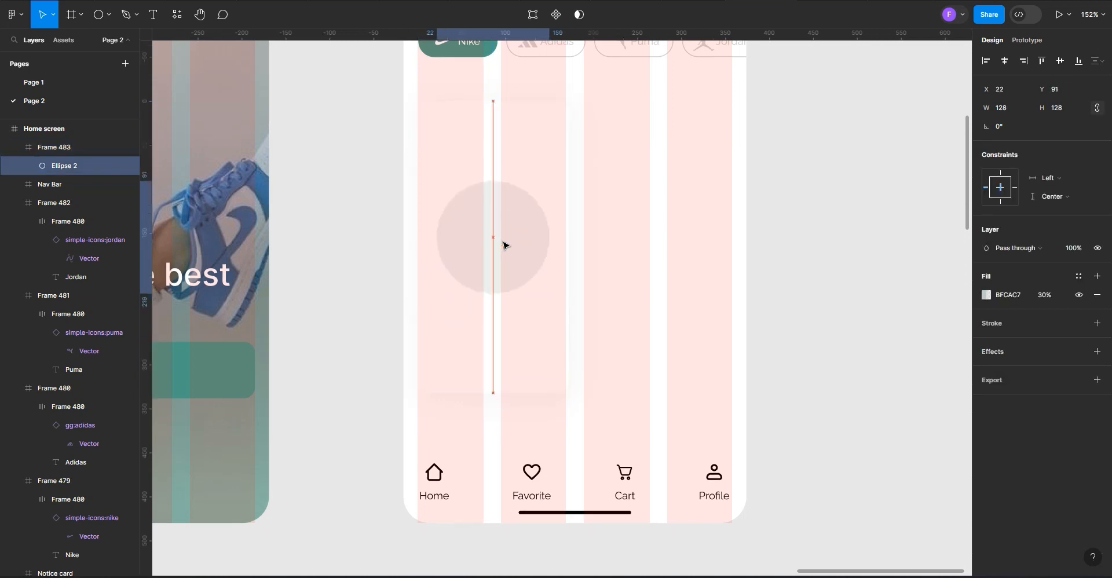
{"action": "left_click_drag", "start_coordinate": [503, 244], "coordinate": [504, 244]}
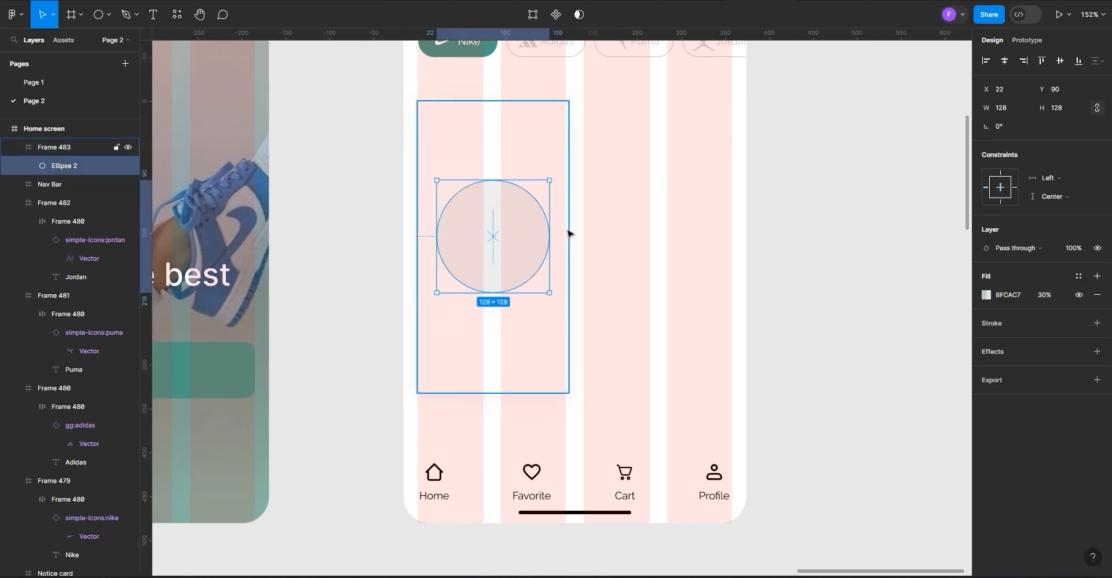
Hide the four-column layout grid of the Home screen frame
{"action": "scroll", "coordinate": [568, 234], "scroll_direction": "down", "scroll_amount": 3}
{"action": "scroll", "coordinate": [568, 233], "scroll_direction": "up", "scroll_amount": 2}
{"action": "scroll", "coordinate": [568, 234], "scroll_direction": "down", "scroll_amount": 2}
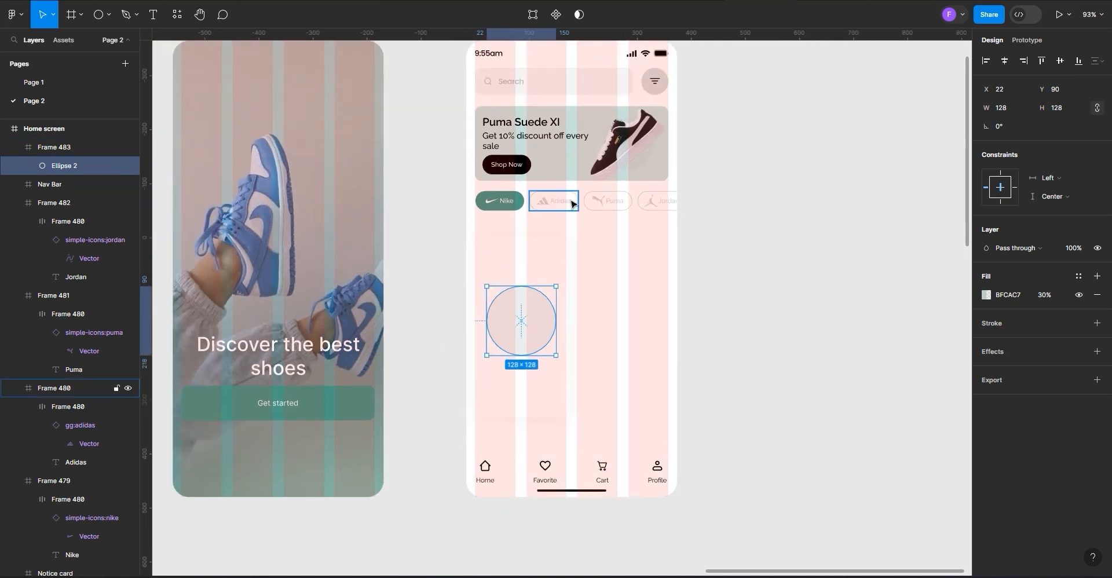
{"action": "scroll", "coordinate": [571, 209], "scroll_direction": "up", "scroll_amount": 3}
{"action": "left_click", "coordinate": [478, 152]}
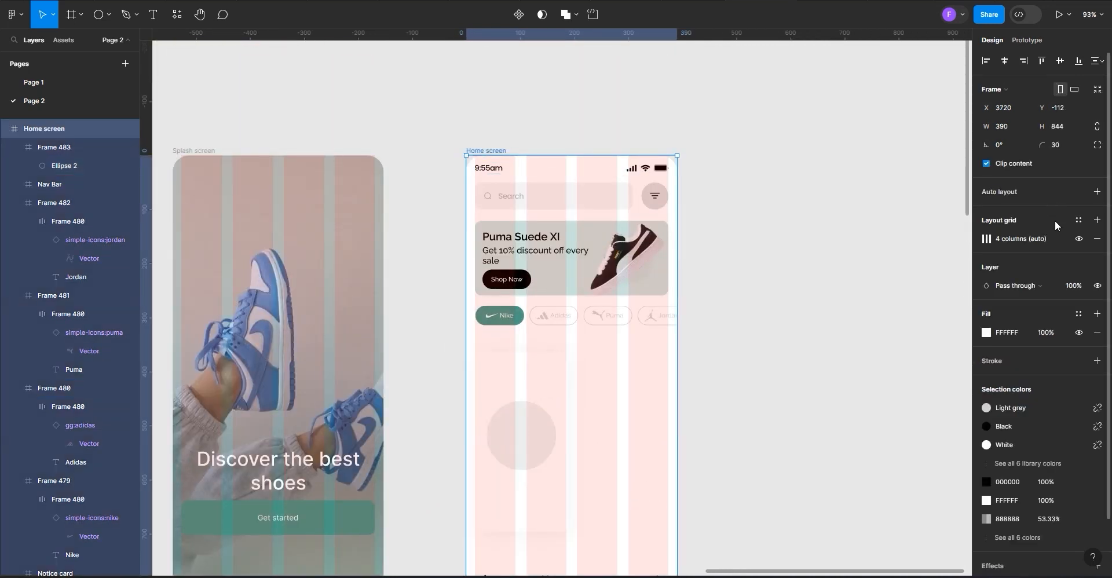
{"action": "left_click", "coordinate": [1077, 240]}
{"action": "scroll", "coordinate": [665, 345], "scroll_direction": "down", "scroll_amount": 3}
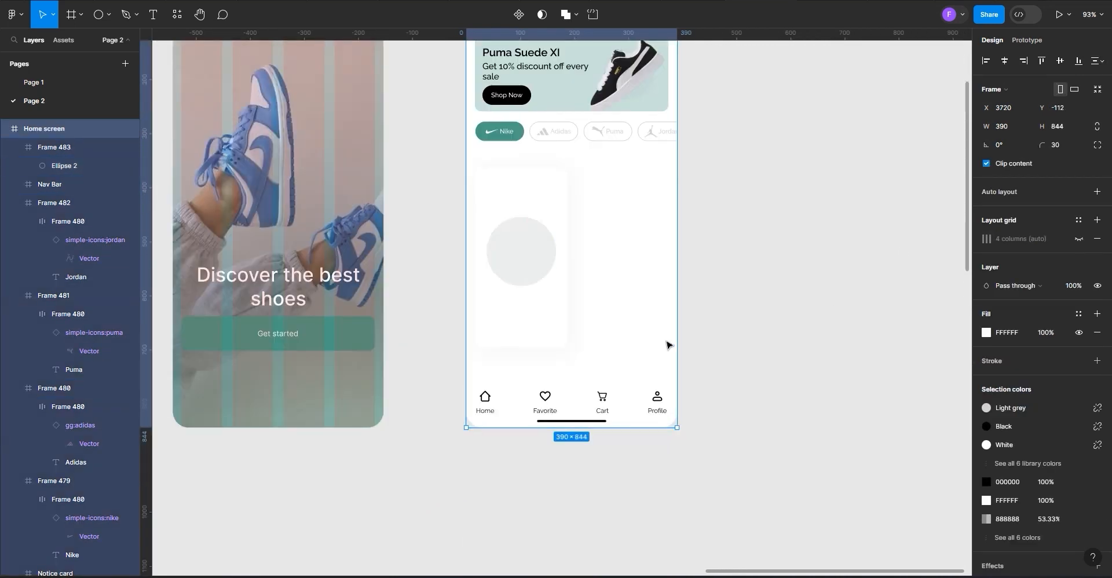
Add a second drop shadow to the card frame with X -4, Y -4, blur 40 and 5% black
{"action": "scroll", "coordinate": [624, 249], "scroll_direction": "up", "scroll_amount": 5}
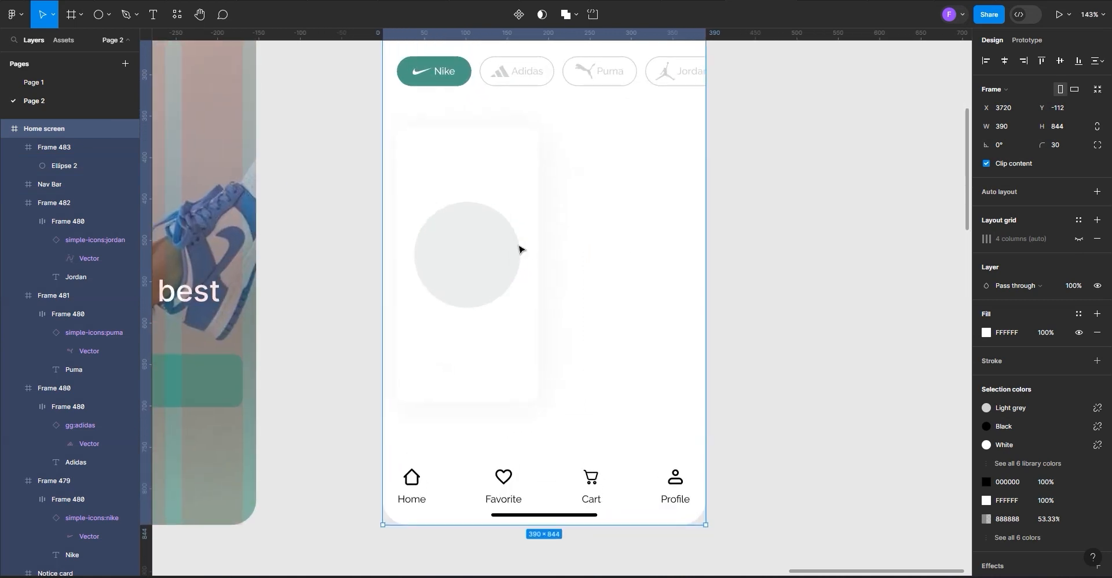
{"action": "left_click", "coordinate": [517, 205]}
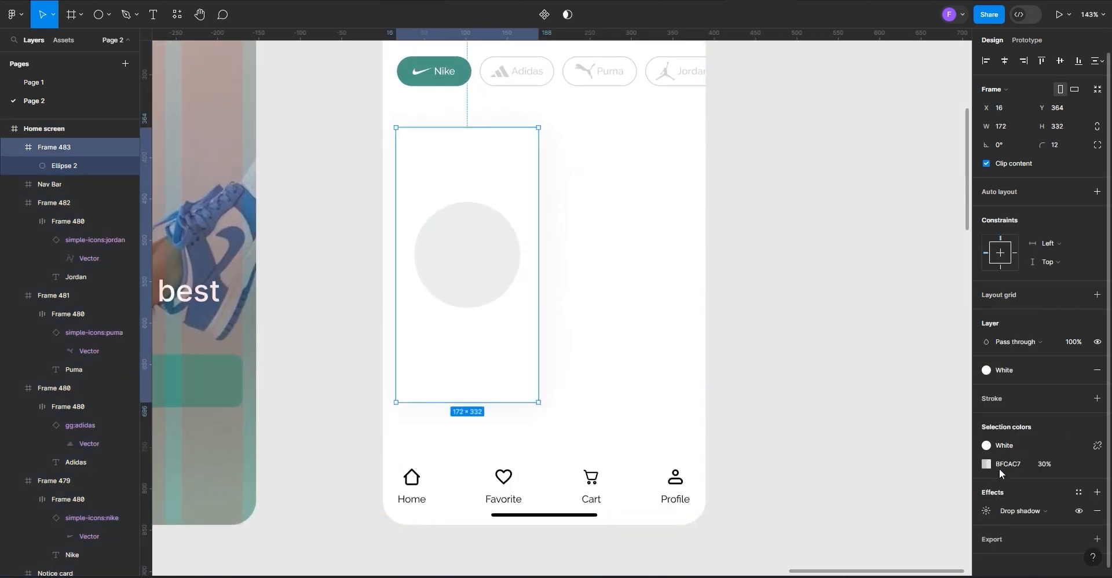
{"action": "scroll", "coordinate": [1004, 495], "scroll_direction": "down", "scroll_amount": 1}
{"action": "left_click", "coordinate": [1097, 485]}
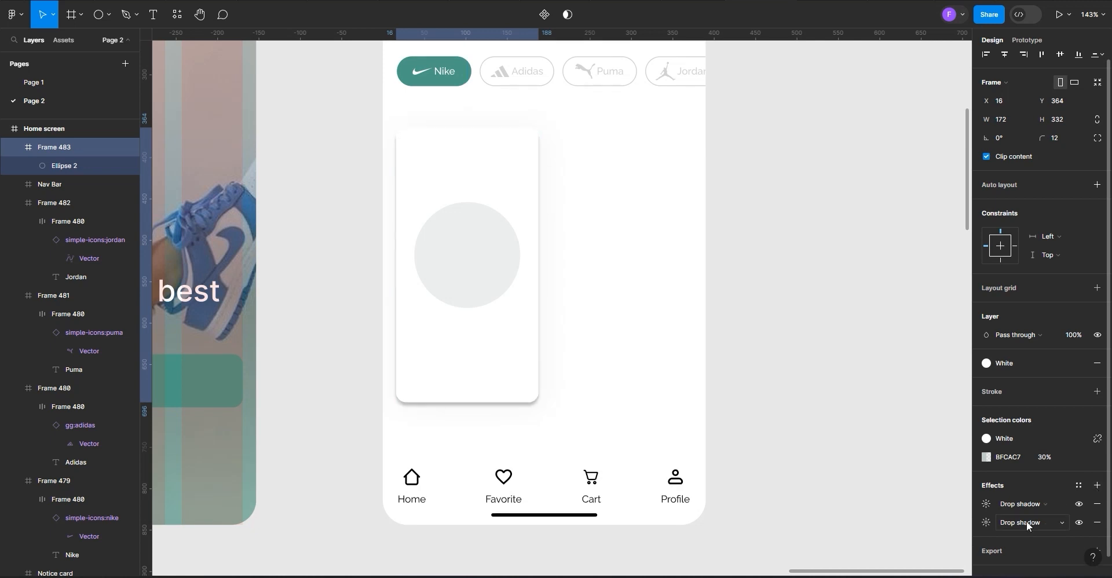
{"action": "left_click", "coordinate": [986, 504]}
{"action": "left_click", "coordinate": [855, 521]}
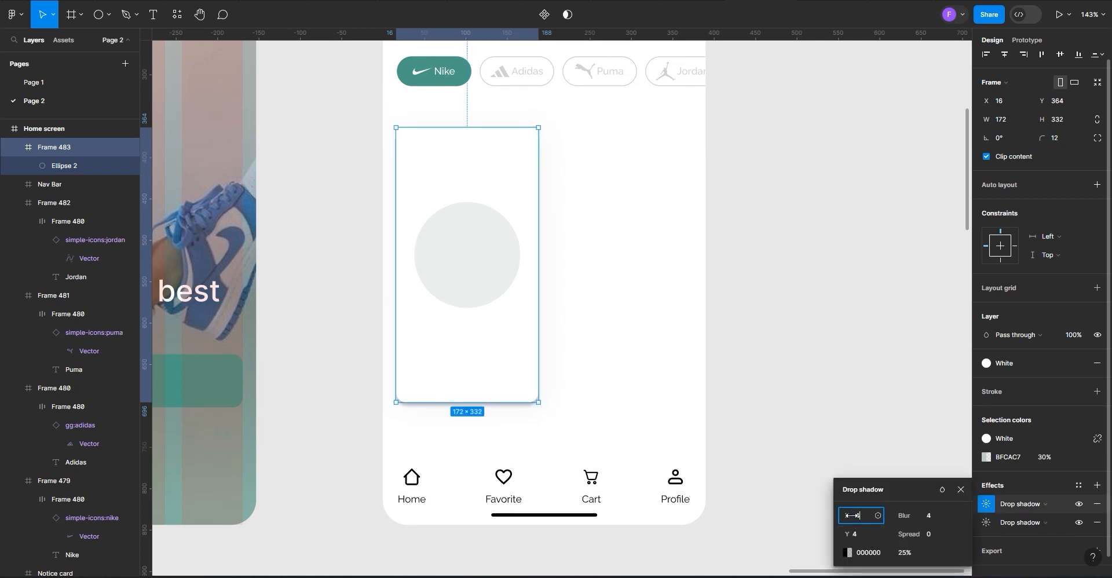
{"action": "left_click", "coordinate": [853, 537]}
{"action": "type", "text": "-4"}
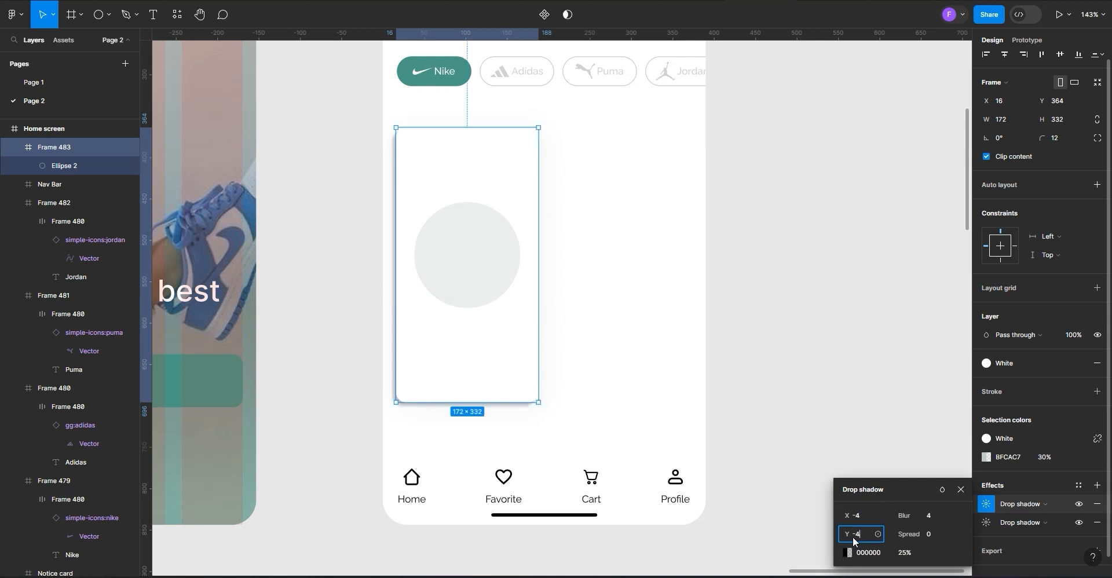
{"action": "left_click", "coordinate": [903, 554]}
{"action": "type", "text": "5"}
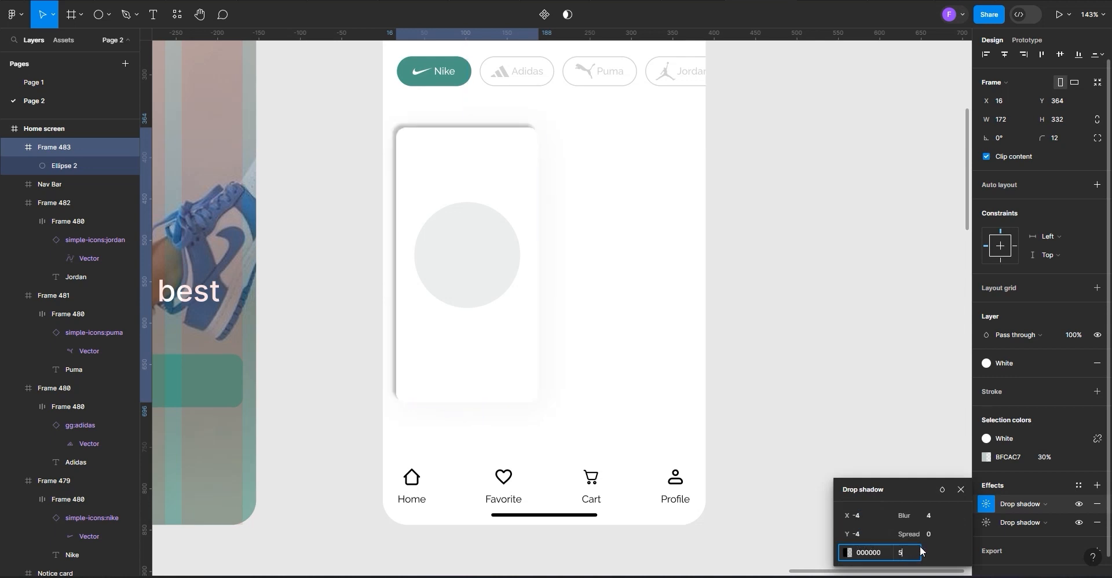
{"action": "left_click", "coordinate": [933, 517]}
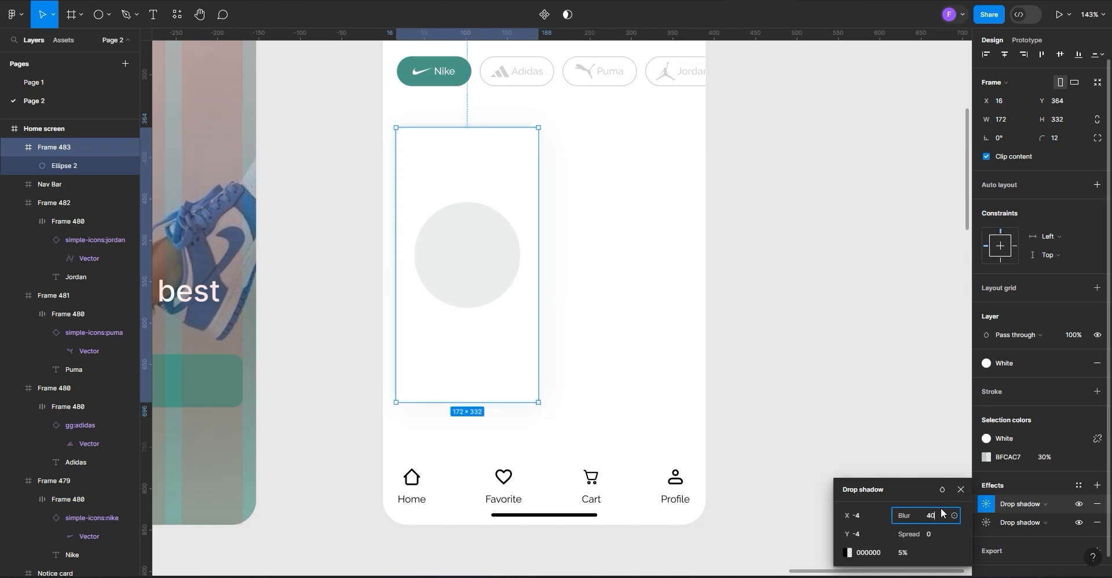
{"action": "left_click", "coordinate": [717, 83]}
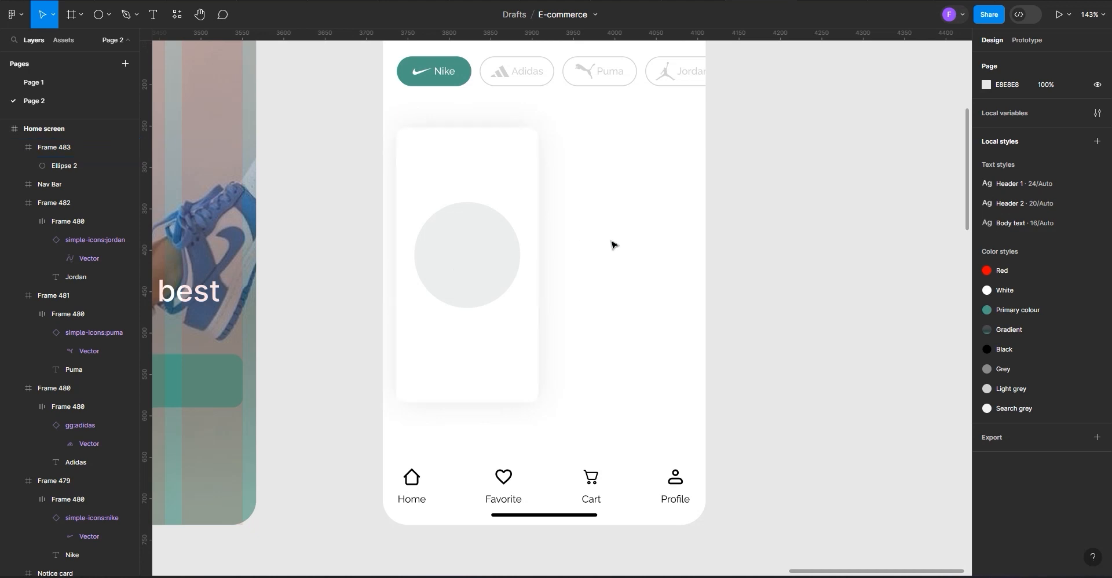
{"action": "left_click", "coordinate": [516, 254]}
{"action": "scroll", "coordinate": [759, 340], "scroll_direction": "up", "scroll_amount": 2}
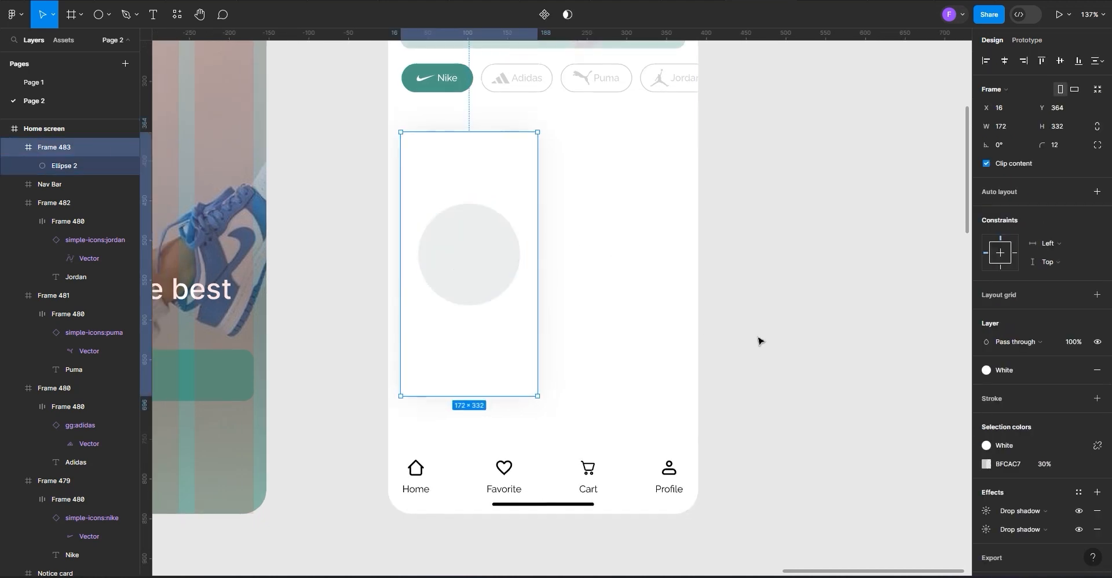
{"action": "left_click_drag", "start_coordinate": [457, 315], "coordinate": [465, 314]}
{"action": "key", "text": "ctrl+z"}
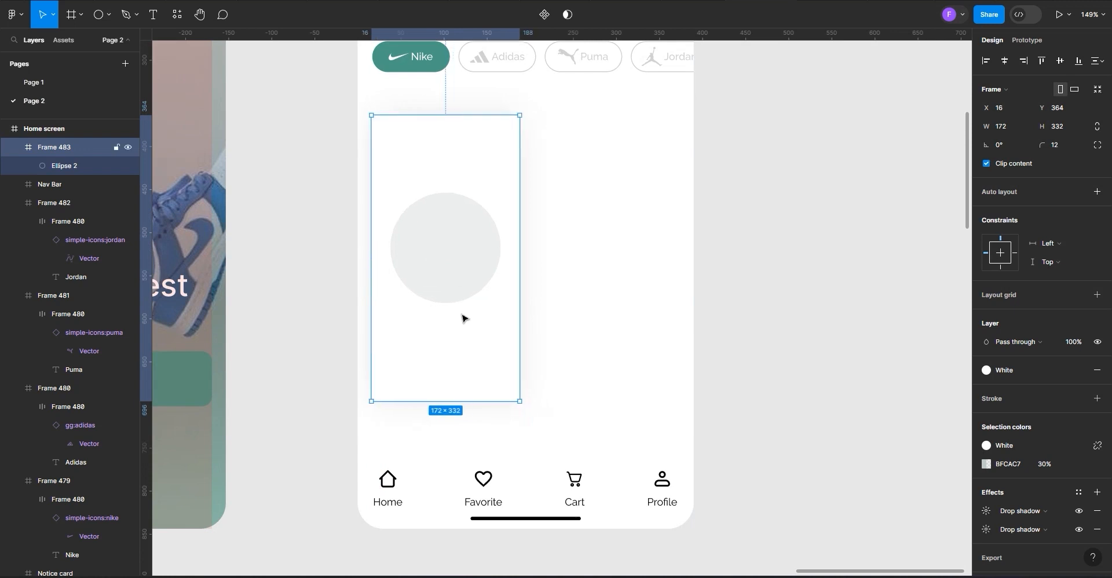
Show the four-column layout grid of the Home screen frame again and select the product card
{"action": "left_click", "coordinate": [463, 268]}
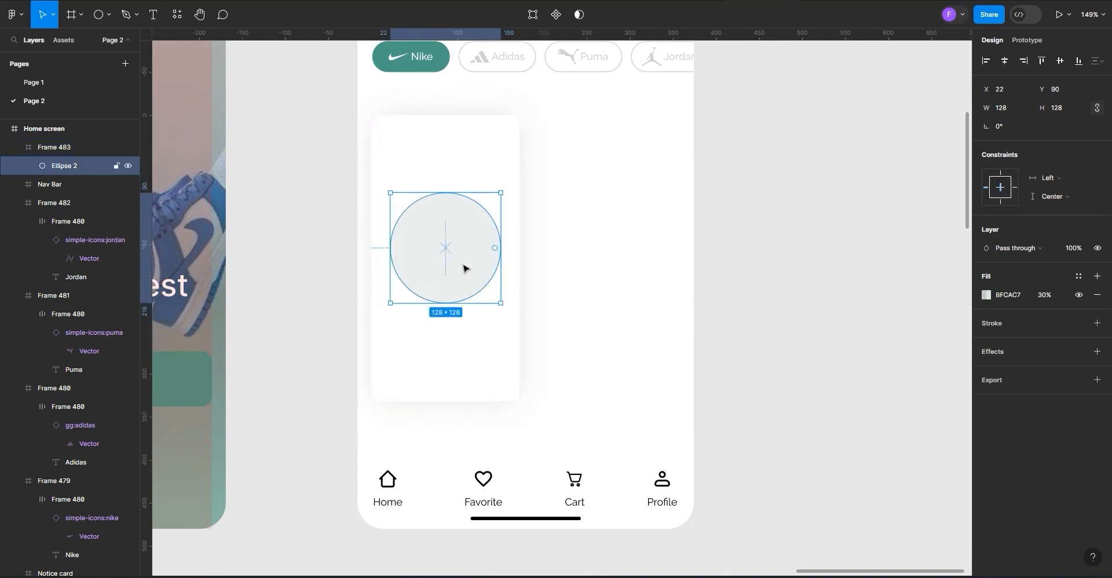
{"action": "scroll", "coordinate": [440, 228], "scroll_direction": "down", "scroll_amount": 3}
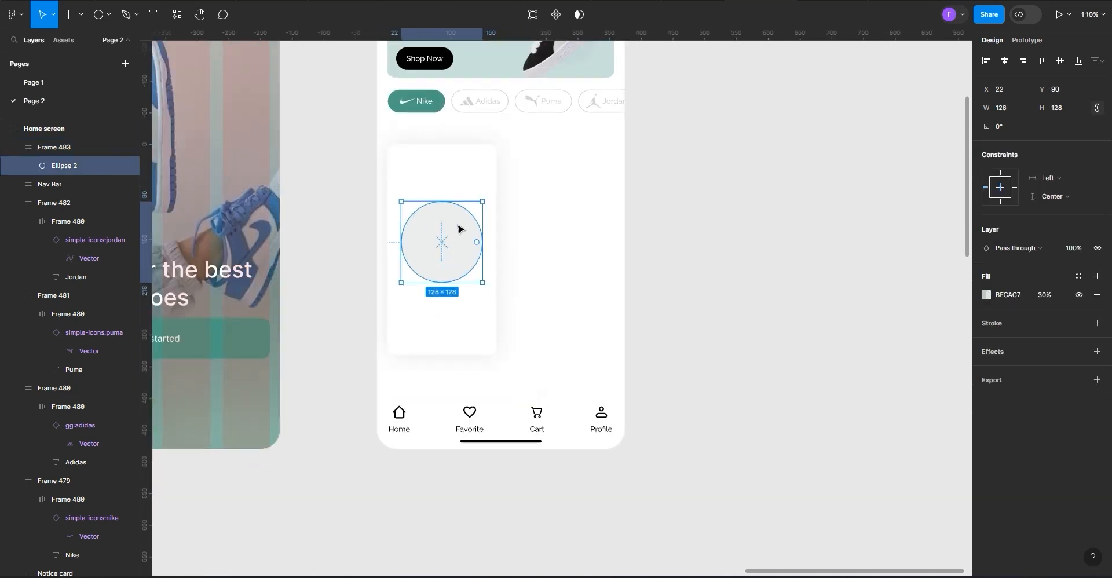
{"action": "scroll", "coordinate": [466, 226], "scroll_direction": "up", "scroll_amount": 3}
{"action": "scroll", "coordinate": [465, 225], "scroll_direction": "up", "scroll_amount": 1}
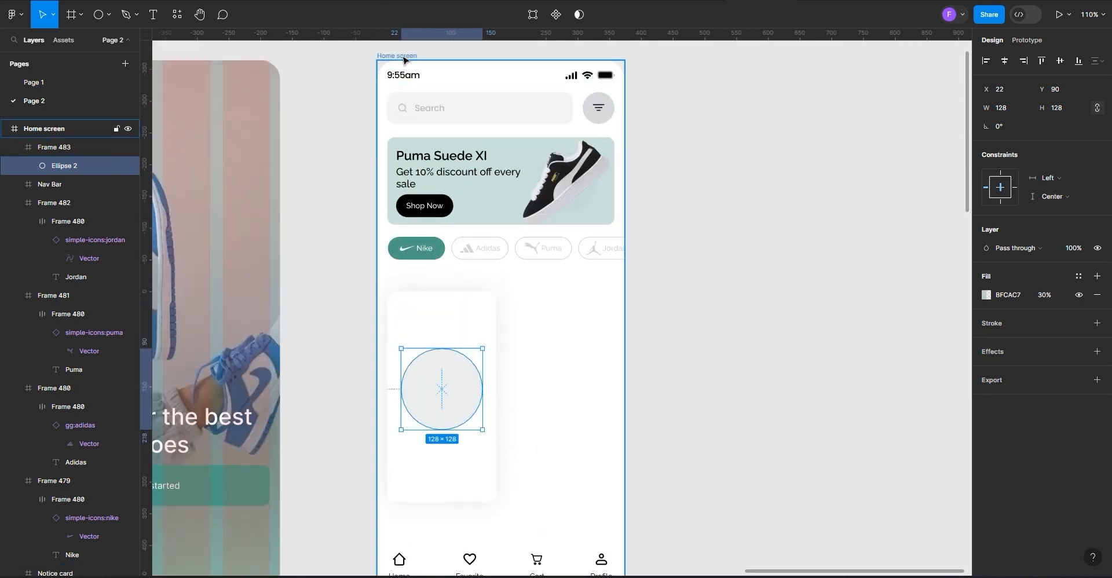
{"action": "left_click", "coordinate": [401, 57]}
{"action": "left_click", "coordinate": [1078, 239]}
{"action": "scroll", "coordinate": [471, 260], "scroll_direction": "down", "scroll_amount": 5}
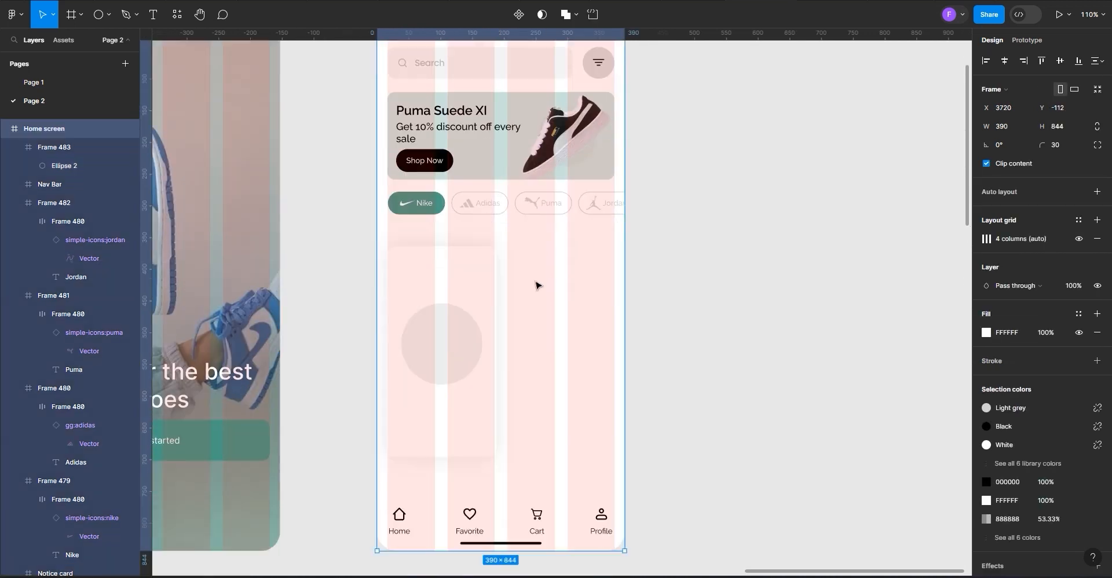
{"action": "left_click", "coordinate": [470, 260]}
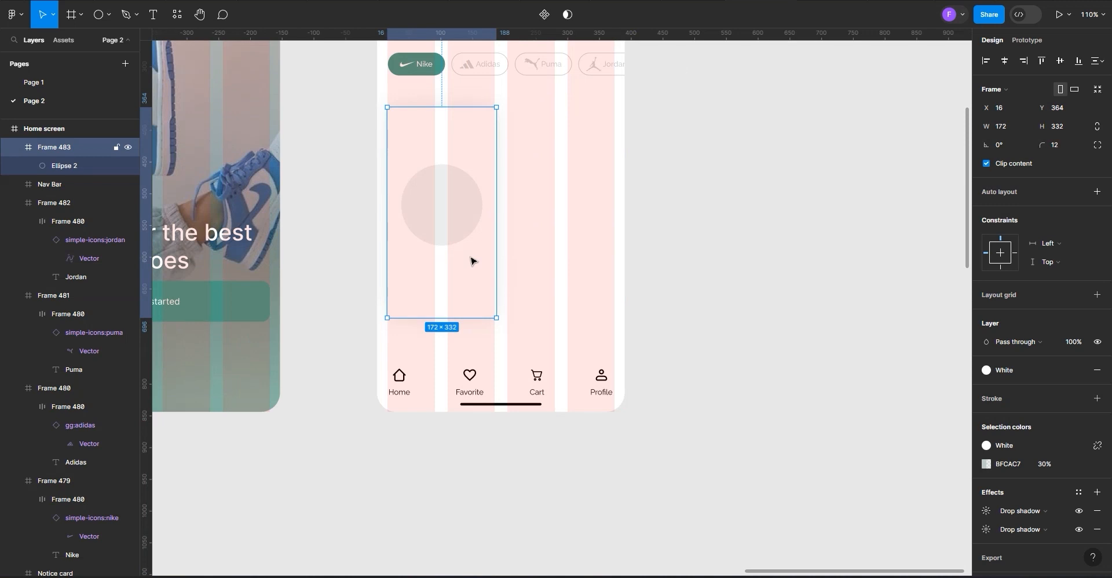
Duplicate the Nike Dunk shoe image from the SHOES section, placing the copy below it at X 238, Y 741
{"action": "scroll", "coordinate": [452, 255], "scroll_direction": "down", "scroll_amount": 10}
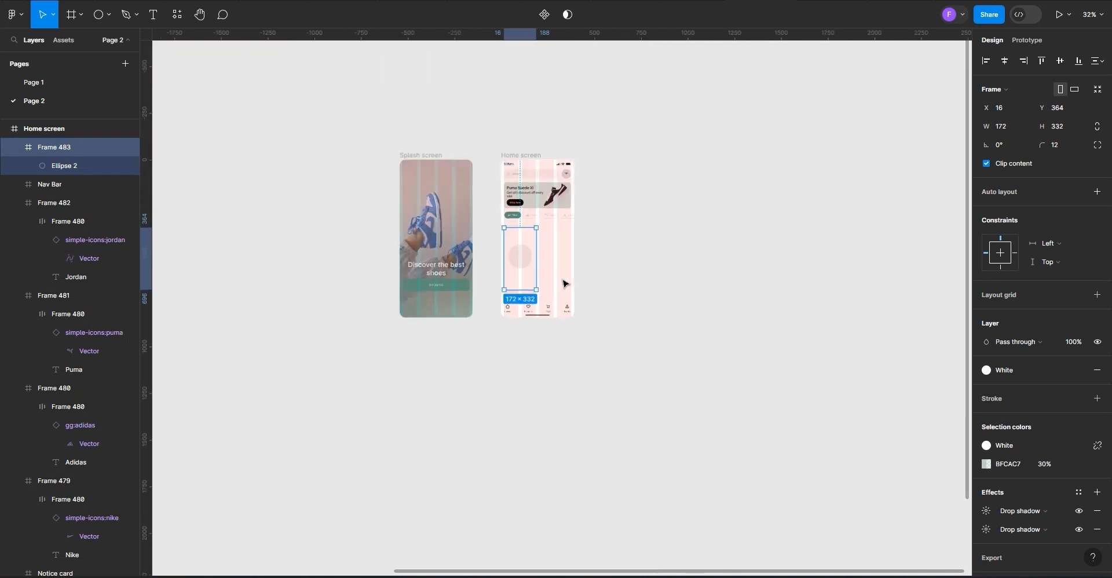
{"action": "scroll", "coordinate": [565, 283], "scroll_direction": "down", "scroll_amount": 3}
{"action": "scroll", "coordinate": [573, 307], "scroll_direction": "down", "scroll_amount": 2}
{"action": "scroll", "coordinate": [204, 306], "scroll_direction": "up", "scroll_amount": 3}
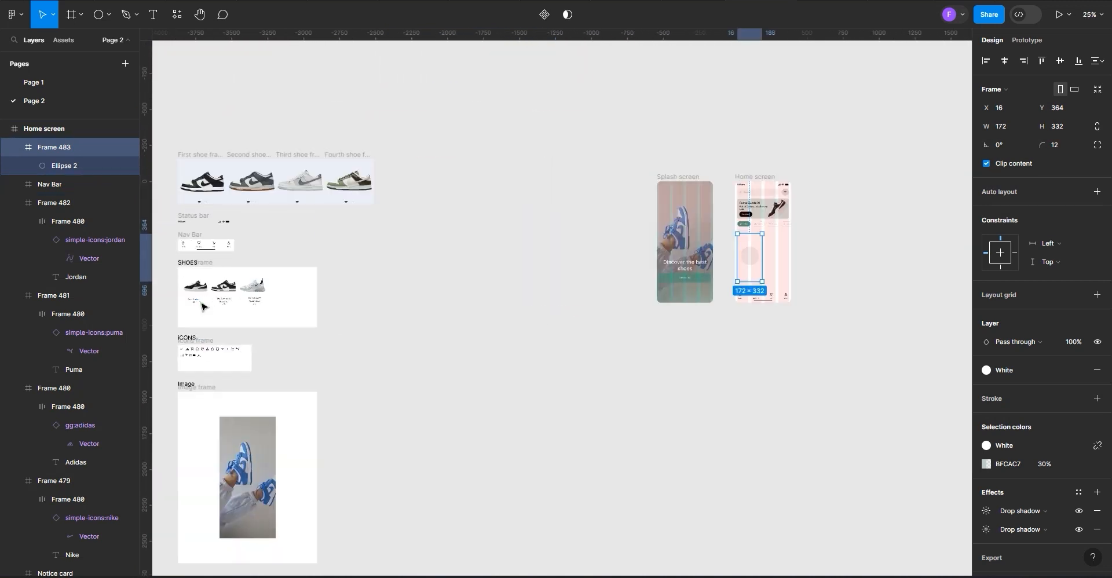
{"action": "scroll", "coordinate": [203, 306], "scroll_direction": "up", "scroll_amount": 5}
{"action": "left_click", "coordinate": [283, 254]}
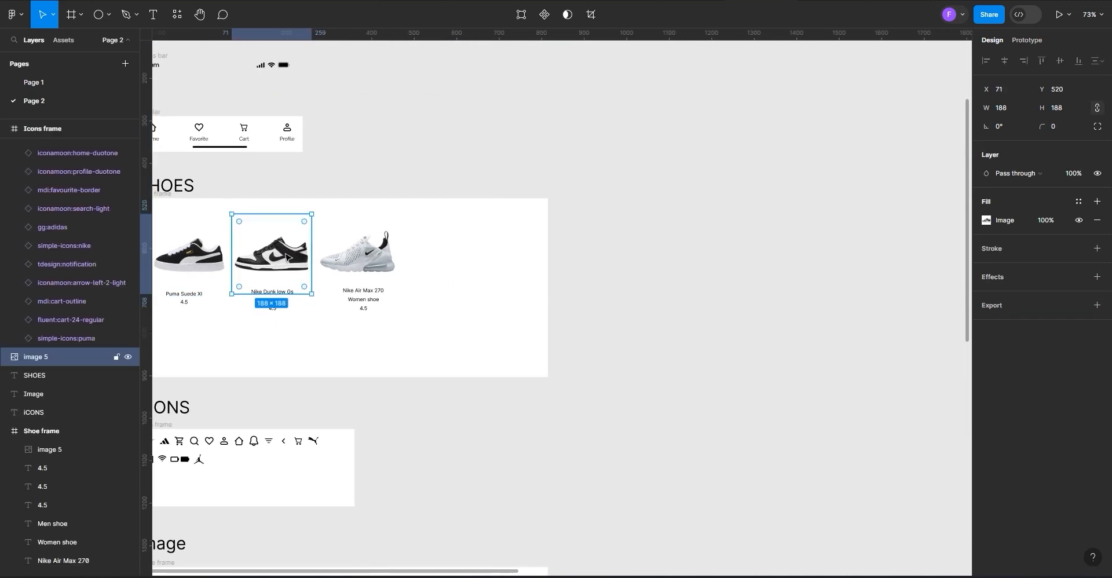
{"action": "scroll", "coordinate": [286, 257], "scroll_direction": "up", "scroll_amount": 5}
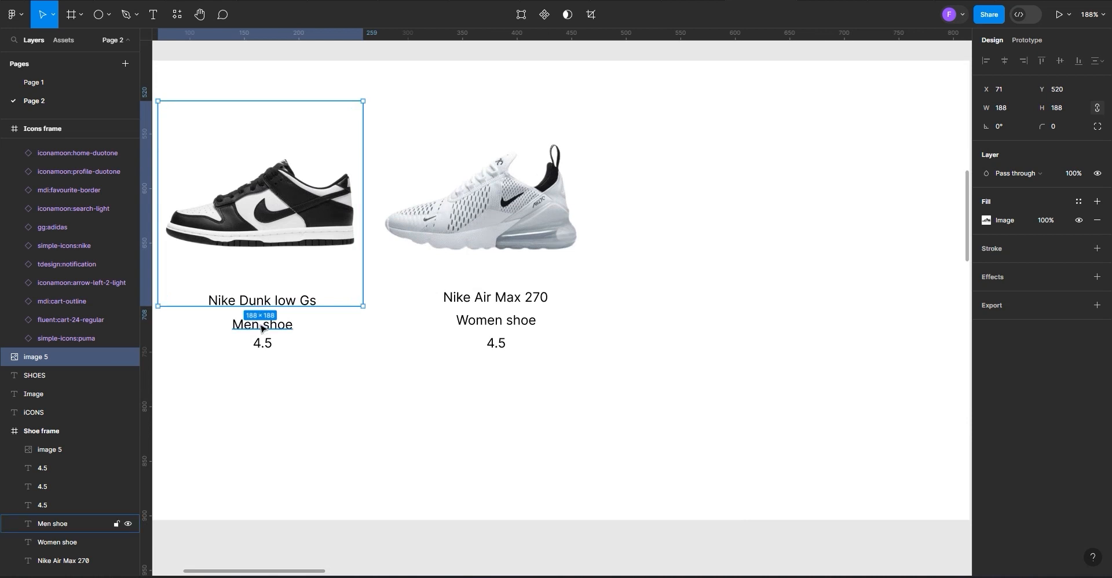
{"action": "left_click_drag", "start_coordinate": [270, 247], "coordinate": [292, 334]}
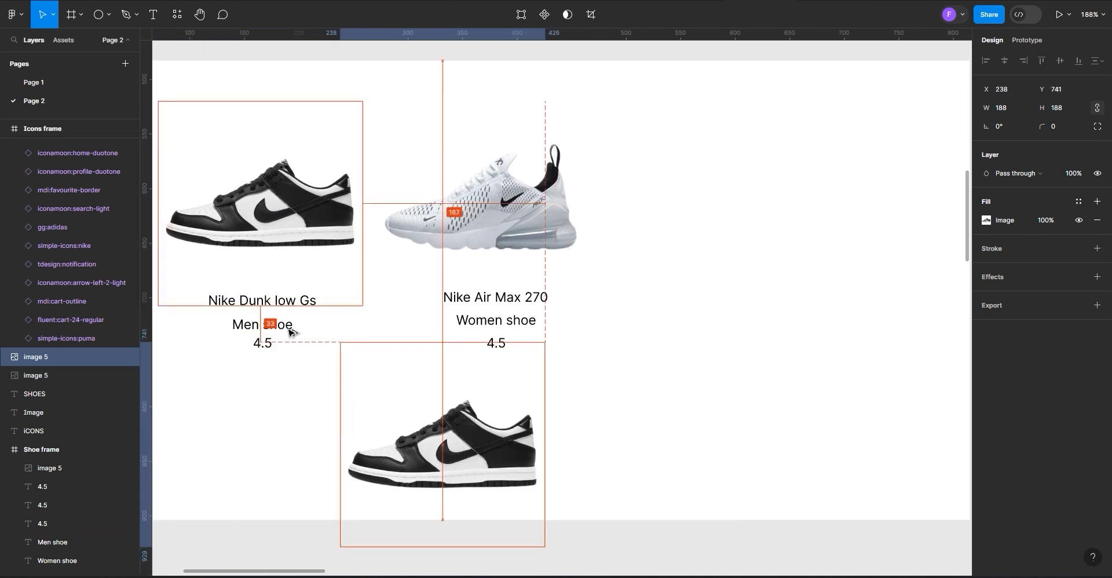
Copy the "Nike Dunk low Gs" and "Men shoe" labels onto the lower part of the duplicated shoe image
{"action": "left_click", "coordinate": [284, 286]}
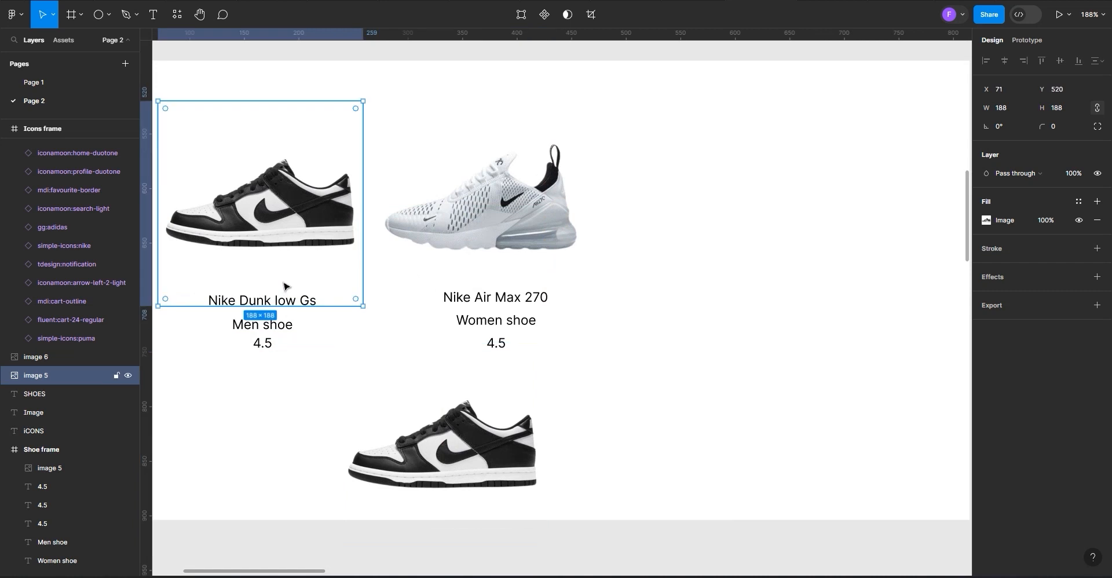
{"action": "left_click_drag", "start_coordinate": [284, 285], "coordinate": [281, 276]}
{"action": "left_click", "coordinate": [278, 306]}
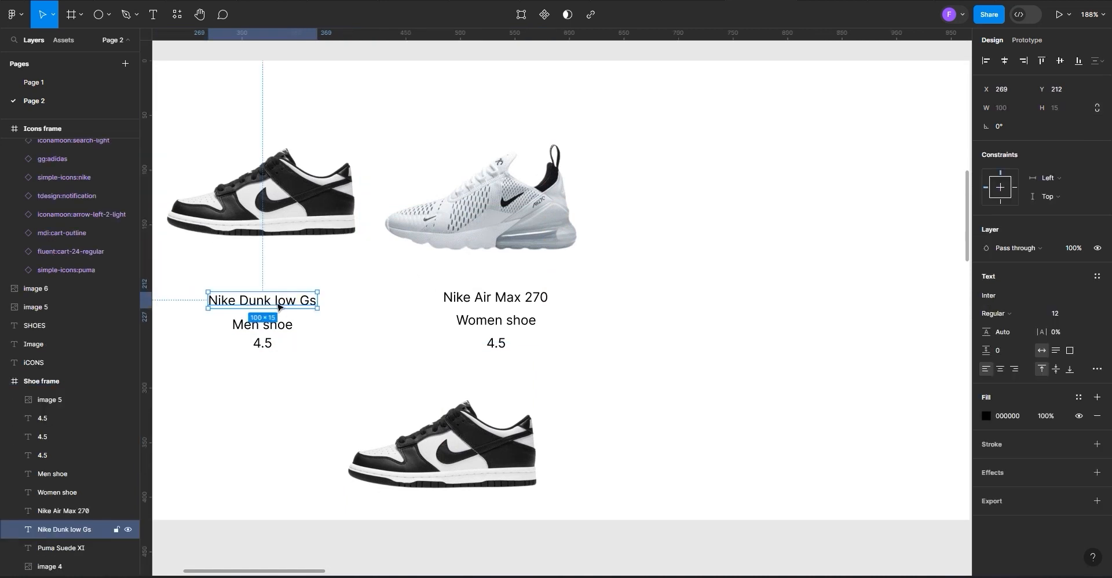
{"action": "left_click_drag", "start_coordinate": [278, 307], "coordinate": [462, 500]}
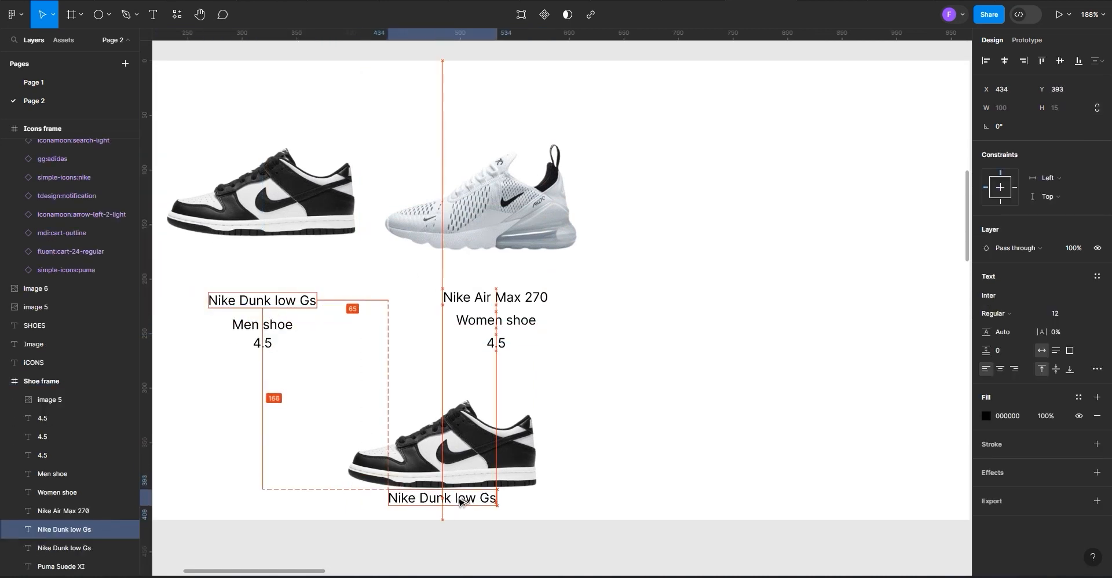
{"action": "left_click", "coordinate": [269, 332]}
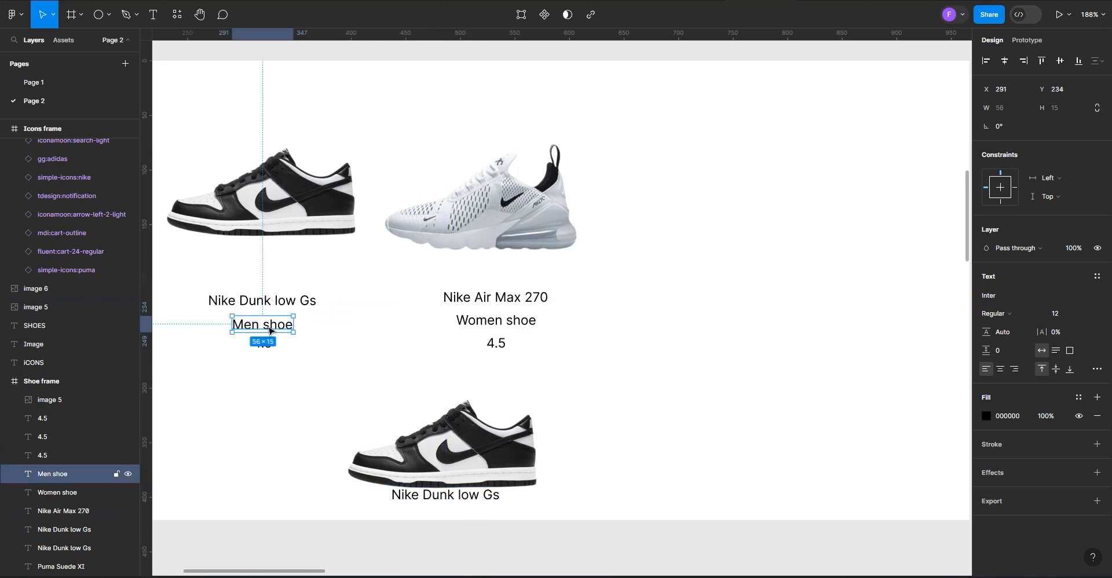
{"action": "left_click_drag", "start_coordinate": [269, 332], "coordinate": [453, 511]}
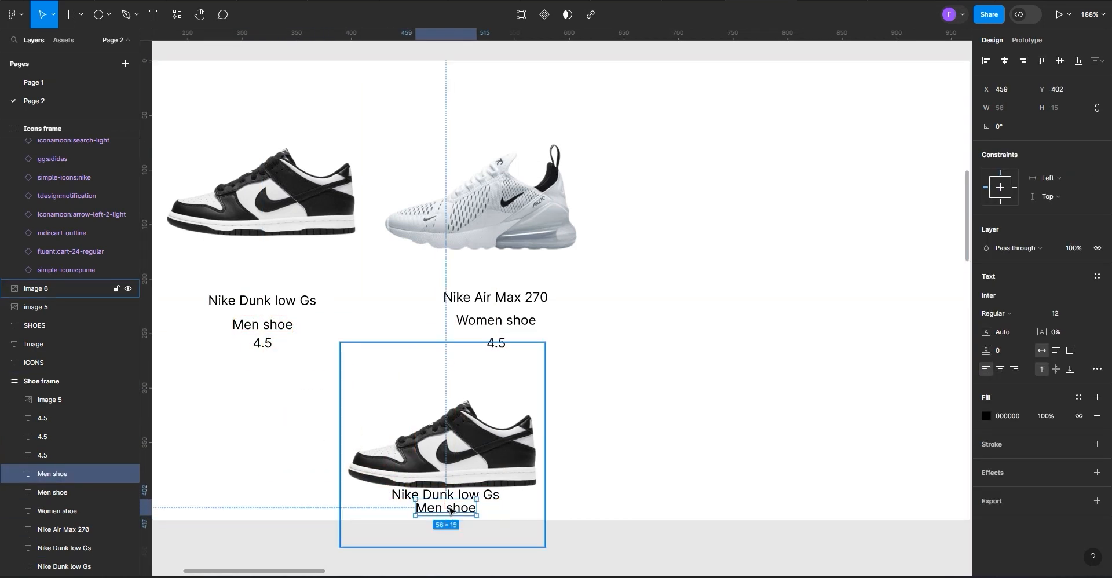
{"action": "left_click", "coordinate": [270, 233]}
{"action": "left_click_drag", "start_coordinate": [271, 233], "coordinate": [271, 239]}
Move the duplicated shoe image sideways so that it clears its two copied labels
{"action": "left_click", "coordinate": [435, 458]}
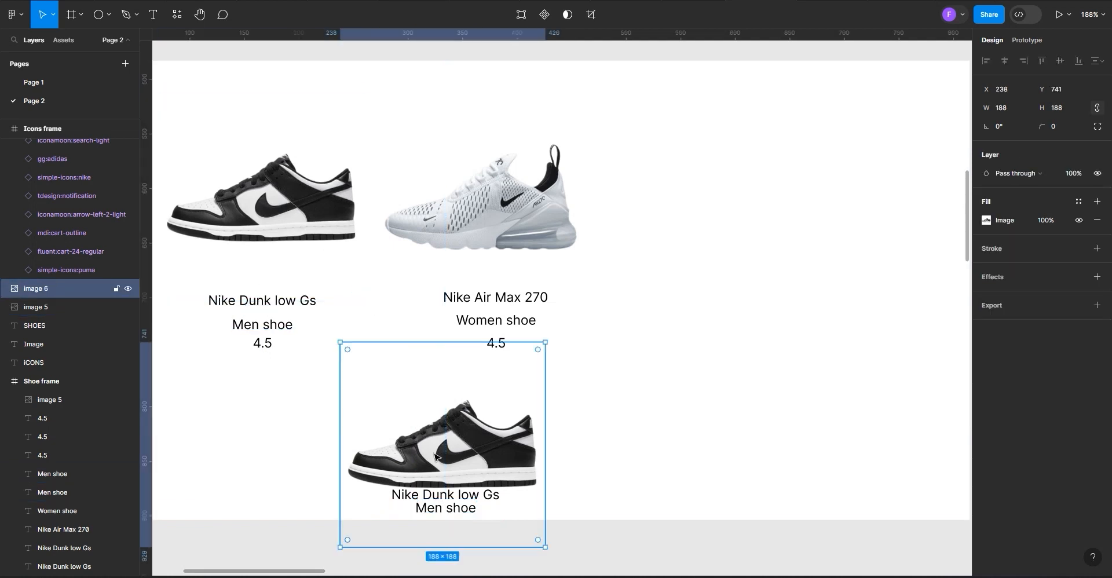
{"action": "double_click", "coordinate": [436, 498]}
{"action": "left_click_drag", "start_coordinate": [448, 463], "coordinate": [456, 459]}
{"action": "left_click", "coordinate": [959, 222]}
{"action": "left_click_drag", "start_coordinate": [484, 396], "coordinate": [611, 393]}
Move the duplicated shoe image and its two copied labels together to the side of the Home screen frame
{"action": "left_click", "coordinate": [398, 496]}
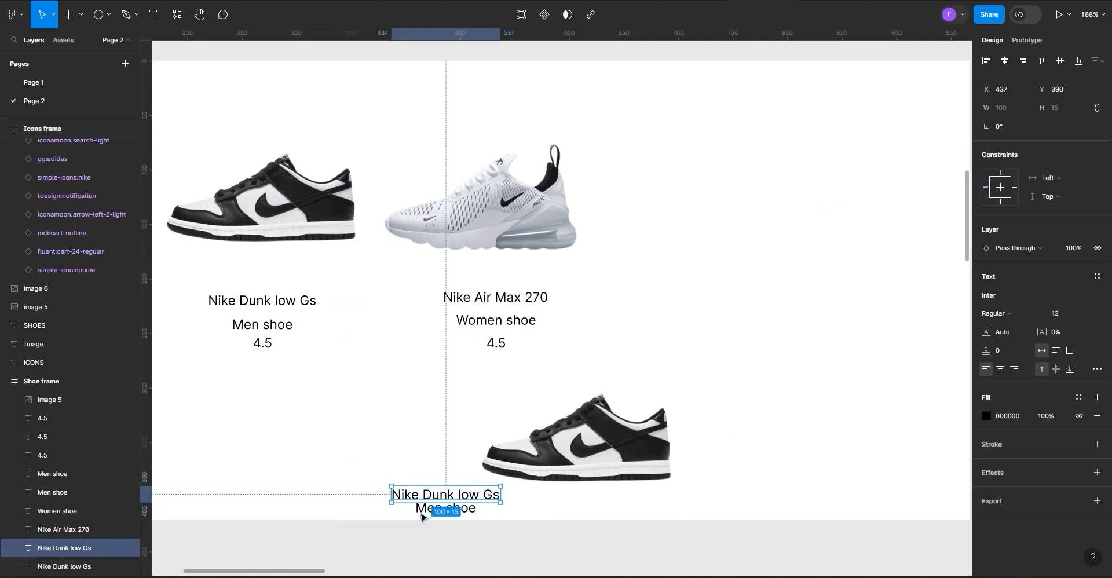
{"action": "left_click", "coordinate": [424, 512], "text": "shift"}
{"action": "left_click", "coordinate": [495, 499], "text": "shift"}
{"action": "left_click_drag", "start_coordinate": [549, 488], "coordinate": [1109, 341]}
{"action": "scroll", "coordinate": [362, 420], "scroll_direction": "down", "scroll_amount": 6}
{"action": "left_click_drag", "start_coordinate": [1110, 342], "coordinate": [758, 258]}
{"action": "left_click", "coordinate": [759, 255]}
{"action": "scroll", "coordinate": [726, 290], "scroll_direction": "up", "scroll_amount": 10}
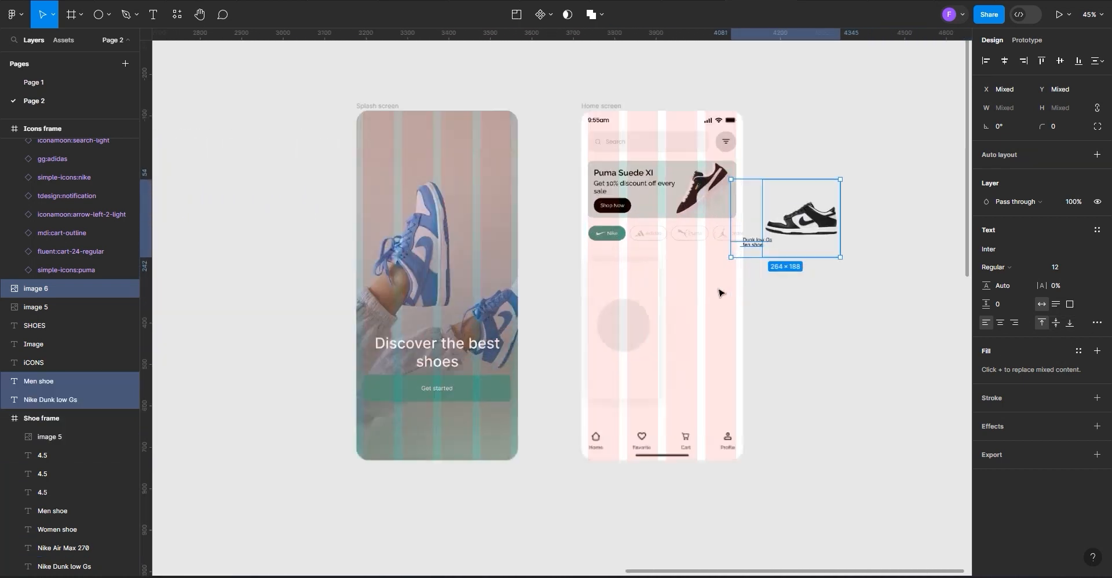
Place the shoe image over the card's circle and the "Nike Dunk low Gs" and "Men shoe" labels beneath it
{"action": "left_click_drag", "start_coordinate": [842, 157], "coordinate": [493, 334]}
{"action": "scroll", "coordinate": [596, 479], "scroll_direction": "up", "scroll_amount": 3}
{"action": "left_click", "coordinate": [829, 144]}
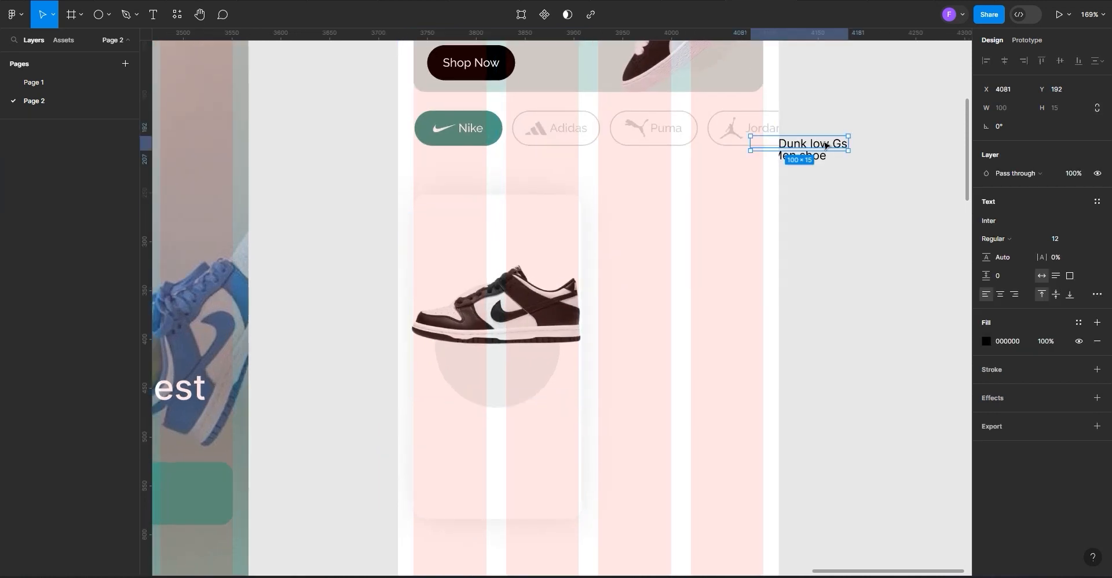
{"action": "left_click_drag", "start_coordinate": [824, 143], "coordinate": [488, 426]}
{"action": "left_click", "coordinate": [802, 163]}
{"action": "left_click_drag", "start_coordinate": [802, 157], "coordinate": [455, 449]}
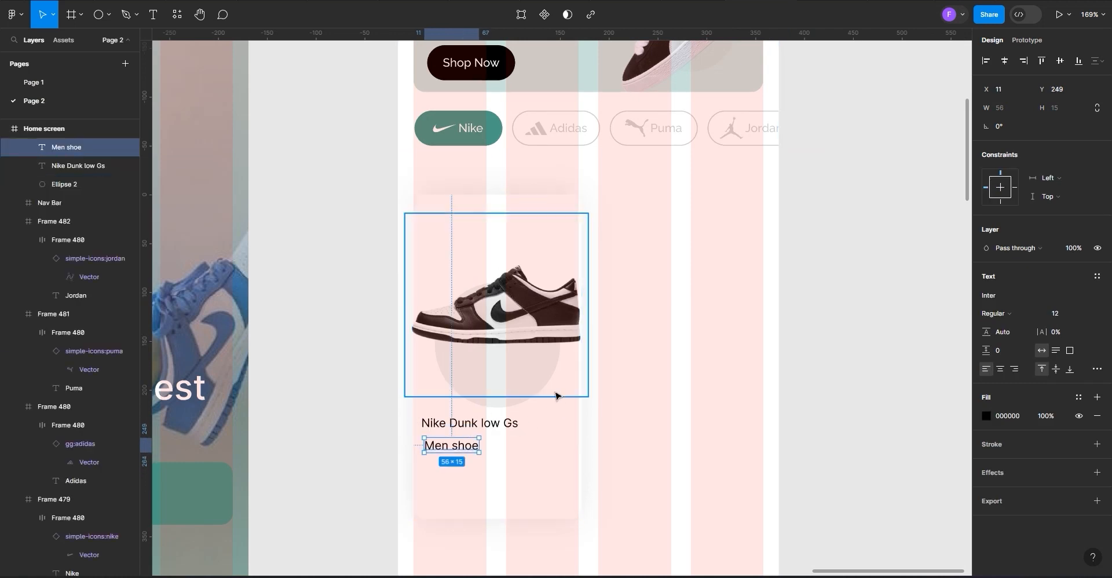
Copy the heart icon from the Icons frame into the card beside the shoe name, at X 131, Y 222
{"action": "scroll", "coordinate": [591, 360], "scroll_direction": "down", "scroll_amount": 5}
{"action": "scroll", "coordinate": [592, 361], "scroll_direction": "down", "scroll_amount": 10}
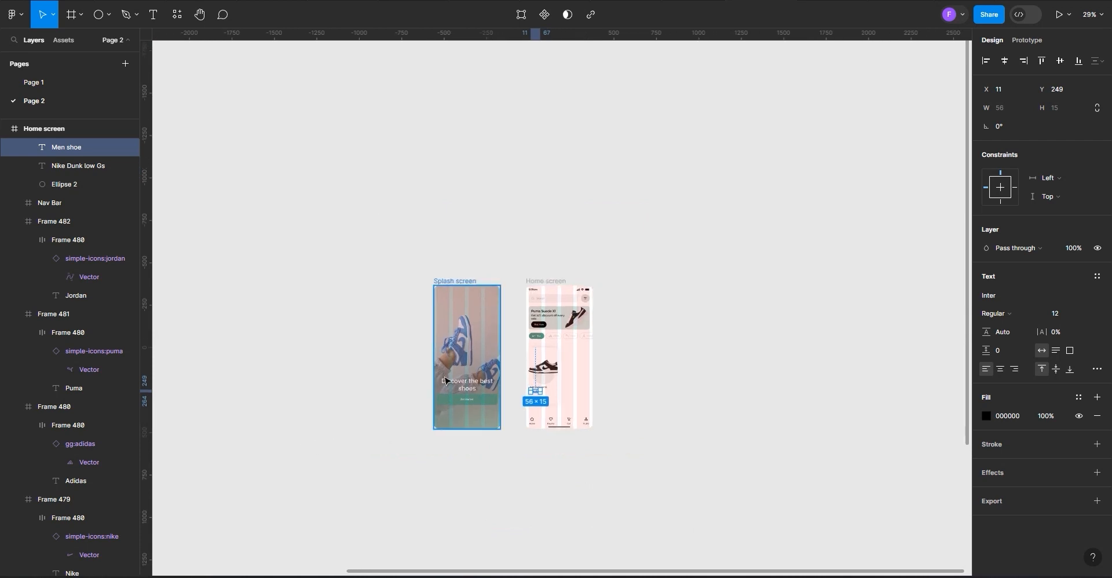
{"action": "scroll", "coordinate": [445, 384], "scroll_direction": "down", "scroll_amount": 3}
{"action": "left_click_drag", "start_coordinate": [403, 572], "coordinate": [181, 536]}
{"action": "scroll", "coordinate": [277, 463], "scroll_direction": "up", "scroll_amount": 1}
{"action": "scroll", "coordinate": [285, 462], "scroll_direction": "up", "scroll_amount": 5}
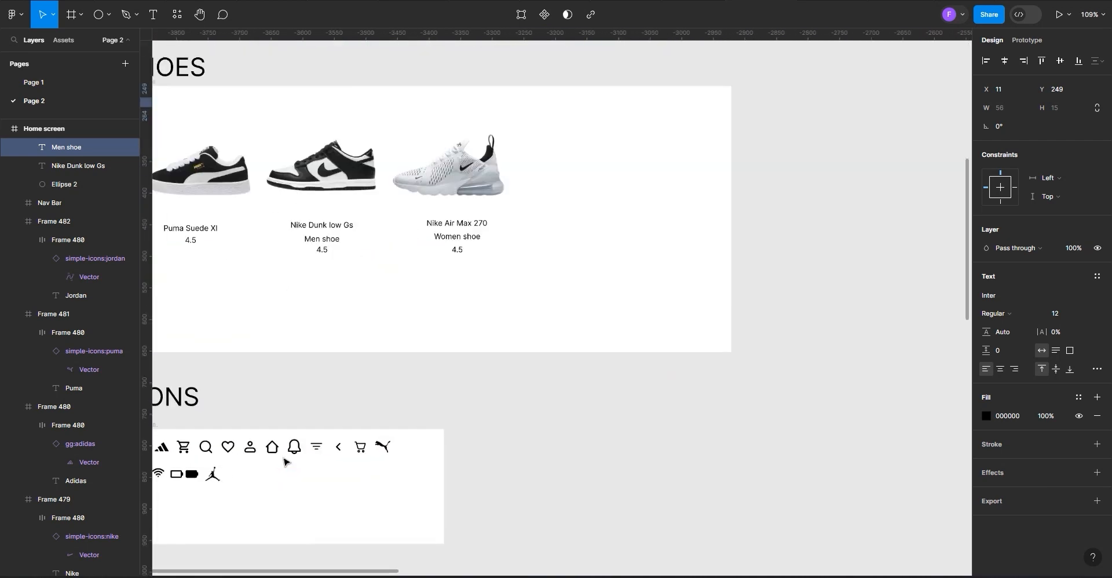
{"action": "left_click", "coordinate": [230, 452]}
{"action": "left_click_drag", "start_coordinate": [231, 452], "coordinate": [807, 91], "text": "alt"}
{"action": "scroll", "coordinate": [882, 75], "scroll_direction": "up", "scroll_amount": 10}
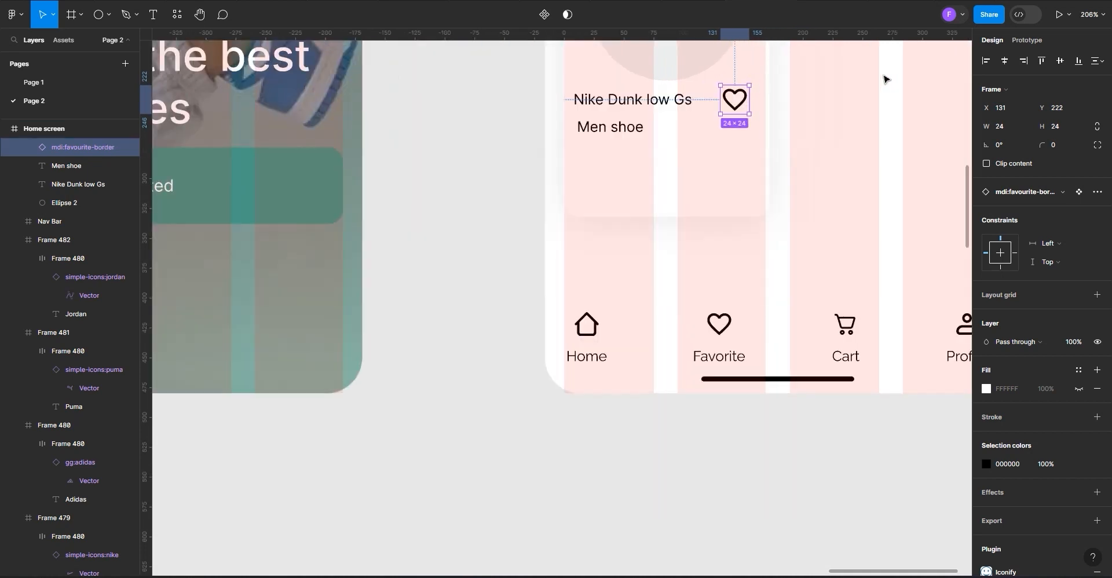
Duplicate the card's "Men shoe" label directly below it at X 11, Y 282
{"action": "left_click", "coordinate": [339, 182]}
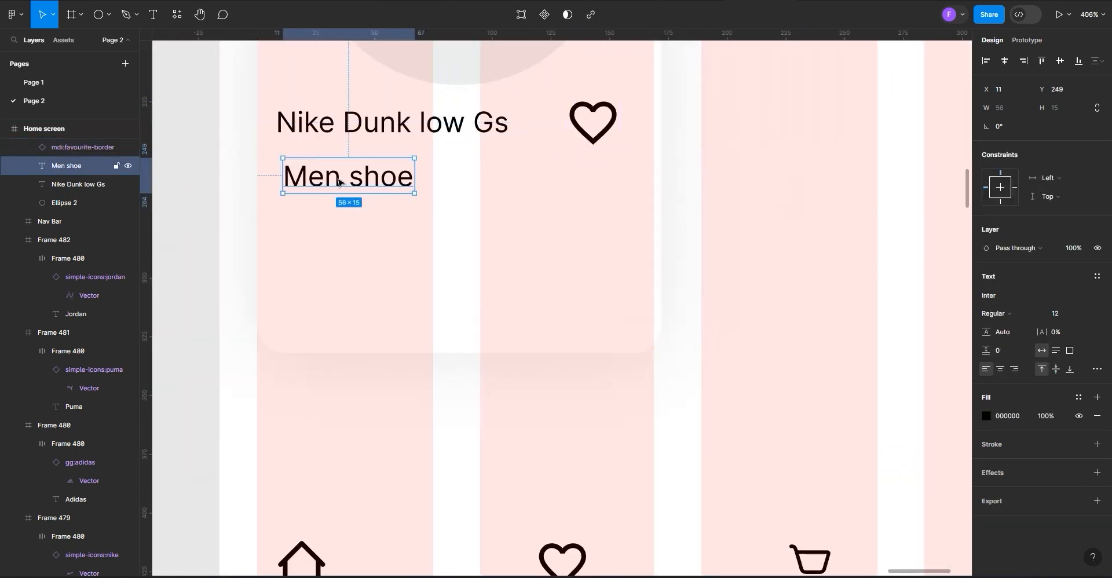
{"action": "scroll", "coordinate": [359, 194], "scroll_direction": "down", "scroll_amount": 4}
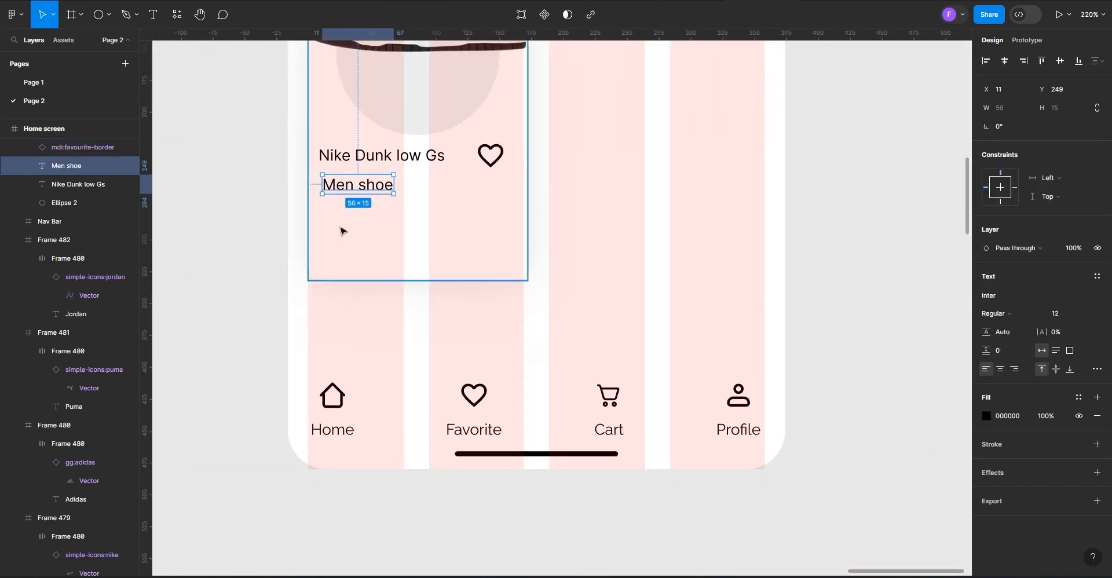
{"action": "scroll", "coordinate": [348, 220], "scroll_direction": "up", "scroll_amount": 3}
{"action": "scroll", "coordinate": [367, 174], "scroll_direction": "up", "scroll_amount": 1}
{"action": "left_click_drag", "start_coordinate": [367, 173], "coordinate": [377, 234]}
Replace the text of the duplicated label with the price "$200.20"
{"action": "double_click", "coordinate": [410, 230]}
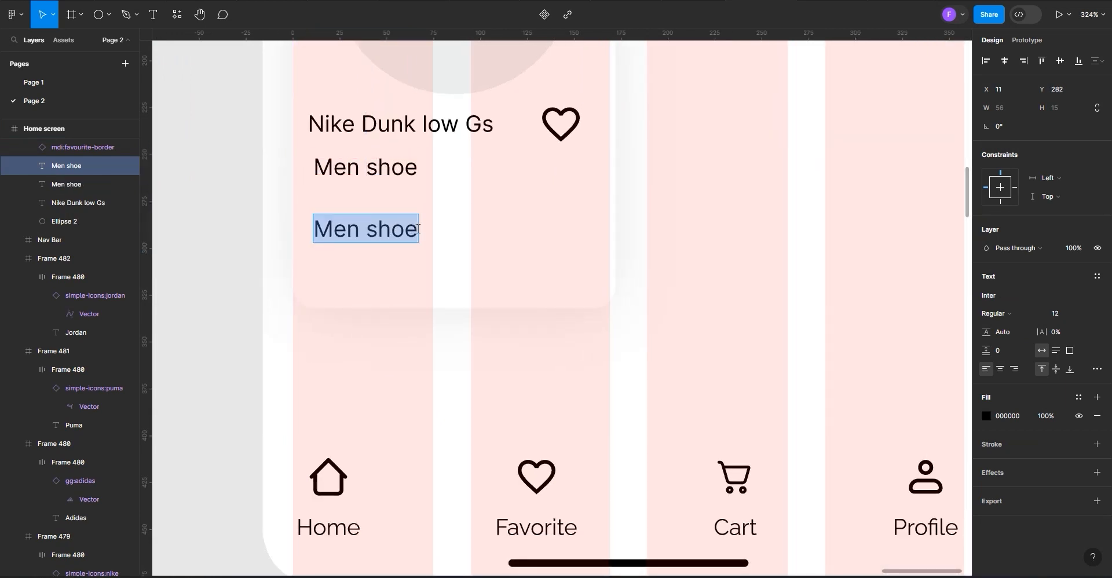
{"action": "left_click", "coordinate": [417, 229]}
{"action": "key", "text": "BackSpace"}
{"action": "key", "text": "BackSpace"}
{"action": "key", "text": "BackSpace"}
{"action": "key", "text": "BackSpace"}
{"action": "key", "text": "BackSpace"}
{"action": "key", "text": "BackSpace"}
{"action": "key", "text": "BackSpace"}
{"action": "key", "text": "BackSpace"}
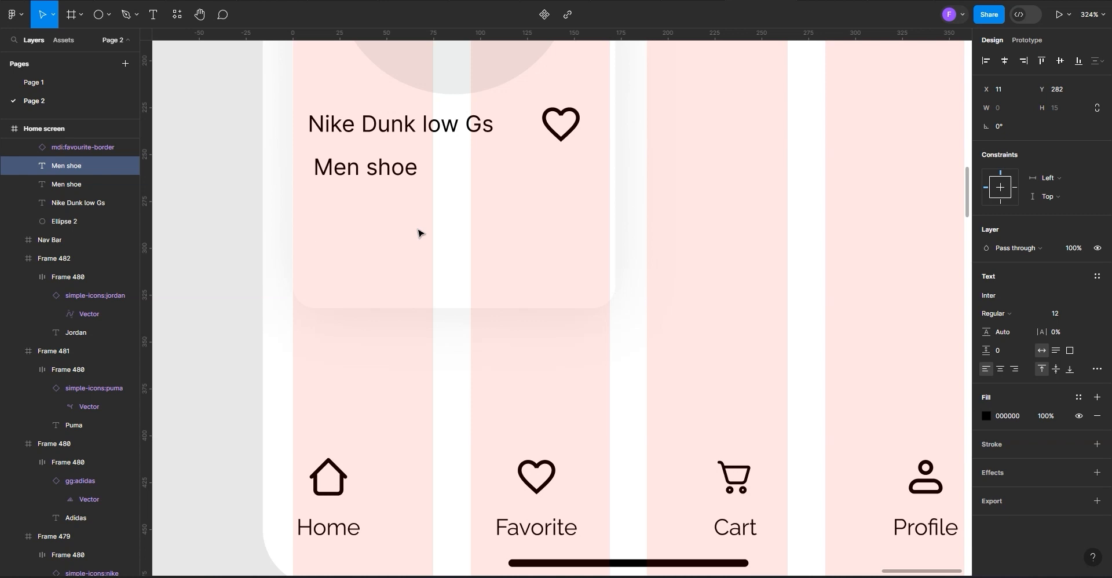
{"action": "type", "text": "$200"}
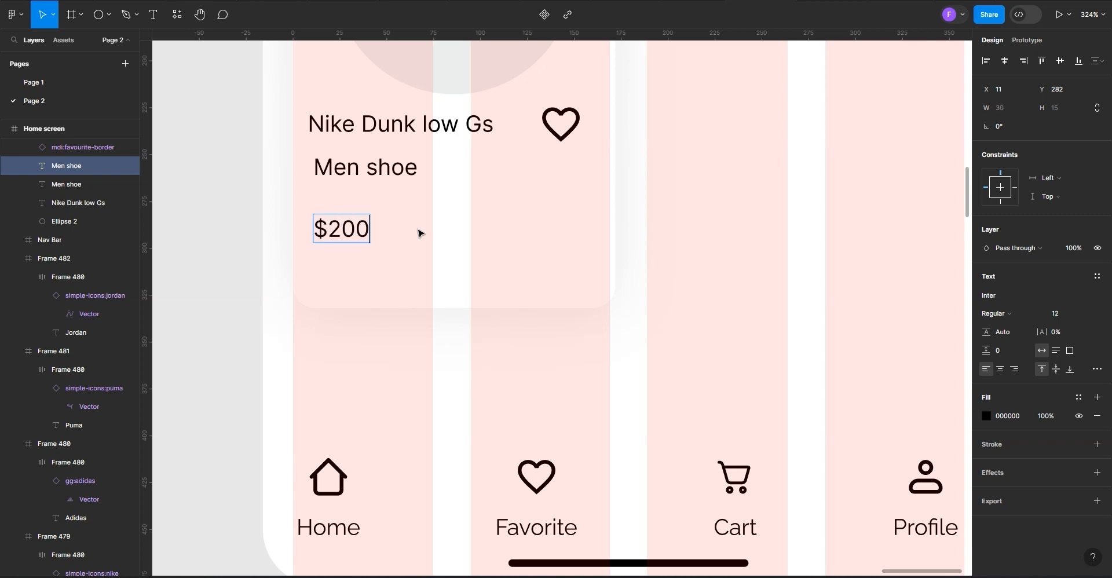
{"action": "type", "text": ".20"}
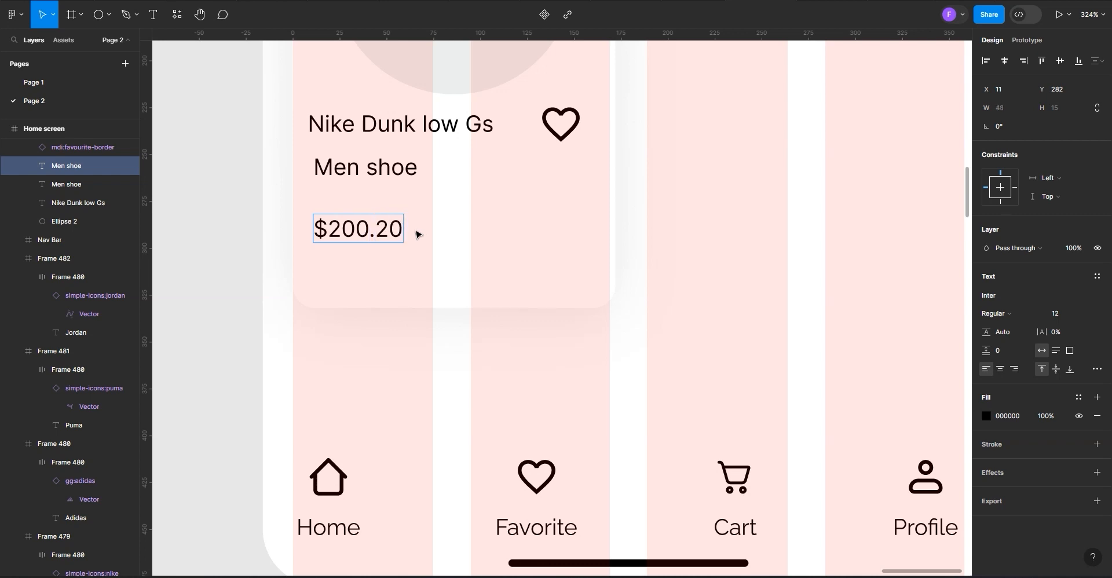
{"action": "key", "text": "Escape"}
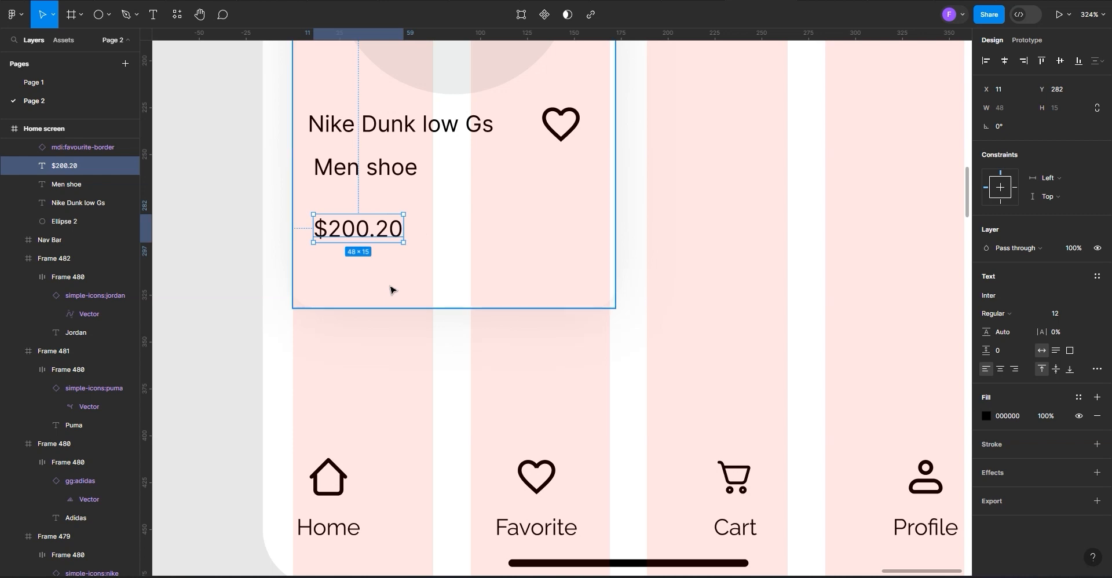
Set the card's "Nike Dunk low Gs" label to Medium weight and select the "Men shoe" label
{"action": "scroll", "coordinate": [389, 289], "scroll_direction": "down", "scroll_amount": 5}
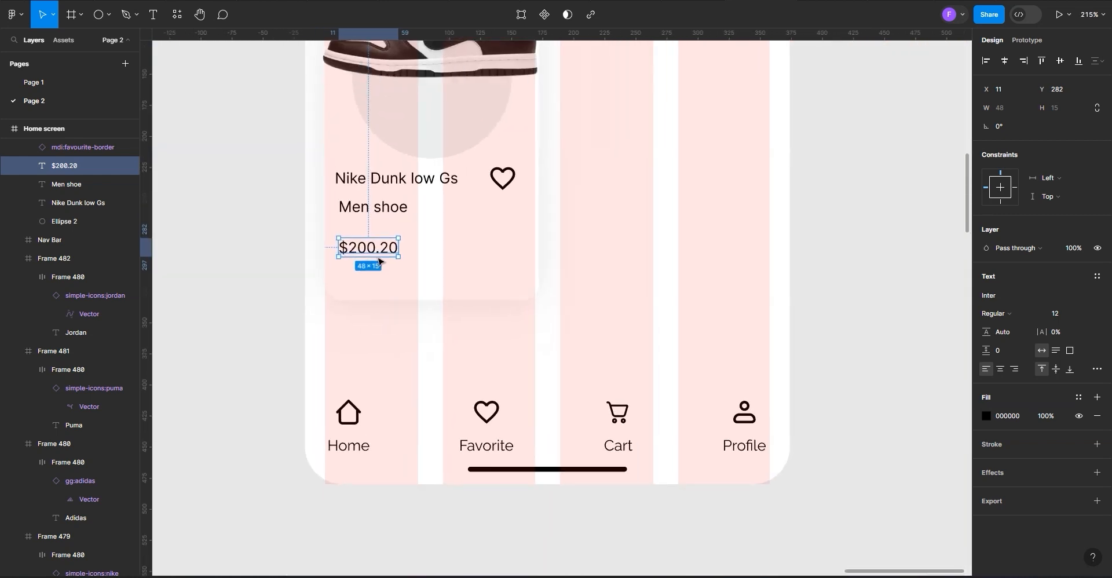
{"action": "left_click", "coordinate": [369, 185]}
{"action": "scroll", "coordinate": [380, 276], "scroll_direction": "up", "scroll_amount": 5}
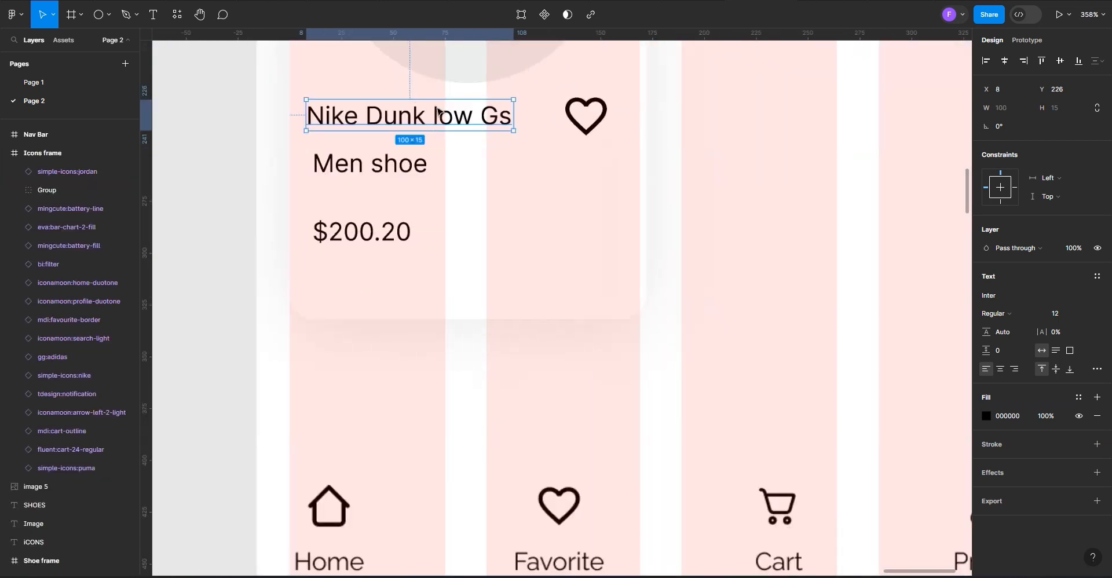
{"action": "scroll", "coordinate": [439, 134], "scroll_direction": "up", "scroll_amount": 1}
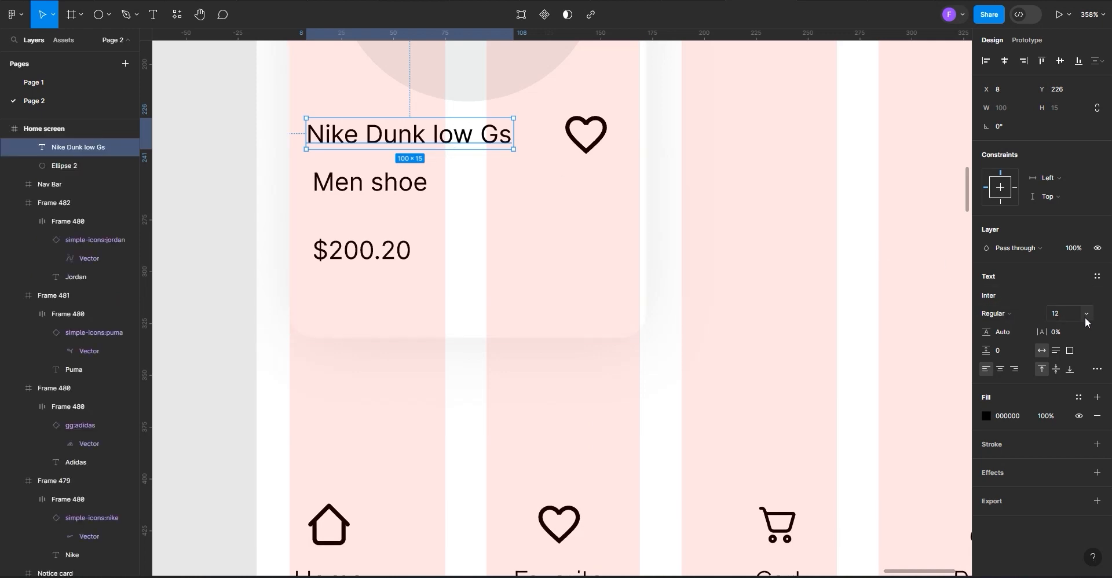
{"action": "left_click", "coordinate": [1032, 313]}
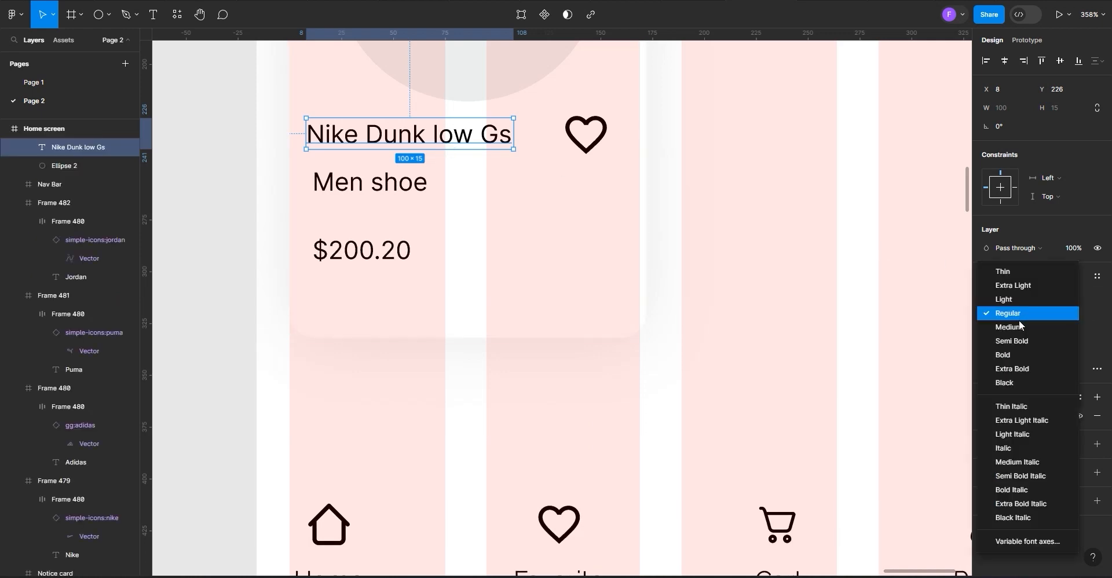
{"action": "left_click", "coordinate": [1005, 327]}
{"action": "left_click", "coordinate": [374, 191]}
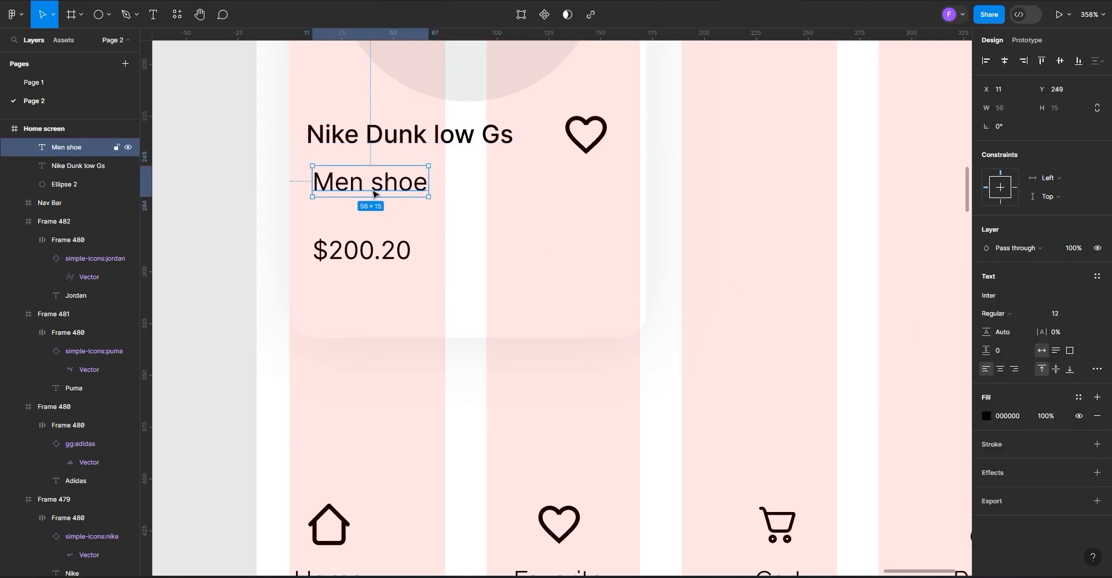
Set the card's "Men shoe" label to font size 10 and the "$200.20" price to Medium weight
{"action": "left_click", "coordinate": [1085, 315]}
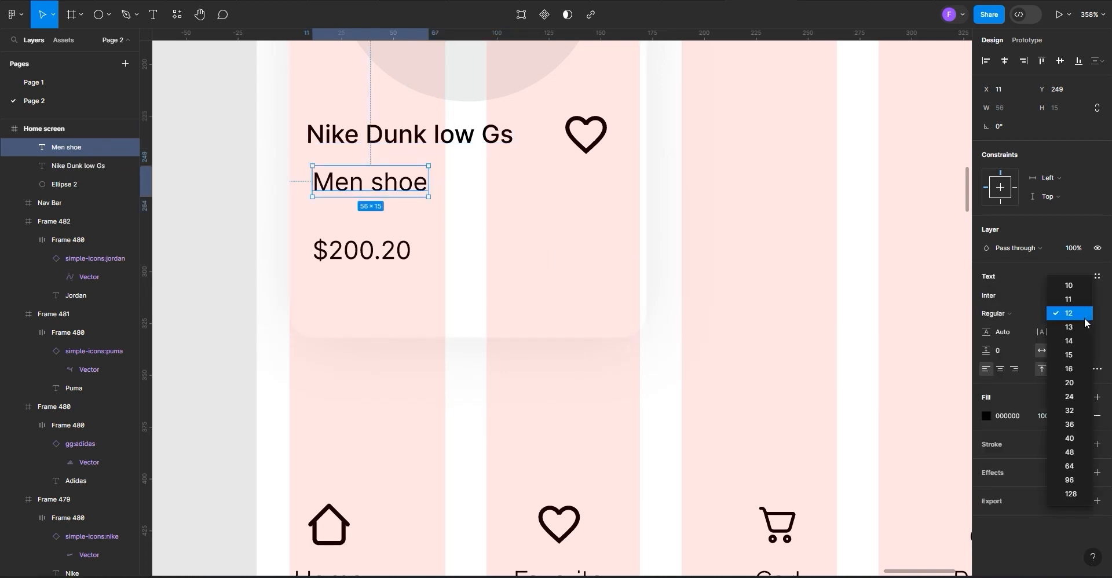
{"action": "key", "text": "Escape"}
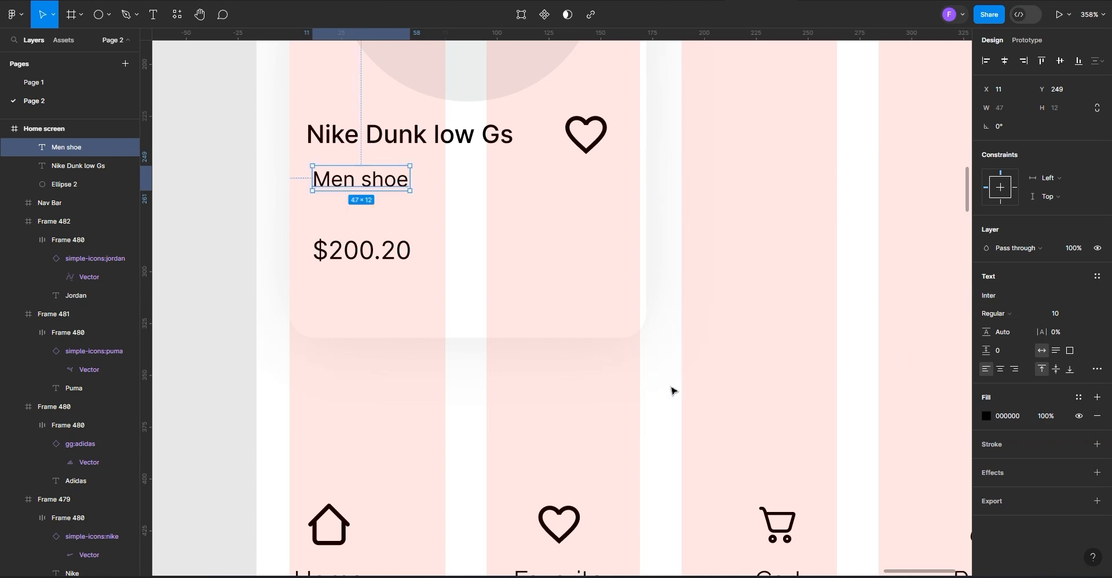
{"action": "left_click", "coordinate": [362, 250]}
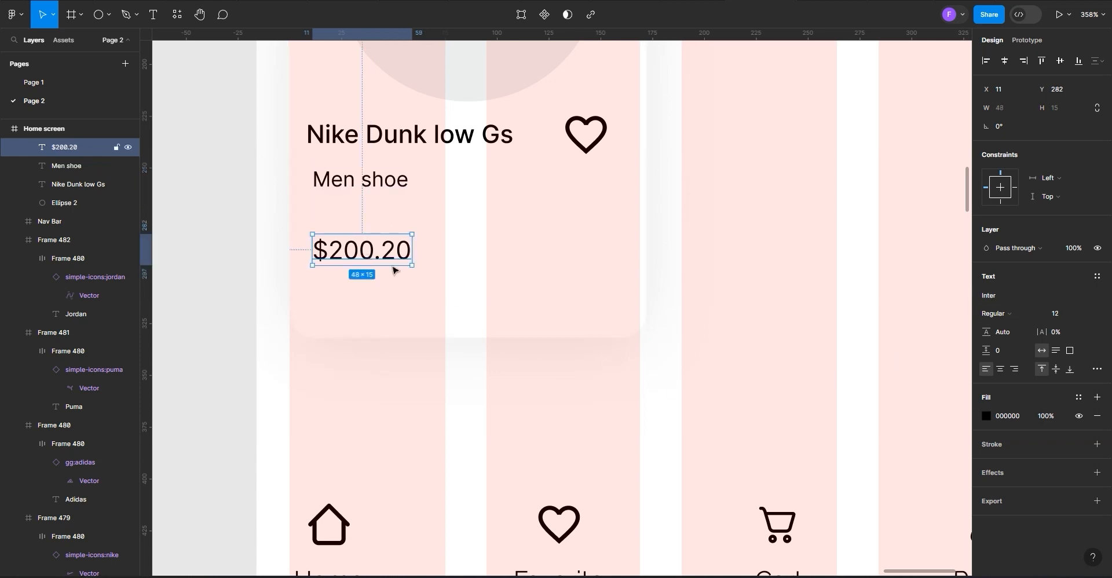
{"action": "left_click", "coordinate": [1086, 315]}
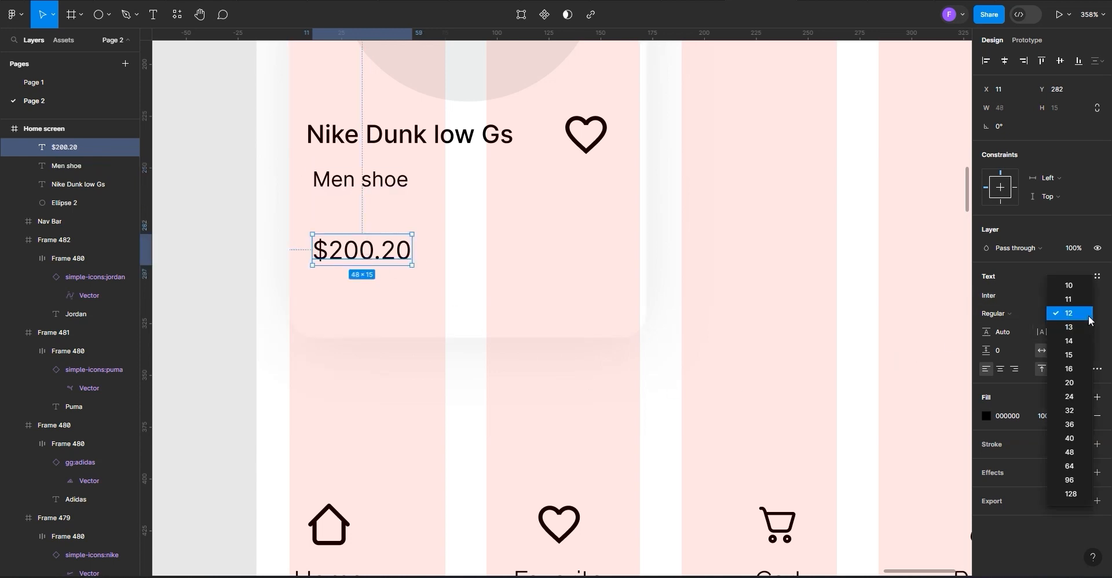
{"action": "left_click", "coordinate": [1019, 315]}
{"action": "left_click", "coordinate": [1039, 313]}
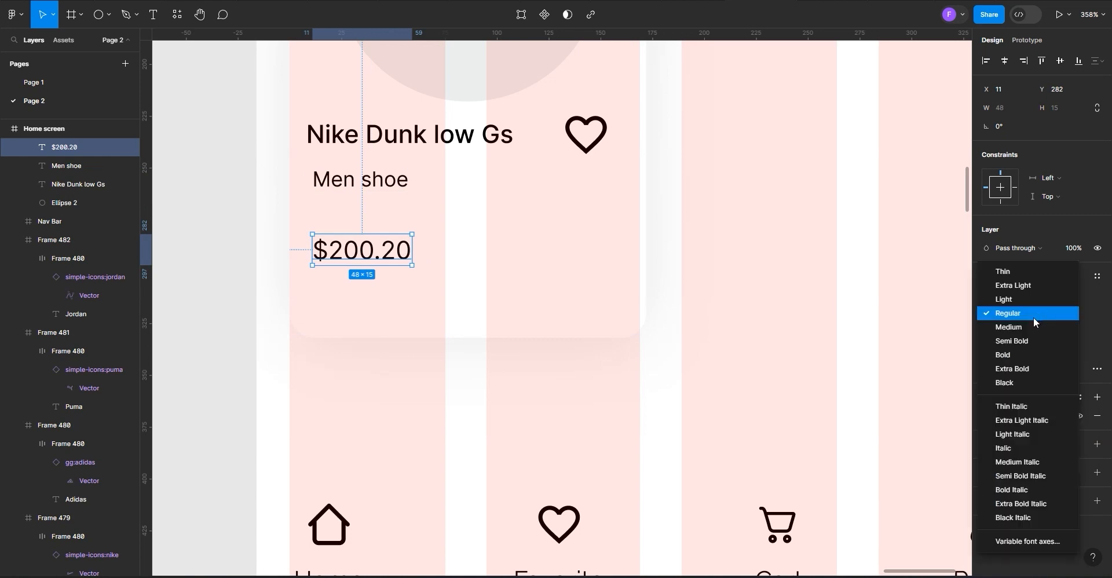
{"action": "left_click", "coordinate": [1027, 326]}
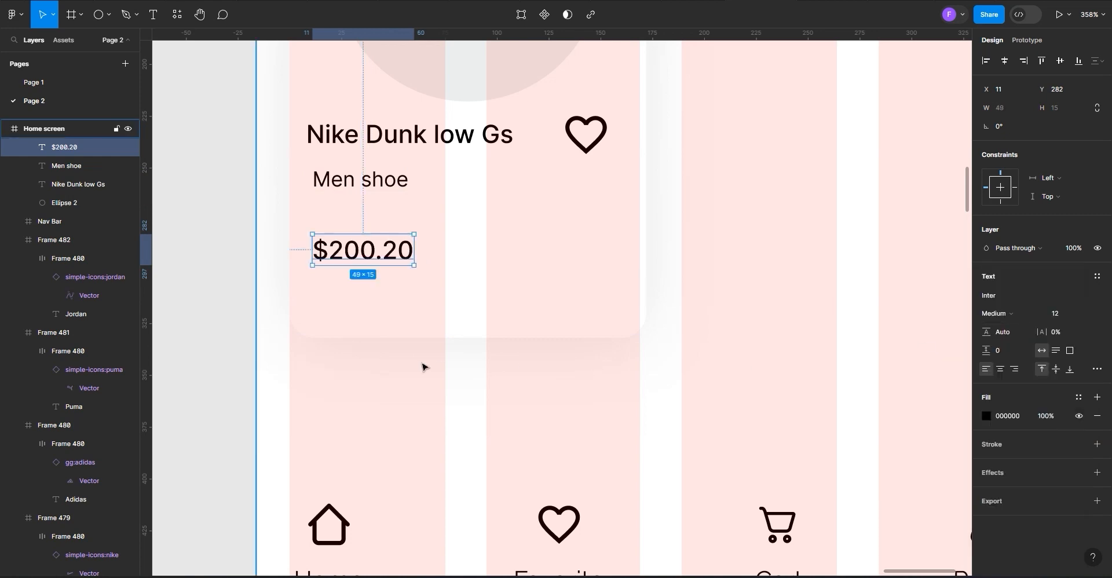
{"action": "scroll", "coordinate": [519, 359], "scroll_direction": "down", "scroll_amount": 4}
{"action": "scroll", "coordinate": [528, 327], "scroll_direction": "up", "scroll_amount": 3}
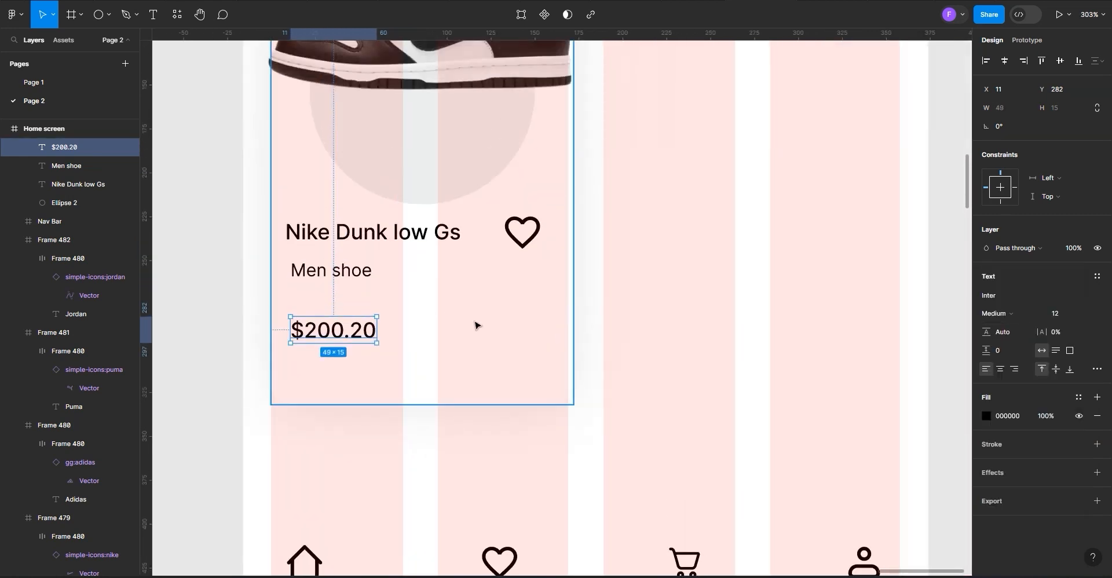
{"action": "scroll", "coordinate": [514, 337], "scroll_direction": "down", "scroll_amount": 2}
{"action": "left_click", "coordinate": [997, 297]}
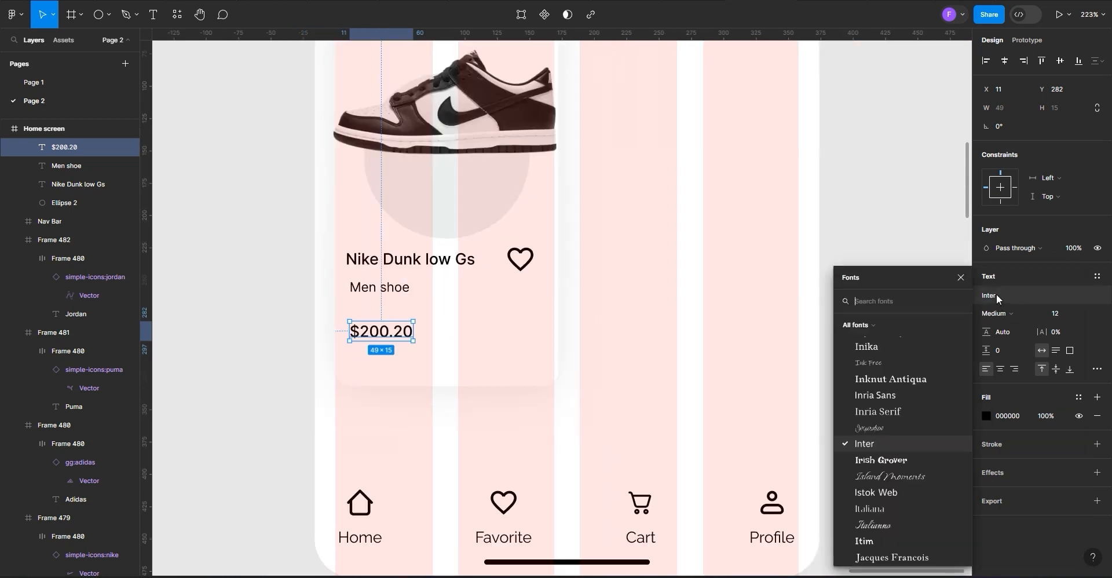
{"action": "scroll", "coordinate": [683, 368], "scroll_direction": "up", "scroll_amount": 3}
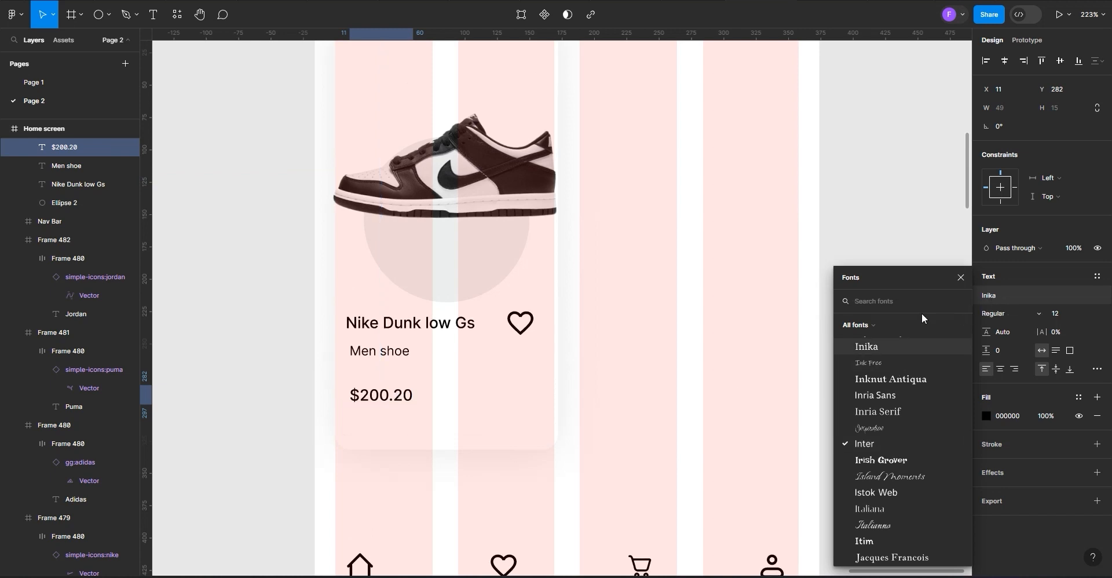
{"action": "left_click", "coordinate": [726, 294]}
{"action": "double_click", "coordinate": [394, 355]}
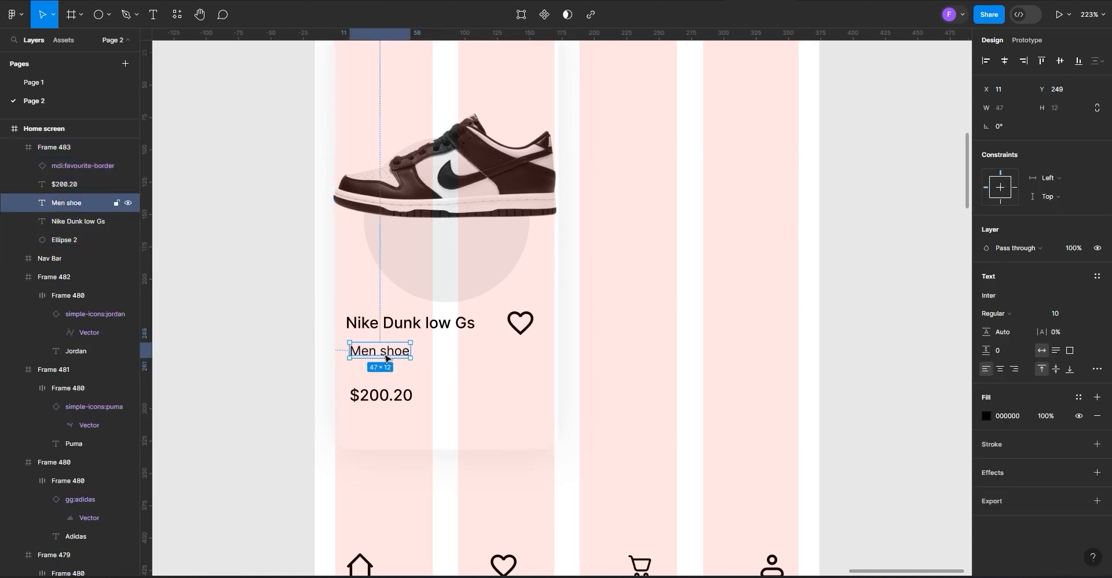
{"action": "left_click", "coordinate": [1096, 278]}
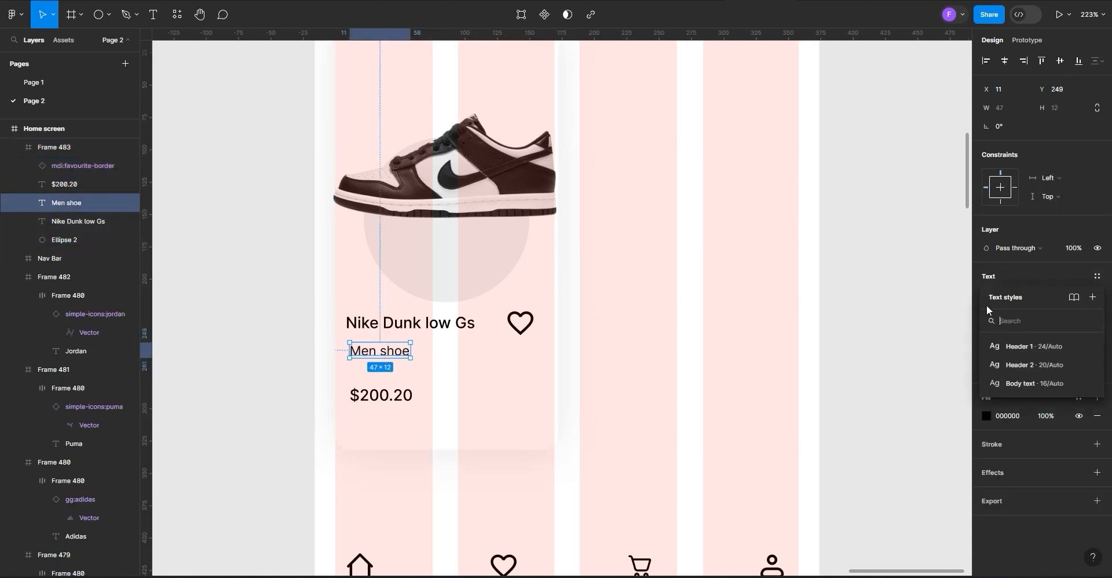
{"action": "left_click", "coordinate": [954, 338]}
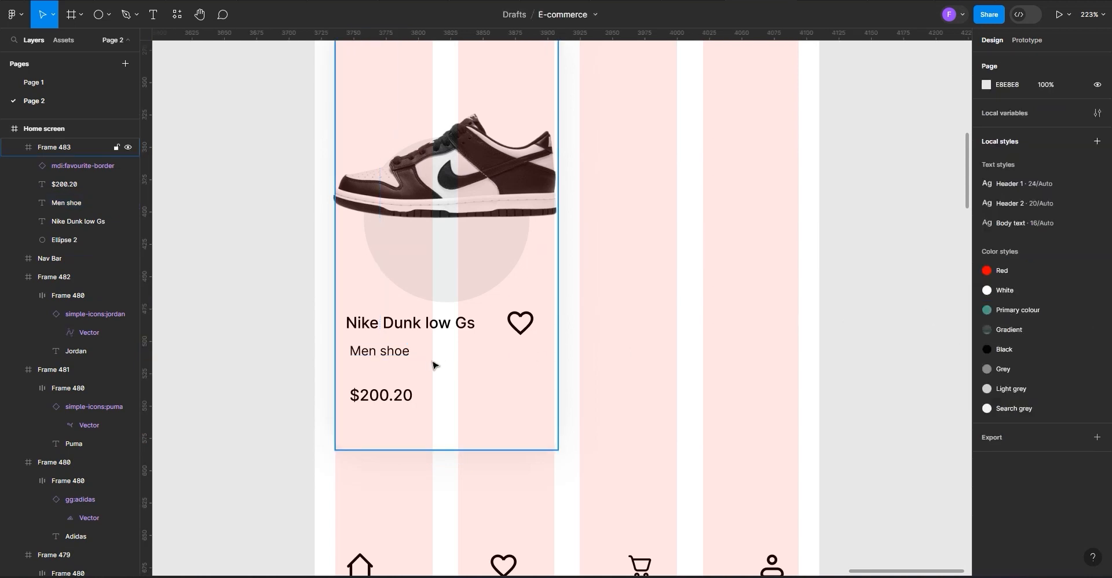
Change the font of the card's "Men shoe" label to Raleway
{"action": "left_click", "coordinate": [392, 348]}
{"action": "left_click", "coordinate": [392, 348]}
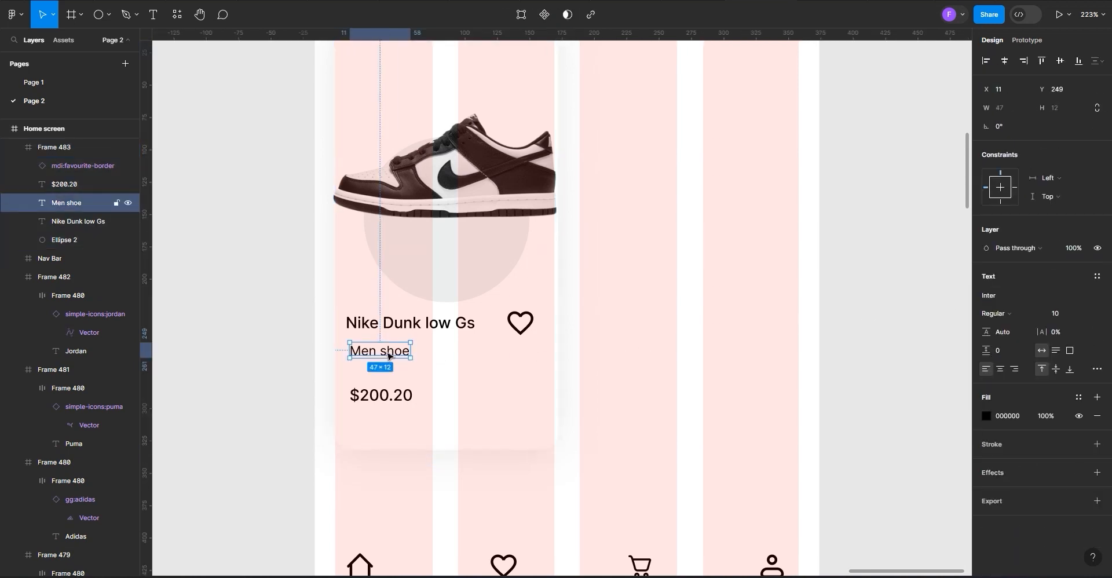
{"action": "left_click", "coordinate": [991, 295]}
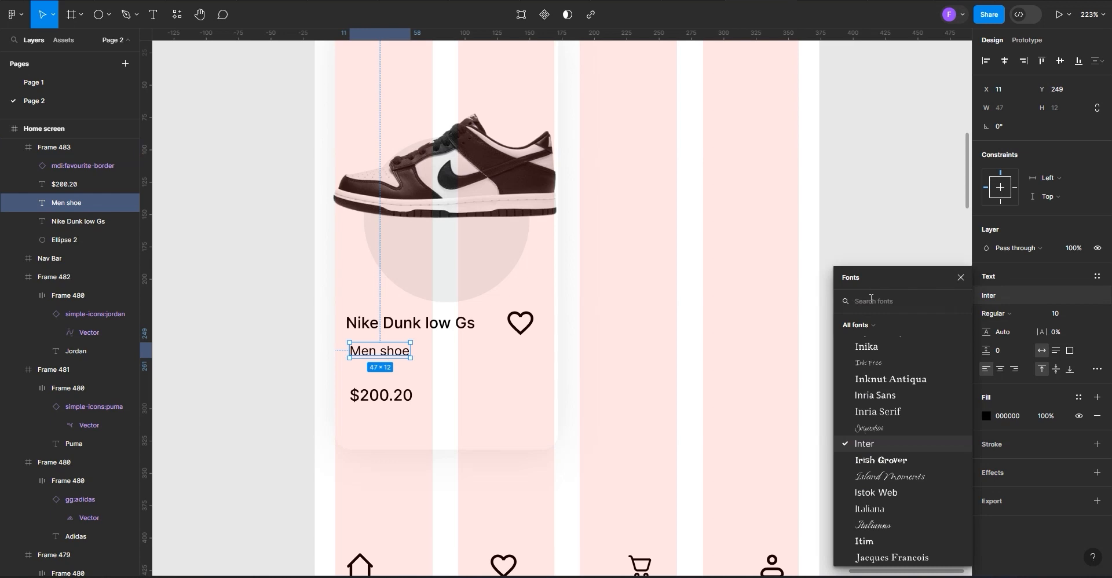
{"action": "type", "text": "Rale"}
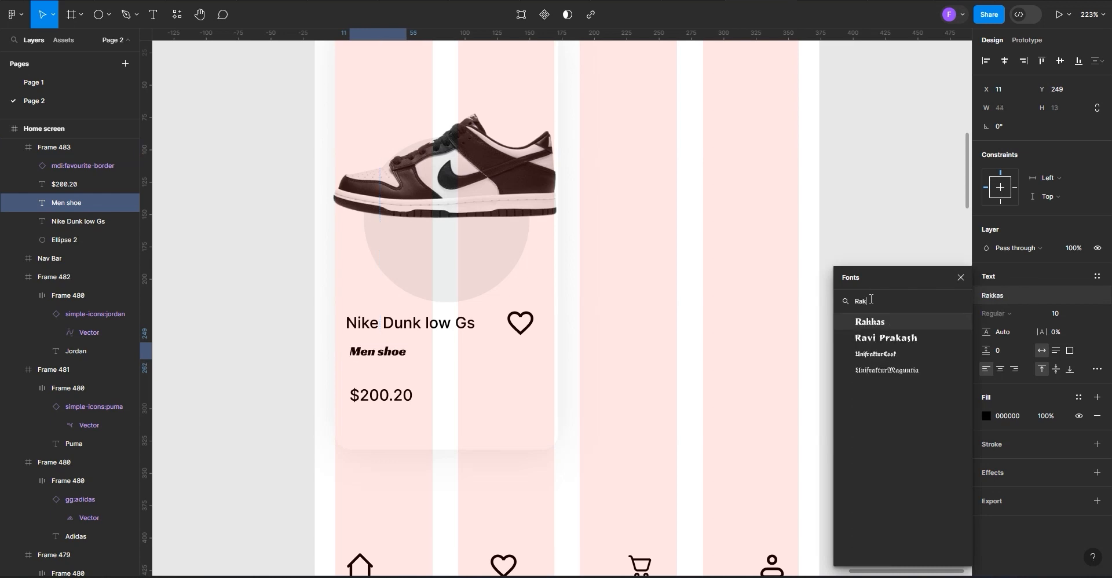
{"action": "type", "text": "way"}
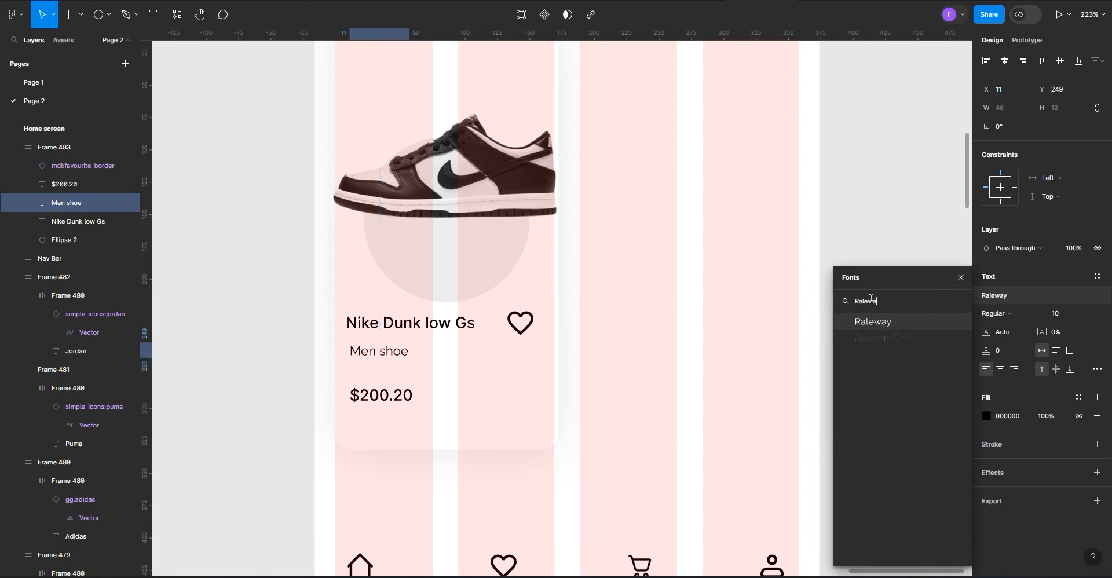
{"action": "left_click", "coordinate": [871, 322]}
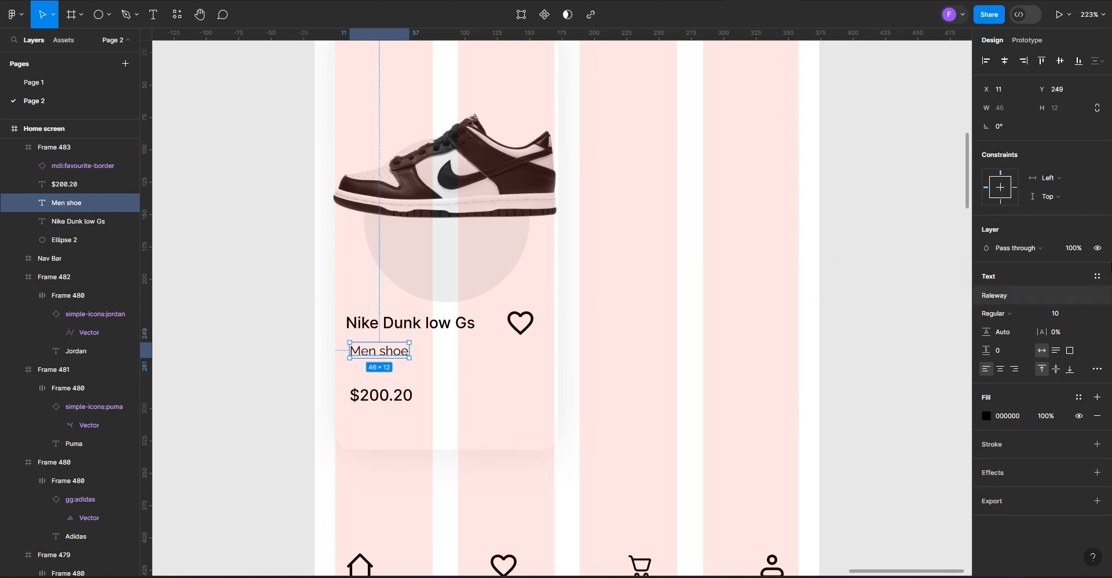
Create a new text style named "Small text" from the "Men shoe" label
{"action": "left_click", "coordinate": [1096, 277]}
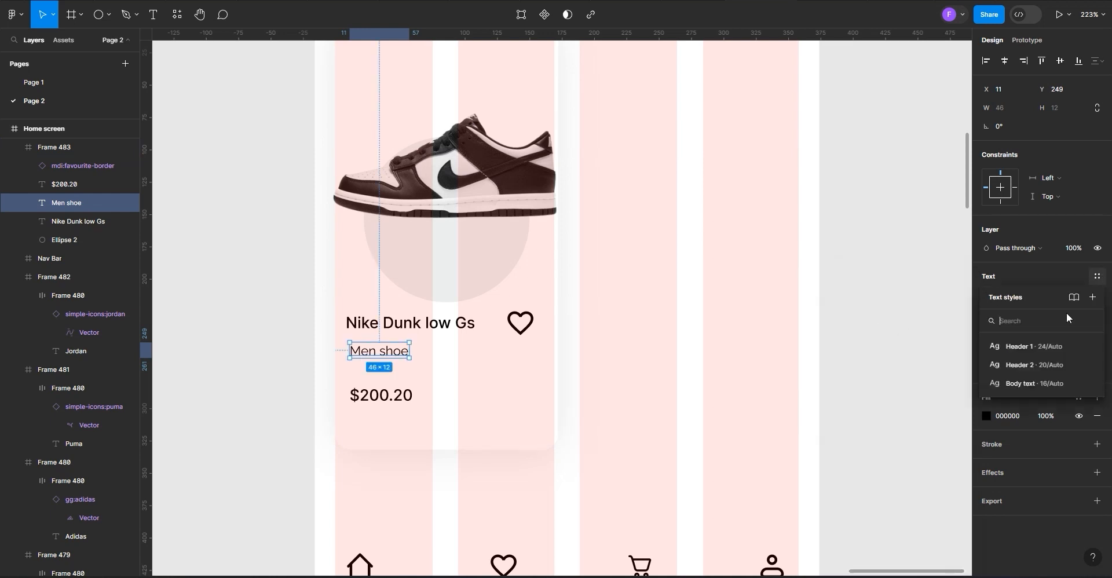
{"action": "left_click", "coordinate": [1092, 297]}
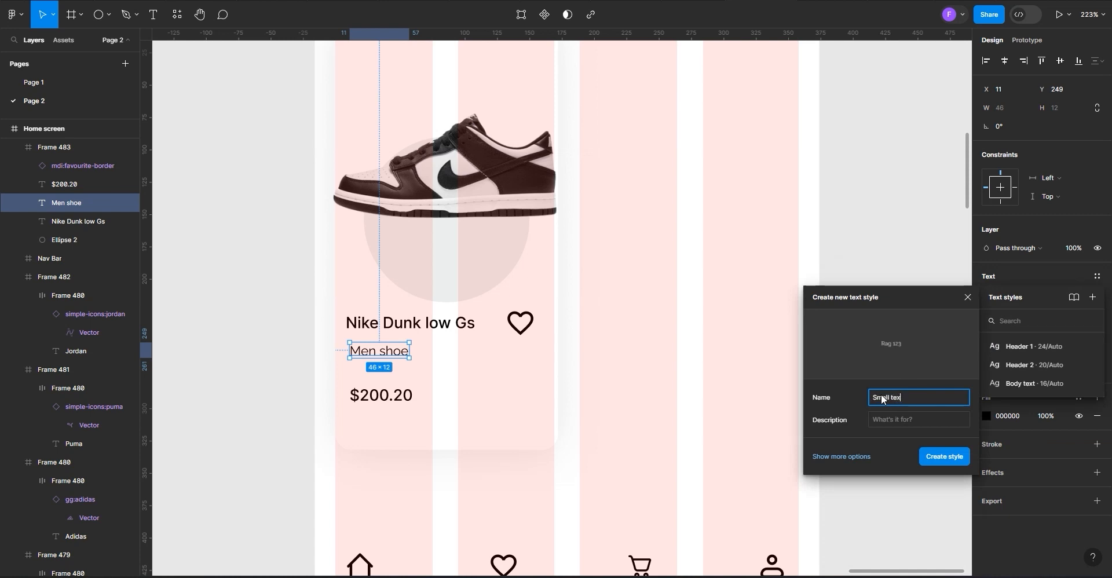
{"action": "left_click", "coordinate": [942, 457]}
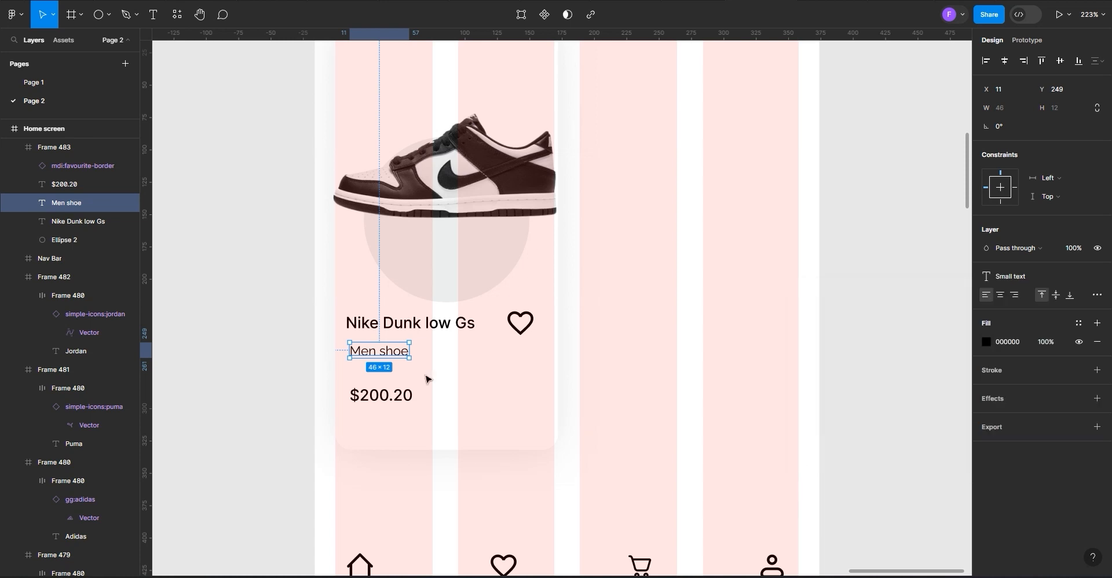
Change the "Nike Dunk low Gs" label's font to Raleway and save it as a new text style named "Body text 2"
{"action": "left_click", "coordinate": [457, 328]}
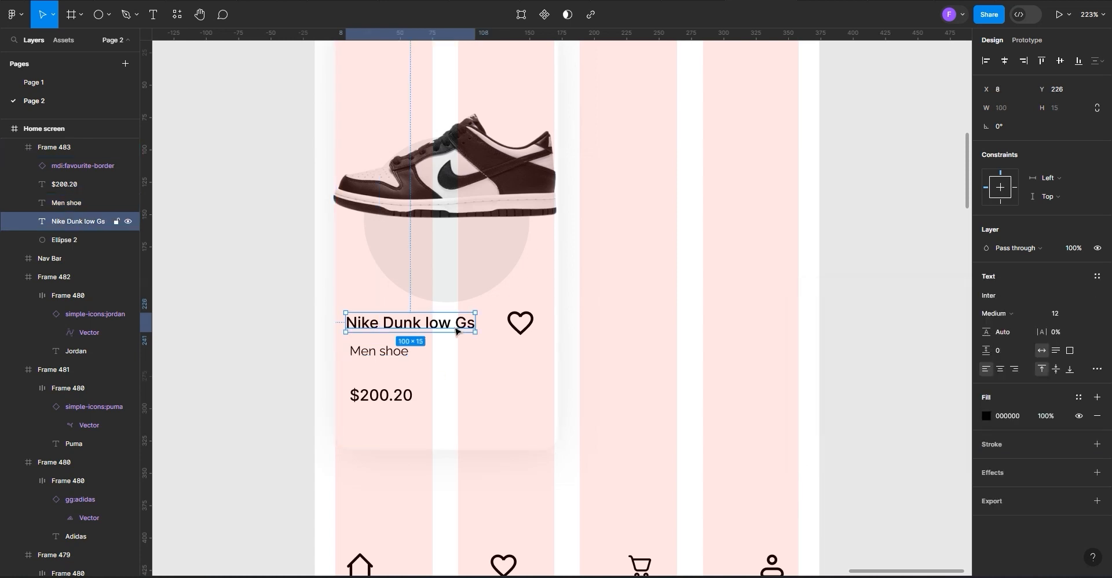
{"action": "left_click", "coordinate": [990, 302]}
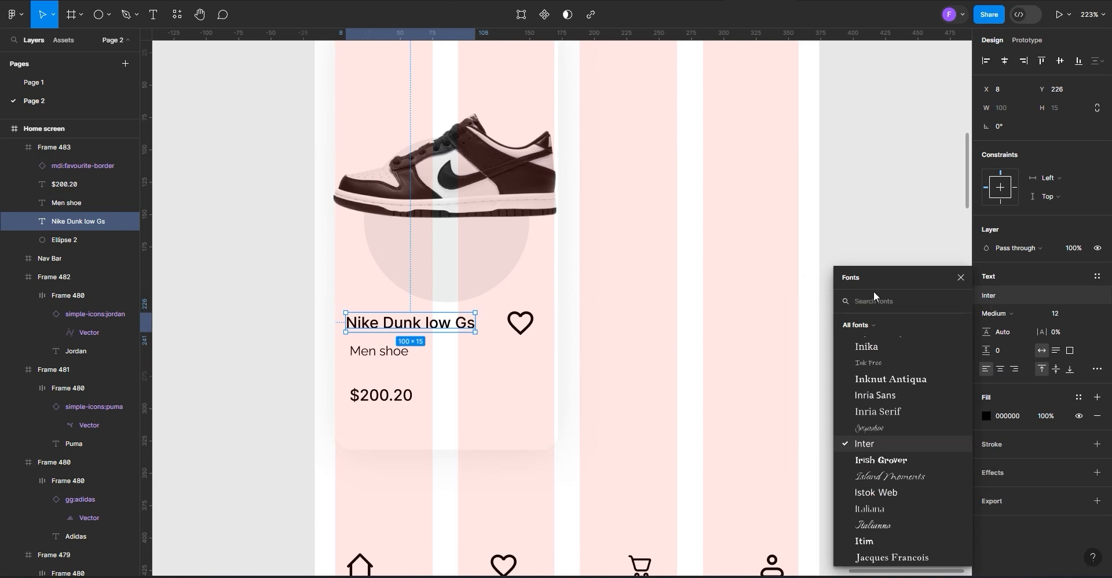
{"action": "type", "text": "ra"}
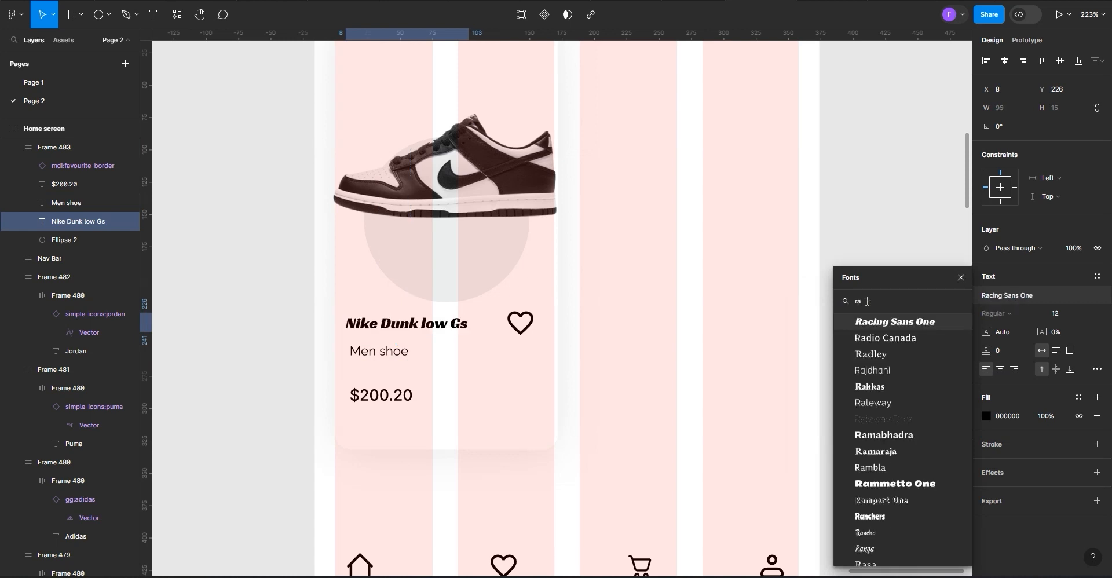
{"action": "type", "text": "leway"}
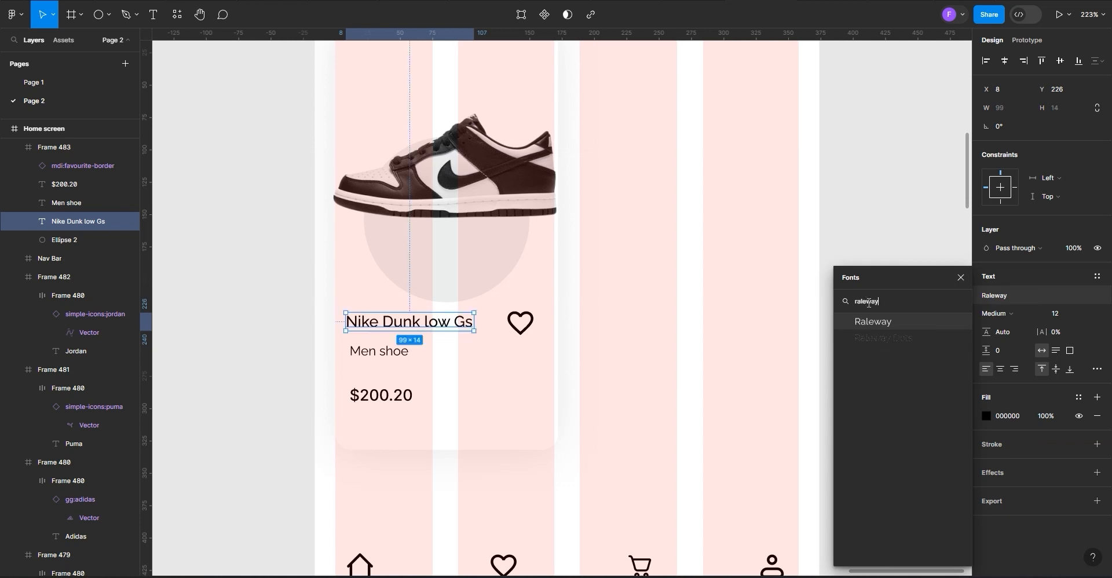
{"action": "left_click", "coordinate": [1037, 302]}
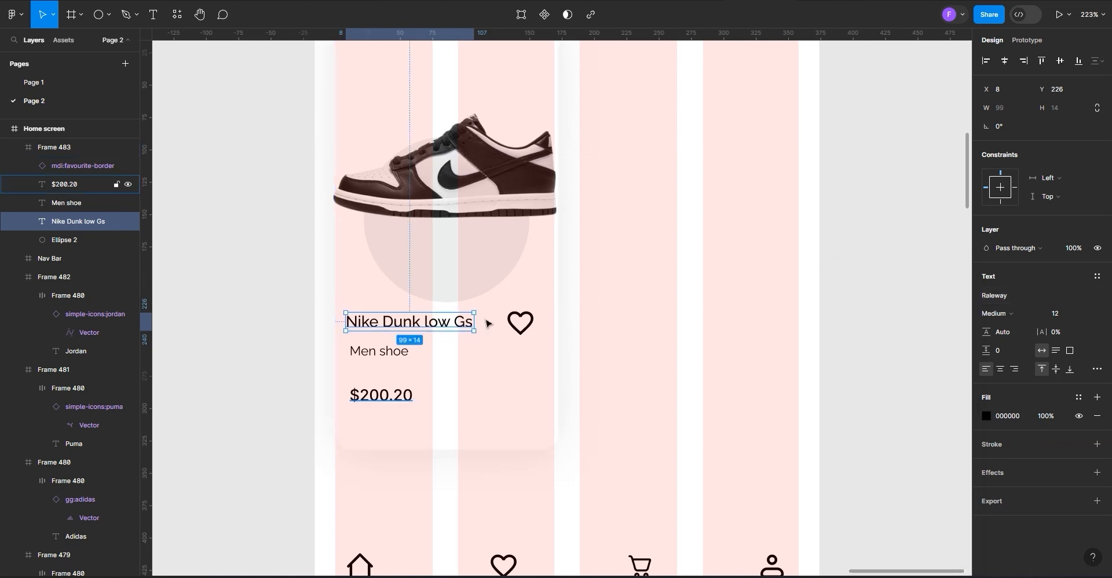
{"action": "left_click", "coordinate": [1097, 277]}
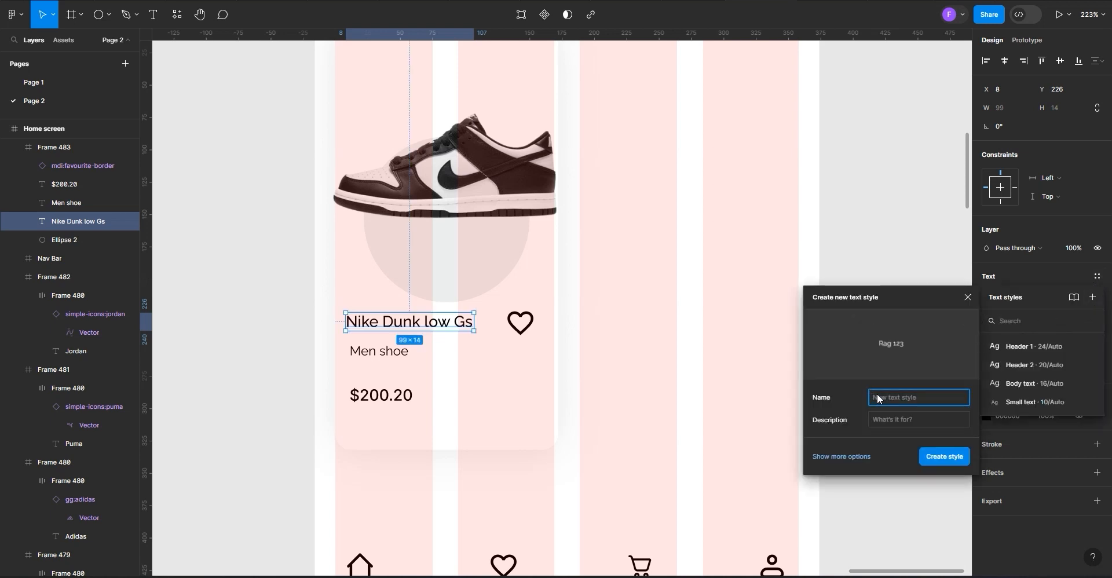
{"action": "type", "text": "B"}
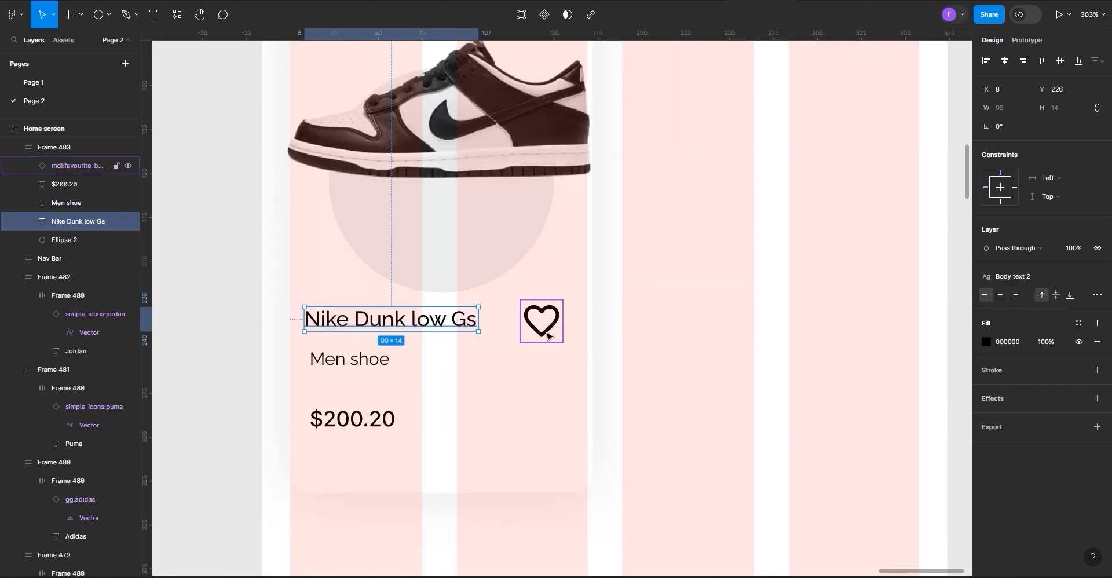
Resize the card's heart icon proportionally to 14 × 14 and move it to X 145, Y 228
{"action": "left_click", "coordinate": [546, 336]}
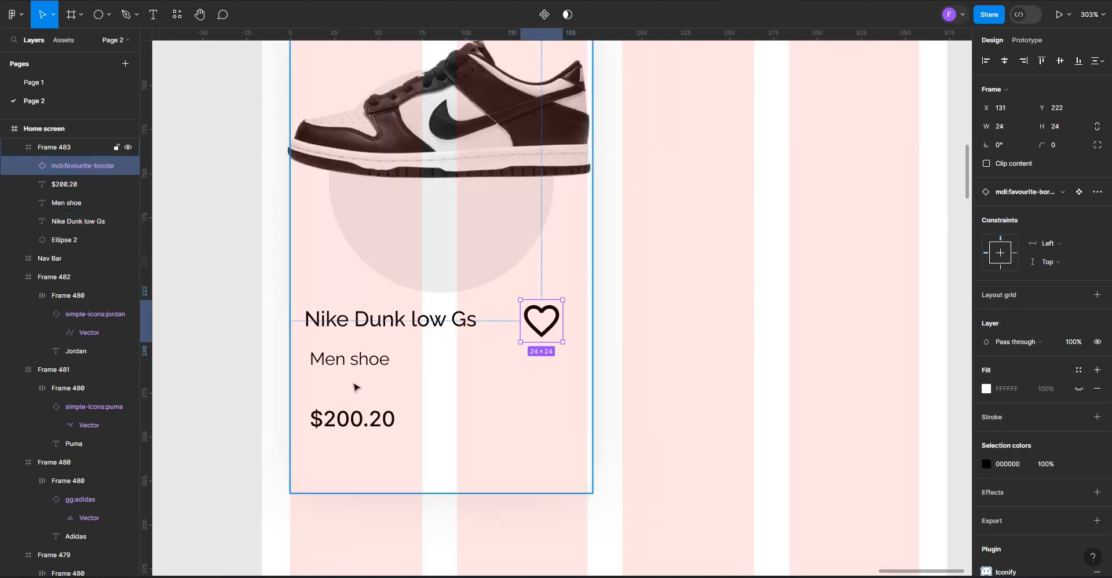
{"action": "scroll", "coordinate": [355, 387], "scroll_direction": "right", "scroll_amount": 1}
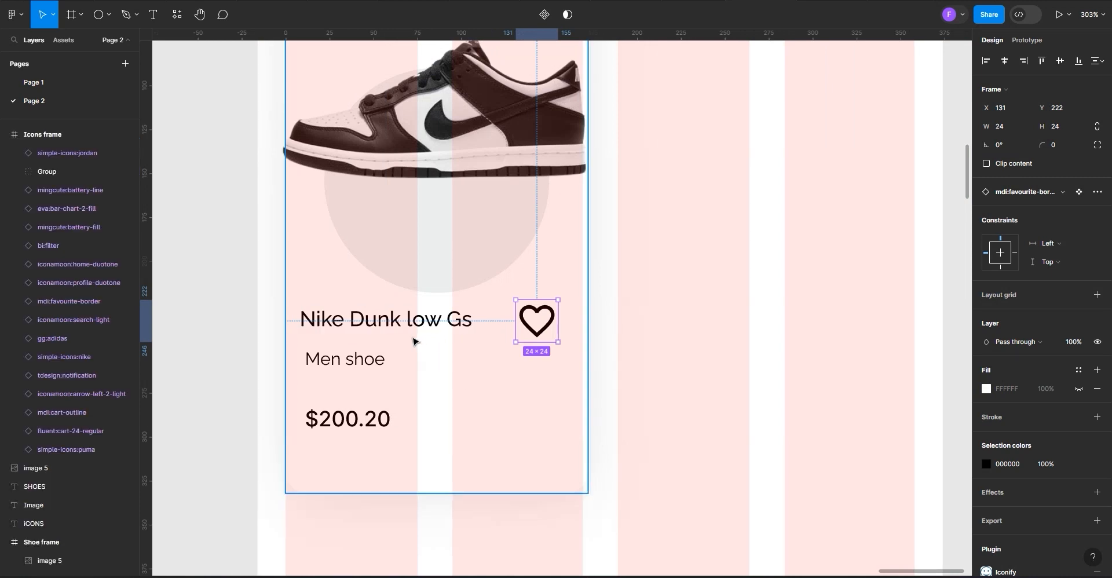
{"action": "scroll", "coordinate": [414, 341], "scroll_direction": "up", "scroll_amount": 2}
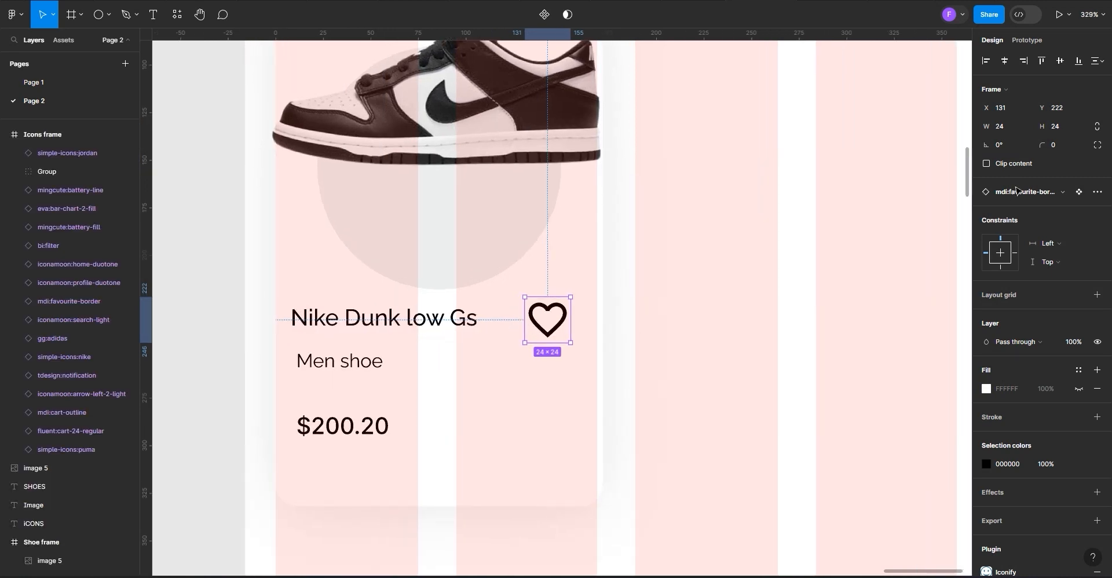
{"action": "left_click", "coordinate": [1096, 126]}
{"action": "left_click", "coordinate": [999, 127]}
{"action": "type", "text": "14"}
{"action": "left_click", "coordinate": [477, 442]}
{"action": "left_click_drag", "start_coordinate": [537, 310], "coordinate": [565, 322]}
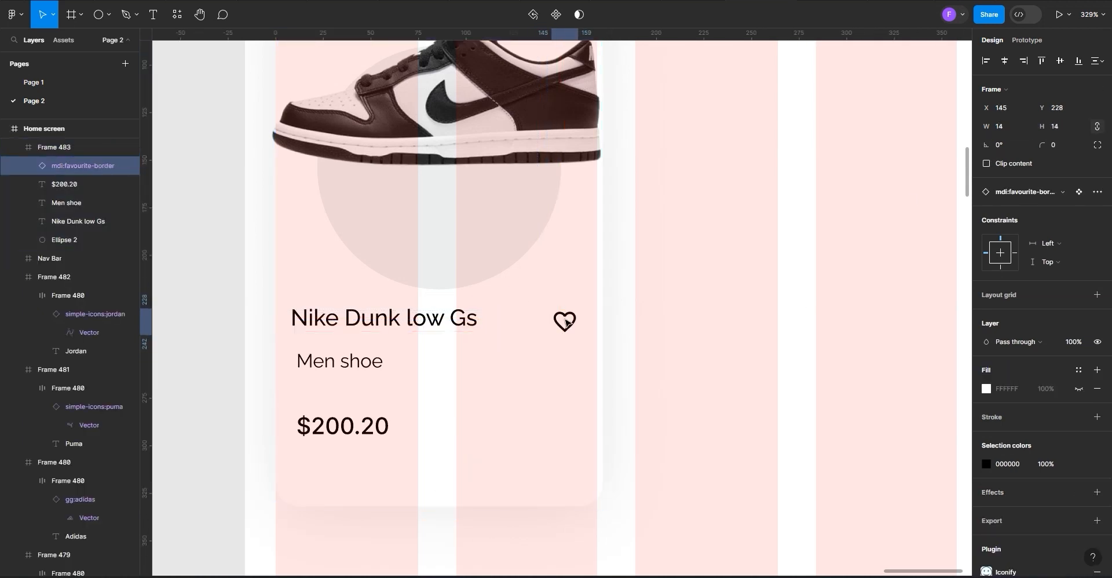
Combine the "Nike Dunk low Gs" label and heart icon in a horizontal auto layout with a spacing of 28
{"action": "left_click", "coordinate": [431, 327], "text": "shift"}
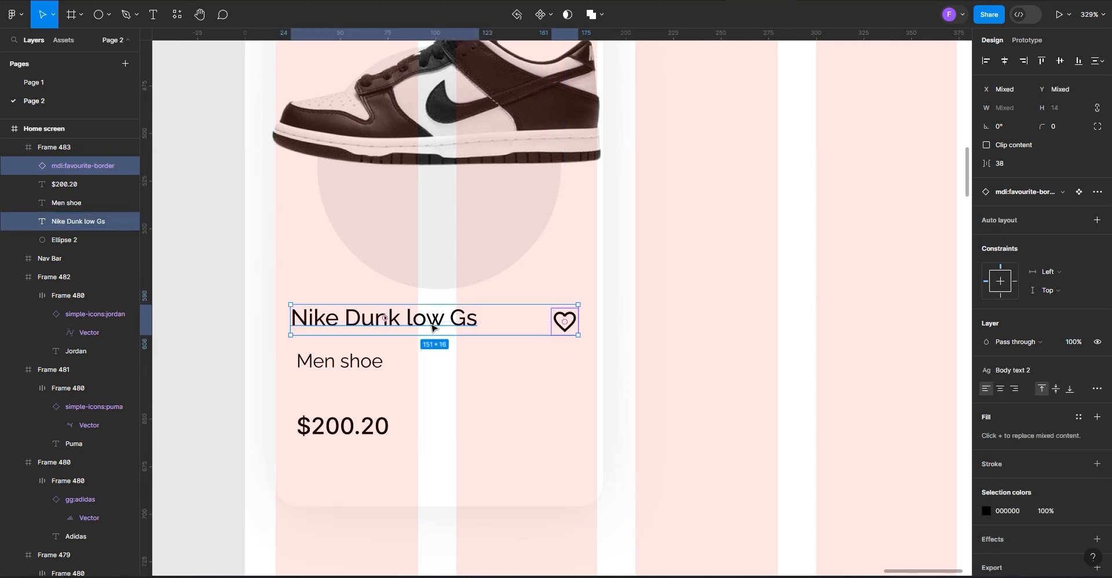
{"action": "left_click", "coordinate": [1096, 220]}
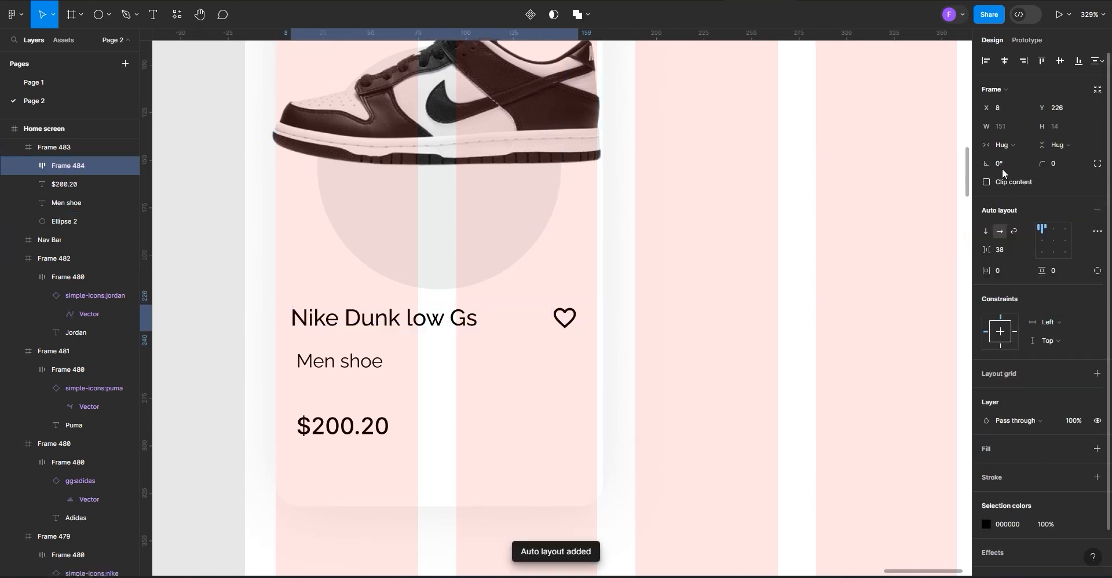
{"action": "left_click", "coordinate": [996, 248]}
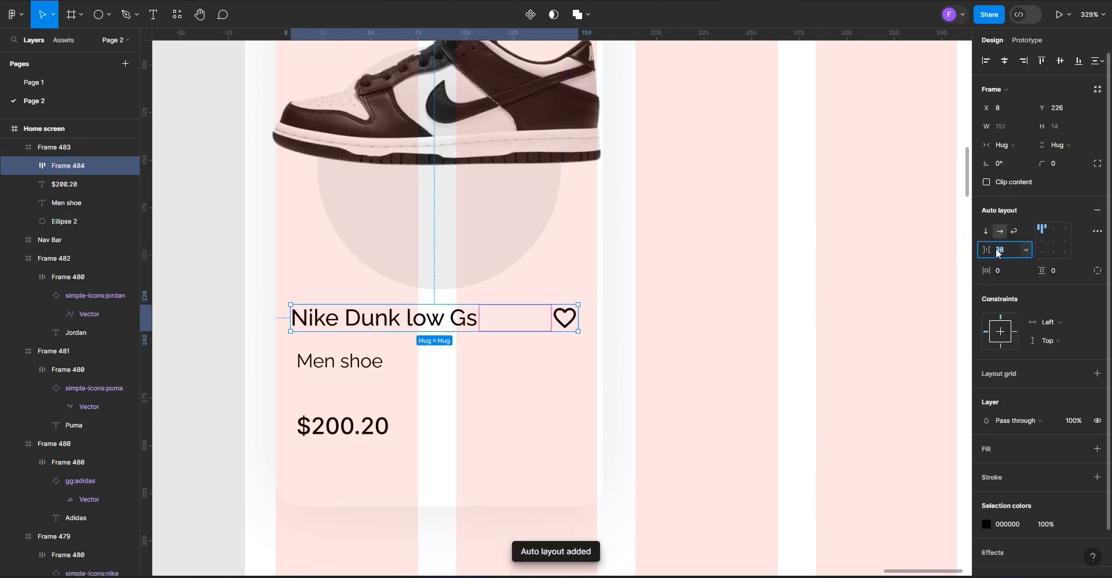
{"action": "type", "text": "28"}
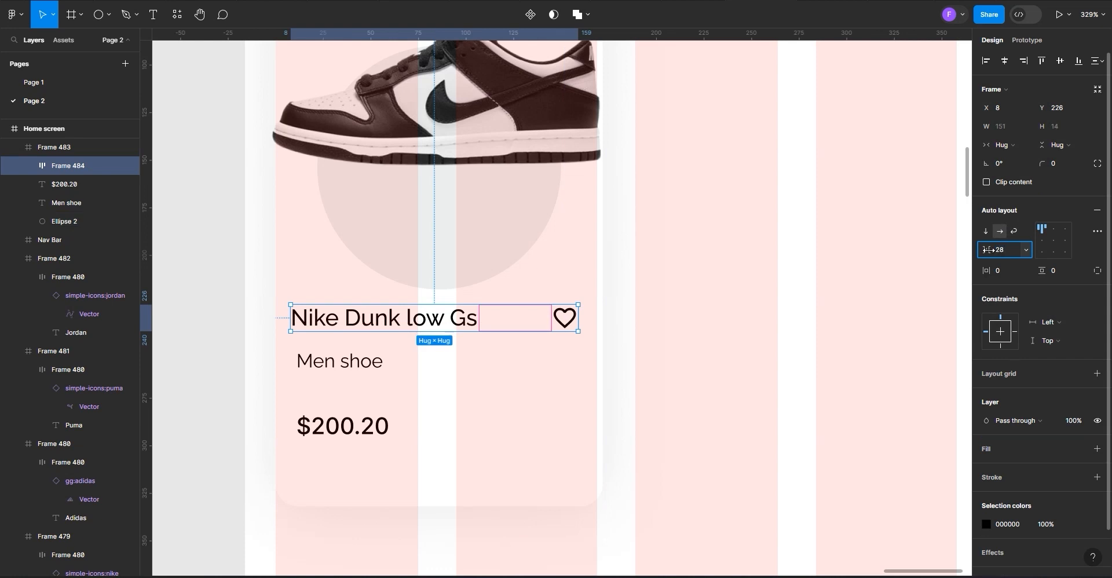
{"action": "left_click", "coordinate": [533, 389]}
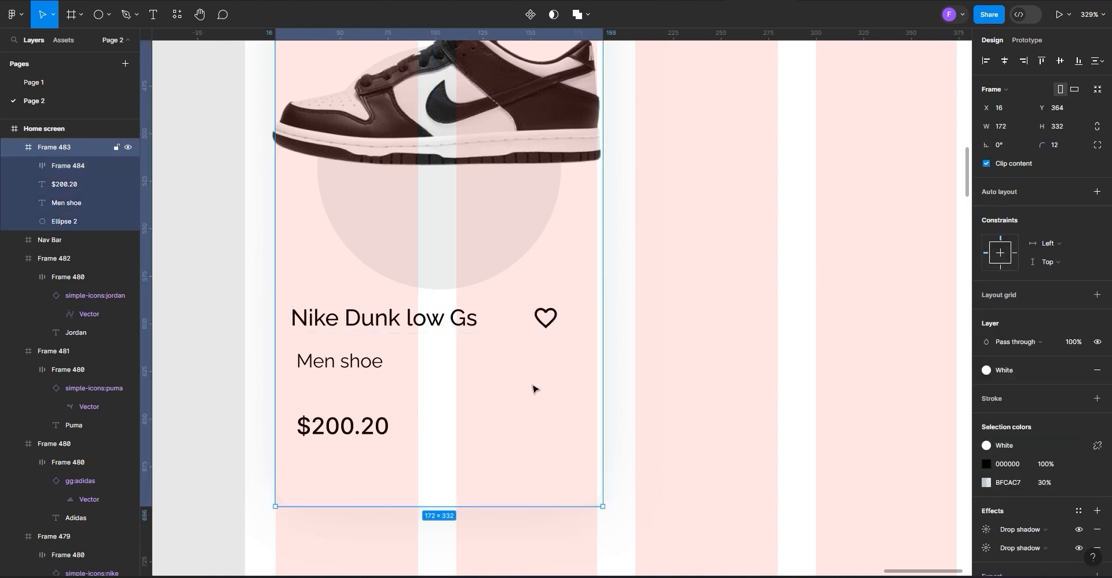
{"action": "double_click", "coordinate": [516, 327]}
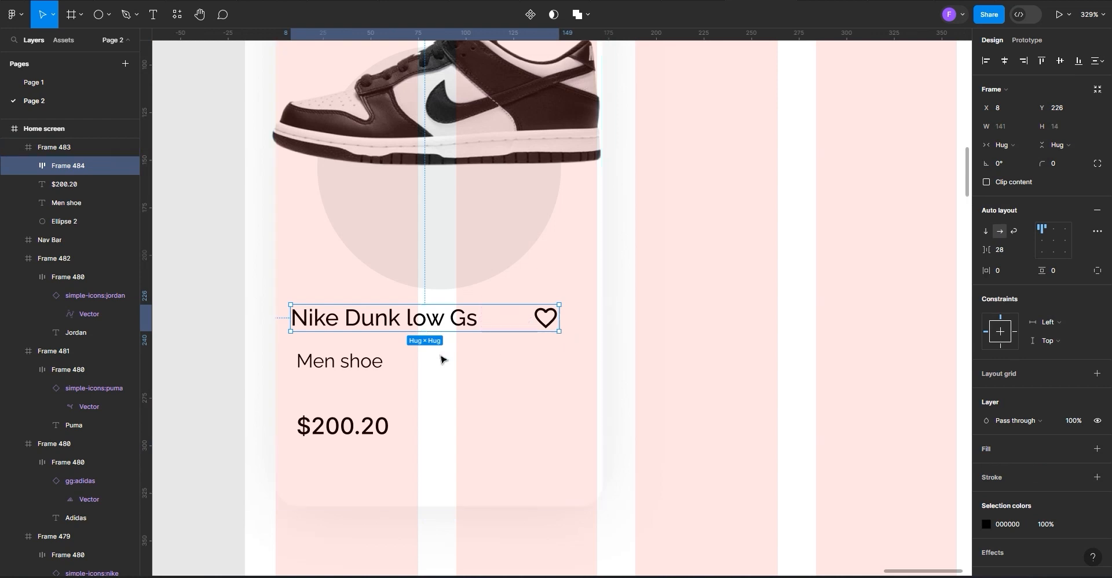
Move the "Men shoe" label to X 8, Y 246 under the shoe name and apply the Grey colour style
{"action": "left_click_drag", "start_coordinate": [339, 371], "coordinate": [339, 360]}
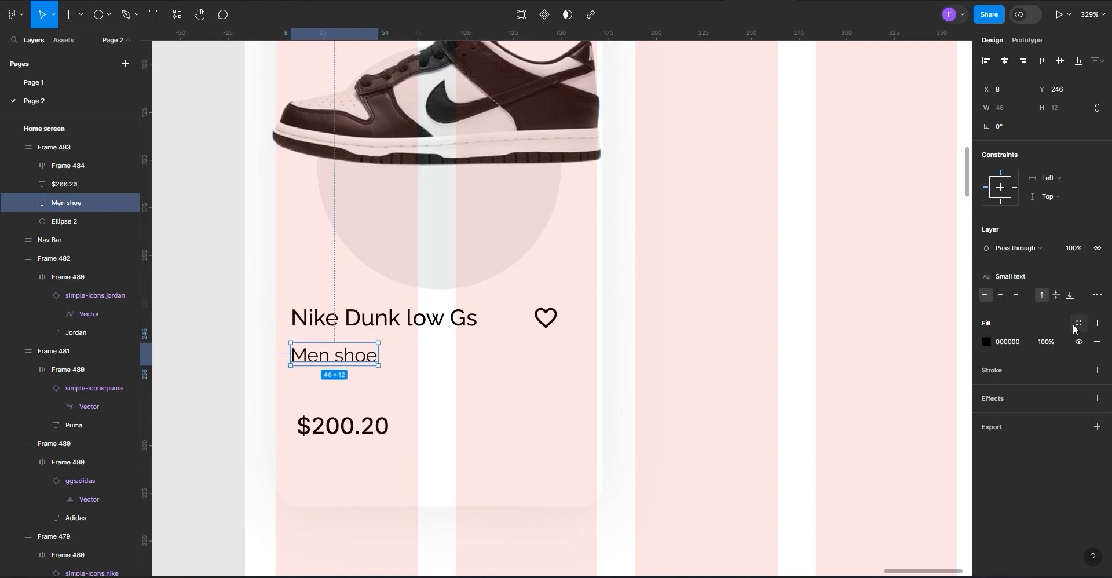
{"action": "left_click", "coordinate": [1077, 324]}
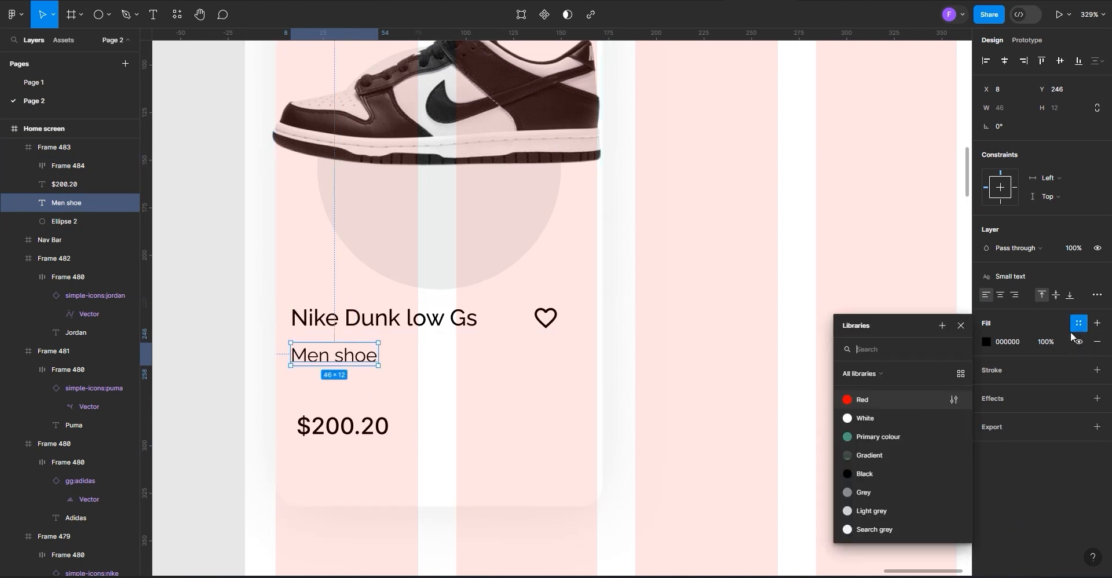
{"action": "left_click", "coordinate": [865, 492]}
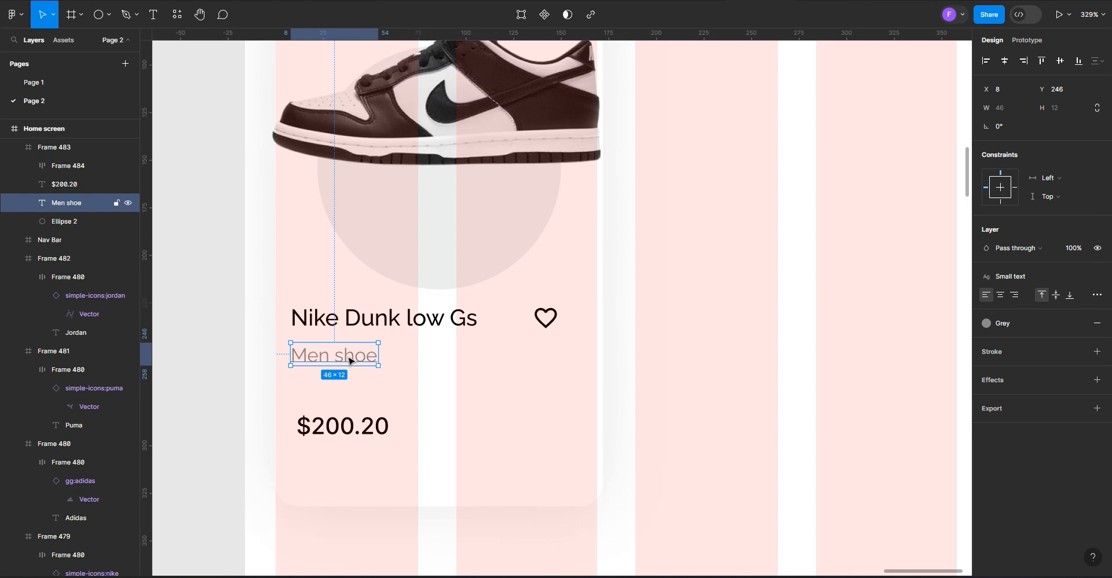
Space the card's text lines 8 px apart by moving "Men shoe" to Y 248 and the price to X 8, Y 268
{"action": "scroll", "coordinate": [425, 395], "scroll_direction": "right", "scroll_amount": 4}
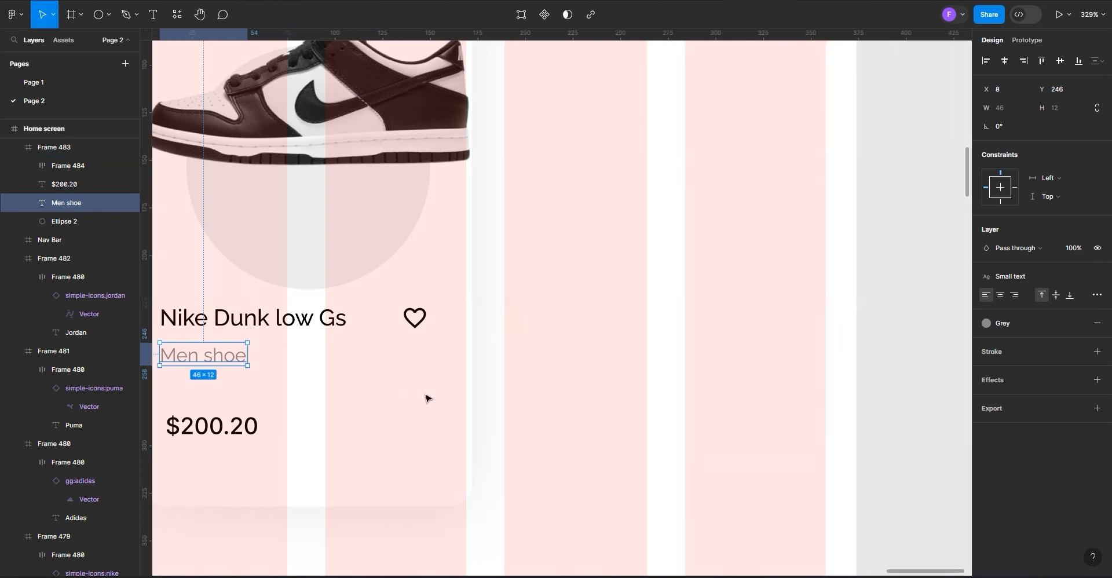
{"action": "scroll", "coordinate": [573, 413], "scroll_direction": "down", "scroll_amount": 5}
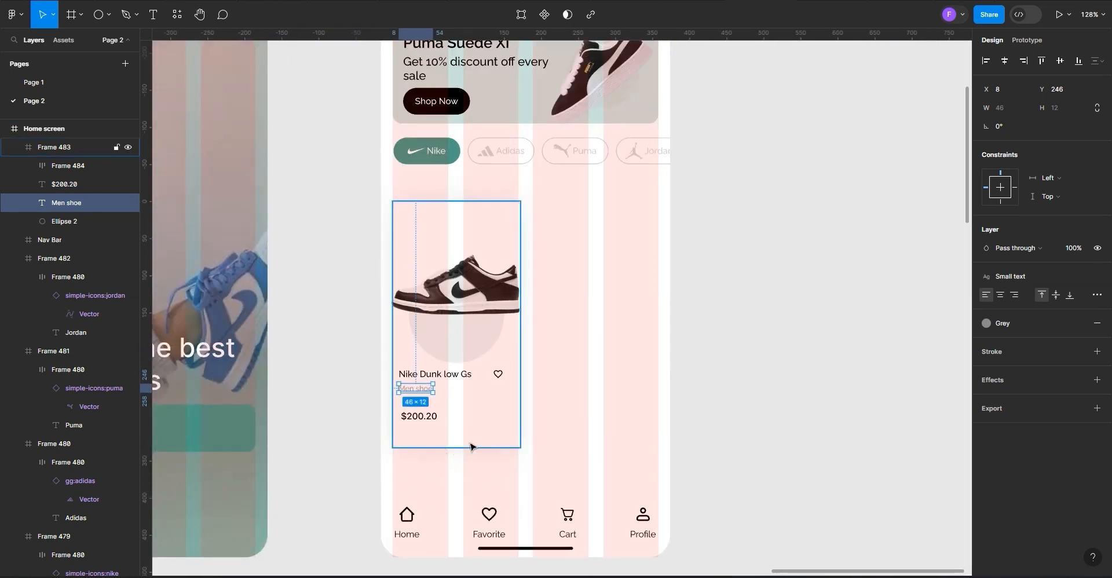
{"action": "left_click", "coordinate": [439, 447]}
{"action": "scroll", "coordinate": [441, 425], "scroll_direction": "up", "scroll_amount": 5}
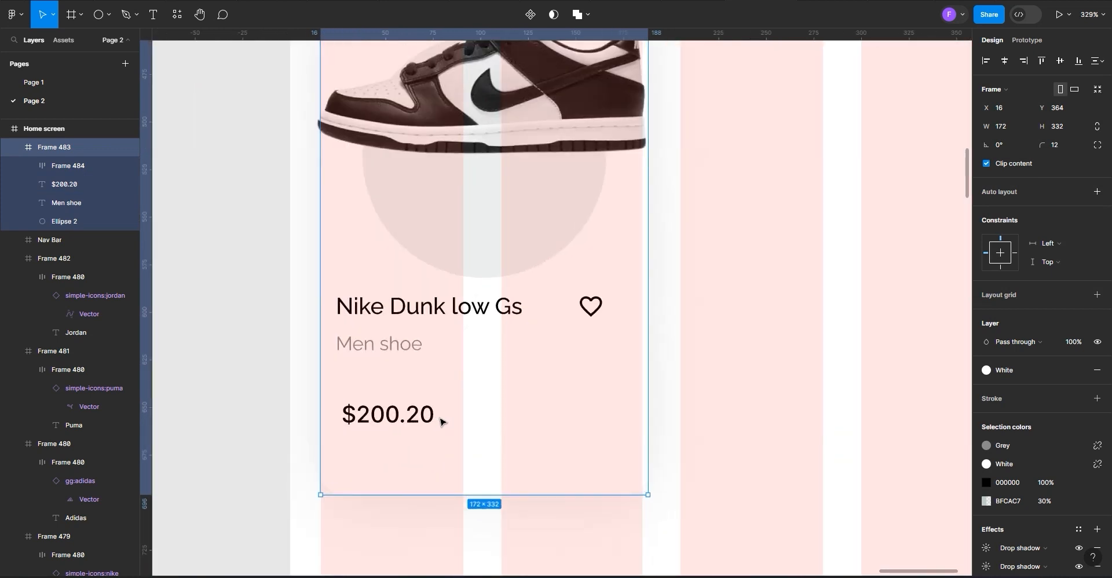
{"action": "scroll", "coordinate": [440, 422], "scroll_direction": "up", "scroll_amount": 3}
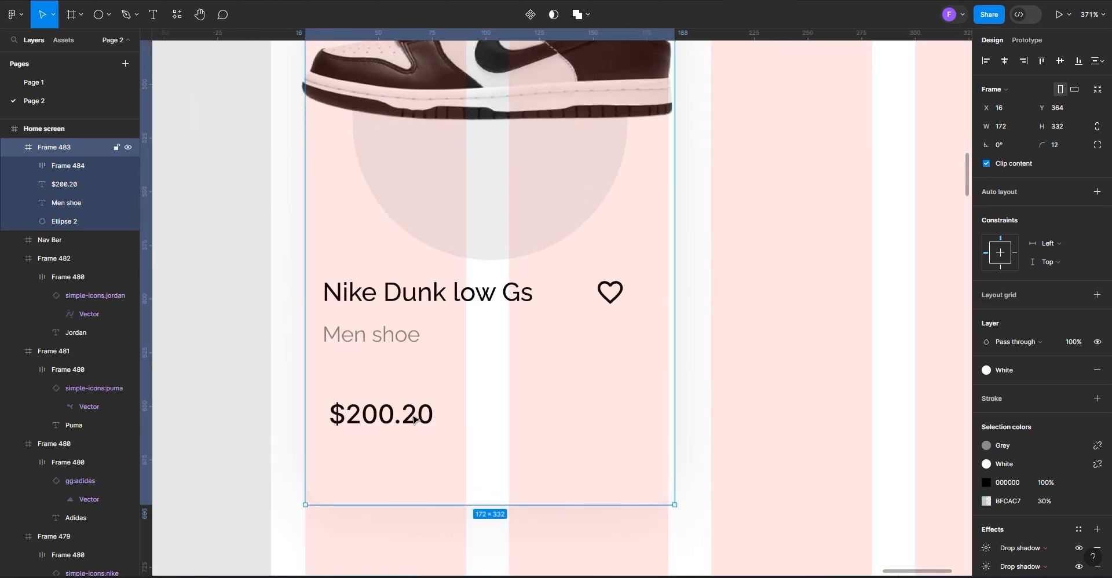
{"action": "left_click", "coordinate": [407, 340]}
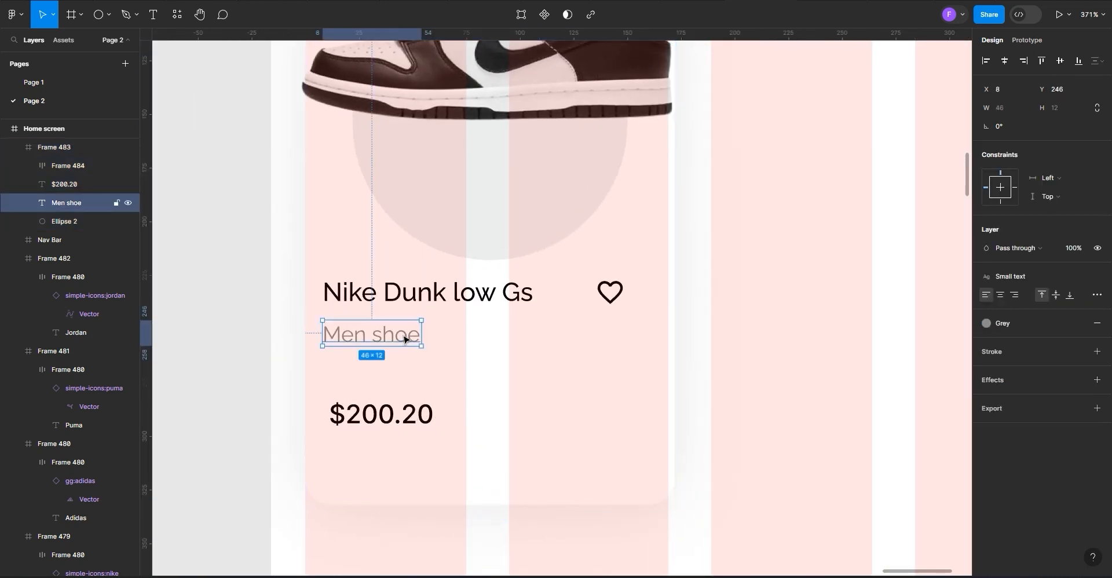
{"action": "left_click_drag", "start_coordinate": [401, 339], "coordinate": [403, 343]}
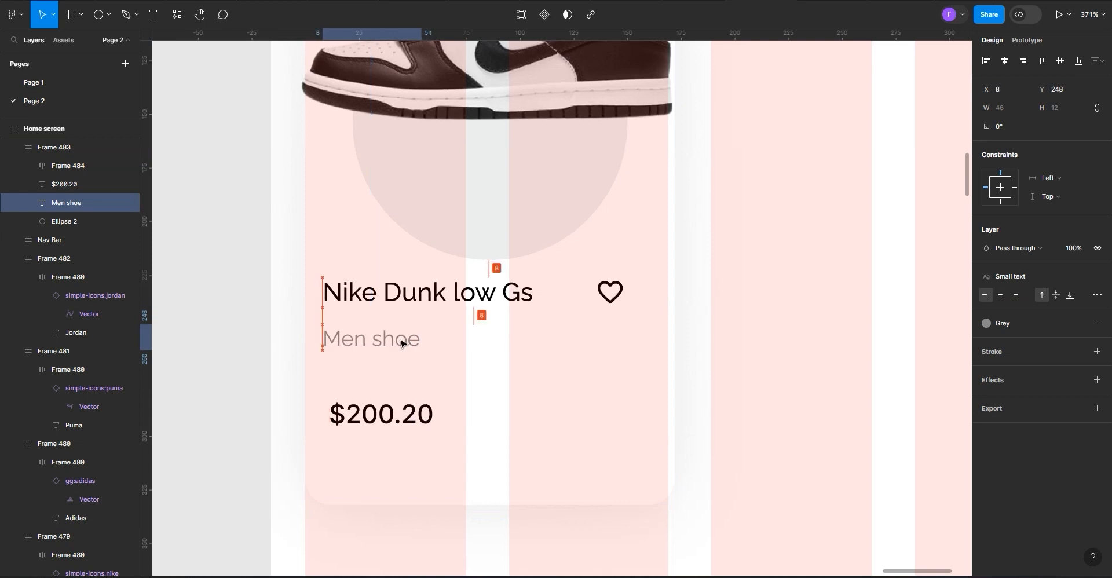
{"action": "left_click", "coordinate": [375, 414]}
{"action": "left_click_drag", "start_coordinate": [375, 415], "coordinate": [367, 388]}
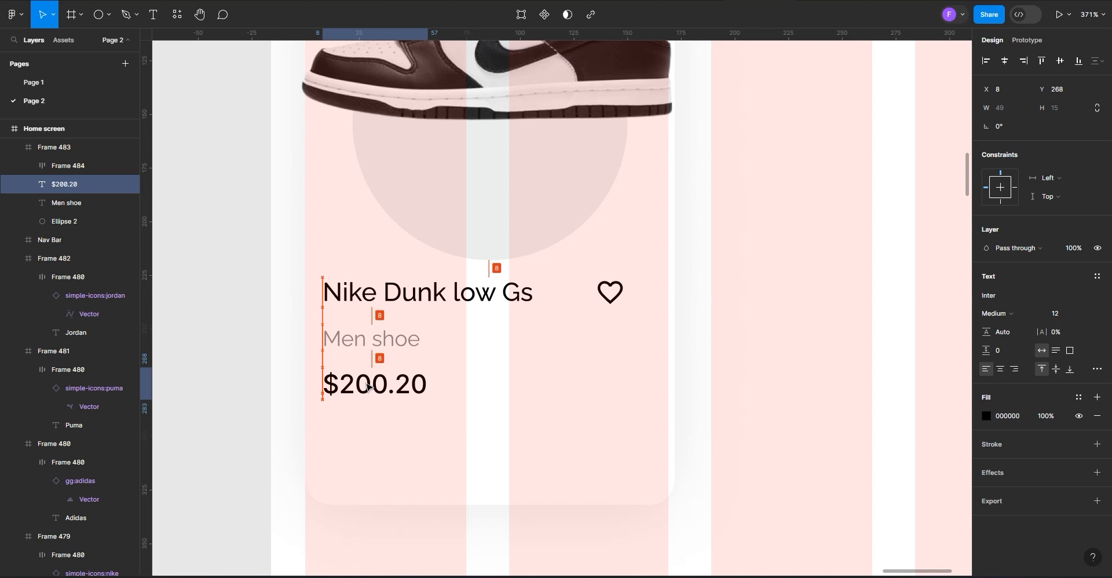
{"action": "left_click", "coordinate": [390, 351]}
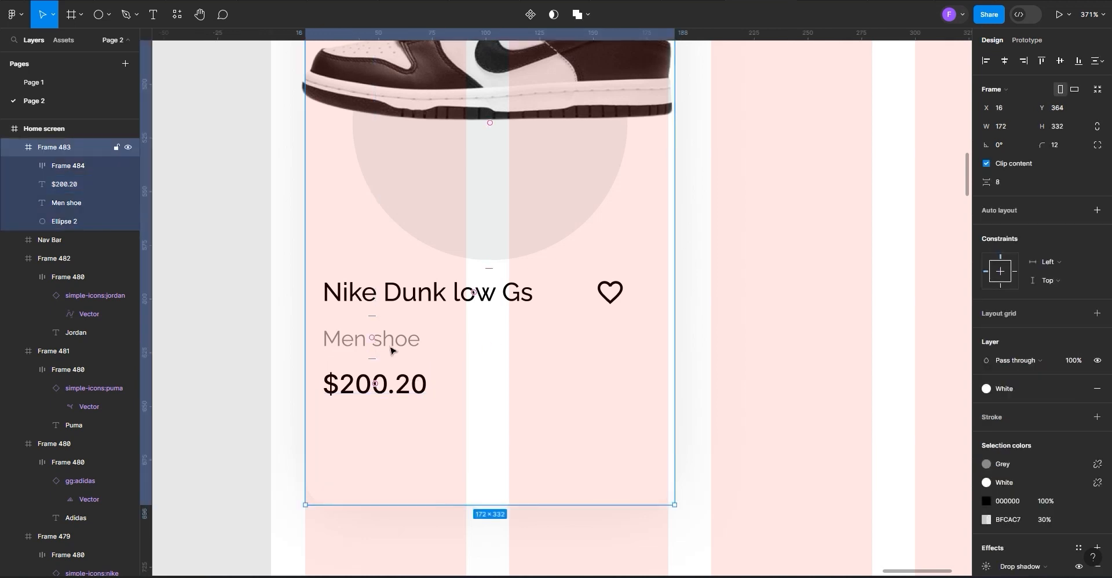
Move the shoe name row, "Men shoe" label and price together about 10 px down in the card, to X 9
{"action": "left_click", "coordinate": [391, 387]}
{"action": "left_click", "coordinate": [408, 336], "text": "shift"}
{"action": "left_click", "coordinate": [422, 307], "text": "shift"}
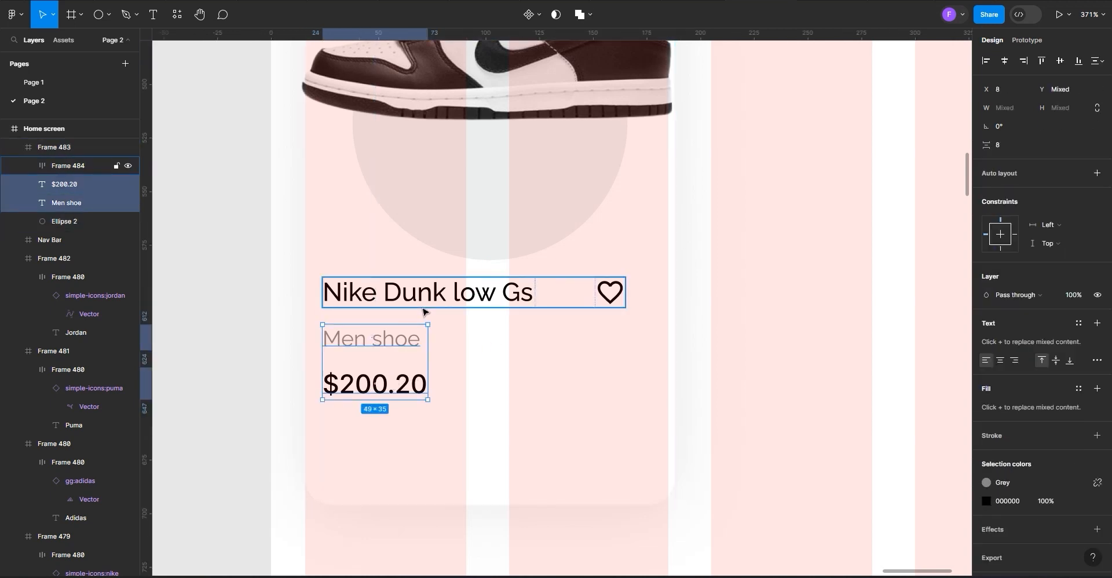
{"action": "left_click_drag", "start_coordinate": [441, 342], "coordinate": [438, 358]}
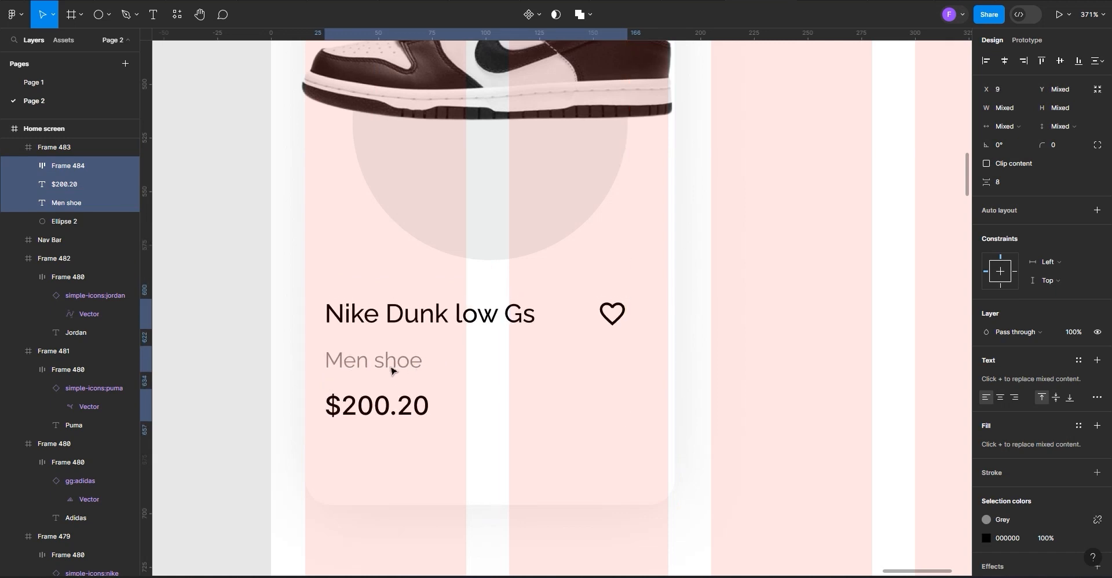
Rotate the card's shoe image to 40° and move it to X -39, Y 469.84
{"action": "scroll", "coordinate": [392, 366], "scroll_direction": "down", "scroll_amount": 3}
{"action": "scroll", "coordinate": [438, 372], "scroll_direction": "up", "scroll_amount": 2}
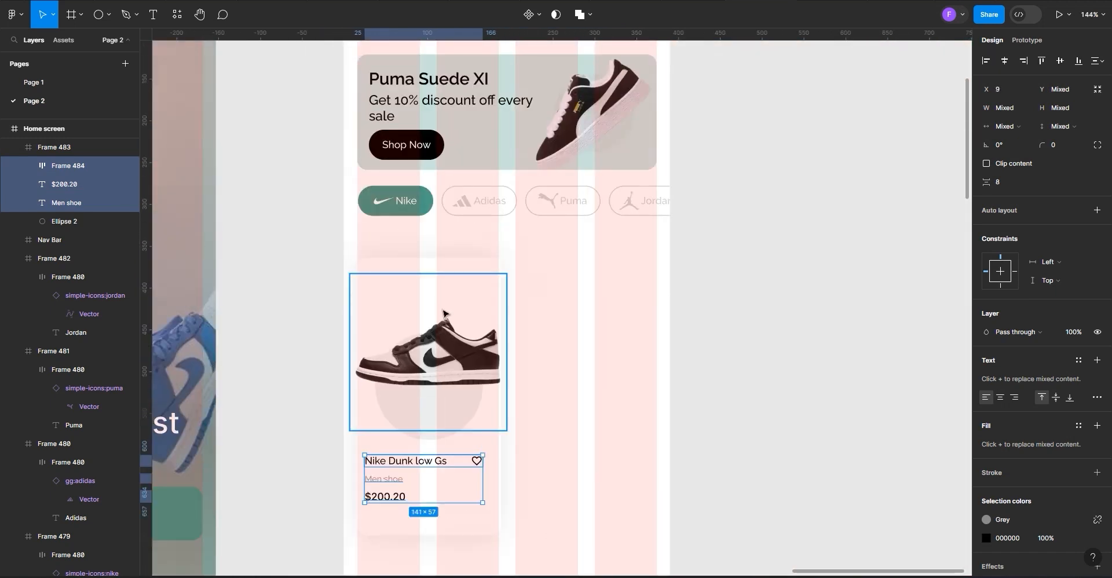
{"action": "left_click", "coordinate": [440, 347]}
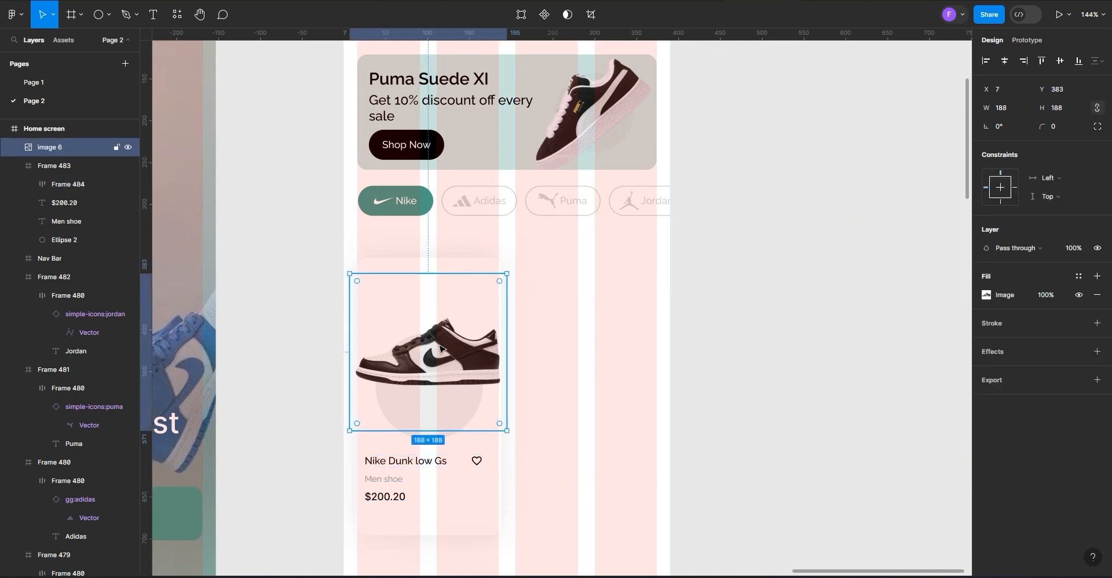
{"action": "left_click", "coordinate": [998, 127]}
{"action": "type", "text": "40"}
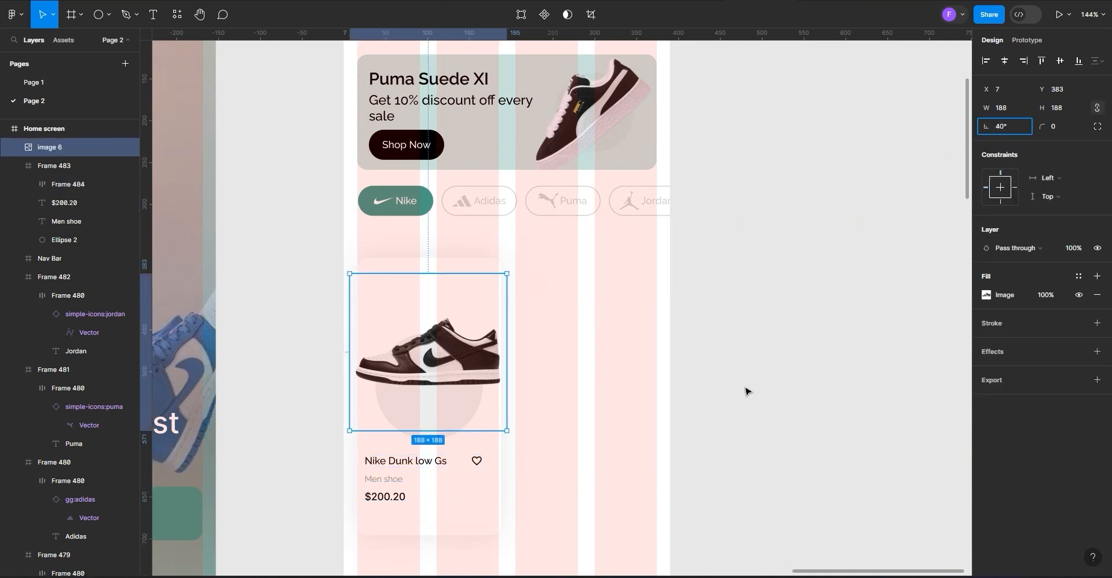
{"action": "left_click", "coordinate": [704, 386]}
{"action": "left_click", "coordinate": [473, 344]}
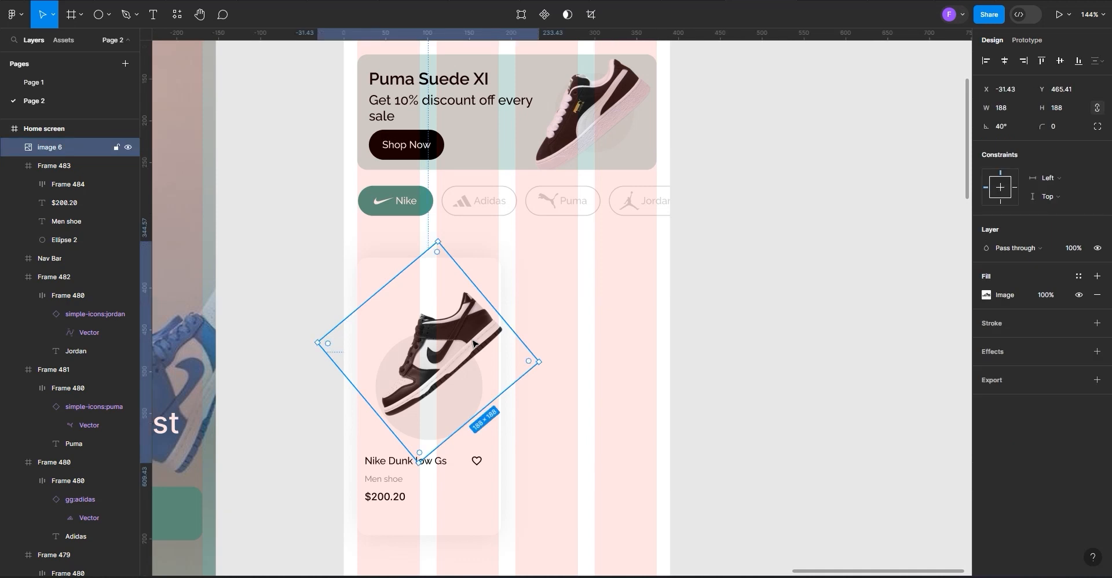
{"action": "left_click_drag", "start_coordinate": [473, 343], "coordinate": [465, 349]}
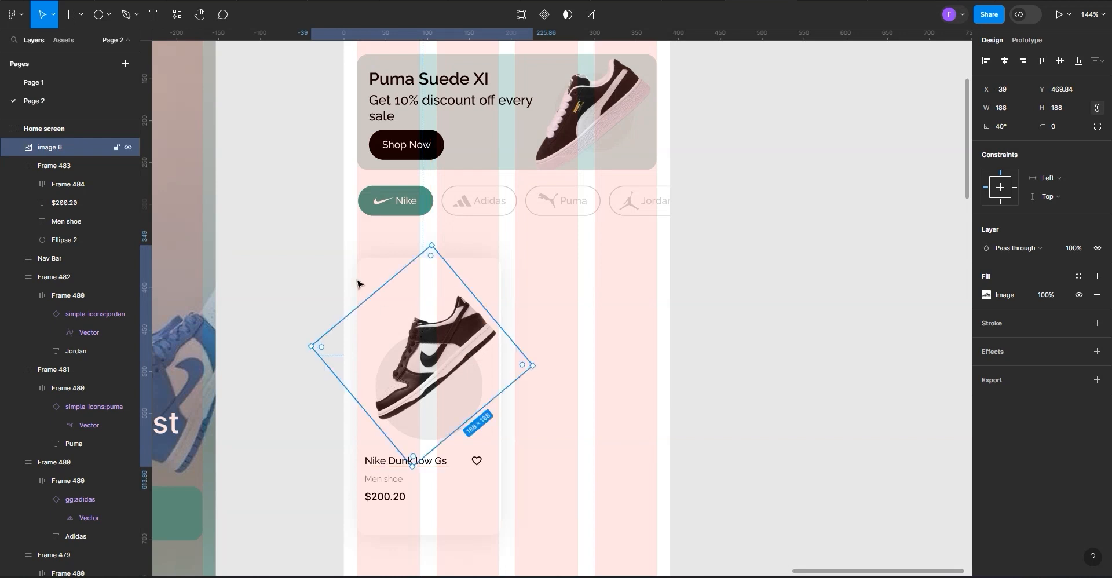
Move the shoe image off the card's grey circle to X -13, Y 608.84 and shift the circle slightly up
{"action": "scroll", "coordinate": [115, 151], "scroll_direction": "down", "scroll_amount": 15}
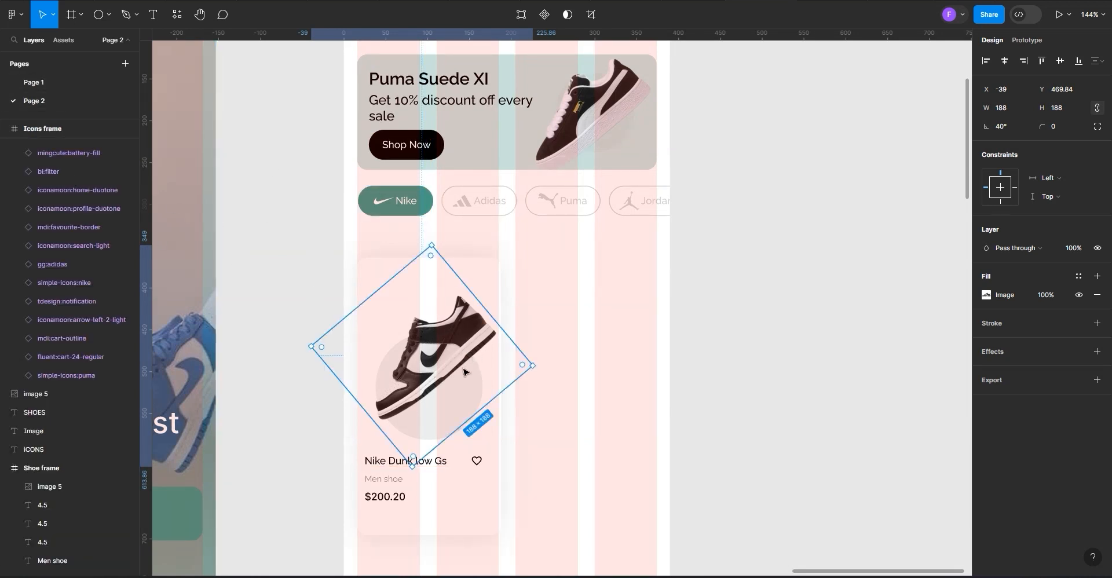
{"action": "key", "text": "shift+0"}
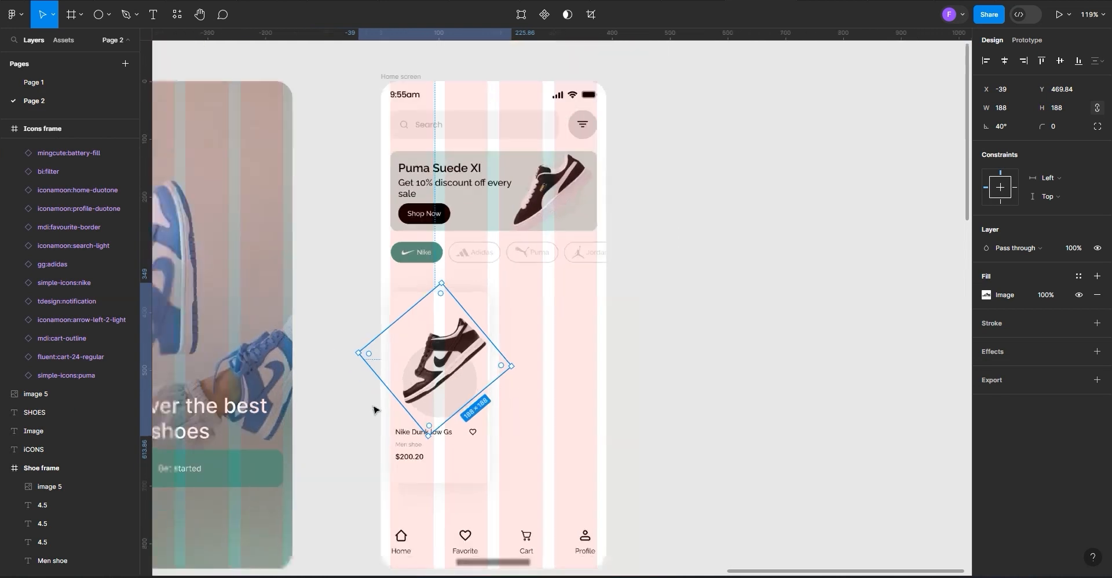
{"action": "scroll", "coordinate": [425, 437], "scroll_direction": "down", "scroll_amount": 2}
{"action": "scroll", "coordinate": [426, 438], "scroll_direction": "up", "scroll_amount": 5}
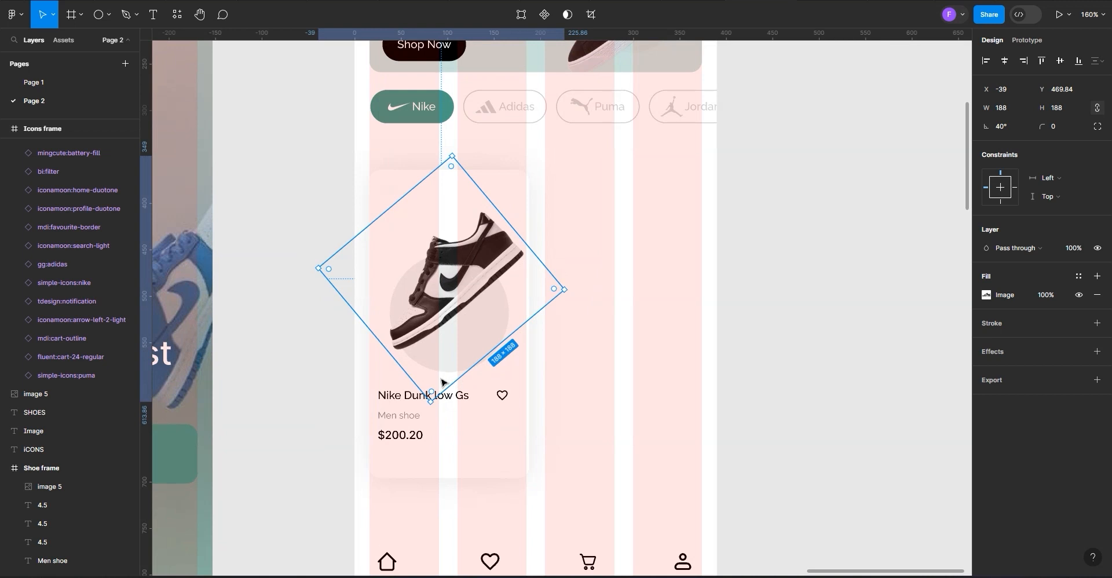
{"action": "left_click_drag", "start_coordinate": [451, 317], "coordinate": [433, 348]}
{"action": "left_click", "coordinate": [434, 296]}
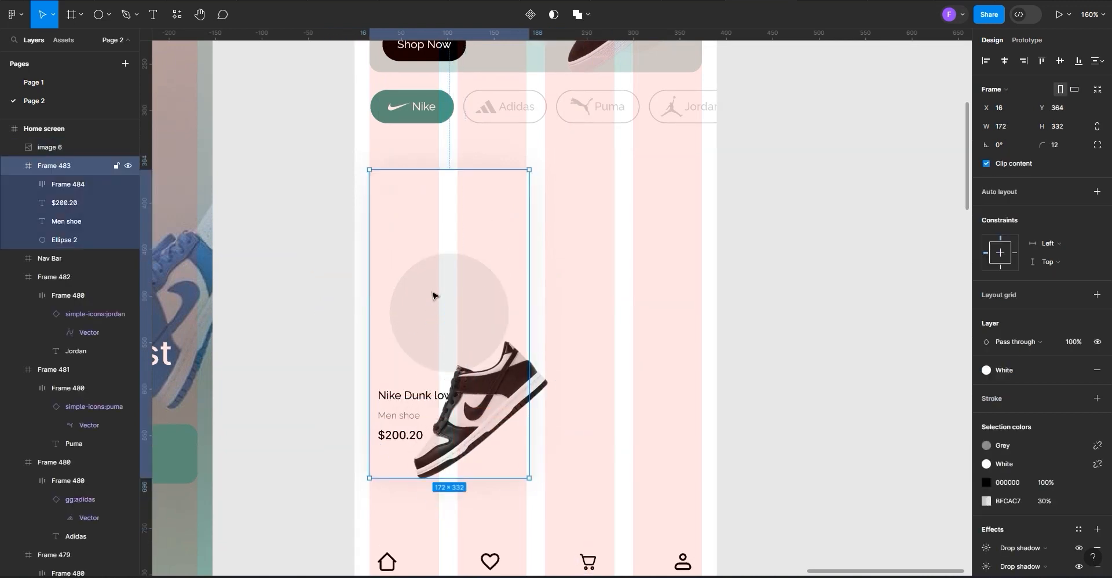
{"action": "double_click", "coordinate": [433, 296]}
{"action": "left_click_drag", "start_coordinate": [433, 296], "coordinate": [435, 280]}
Move the rotated shoe image back over the grey circle, at X -42, Y 484.84
{"action": "double_click", "coordinate": [468, 425]}
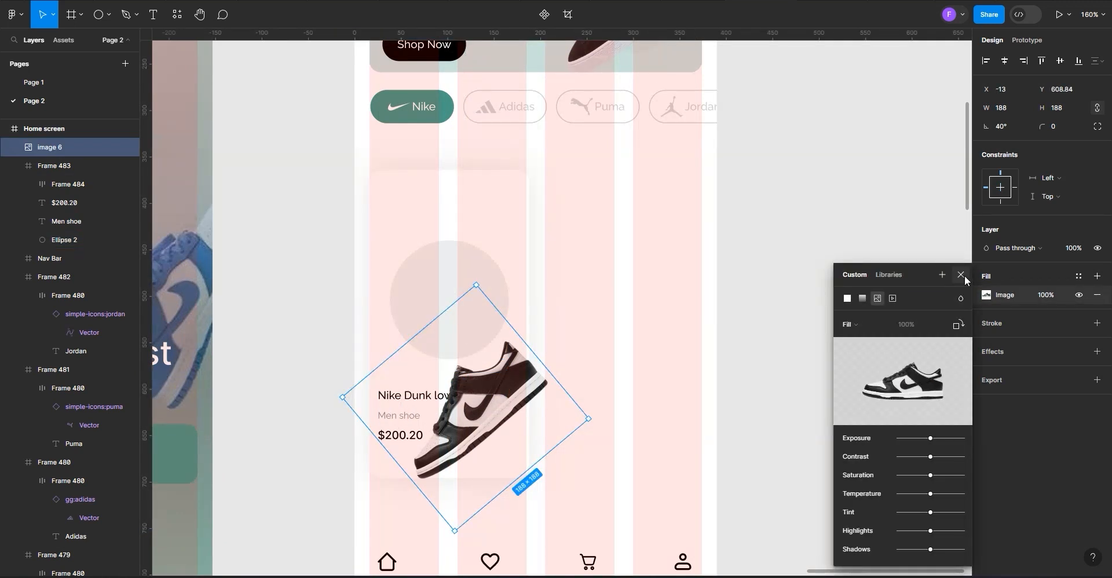
{"action": "left_click", "coordinate": [961, 274]}
{"action": "left_click_drag", "start_coordinate": [453, 436], "coordinate": [425, 323]}
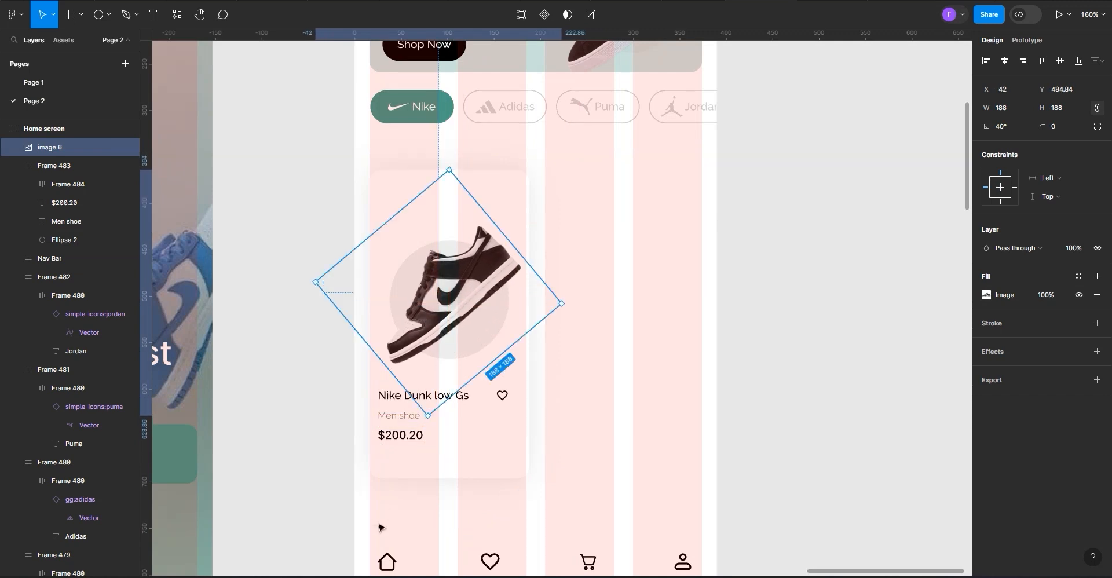
{"action": "left_click", "coordinate": [404, 442]}
{"action": "left_click", "coordinate": [404, 442]}
{"action": "left_click", "coordinate": [408, 416], "text": "shift"}
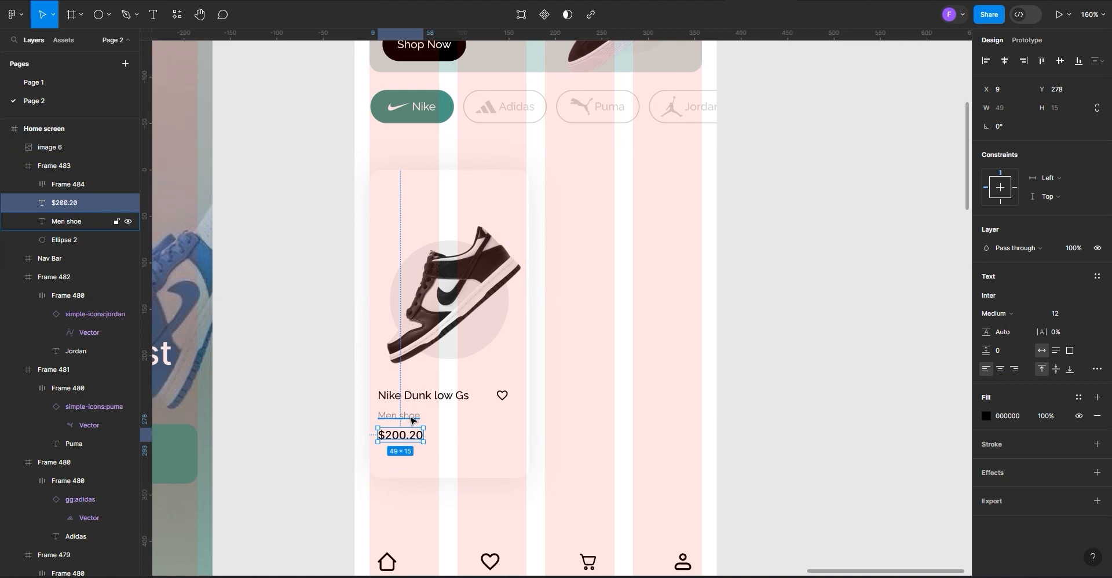
{"action": "left_click", "coordinate": [399, 388], "text": "shift"}
{"action": "left_click", "coordinate": [395, 399], "text": "shift"}
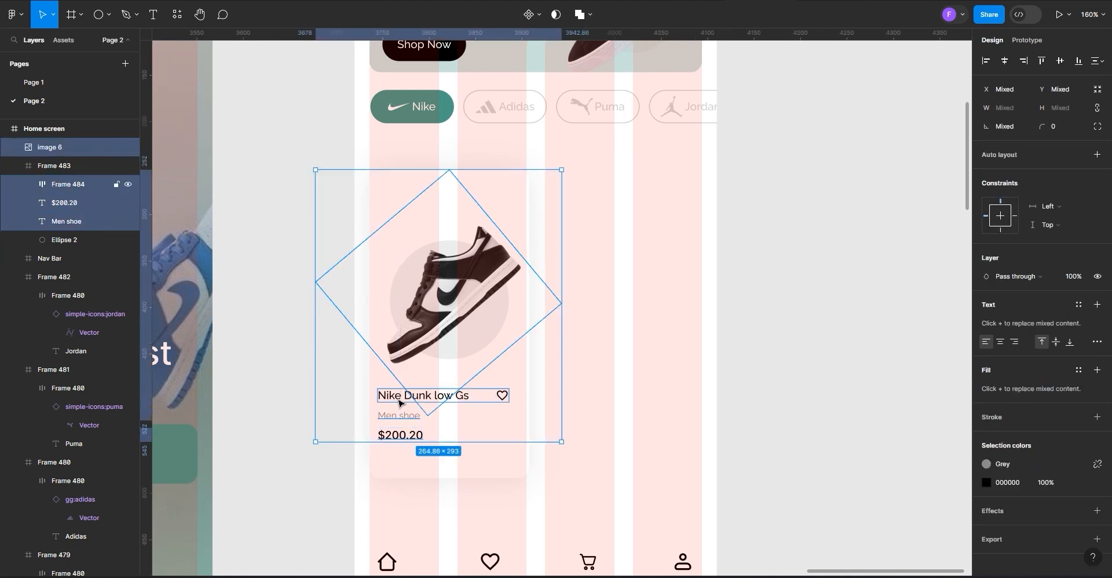
{"action": "left_click", "coordinate": [456, 423]}
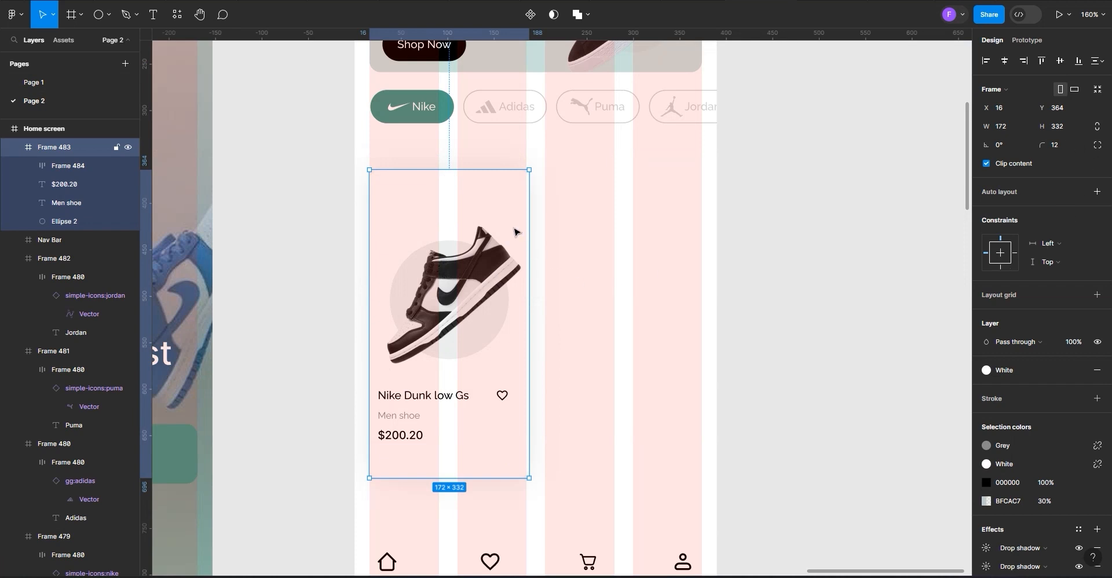
{"action": "scroll", "coordinate": [481, 223], "scroll_direction": "down", "scroll_amount": 2}
{"action": "scroll", "coordinate": [543, 222], "scroll_direction": "up", "scroll_amount": 3}
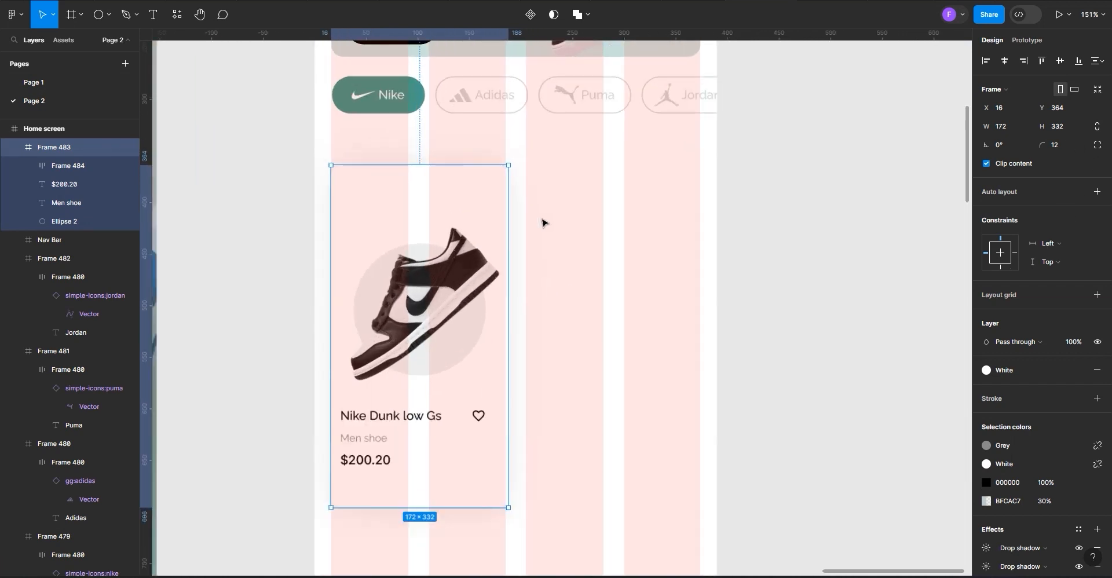
{"action": "scroll", "coordinate": [543, 223], "scroll_direction": "down", "scroll_amount": 1}
{"action": "scroll", "coordinate": [543, 223], "scroll_direction": "down", "scroll_amount": 5}
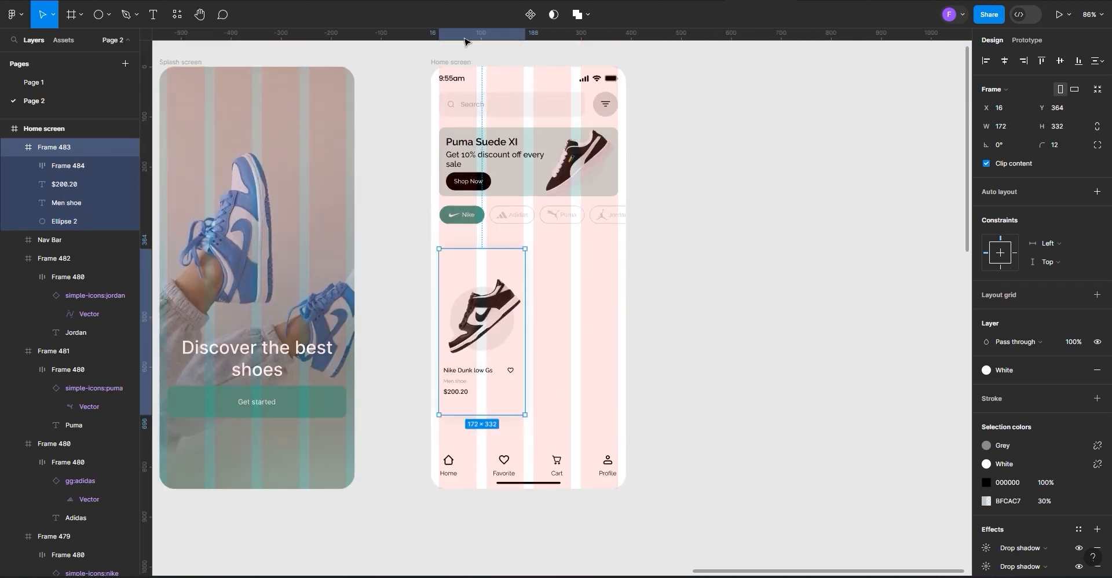
Hide the Home screen's column layout grid and set the product card's height to 322
{"action": "left_click", "coordinate": [449, 70]}
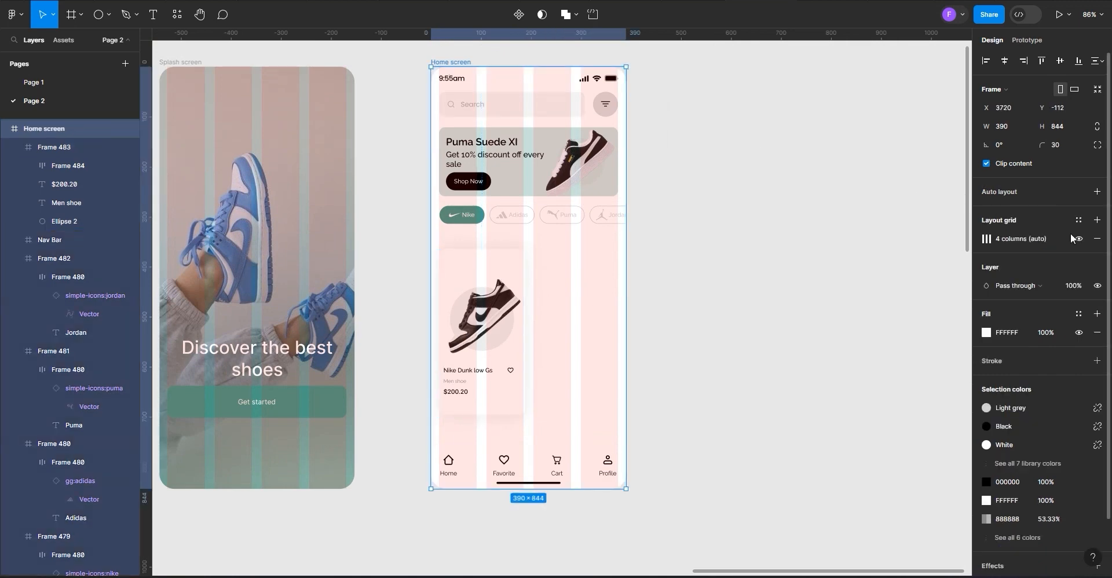
{"action": "left_click", "coordinate": [1078, 239]}
{"action": "scroll", "coordinate": [548, 454], "scroll_direction": "up", "scroll_amount": 5}
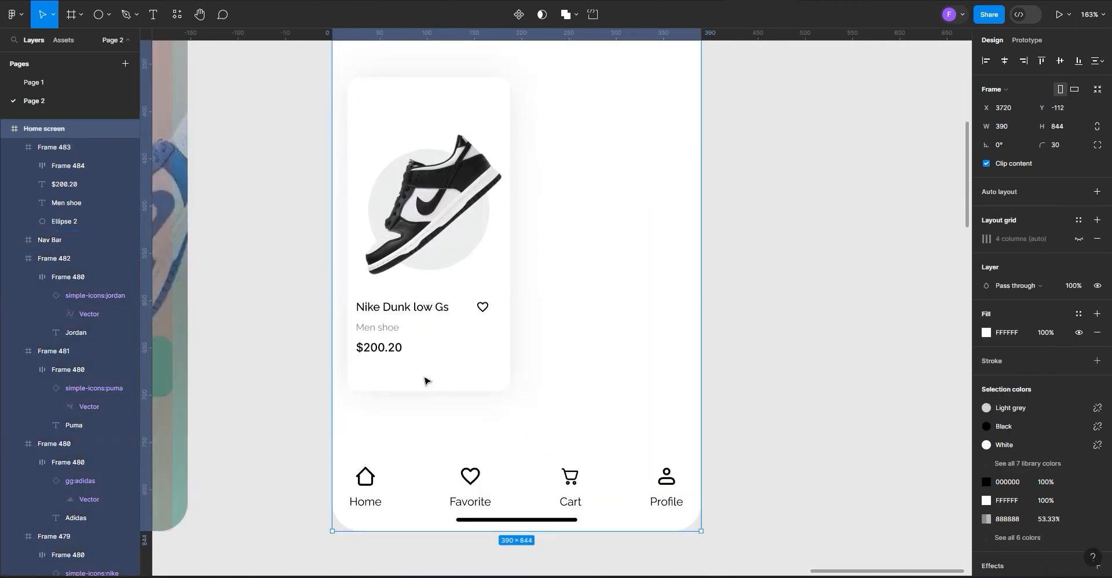
{"action": "left_click", "coordinate": [451, 377]}
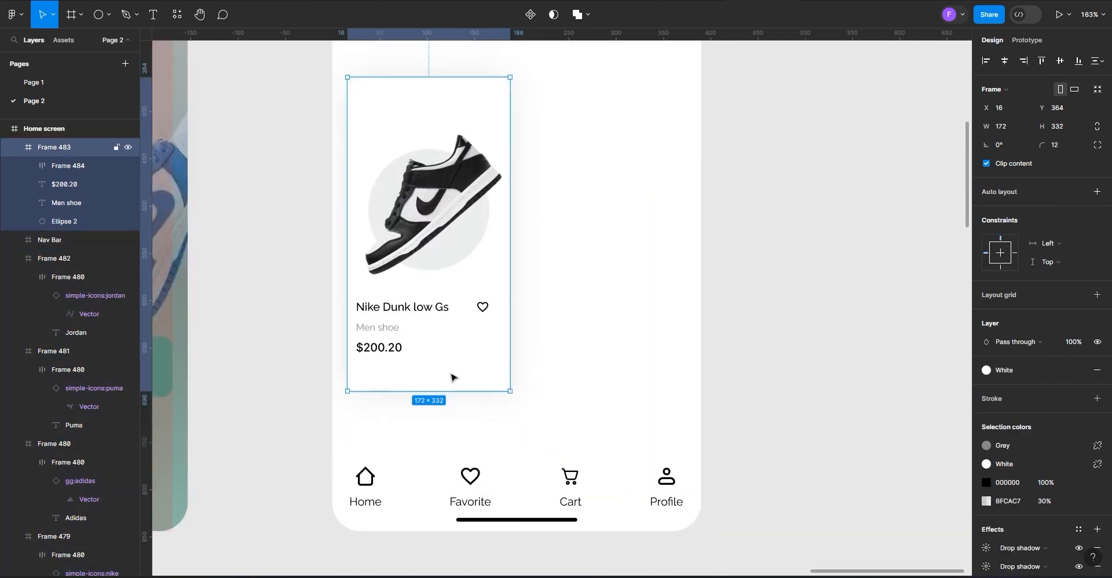
{"action": "left_click", "coordinate": [1055, 127]}
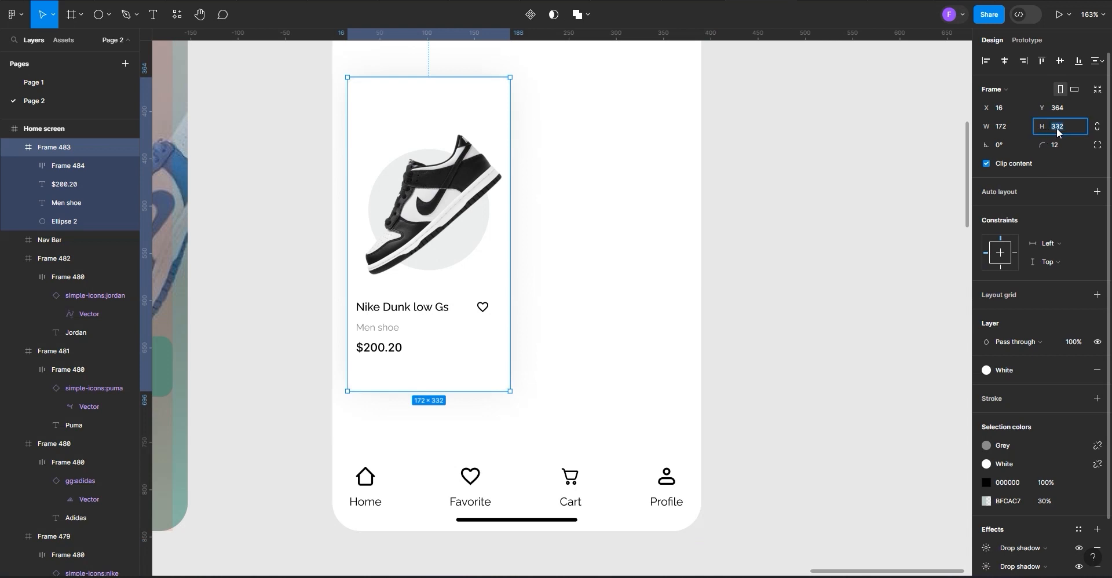
{"action": "type", "text": "322"}
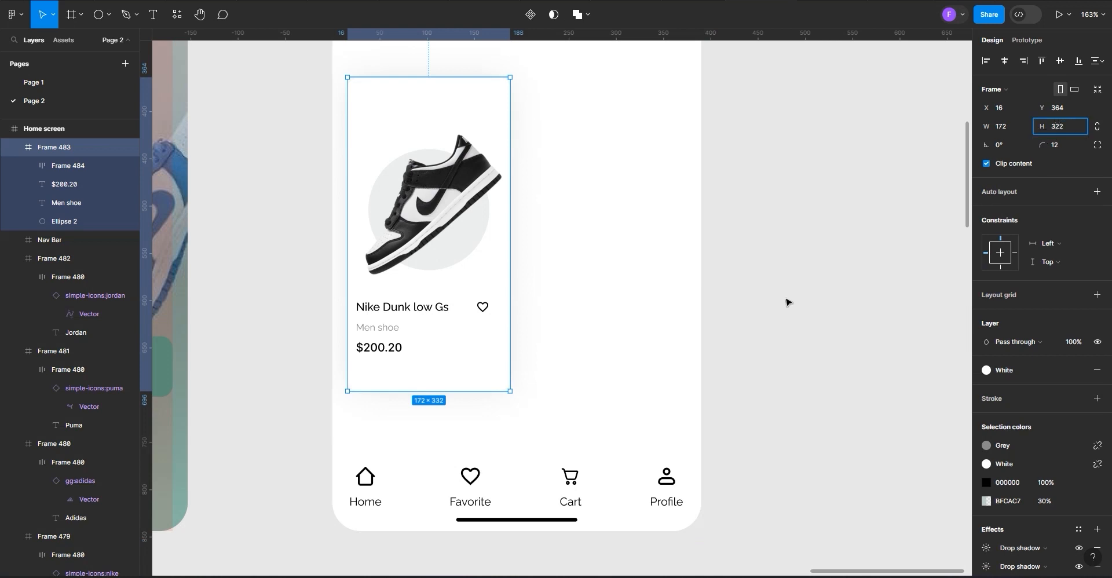
{"action": "left_click", "coordinate": [712, 327]}
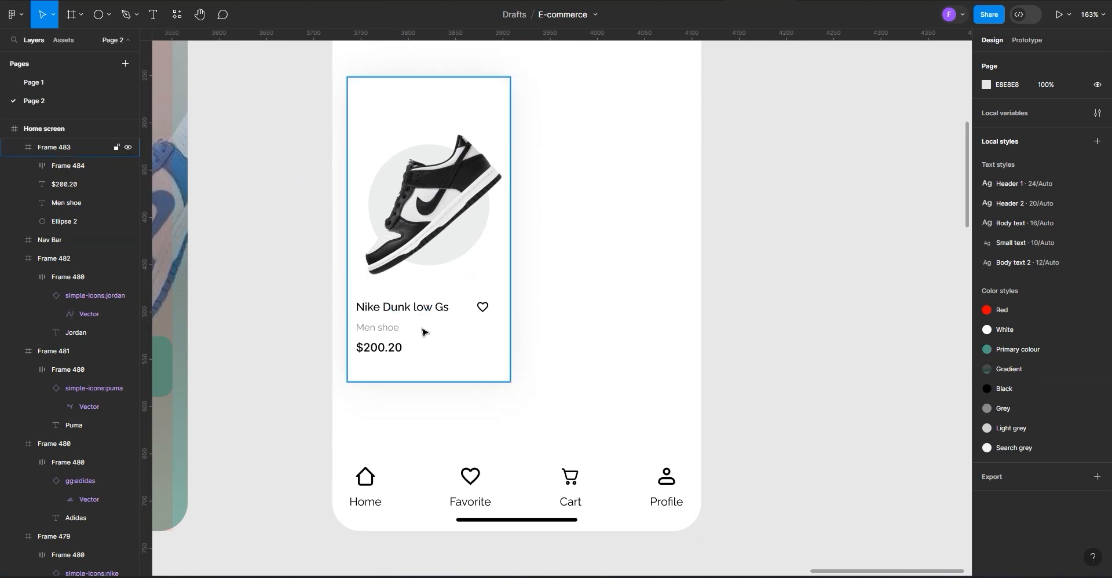
Centre the shoe name row horizontally in the card and align the "Men shoe" label and price with it at X 16
{"action": "double_click", "coordinate": [384, 350]}
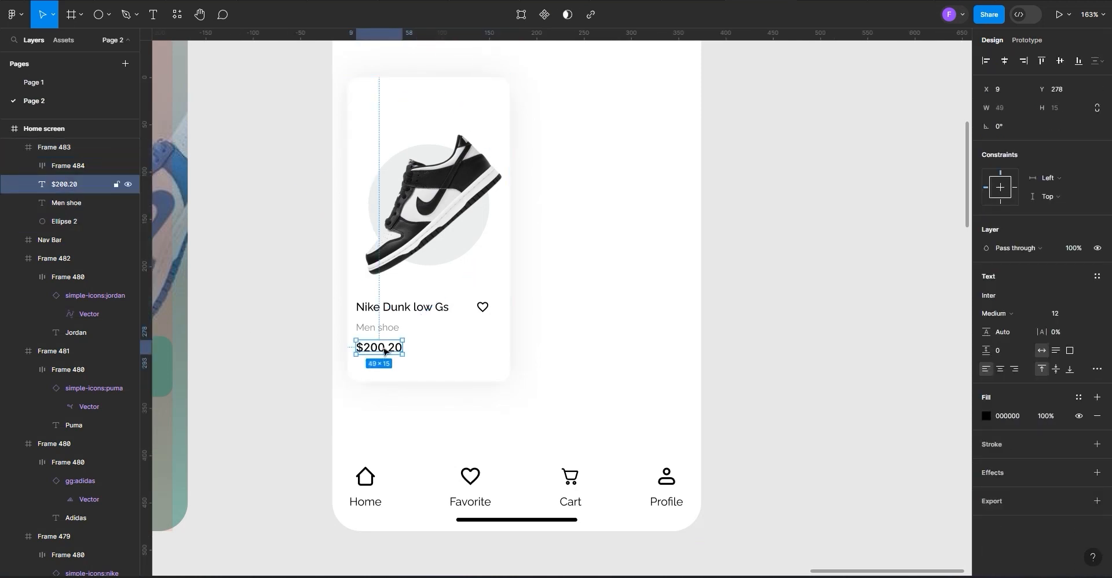
{"action": "left_click", "coordinate": [387, 330]}
{"action": "left_click", "coordinate": [408, 314]}
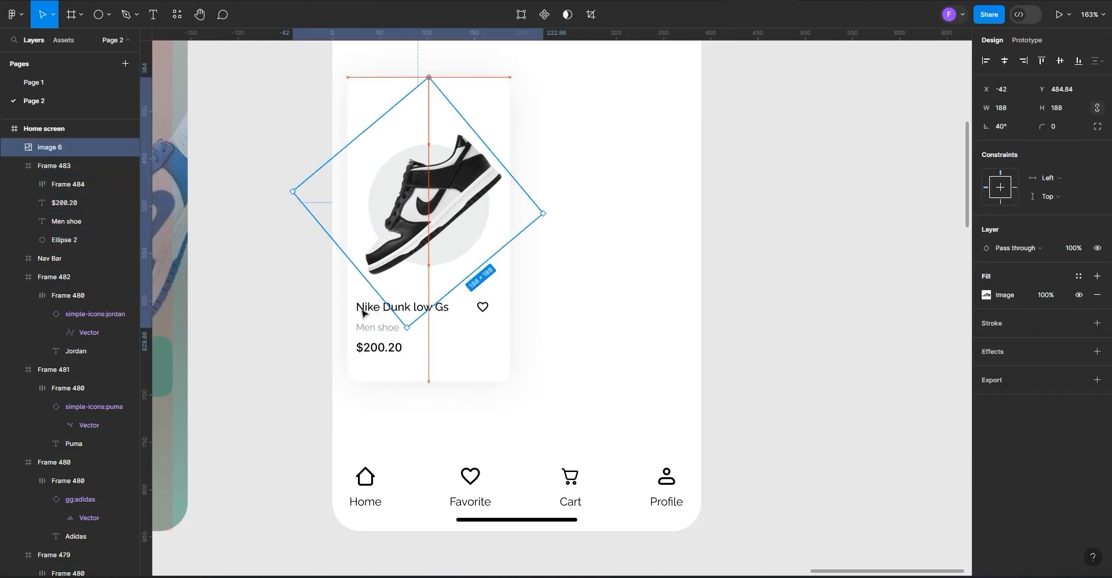
{"action": "left_click", "coordinate": [363, 314]}
{"action": "double_click", "coordinate": [368, 307]}
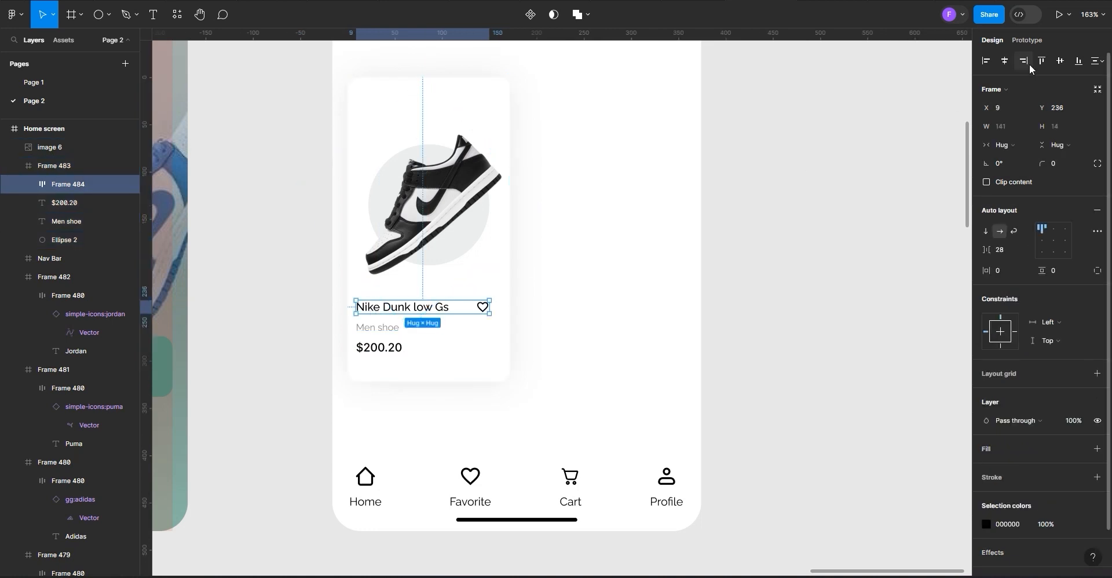
{"action": "key", "text": "alt+h"}
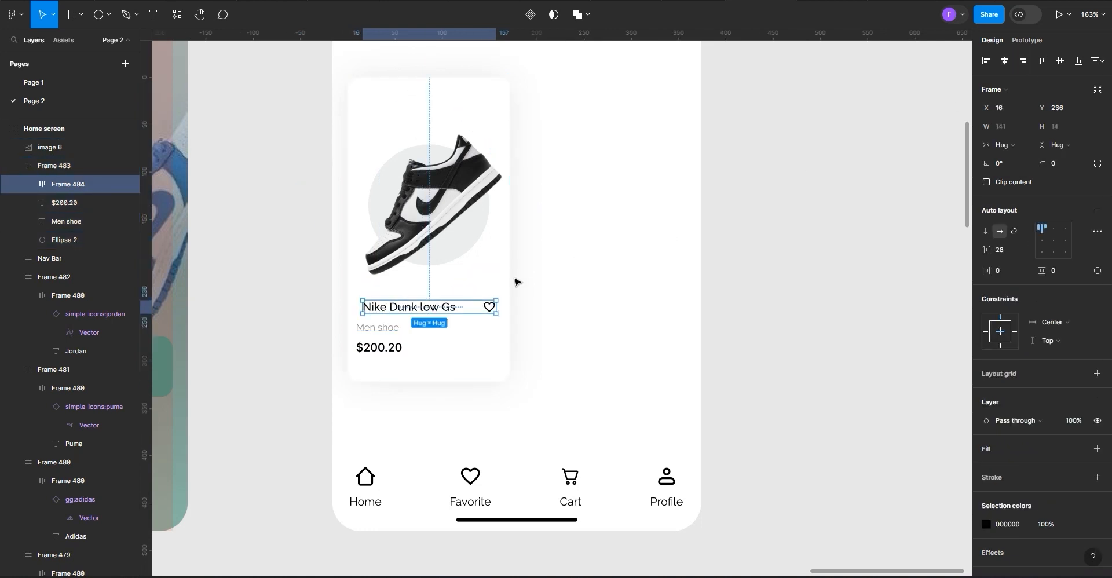
{"action": "left_click", "coordinate": [369, 330]}
{"action": "left_click_drag", "start_coordinate": [369, 330], "coordinate": [374, 353]}
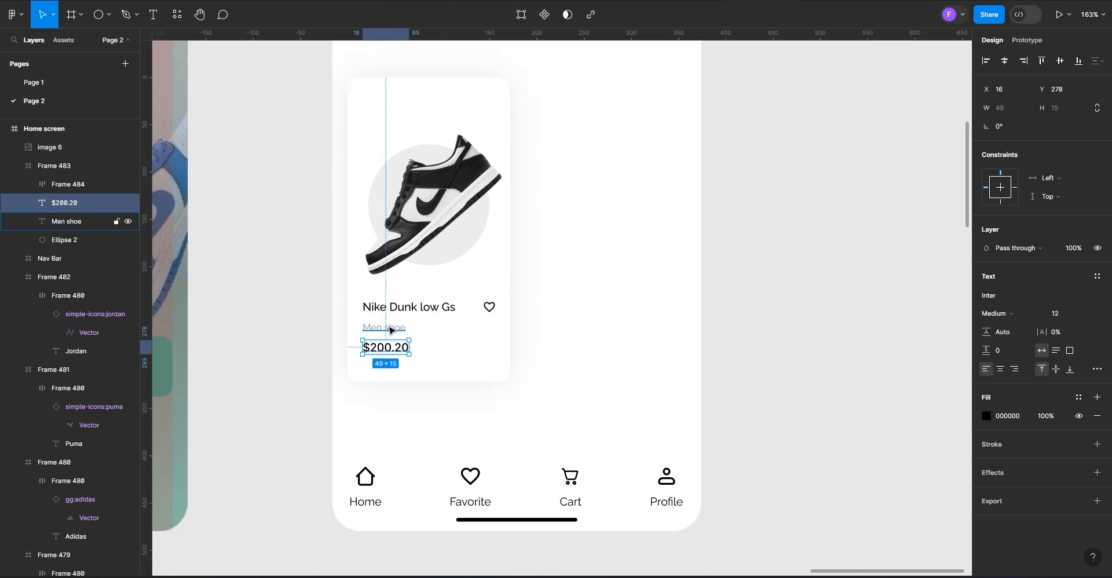
Move the shoe name row, "Men shoe" label and price together 3 px down in the card
{"action": "left_click", "coordinate": [389, 326], "text": "shift"}
{"action": "left_click", "coordinate": [398, 310], "text": "shift"}
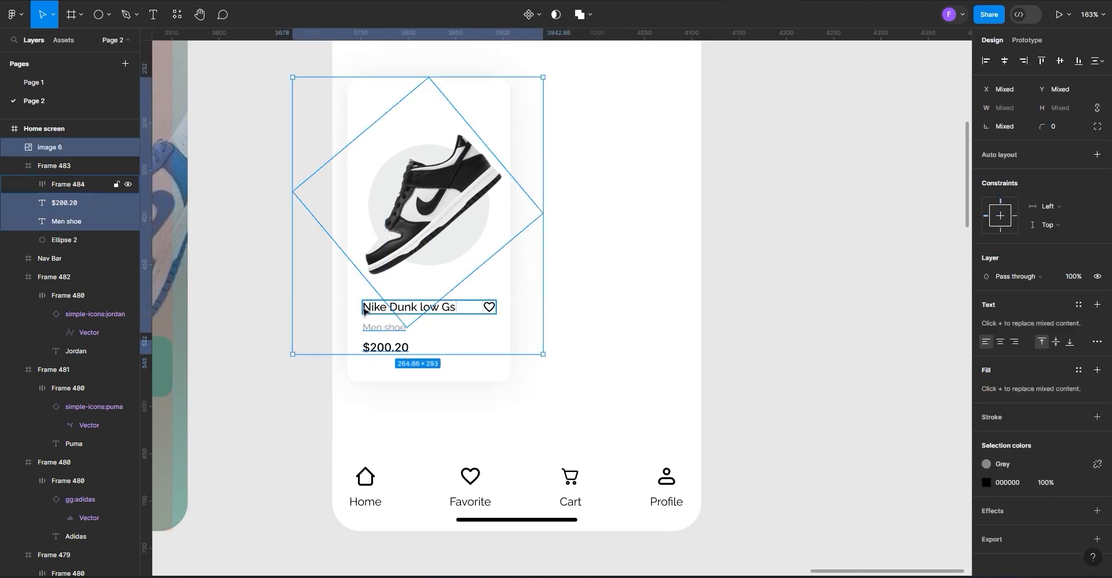
{"action": "left_click", "coordinate": [377, 308], "text": "shift"}
{"action": "left_click", "coordinate": [420, 288], "text": "shift"}
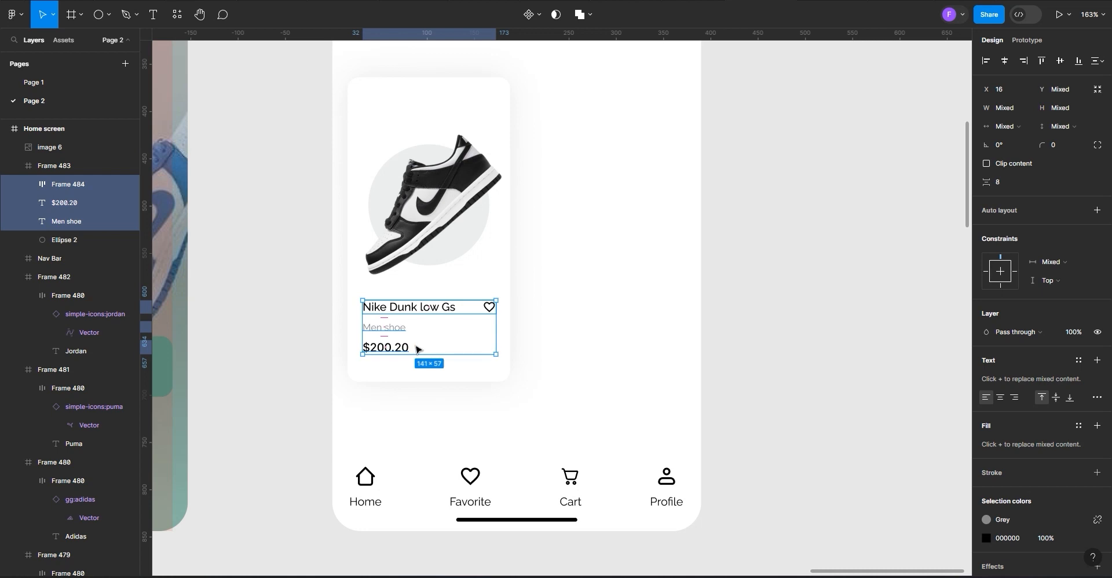
{"action": "key", "text": "Down"}
{"action": "key", "text": "Down"}
{"action": "key", "text": "Down"}
{"action": "key", "text": "Down"}
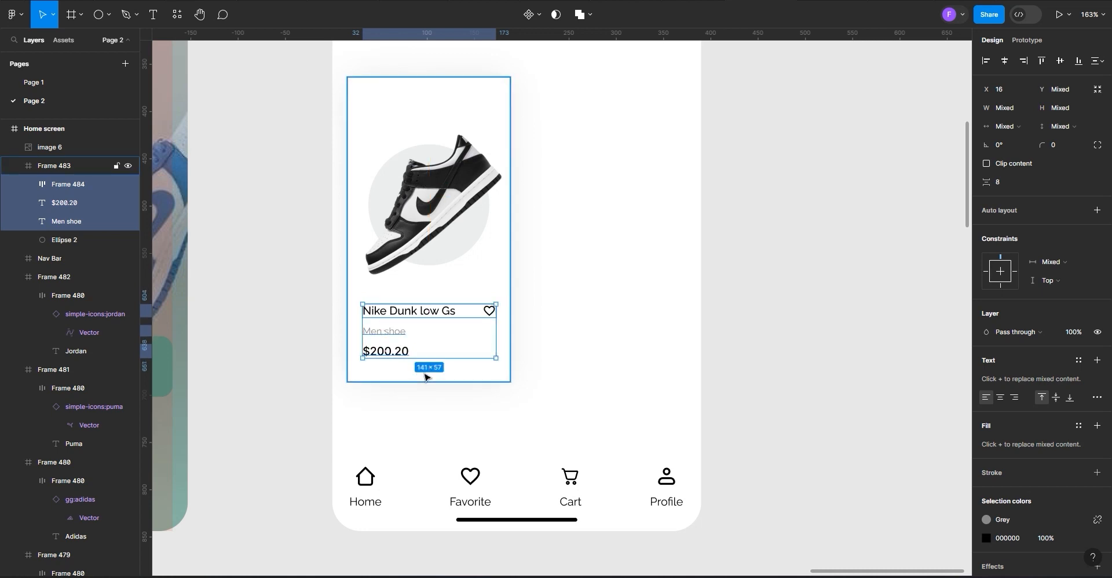
{"action": "key", "text": "Up"}
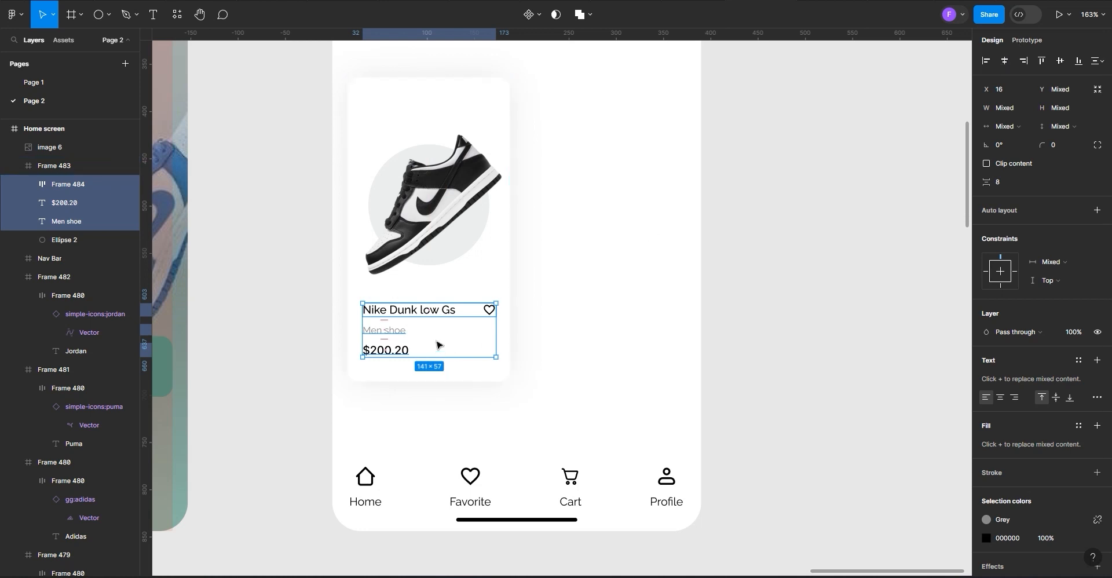
Measure the distances from the shoe name row to the card's edges
{"action": "left_click", "coordinate": [506, 313]}
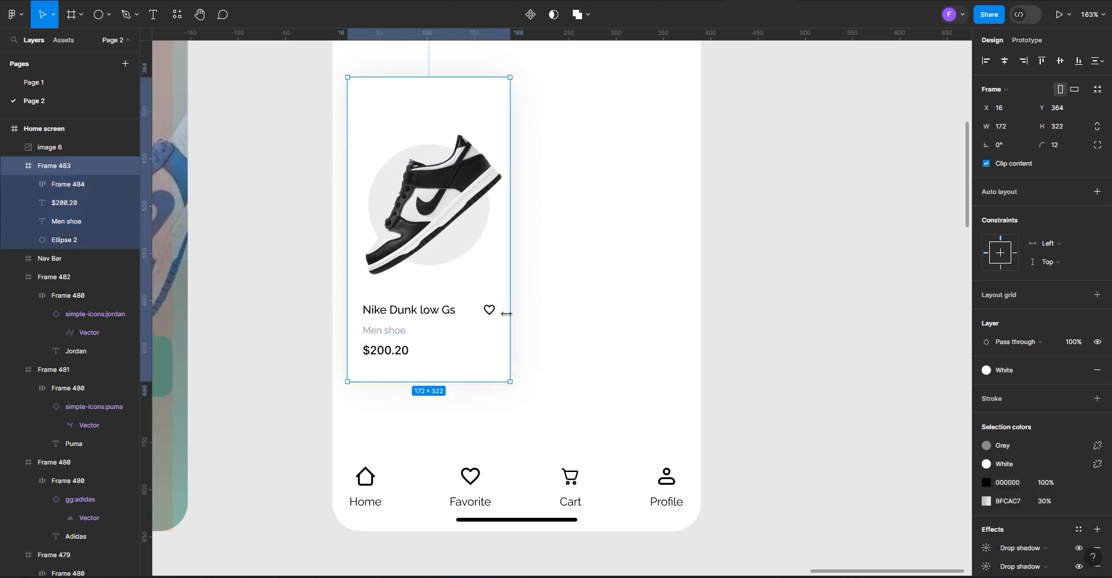
{"action": "left_click", "coordinate": [445, 314]}
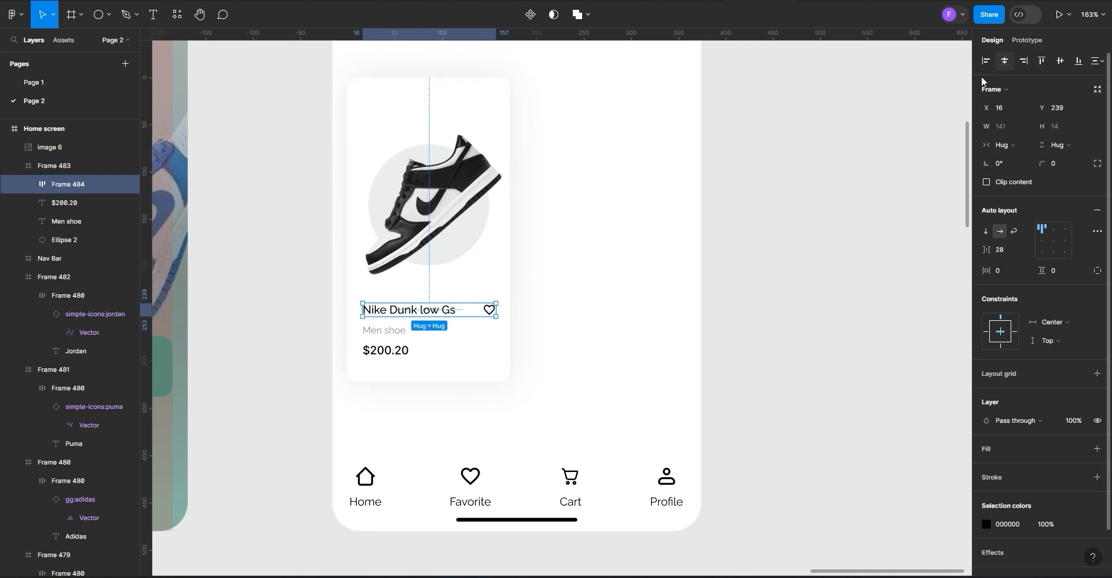
{"action": "key", "text": "alt"}
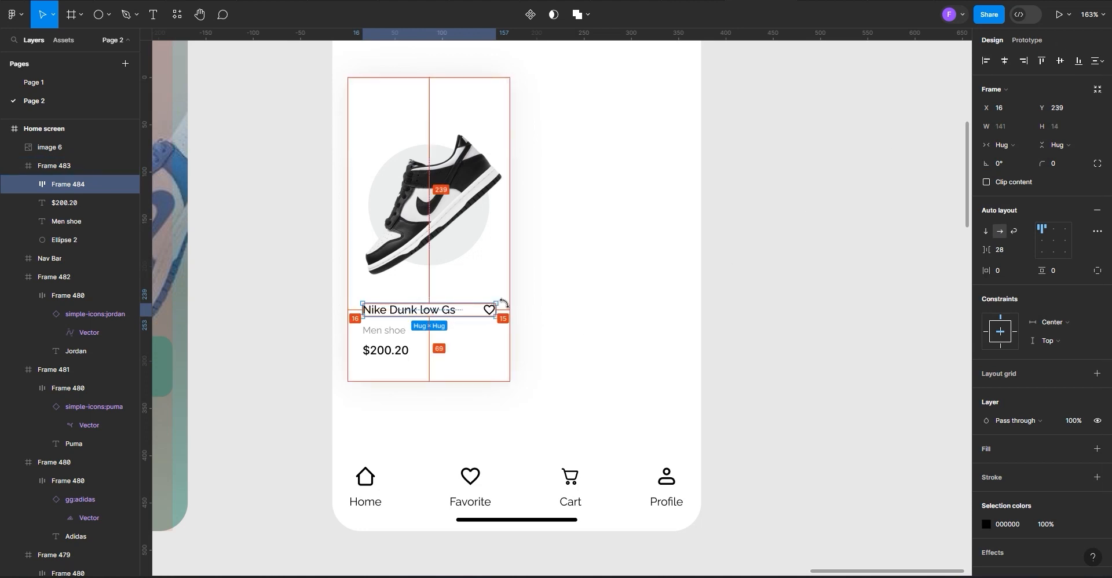
{"action": "scroll", "coordinate": [448, 323], "scroll_direction": "up", "scroll_amount": 5}
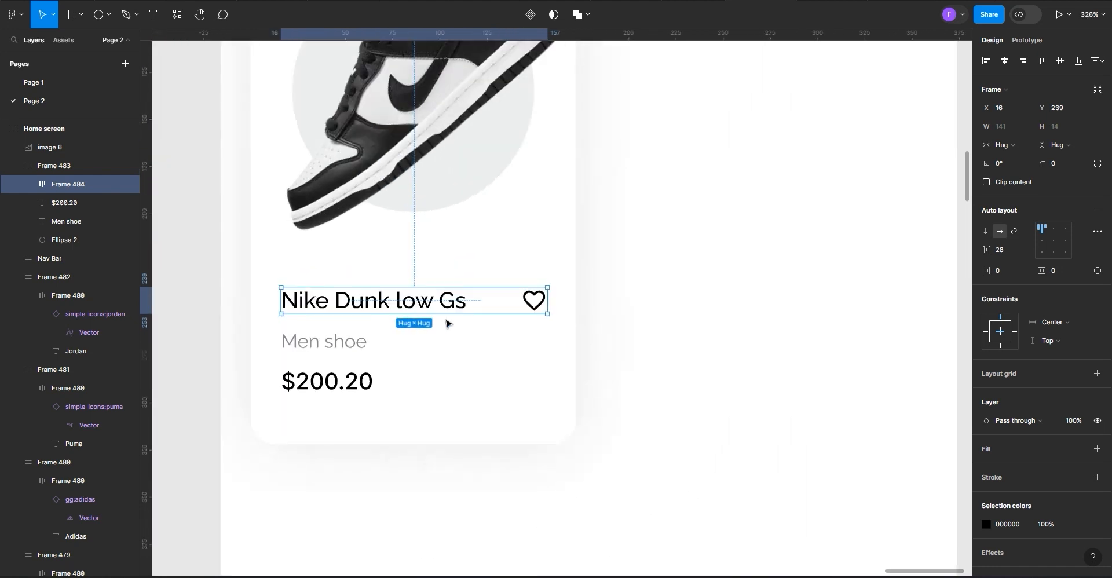
{"action": "scroll", "coordinate": [448, 323], "scroll_direction": "up", "scroll_amount": 1}
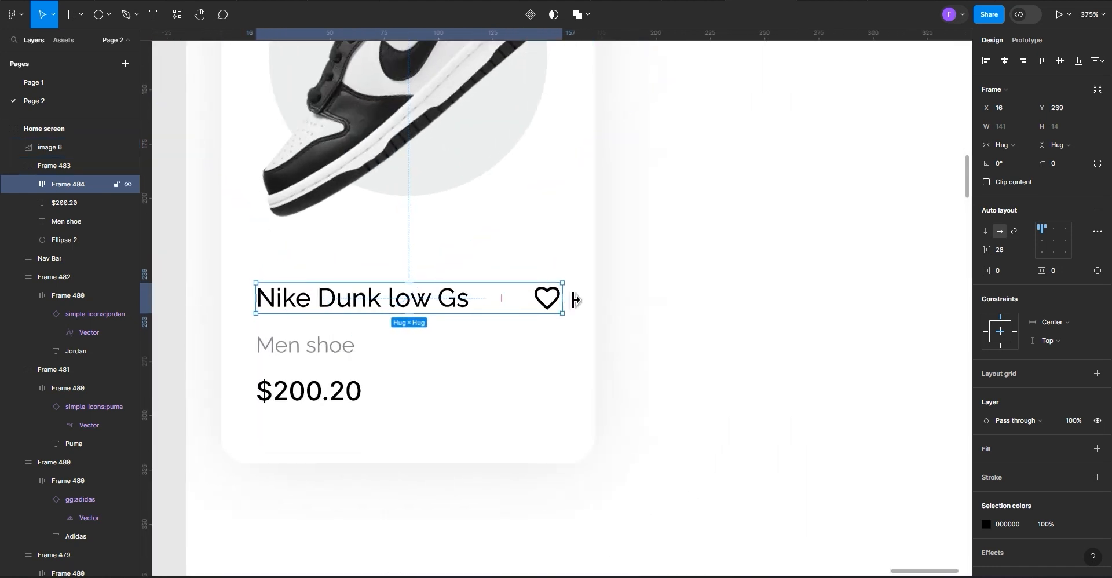
{"action": "key", "text": "alt"}
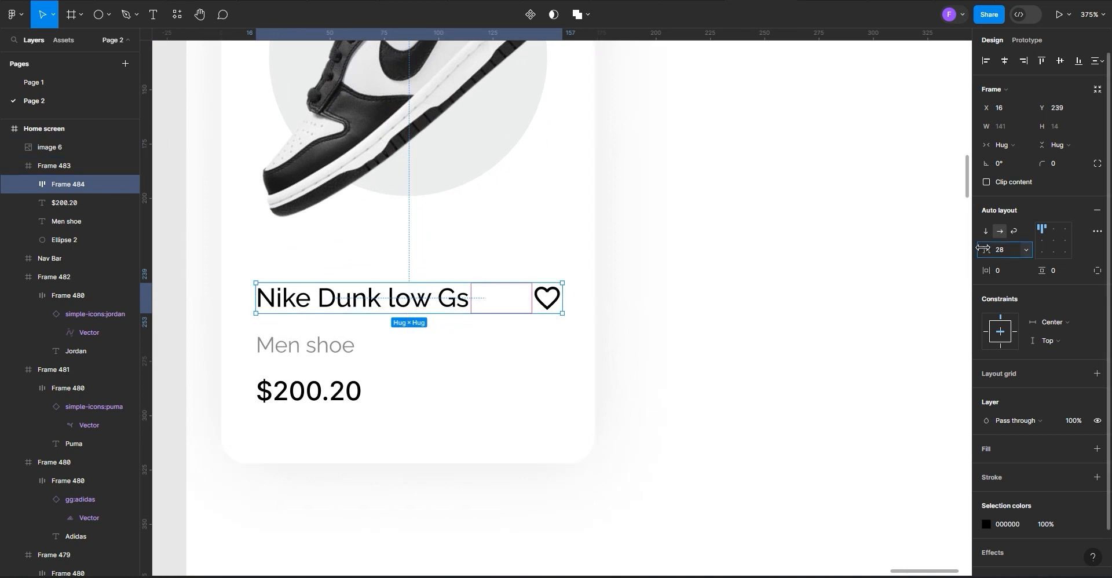
Try a gap of 26 between the shoe name and heart icon, check the side margins, and restore the gap to 28
{"action": "left_click_drag", "start_coordinate": [982, 248], "coordinate": [981, 249]}
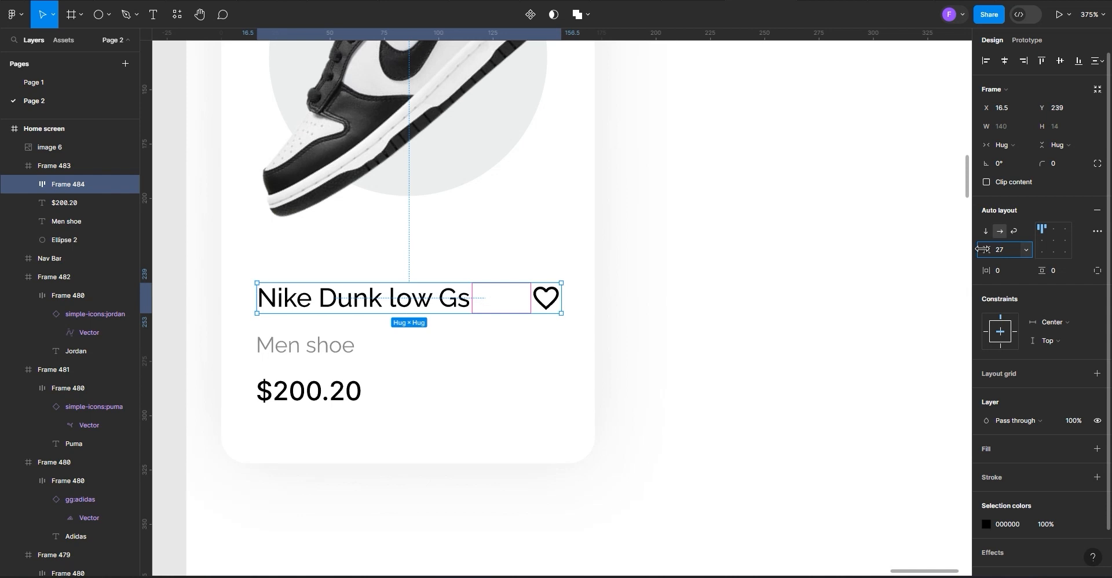
{"action": "left_click_drag", "start_coordinate": [981, 249], "coordinate": [981, 249]}
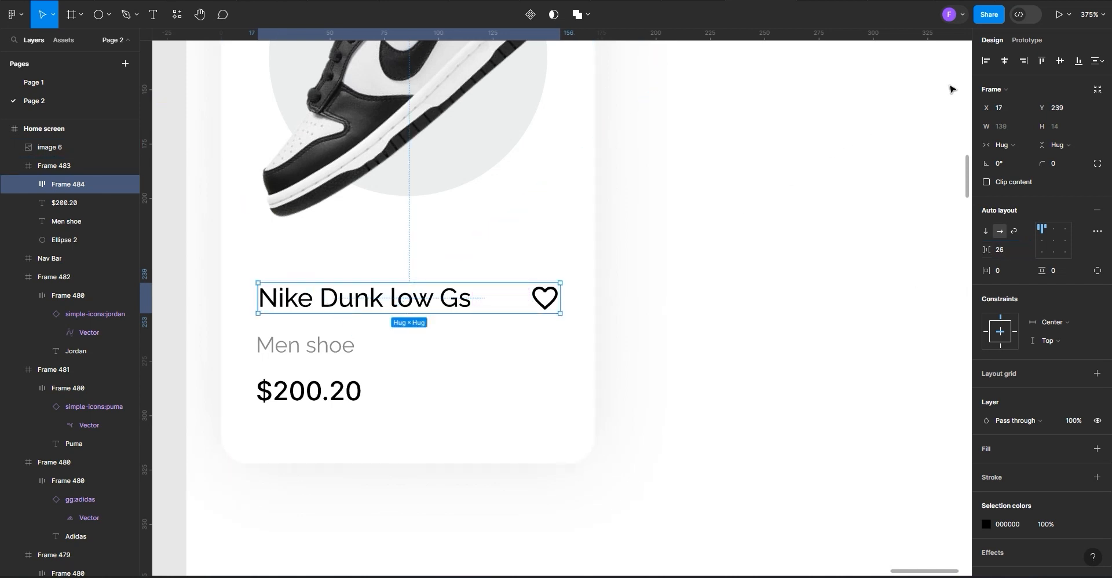
{"action": "key", "text": "alt"}
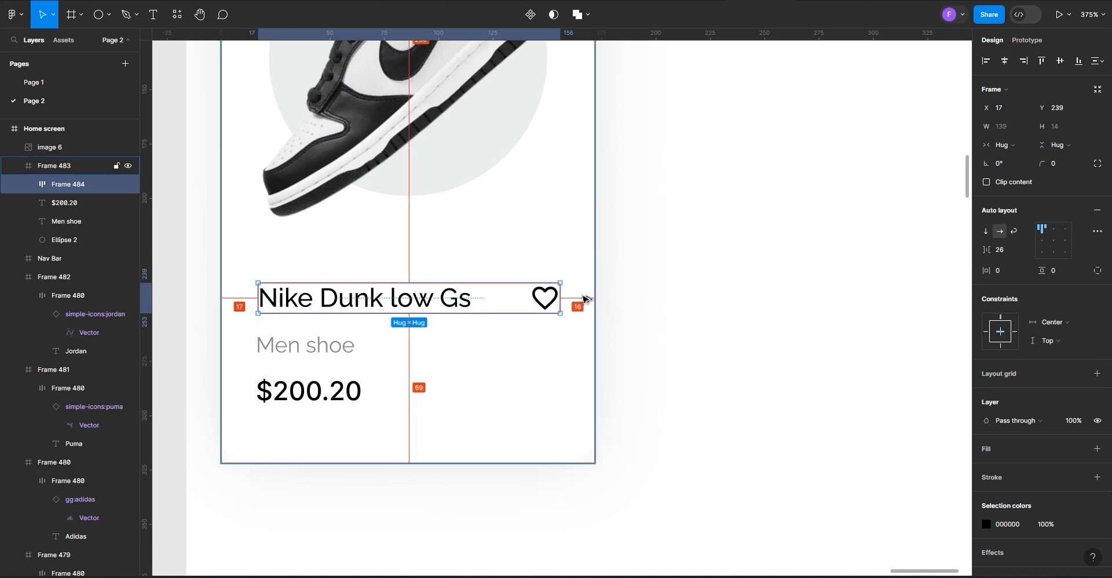
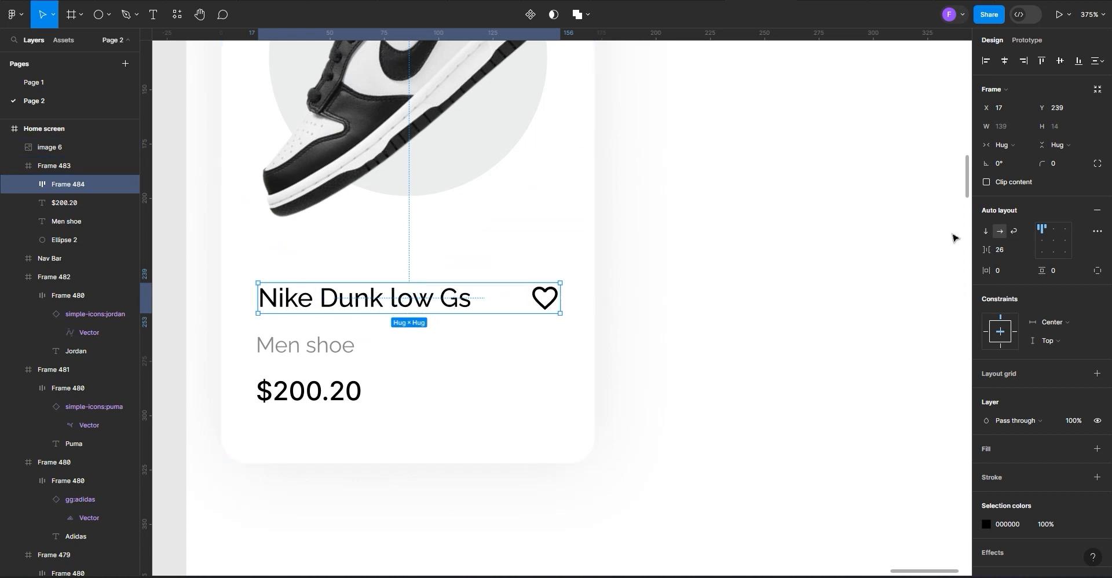
{"action": "left_click_drag", "start_coordinate": [983, 250], "coordinate": [986, 248]}
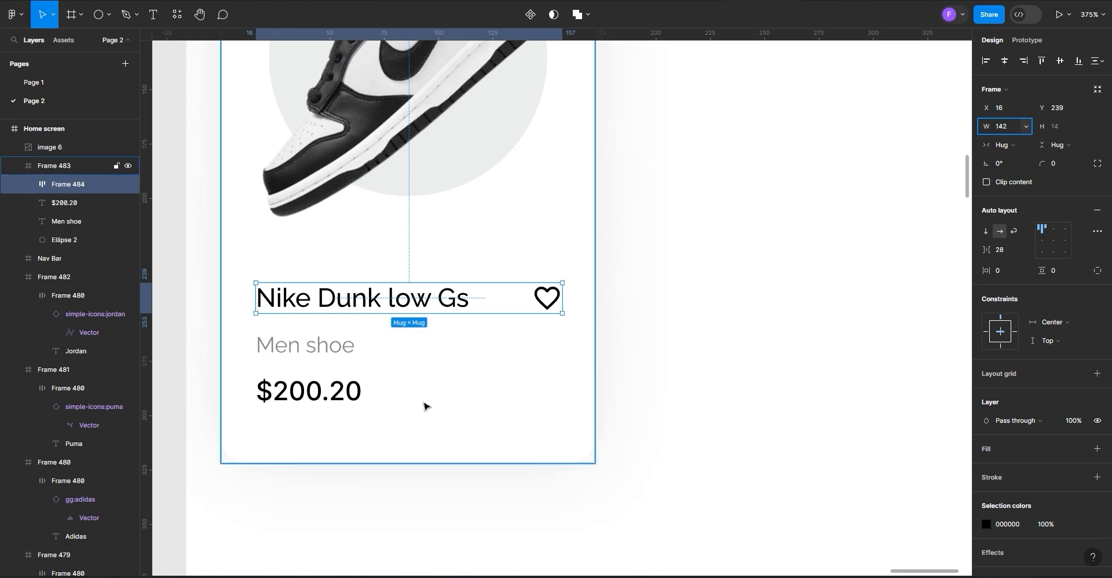
Set the shoe name row's width to 142, move it to X 15 and check its side margins
{"action": "left_click", "coordinate": [557, 352]}
{"action": "left_click", "coordinate": [475, 303]}
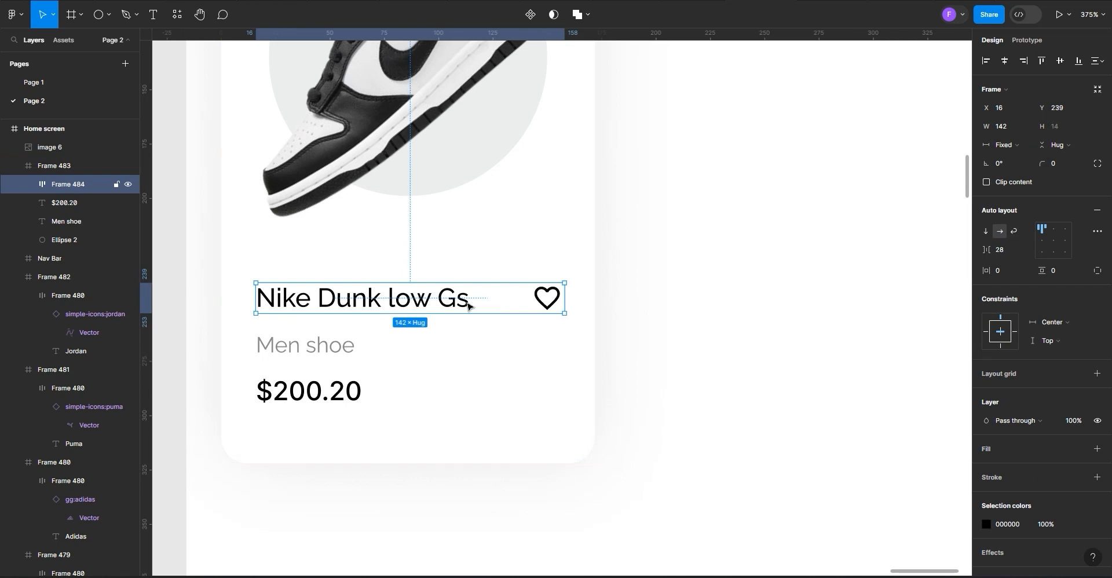
{"action": "key", "text": "Left"}
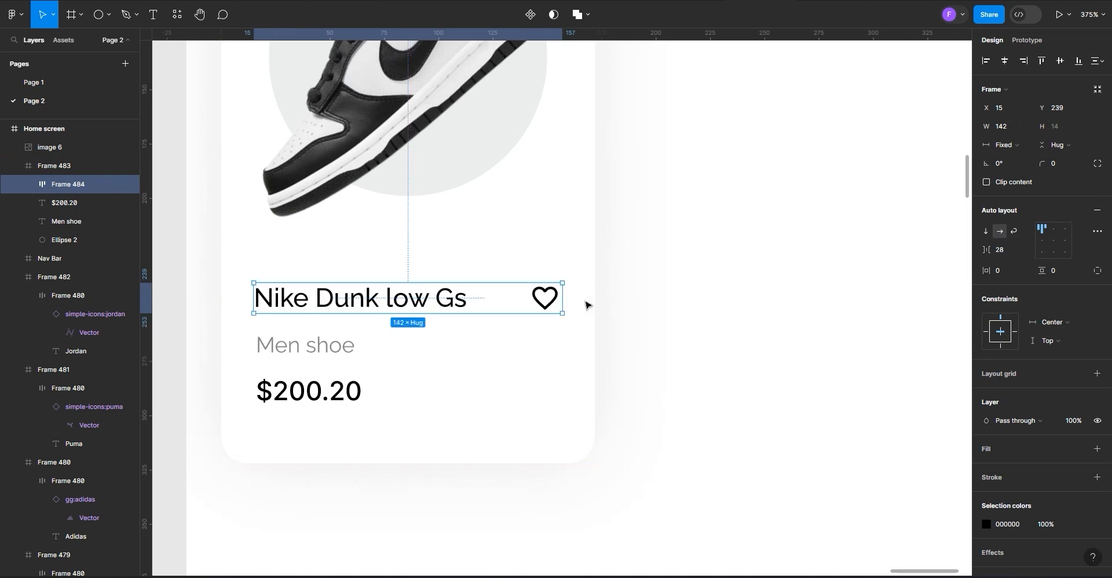
{"action": "key", "text": "alt"}
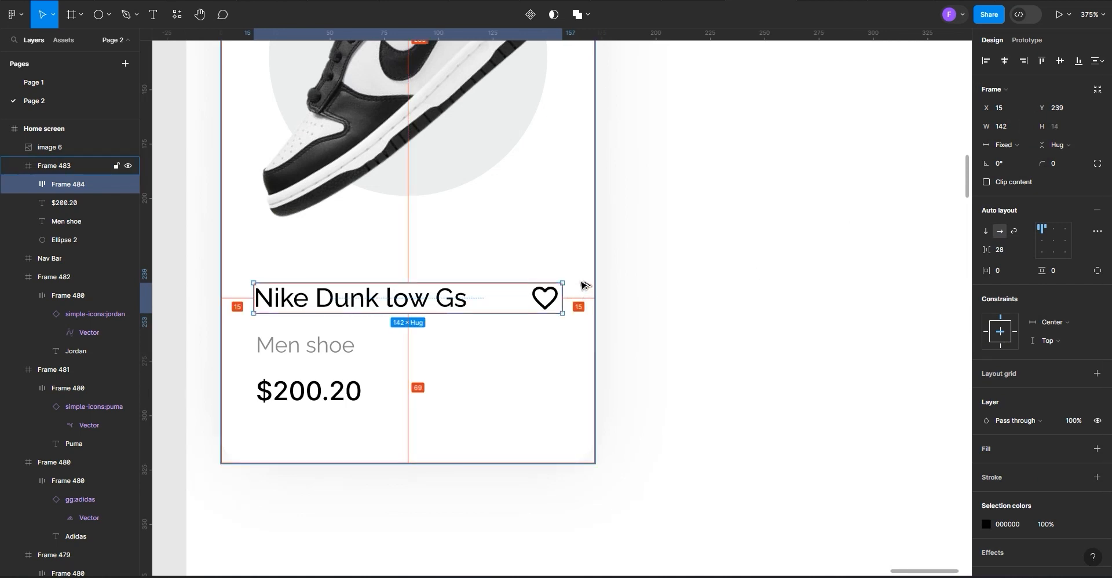
Left-align the "Men shoe" label and price with the shoe name row at X 15
{"action": "left_click", "coordinate": [288, 355], "text": "shift"}
{"action": "left_click", "coordinate": [283, 402], "text": "shift"}
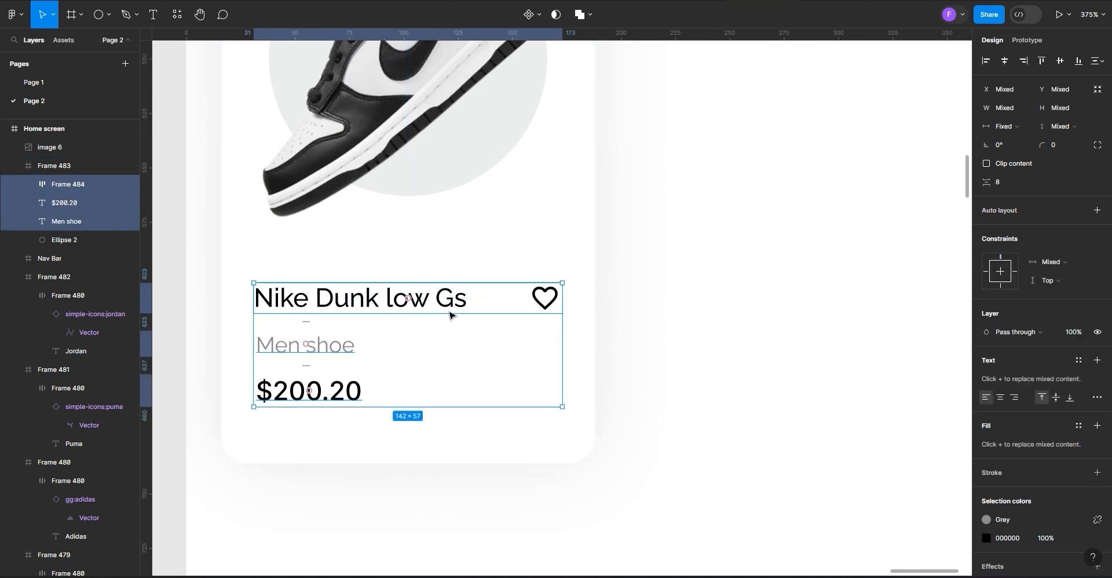
{"action": "left_click", "coordinate": [987, 60]}
Move the rotated shoe image up toward the card's upper edge, to X -37, Y 421.84
{"action": "scroll", "coordinate": [683, 340], "scroll_direction": "down", "scroll_amount": 5}
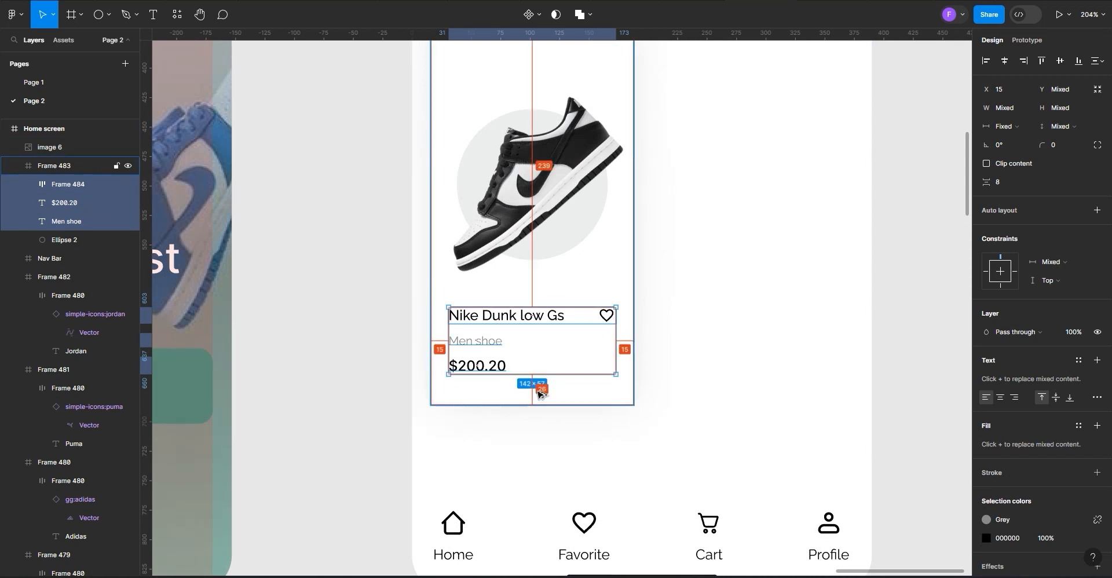
{"action": "scroll", "coordinate": [502, 259], "scroll_direction": "up", "scroll_amount": 2}
{"action": "scroll", "coordinate": [502, 259], "scroll_direction": "up", "scroll_amount": 1}
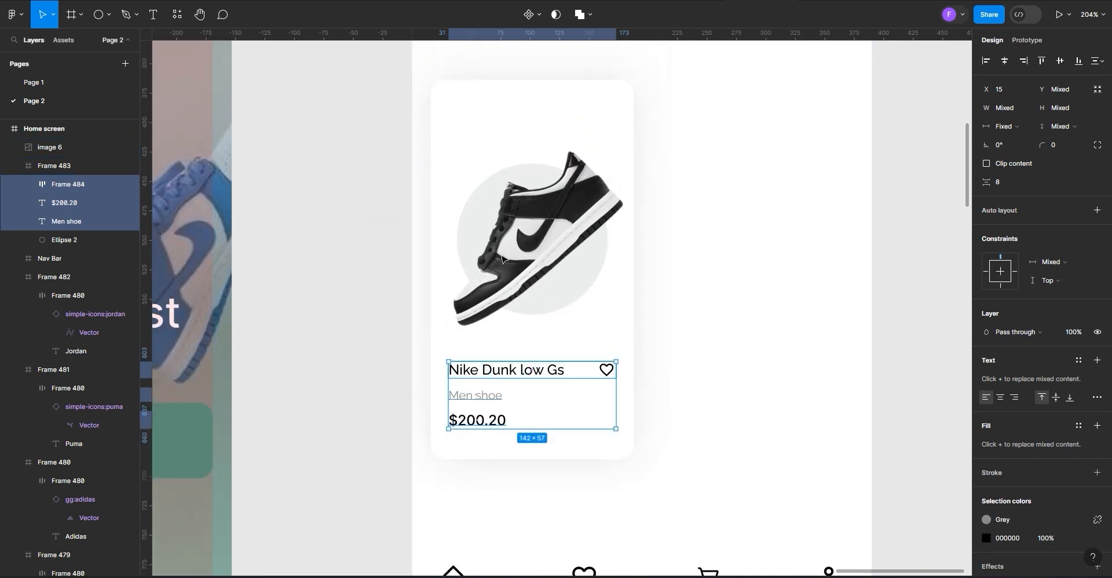
{"action": "left_click", "coordinate": [516, 239]}
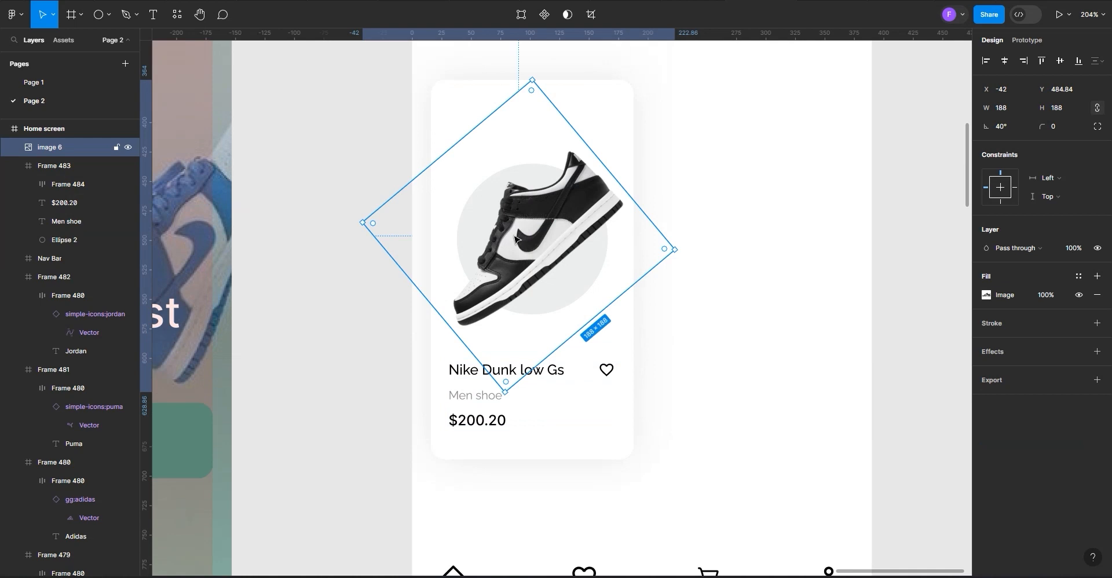
{"action": "left_click_drag", "start_coordinate": [516, 238], "coordinate": [518, 164]}
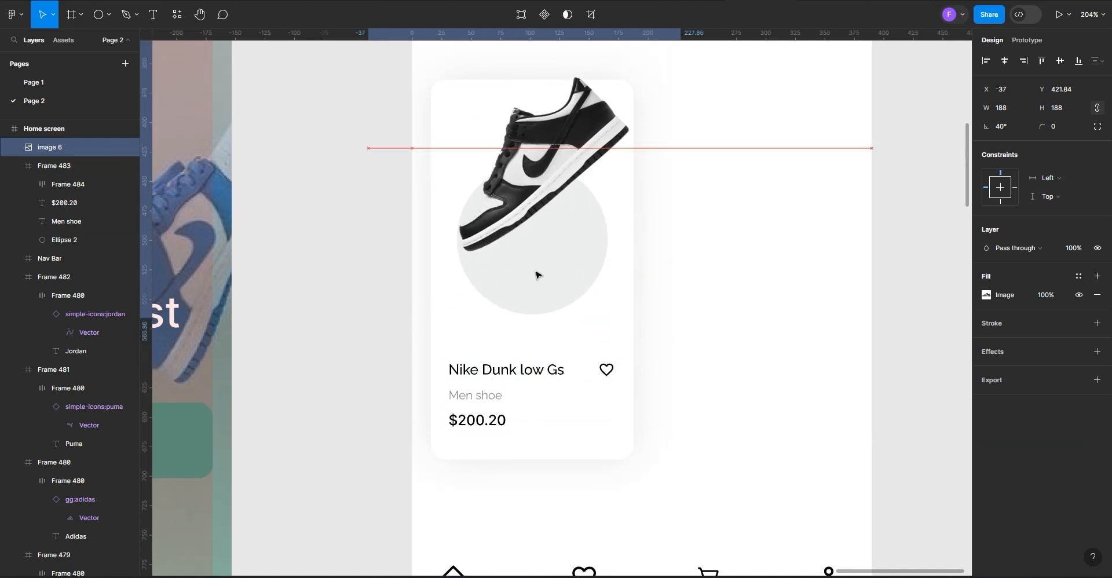
Move the grey circle behind the shoe down by about 12 px within the card
{"action": "left_click", "coordinate": [560, 312]}
{"action": "left_click", "coordinate": [576, 306]}
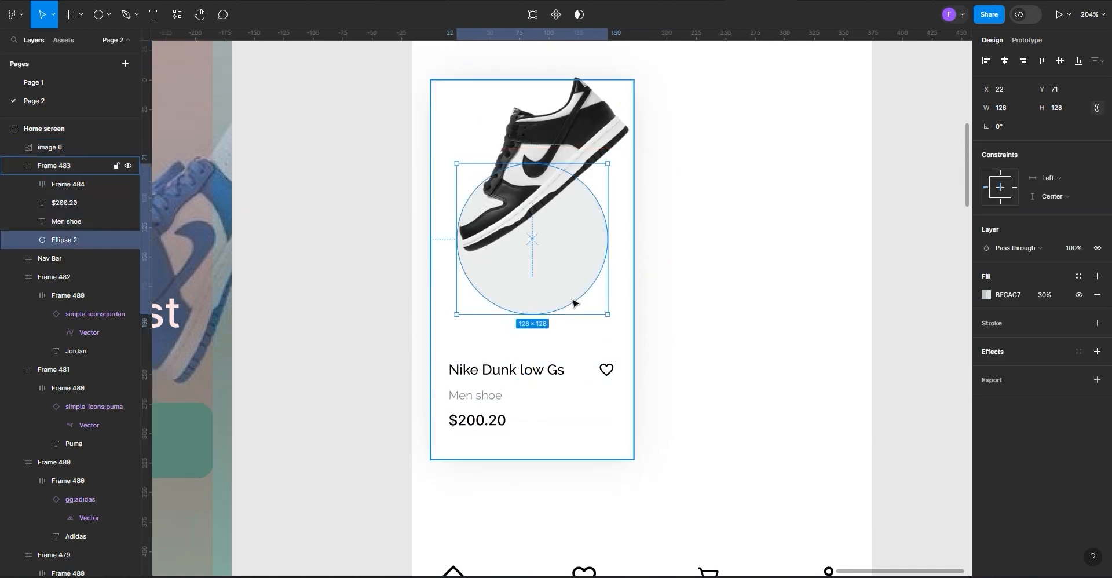
{"action": "left_click_drag", "start_coordinate": [573, 285], "coordinate": [574, 290]}
{"action": "key", "text": "Down"}
{"action": "key", "text": "Down"}
{"action": "key", "text": "Down"}
Move the rotated shoe image down so it sits centred over the grey circle
{"action": "left_click", "coordinate": [572, 157]}
{"action": "key", "text": "Down"}
{"action": "key", "text": "Down"}
{"action": "left_click_drag", "start_coordinate": [572, 182], "coordinate": [564, 243]}
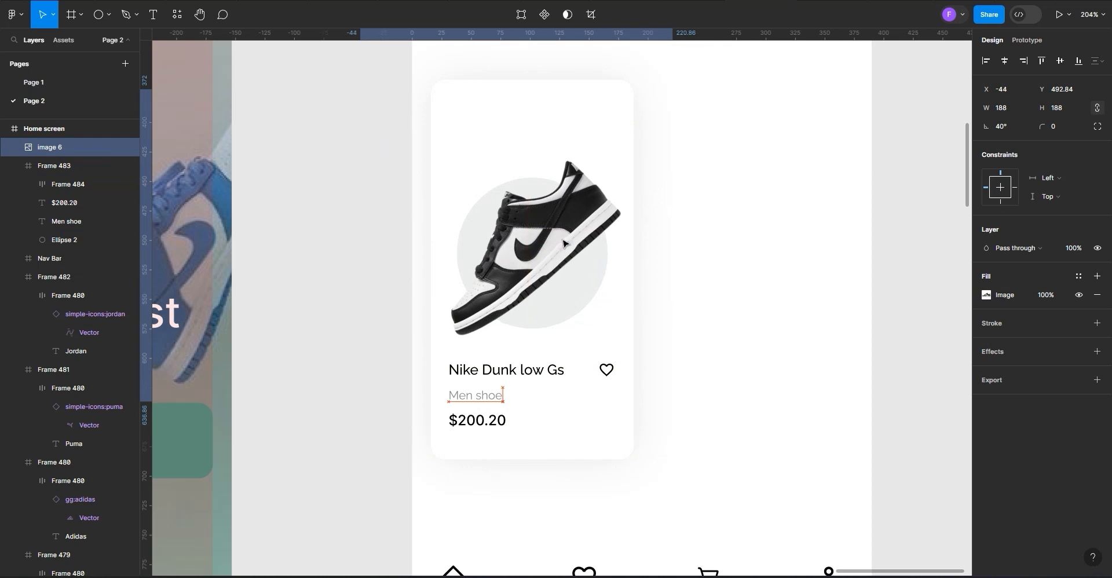
{"action": "left_click_drag", "start_coordinate": [563, 243], "coordinate": [567, 238]}
{"action": "left_click", "coordinate": [692, 227]}
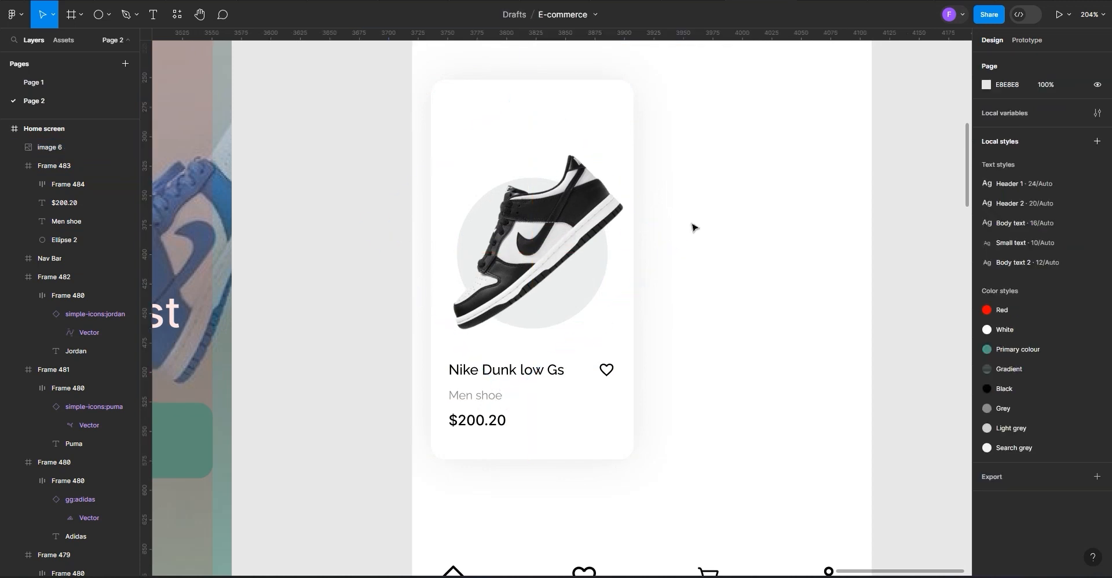
{"action": "scroll", "coordinate": [685, 235], "scroll_direction": "down", "scroll_amount": 1}
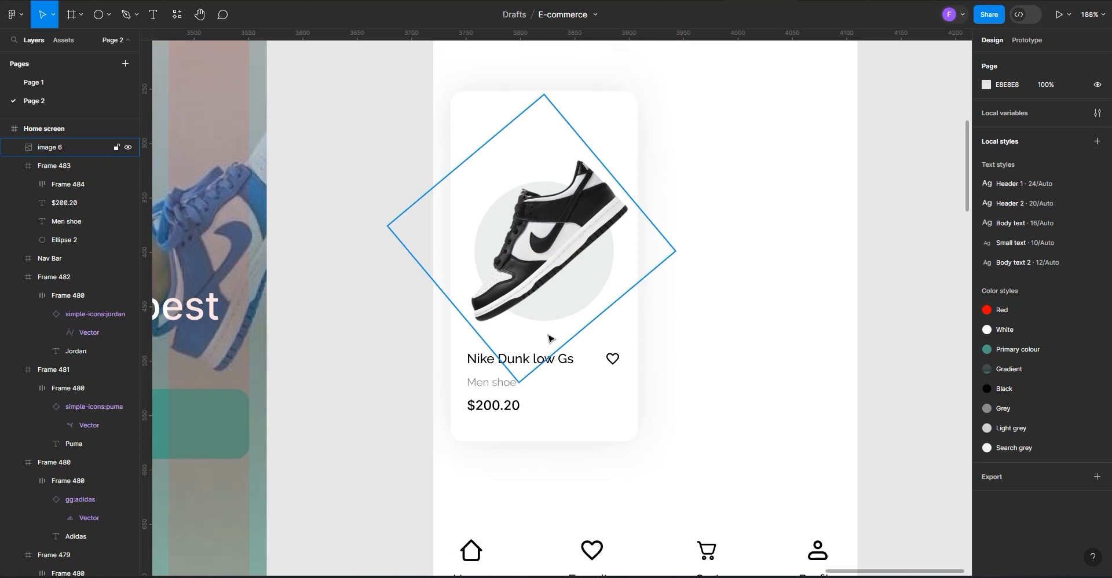
{"action": "scroll", "coordinate": [739, 327], "scroll_direction": "up", "scroll_amount": 1}
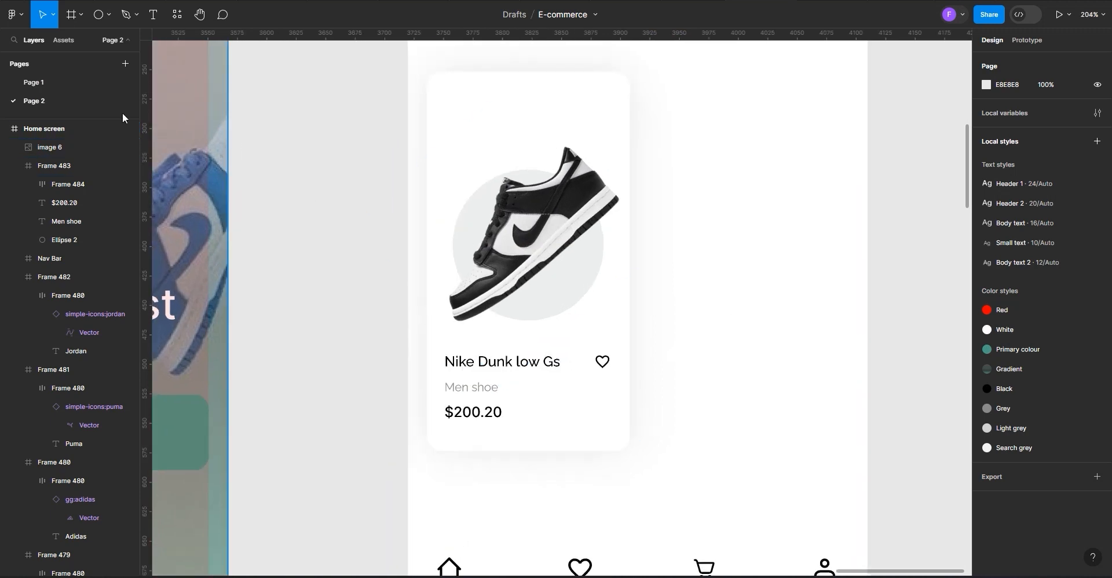
{"action": "left_click", "coordinate": [73, 16]}
{"action": "left_click_drag", "start_coordinate": [440, 74], "coordinate": [462, 122]}
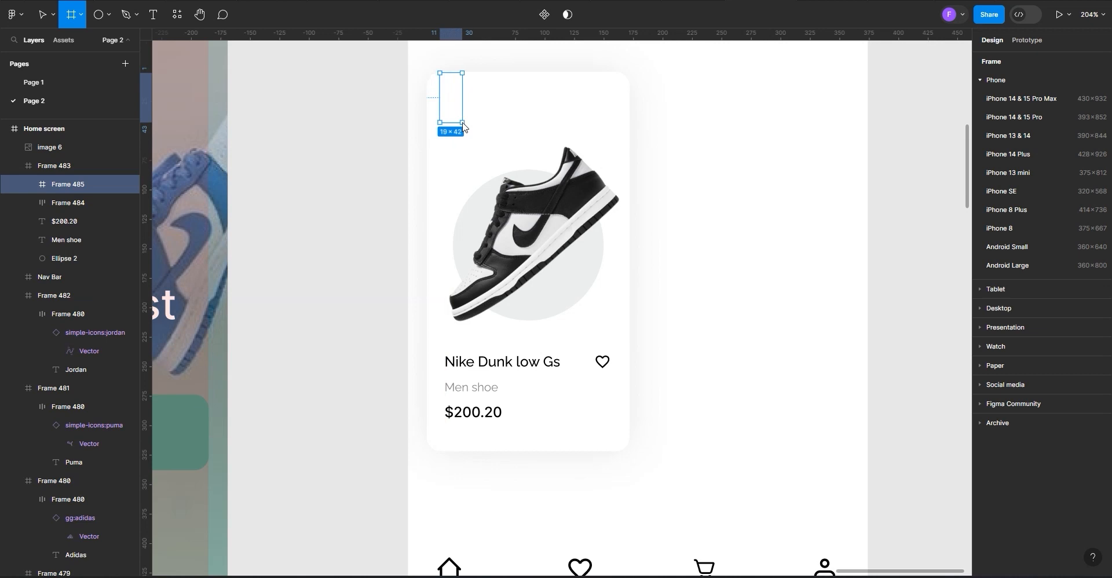
{"action": "key", "text": "Delete"}
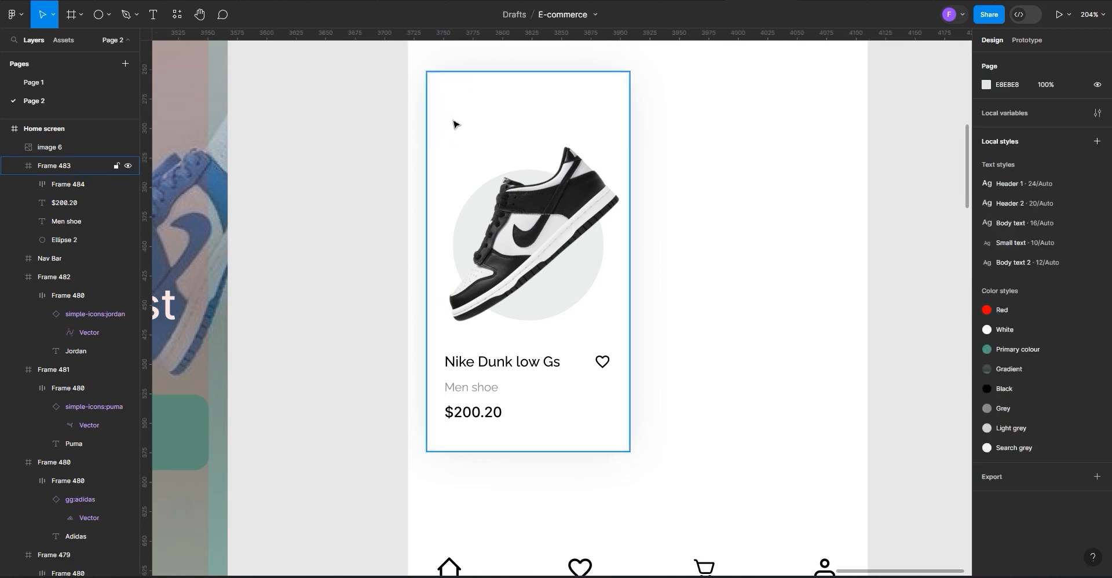
Draw a 22 × 54 rectangle against the card's upper edge at X 15, Y 0
{"action": "left_click", "coordinate": [102, 17]}
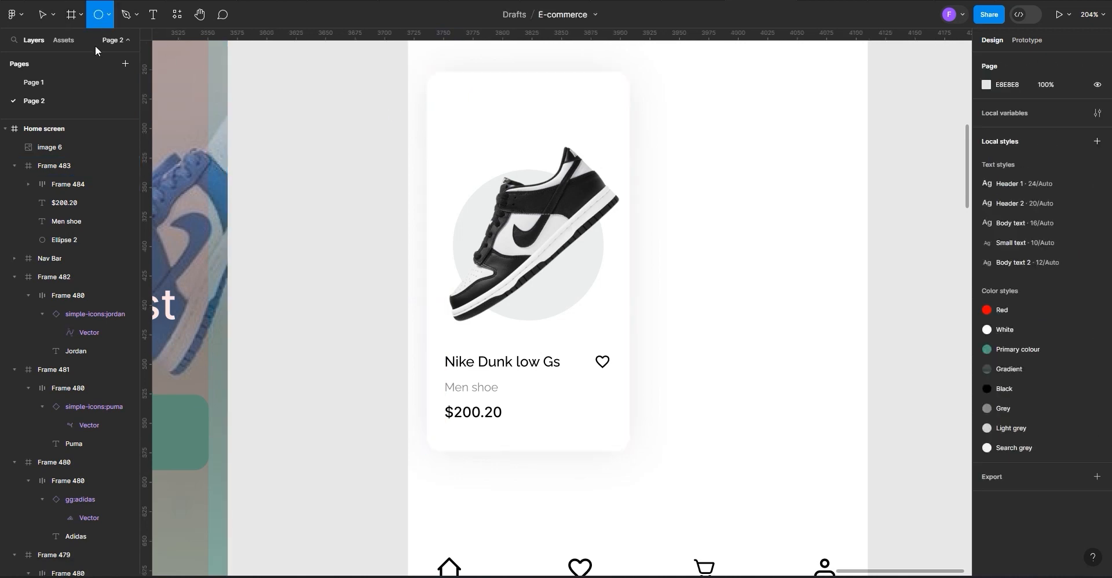
{"action": "left_click", "coordinate": [109, 17]}
{"action": "left_click", "coordinate": [90, 43]}
{"action": "scroll", "coordinate": [463, 104], "scroll_direction": "up", "scroll_amount": 2}
{"action": "mouse_move", "coordinate": [429, 61]}
{"action": "left_mouse_down"}
{"action": "mouse_move", "coordinate": [466, 97]}
{"action": "mouse_move", "coordinate": [444, 113]}
{"action": "mouse_move", "coordinate": [448, 130]}
{"action": "left_mouse_up"}
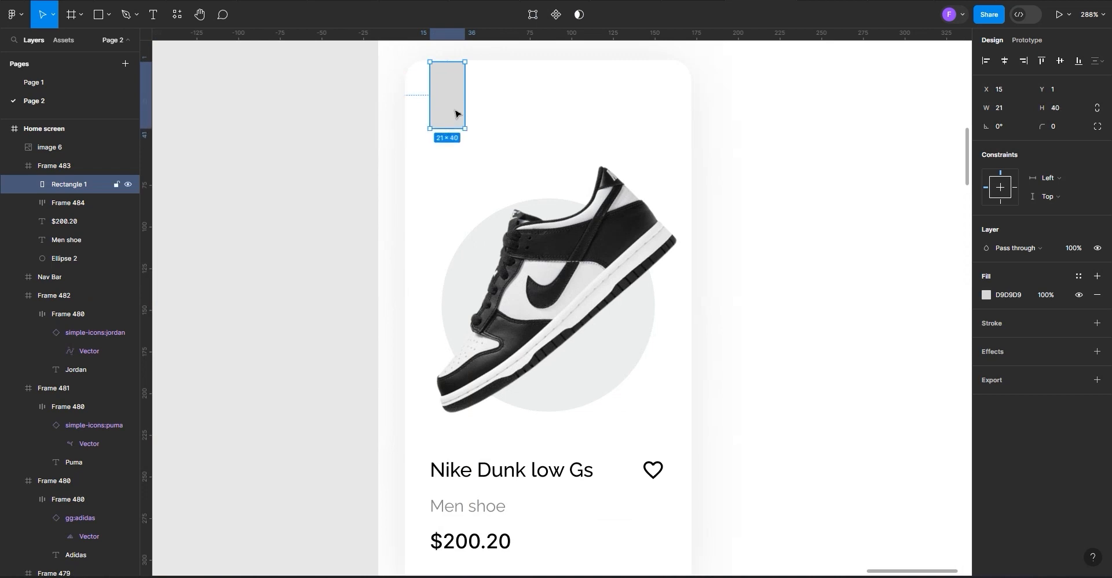
{"action": "left_click_drag", "start_coordinate": [457, 113], "coordinate": [456, 114]}
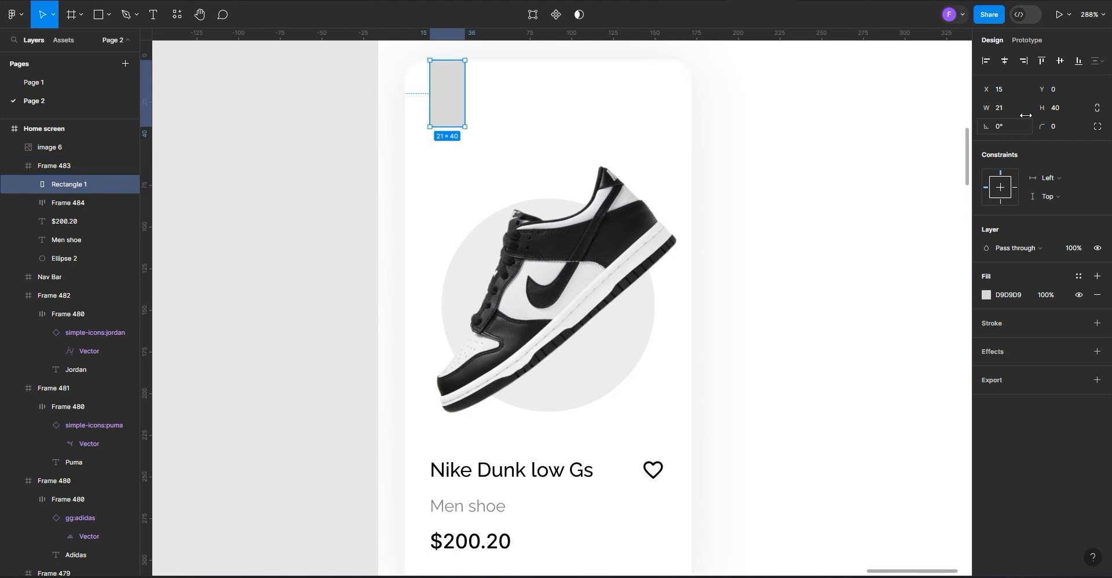
{"action": "left_click_drag", "start_coordinate": [985, 110], "coordinate": [1060, 103]}
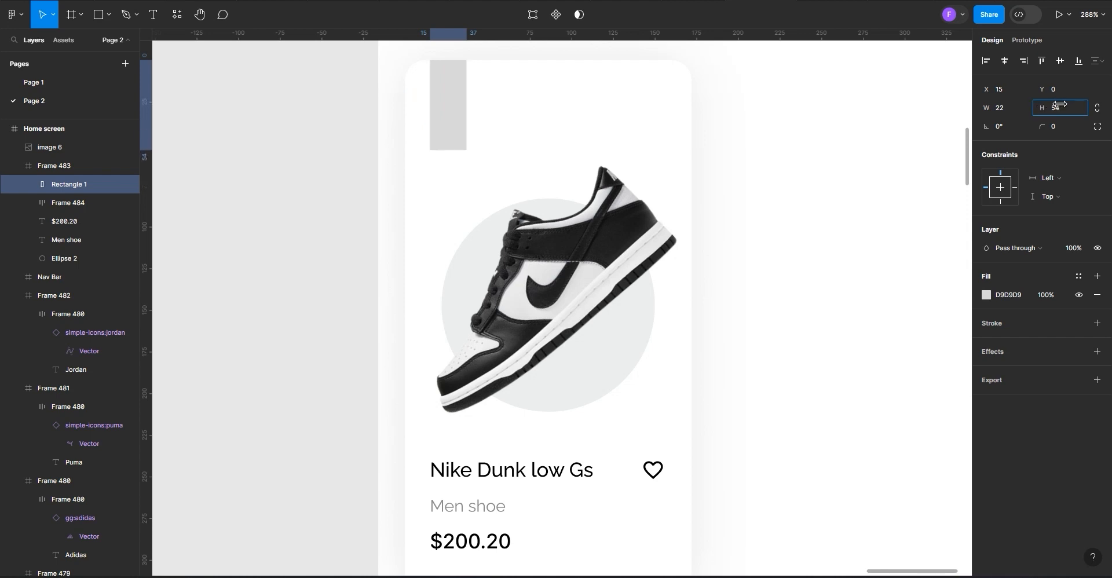
Turn the rectangle into a ribbon by pulling its lower edge's midpoint up to X 26, Y 44 as a V-shaped notch
{"action": "scroll", "coordinate": [465, 145], "scroll_direction": "up", "scroll_amount": 5}
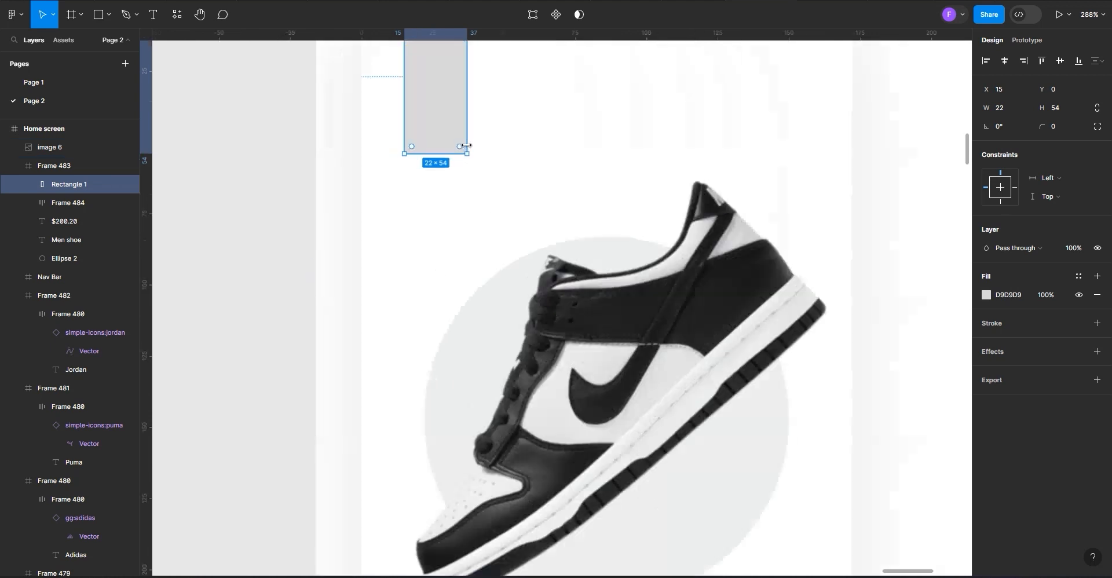
{"action": "scroll", "coordinate": [422, 100], "scroll_direction": "up", "scroll_amount": 3}
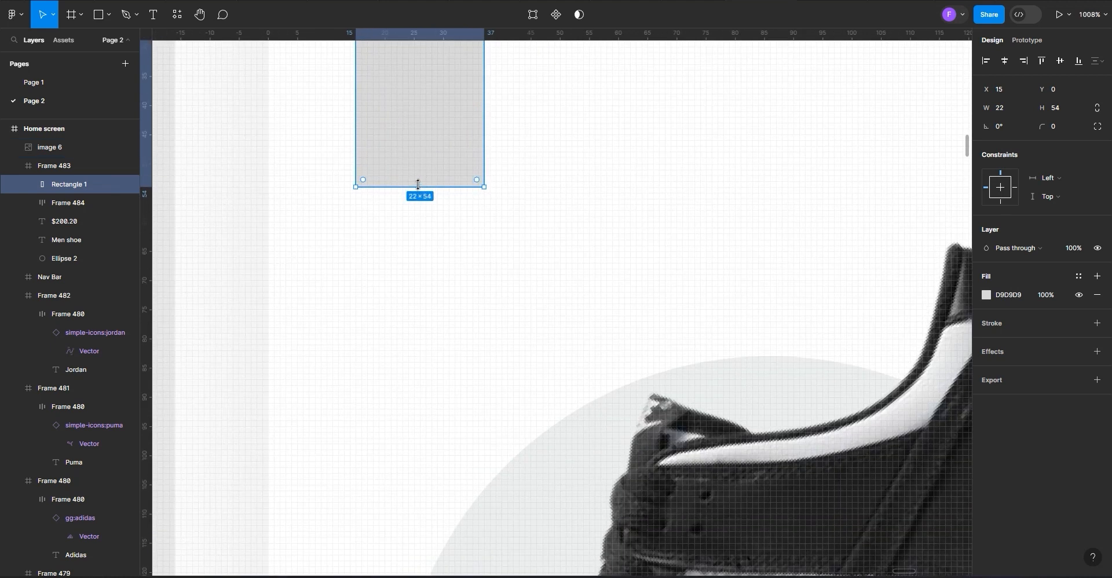
{"action": "double_click", "coordinate": [419, 181]}
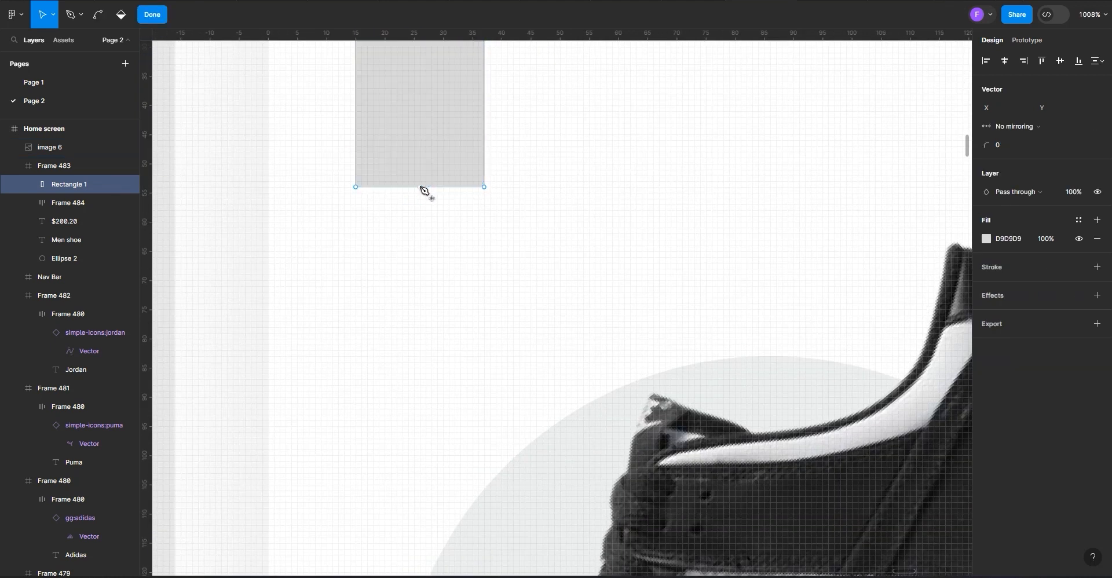
{"action": "left_click_drag", "start_coordinate": [421, 186], "coordinate": [420, 130]}
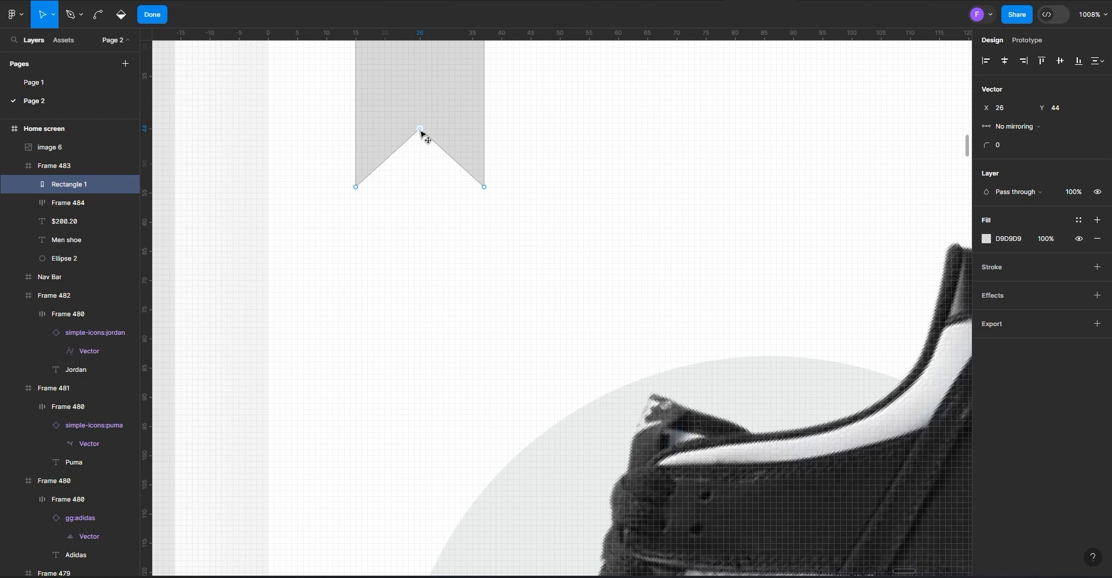
{"action": "scroll", "coordinate": [421, 134], "scroll_direction": "down", "scroll_amount": 5}
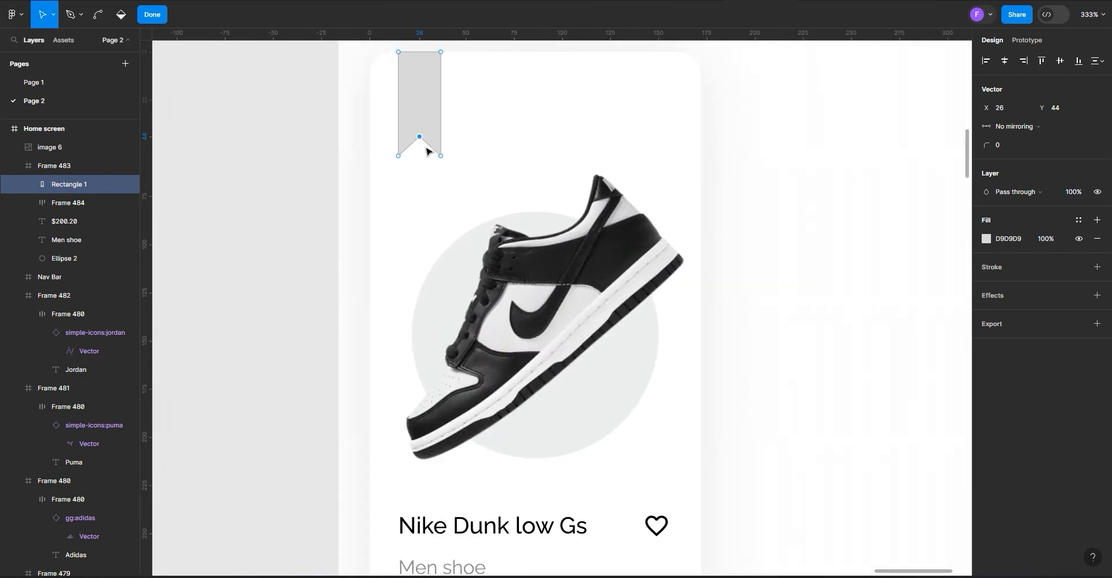
{"action": "scroll", "coordinate": [430, 133], "scroll_direction": "up", "scroll_amount": 1}
{"action": "key", "text": "Escape"}
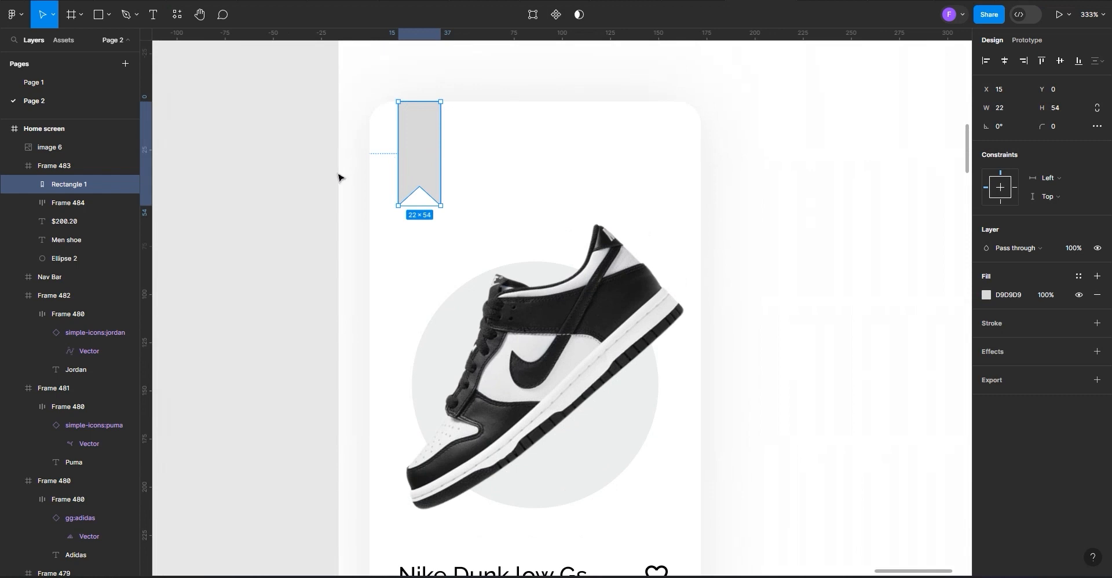
{"action": "left_click", "coordinate": [265, 209]}
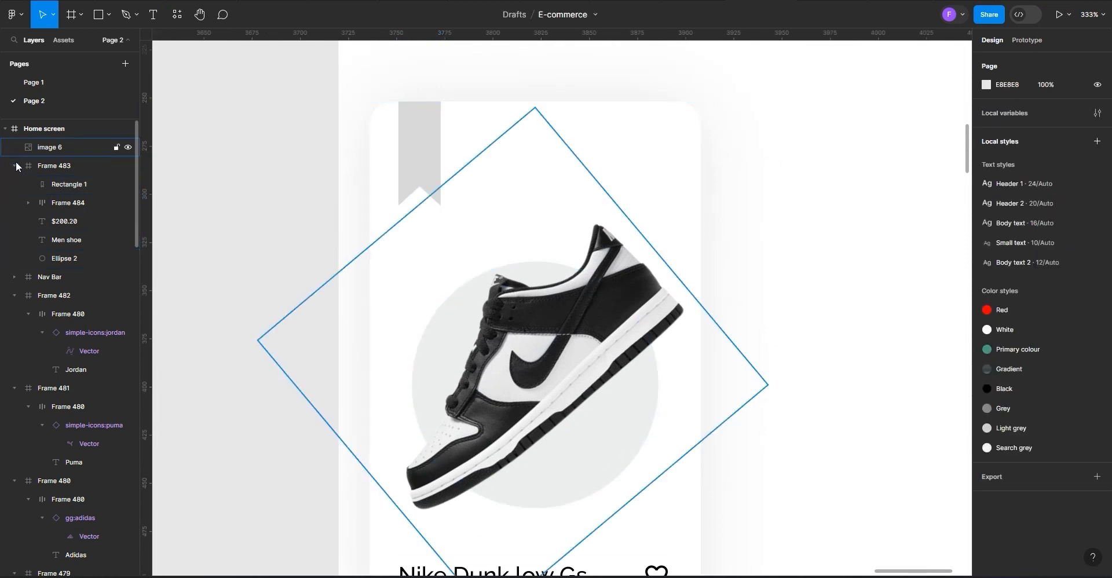
Move the ribbon to X 13 and fill it with the Primary colour style
{"action": "left_click", "coordinate": [415, 150]}
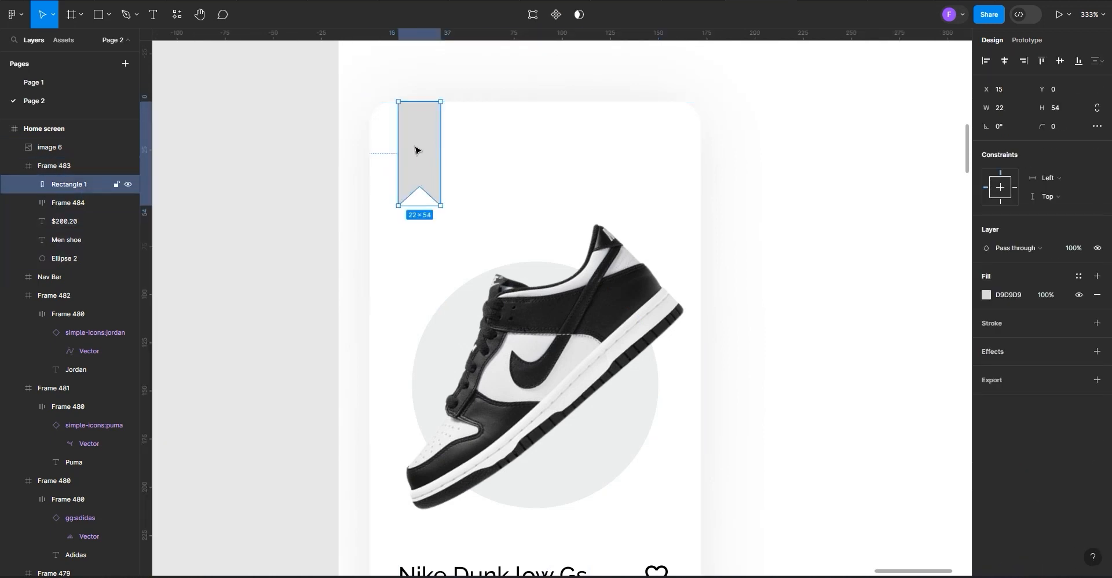
{"action": "key", "text": "Left"}
{"action": "key", "text": "Left"}
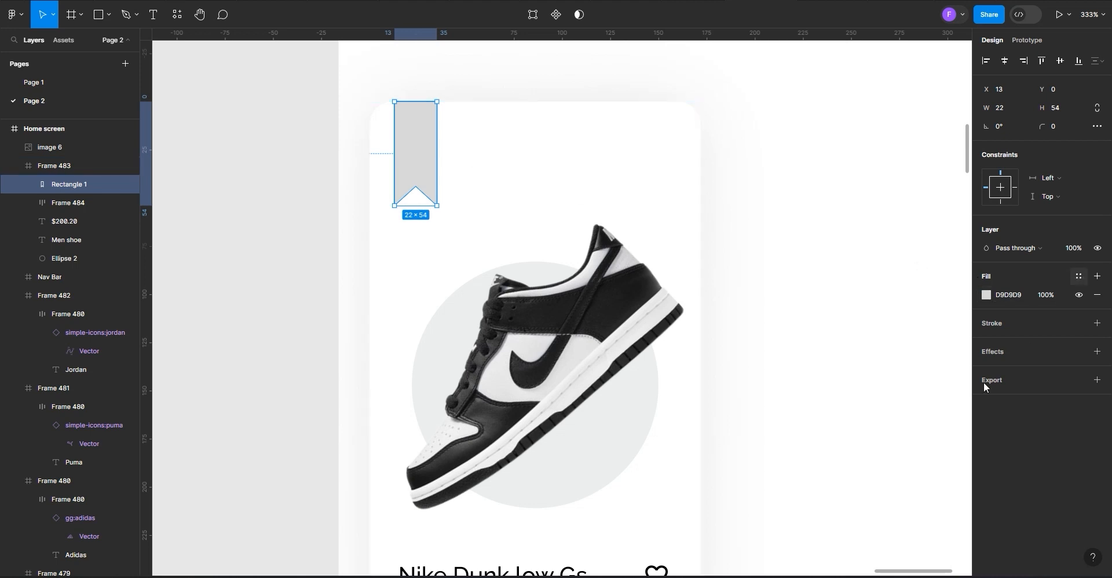
{"action": "left_click", "coordinate": [1078, 276]}
{"action": "left_click", "coordinate": [864, 389]}
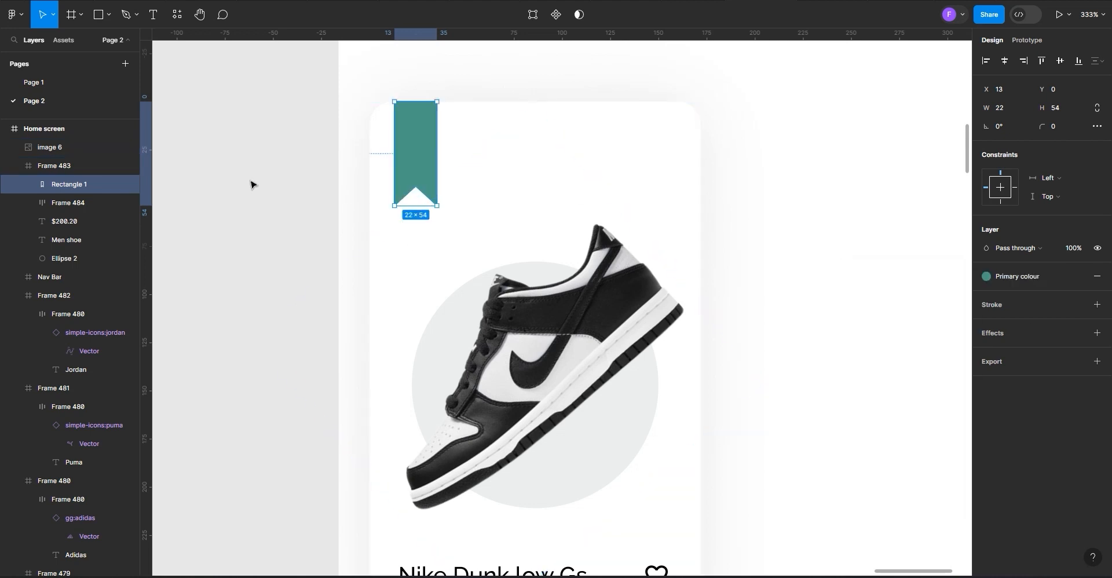
{"action": "left_click", "coordinate": [181, 218]}
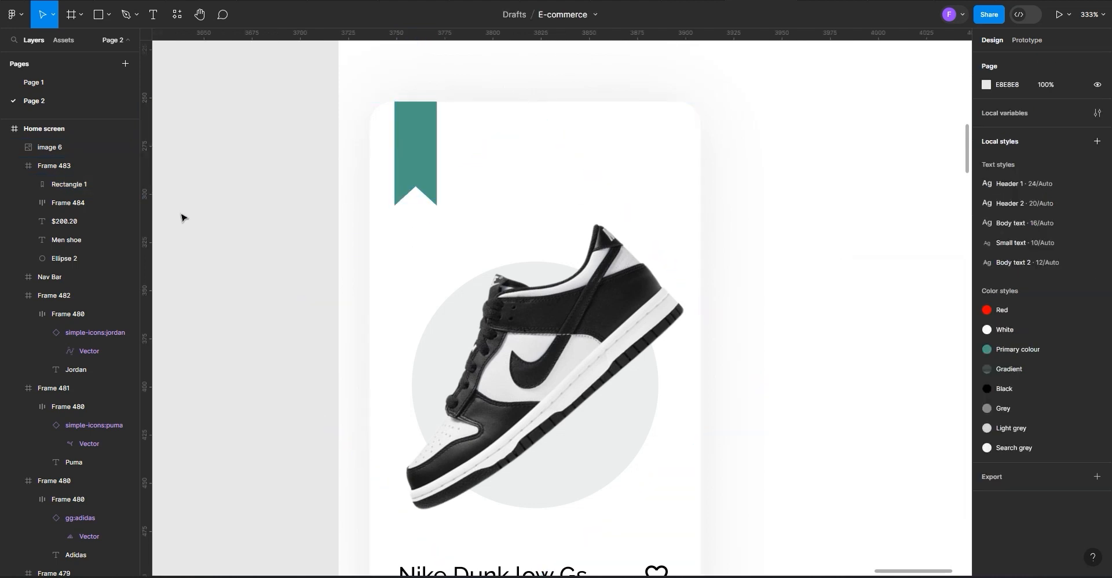
Add the text "New" on the canvas beside the card in the Body text 2 style
{"action": "left_click", "coordinate": [77, 19]}
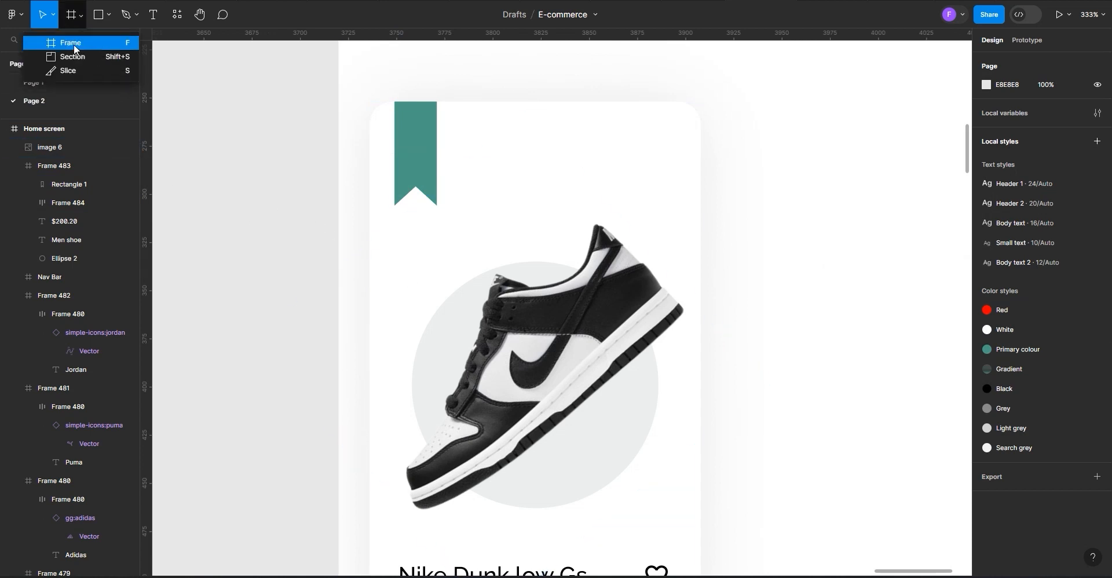
{"action": "left_click", "coordinate": [152, 16]}
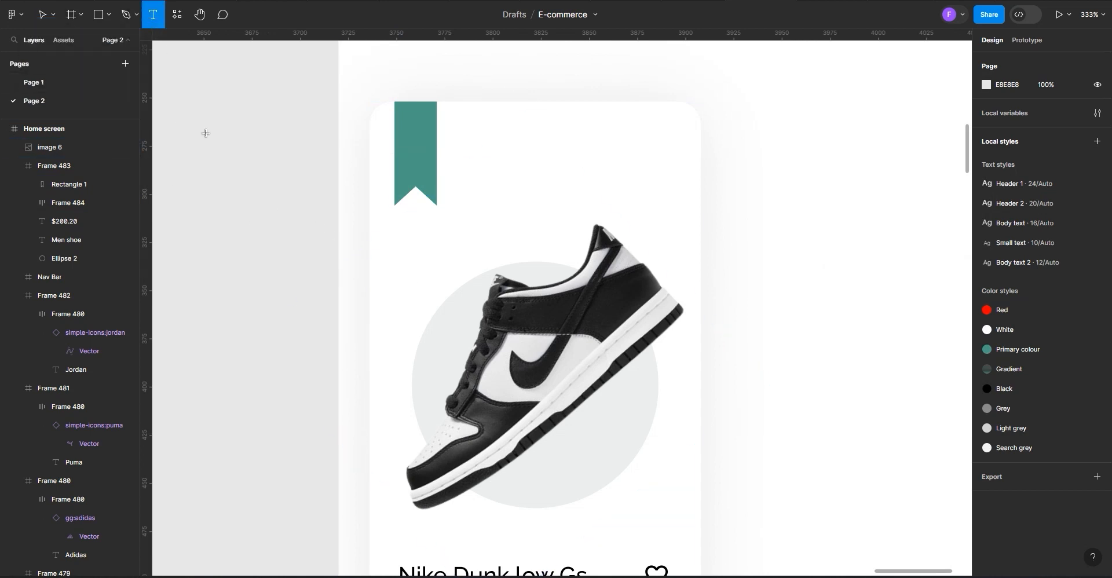
{"action": "left_click", "coordinate": [248, 304]}
{"action": "type", "text": "N"}
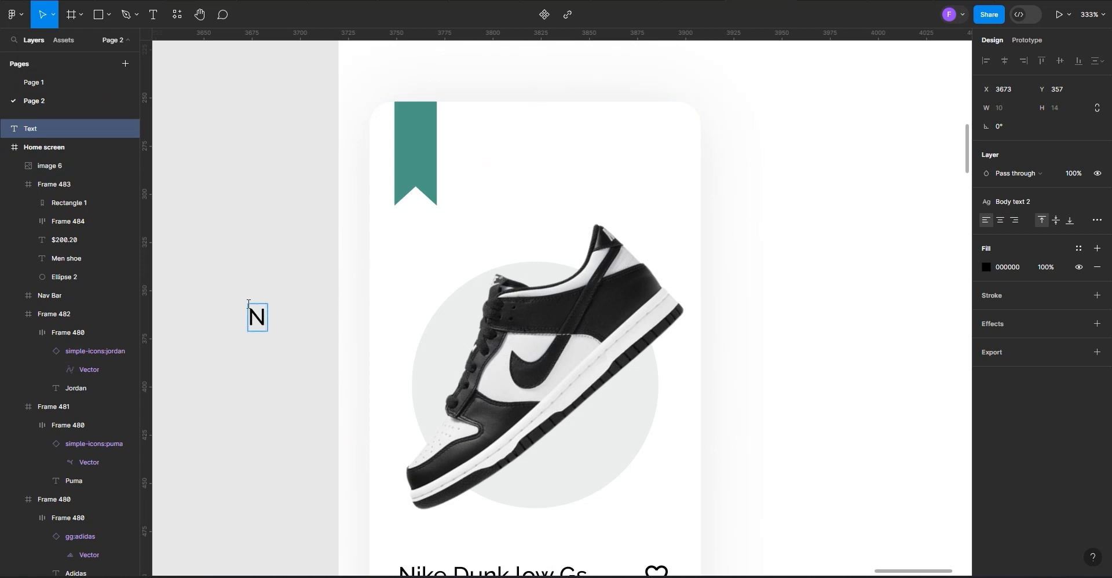
{"action": "type", "text": "ew"}
{"action": "key", "text": "Escape"}
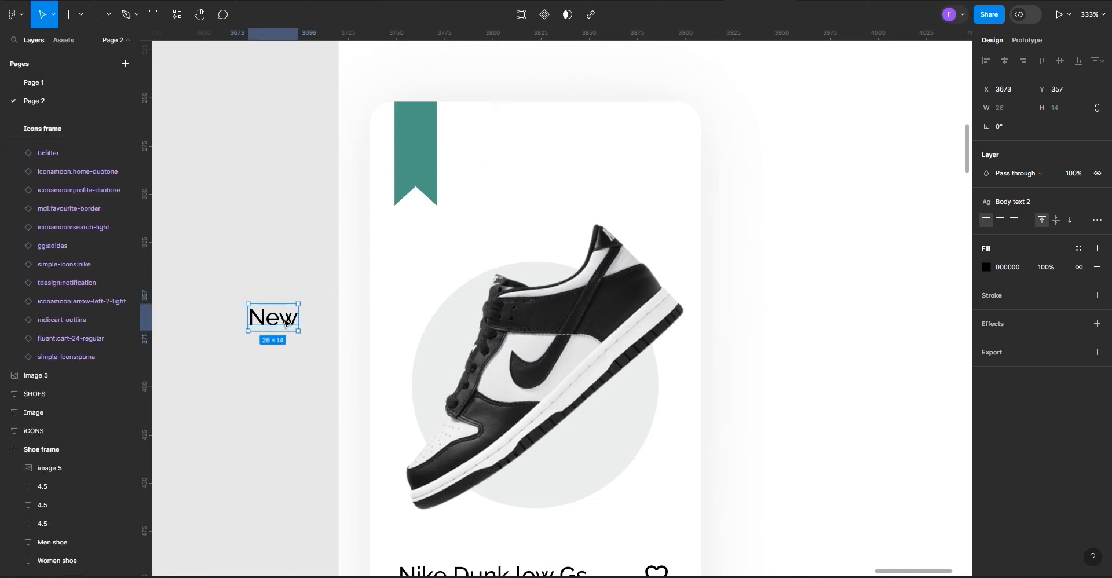
{"action": "scroll", "coordinate": [285, 322], "scroll_direction": "up", "scroll_amount": 2}
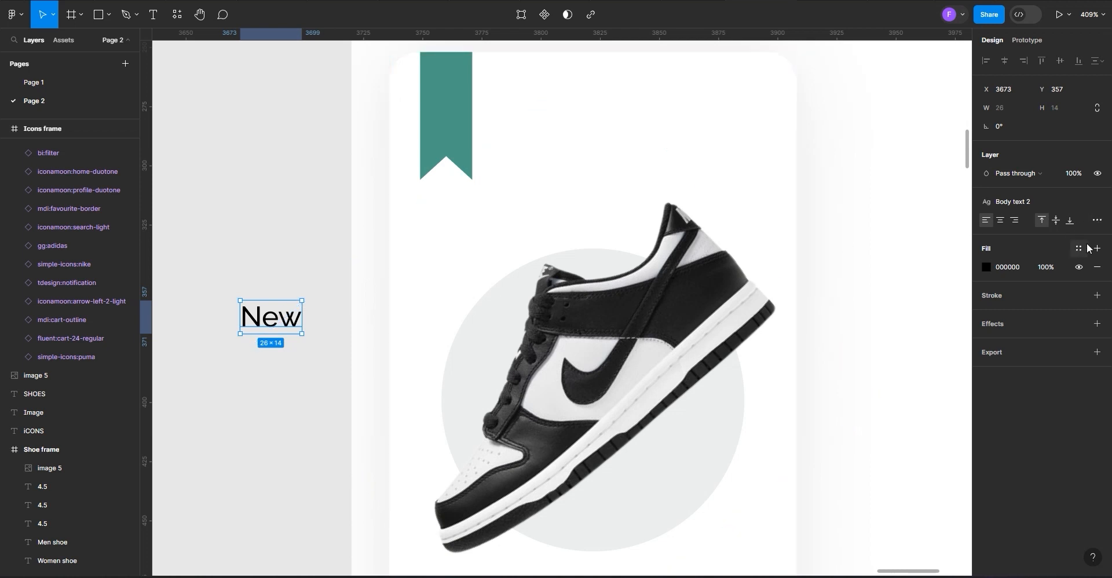
{"action": "left_click", "coordinate": [1035, 200]}
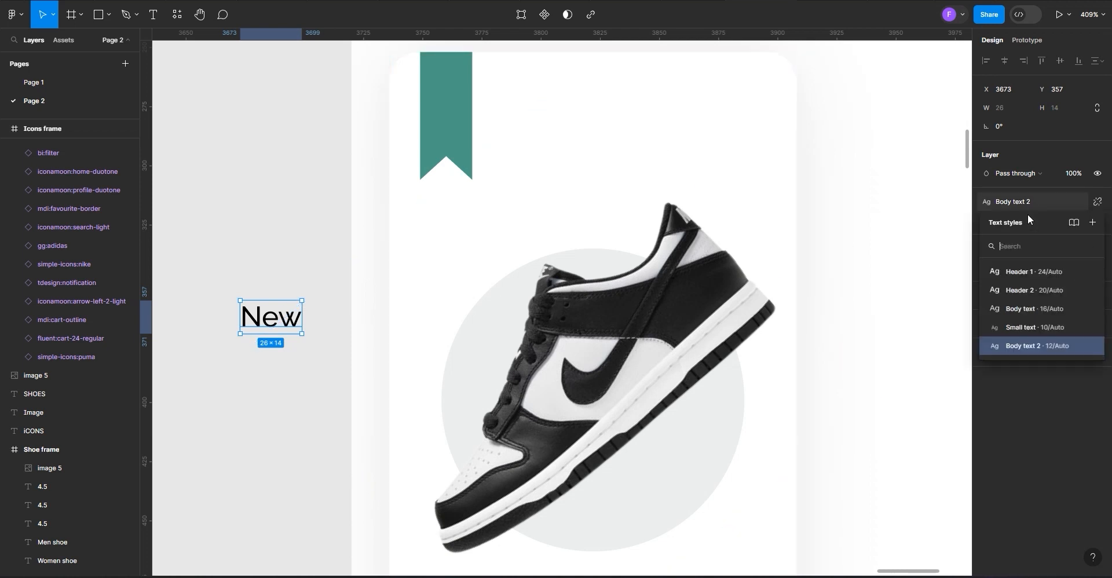
{"action": "left_click", "coordinate": [1019, 345]}
{"action": "left_click", "coordinate": [255, 258]}
Place the "New" text on the ribbon and rotate it 90°
{"action": "left_click_drag", "start_coordinate": [263, 320], "coordinate": [444, 135]}
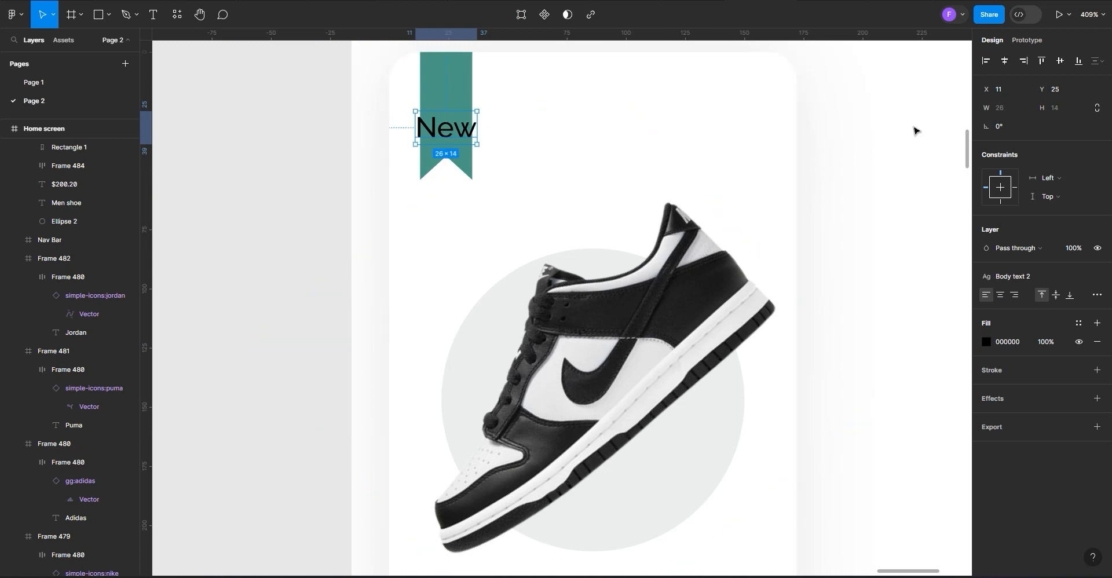
{"action": "left_click", "coordinate": [1004, 128]}
{"action": "type", "text": "90"}
{"action": "left_click", "coordinate": [588, 192]}
Position the rotated "New" text inside the ribbon at X 17, Y 36
{"action": "mouse_move", "coordinate": [450, 132]}
{"action": "left_mouse_down"}
{"action": "mouse_move", "coordinate": [453, 107]}
{"action": "mouse_move", "coordinate": [453, 120]}
{"action": "left_mouse_up"}
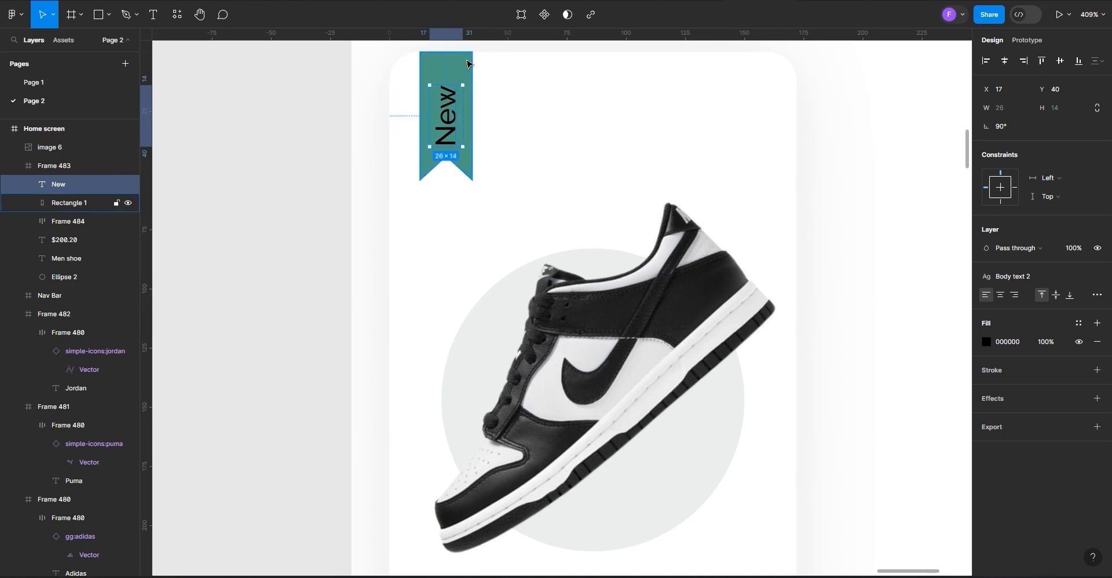
{"action": "key", "text": "Up"}
{"action": "key", "text": "Up"}
{"action": "key", "text": "Up"}
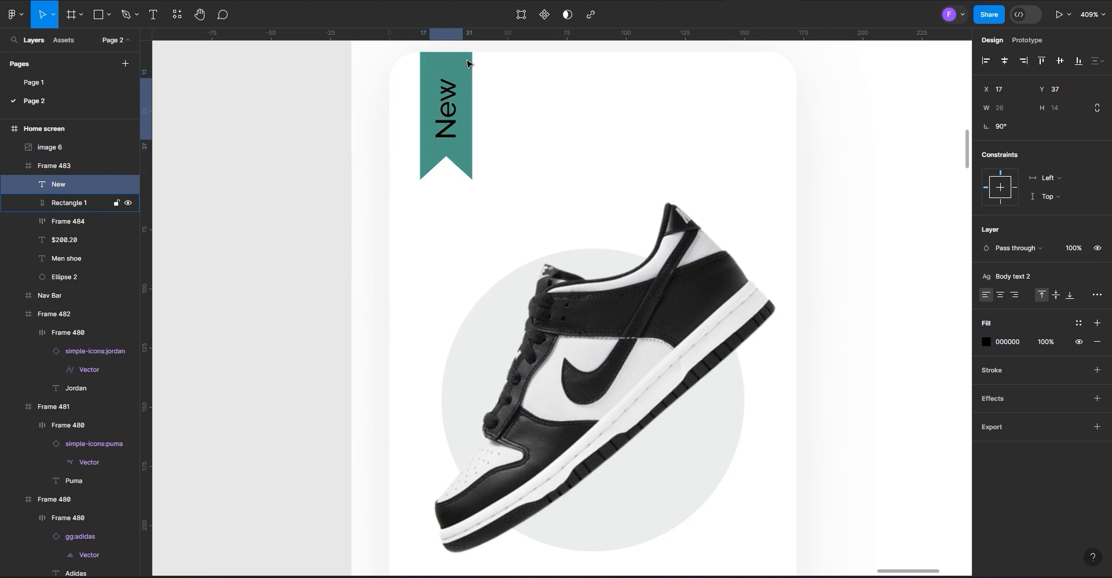
{"action": "key", "text": "Up"}
{"action": "key", "text": "Down"}
{"action": "key", "text": "Up"}
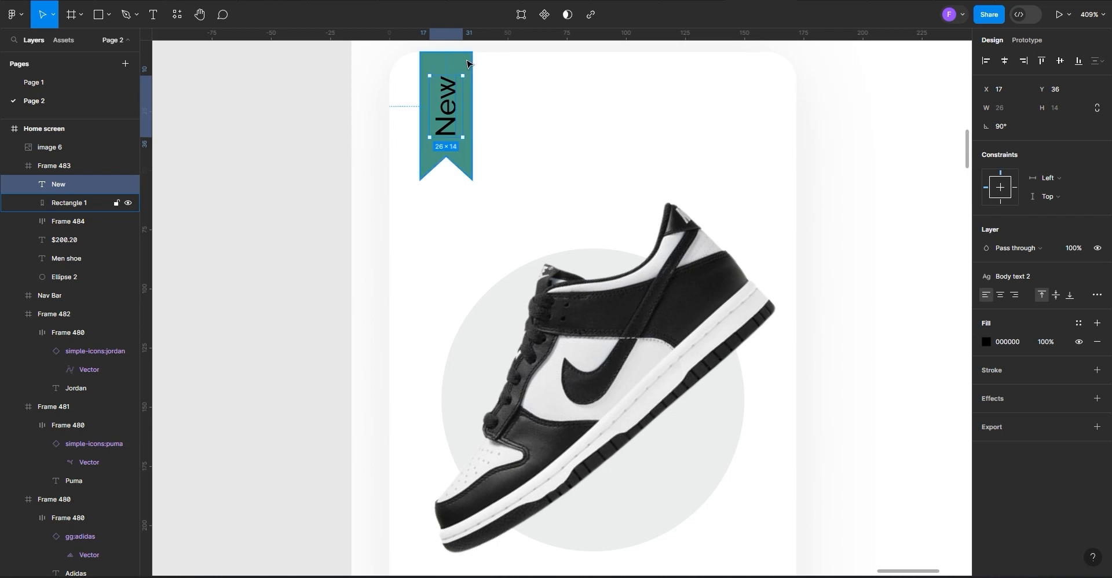
Apply the White colour style to the "New" text and view the whole product card
{"action": "left_click", "coordinate": [1078, 323]}
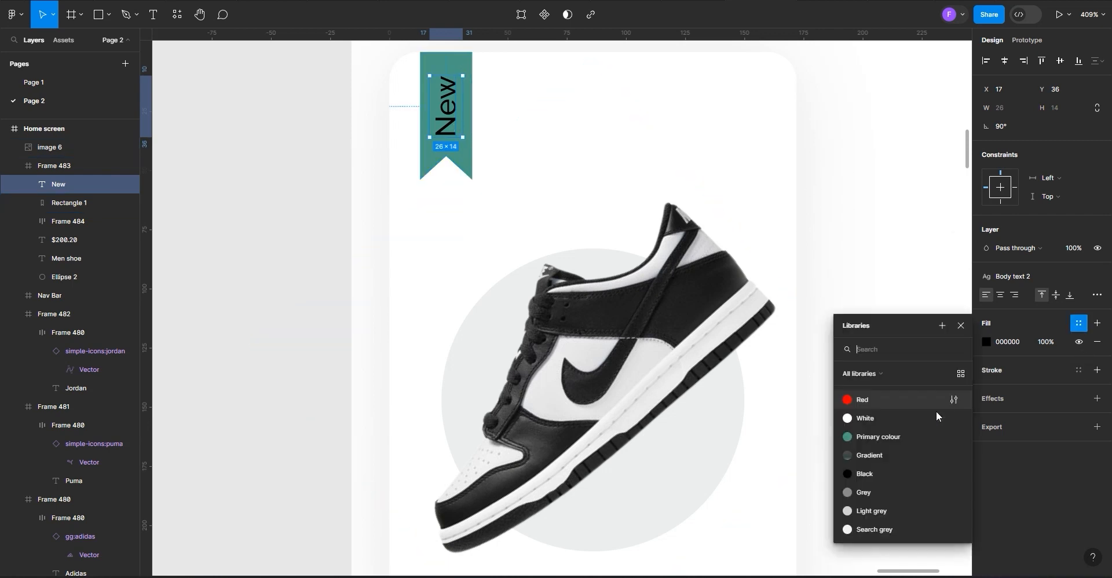
{"action": "left_click", "coordinate": [868, 419]}
{"action": "left_click", "coordinate": [287, 198]}
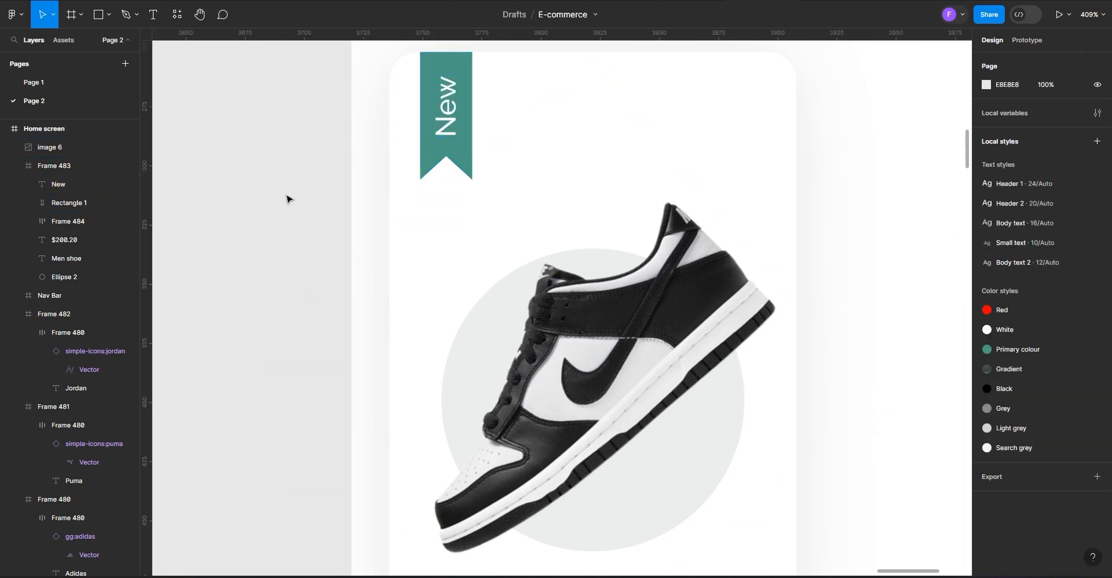
{"action": "scroll", "coordinate": [288, 199], "scroll_direction": "down", "scroll_amount": 10}
{"action": "scroll", "coordinate": [364, 230], "scroll_direction": "down", "scroll_amount": 2}
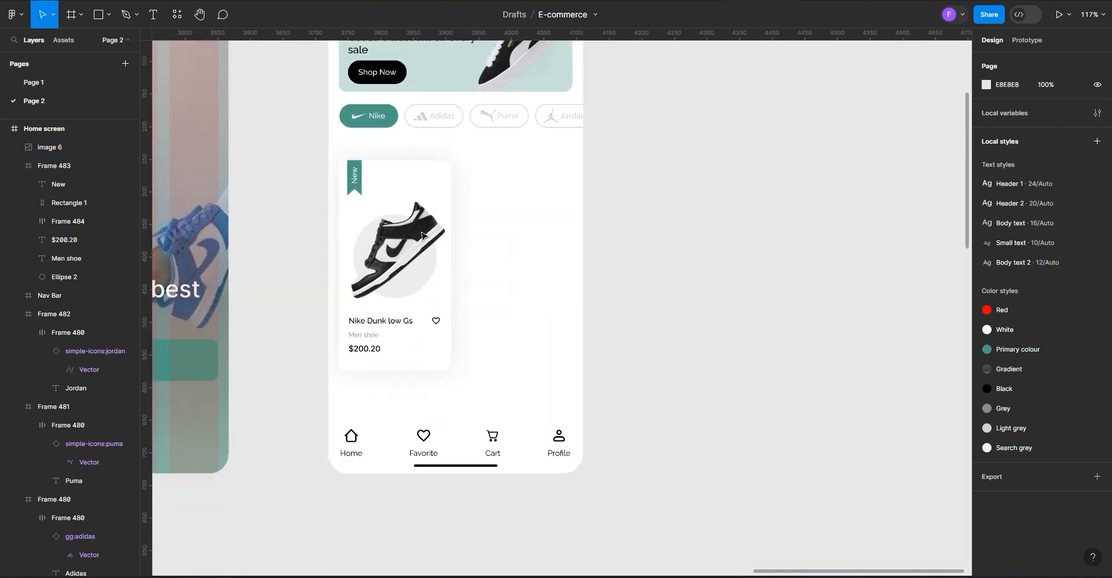
Show the 4-column layout grid on the Home screen frame
{"action": "scroll", "coordinate": [502, 368], "scroll_direction": "down", "scroll_amount": 3}
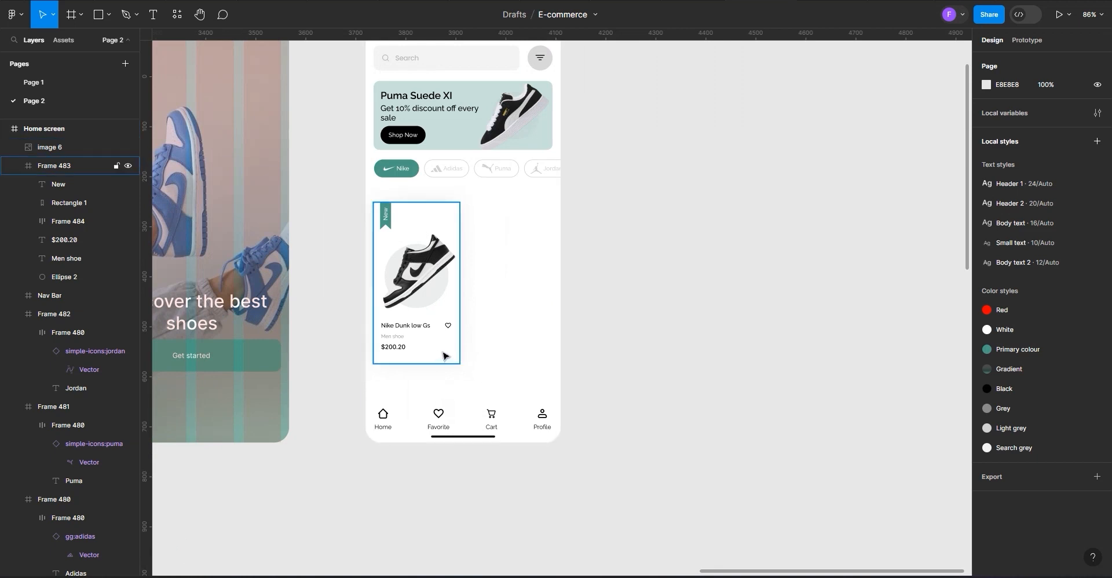
{"action": "left_click", "coordinate": [444, 356]}
{"action": "scroll", "coordinate": [438, 354], "scroll_direction": "up", "scroll_amount": 2}
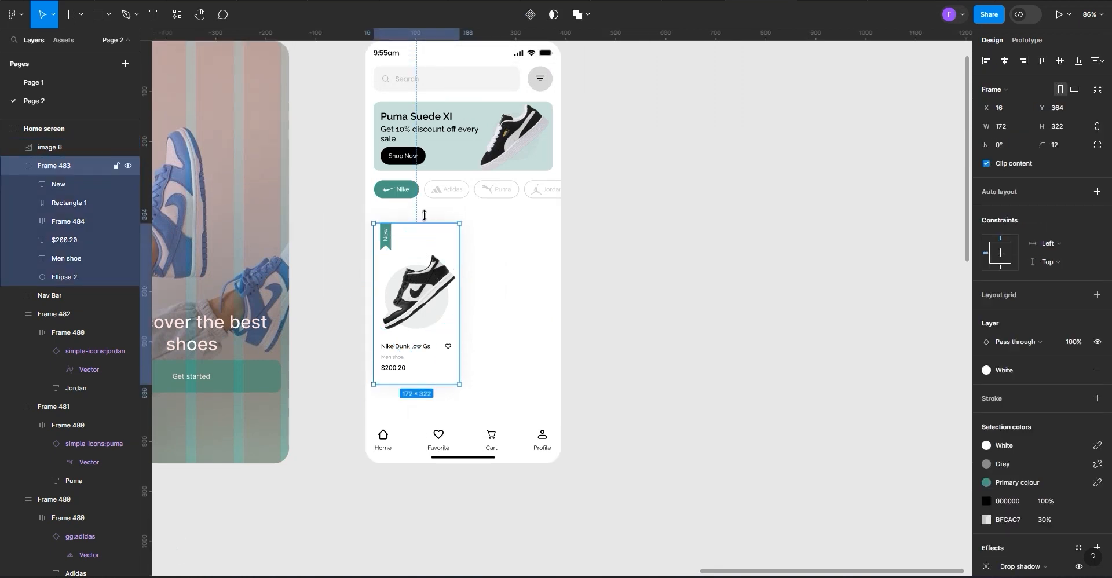
{"action": "left_click", "coordinate": [390, 87]}
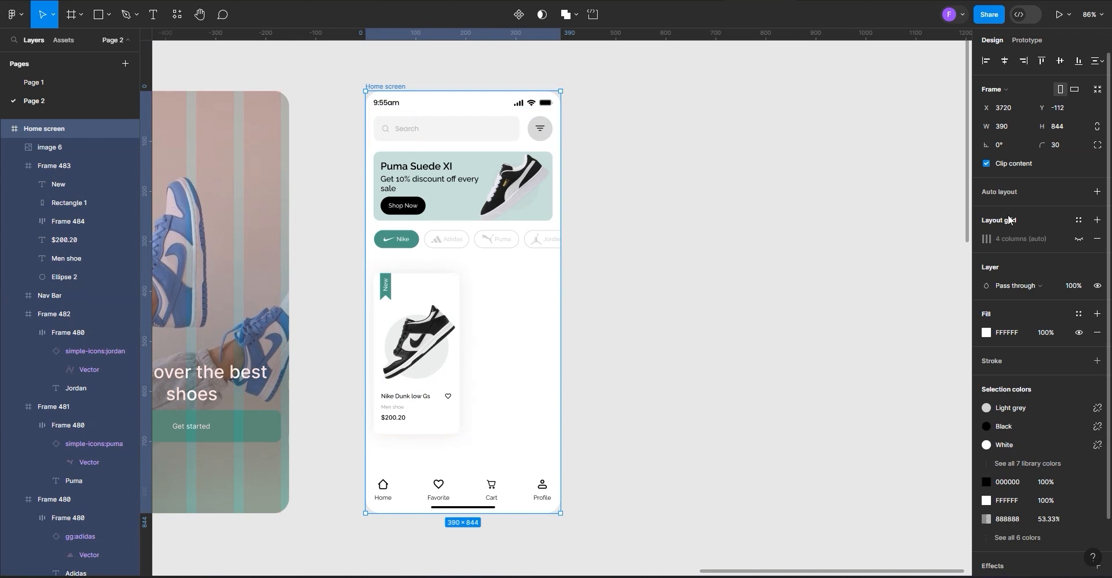
{"action": "left_click", "coordinate": [1078, 238]}
{"action": "scroll", "coordinate": [475, 443], "scroll_direction": "down", "scroll_amount": 1}
Duplicate the product card beside the original at X 203, Y 364 and check the gap between the two cards
{"action": "left_click", "coordinate": [437, 375]}
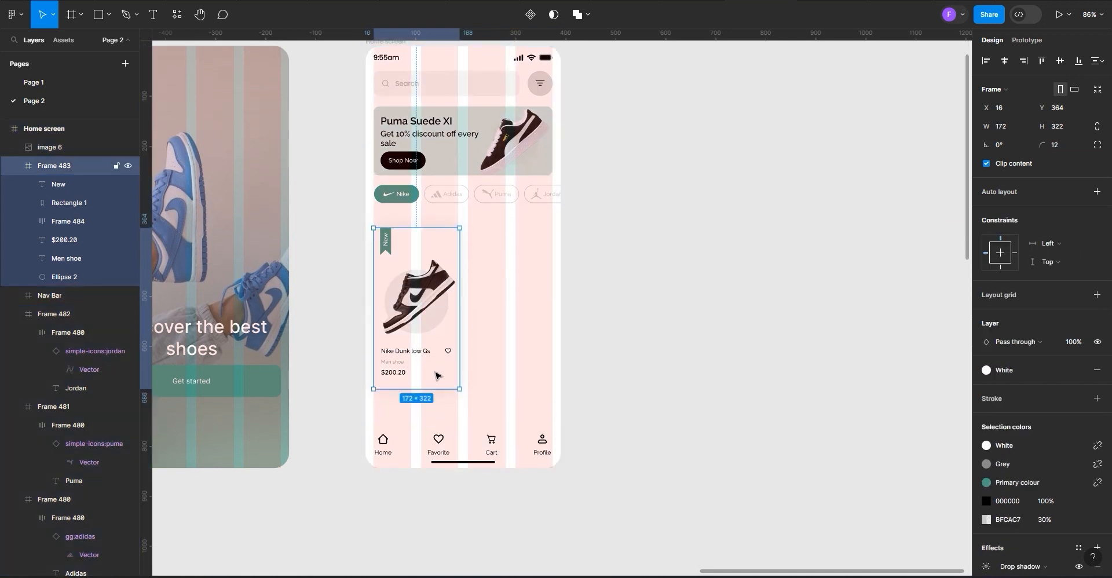
{"action": "left_click_drag", "start_coordinate": [438, 375], "coordinate": [532, 375], "text": "alt"}
{"action": "scroll", "coordinate": [532, 375], "scroll_direction": "up", "scroll_amount": 5}
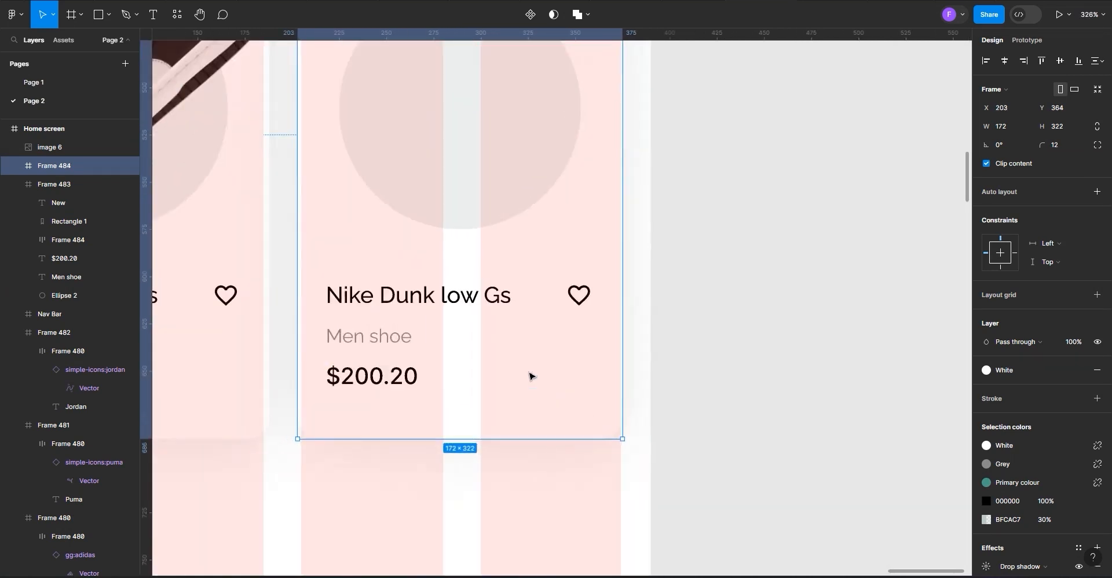
{"action": "scroll", "coordinate": [531, 375], "scroll_direction": "up", "scroll_amount": 1}
{"action": "left_click", "coordinate": [243, 408], "text": "shift"}
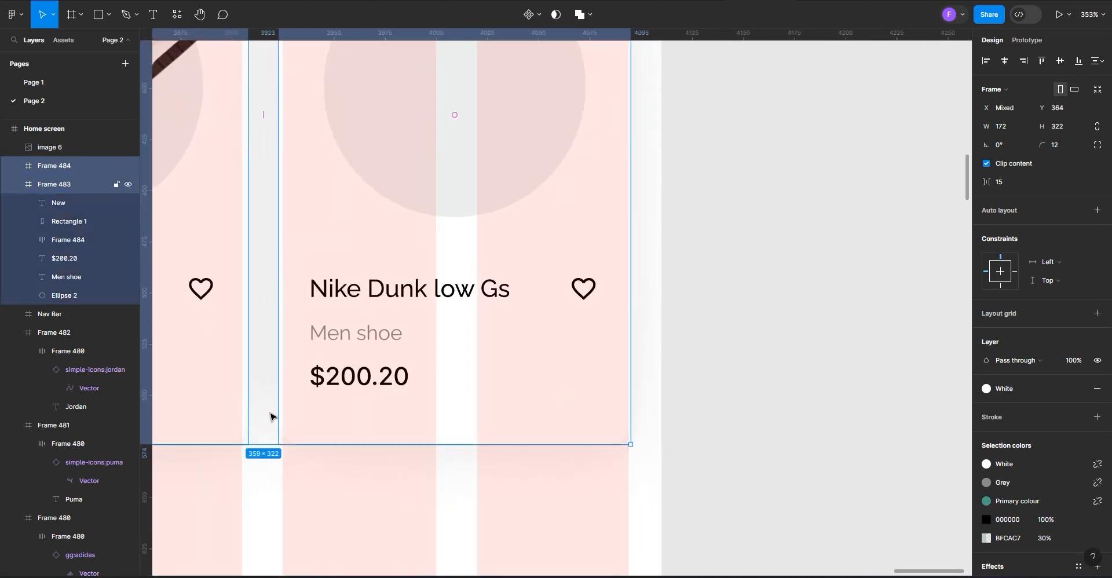
{"action": "left_click", "coordinate": [725, 402]}
{"action": "scroll", "coordinate": [521, 433], "scroll_direction": "down", "scroll_amount": 1}
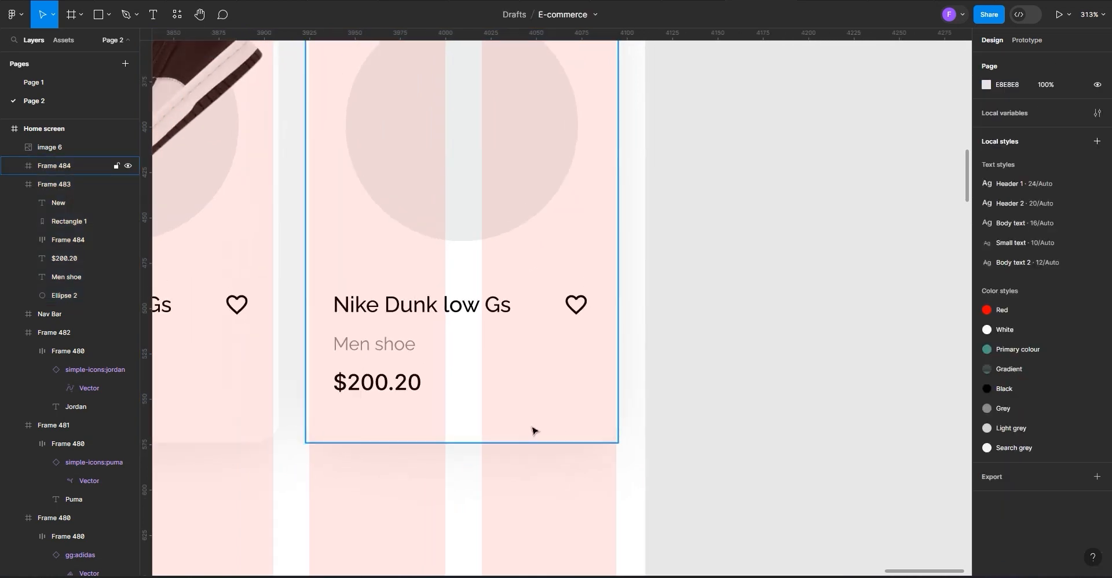
Delete the green ribbon shape from the duplicated product card
{"action": "scroll", "coordinate": [531, 430], "scroll_direction": "down", "scroll_amount": 3}
{"action": "scroll", "coordinate": [534, 430], "scroll_direction": "down", "scroll_amount": 1}
{"action": "scroll", "coordinate": [532, 430], "scroll_direction": "down", "scroll_amount": 1}
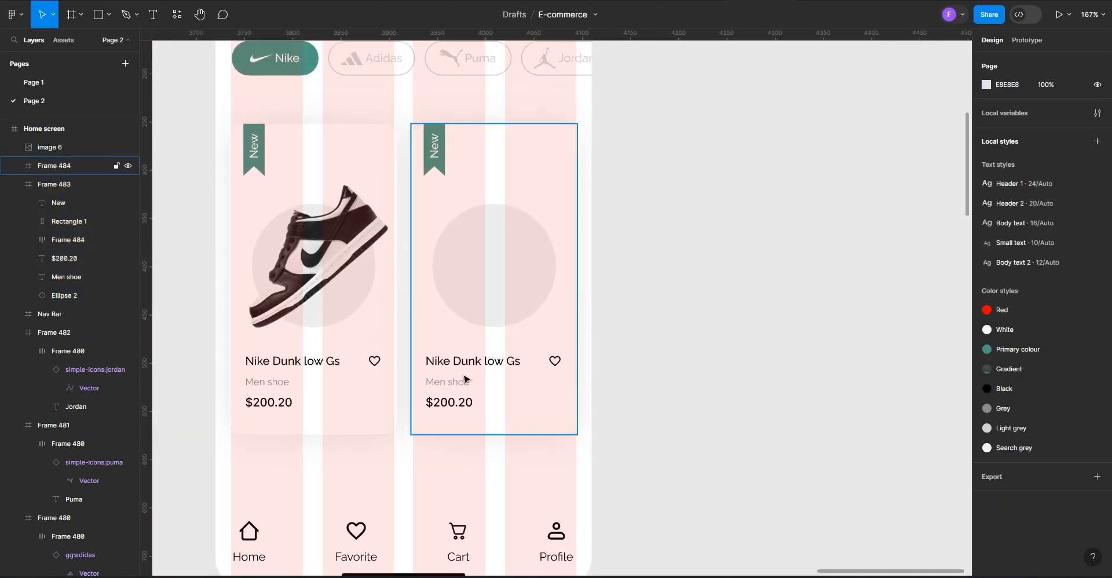
{"action": "double_click", "coordinate": [440, 168]}
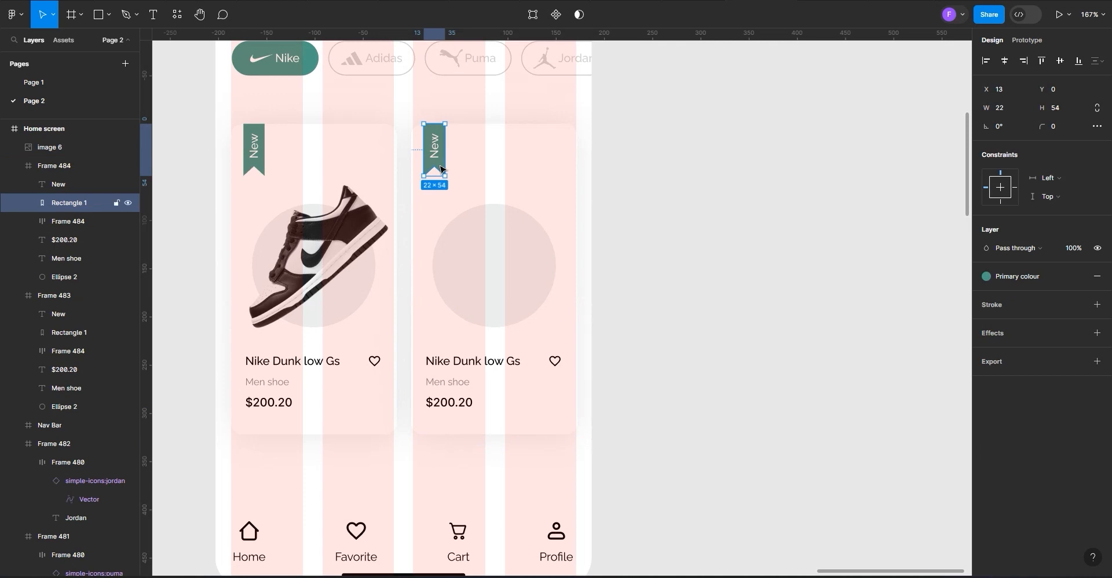
{"action": "key", "text": "Delete"}
Move the Nike Air Max 270 image from the Shoe frame onto the second card's circle, at X 181, Y 391
{"action": "key", "text": "shift+1"}
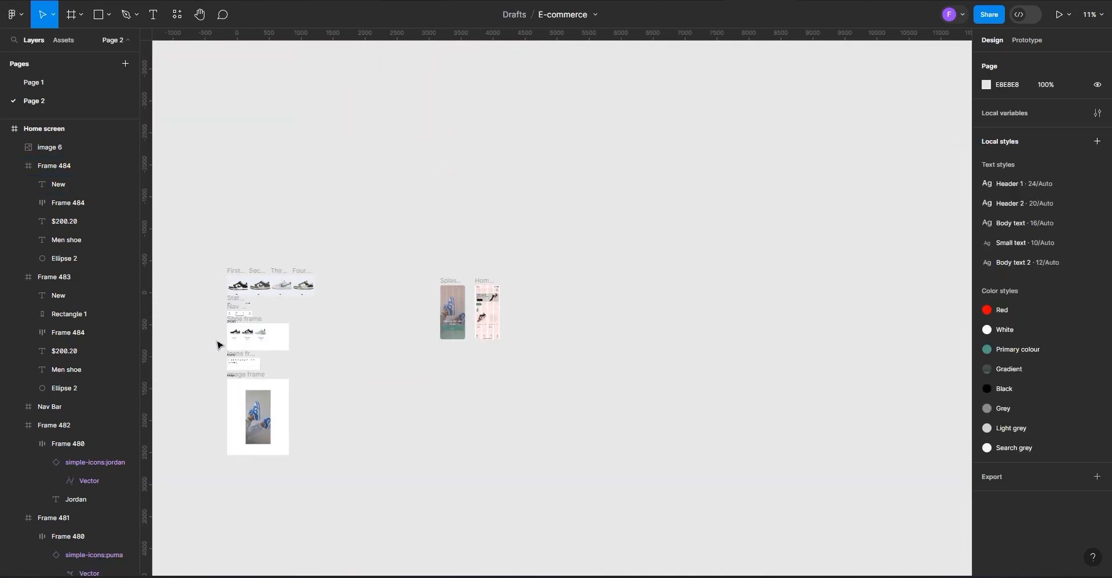
{"action": "scroll", "coordinate": [218, 347], "scroll_direction": "up", "scroll_amount": 5}
{"action": "scroll", "coordinate": [261, 335], "scroll_direction": "up", "scroll_amount": 4}
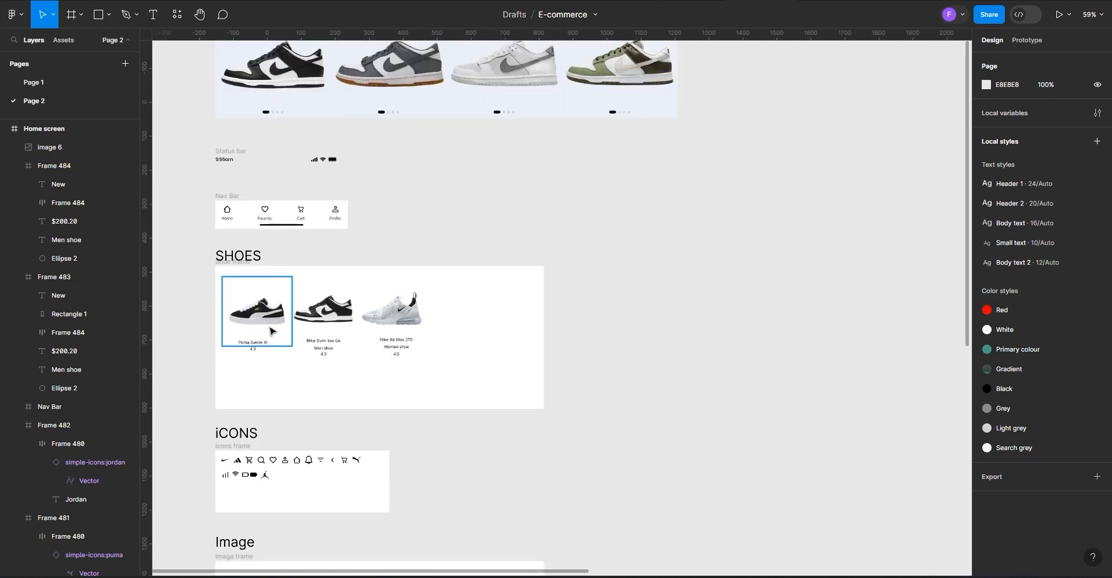
{"action": "left_click", "coordinate": [437, 308]}
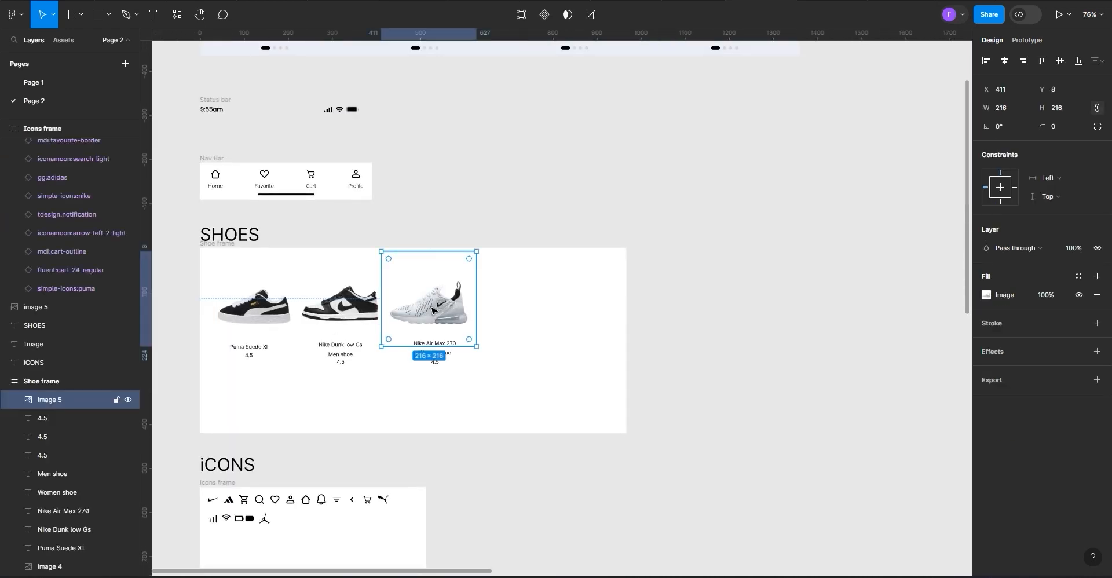
{"action": "left_click_drag", "start_coordinate": [432, 313], "coordinate": [708, 220]}
{"action": "scroll", "coordinate": [752, 204], "scroll_direction": "up", "scroll_amount": 5}
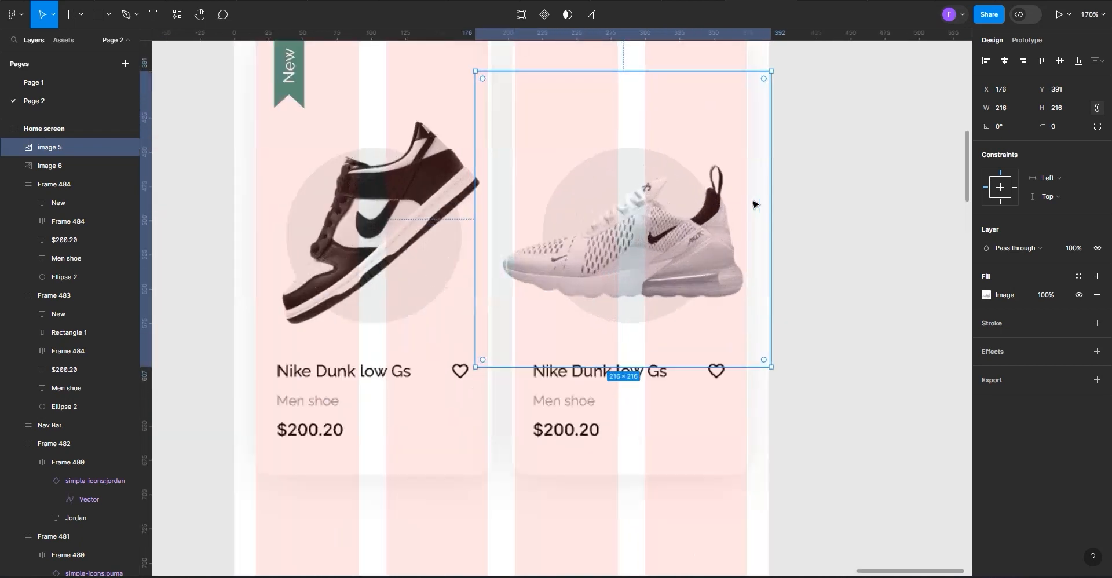
{"action": "left_click_drag", "start_coordinate": [628, 247], "coordinate": [637, 249]}
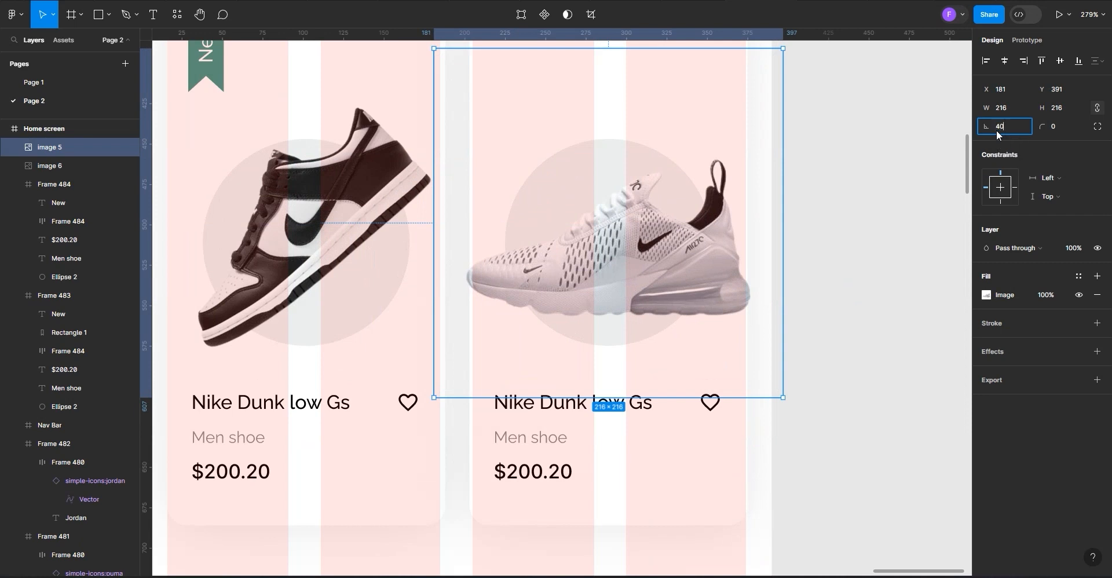
Rotate the Air Max image 40° and position it over the second card's circle at X 115, Y 477.84
{"action": "left_click", "coordinate": [845, 362]}
{"action": "left_click_drag", "start_coordinate": [671, 244], "coordinate": [634, 231]}
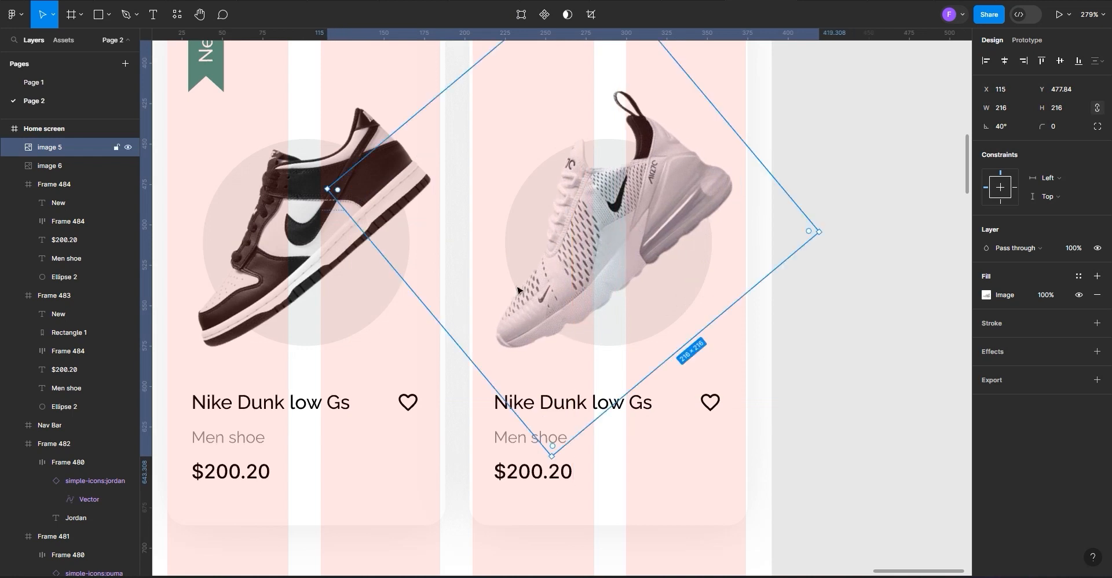
{"action": "scroll", "coordinate": [513, 355], "scroll_direction": "down", "scroll_amount": 5}
{"action": "scroll", "coordinate": [640, 379], "scroll_direction": "down", "scroll_amount": 3}
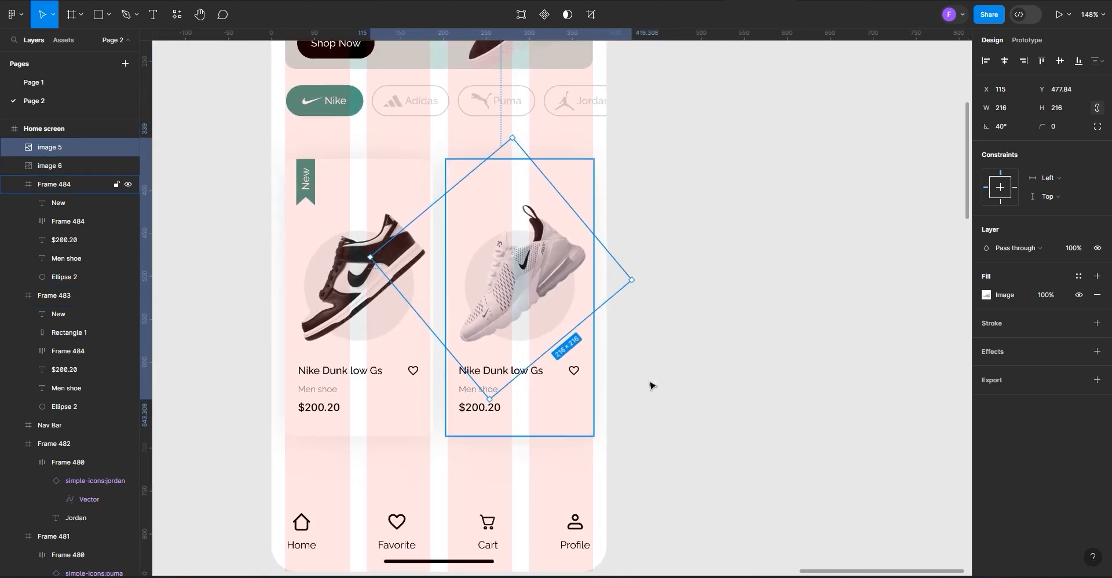
{"action": "left_click", "coordinate": [678, 421]}
Hide the layout grid of the Home screen frame and review the whole screen with both product cards
{"action": "scroll", "coordinate": [442, 140], "scroll_direction": "up", "scroll_amount": 2}
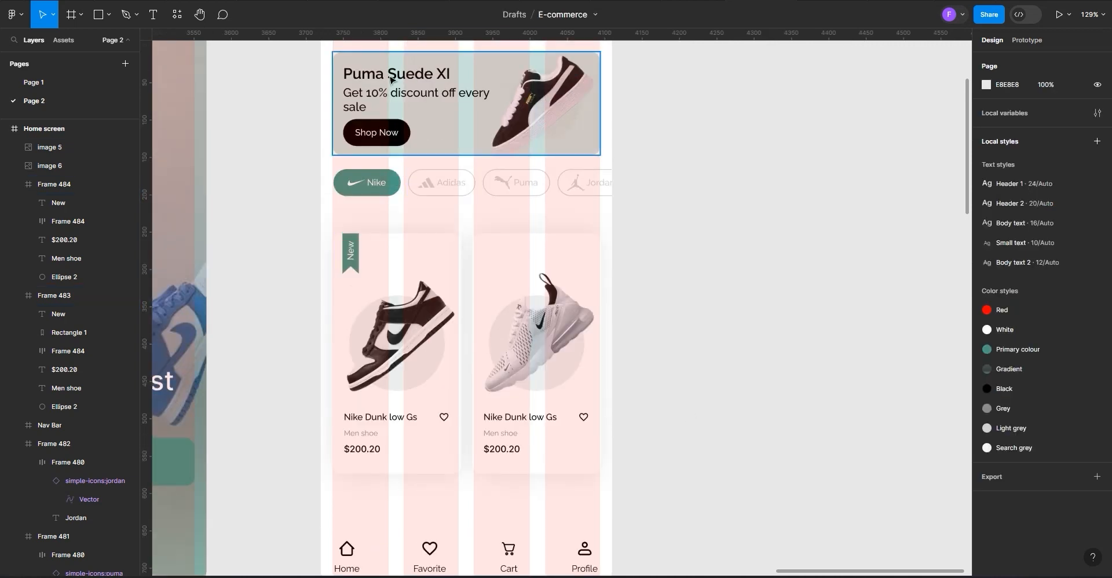
{"action": "scroll", "coordinate": [380, 72], "scroll_direction": "up", "scroll_amount": 6}
{"action": "left_click", "coordinate": [342, 92]}
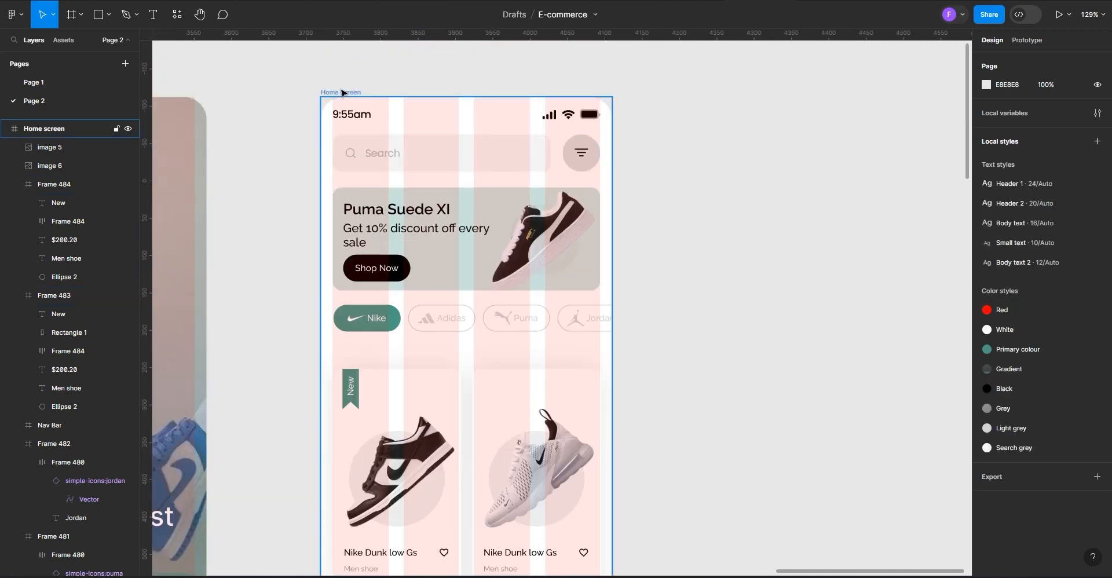
{"action": "left_click", "coordinate": [1077, 239]}
{"action": "scroll", "coordinate": [640, 331], "scroll_direction": "down", "scroll_amount": 7}
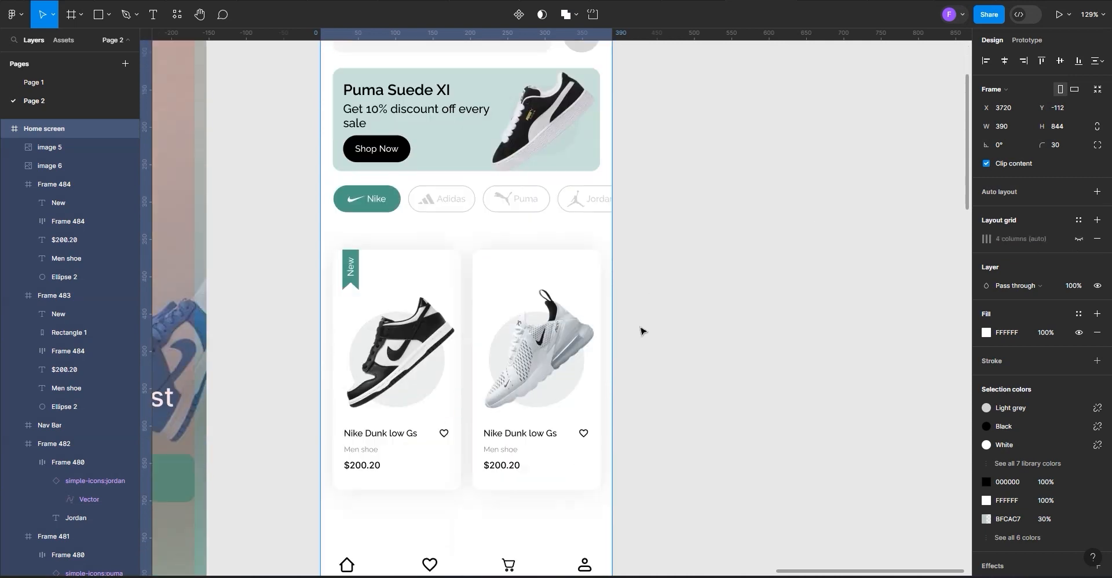
{"action": "scroll", "coordinate": [640, 330], "scroll_direction": "down", "scroll_amount": 5}
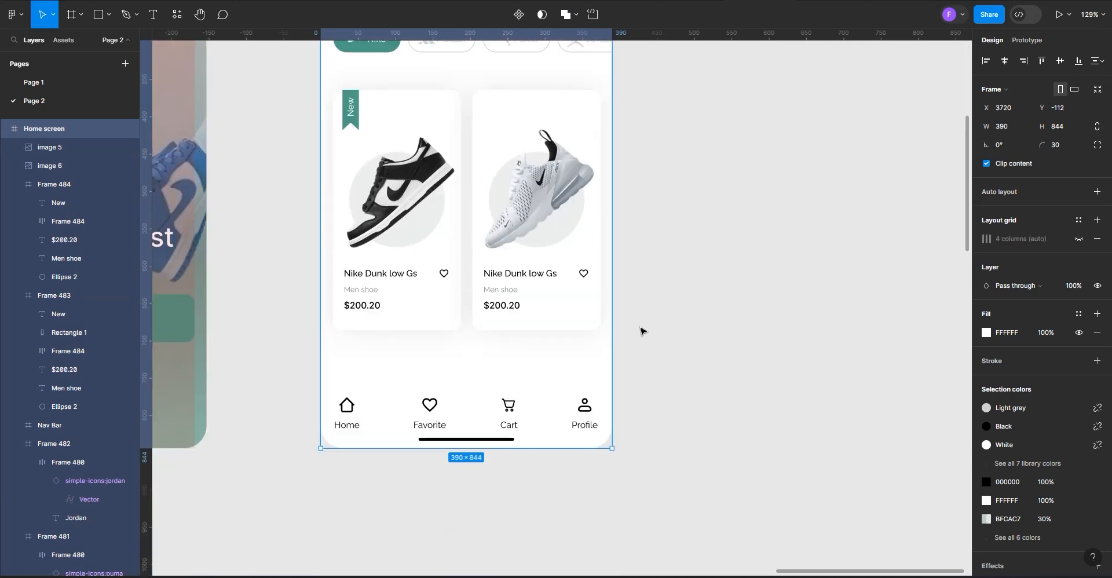
{"action": "scroll", "coordinate": [736, 353], "scroll_direction": "down", "scroll_amount": 10}
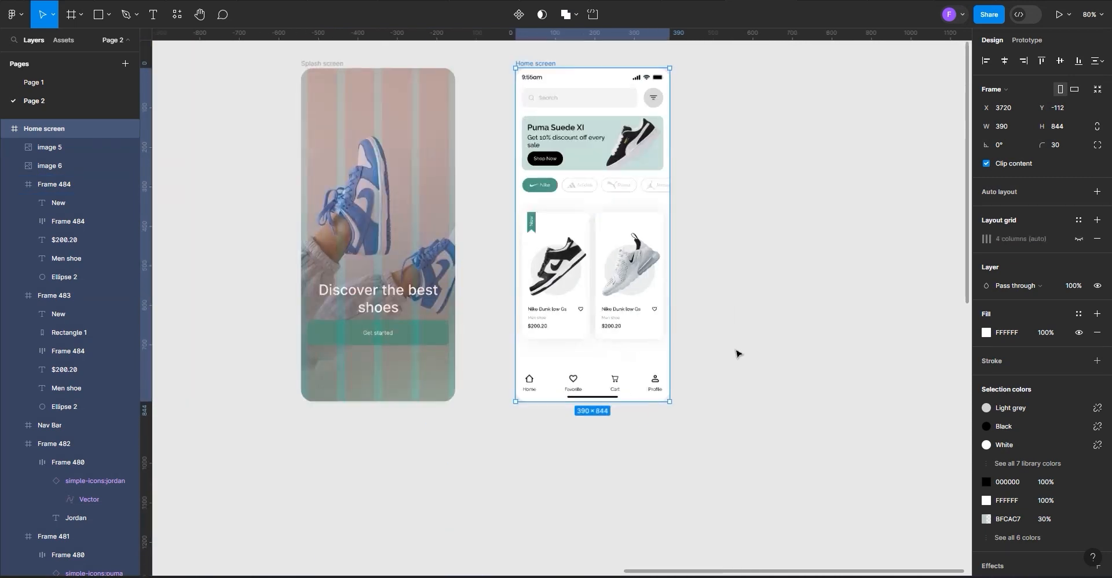
Look up the white shoe's name in the Shoe frame and change the second card's title to "Nike Airmax 270"
{"action": "scroll", "coordinate": [373, 366], "scroll_direction": "up", "scroll_amount": 12}
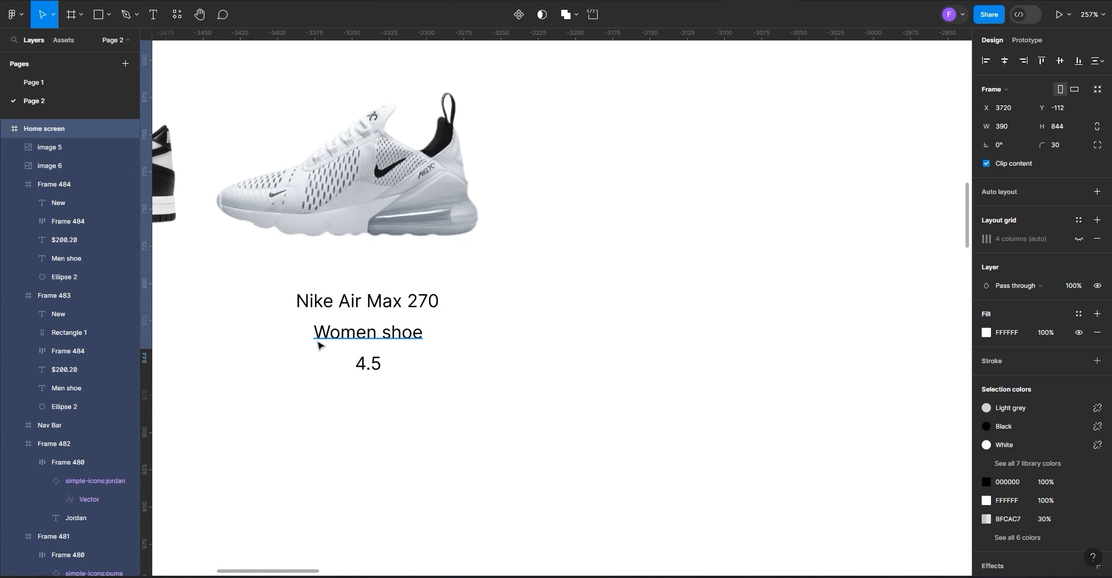
{"action": "scroll", "coordinate": [318, 346], "scroll_direction": "down", "scroll_amount": 20}
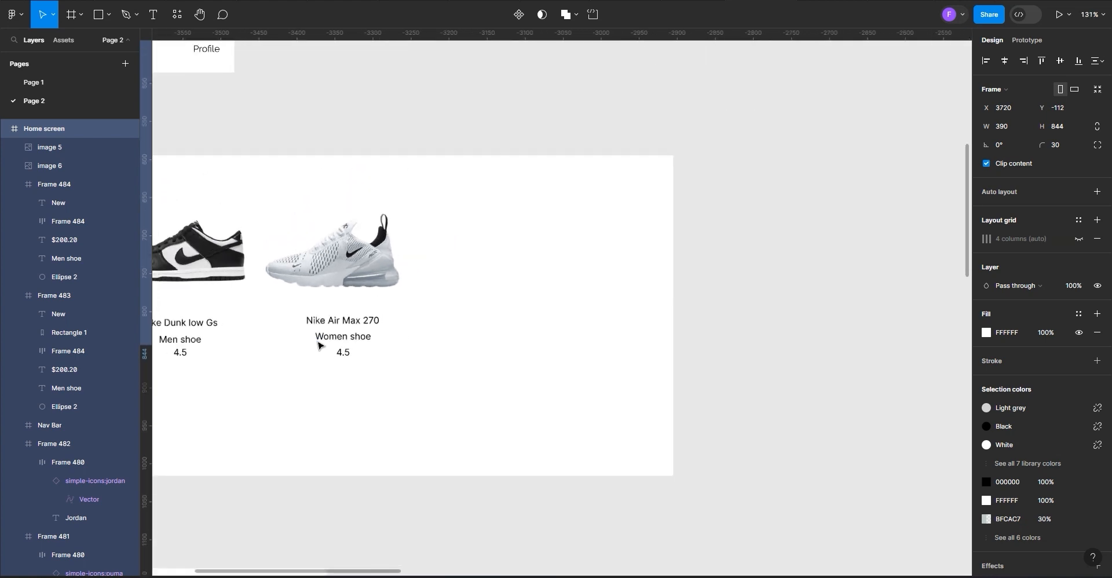
{"action": "scroll", "coordinate": [630, 312], "scroll_direction": "up", "scroll_amount": 20}
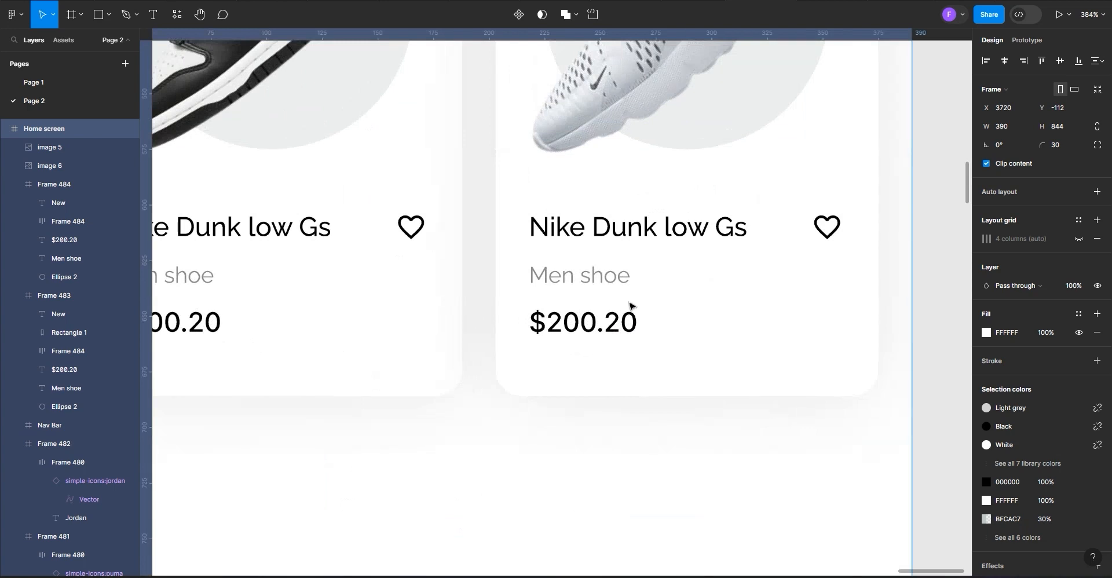
{"action": "left_click", "coordinate": [733, 235]}
{"action": "double_click", "coordinate": [733, 231]}
{"action": "left_click", "coordinate": [744, 227]}
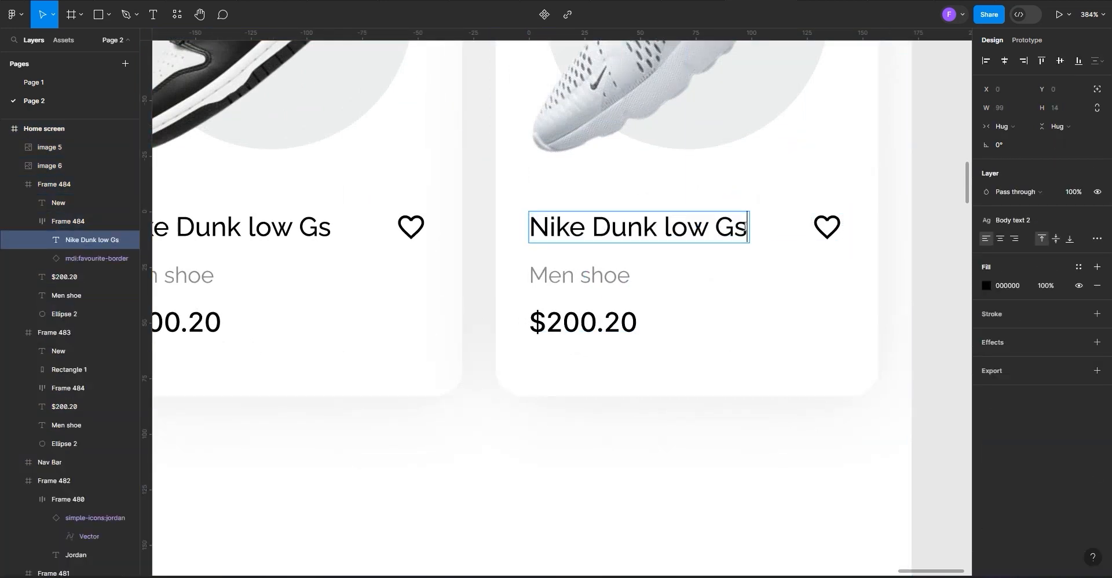
{"action": "key", "text": "BackSpace"}
{"action": "key", "text": "BackSpace"}
{"action": "key", "text": "BackSpace"}
{"action": "key", "text": "BackSpace"}
{"action": "key", "text": "BackSpace"}
{"action": "key", "text": "BackSpace"}
{"action": "key", "text": "BackSpace"}
{"action": "key", "text": "BackSpace"}
{"action": "key", "text": "BackSpace"}
{"action": "key", "text": "BackSpace"}
{"action": "key", "text": "BackSpace"}
{"action": "key", "text": "BackSpace"}
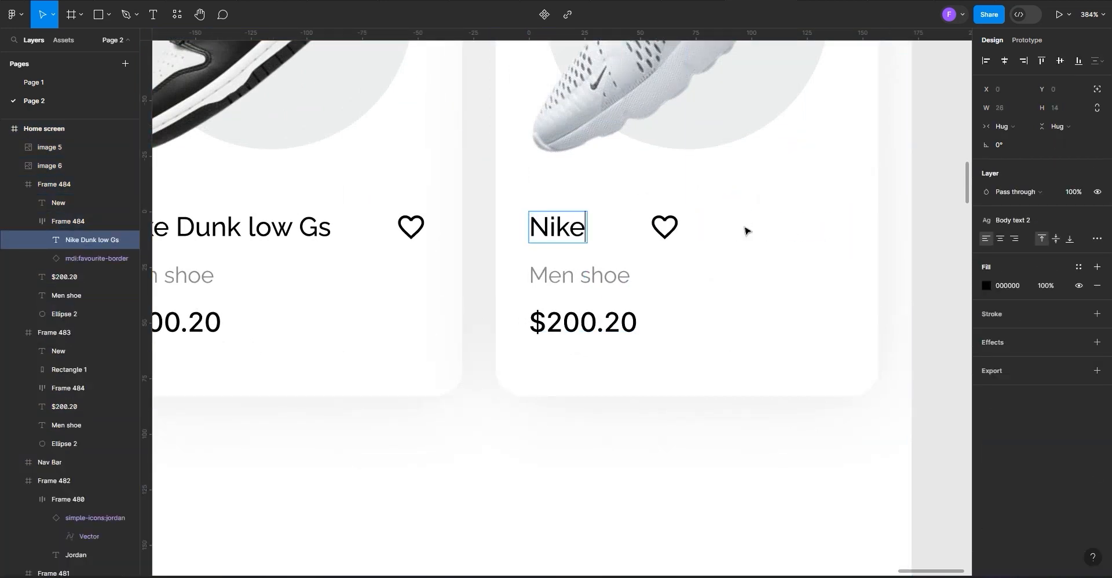
{"action": "type", "text": "Airmax 270"}
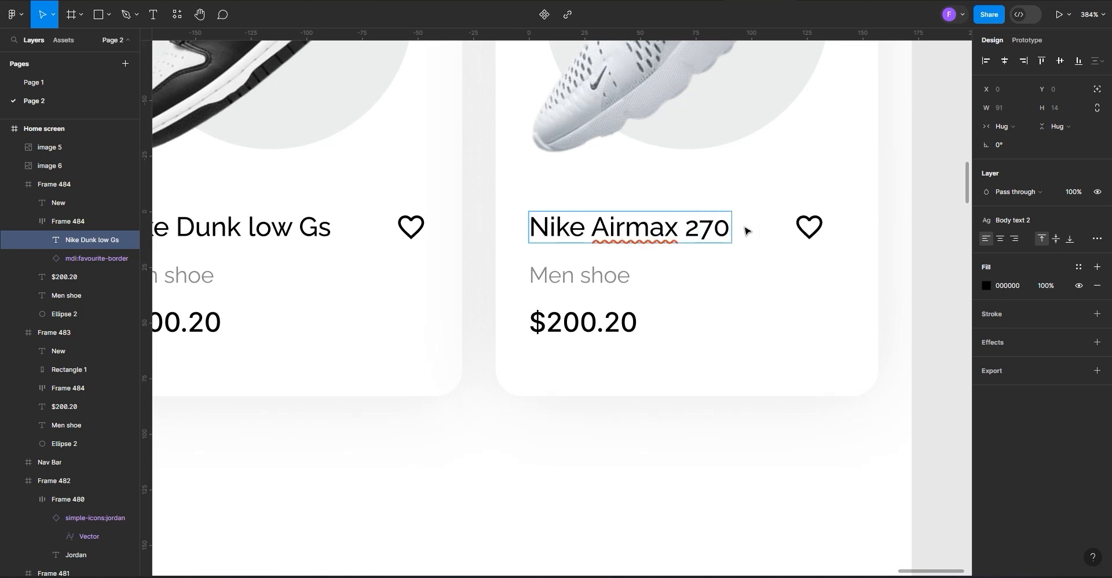
{"action": "key", "text": "Escape"}
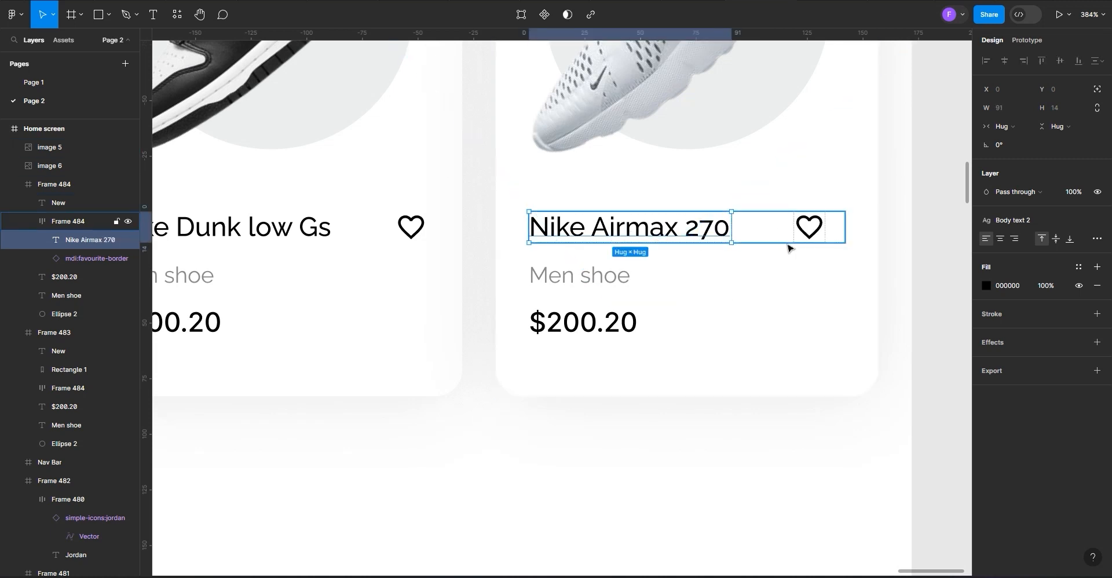
Widen the auto layout spacing between the "Nike Airmax 270" title and its heart icon
{"action": "left_click", "coordinate": [769, 230]}
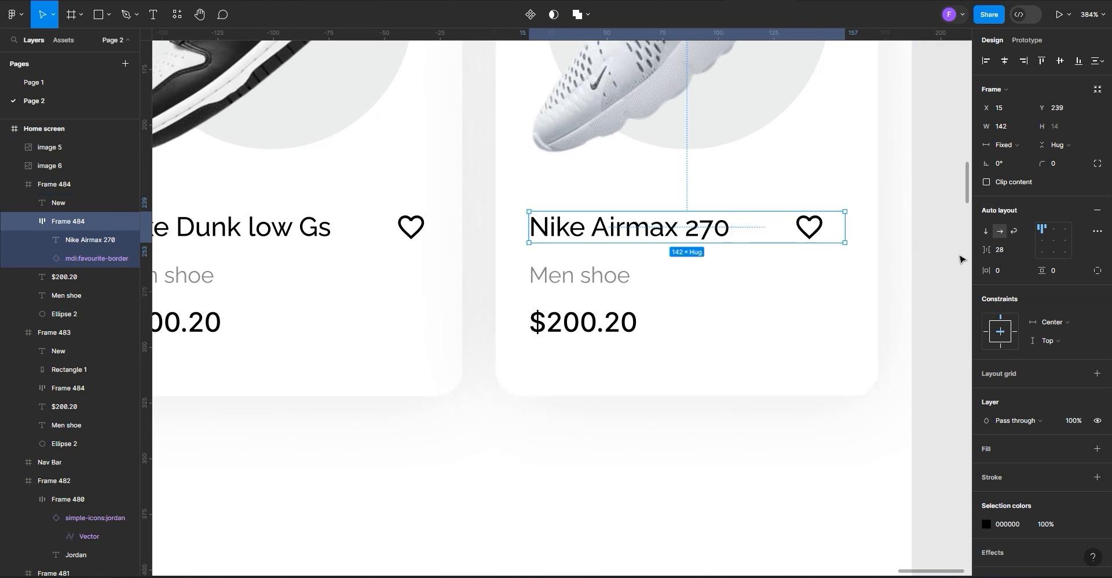
{"action": "mouse_move", "coordinate": [984, 249]}
{"action": "left_mouse_down"}
{"action": "mouse_move", "coordinate": [1004, 248]}
{"action": "mouse_move", "coordinate": [977, 250]}
{"action": "left_mouse_up"}
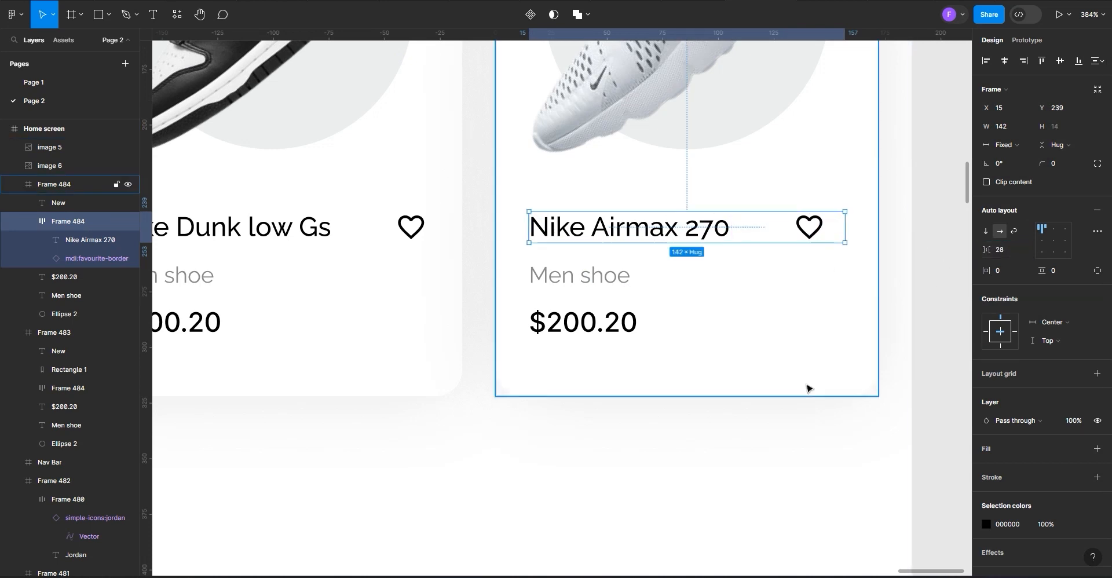
{"action": "left_click", "coordinate": [787, 339]}
{"action": "left_click", "coordinate": [711, 232]}
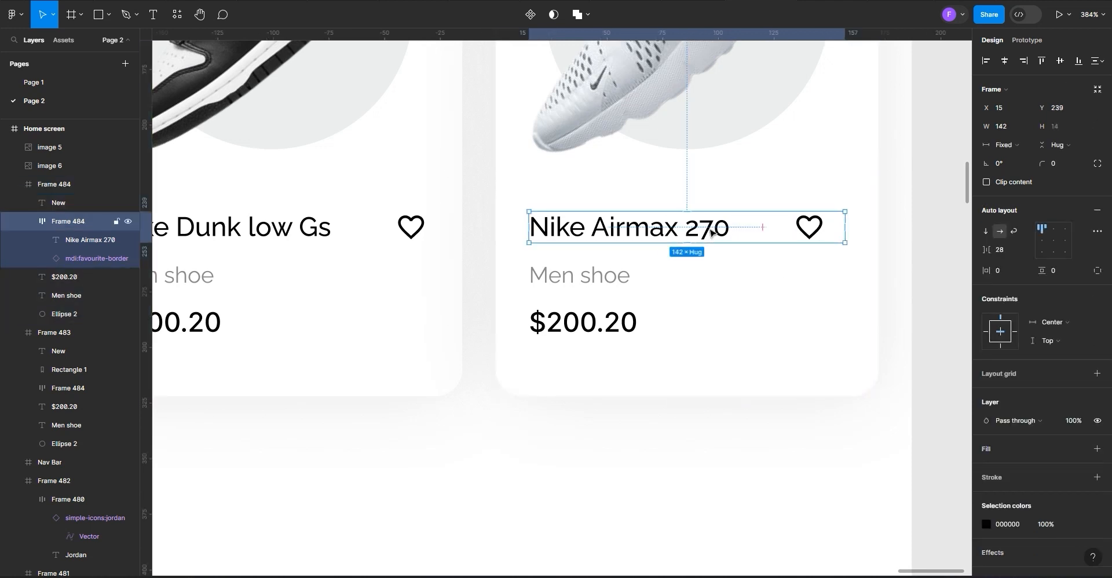
{"action": "left_click_drag", "start_coordinate": [986, 250], "coordinate": [1000, 248]}
{"action": "left_click", "coordinate": [637, 315]}
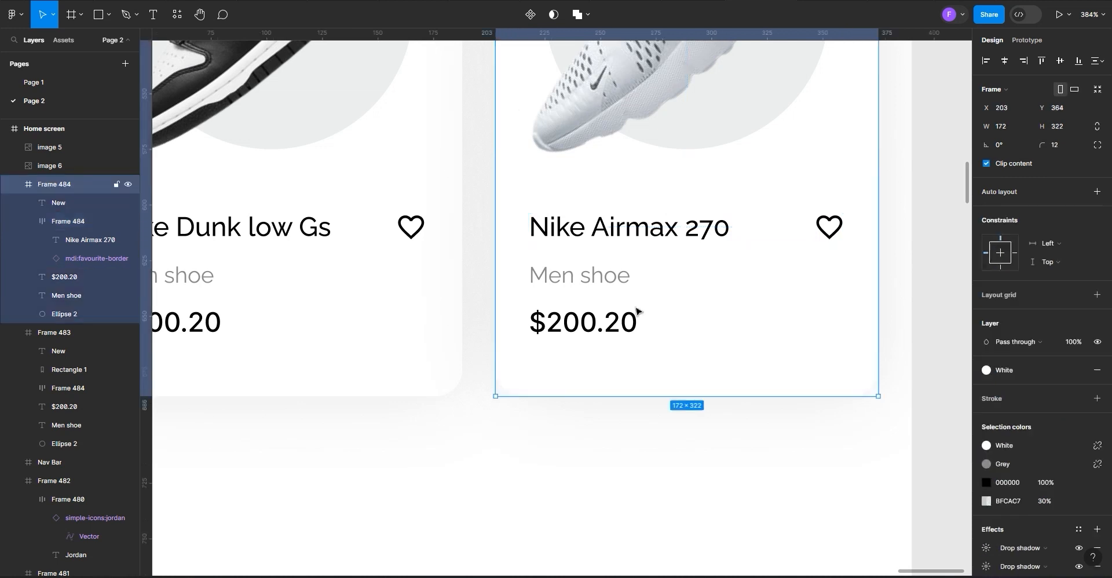
Change the "Men shoe" subtitle on the Nike Airmax 270 card to "Women shoe"
{"action": "left_click", "coordinate": [538, 282]}
{"action": "double_click", "coordinate": [548, 275]}
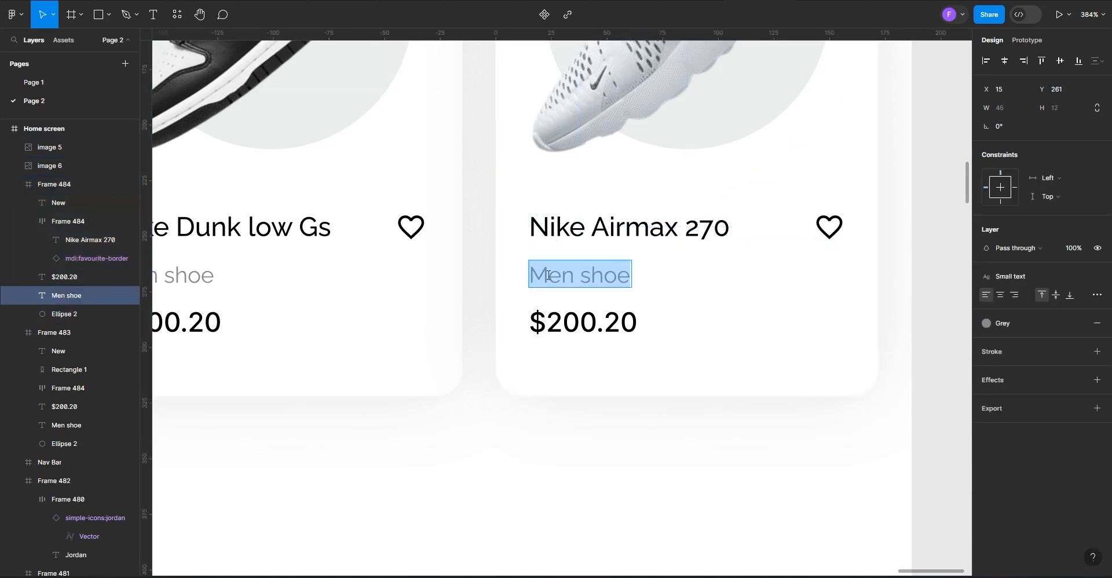
{"action": "left_click", "coordinate": [547, 276]}
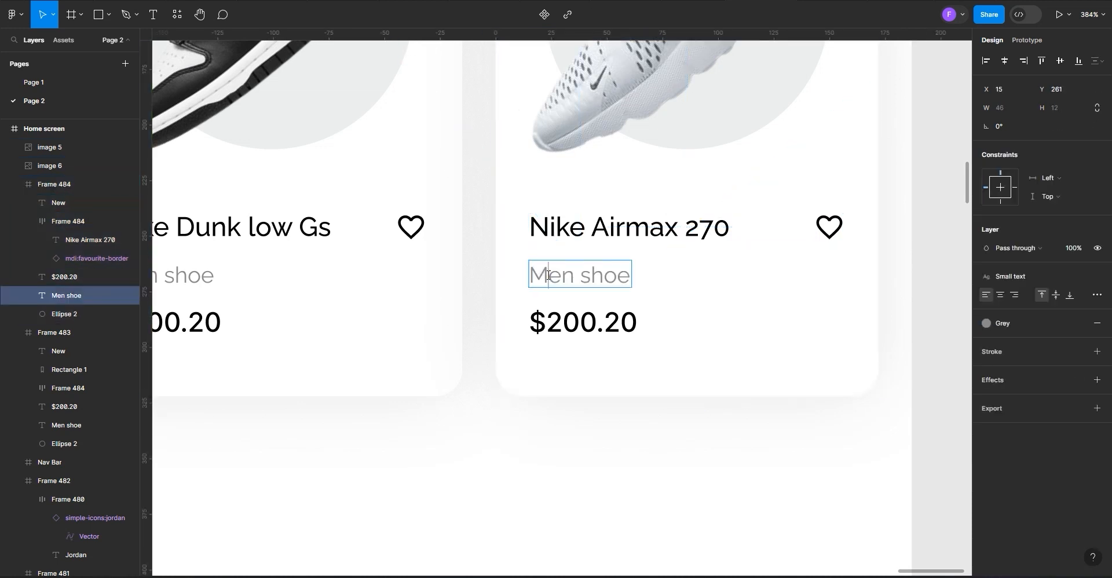
{"action": "key", "text": "BackSpace"}
{"action": "type", "text": "Wo"}
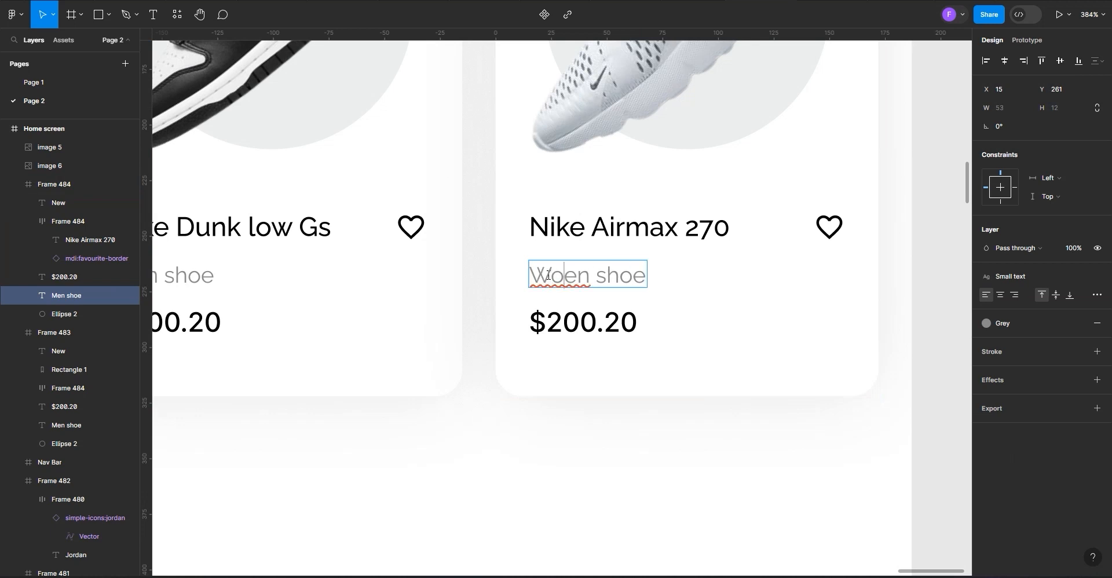
{"action": "type", "text": "m"}
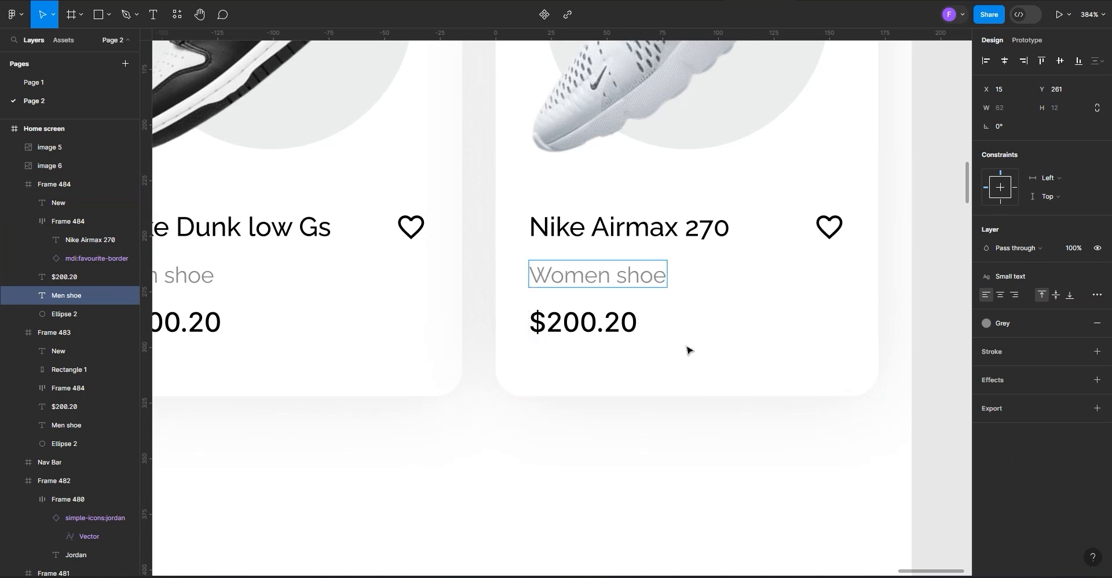
{"action": "key", "text": "Escape"}
{"action": "scroll", "coordinate": [645, 339], "scroll_direction": "down", "scroll_amount": 2}
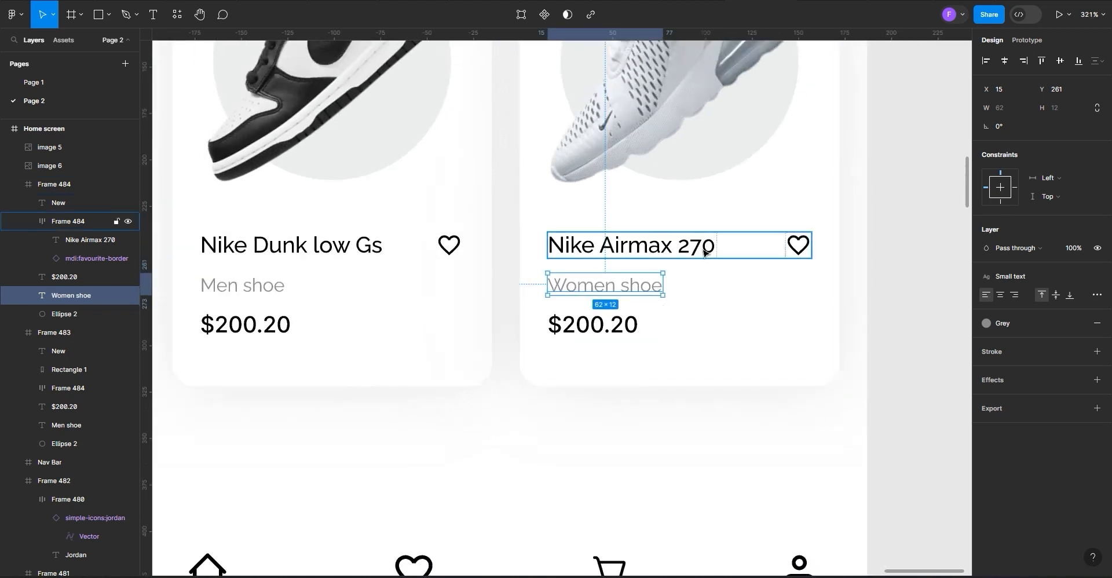
{"action": "left_click", "coordinate": [702, 245]}
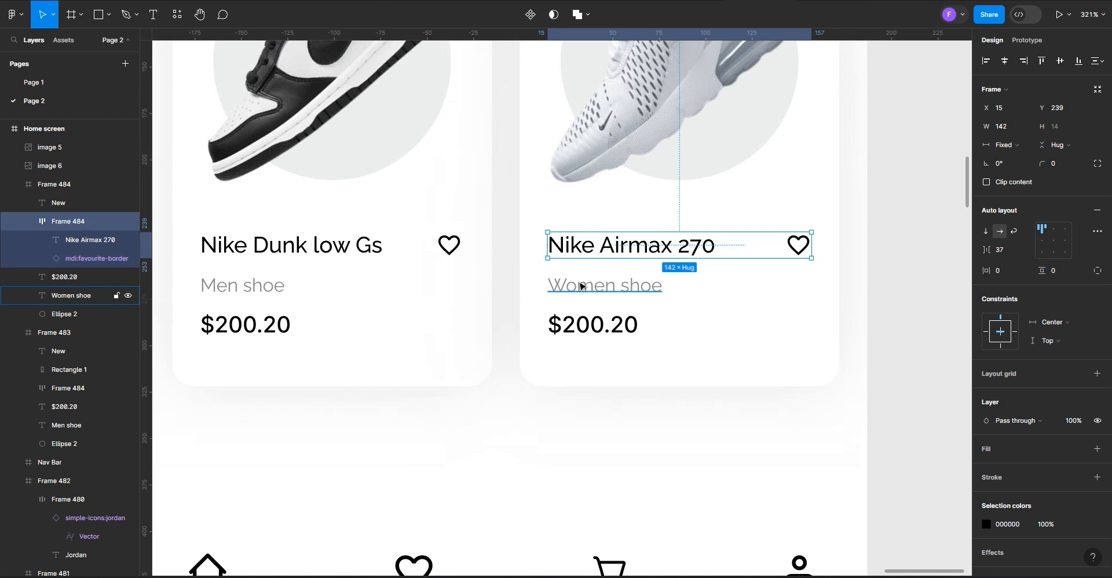
{"action": "left_click", "coordinate": [578, 325]}
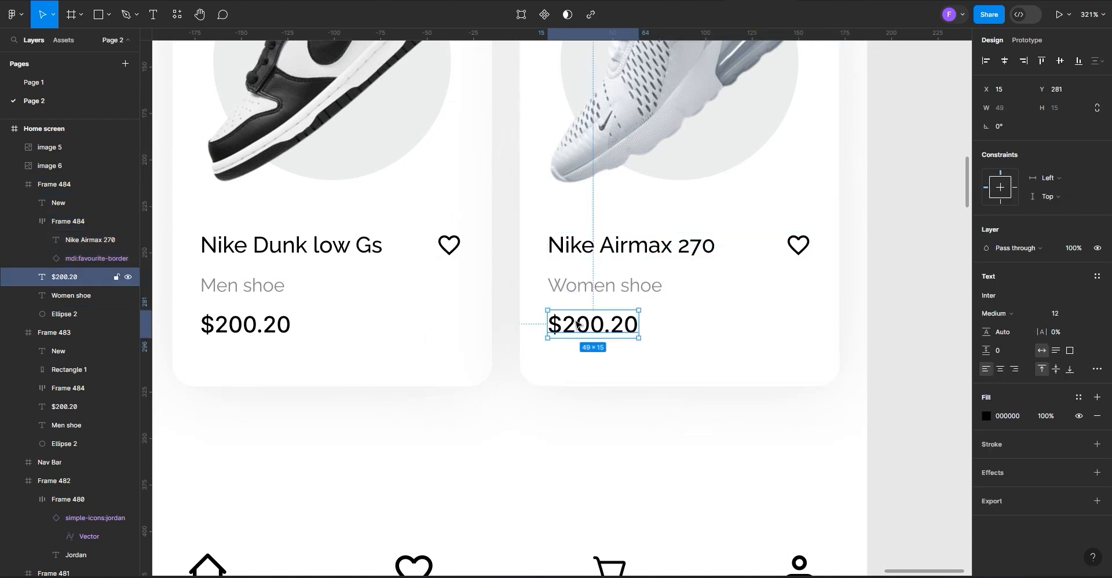
{"action": "left_click", "coordinate": [458, 398]}
Combine the Nike, Adidas, Puma and Jordan brand chips into one horizontal auto layout row
{"action": "scroll", "coordinate": [493, 397], "scroll_direction": "down", "scroll_amount": 6}
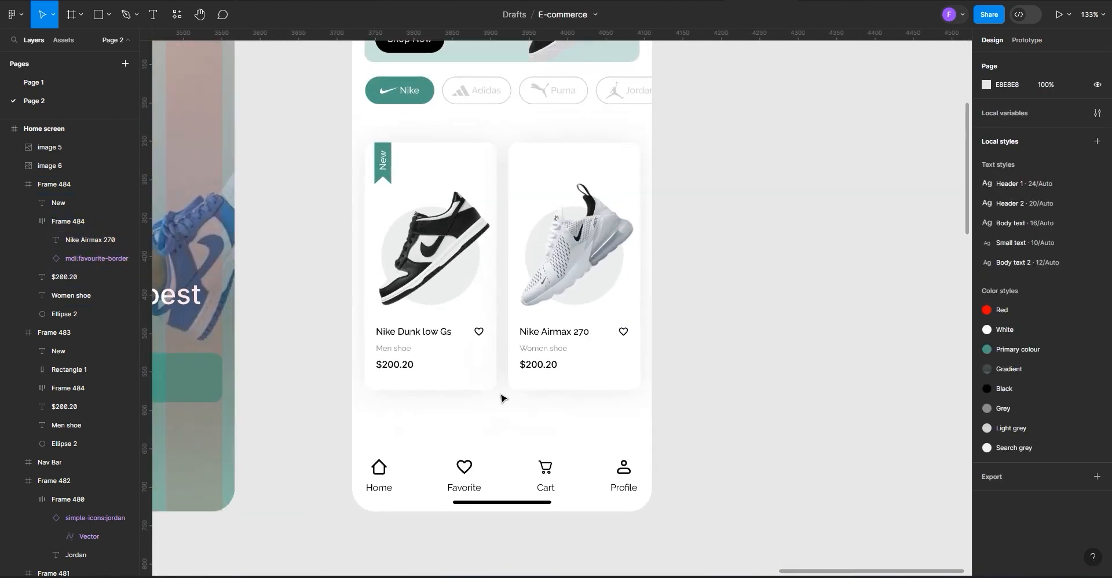
{"action": "scroll", "coordinate": [502, 398], "scroll_direction": "up", "scroll_amount": 4}
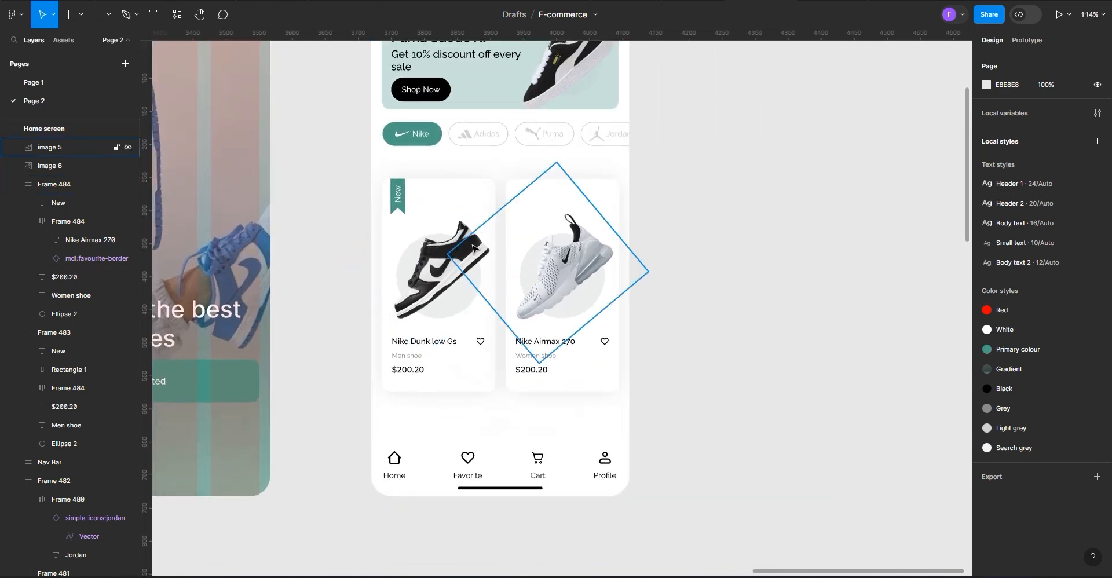
{"action": "left_click", "coordinate": [440, 138]}
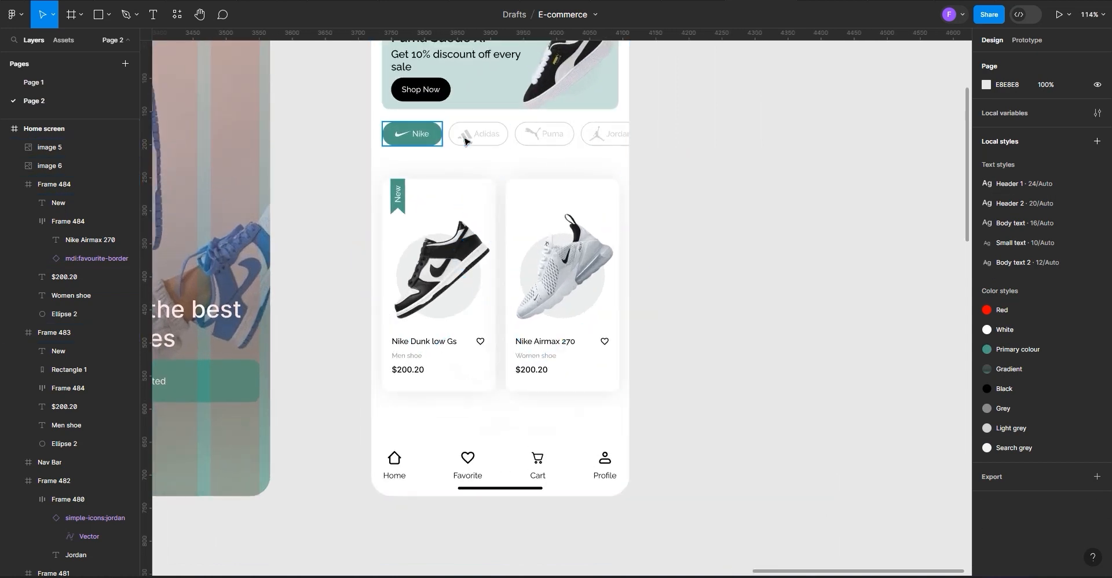
{"action": "left_click", "coordinate": [504, 139], "text": "shift"}
{"action": "left_click", "coordinate": [551, 141], "text": "shift"}
{"action": "left_click", "coordinate": [608, 144], "text": "shift"}
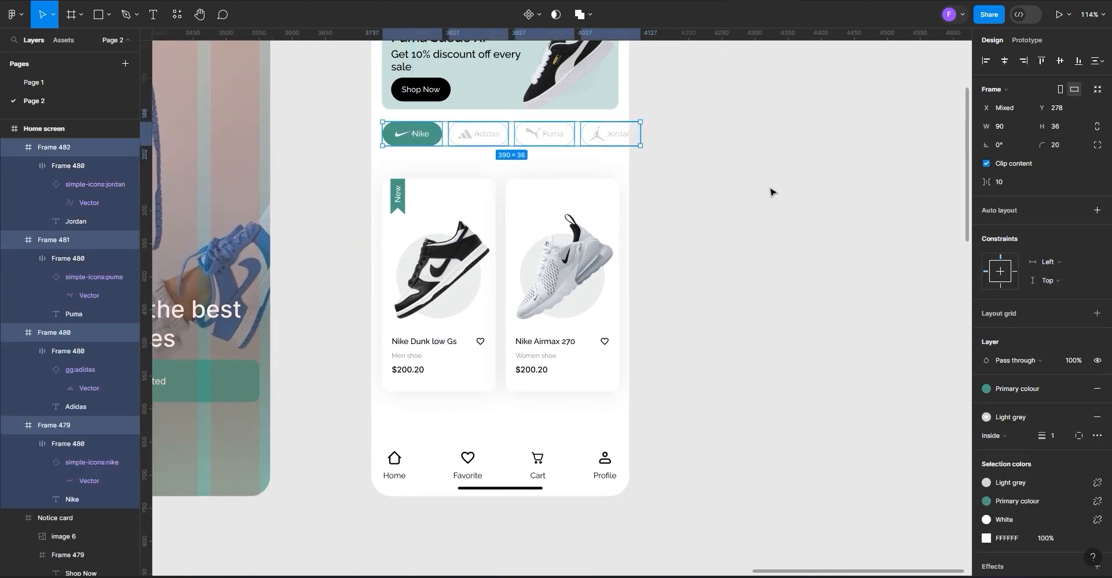
{"action": "left_click", "coordinate": [1096, 210]}
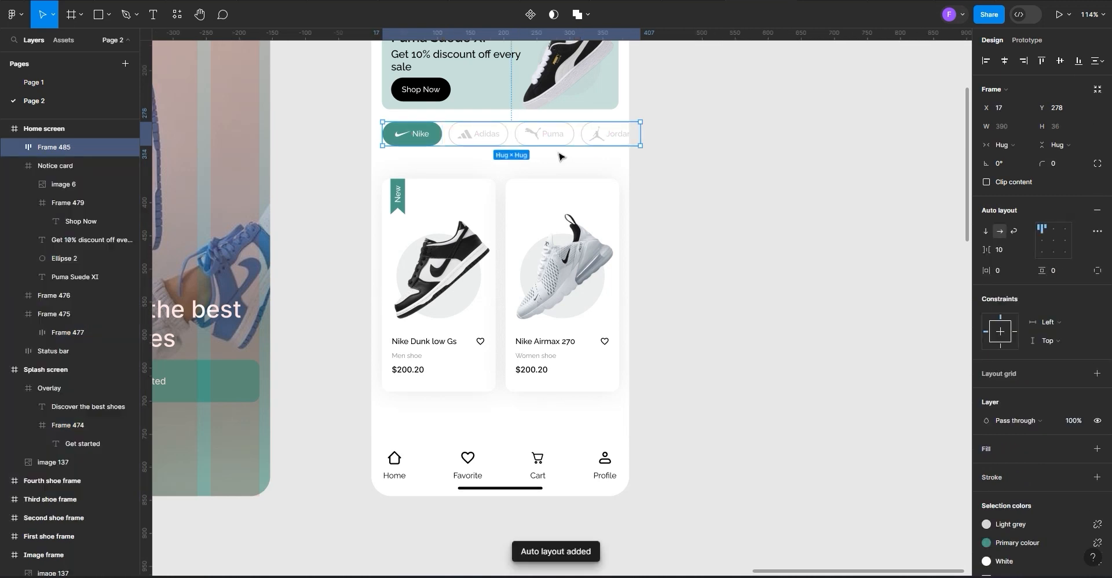
Nudge the row of brand chips down to Y 290, between the banner and the product cards
{"action": "key", "text": "Down"}
{"action": "key", "text": "Down"}
{"action": "key", "text": "Down"}
{"action": "key", "text": "Down"}
{"action": "key", "text": "Down"}
{"action": "key", "text": "Down"}
{"action": "key", "text": "Down"}
{"action": "key", "text": "Down"}
{"action": "key", "text": "Down"}
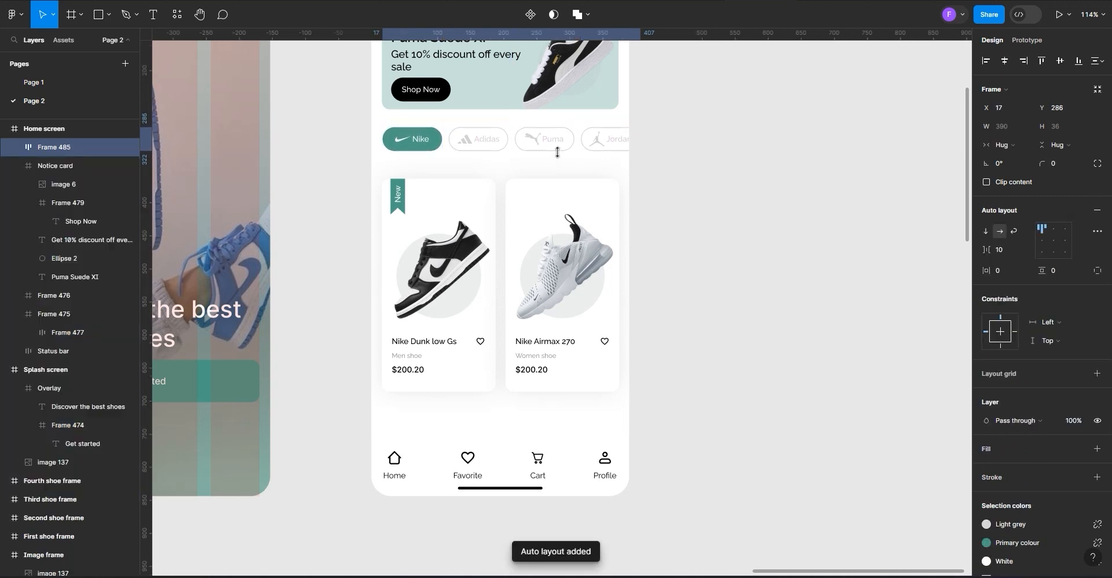
{"action": "key", "text": "Down"}
{"action": "key", "text": "Down"}
Nudge the Puma Suede XI notice card down to Y 123 below the search bar
{"action": "scroll", "coordinate": [557, 151], "scroll_direction": "up", "scroll_amount": 3}
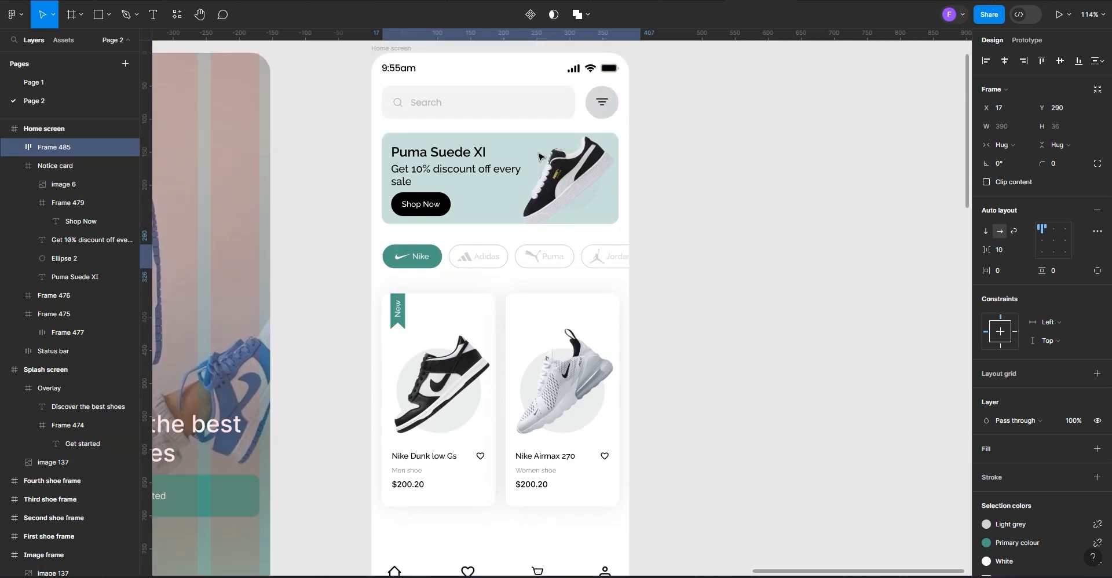
{"action": "left_click", "coordinate": [511, 163]}
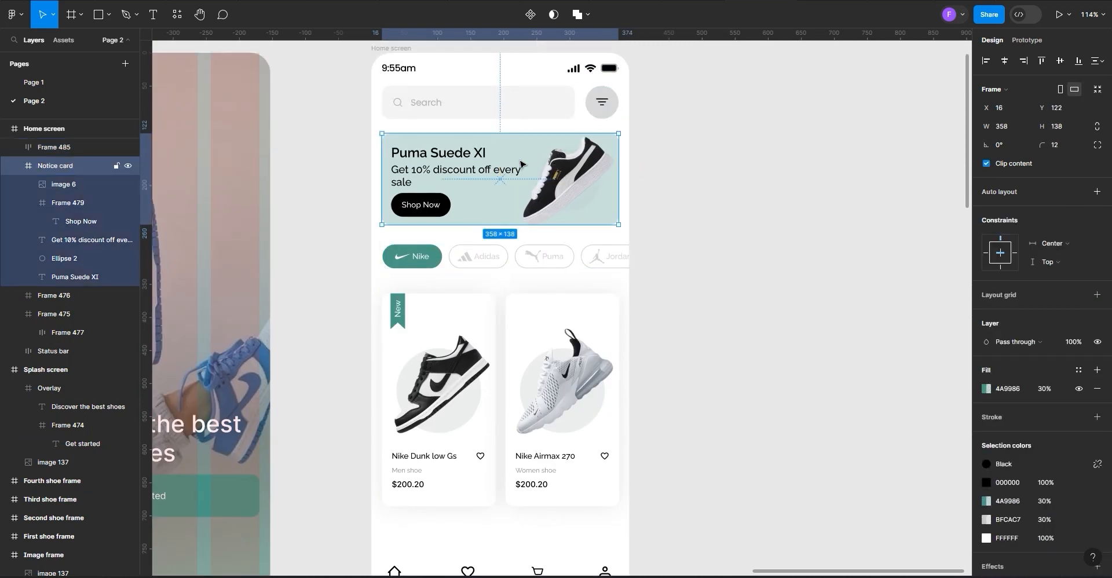
{"action": "key", "text": "Down"}
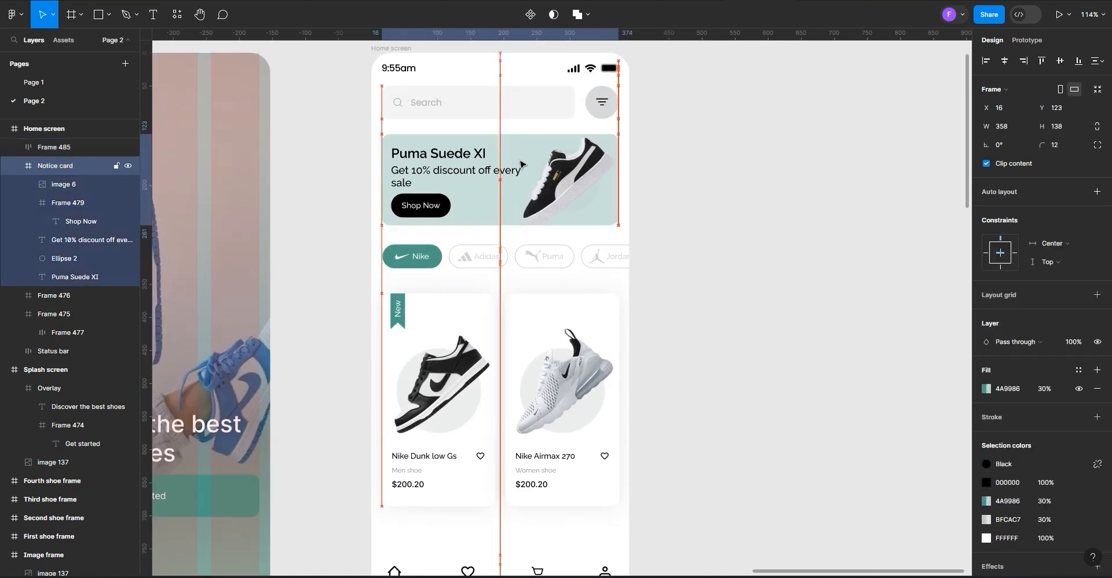
Duplicate the Home screen frame and place the copy beside the original at X 4083, Y -112
{"action": "scroll", "coordinate": [367, 195], "scroll_direction": "down", "scroll_amount": 3}
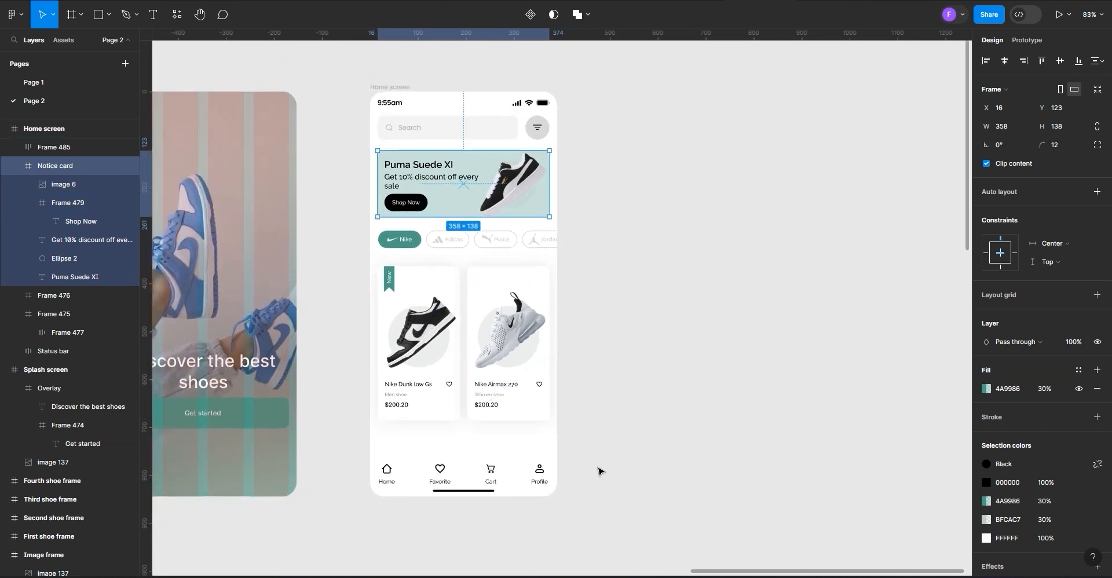
{"action": "scroll", "coordinate": [603, 478], "scroll_direction": "down", "scroll_amount": 2}
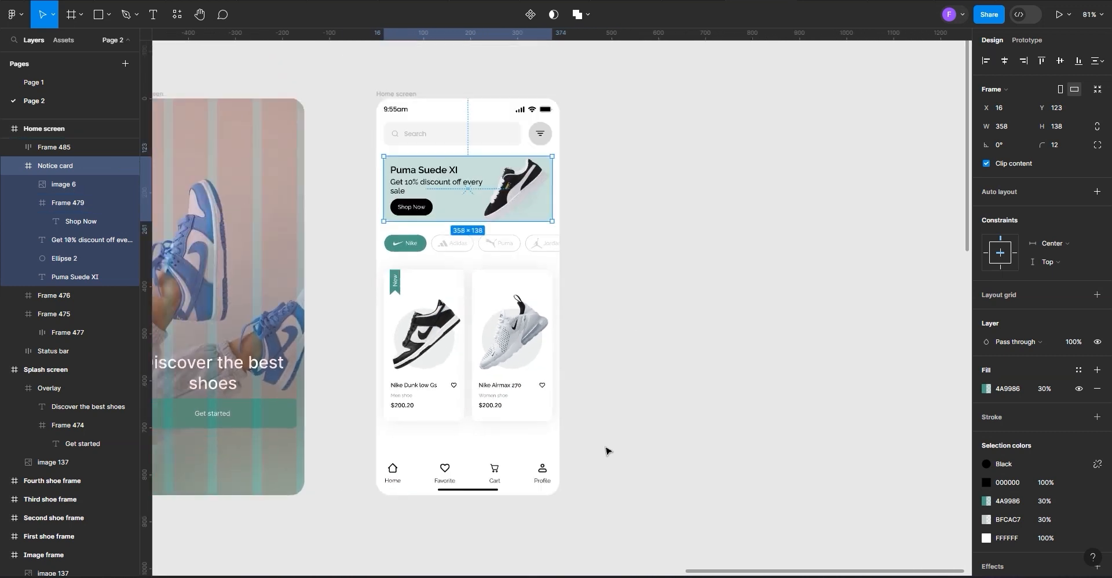
{"action": "scroll", "coordinate": [605, 450], "scroll_direction": "down", "scroll_amount": 3}
{"action": "left_click_drag", "start_coordinate": [456, 186], "coordinate": [589, 185]}
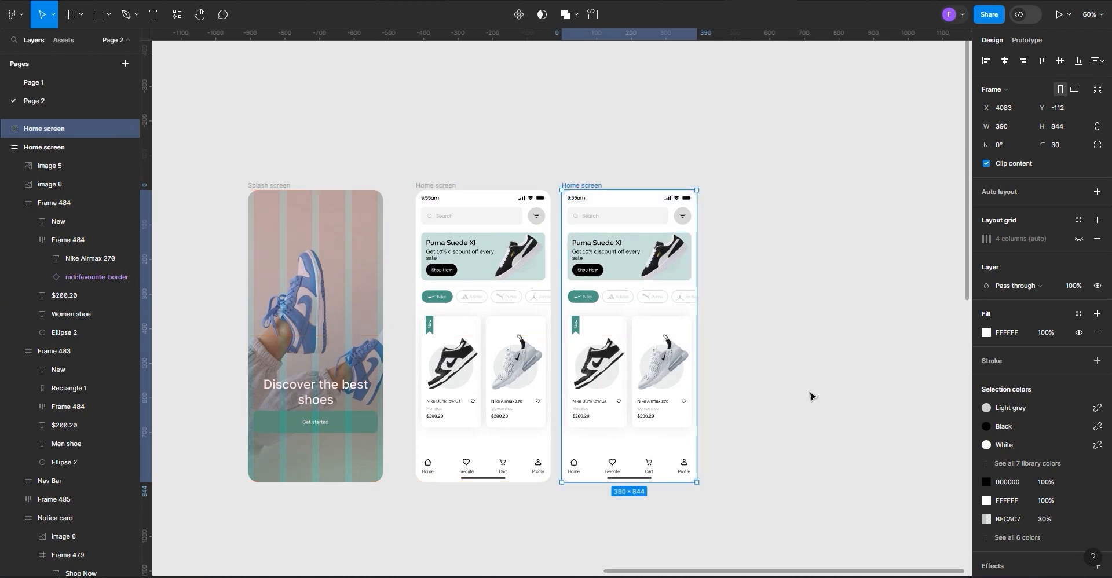
Remove the word "Home" from the duplicated frame's name, leaving "screen"
{"action": "scroll", "coordinate": [809, 396], "scroll_direction": "up", "scroll_amount": 2}
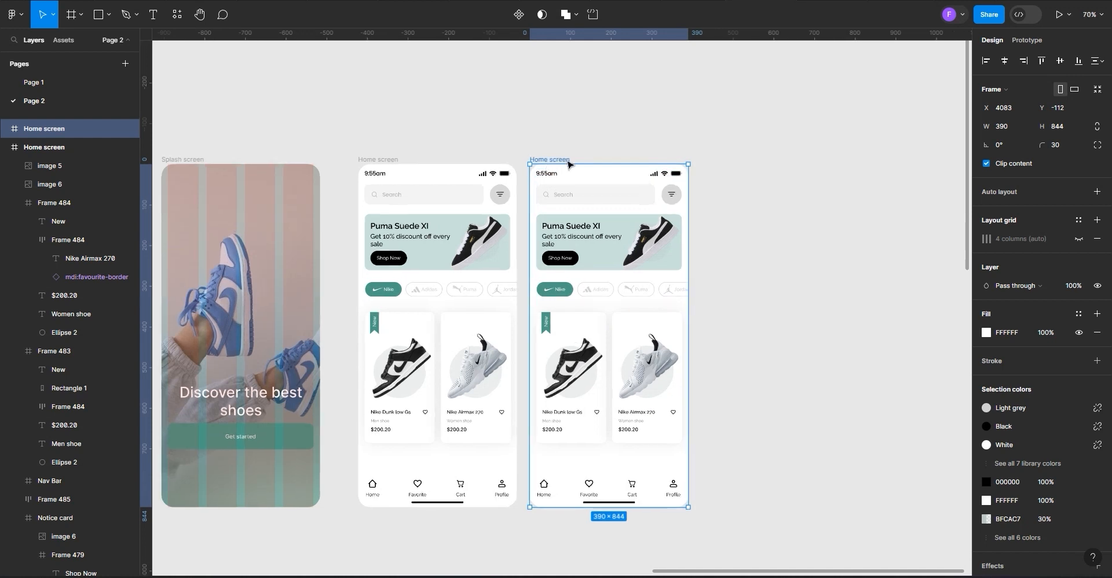
{"action": "scroll", "coordinate": [547, 164], "scroll_direction": "up", "scroll_amount": 5}
{"action": "double_click", "coordinate": [532, 161]}
{"action": "left_click", "coordinate": [533, 161]}
{"action": "key", "text": "BackSpace"}
{"action": "key", "text": "BackSpace"}
{"action": "key", "text": "BackSpace"}
{"action": "key", "text": "BackSpace"}
{"action": "key", "text": "BackSpace"}
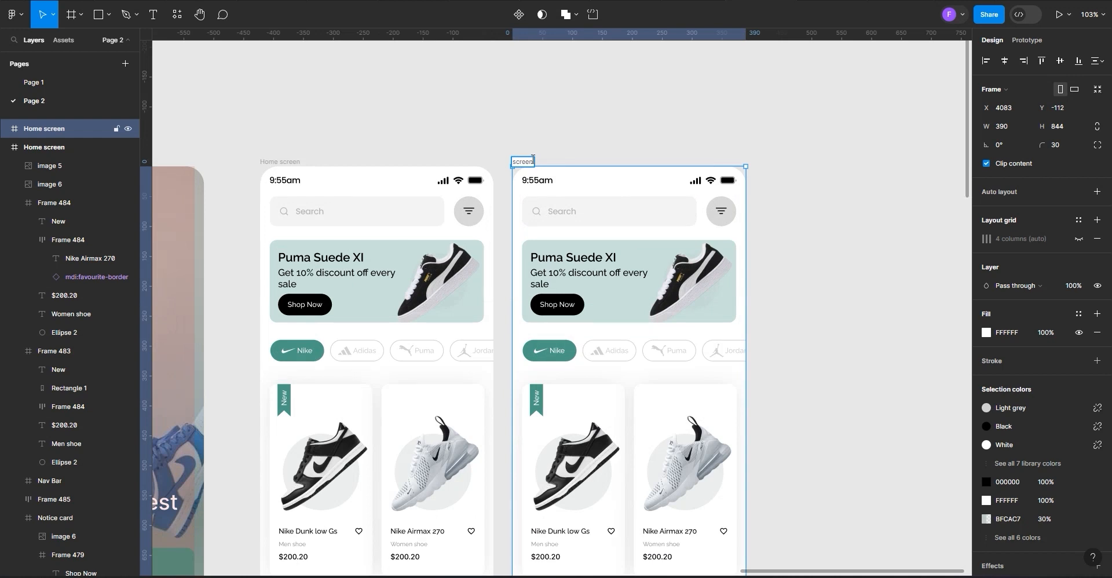
Rename the duplicated Home screen frame as "Discription screen"
{"action": "type", "text": "Discription"}
{"action": "left_click", "coordinate": [593, 142]}
{"action": "scroll", "coordinate": [504, 169], "scroll_direction": "down", "scroll_amount": 3}
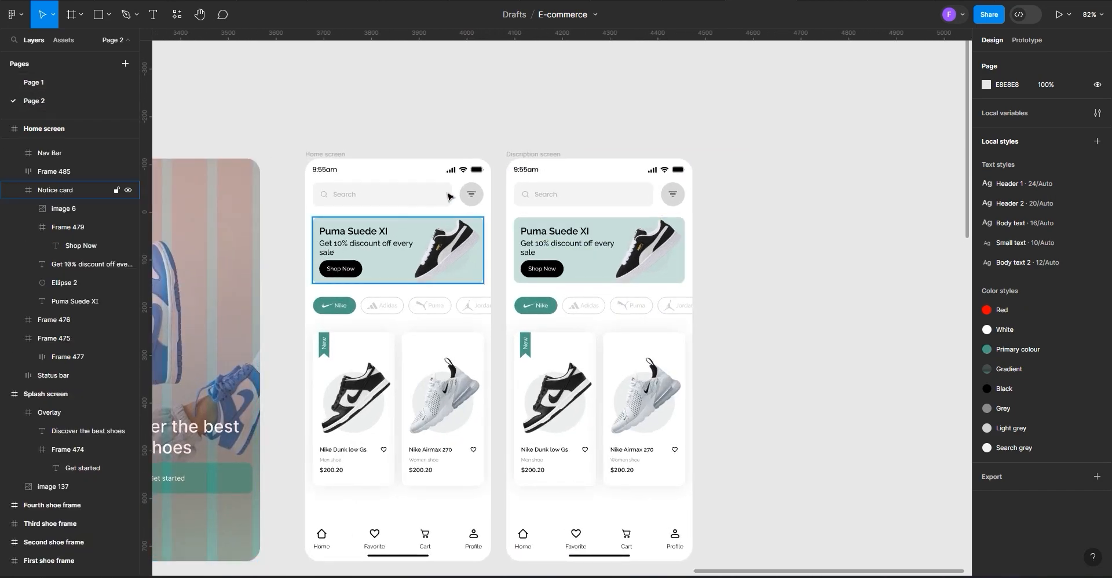
Delete the Puma Suede XI notice card and the row of brand chips from the Discription screen
{"action": "double_click", "coordinate": [590, 264]}
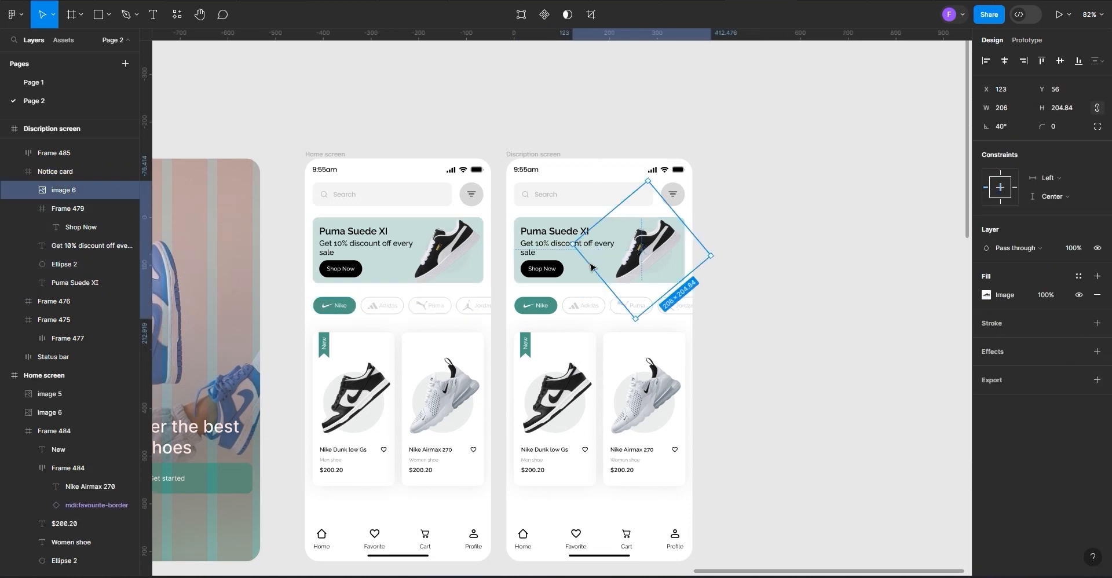
{"action": "left_click", "coordinate": [551, 277]}
{"action": "key", "text": "Escape"}
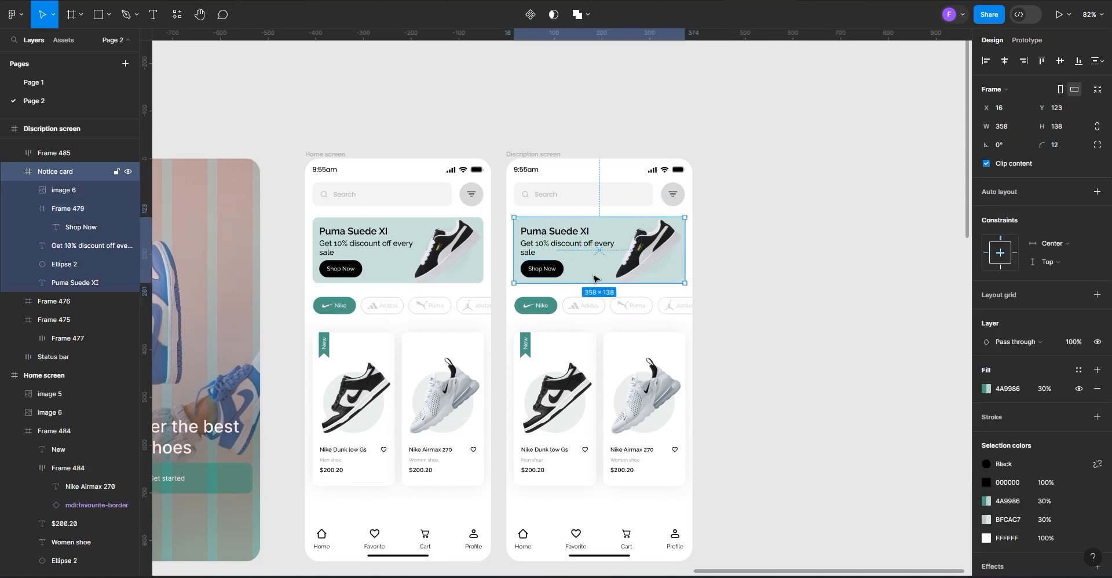
{"action": "key", "text": "Delete"}
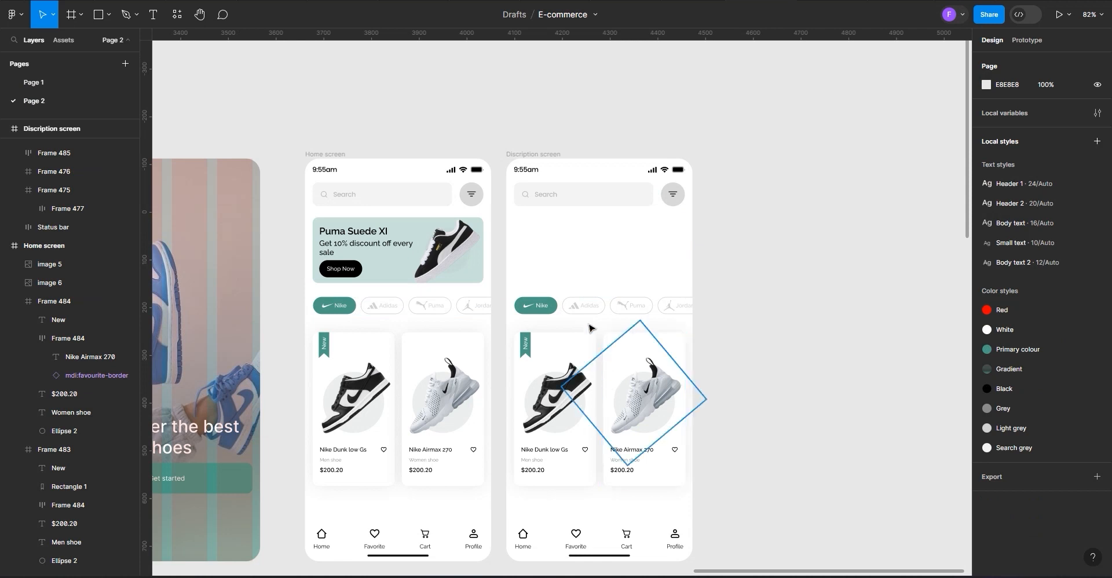
{"action": "left_click", "coordinate": [582, 307]}
{"action": "key", "text": "Delete"}
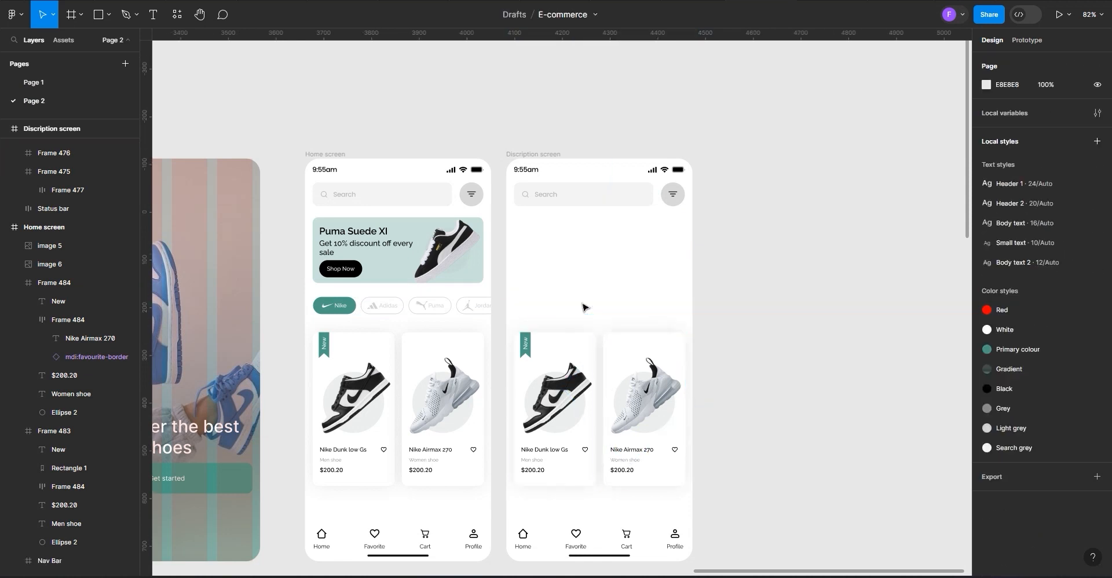
Delete the search field and the round filter button from the Discription screen
{"action": "left_click", "coordinate": [591, 195]}
{"action": "key", "text": "Delete"}
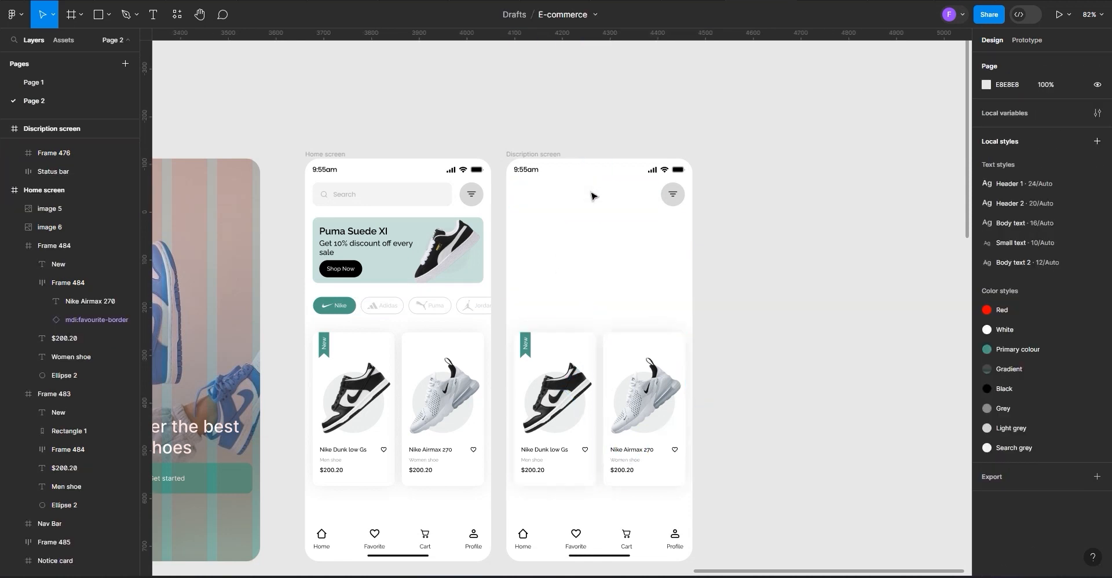
{"action": "left_click", "coordinate": [674, 195]}
{"action": "key", "text": "Delete"}
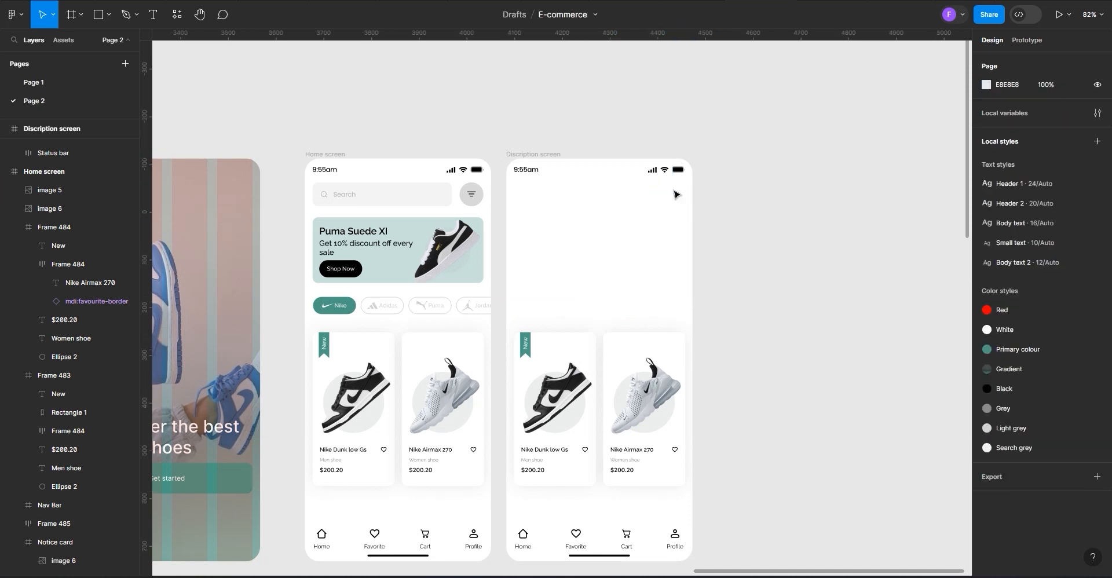
Delete both product cards and their shoe images from the Discription screen, keeping the status bar and navigation bar
{"action": "left_click", "coordinate": [553, 410]}
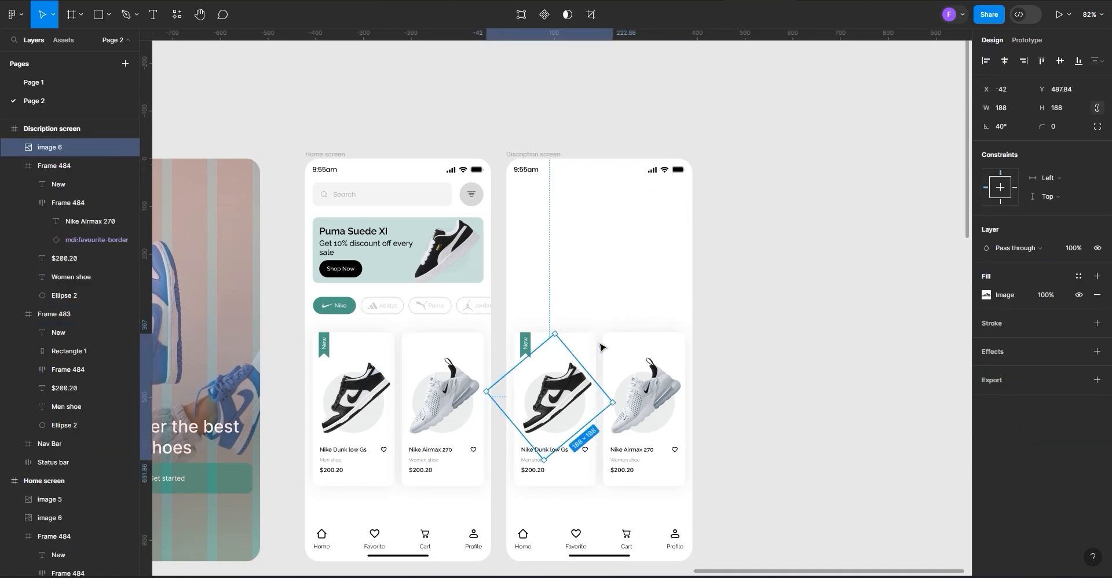
{"action": "left_click", "coordinate": [590, 351]}
{"action": "left_click", "coordinate": [634, 382]}
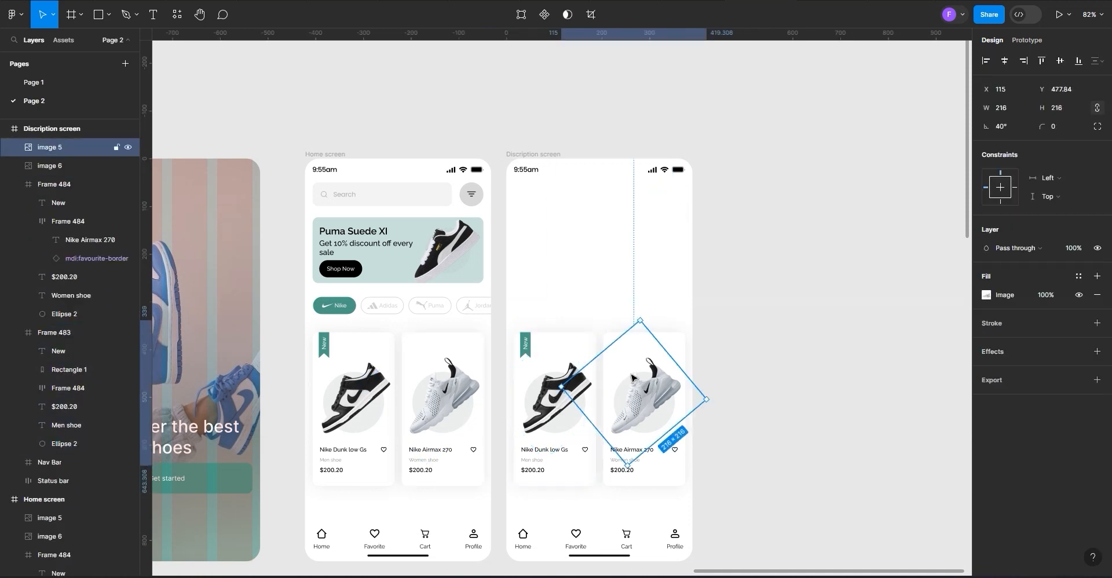
{"action": "left_click", "coordinate": [622, 474]}
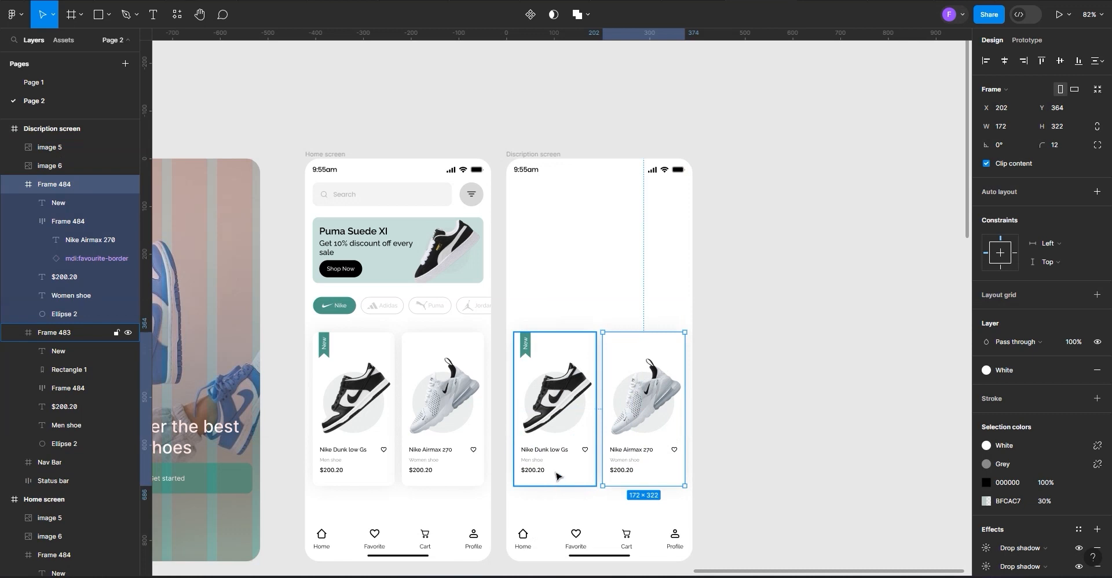
{"action": "key", "text": "Delete"}
{"action": "left_click", "coordinate": [609, 401]}
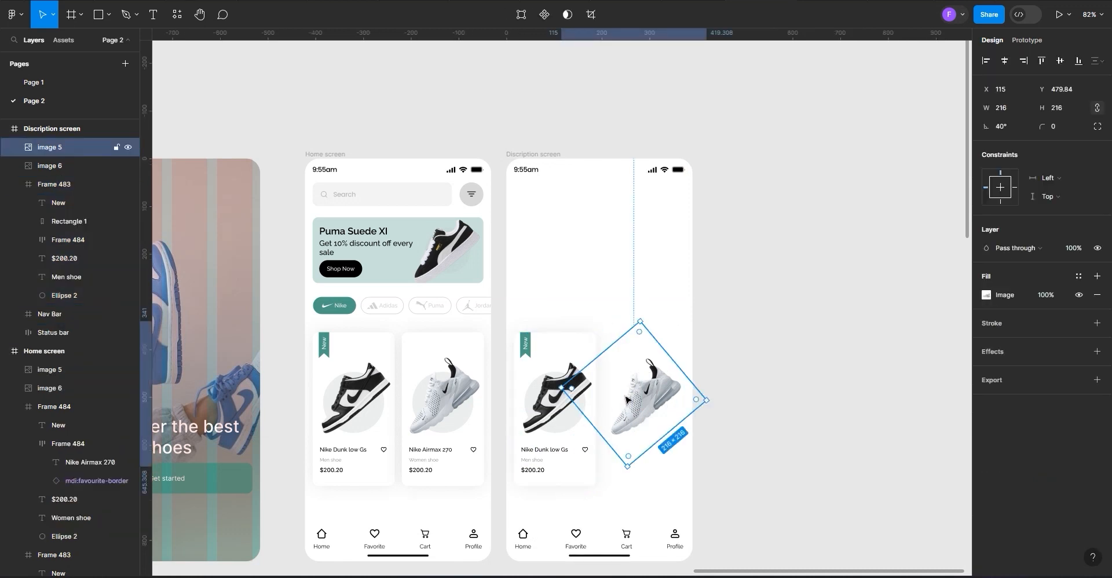
{"action": "key", "text": "Delete"}
{"action": "left_click_drag", "start_coordinate": [529, 314], "coordinate": [648, 493]}
{"action": "key", "text": "Delete"}
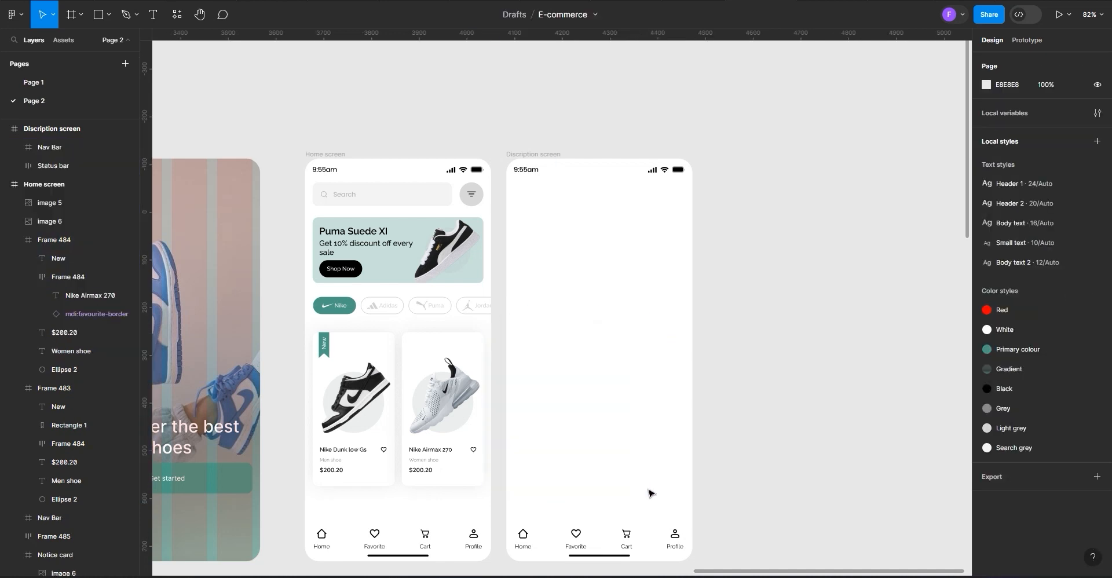
Draw a frame about 344 × 247 in the upper part of the Discription screen, below the status bar
{"action": "scroll", "coordinate": [567, 260], "scroll_direction": "up", "scroll_amount": 2}
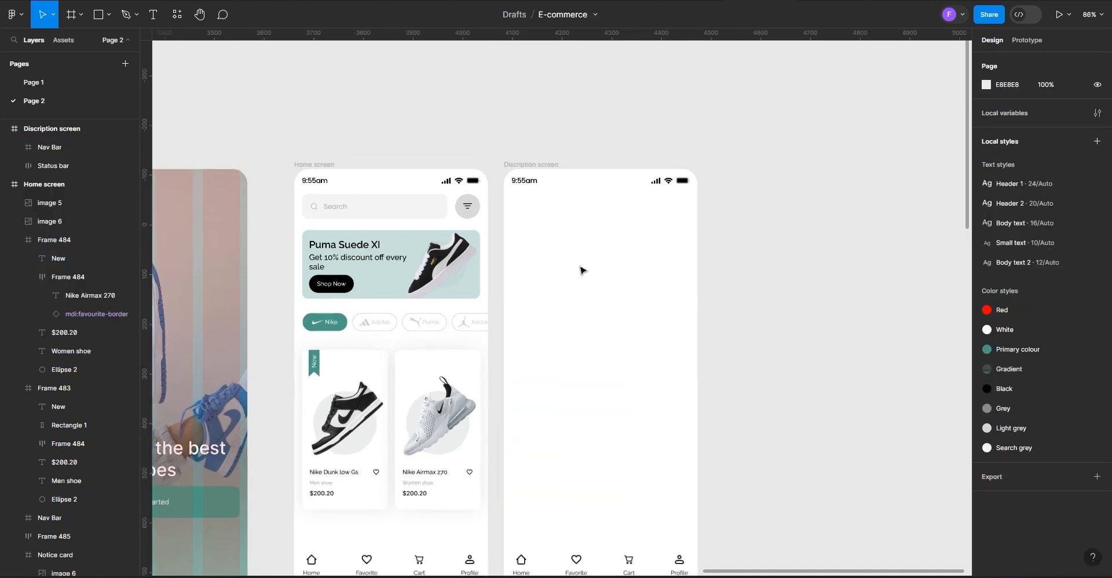
{"action": "left_click", "coordinate": [580, 278]}
{"action": "key", "text": "Escape"}
{"action": "left_click", "coordinate": [99, 14]}
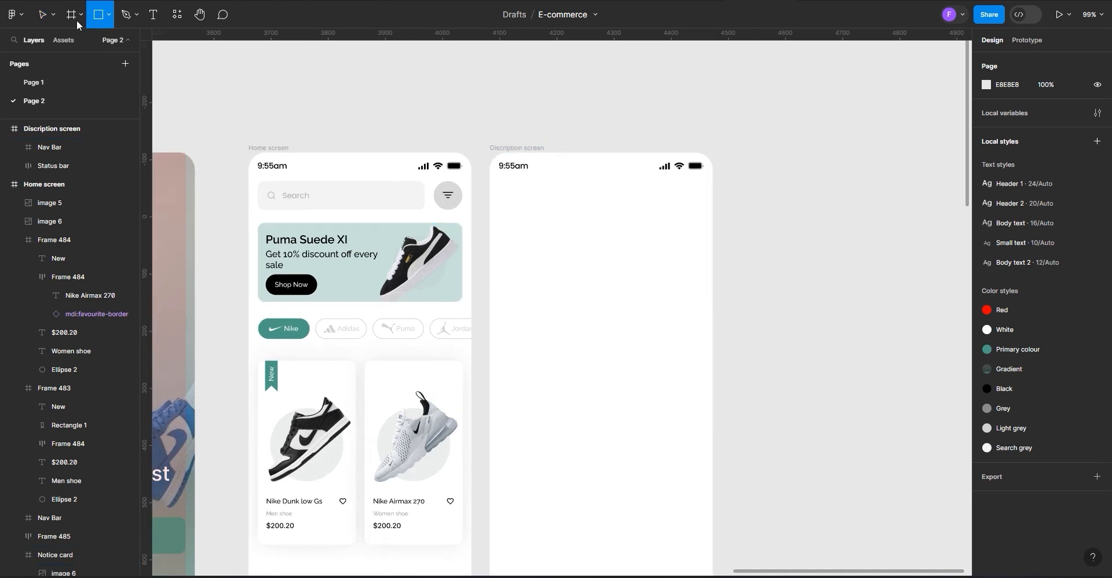
{"action": "left_click", "coordinate": [71, 16]}
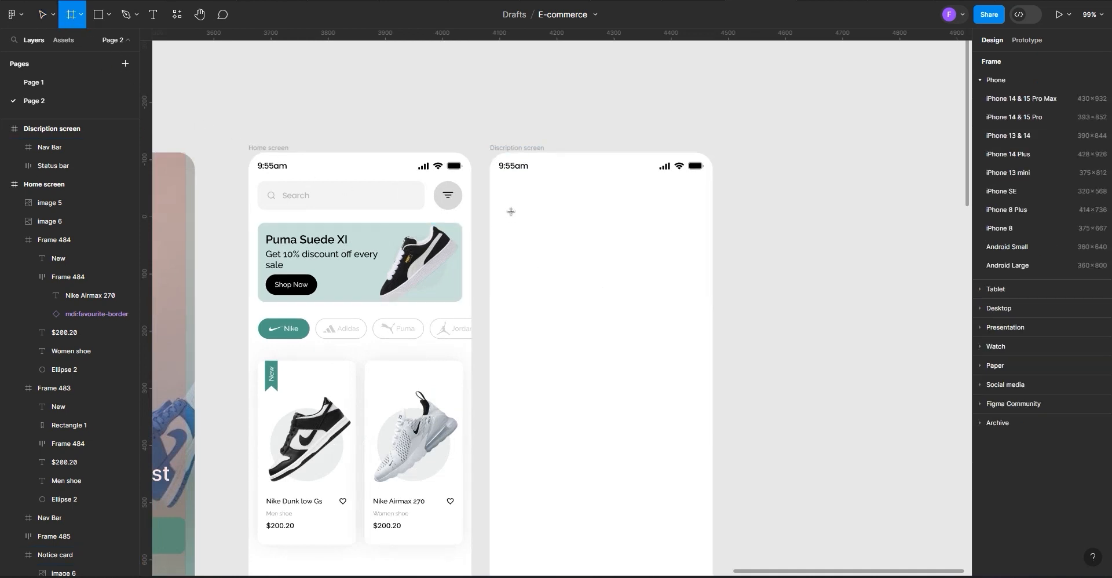
{"action": "mouse_move", "coordinate": [505, 211]}
{"action": "left_mouse_down"}
{"action": "mouse_move", "coordinate": [565, 278]}
{"action": "mouse_move", "coordinate": [670, 315]}
{"action": "mouse_move", "coordinate": [703, 351]}
{"action": "left_mouse_up"}
Show the Discription screen's four-column layout grid and fit the new frame to its outer column edges, 358 wide
{"action": "left_click", "coordinate": [516, 148]}
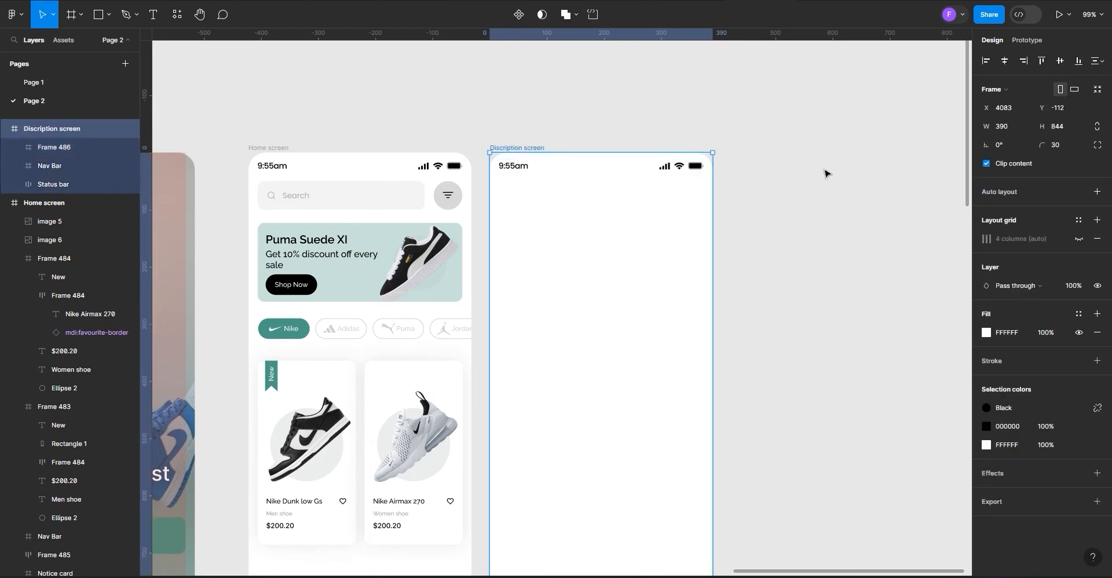
{"action": "left_click", "coordinate": [1078, 238]}
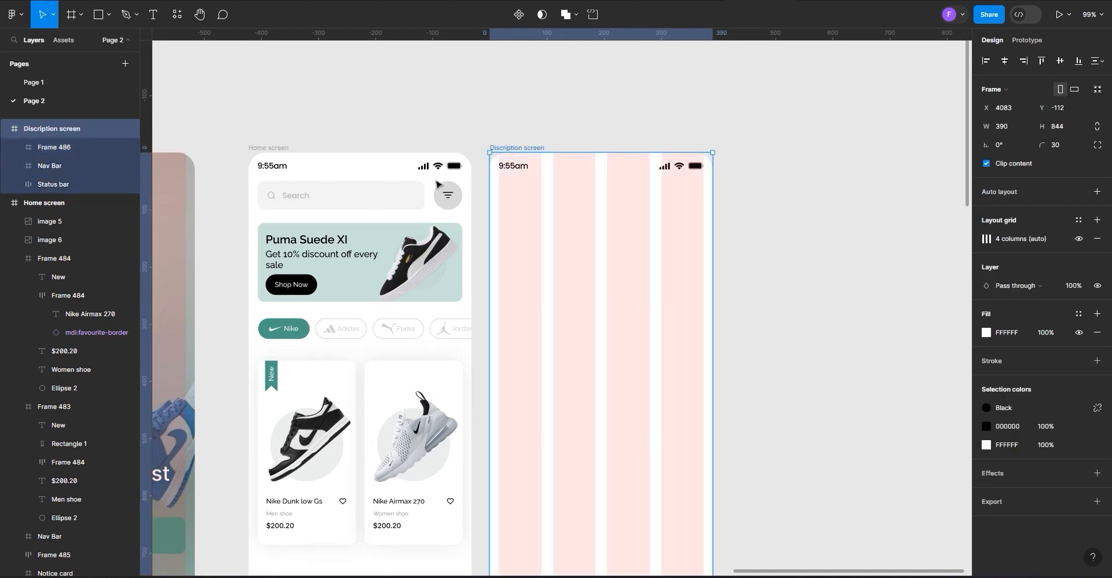
{"action": "left_click", "coordinate": [555, 259]}
{"action": "left_click_drag", "start_coordinate": [554, 258], "coordinate": [540, 257]}
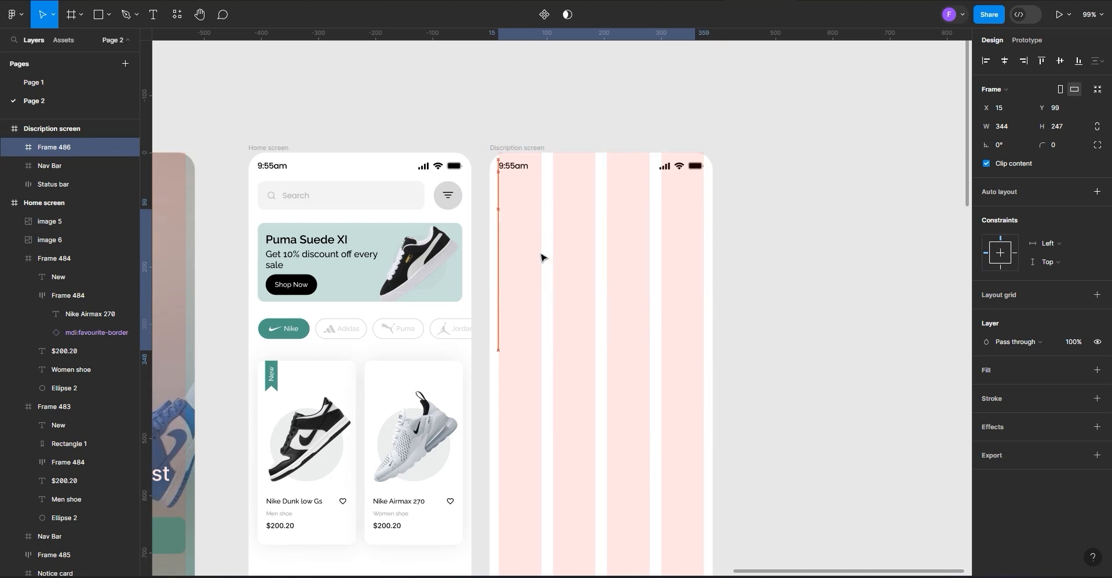
{"action": "left_click_drag", "start_coordinate": [695, 271], "coordinate": [703, 272]}
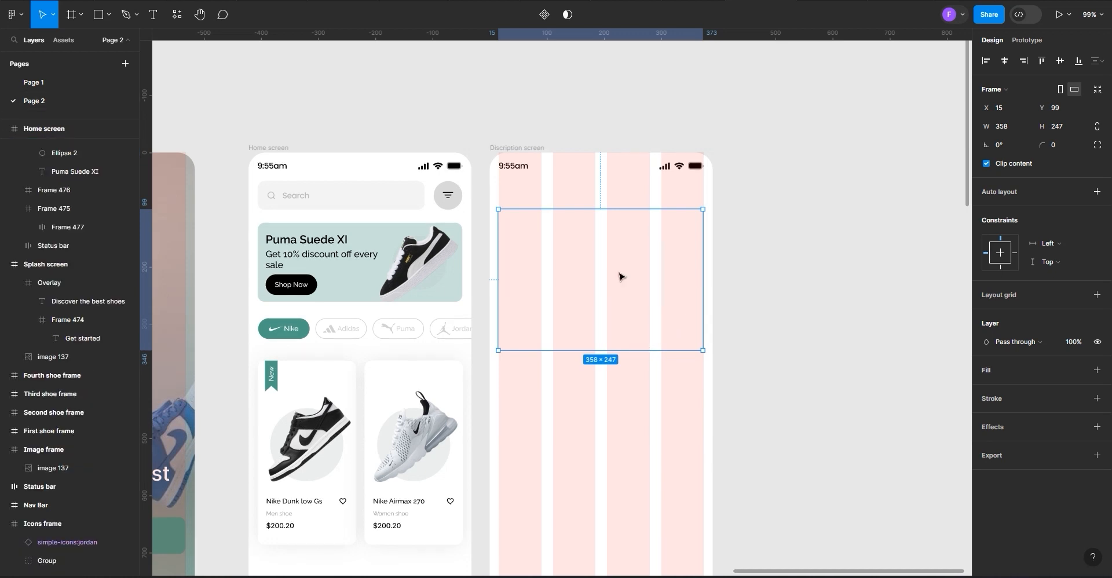
Resize the new frame to 390 × 316 and align it with the screen's side edges at X 0, Y 90
{"action": "left_click", "coordinate": [1003, 131]}
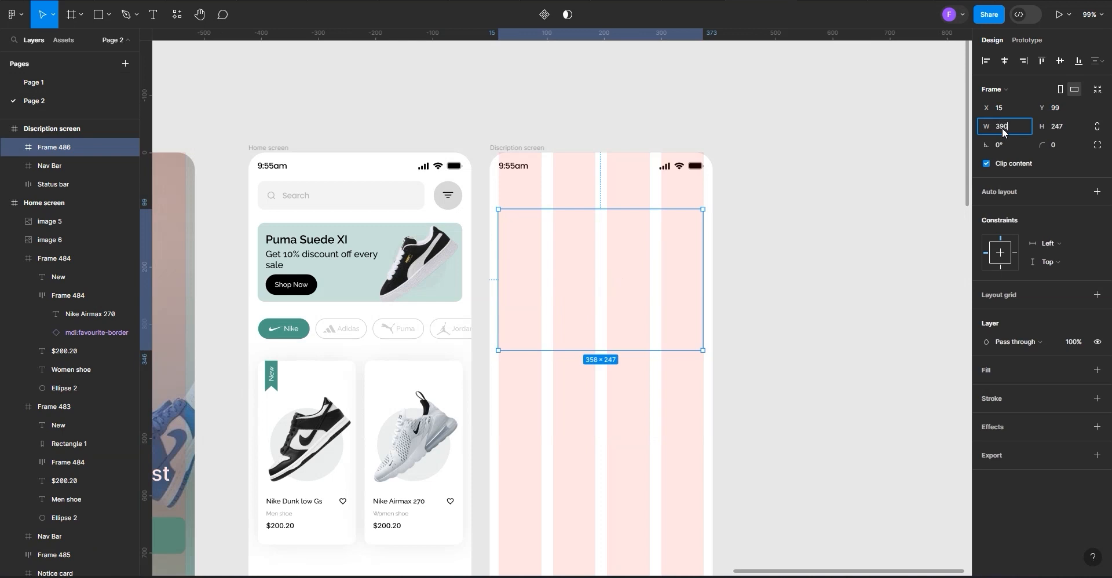
{"action": "left_click", "coordinate": [1053, 133]}
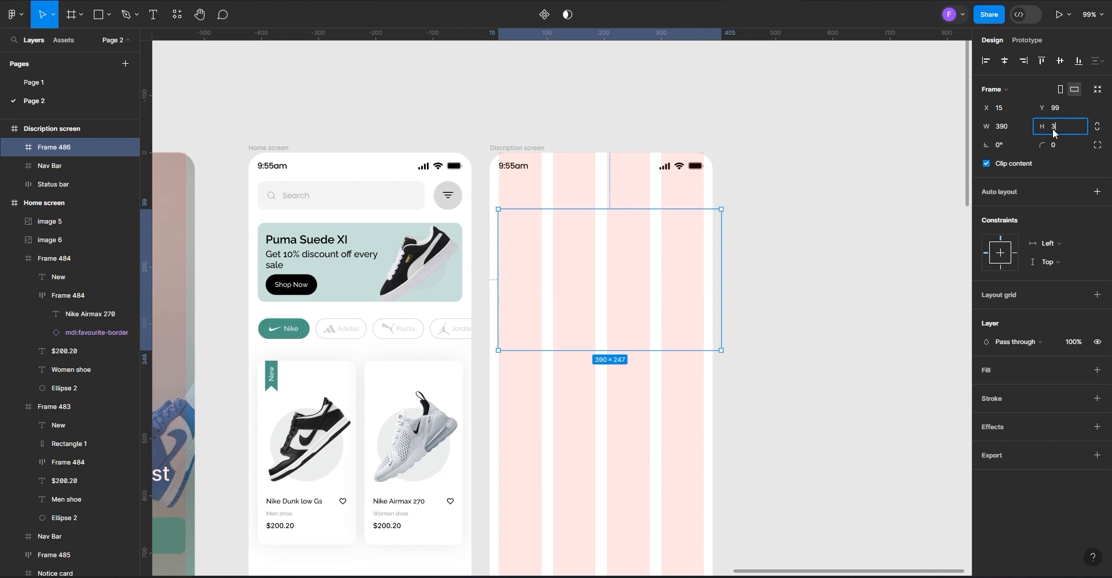
{"action": "type", "text": "316"}
{"action": "left_click", "coordinate": [716, 256]}
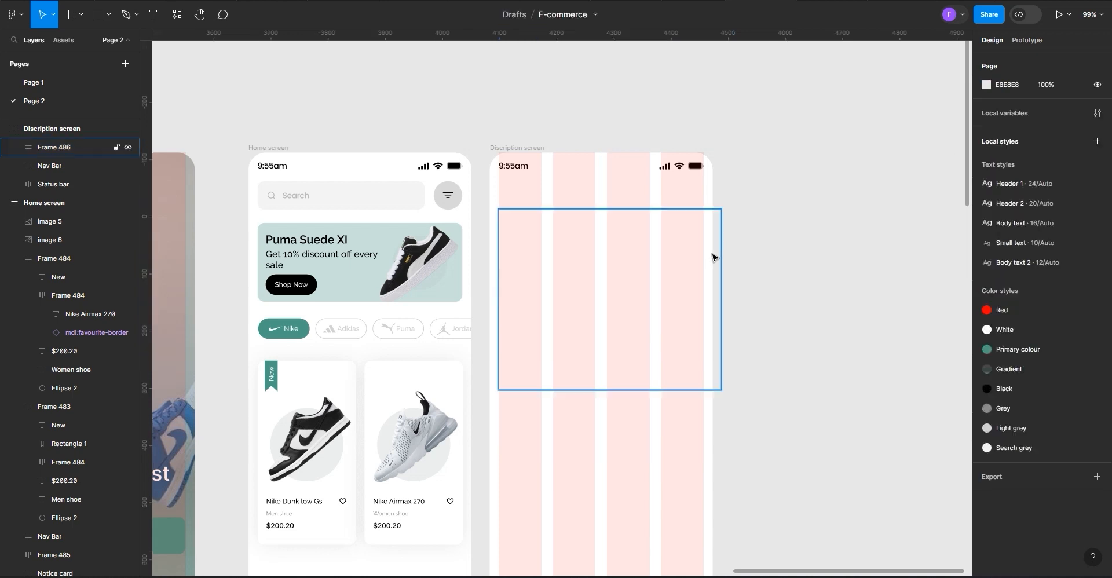
{"action": "left_click", "coordinate": [671, 255]}
{"action": "left_click_drag", "start_coordinate": [670, 257], "coordinate": [661, 252]}
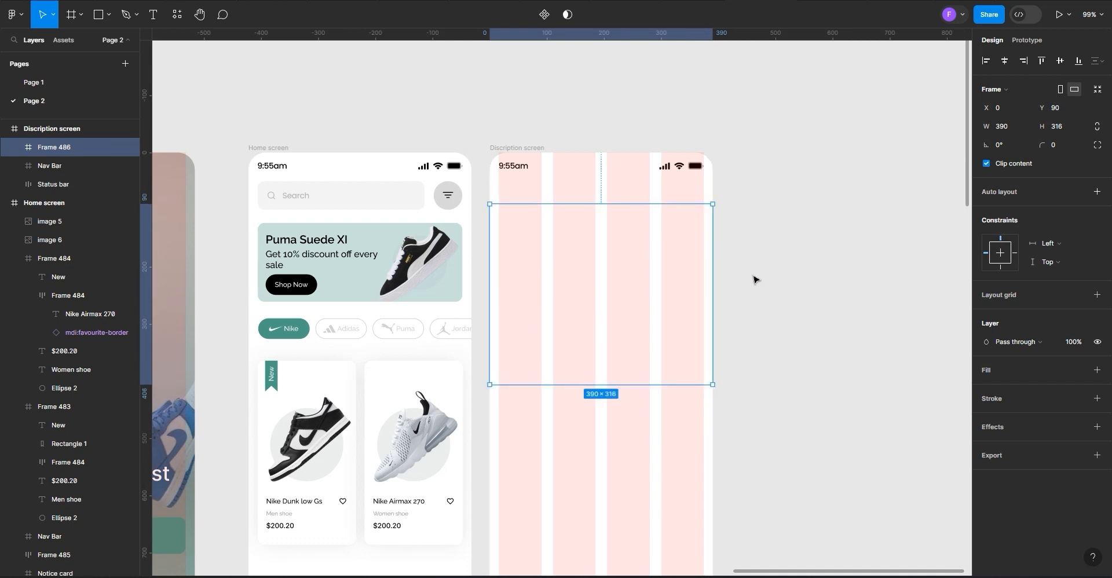
Copy the "Nike Dunk low Gs" title row from the Home screen's product card to the Discription screen, above the empty frame
{"action": "scroll", "coordinate": [655, 293], "scroll_direction": "down", "scroll_amount": 2}
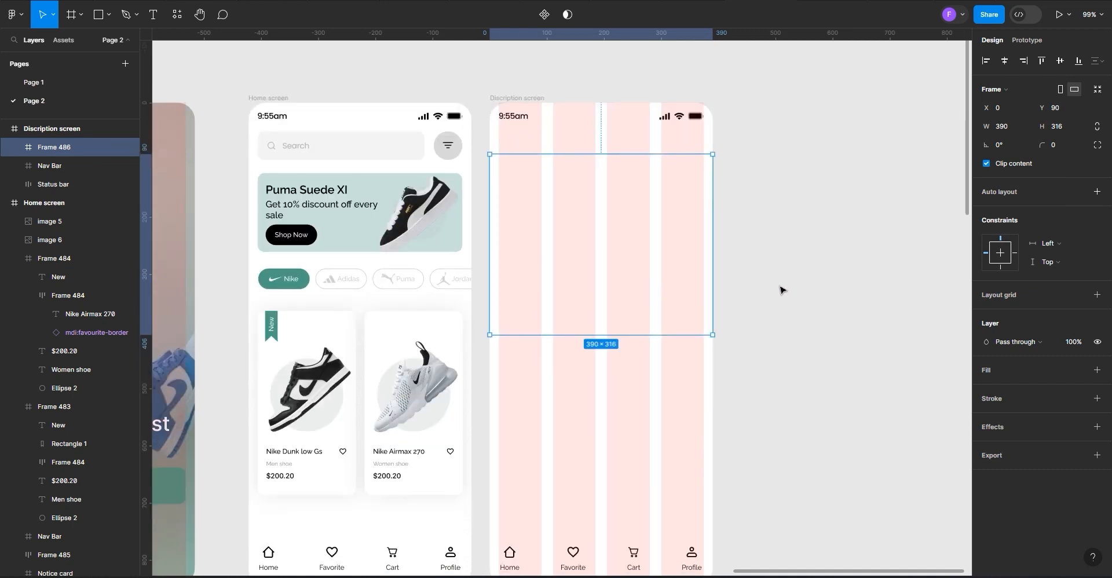
{"action": "scroll", "coordinate": [782, 291], "scroll_direction": "down", "scroll_amount": 2}
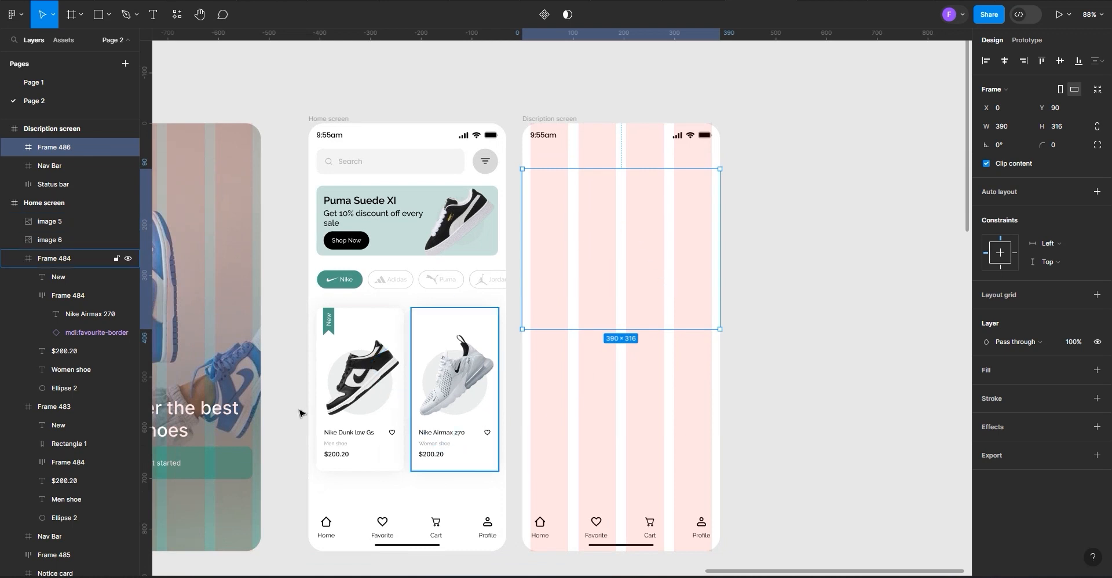
{"action": "left_click", "coordinate": [371, 437]}
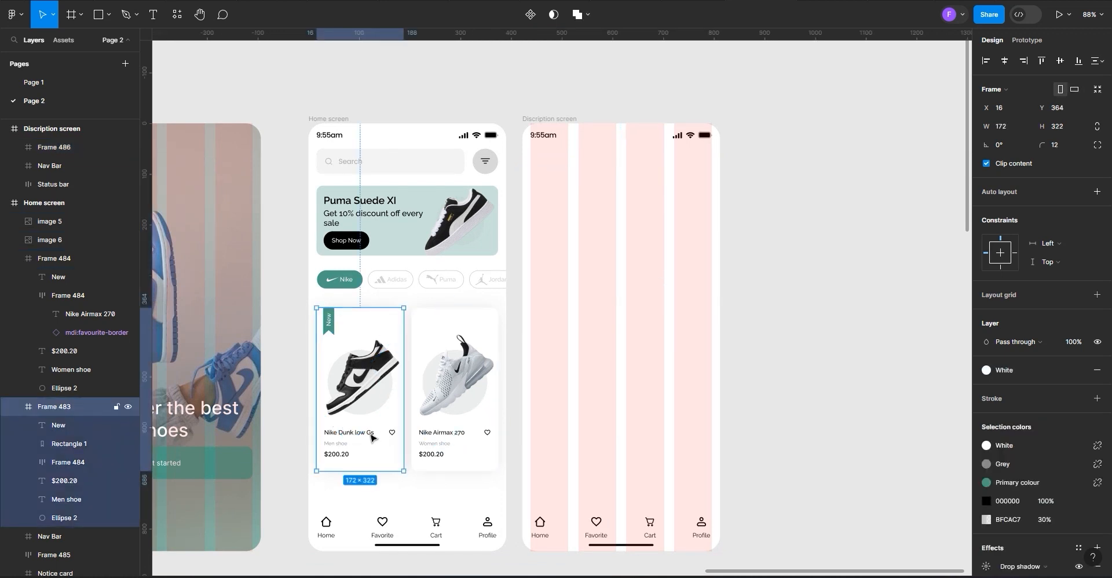
{"action": "left_click", "coordinate": [371, 437]}
{"action": "left_click_drag", "start_coordinate": [371, 438], "coordinate": [626, 166]}
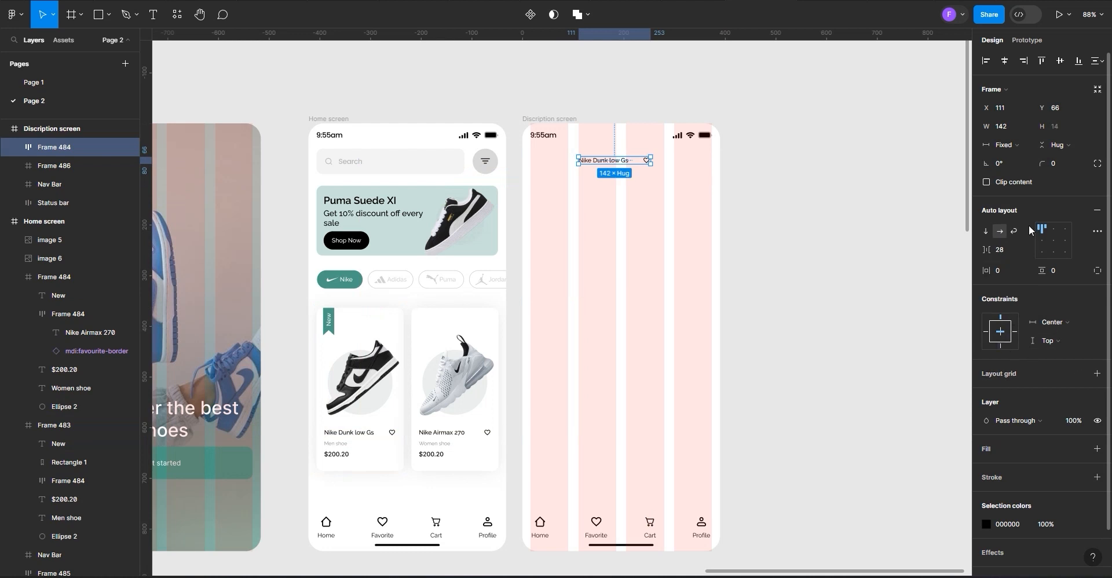
{"action": "left_click", "coordinate": [828, 271]}
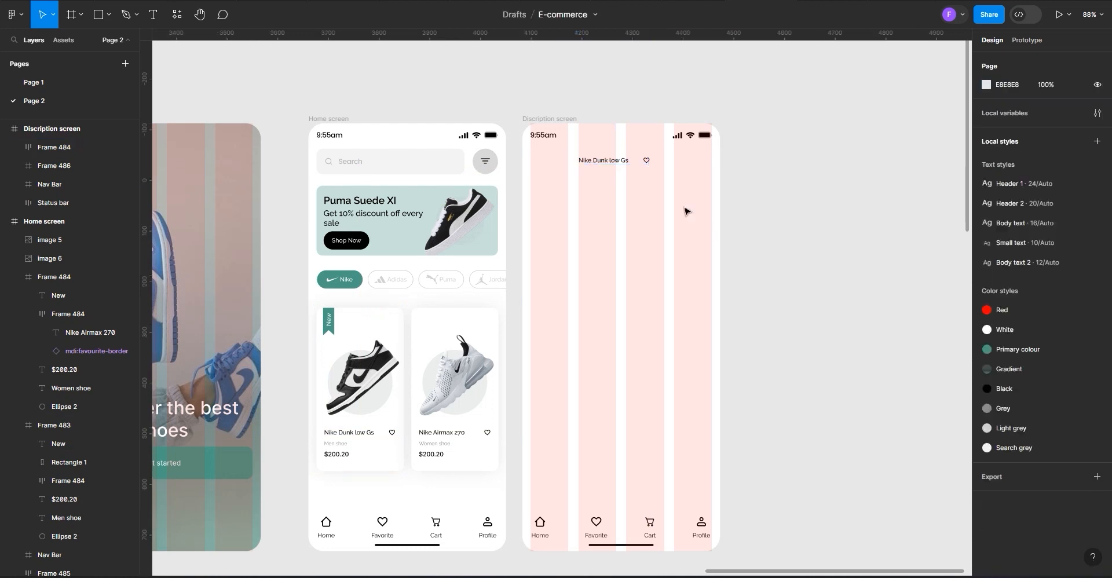
Ungroup the copied "Nike Dunk low Gs" title row and delete its heart icon
{"action": "left_click", "coordinate": [619, 164]}
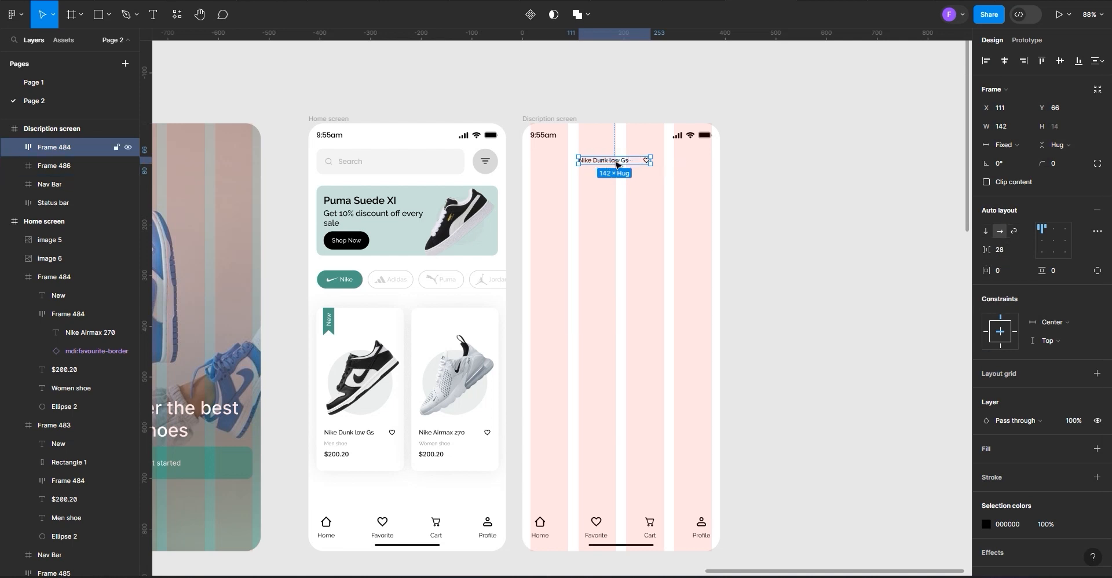
{"action": "scroll", "coordinate": [656, 170], "scroll_direction": "up", "scroll_amount": 6}
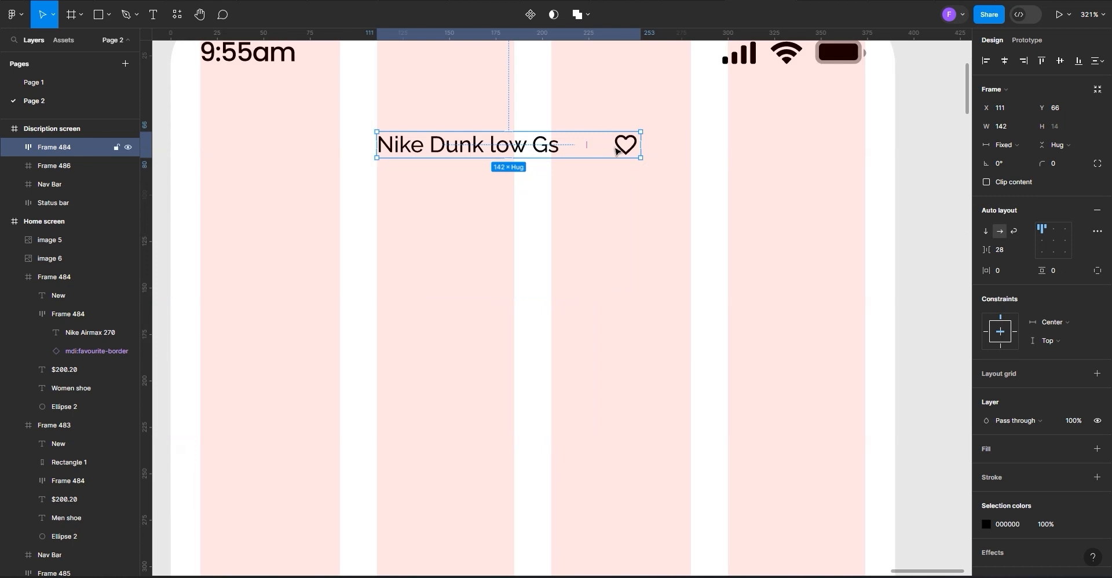
{"action": "double_click", "coordinate": [614, 148]}
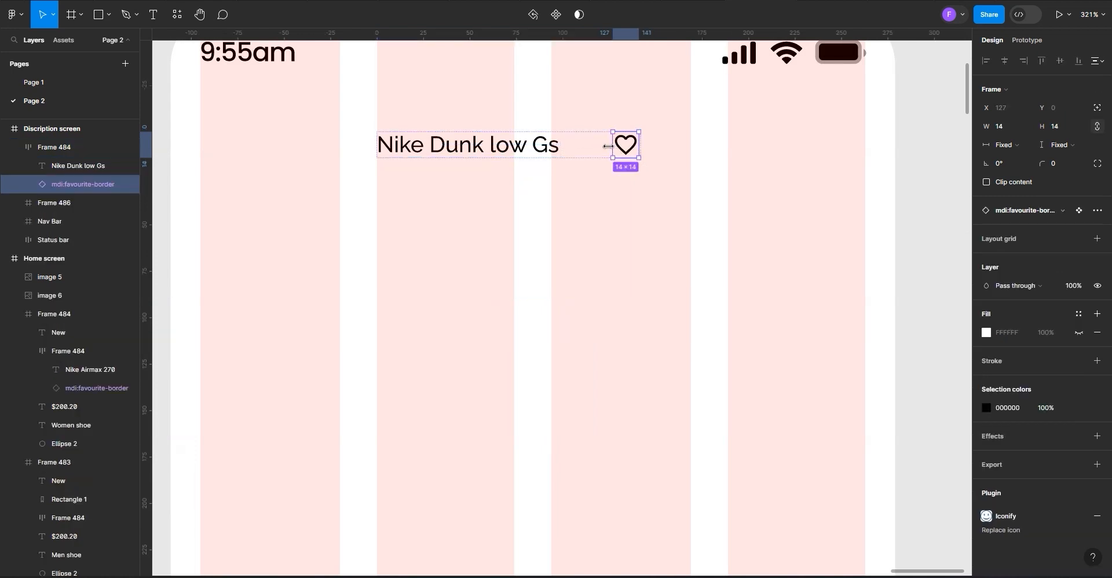
{"action": "left_click", "coordinate": [577, 153]}
{"action": "right_click", "coordinate": [570, 150]}
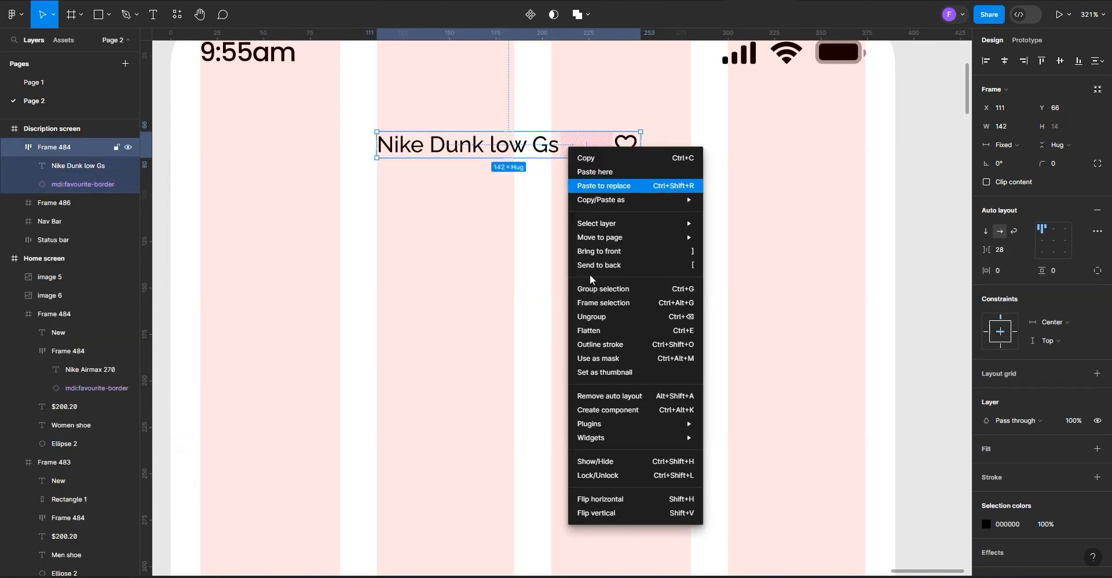
{"action": "left_click", "coordinate": [593, 318]}
{"action": "left_click", "coordinate": [623, 154]}
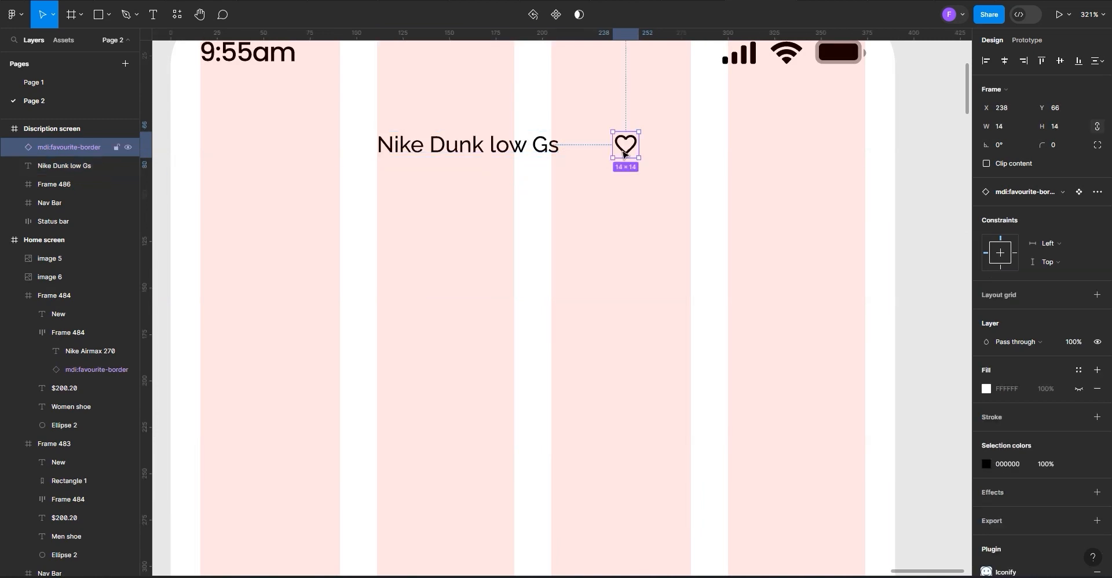
{"action": "key", "text": "Delete"}
Apply the Header 2 text style to the "Nike Dunk low Gs" title
{"action": "left_click", "coordinate": [505, 151]}
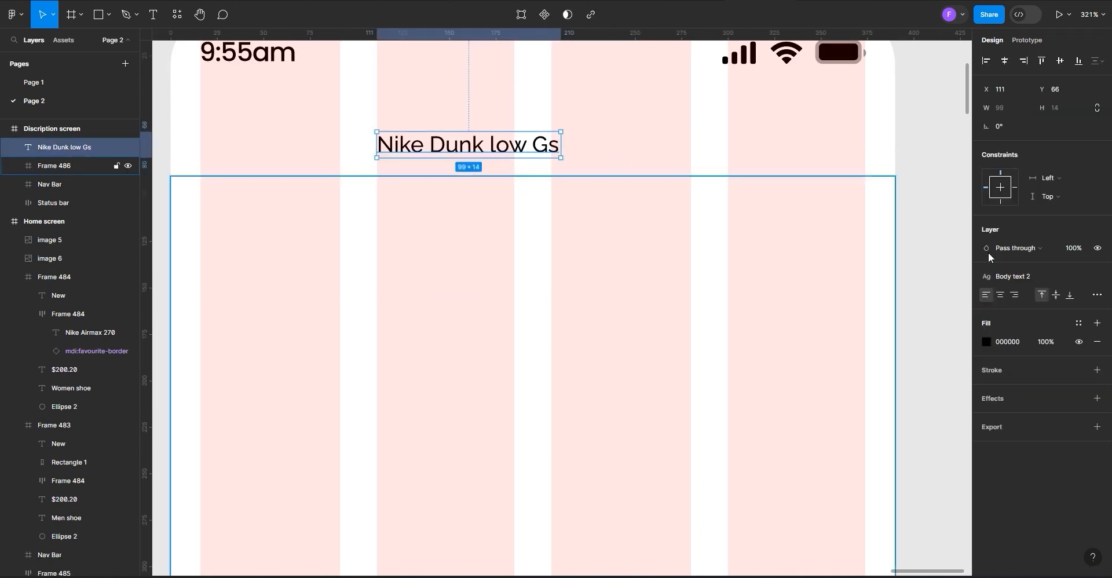
{"action": "left_click", "coordinate": [1002, 281]}
{"action": "left_click", "coordinate": [1002, 365]}
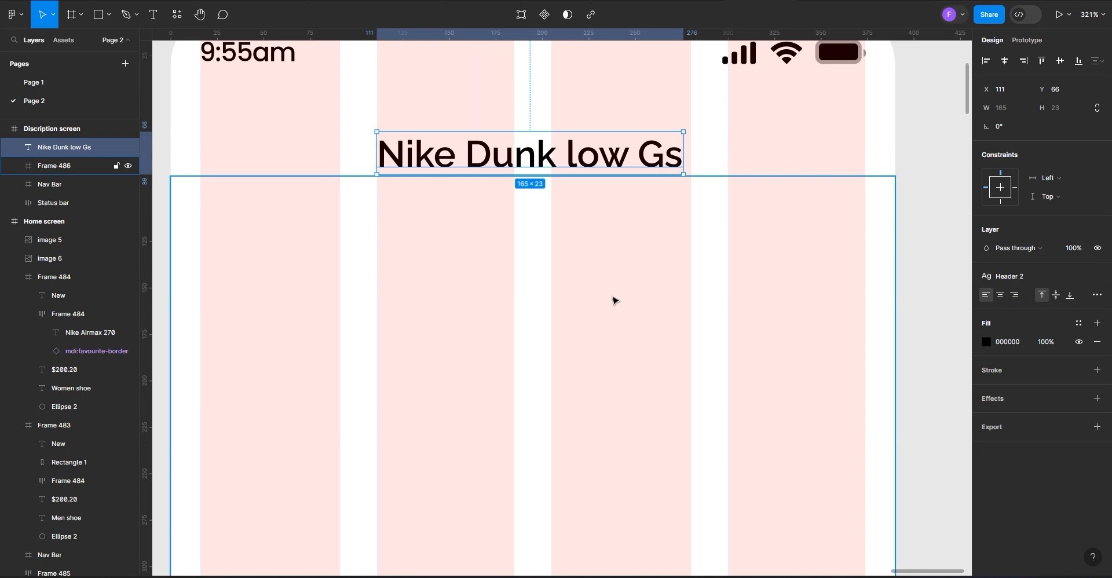
Center the "Nike Dunk low Gs" title horizontally on the Discription screen and move it up to Y 59
{"action": "scroll", "coordinate": [603, 304], "scroll_direction": "down", "scroll_amount": 5}
{"action": "left_click", "coordinate": [1006, 61]}
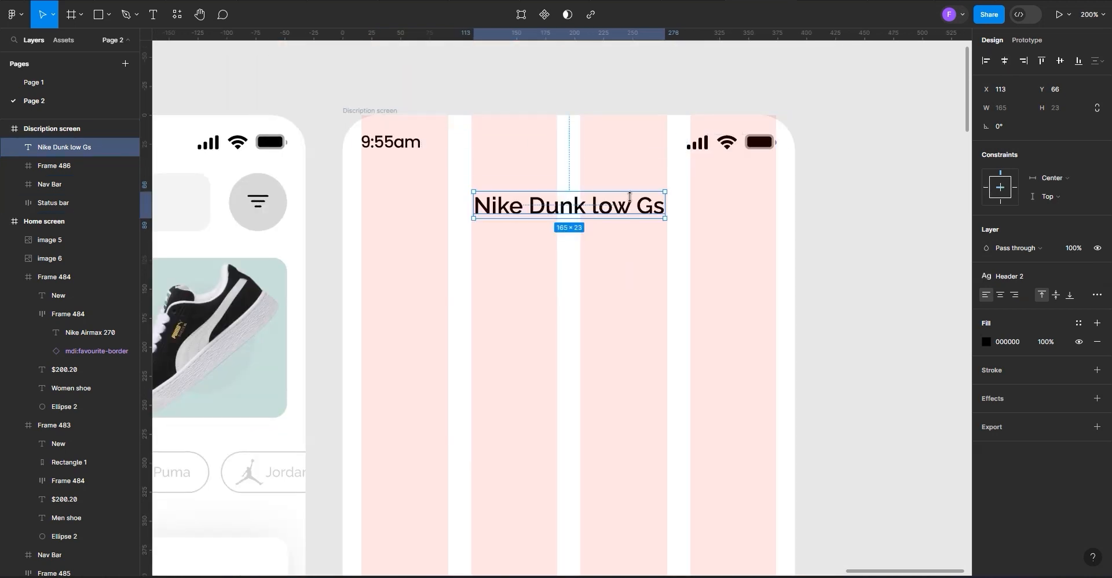
{"action": "key", "text": "Up"}
{"action": "key", "text": "Up"}
{"action": "key", "text": "Up"}
{"action": "key", "text": "Up"}
{"action": "key", "text": "Up"}
{"action": "key", "text": "Up"}
{"action": "key", "text": "Up"}
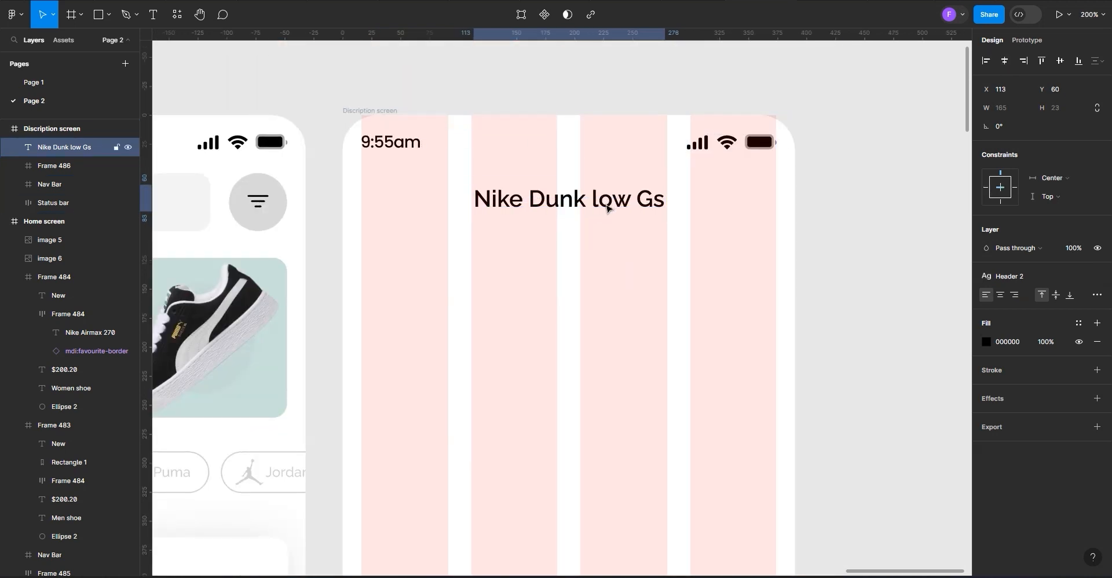
Copy the left-arrow icon from the Icons frame to the Discription screen, beside the "Nike Dunk low Gs" title
{"action": "scroll", "coordinate": [682, 251], "scroll_direction": "down", "scroll_amount": 10}
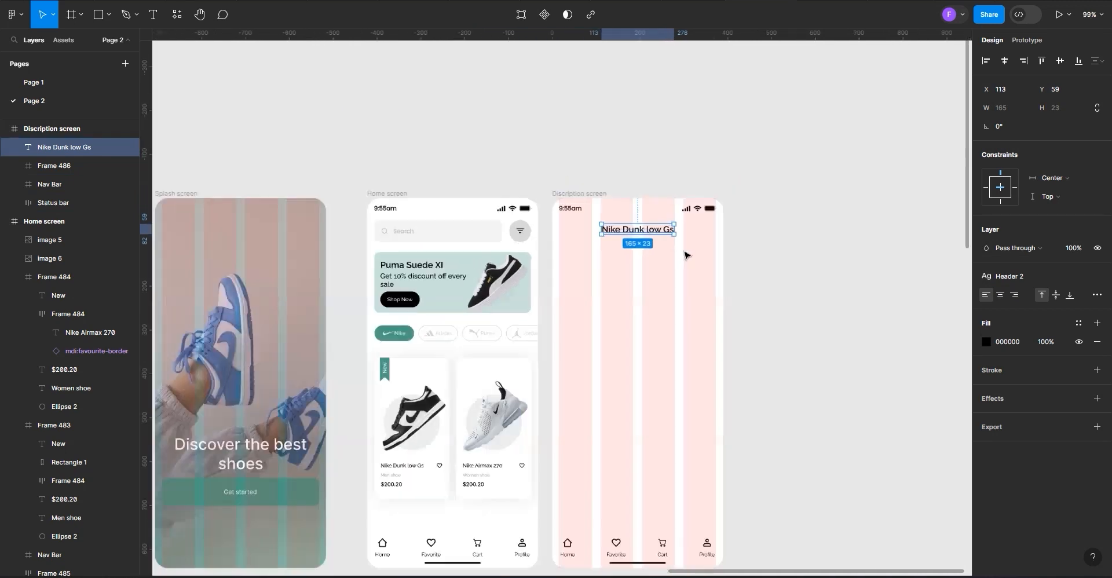
{"action": "scroll", "coordinate": [474, 289], "scroll_direction": "down", "scroll_amount": 3}
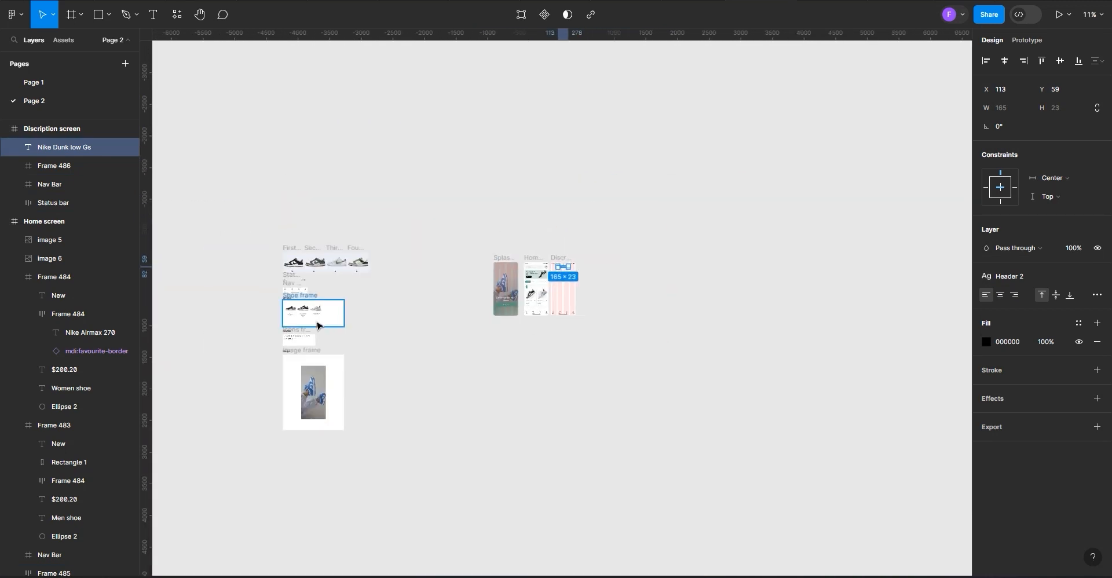
{"action": "scroll", "coordinate": [318, 322], "scroll_direction": "up", "scroll_amount": 8}
{"action": "scroll", "coordinate": [327, 387], "scroll_direction": "down", "scroll_amount": 2}
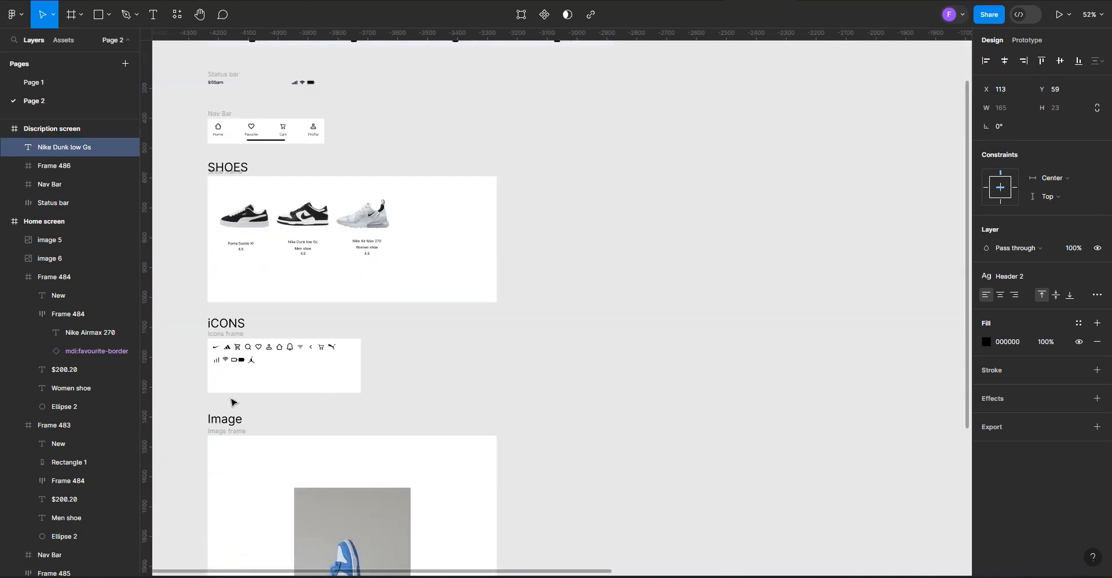
{"action": "scroll", "coordinate": [226, 370], "scroll_direction": "up", "scroll_amount": 5}
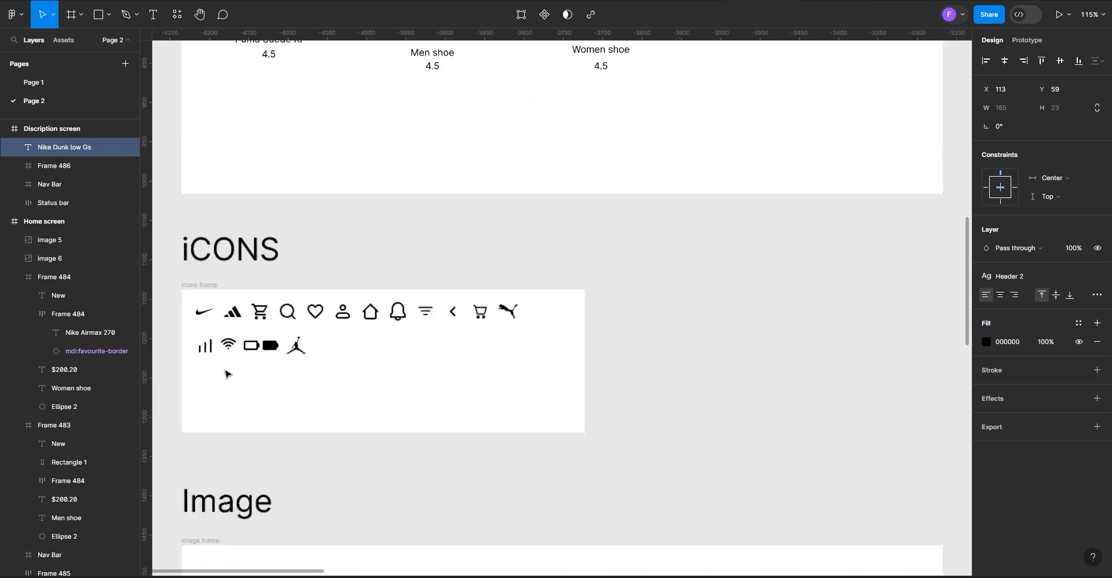
{"action": "left_click", "coordinate": [459, 314]}
{"action": "right_click", "coordinate": [457, 313]}
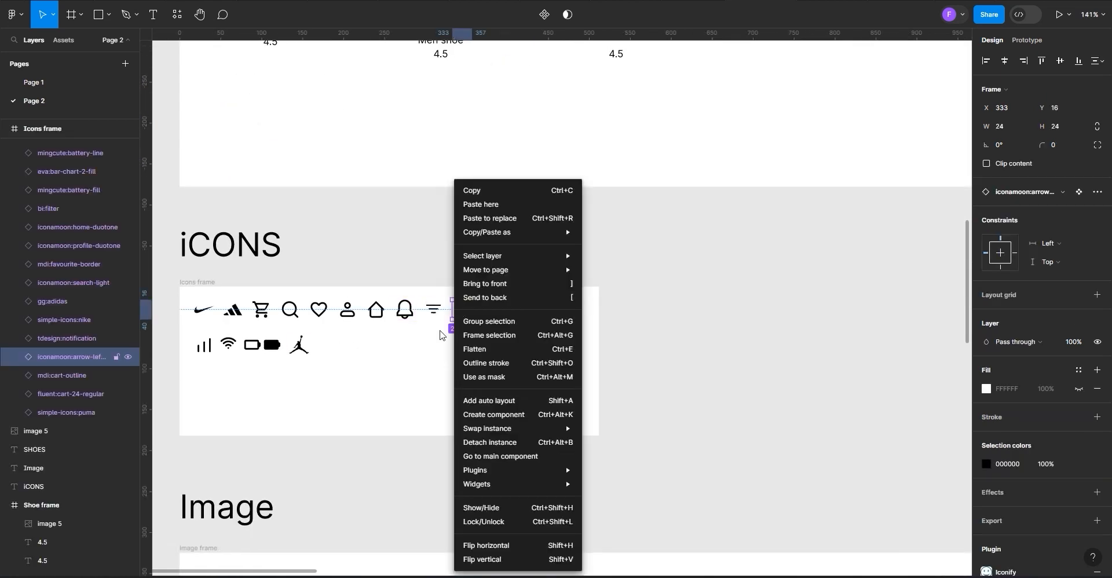
{"action": "left_click", "coordinate": [445, 351]}
{"action": "left_click_drag", "start_coordinate": [461, 312], "coordinate": [812, 264], "text": "alt"}
{"action": "scroll", "coordinate": [637, 337], "scroll_direction": "down", "scroll_amount": 8}
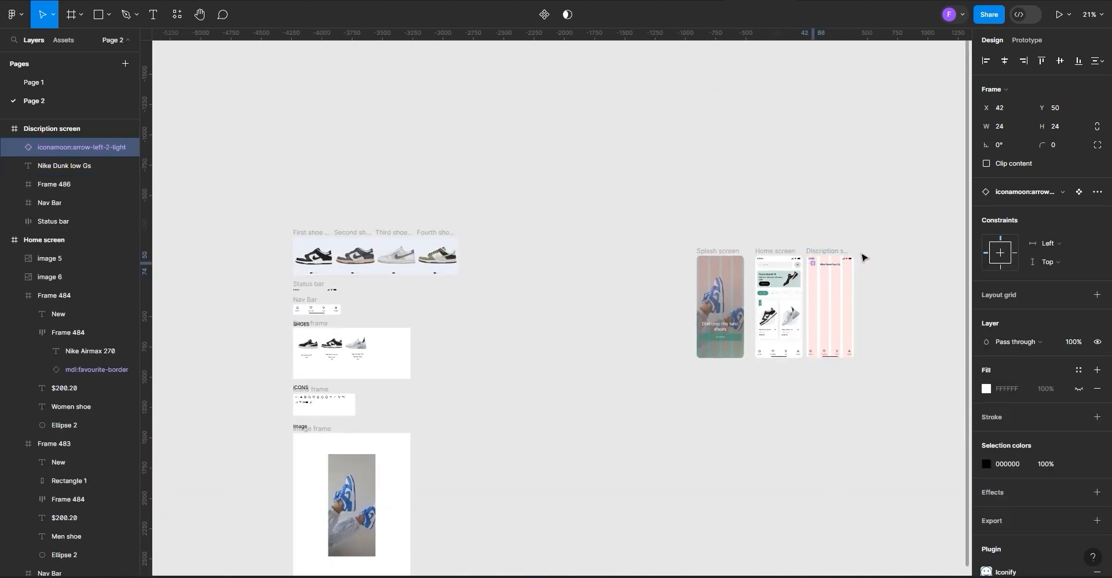
{"action": "scroll", "coordinate": [864, 257], "scroll_direction": "up", "scroll_amount": 10}
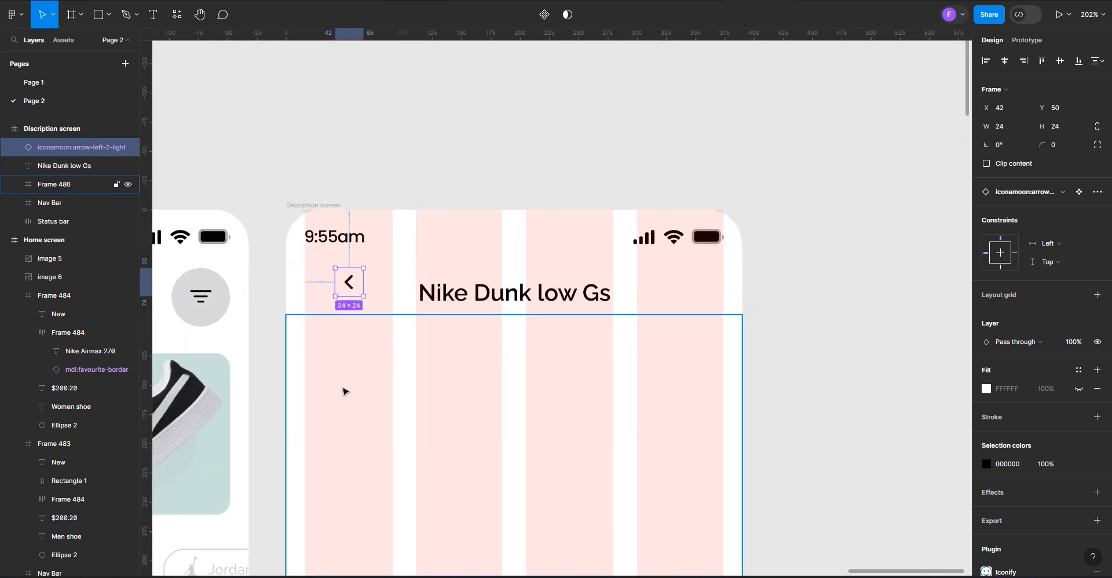
Align the arrow icon with the first grid column's outer edge at X 16, Y 54
{"action": "scroll", "coordinate": [342, 391], "scroll_direction": "down", "scroll_amount": 3}
{"action": "left_click_drag", "start_coordinate": [349, 219], "coordinate": [320, 221]}
{"action": "scroll", "coordinate": [320, 221], "scroll_direction": "up", "scroll_amount": 3}
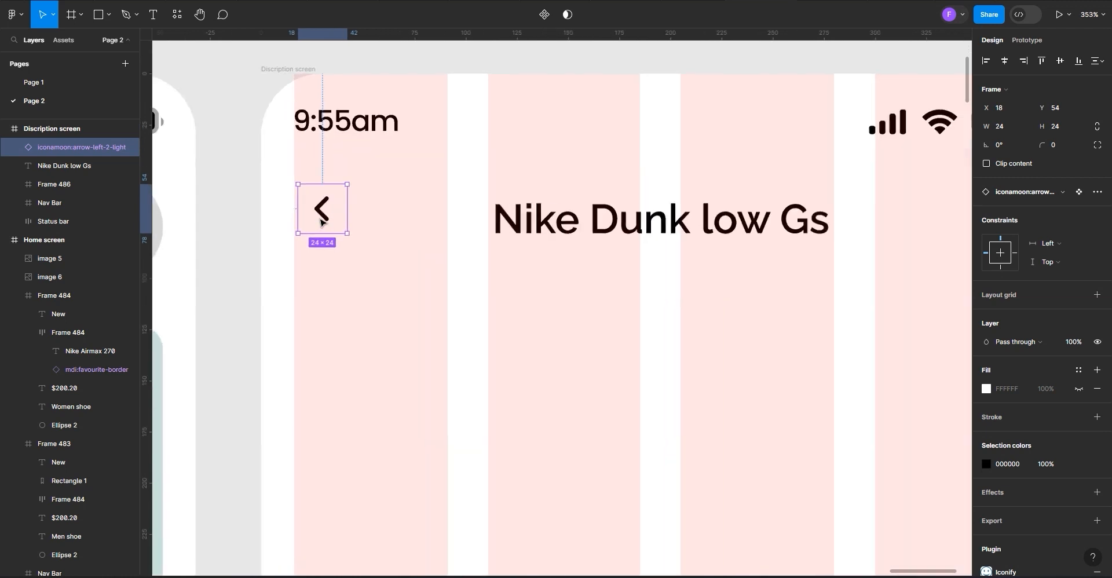
{"action": "scroll", "coordinate": [321, 220], "scroll_direction": "up", "scroll_amount": 5}
{"action": "key", "text": "Left"}
{"action": "key", "text": "Left"}
{"action": "key", "text": "Left"}
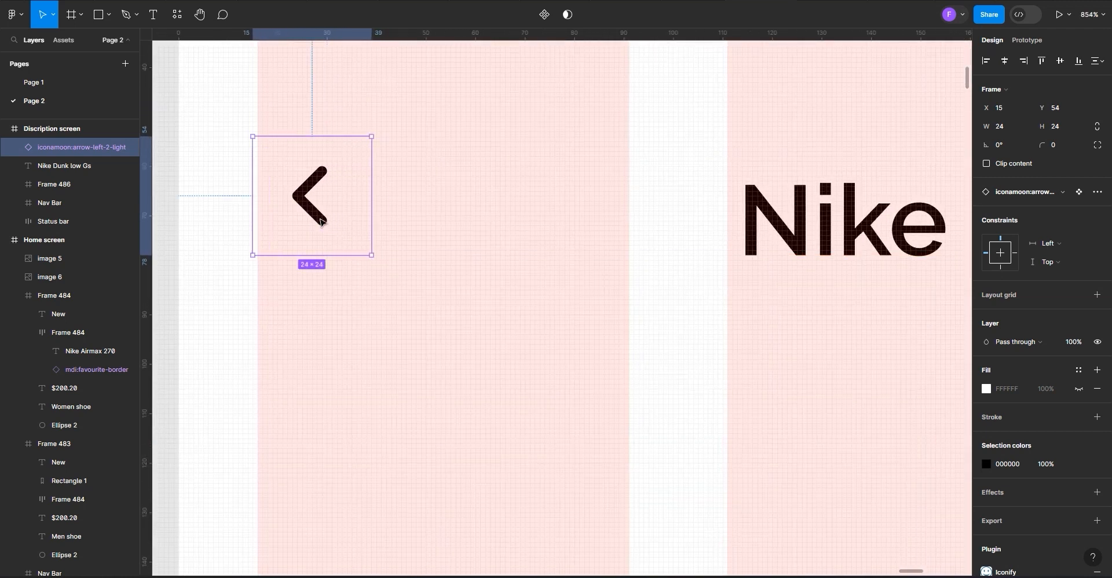
{"action": "key", "text": "Right"}
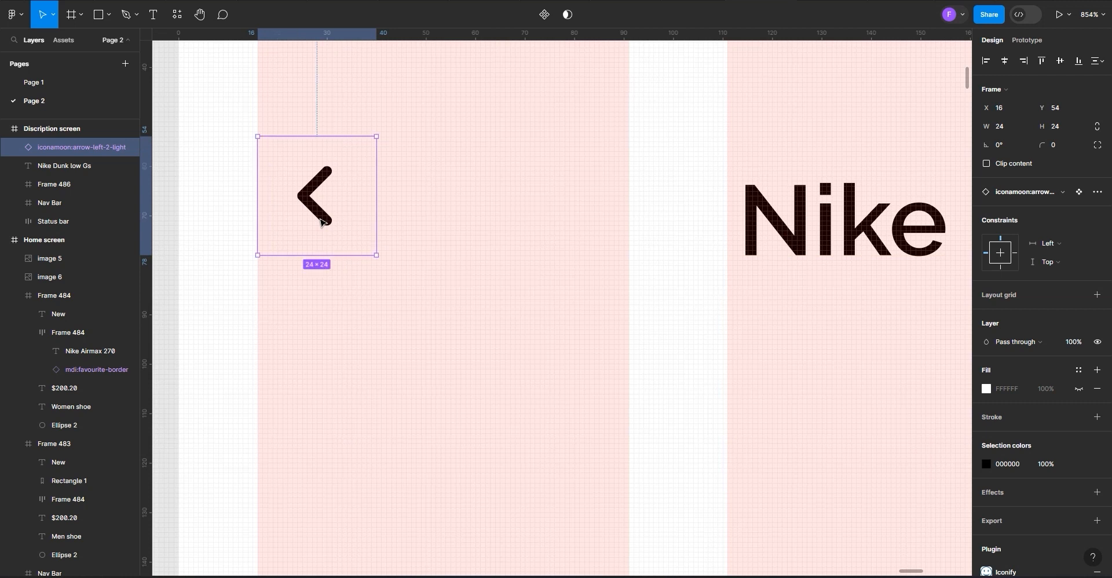
Combine the arrow icon and the "Nike Dunk low Gs" title in a horizontal auto layout
{"action": "left_click", "coordinate": [770, 237], "text": "shift"}
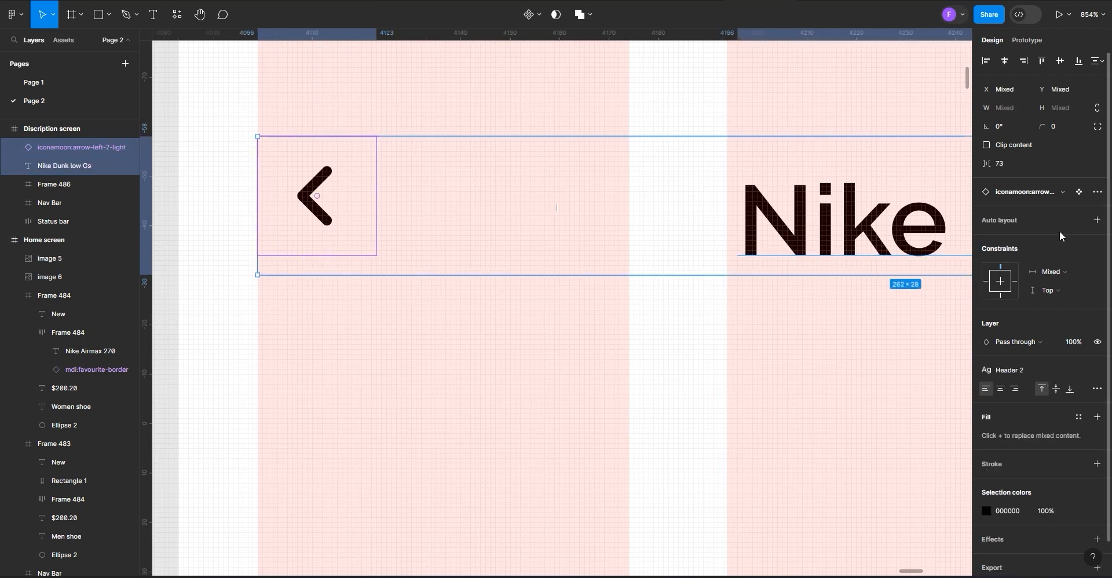
{"action": "left_click", "coordinate": [1097, 221]}
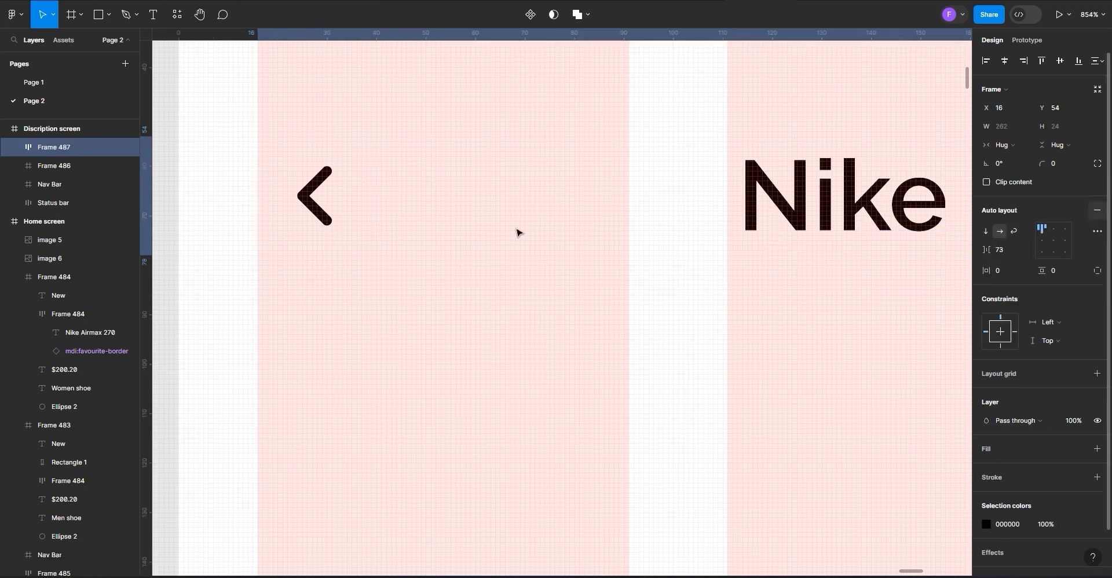
{"action": "scroll", "coordinate": [370, 226], "scroll_direction": "down", "scroll_amount": 5}
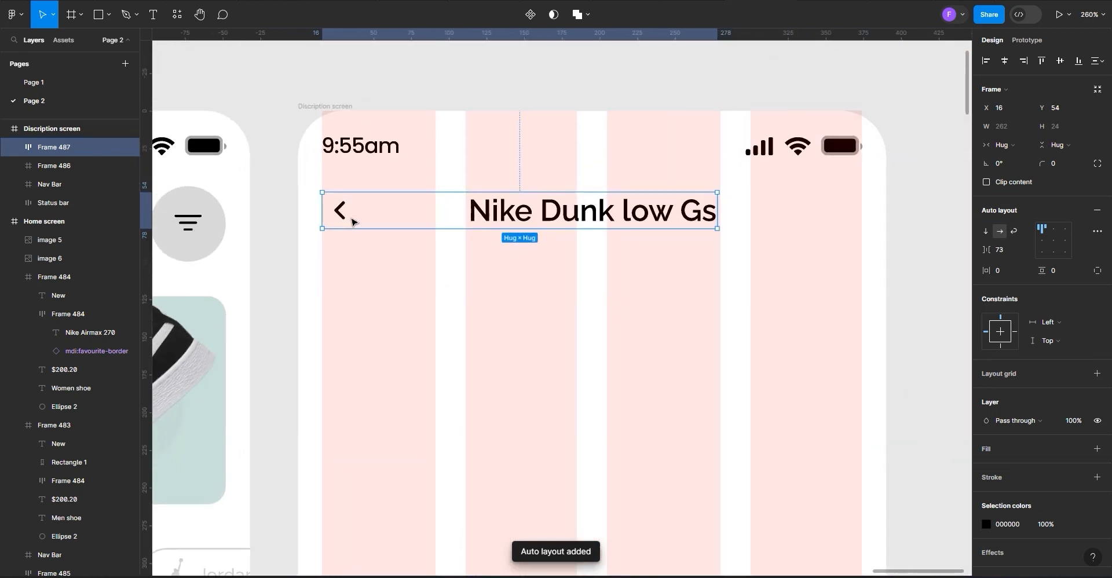
{"action": "scroll", "coordinate": [354, 221], "scroll_direction": "down", "scroll_amount": 2}
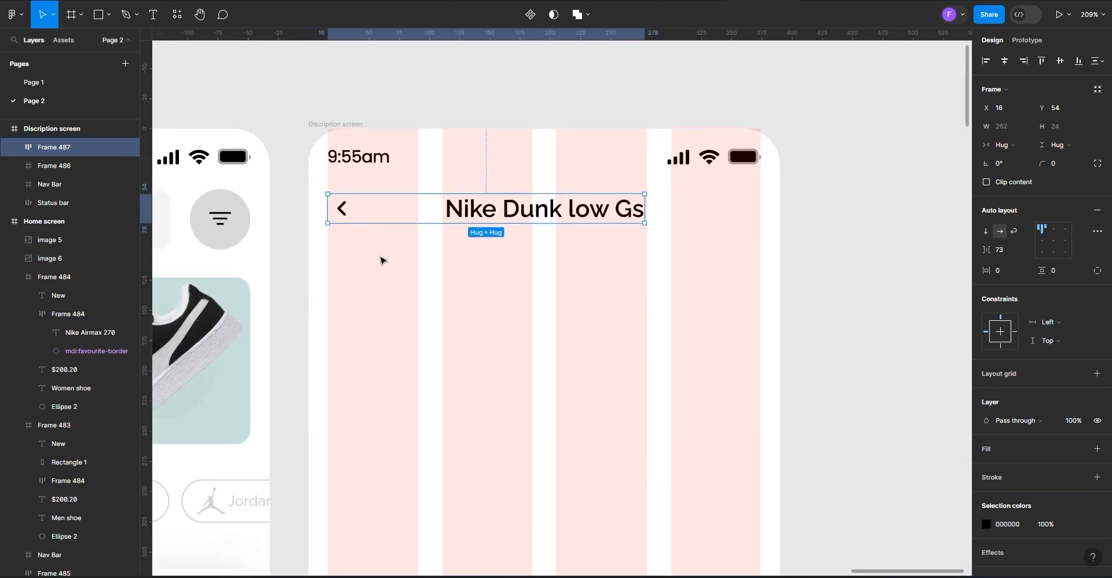
Rename the Home screen's Nike Dunk low Gs card frame as Card 1 and the Nike Airmax 270 card frame as Card 2
{"action": "left_click", "coordinate": [427, 300]}
{"action": "scroll", "coordinate": [490, 273], "scroll_direction": "down", "scroll_amount": 4}
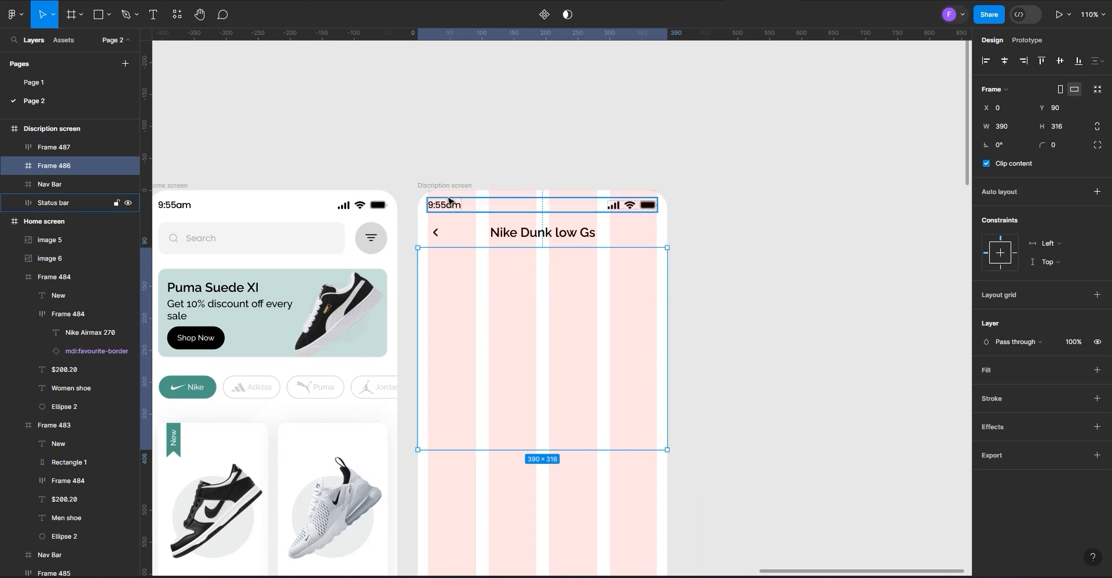
{"action": "scroll", "coordinate": [499, 307], "scroll_direction": "down", "scroll_amount": 2}
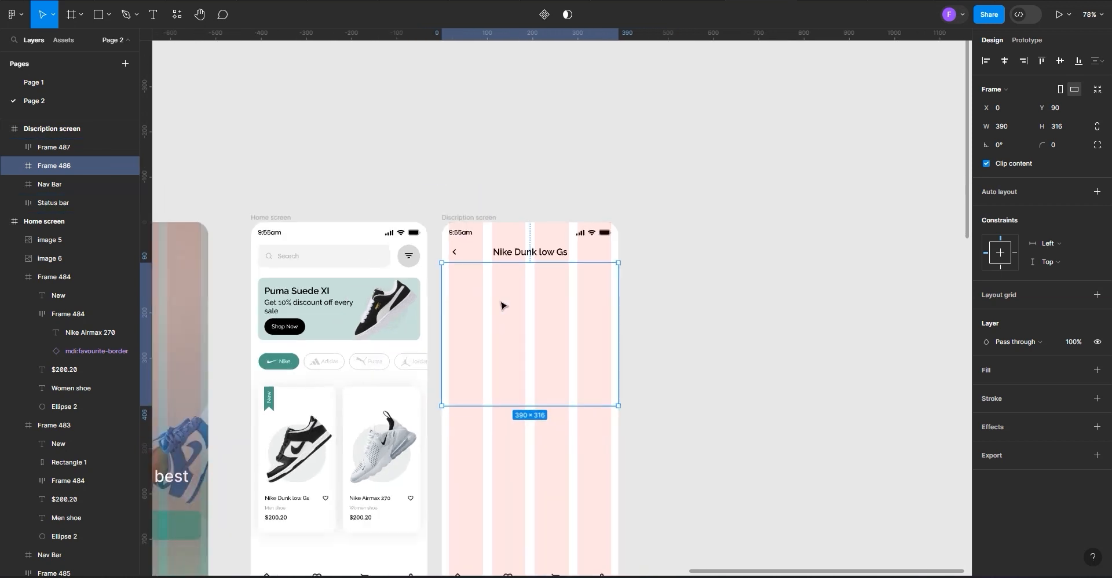
{"action": "scroll", "coordinate": [426, 440], "scroll_direction": "down", "scroll_amount": 2}
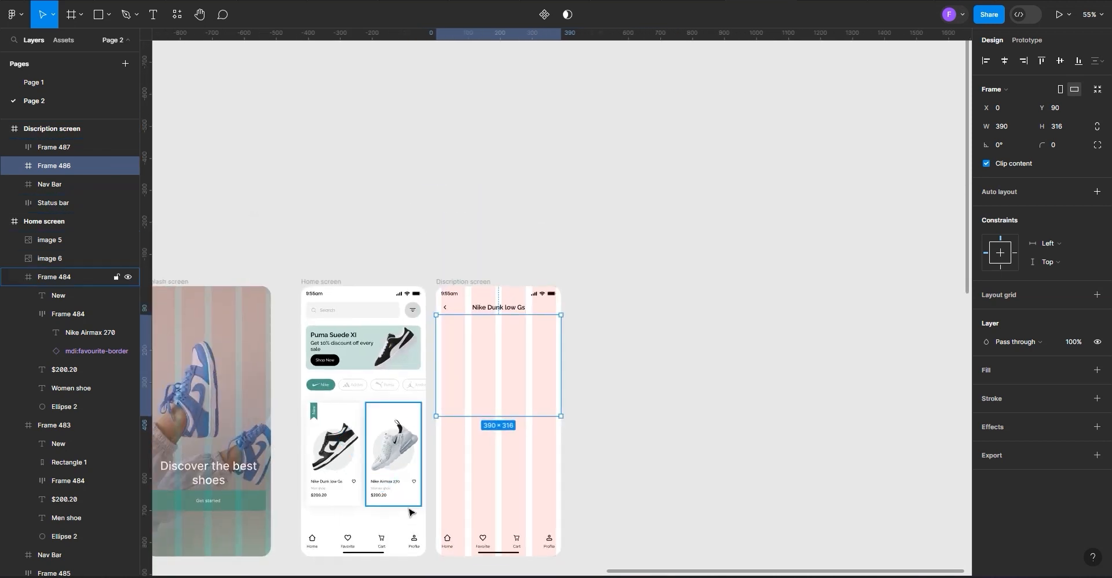
{"action": "scroll", "coordinate": [393, 443], "scroll_direction": "up", "scroll_amount": 3}
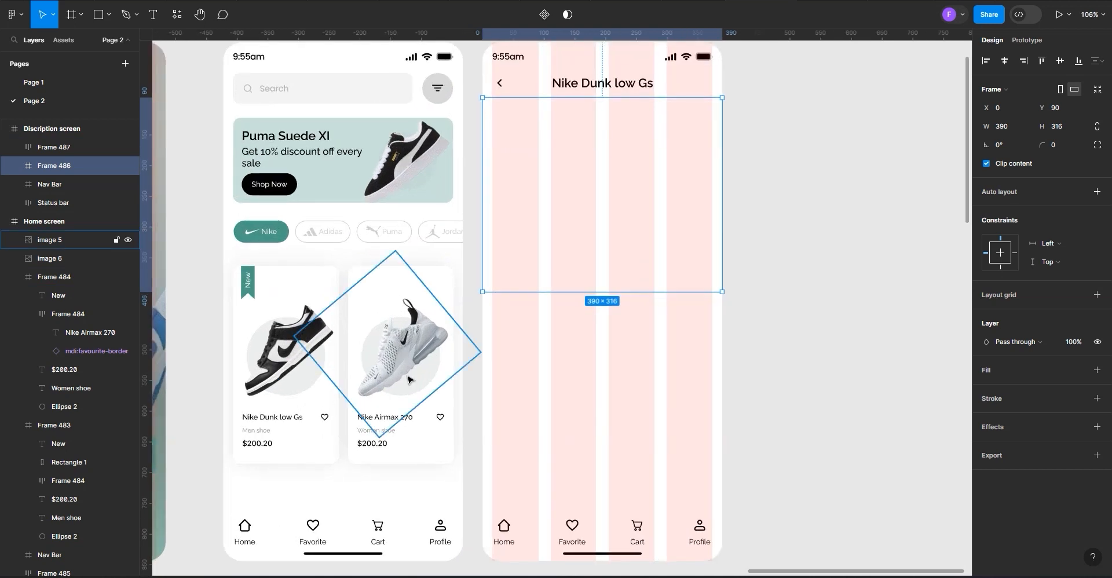
{"action": "left_click", "coordinate": [408, 379]}
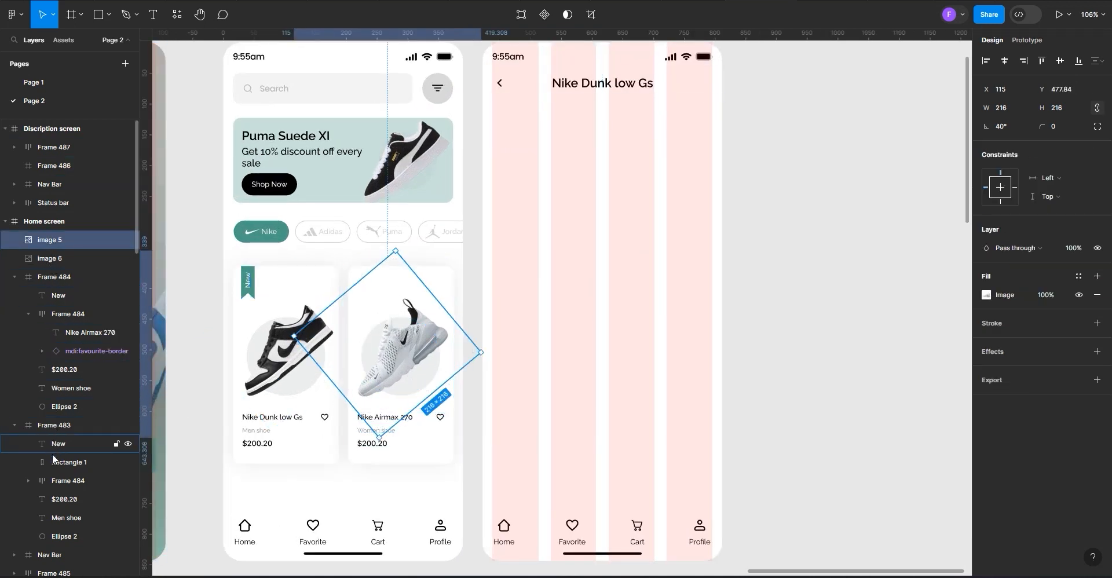
{"action": "left_click", "coordinate": [302, 267]}
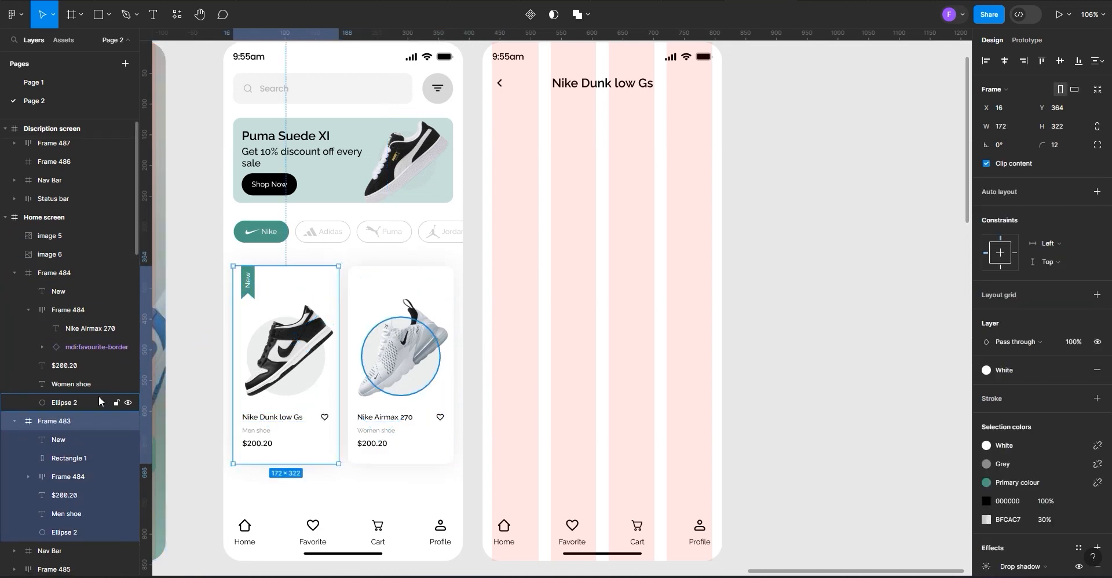
{"action": "scroll", "coordinate": [58, 347], "scroll_direction": "down", "scroll_amount": 3}
{"action": "double_click", "coordinate": [51, 253]}
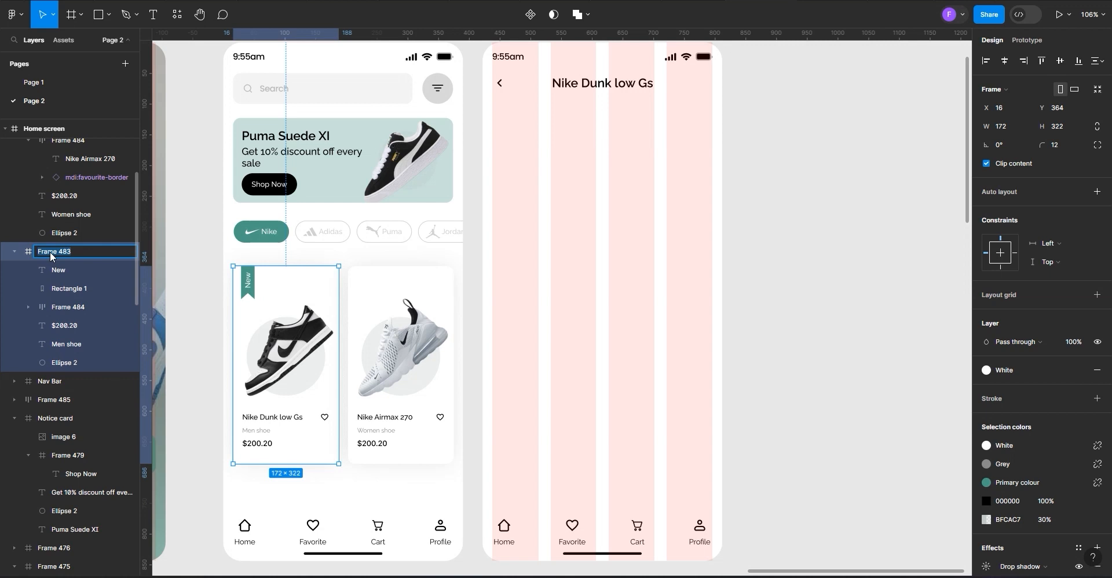
{"action": "type", "text": "c"}
{"action": "left_click", "coordinate": [431, 280]}
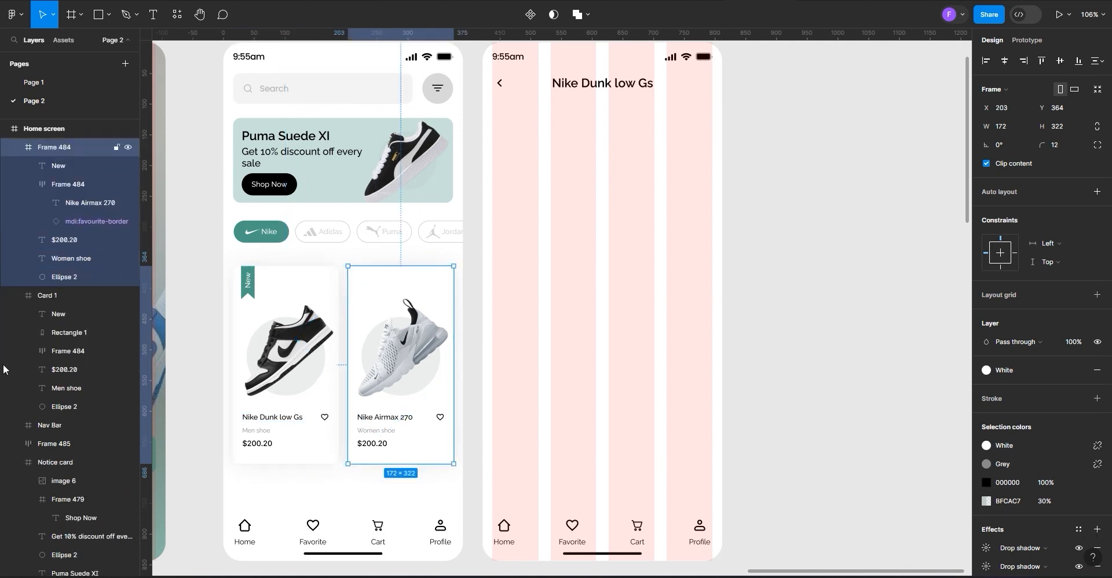
{"action": "double_click", "coordinate": [46, 148]}
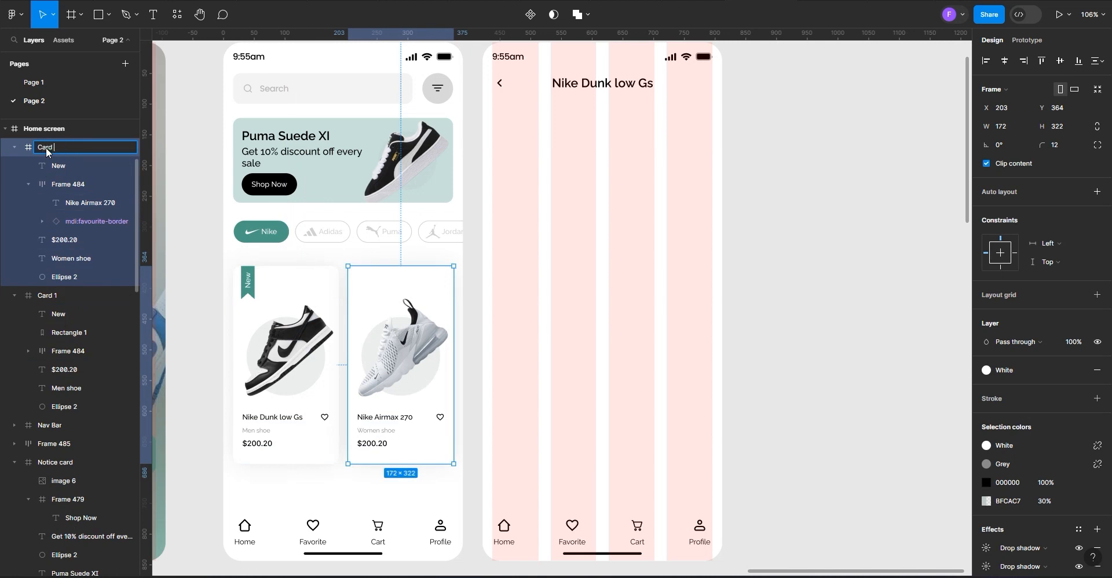
Nest the Nike Dunk shoe image inside Card 1 and the Nike Airmax shoe image inside Card 2
{"action": "left_click", "coordinate": [294, 316]}
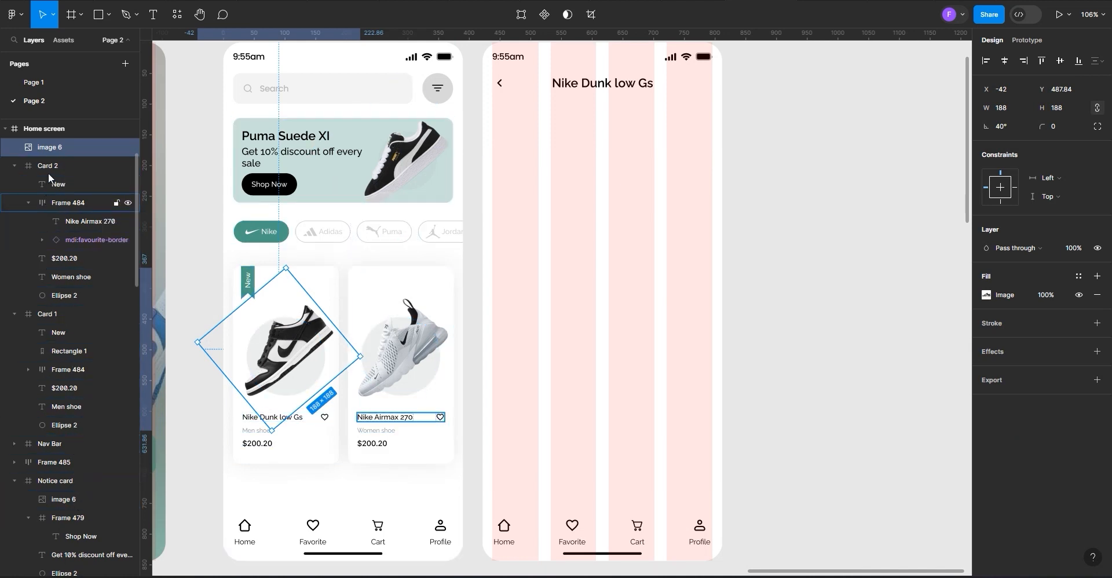
{"action": "scroll", "coordinate": [26, 148], "scroll_direction": "up", "scroll_amount": 2}
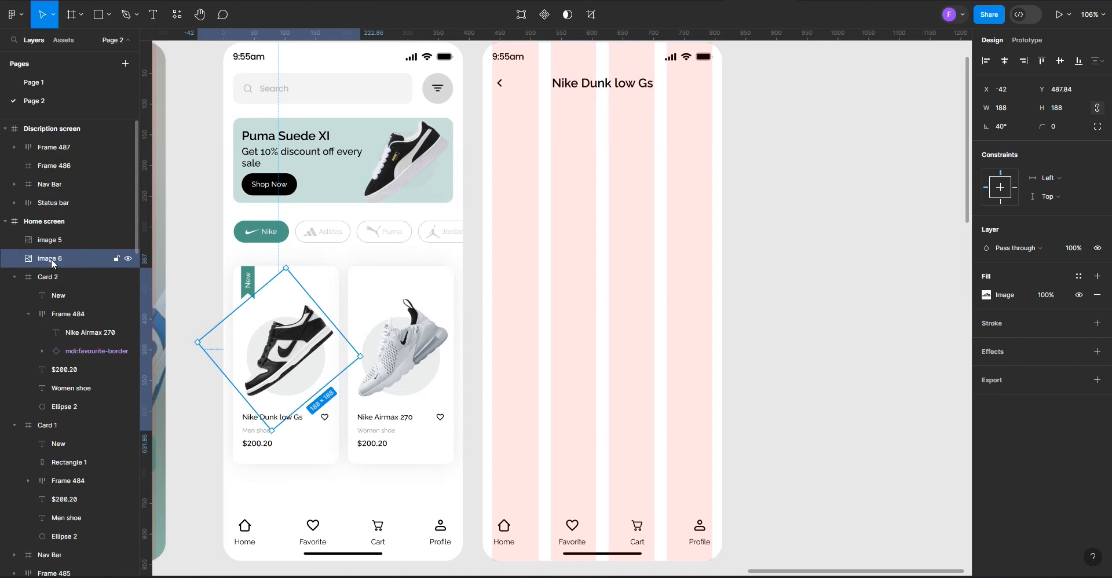
{"action": "left_click_drag", "start_coordinate": [72, 274], "coordinate": [80, 429]}
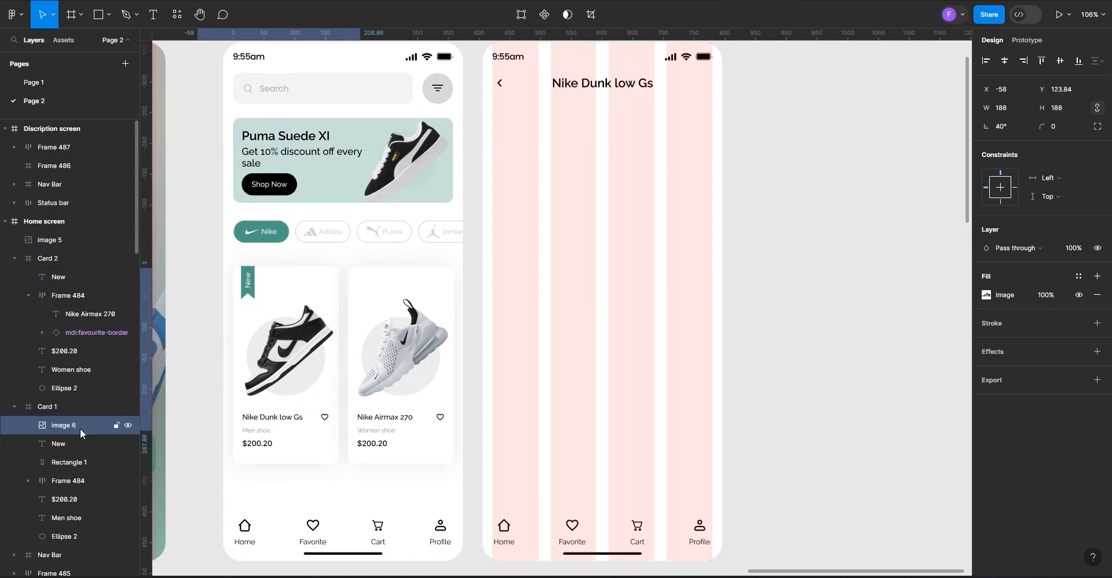
{"action": "left_click", "coordinate": [408, 362]}
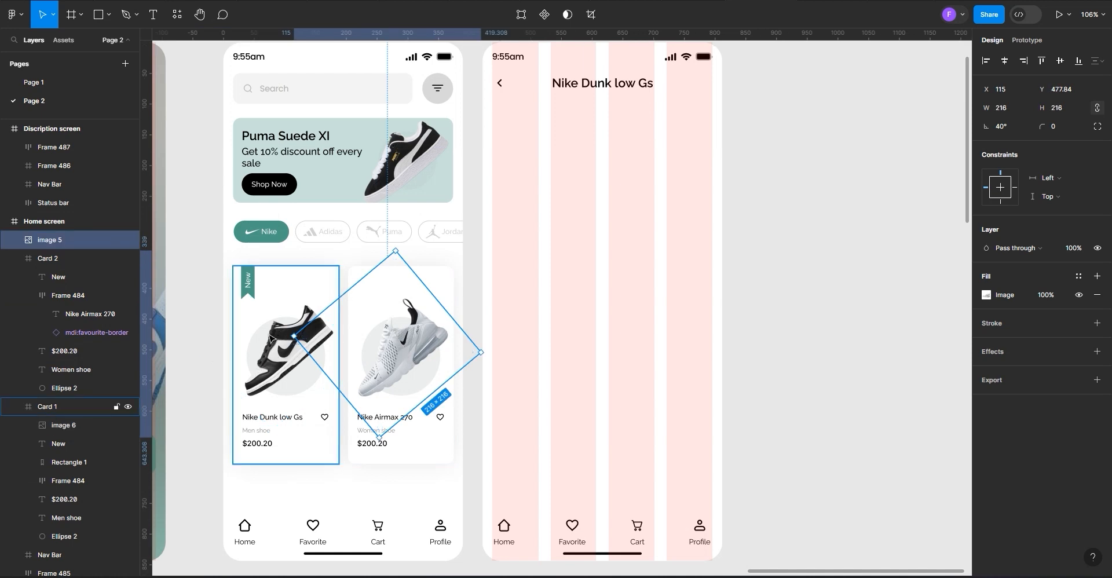
{"action": "left_click_drag", "start_coordinate": [77, 239], "coordinate": [76, 258]}
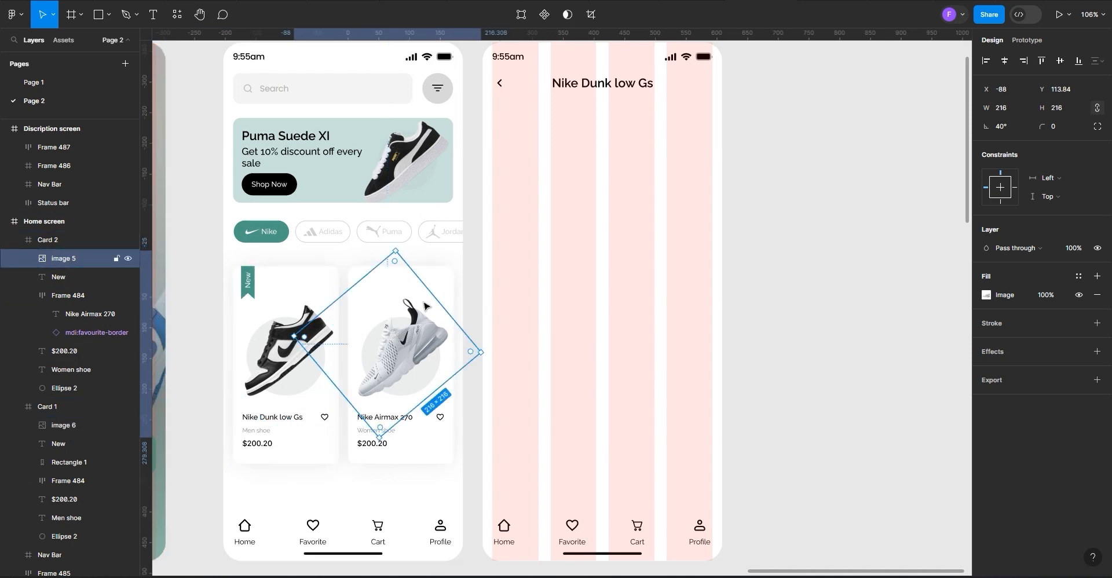
{"action": "left_click", "coordinate": [442, 290]}
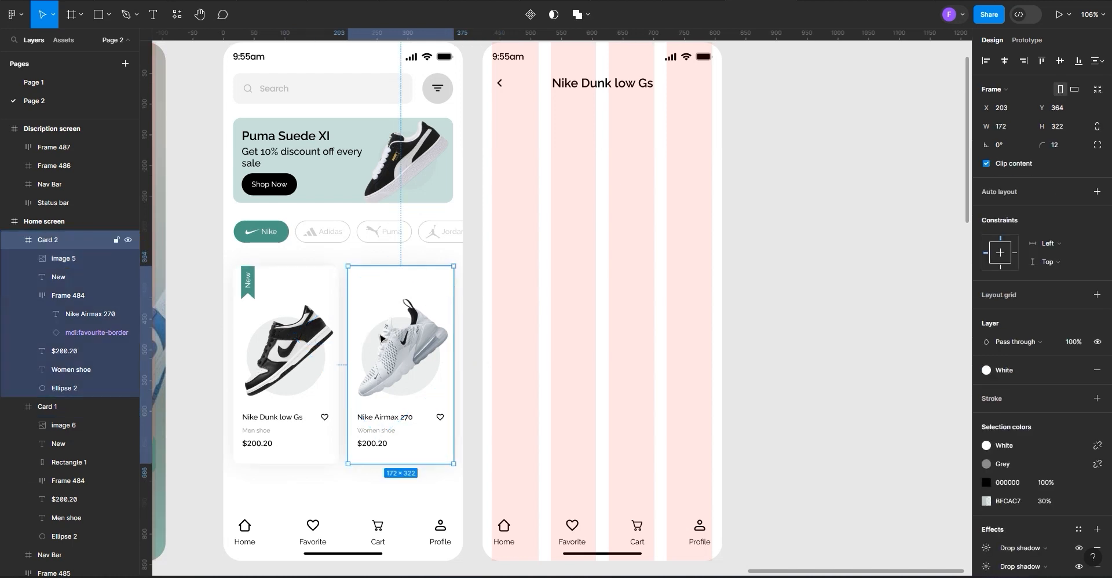
Copy the 128 × 128 background circle from Card 2 to the empty canvas beside the Discription screen
{"action": "scroll", "coordinate": [374, 325], "scroll_direction": "down", "scroll_amount": 1}
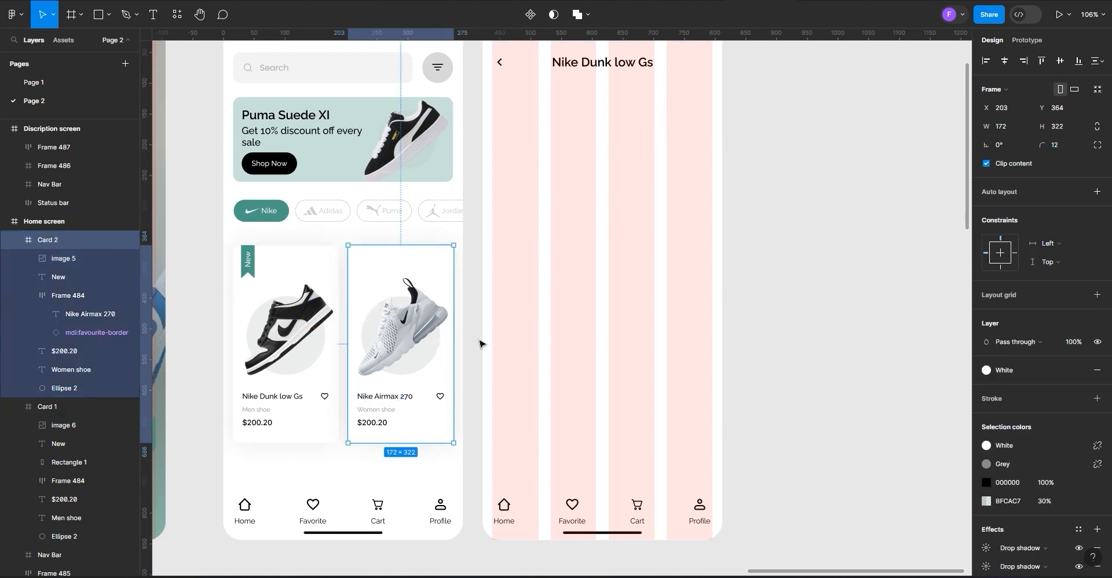
{"action": "scroll", "coordinate": [484, 341], "scroll_direction": "down", "scroll_amount": 2}
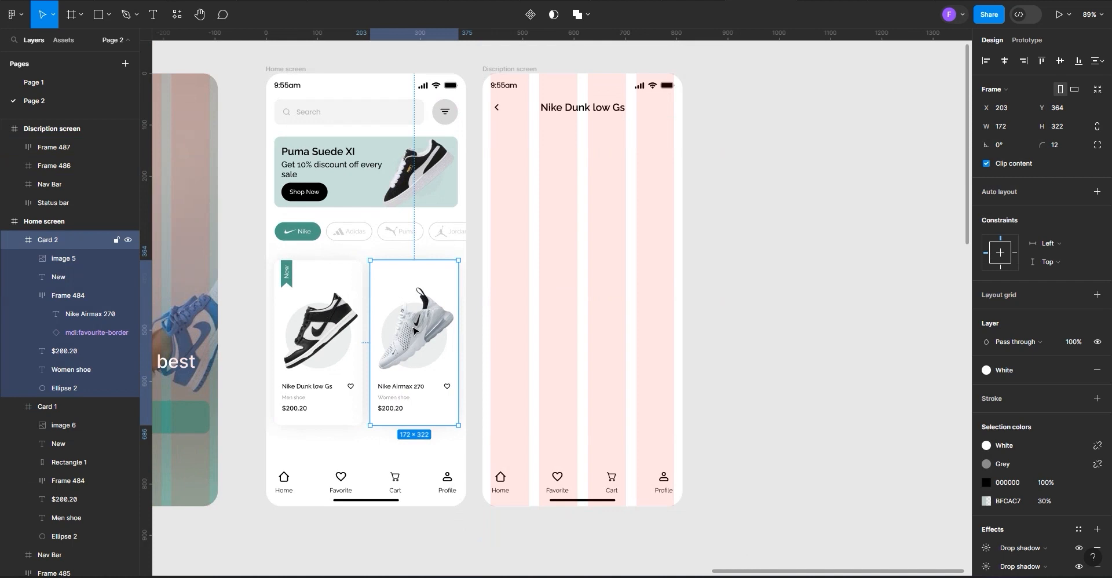
{"action": "left_click", "coordinate": [64, 389]}
{"action": "left_click_drag", "start_coordinate": [427, 352], "coordinate": [753, 173]}
{"action": "scroll", "coordinate": [806, 186], "scroll_direction": "up", "scroll_amount": 5}
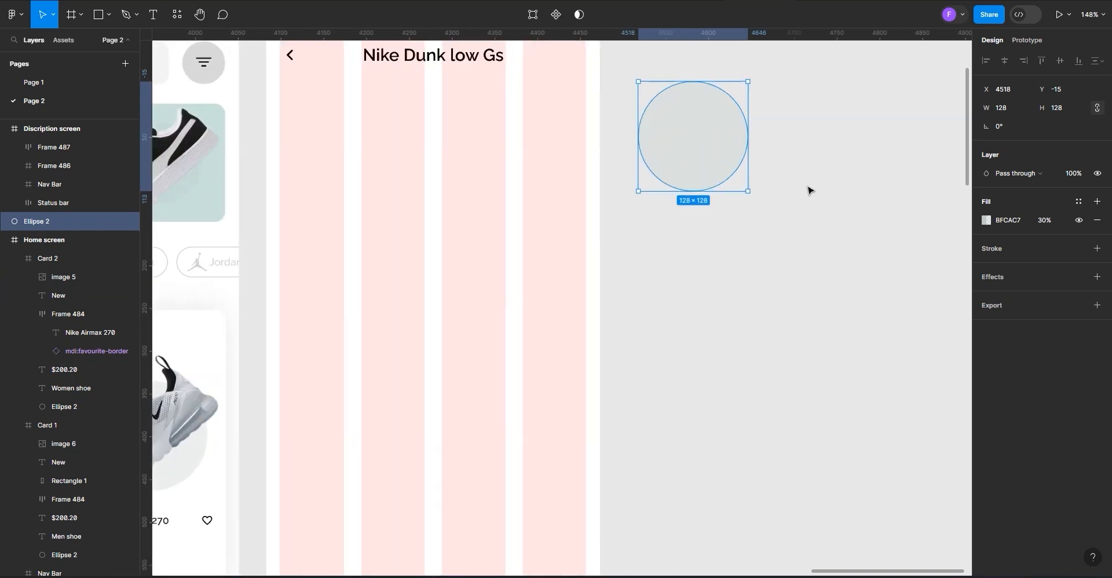
{"action": "scroll", "coordinate": [841, 211], "scroll_direction": "down", "scroll_amount": 3}
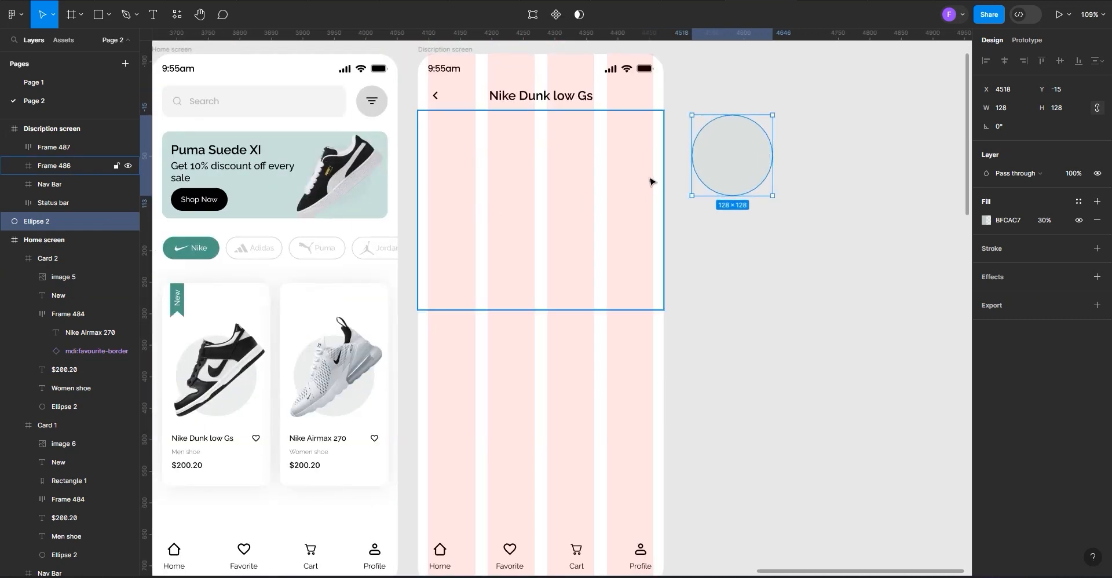
Fill the 390 × 316 frame below the header with the grey DCE0DF sampled from the loose background circle
{"action": "left_click", "coordinate": [459, 220]}
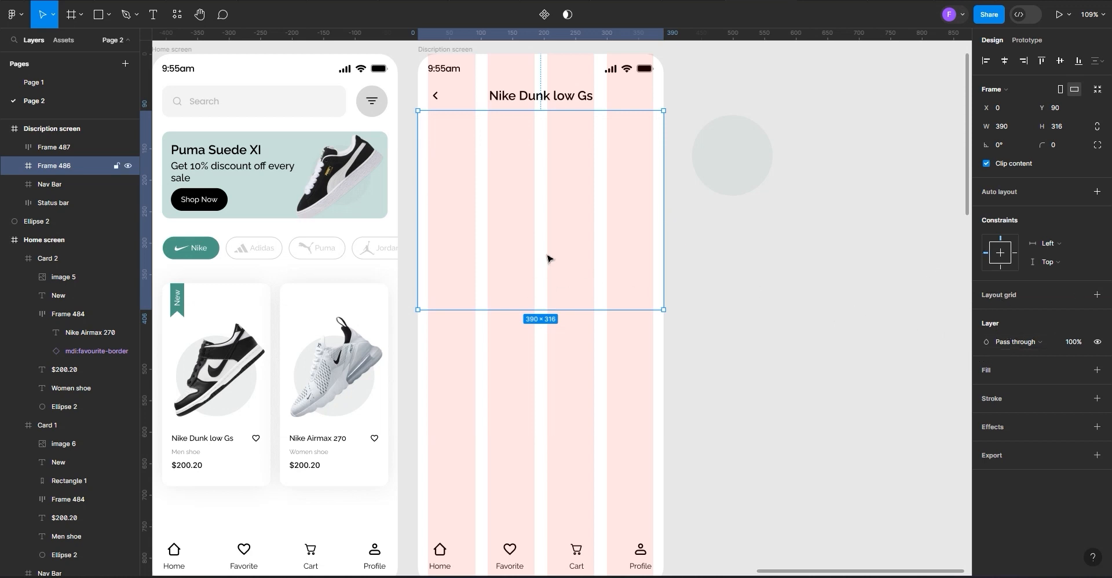
{"action": "left_click", "coordinate": [987, 377]}
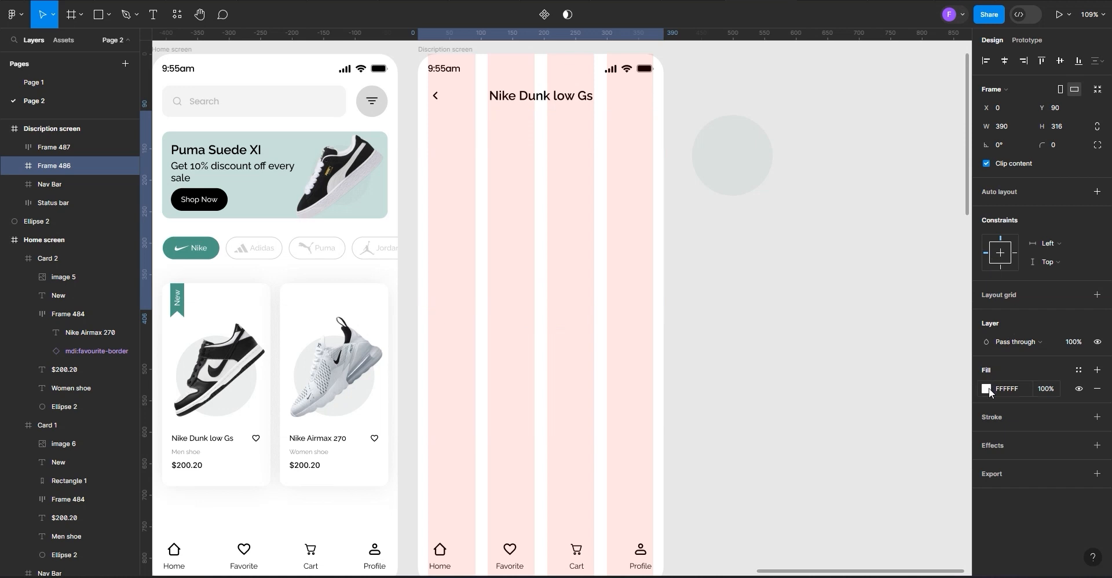
{"action": "left_click", "coordinate": [988, 390]}
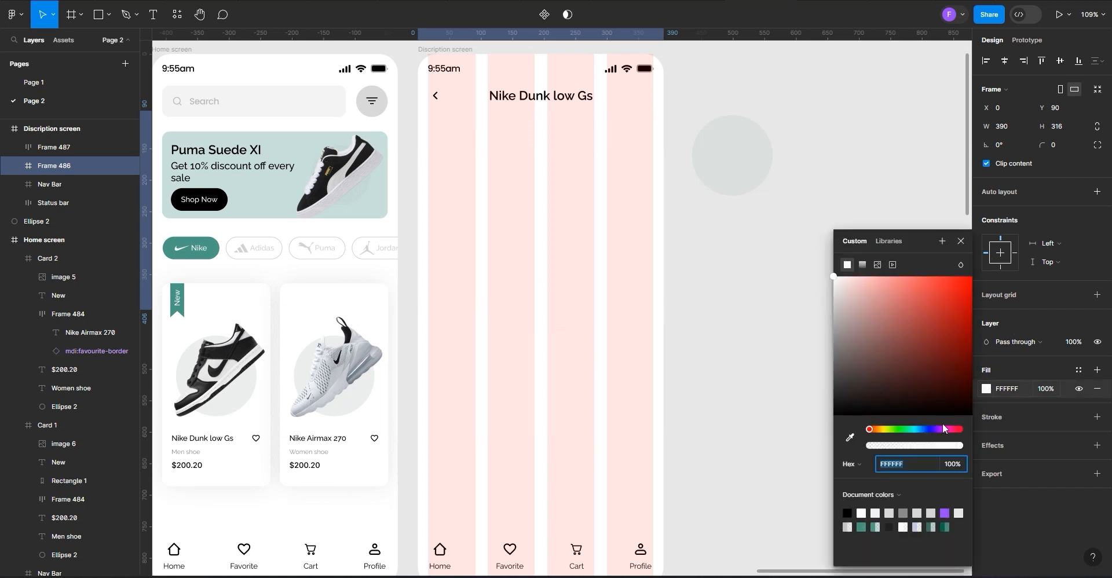
{"action": "left_click", "coordinate": [849, 440]}
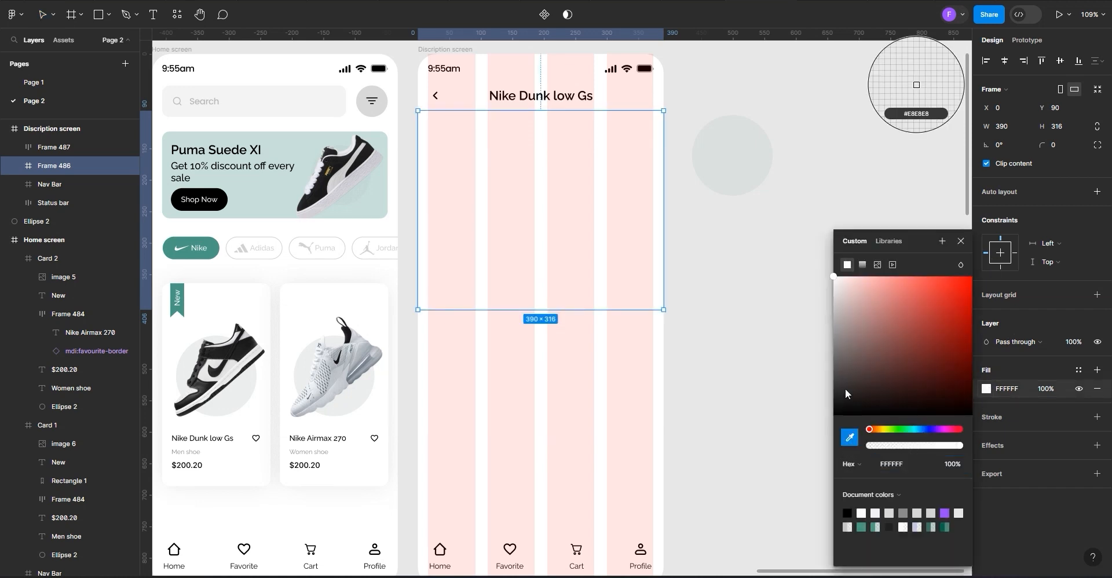
{"action": "left_click", "coordinate": [739, 151]}
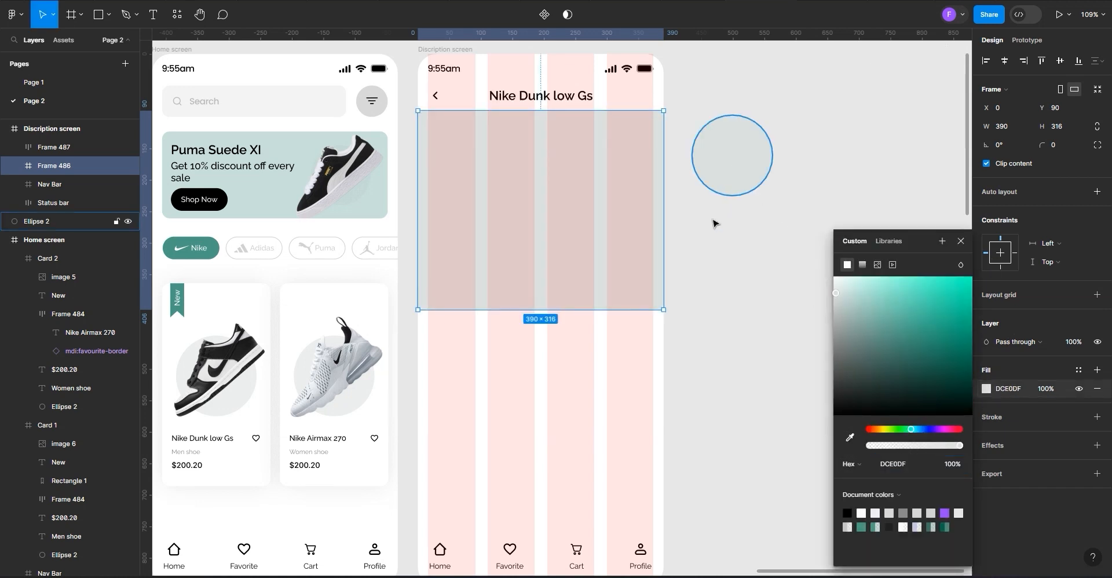
Show the four-column layout grid on the Discription screen frame
{"action": "left_click", "coordinate": [443, 51]}
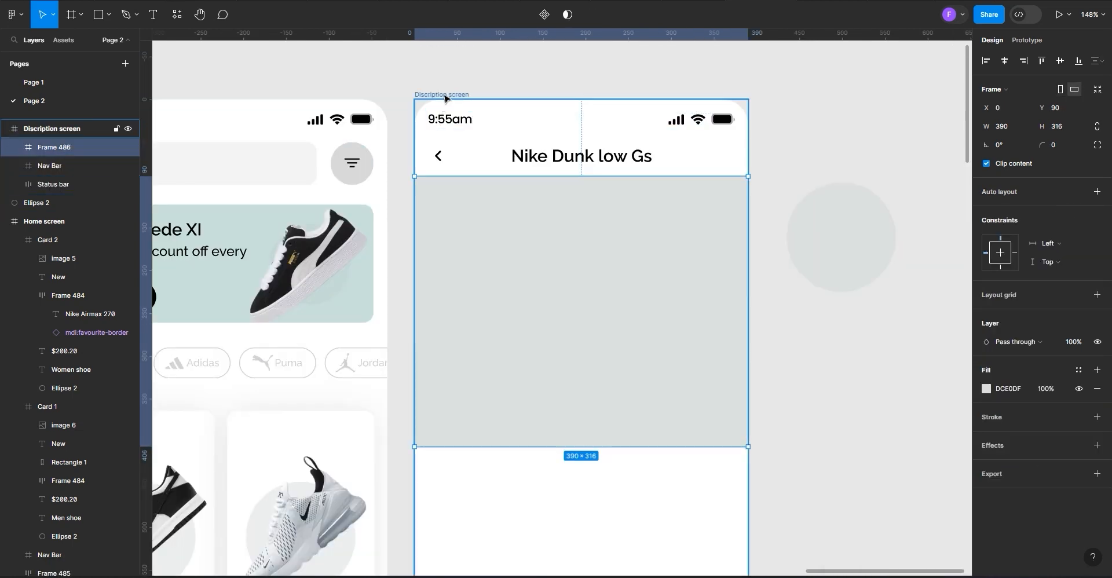
{"action": "left_click", "coordinate": [444, 94]}
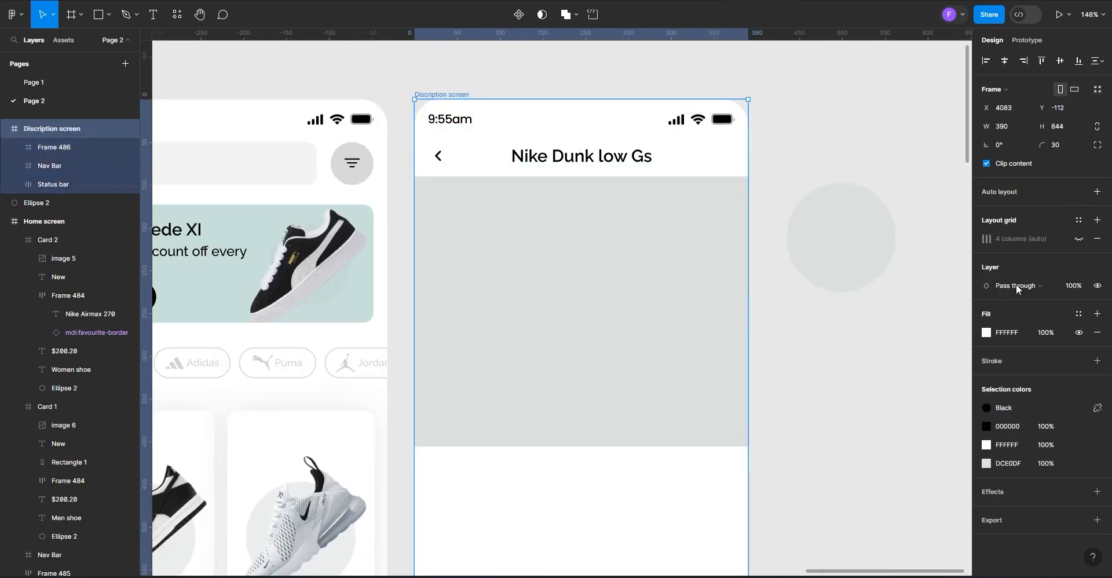
{"action": "left_click", "coordinate": [1077, 238]}
{"action": "scroll", "coordinate": [489, 419], "scroll_direction": "up", "scroll_amount": 1}
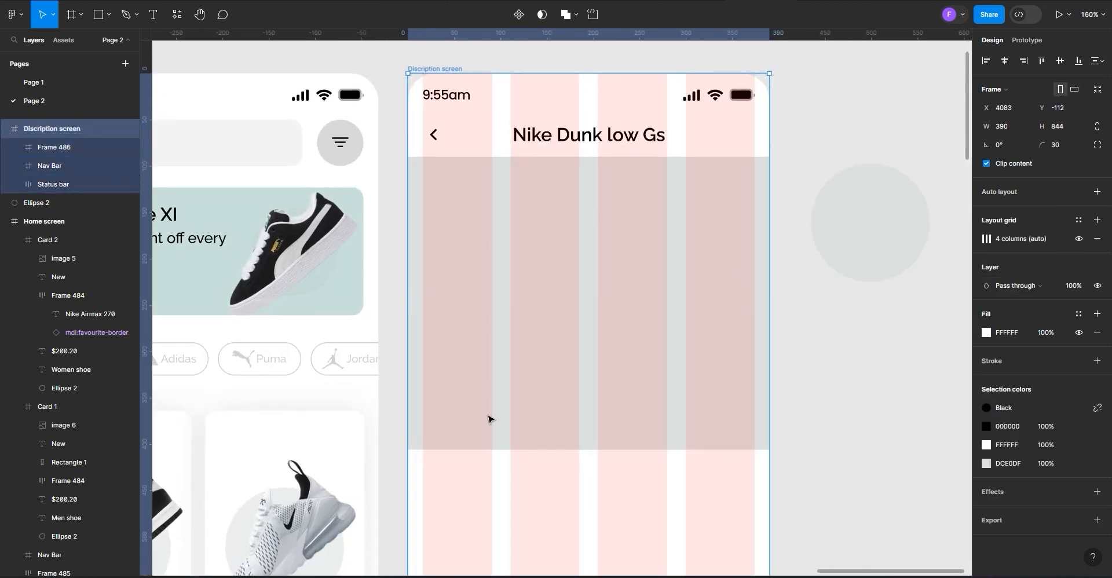
{"action": "scroll", "coordinate": [485, 419], "scroll_direction": "down", "scroll_amount": 1}
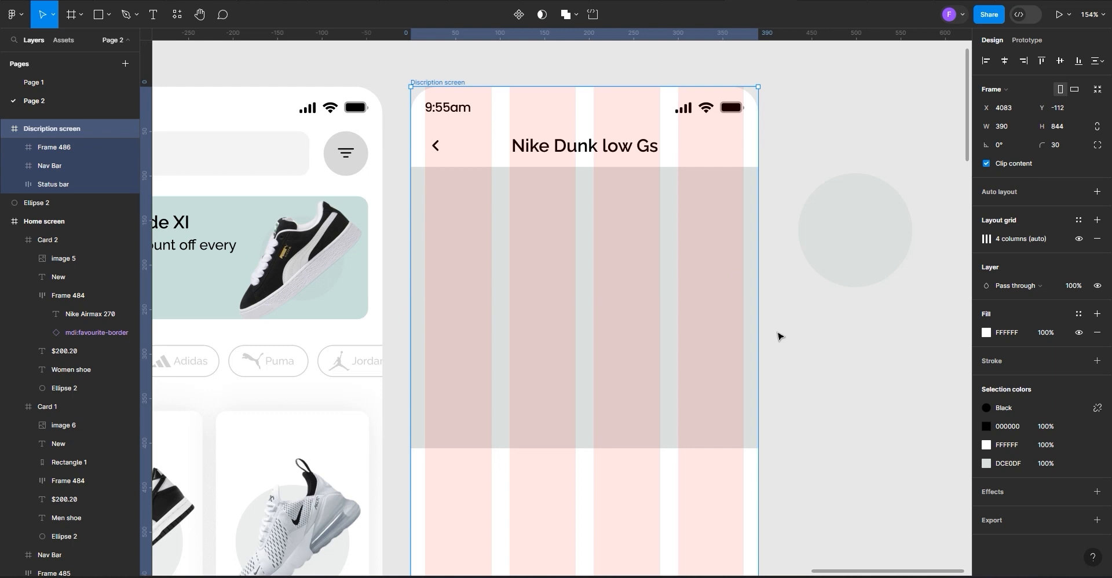
Undo the last two actions on the Discription screen and redo them
{"action": "key", "text": "ctrl+z"}
{"action": "key", "text": "ctrl+z"}
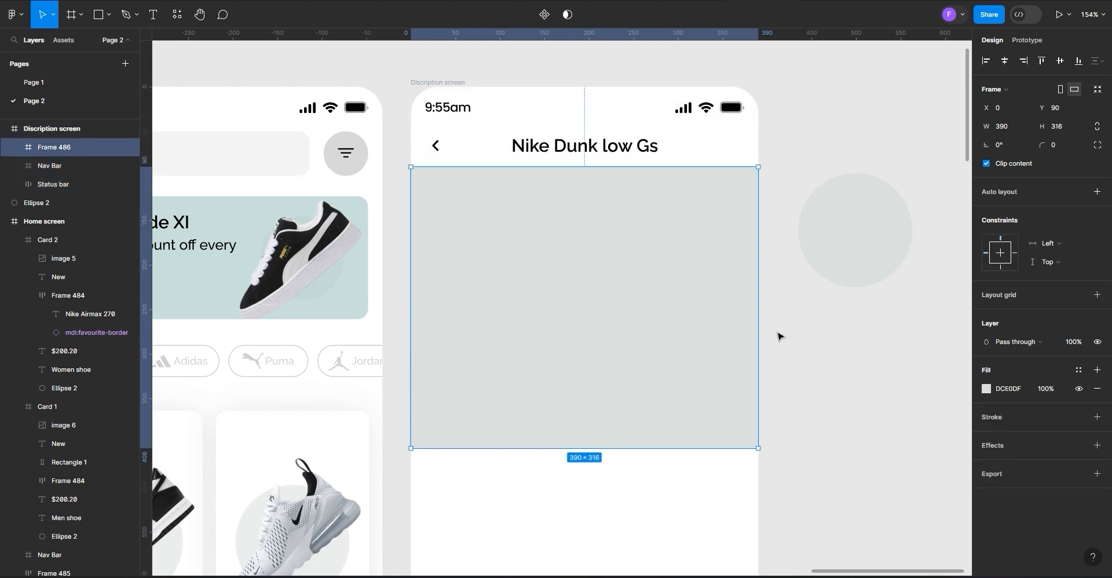
{"action": "key", "text": "ctrl+shift+z"}
{"action": "key", "text": "ctrl+shift+z"}
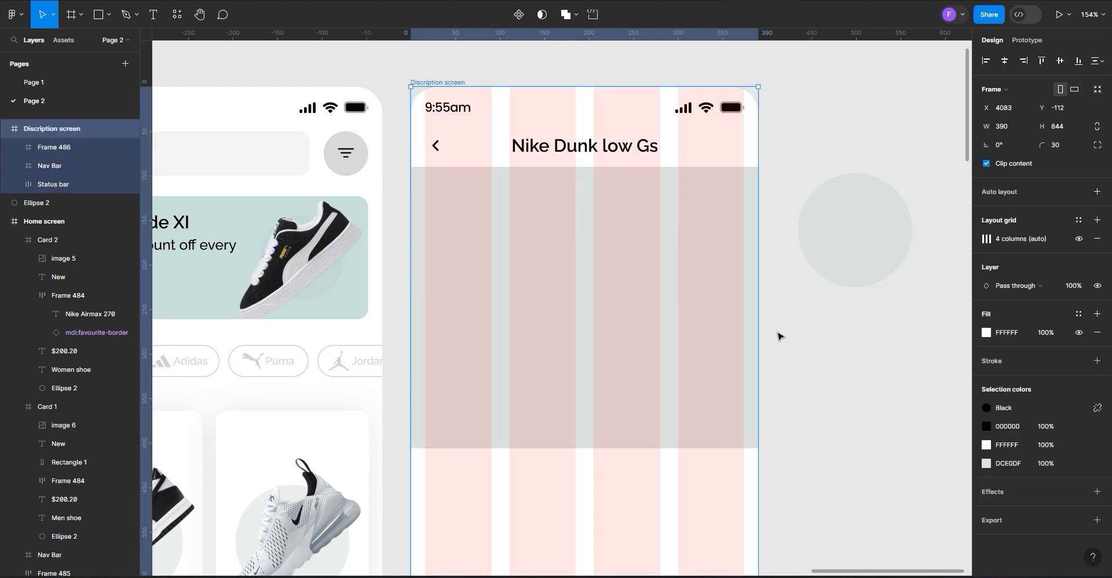
Apply the "Discription colour" style as the fill of the 390 × 316 frame below the header
{"action": "left_click", "coordinate": [621, 366]}
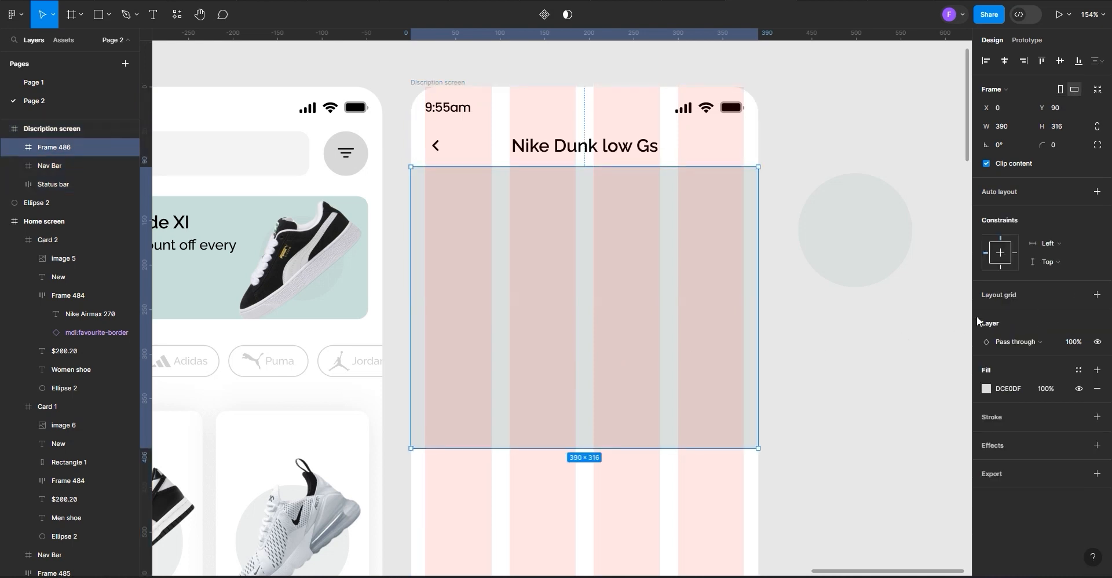
{"action": "left_click", "coordinate": [1077, 370]}
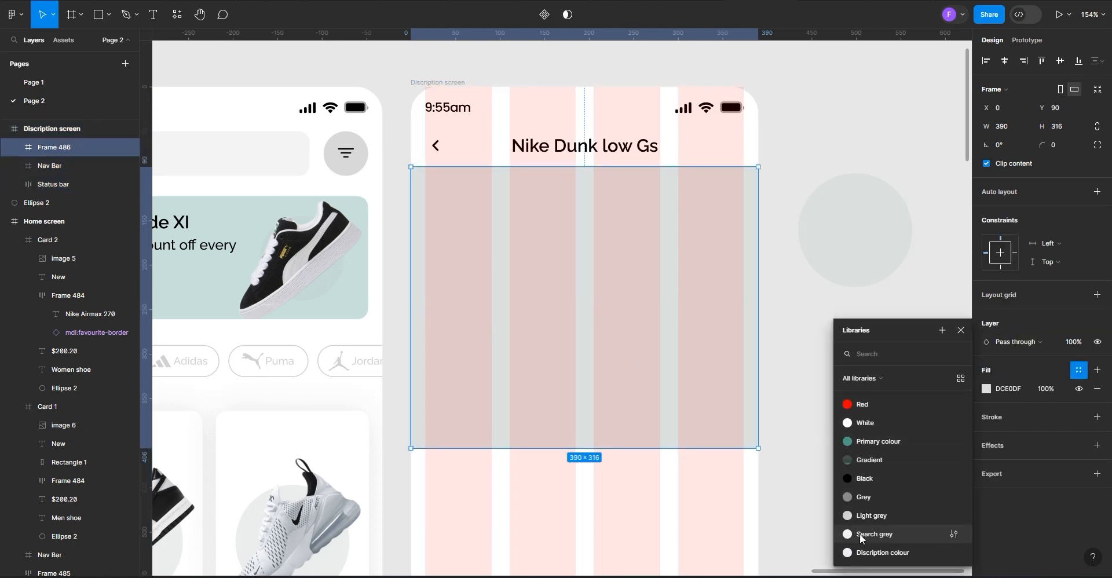
{"action": "left_click", "coordinate": [863, 553]}
{"action": "left_click", "coordinate": [797, 310]}
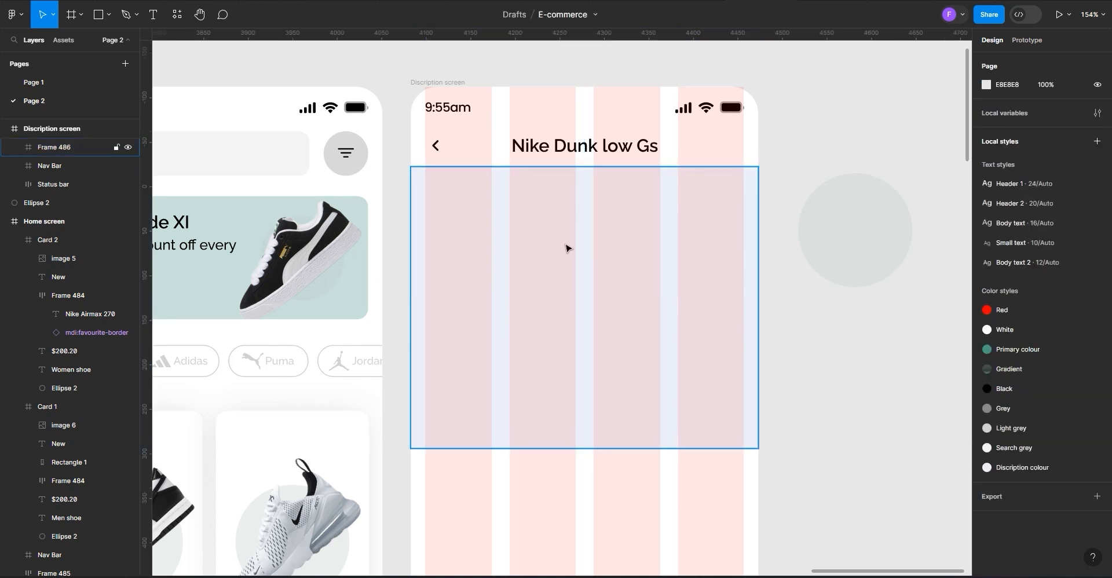
Duplicate the header title "Nike Dunk low Gs" to X 15, Y 426, 20 px below the shoe display frame
{"action": "scroll", "coordinate": [566, 249], "scroll_direction": "down", "scroll_amount": 5}
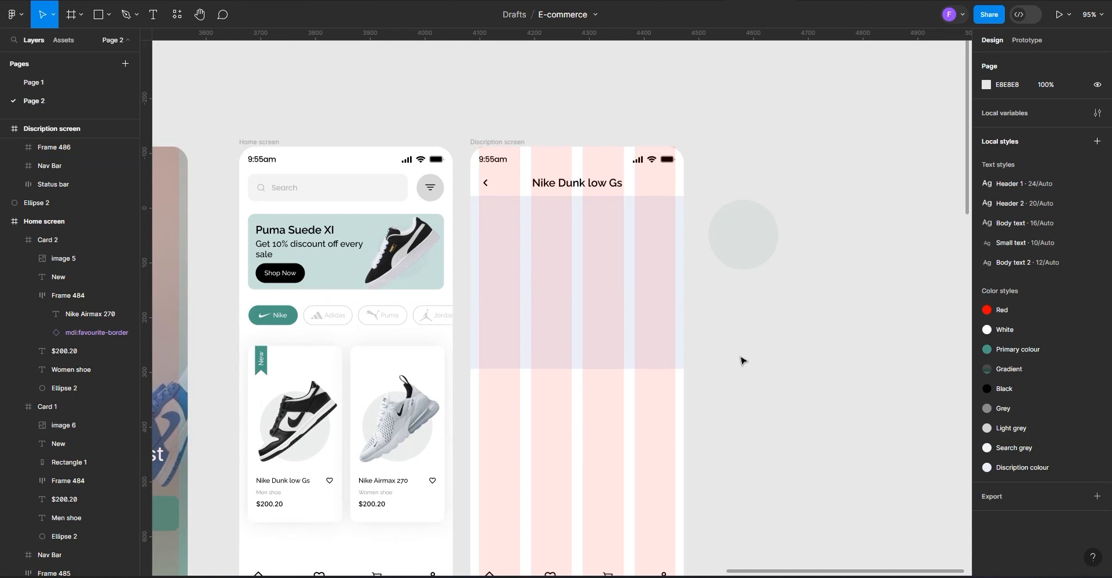
{"action": "scroll", "coordinate": [685, 310], "scroll_direction": "down", "scroll_amount": 1}
{"action": "scroll", "coordinate": [554, 340], "scroll_direction": "up", "scroll_amount": 1}
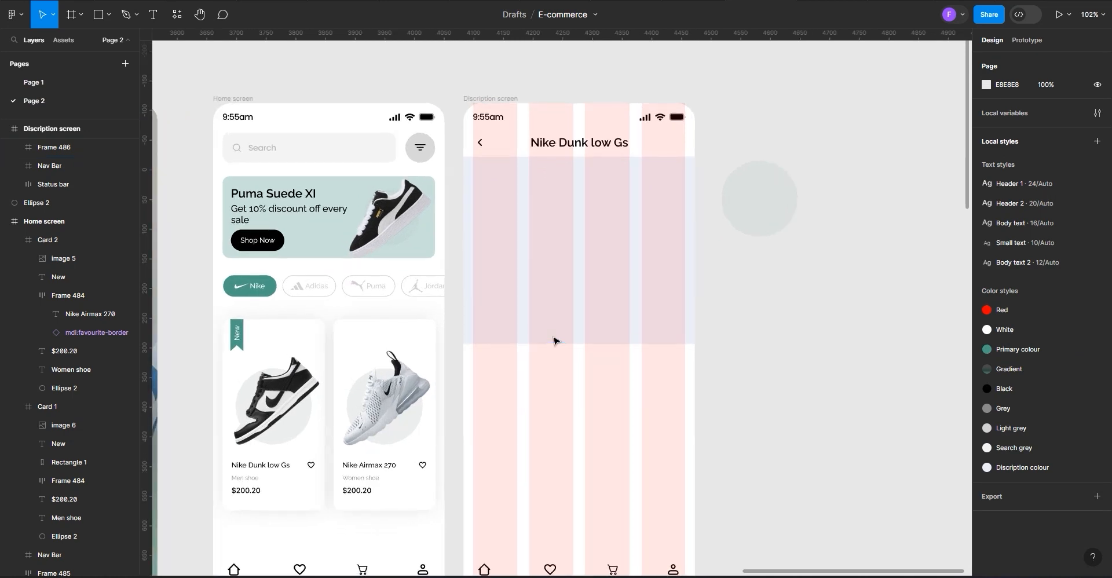
{"action": "scroll", "coordinate": [554, 340], "scroll_direction": "down", "scroll_amount": 1}
{"action": "double_click", "coordinate": [570, 143]}
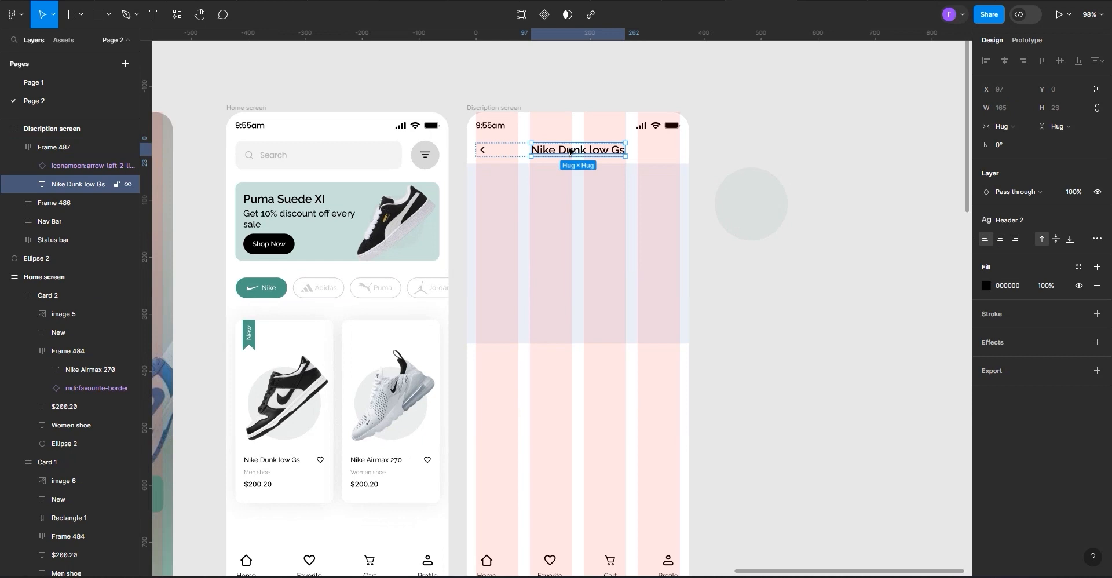
{"action": "left_click_drag", "start_coordinate": [569, 152], "coordinate": [513, 364]}
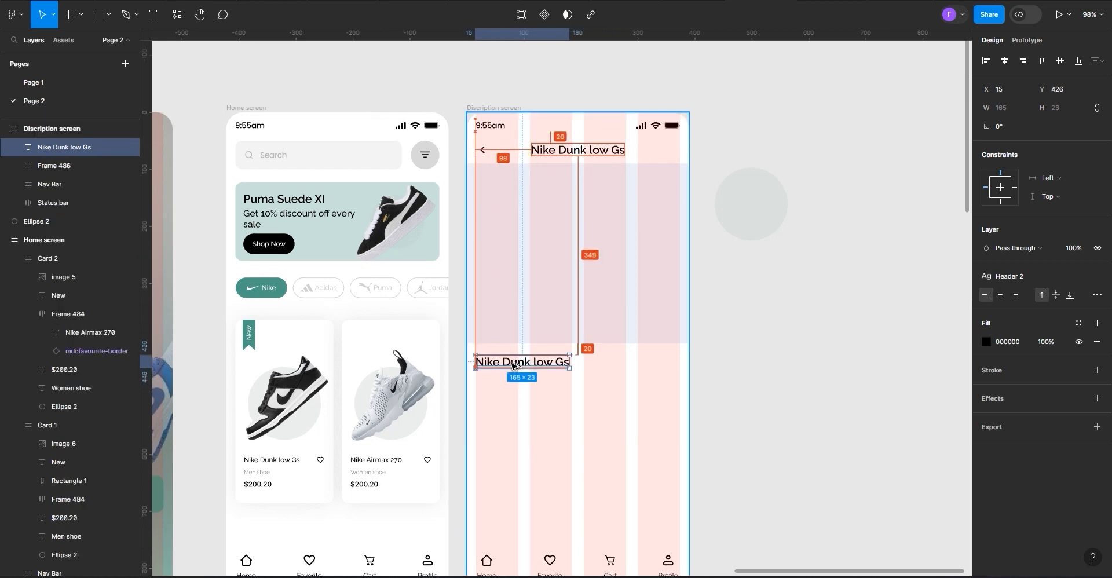
Copy the "Women shoe" label from Card 2 to X 16, Y 457, under the lower product title on the Discription screen
{"action": "left_click", "coordinate": [371, 473]}
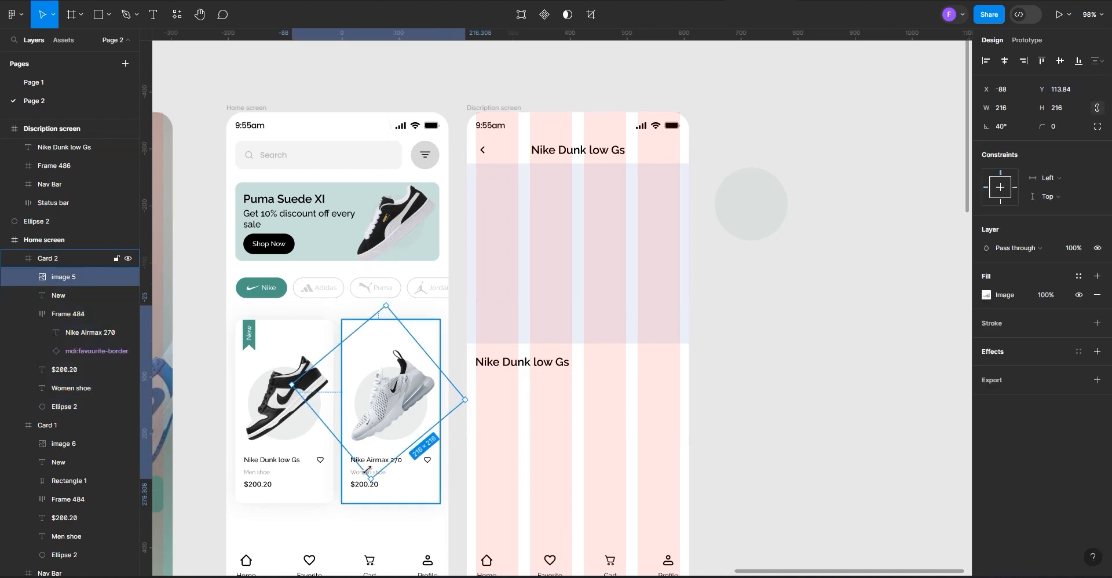
{"action": "left_click", "coordinate": [357, 474]}
{"action": "scroll", "coordinate": [356, 475], "scroll_direction": "up", "scroll_amount": 6}
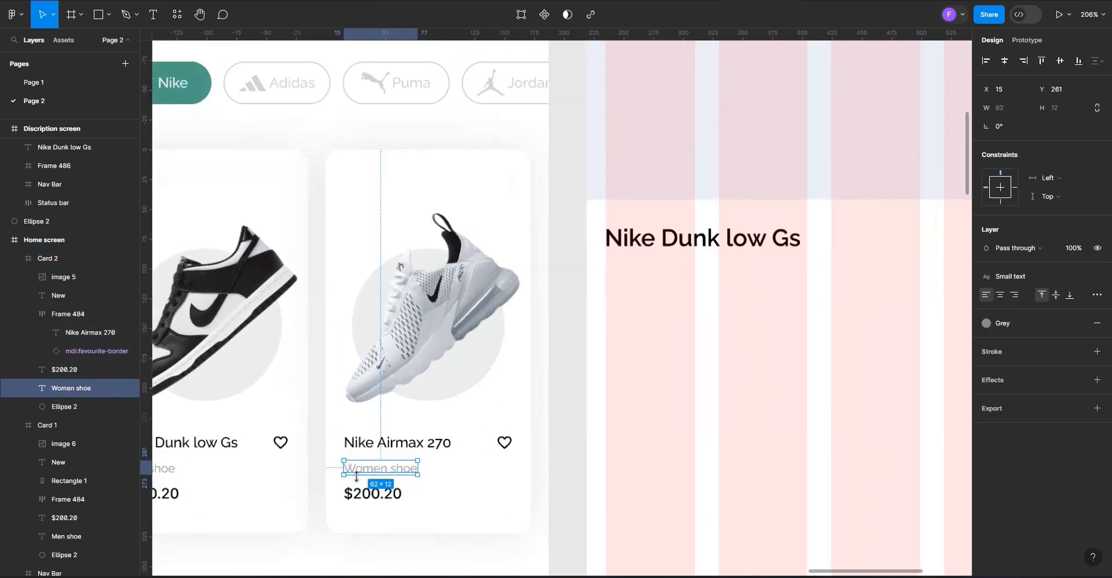
{"action": "left_click_drag", "start_coordinate": [371, 467], "coordinate": [791, 146]}
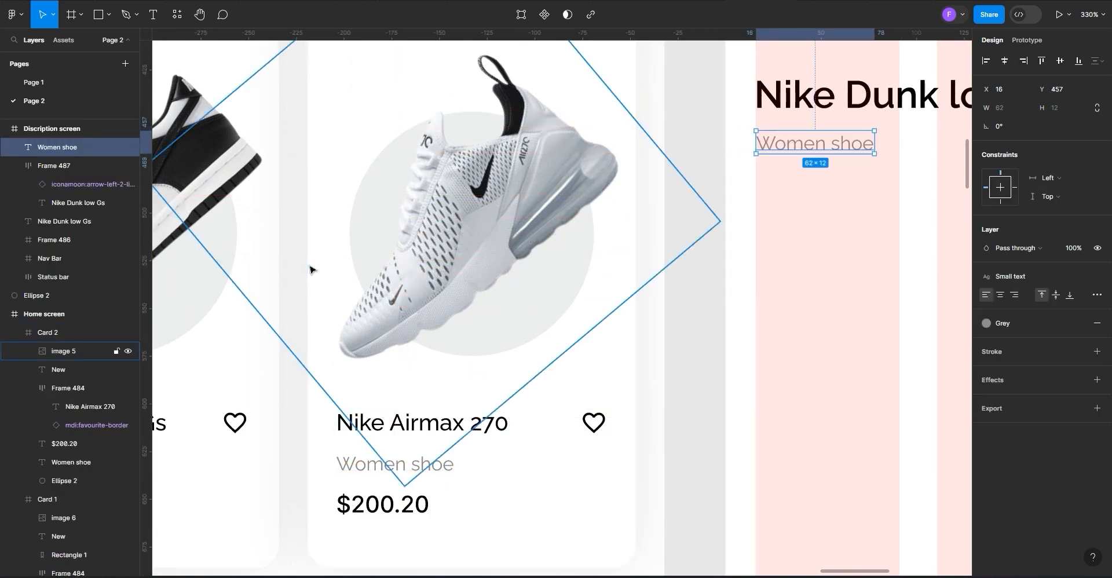
Change the category label on the Home screen's Nike Airmax 270 card to "Women's shoe"
{"action": "scroll", "coordinate": [310, 270], "scroll_direction": "down", "scroll_amount": 5}
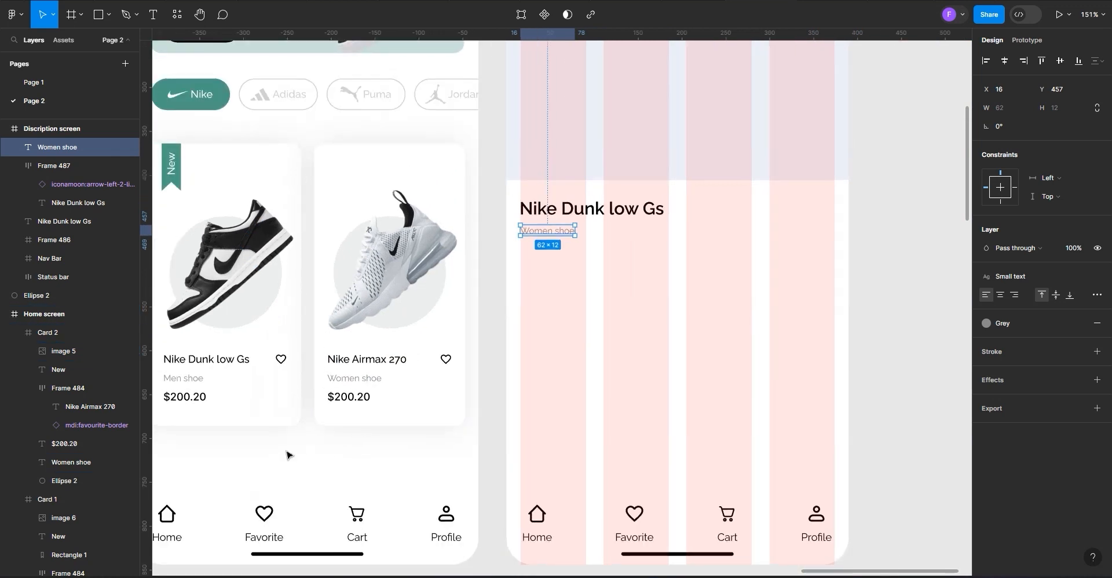
{"action": "scroll", "coordinate": [399, 454], "scroll_direction": "up", "scroll_amount": 3}
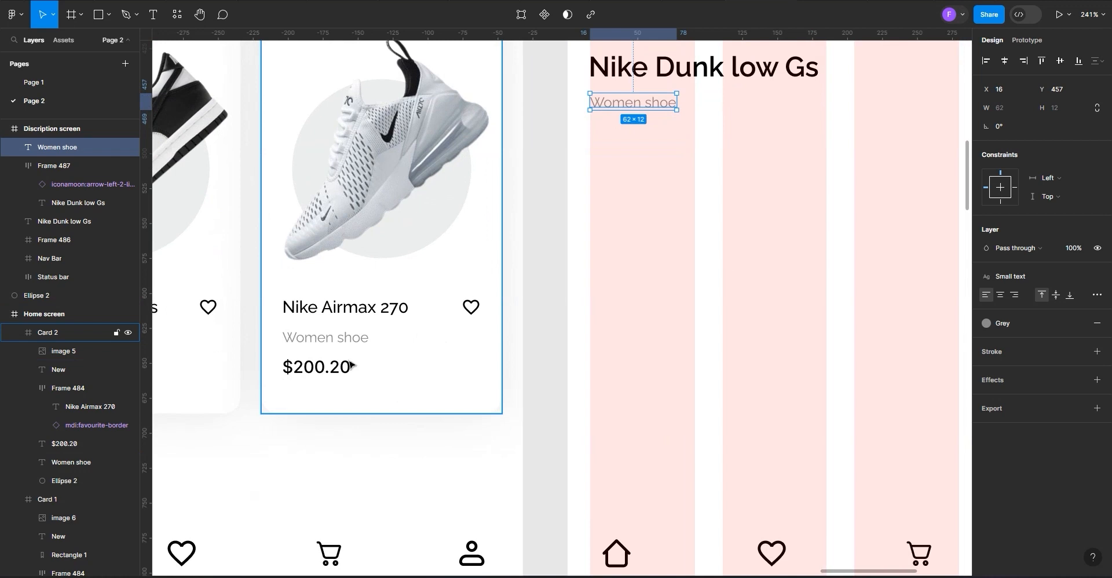
{"action": "scroll", "coordinate": [351, 365], "scroll_direction": "up", "scroll_amount": 3}
{"action": "left_click", "coordinate": [324, 334]}
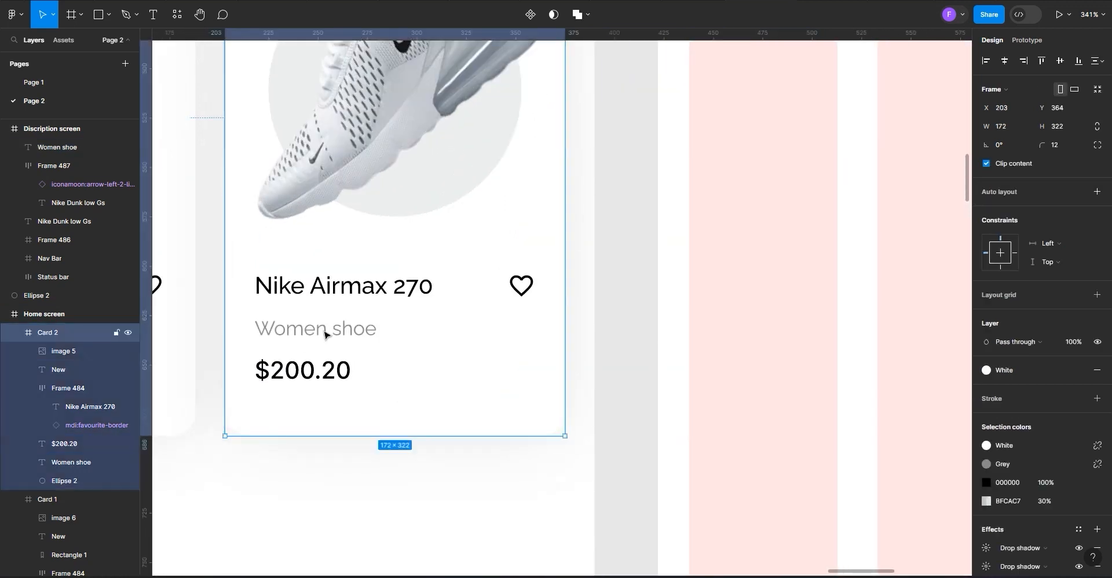
{"action": "double_click", "coordinate": [325, 335]}
{"action": "left_click", "coordinate": [300, 335]}
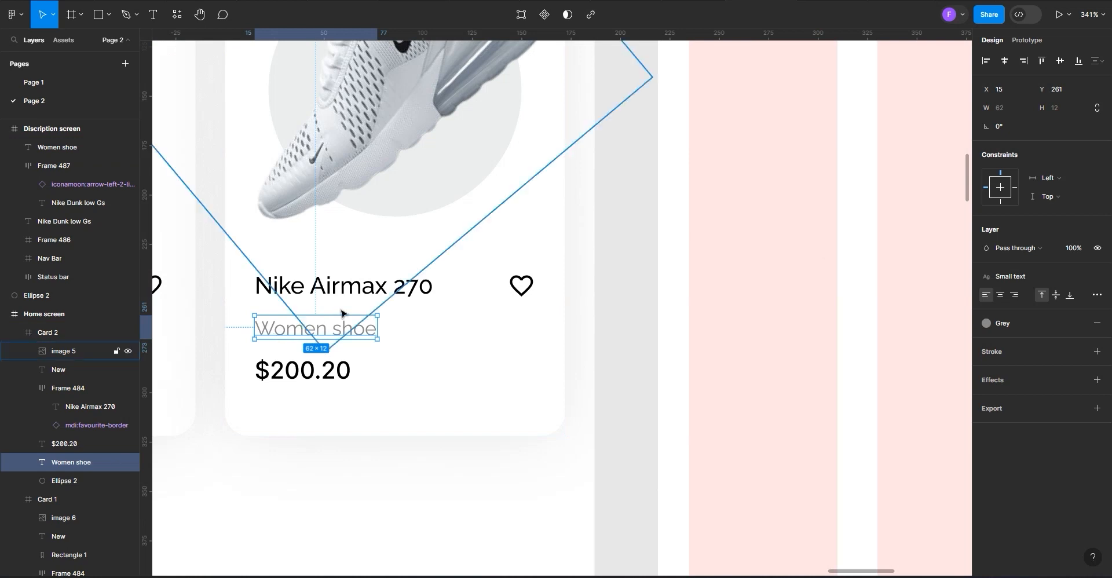
{"action": "double_click", "coordinate": [322, 332]}
{"action": "left_click", "coordinate": [326, 334]}
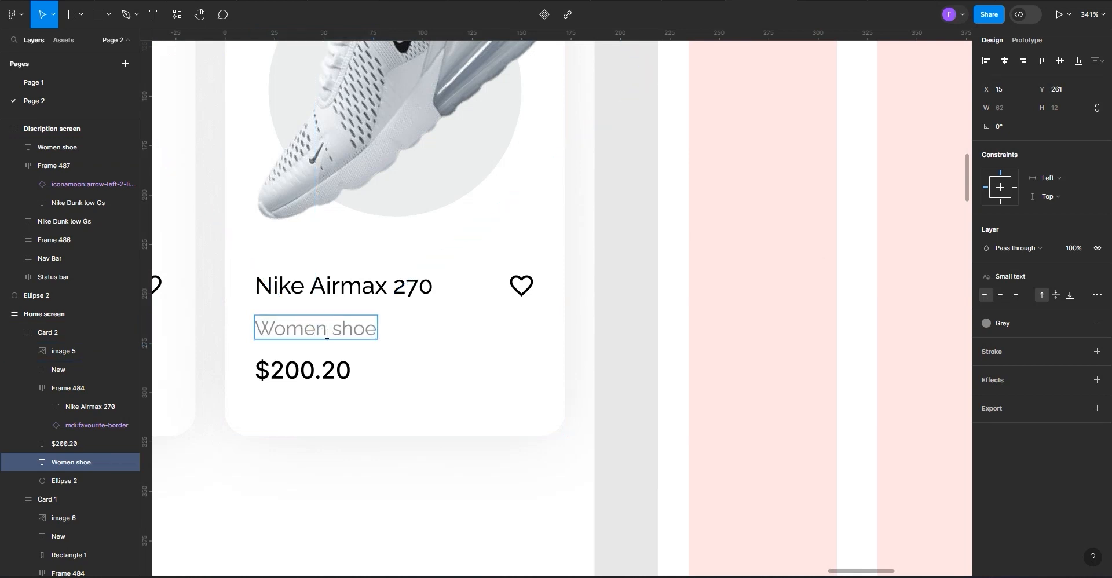
{"action": "type", "text": "'s"}
Change the category label on the Home screen's Nike Dunk low Gs card to "Men's shoe"
{"action": "scroll", "coordinate": [426, 381], "scroll_direction": "down", "scroll_amount": 5}
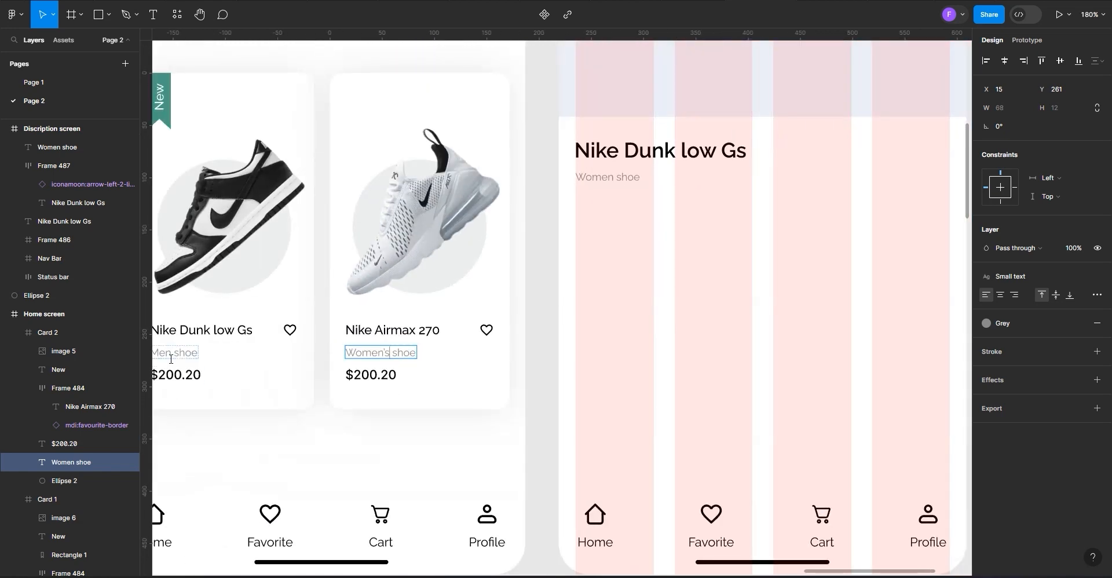
{"action": "scroll", "coordinate": [271, 368], "scroll_direction": "down", "scroll_amount": 2}
{"action": "scroll", "coordinate": [194, 364], "scroll_direction": "up", "scroll_amount": 10}
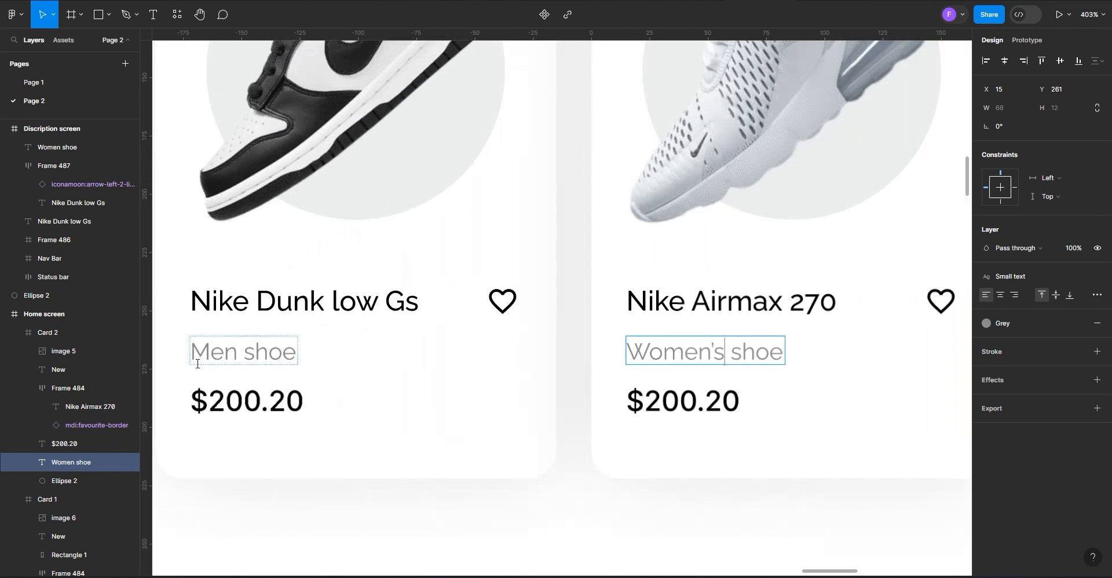
{"action": "double_click", "coordinate": [261, 349]}
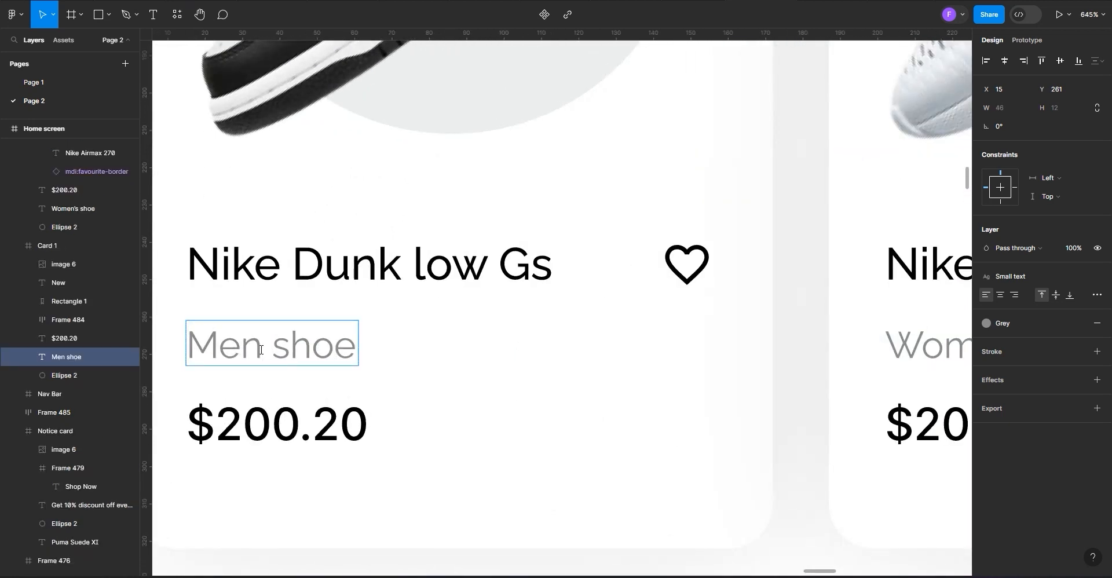
{"action": "type", "text": "'s"}
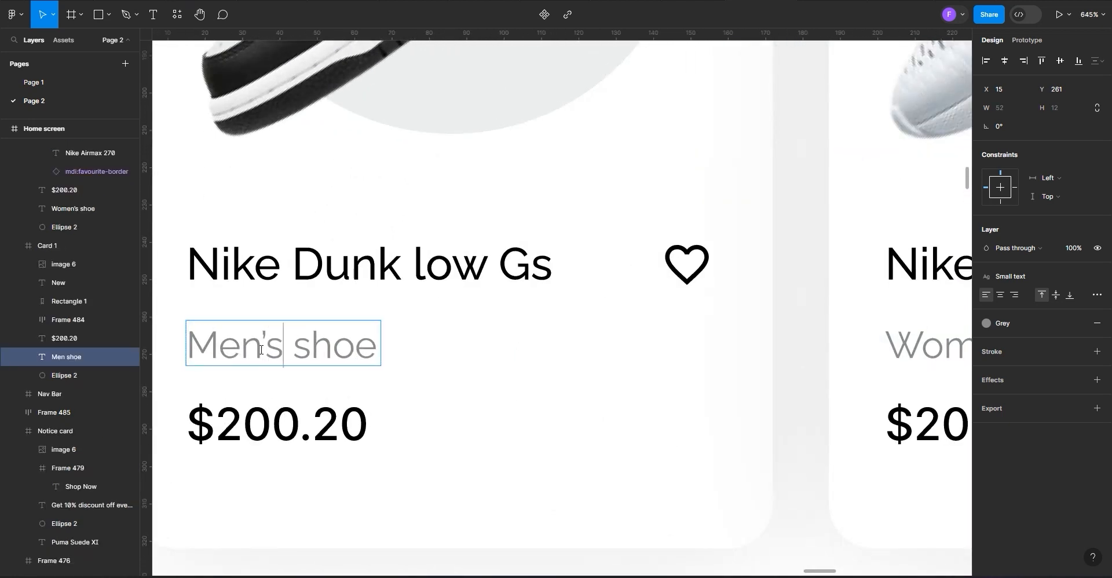
Change the category label under the product title on the Discription screen to "Women's shoe"
{"action": "scroll", "coordinate": [260, 349], "scroll_direction": "down", "scroll_amount": 1}
{"action": "scroll", "coordinate": [261, 350], "scroll_direction": "down", "scroll_amount": 5}
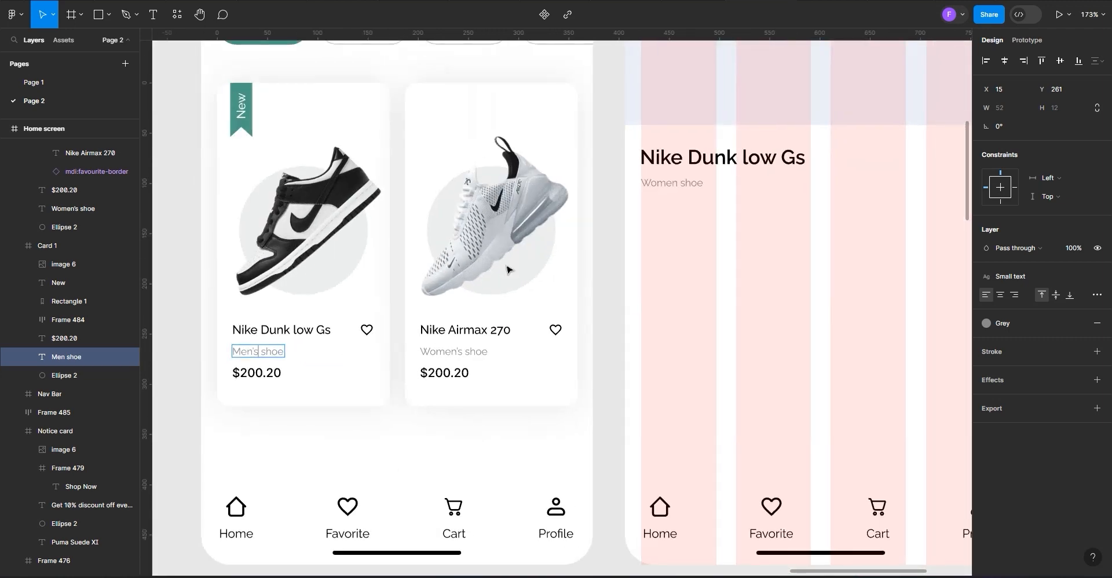
{"action": "scroll", "coordinate": [710, 187], "scroll_direction": "up", "scroll_amount": 5}
{"action": "double_click", "coordinate": [677, 183]}
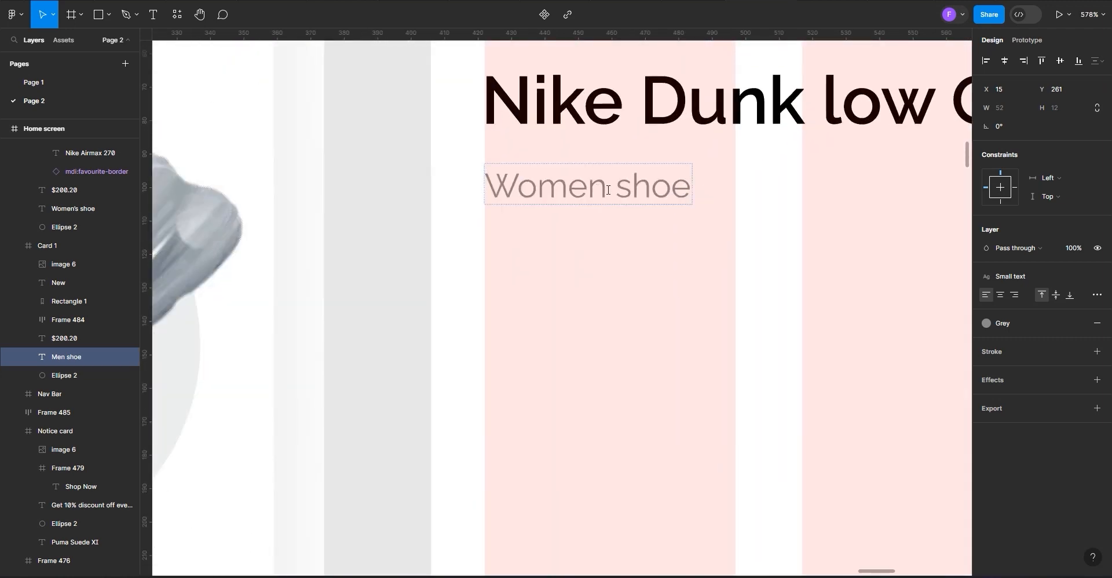
{"action": "type", "text": "'s"}
{"action": "key", "text": "Escape"}
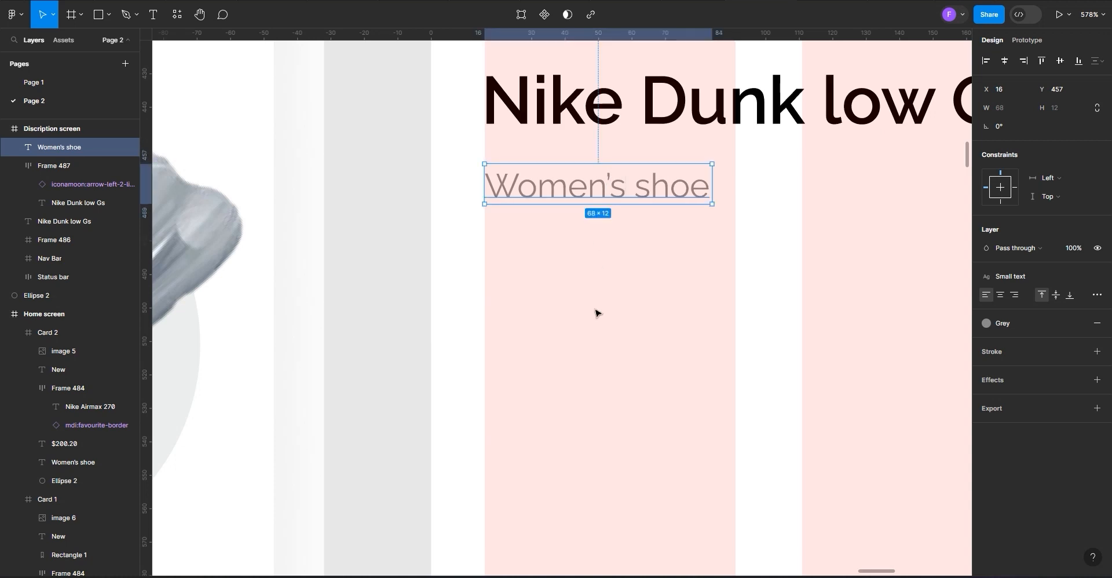
Copy the $200.20 price from the Home screen's Nike Airmax 270 card to X 325, Y 426 beside the product title on the Discription screen
{"action": "scroll", "coordinate": [442, 335], "scroll_direction": "down", "scroll_amount": 5}
{"action": "scroll", "coordinate": [442, 337], "scroll_direction": "down", "scroll_amount": 2}
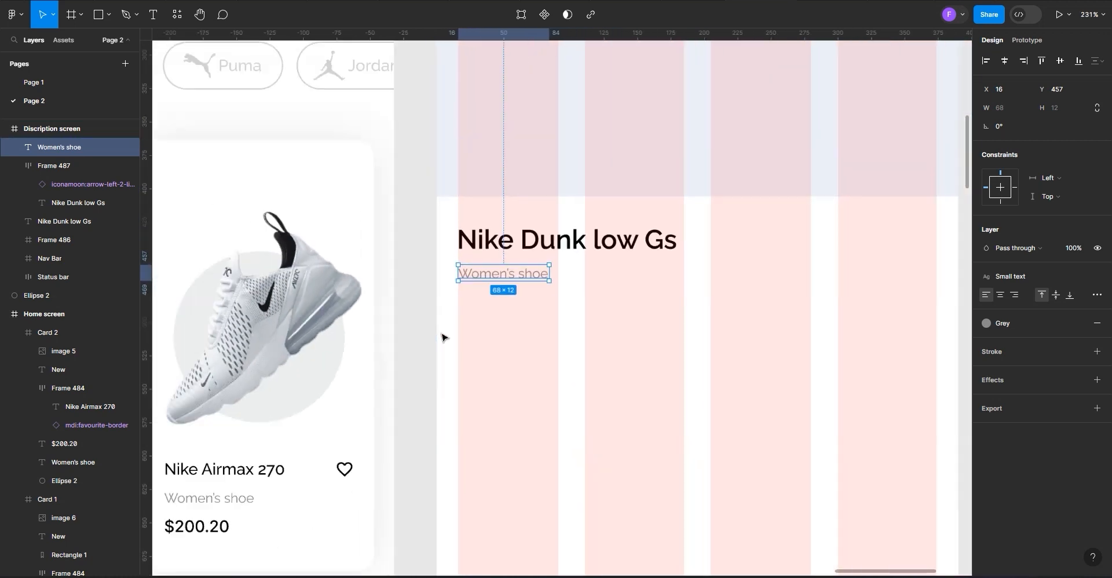
{"action": "double_click", "coordinate": [205, 527]}
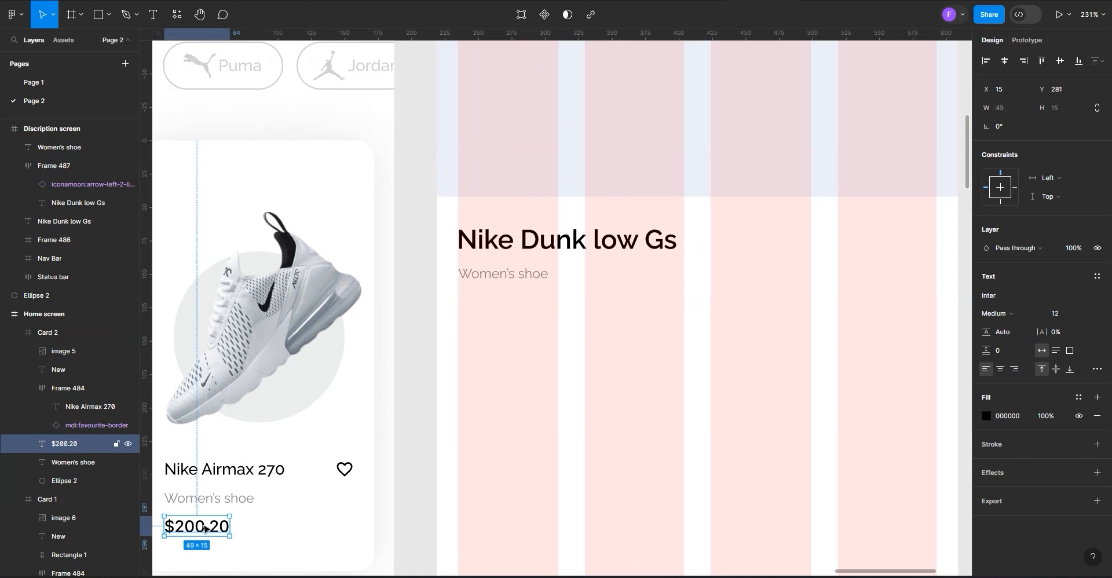
{"action": "left_click_drag", "start_coordinate": [206, 528], "coordinate": [912, 236]}
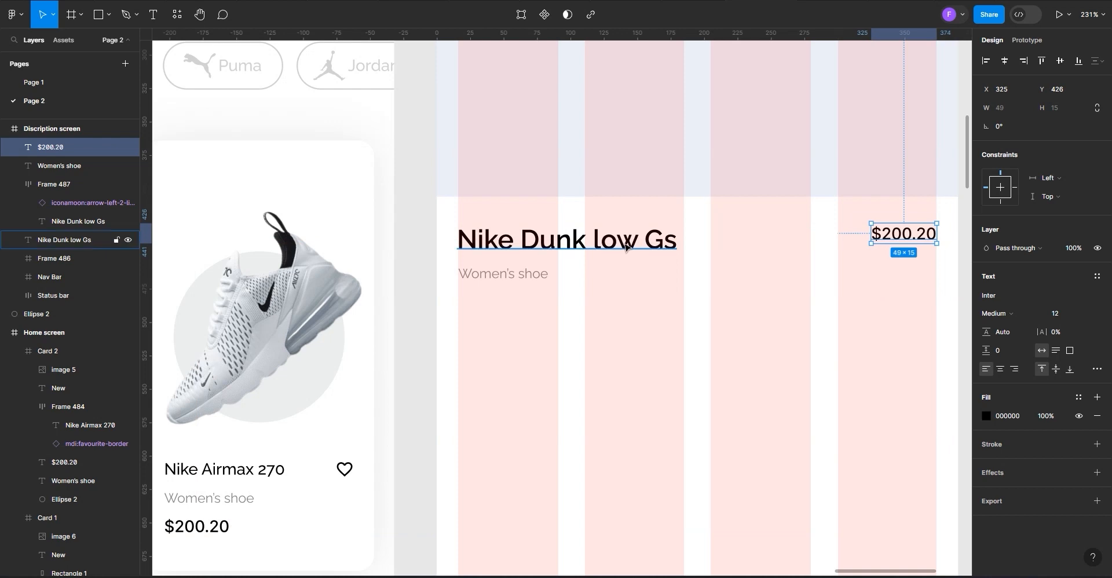
Combine the product title and the price in a horizontal auto layout with left, vertically centred alignment
{"action": "left_click", "coordinate": [626, 246], "text": "shift"}
{"action": "left_click", "coordinate": [1097, 173]}
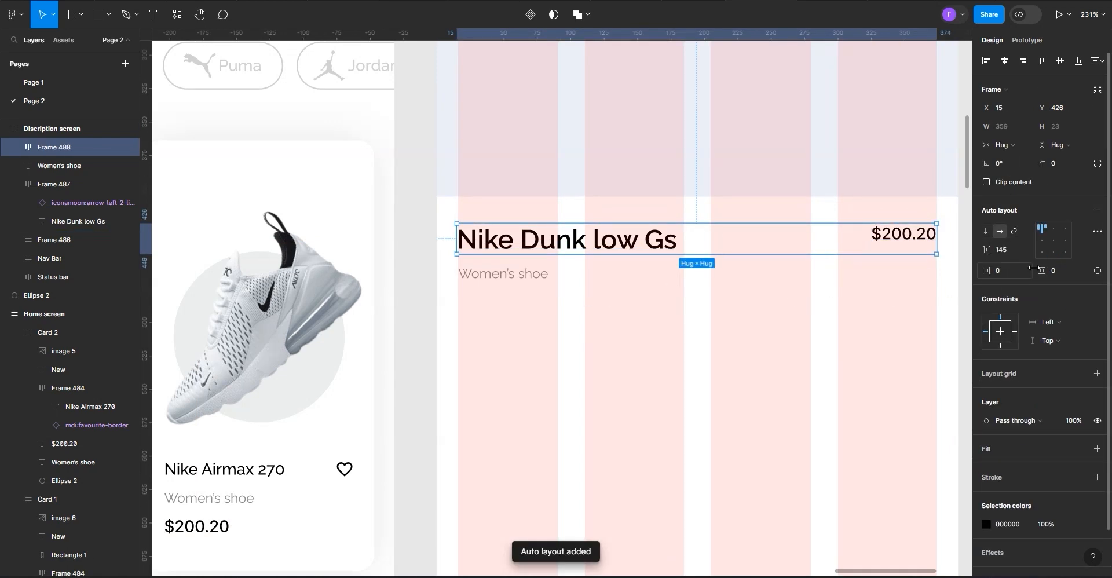
{"action": "left_click", "coordinate": [1042, 240]}
Apply the Body text style to the "Women's shoe" label under the product title and move it up to Y 455
{"action": "scroll", "coordinate": [841, 277], "scroll_direction": "down", "scroll_amount": 2}
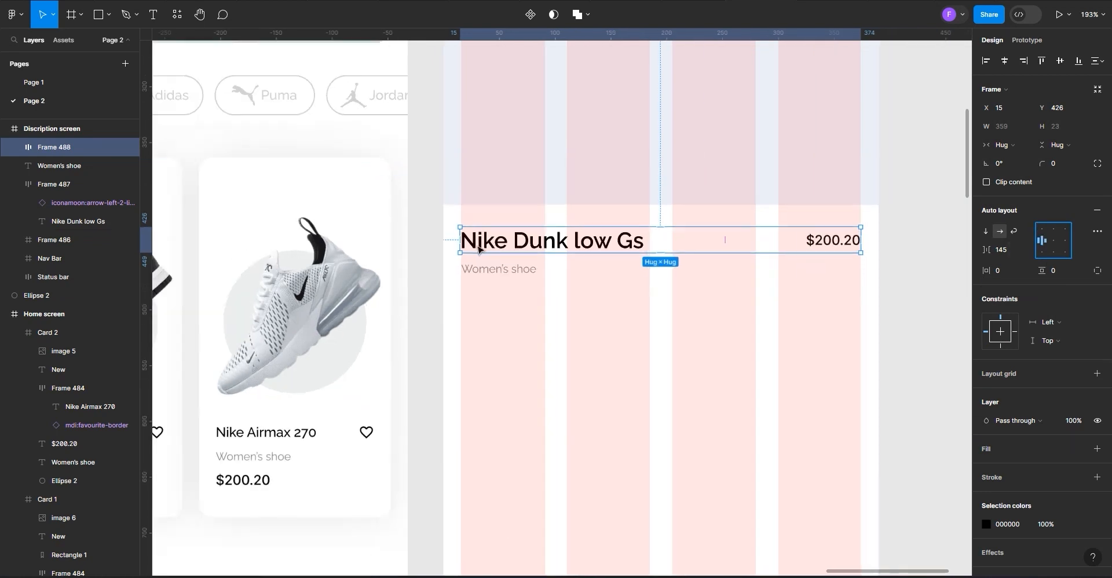
{"action": "scroll", "coordinate": [620, 284], "scroll_direction": "up", "scroll_amount": 3}
{"action": "scroll", "coordinate": [393, 231], "scroll_direction": "up", "scroll_amount": 2}
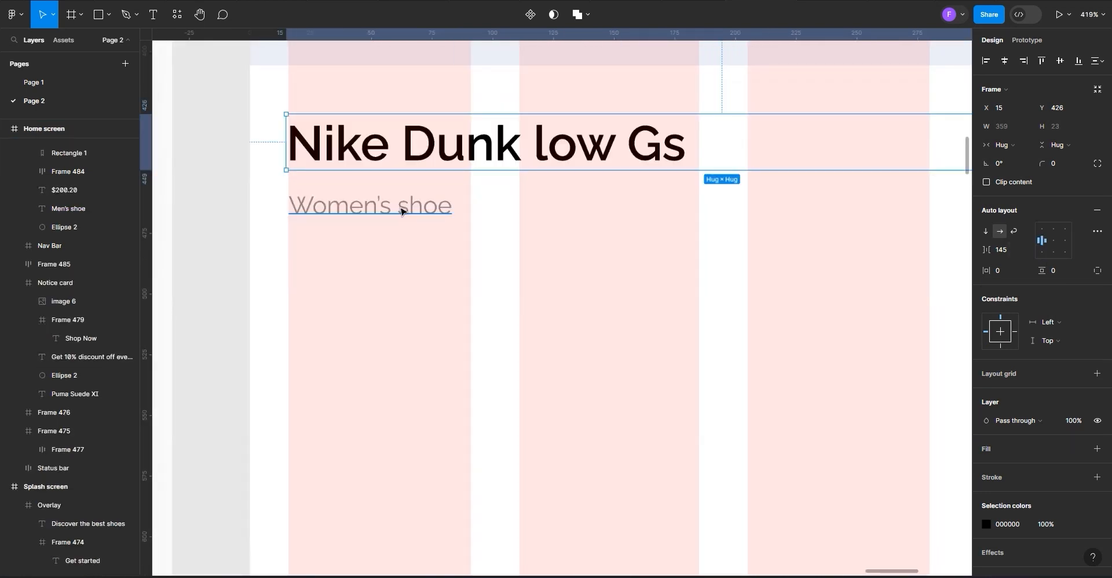
{"action": "left_click", "coordinate": [402, 211]}
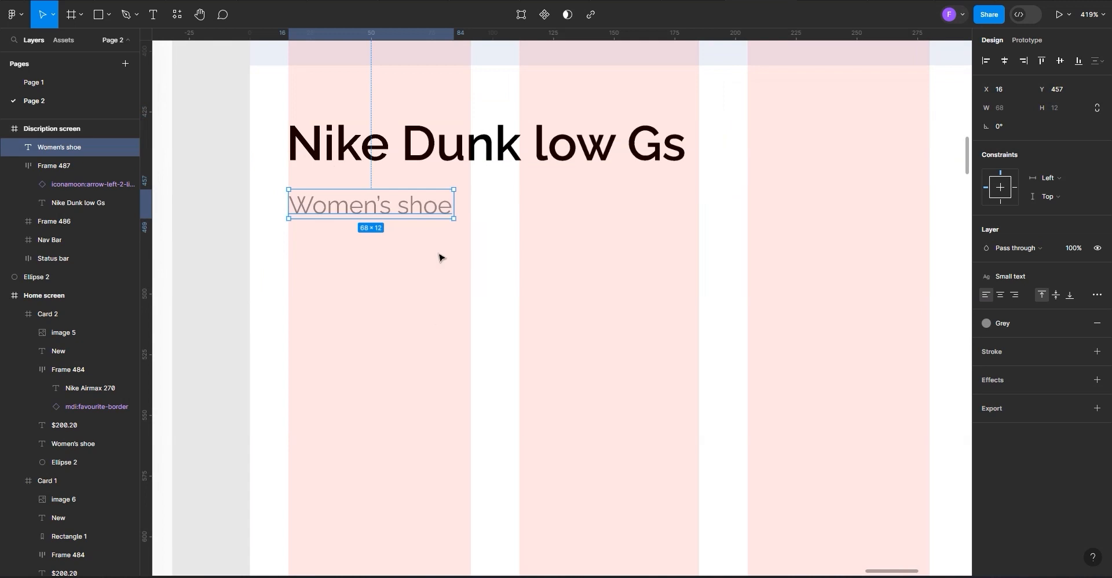
{"action": "left_click", "coordinate": [1019, 276]}
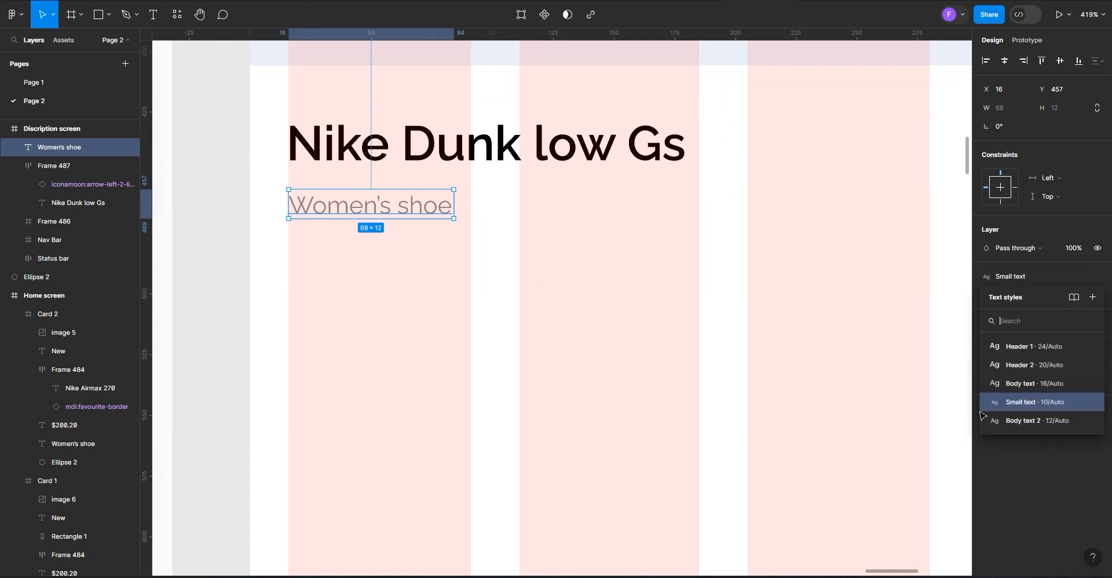
{"action": "left_click", "coordinate": [1019, 379]}
{"action": "scroll", "coordinate": [353, 324], "scroll_direction": "down", "scroll_amount": 4}
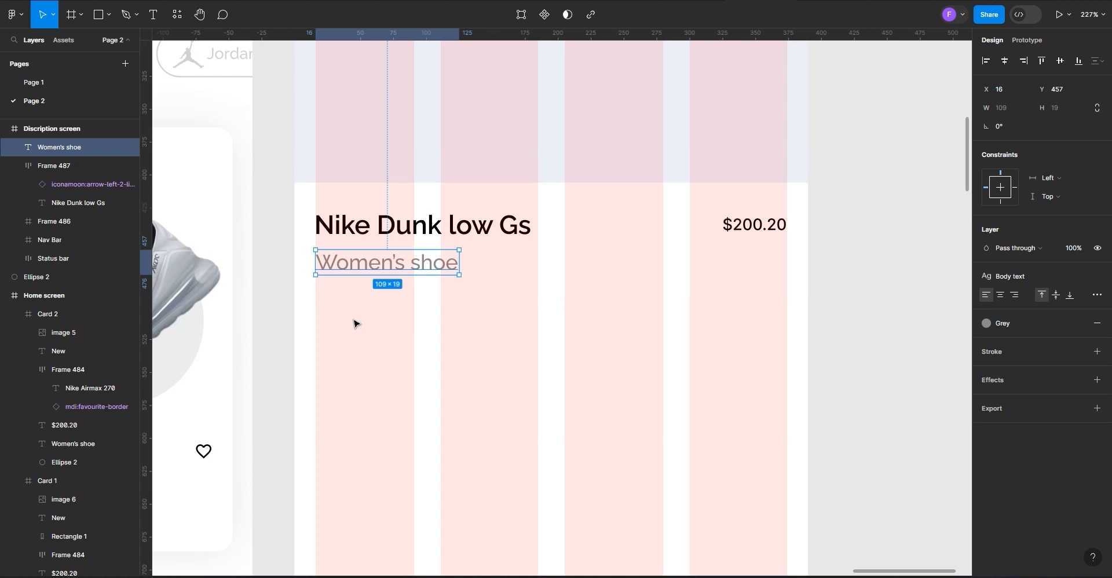
{"action": "key", "text": "Up"}
{"action": "key", "text": "Up"}
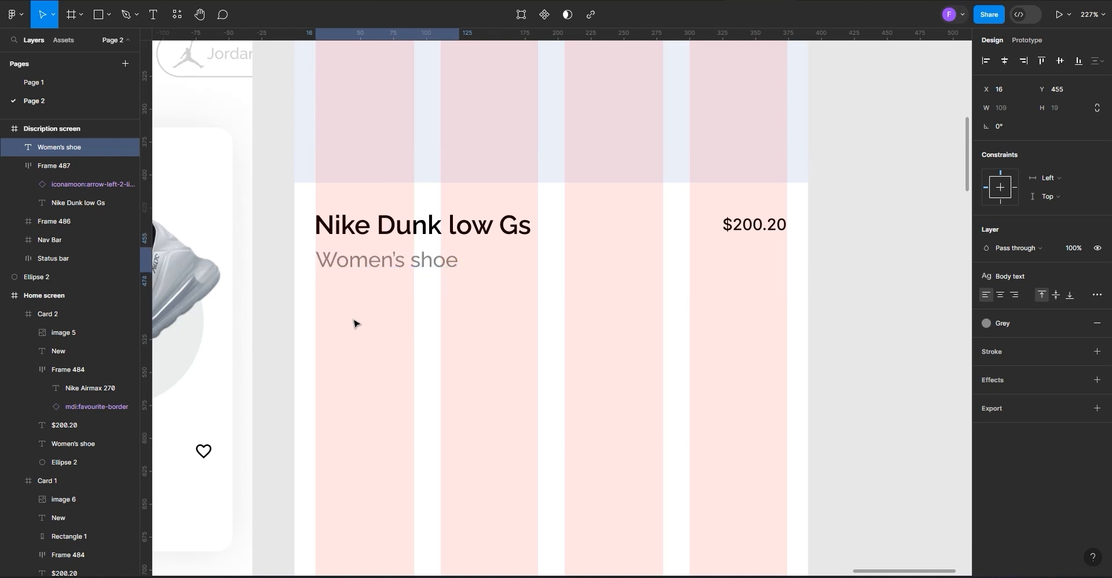
Duplicate the "Nike Dunk low Gs" title to X 15, Y 497, below the "Women's shoe" label
{"action": "scroll", "coordinate": [355, 322], "scroll_direction": "down", "scroll_amount": 1}
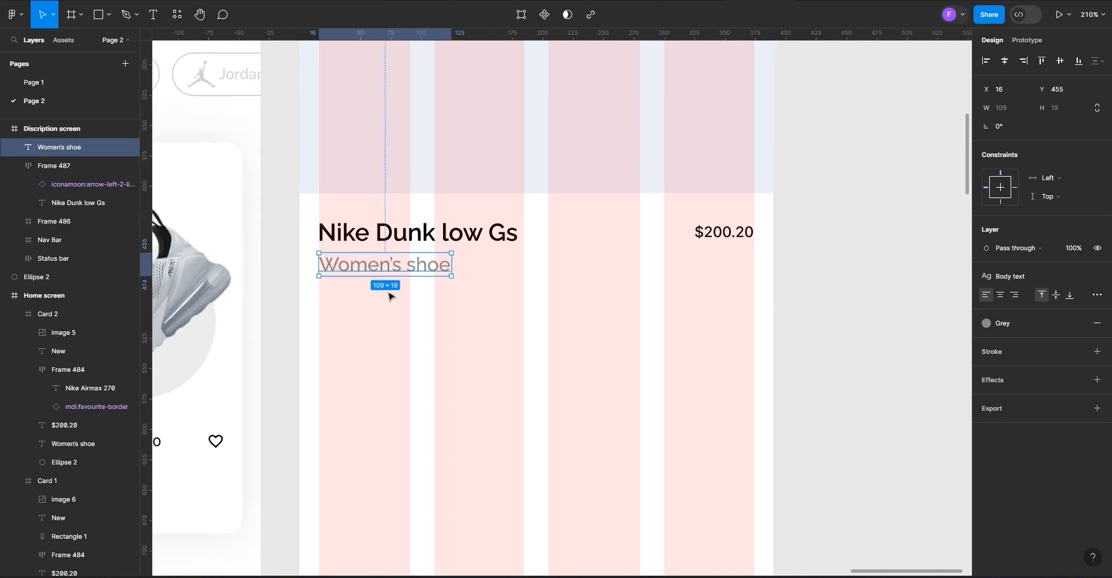
{"action": "left_click", "coordinate": [415, 234]}
{"action": "left_click", "coordinate": [415, 235]}
{"action": "left_click_drag", "start_coordinate": [415, 235], "coordinate": [418, 321]}
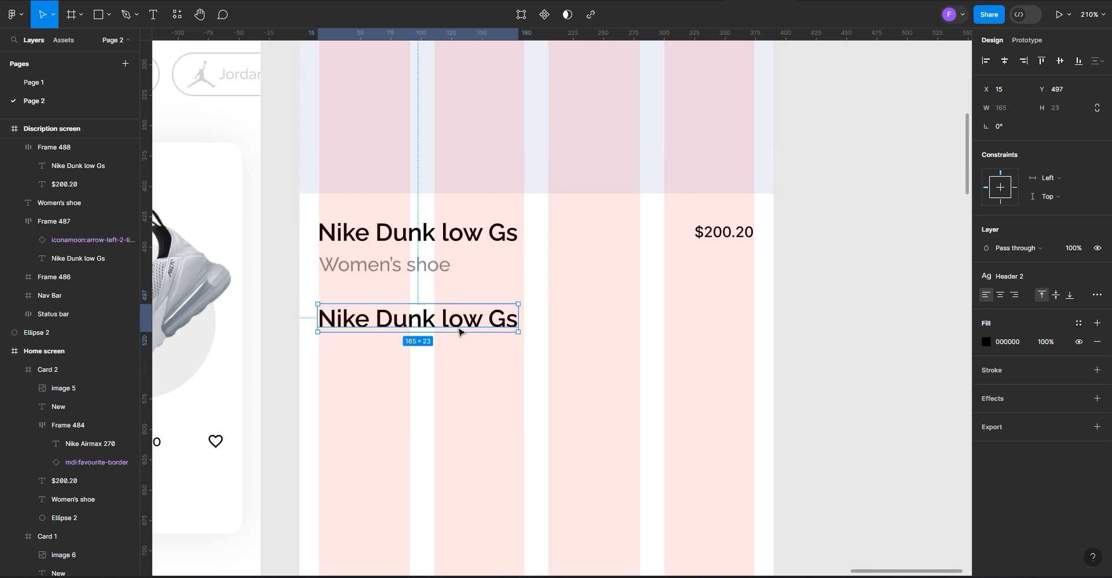
Replace the duplicated title's text with "Sizes" and nudge the heading to X 16
{"action": "double_click", "coordinate": [516, 321]}
{"action": "left_click", "coordinate": [517, 321]}
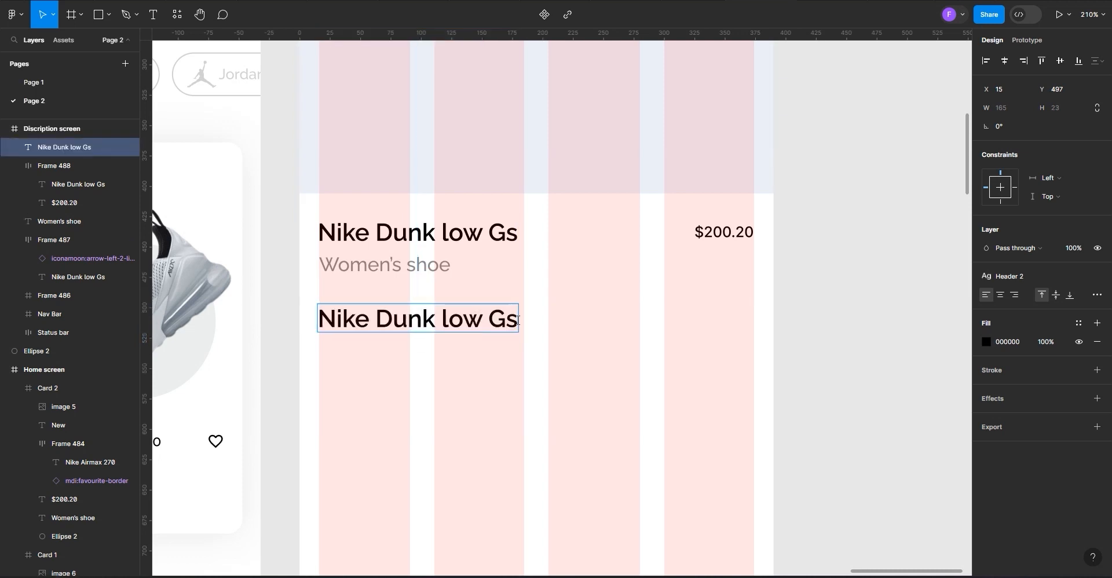
{"action": "key", "text": "BackSpace"}
{"action": "key", "text": "BackSpace"}
{"action": "key", "text": "BackSpace"}
{"action": "key", "text": "BackSpace"}
{"action": "key", "text": "BackSpace"}
{"action": "key", "text": "BackSpace"}
{"action": "key", "text": "BackSpace"}
{"action": "key", "text": "BackSpace"}
{"action": "key", "text": "BackSpace"}
{"action": "key", "text": "BackSpace"}
{"action": "key", "text": "BackSpace"}
{"action": "key", "text": "BackSpace"}
{"action": "key", "text": "BackSpace"}
{"action": "key", "text": "BackSpace"}
{"action": "key", "text": "BackSpace"}
{"action": "key", "text": "BackSpace"}
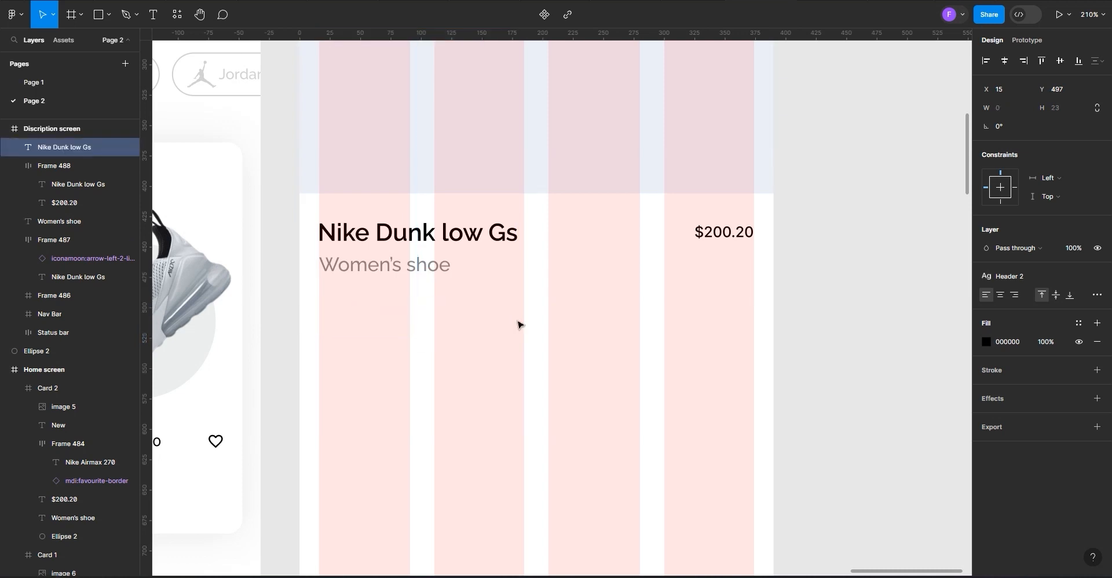
{"action": "type", "text": "Sizes"}
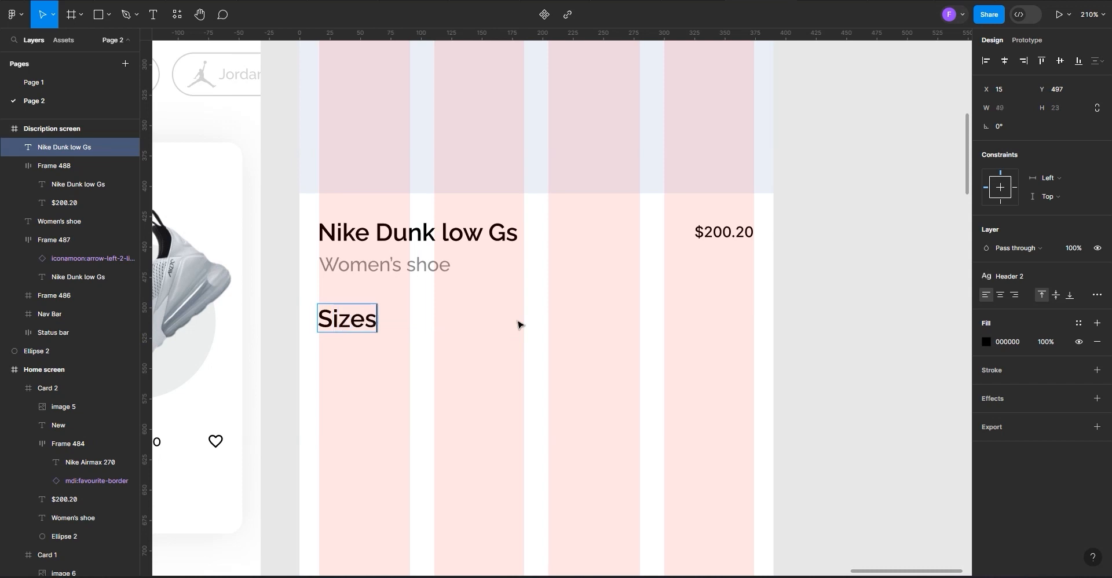
{"action": "key", "text": "Escape"}
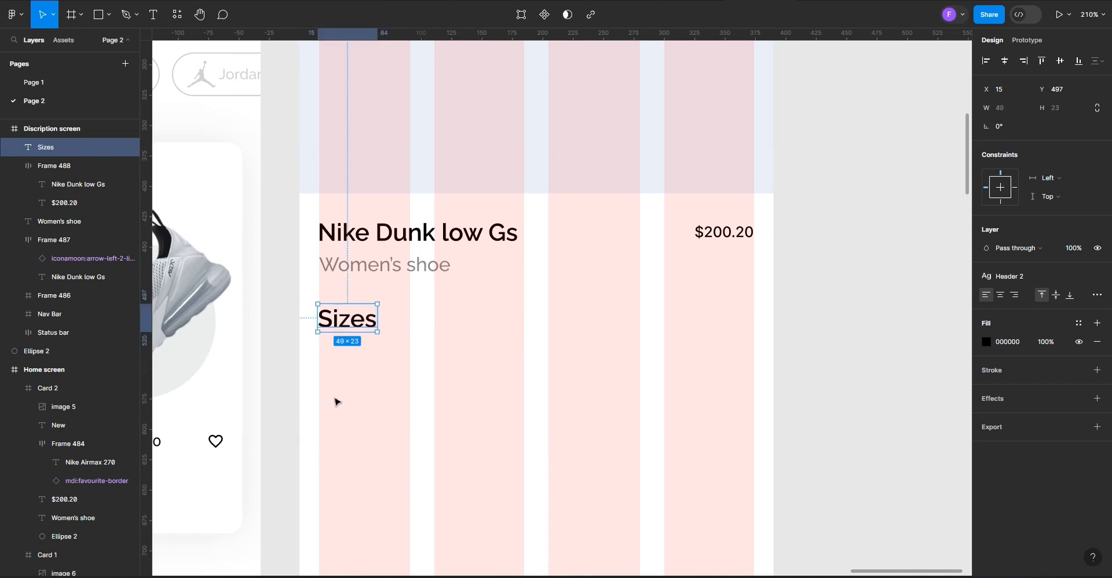
{"action": "key", "text": "Right"}
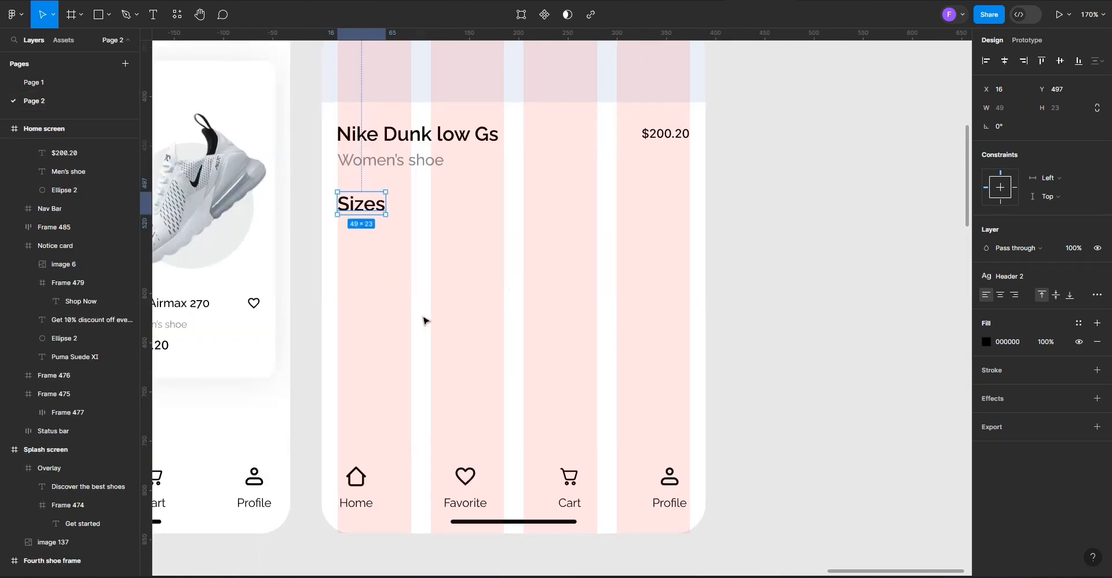
Draw a circle of about 46 × 46 below the "Sizes" heading and place it at X 18, Y 533
{"action": "left_click", "coordinate": [462, 255]}
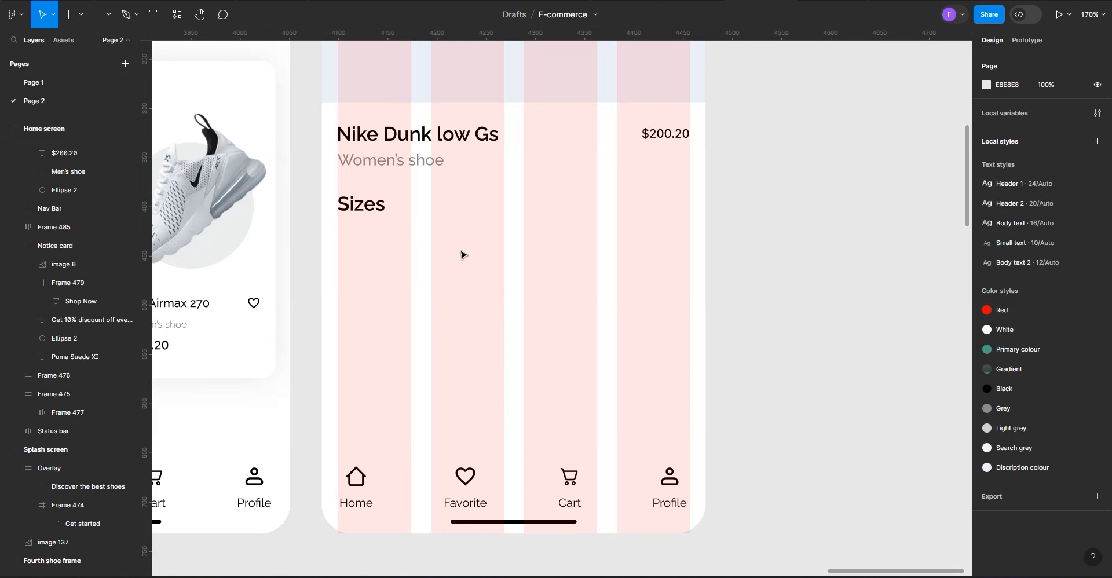
{"action": "scroll", "coordinate": [462, 255], "scroll_direction": "up", "scroll_amount": 2}
{"action": "left_click", "coordinate": [108, 15]}
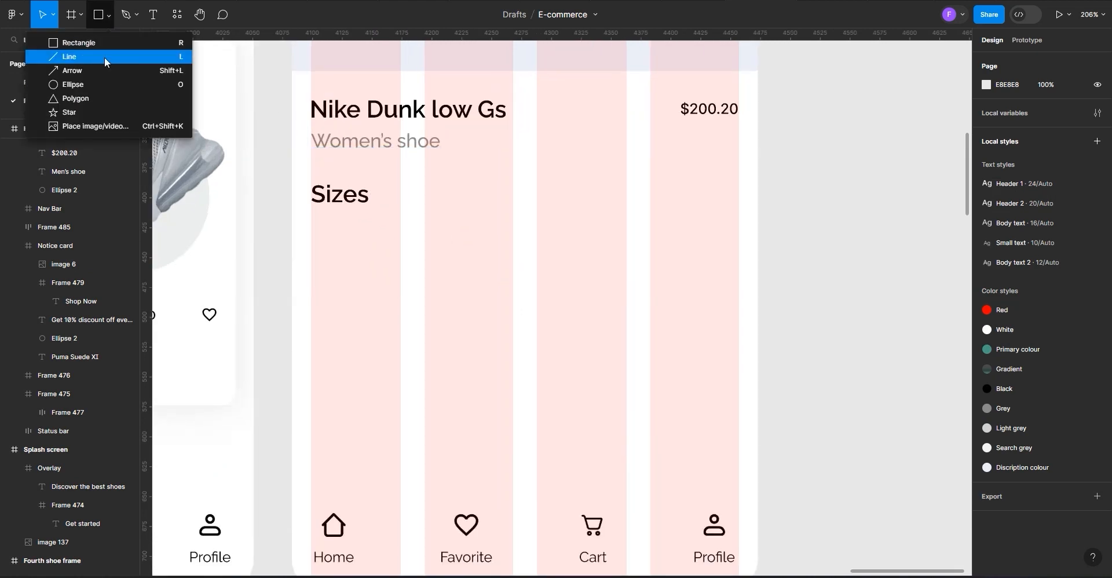
{"action": "left_click", "coordinate": [95, 85]}
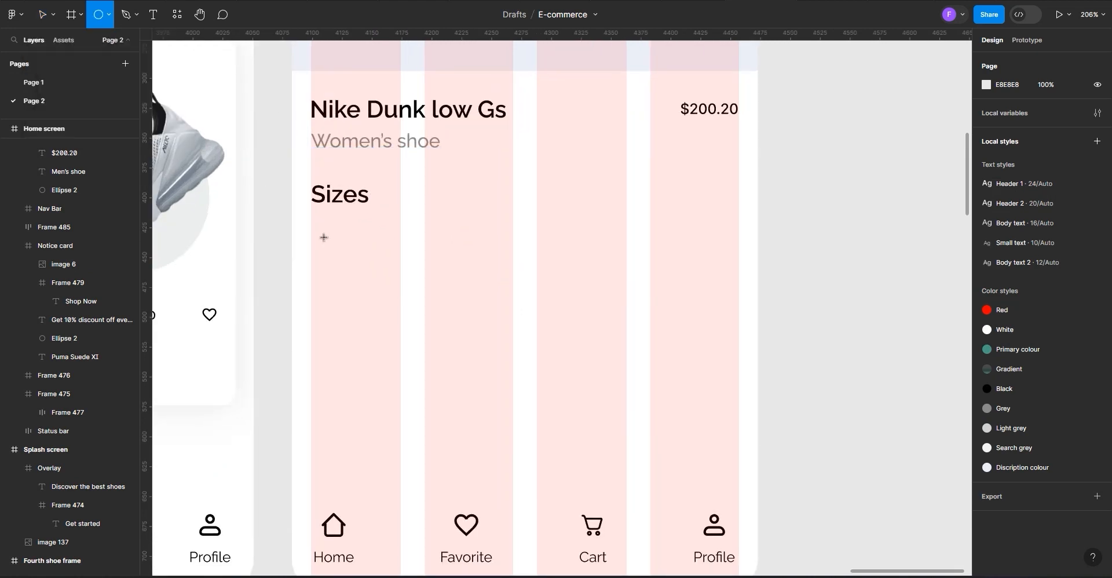
{"action": "left_click_drag", "start_coordinate": [317, 234], "coordinate": [360, 294]}
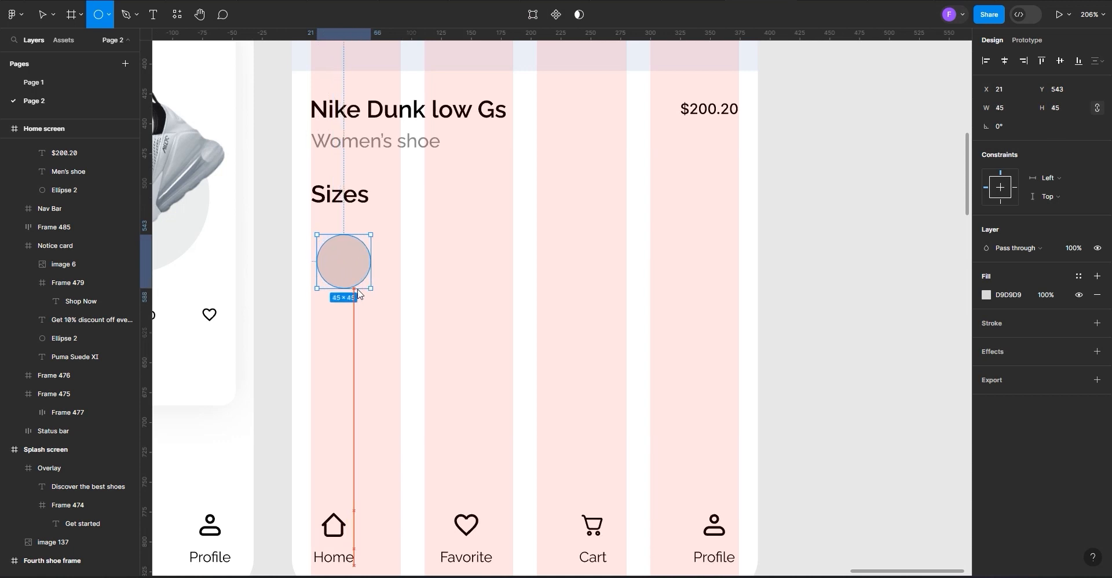
{"action": "left_click_drag", "start_coordinate": [351, 283], "coordinate": [340, 265]}
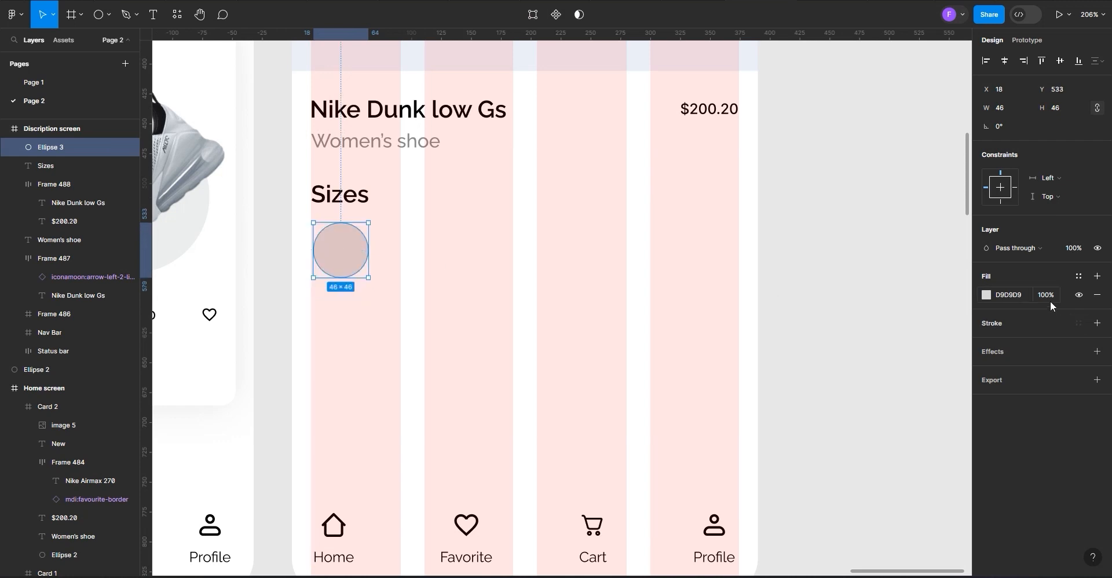
Give the circle a 1 px inside stroke in the Primary colour style and hide its fill
{"action": "left_click", "coordinate": [990, 323]}
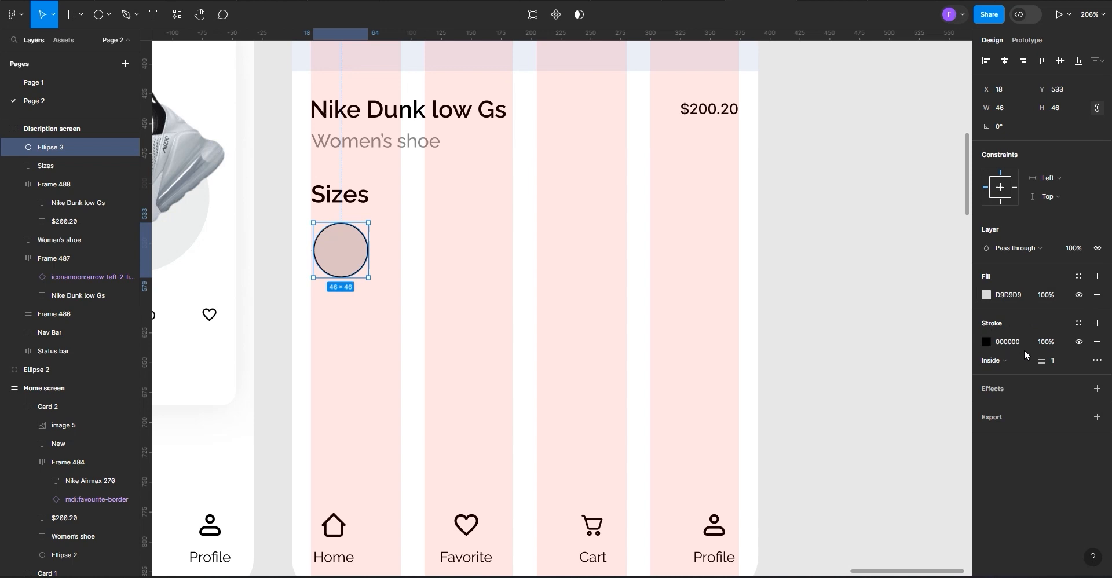
{"action": "left_click", "coordinate": [1077, 296]}
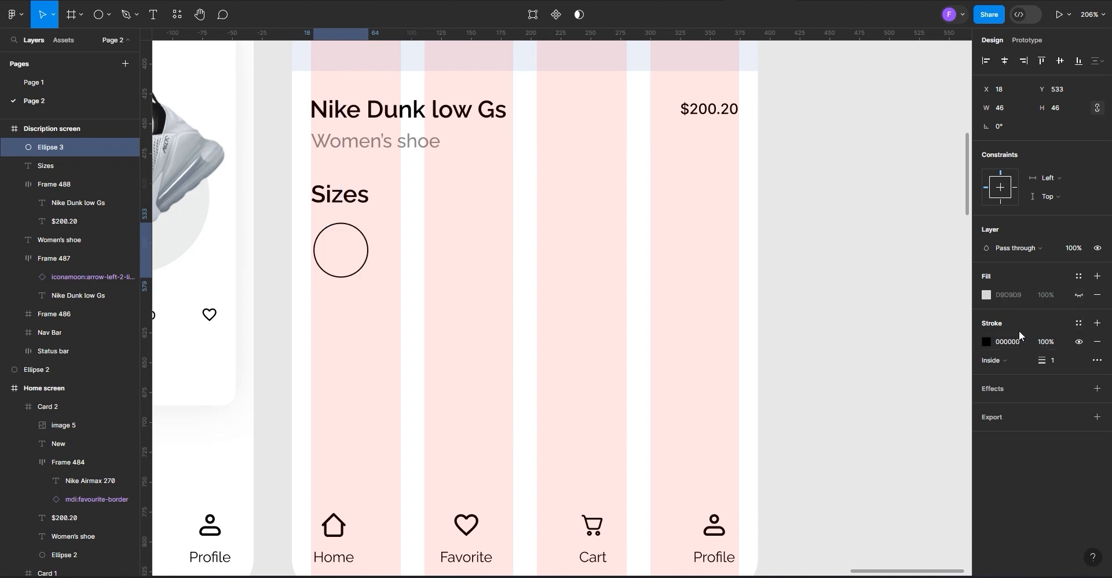
{"action": "left_click", "coordinate": [986, 342]}
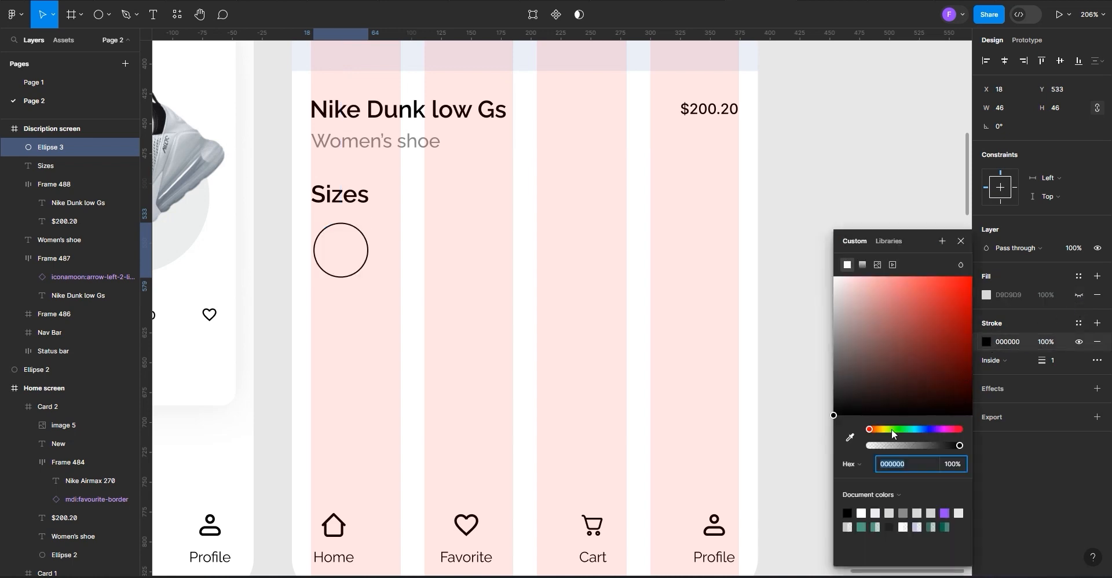
{"action": "left_click", "coordinate": [1079, 324]}
{"action": "left_click", "coordinate": [852, 436]}
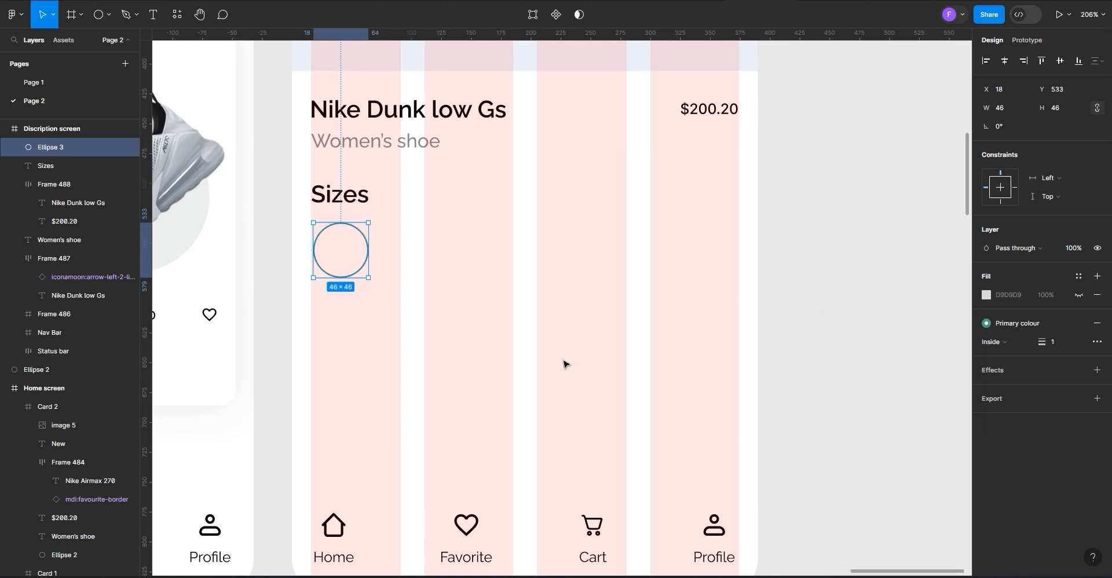
Add the text "37" and centre it inside the circle at X 32, Y 546
{"action": "left_click", "coordinate": [153, 15]}
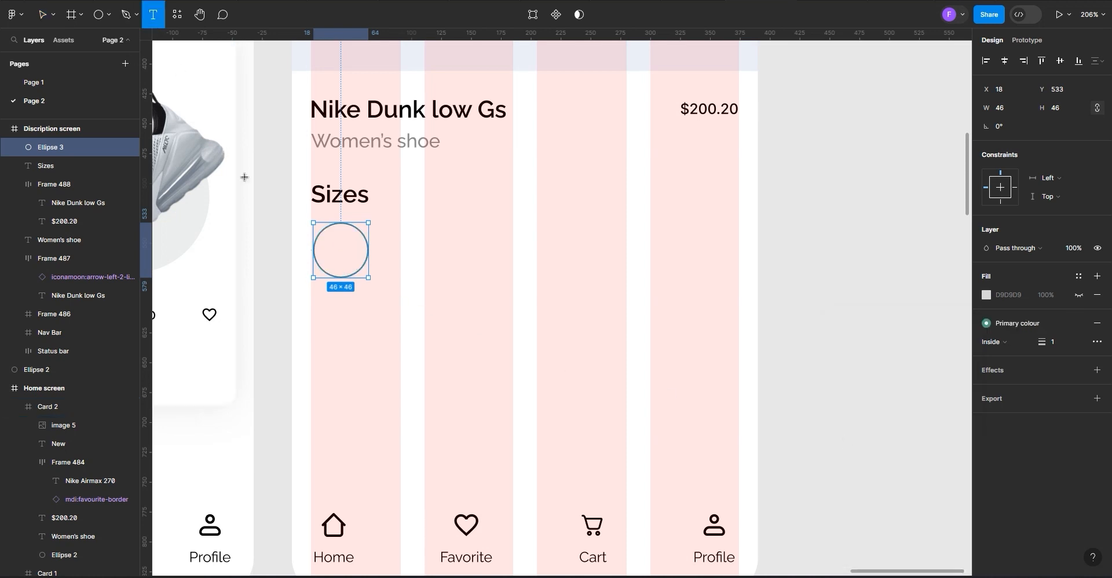
{"action": "left_click", "coordinate": [336, 248]}
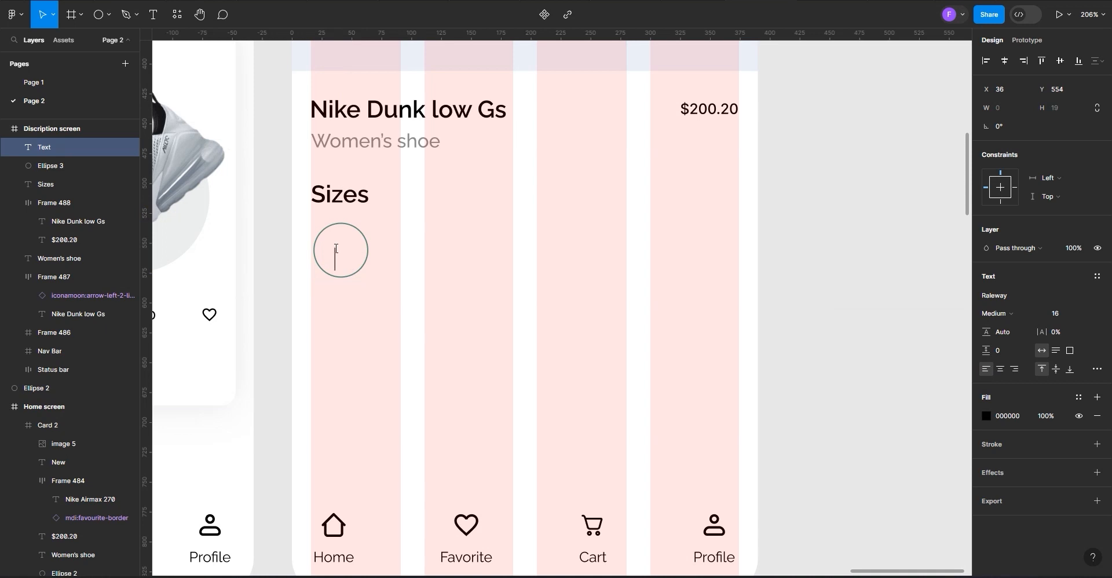
{"action": "type", "text": "37"}
{"action": "key", "text": "Escape"}
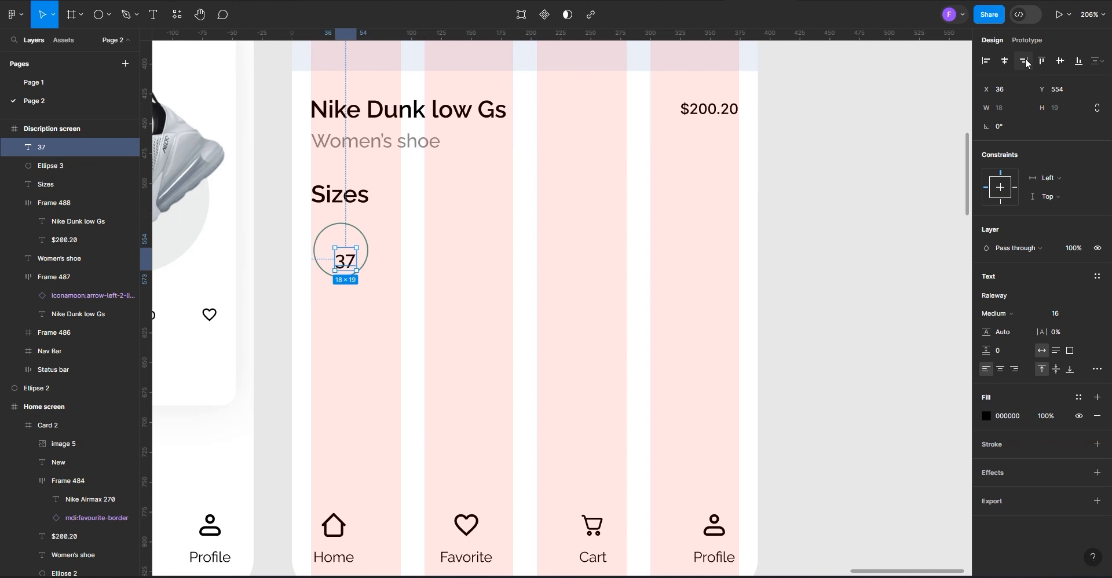
{"action": "left_click_drag", "start_coordinate": [342, 250], "coordinate": [342, 250]}
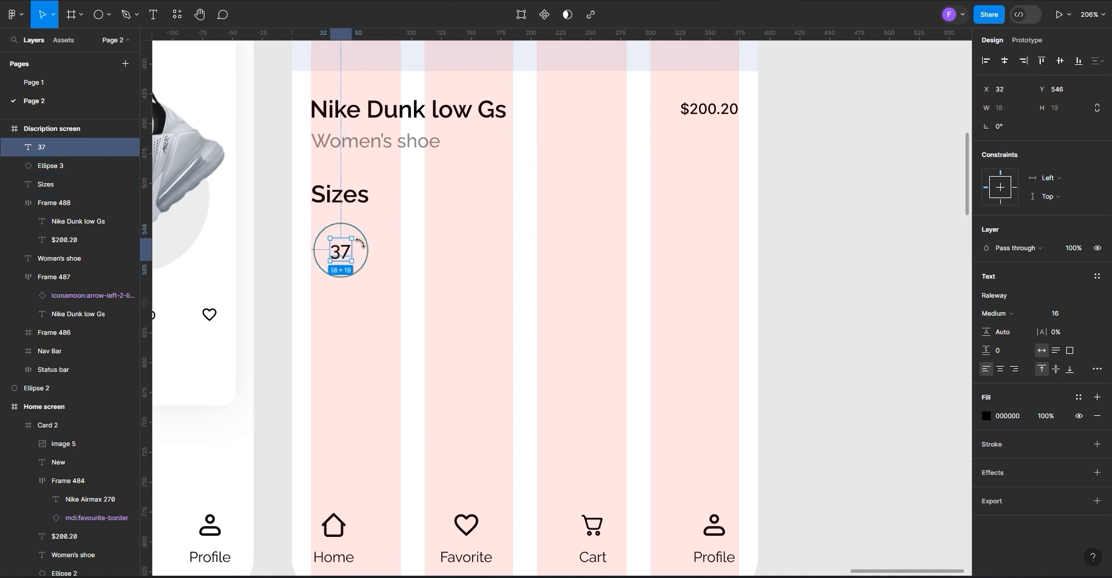
Wrap the circle and its "37" text in a frame and duplicate the frame alongside it at X 75, Y 533
{"action": "left_click", "coordinate": [368, 244], "text": "shift"}
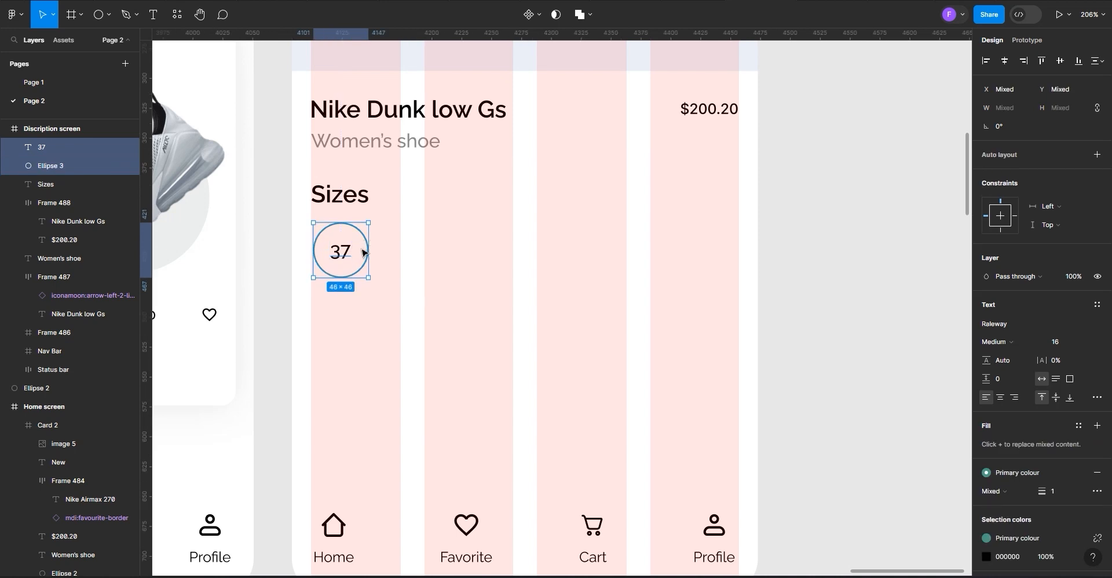
{"action": "right_click", "coordinate": [363, 243]}
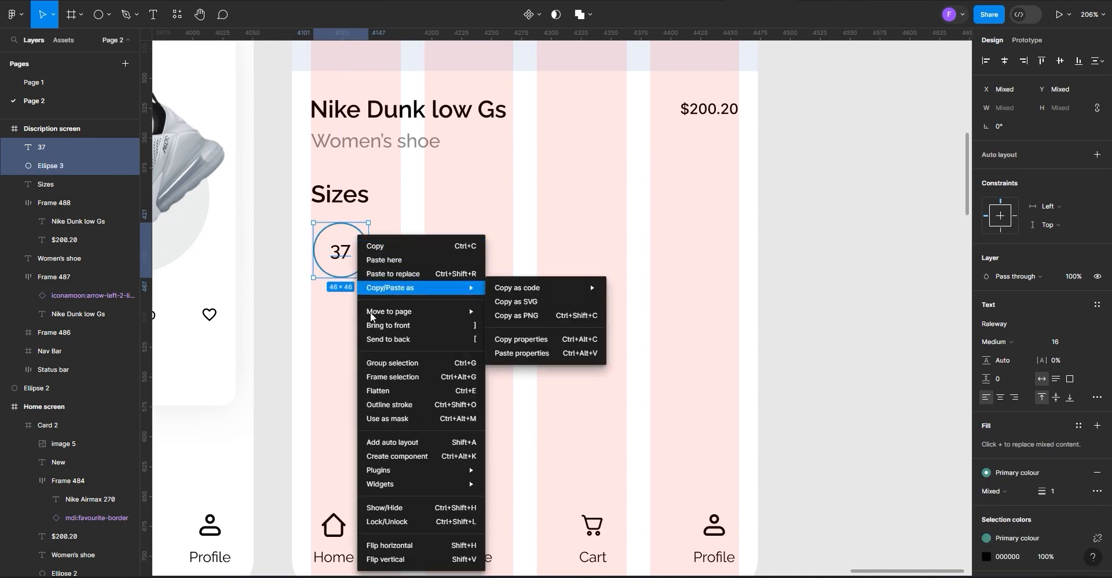
{"action": "left_click", "coordinate": [378, 378]}
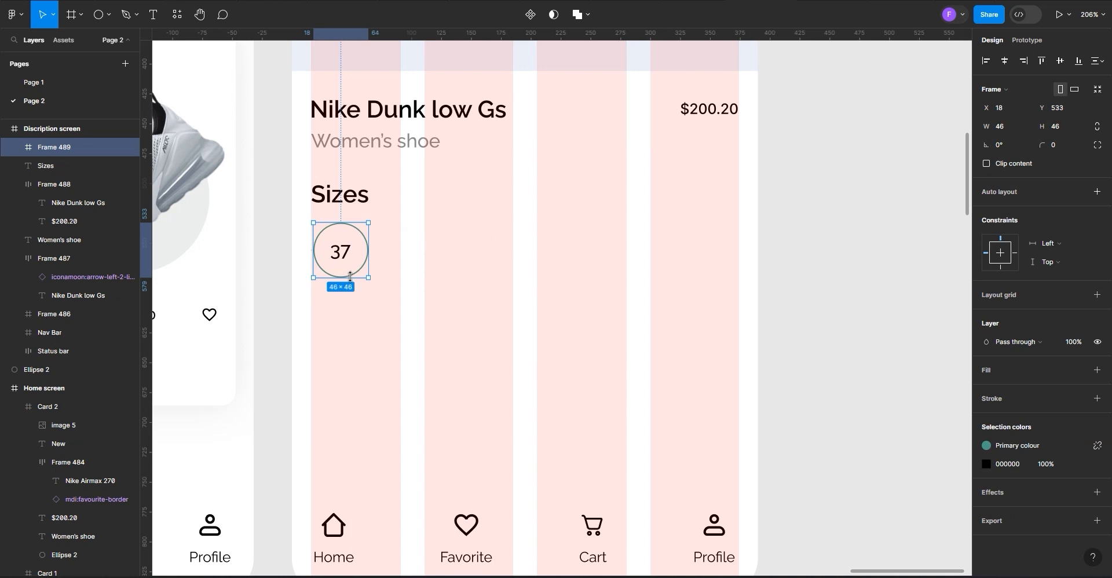
{"action": "left_click_drag", "start_coordinate": [354, 257], "coordinate": [422, 251], "text": "alt"}
Apply the Primary colour style to the "37" text inside the first size circle
{"action": "left_click", "coordinate": [342, 253]}
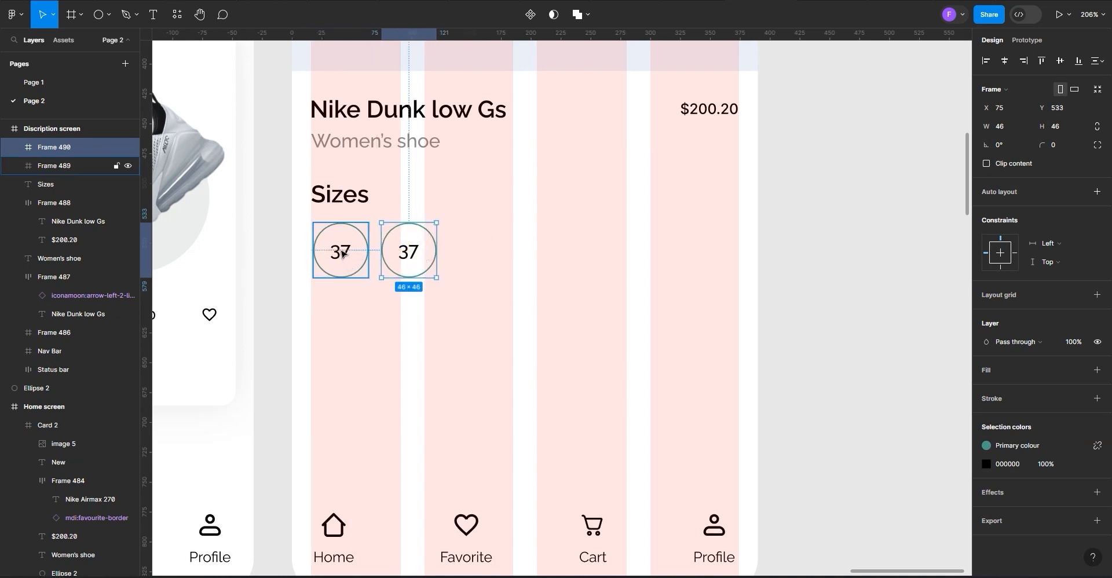
{"action": "double_click", "coordinate": [342, 253]}
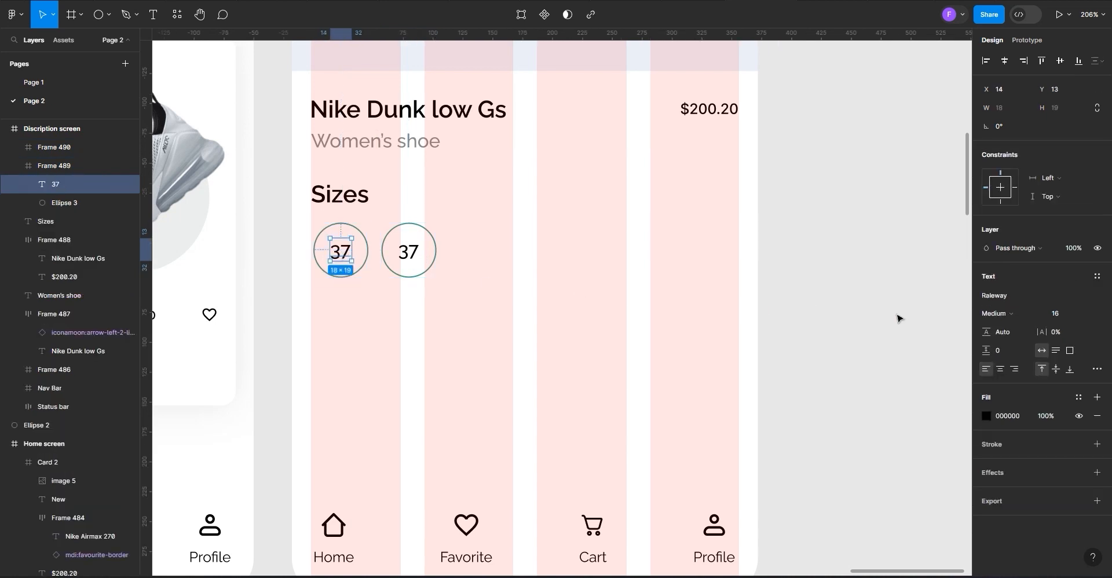
{"action": "scroll", "coordinate": [348, 255], "scroll_direction": "up", "scroll_amount": 5}
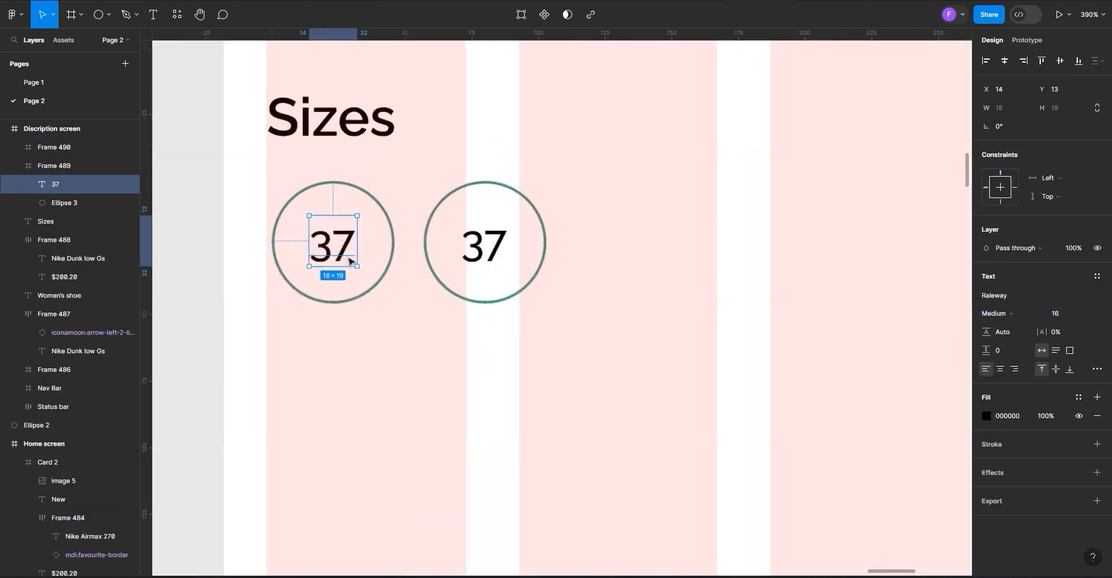
{"action": "left_click", "coordinate": [1078, 398]}
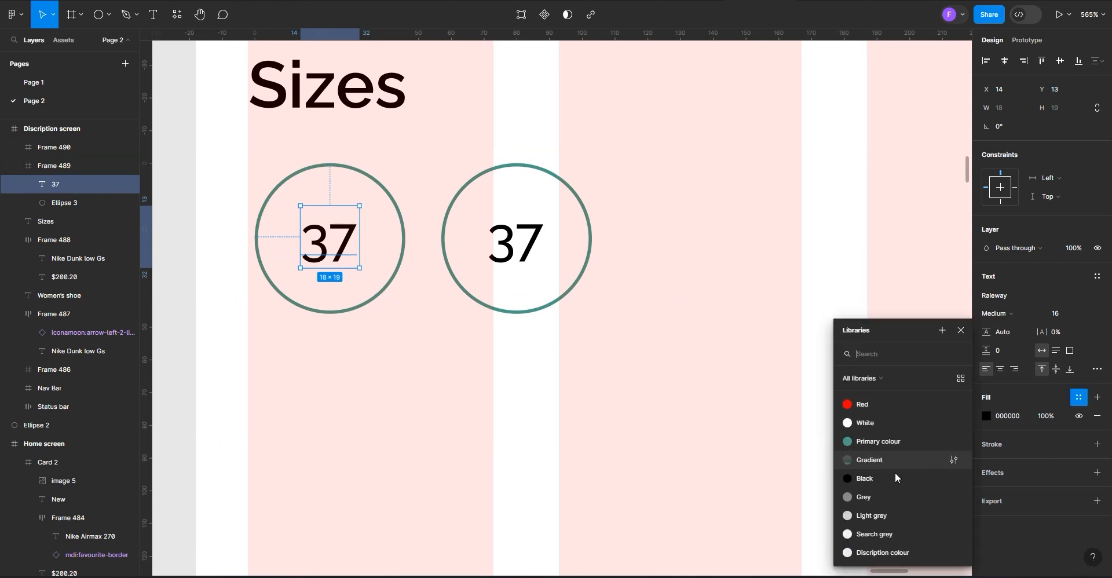
{"action": "left_click", "coordinate": [876, 441]}
Try applying the Grey colour style as a stroke on the second size frame, and undo it
{"action": "scroll", "coordinate": [495, 373], "scroll_direction": "down", "scroll_amount": 5}
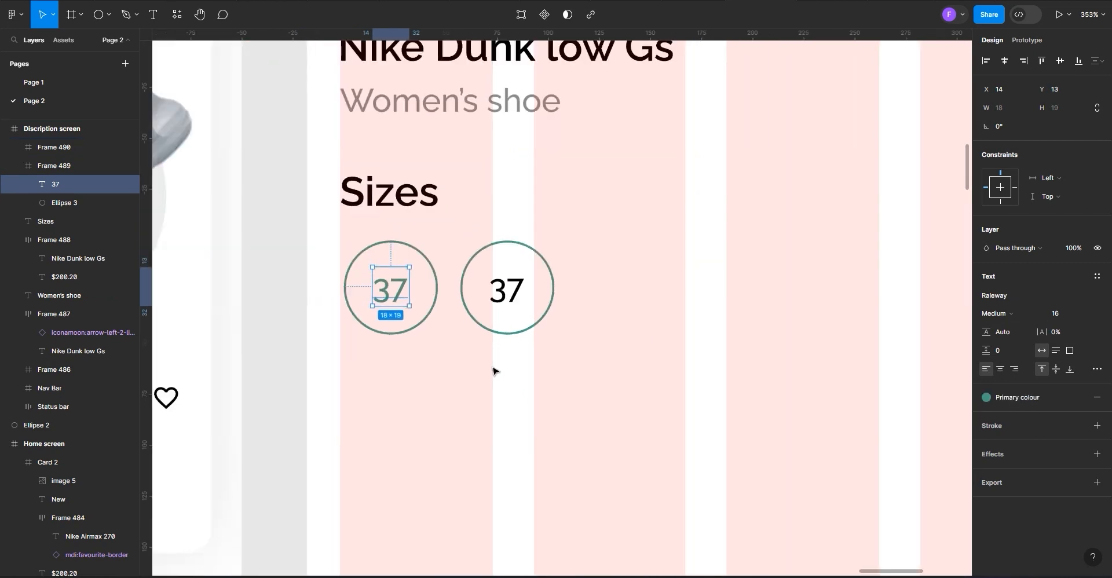
{"action": "left_click", "coordinate": [524, 322]}
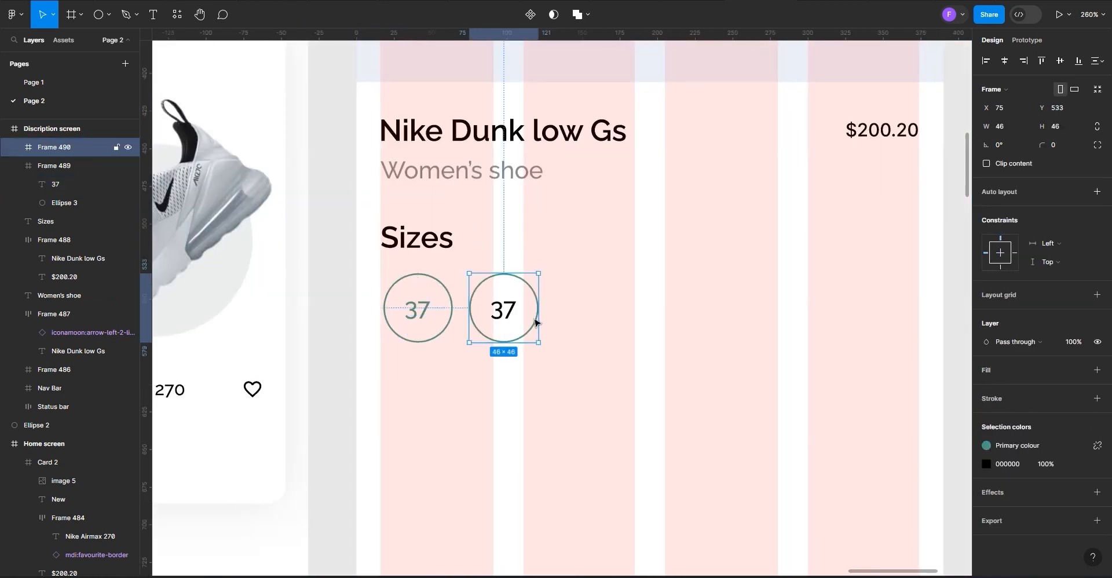
{"action": "double_click", "coordinate": [534, 322]}
{"action": "scroll", "coordinate": [533, 324], "scroll_direction": "up", "scroll_amount": 3}
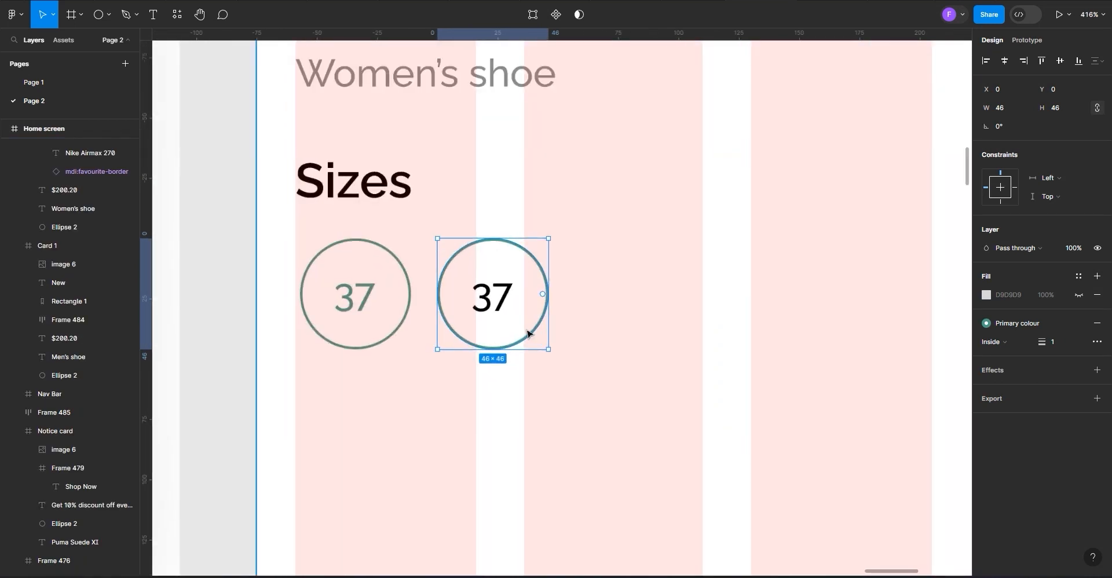
{"action": "key", "text": "Escape"}
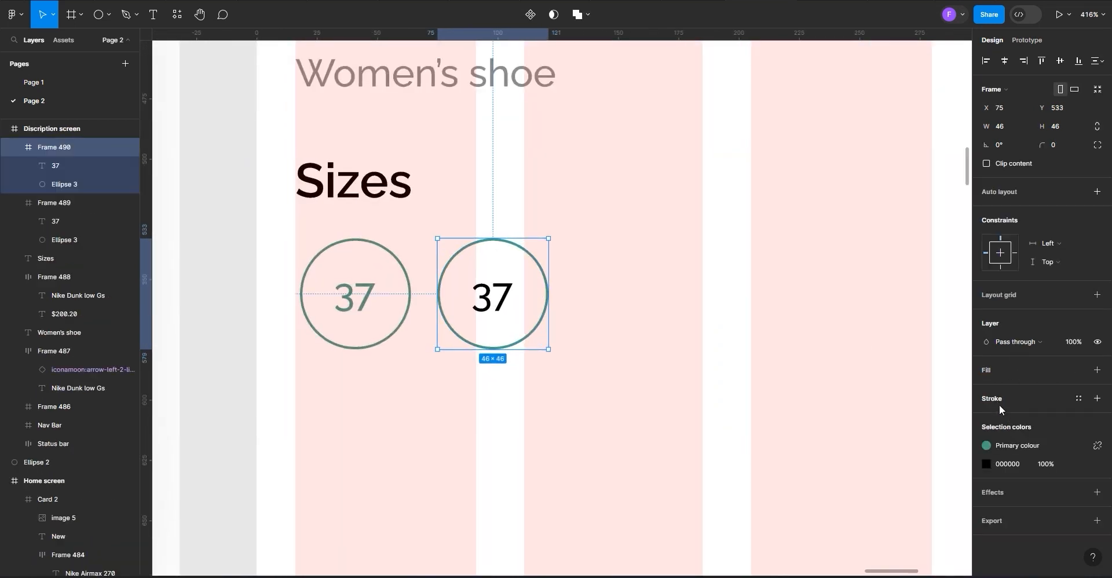
{"action": "left_click", "coordinate": [1078, 398]}
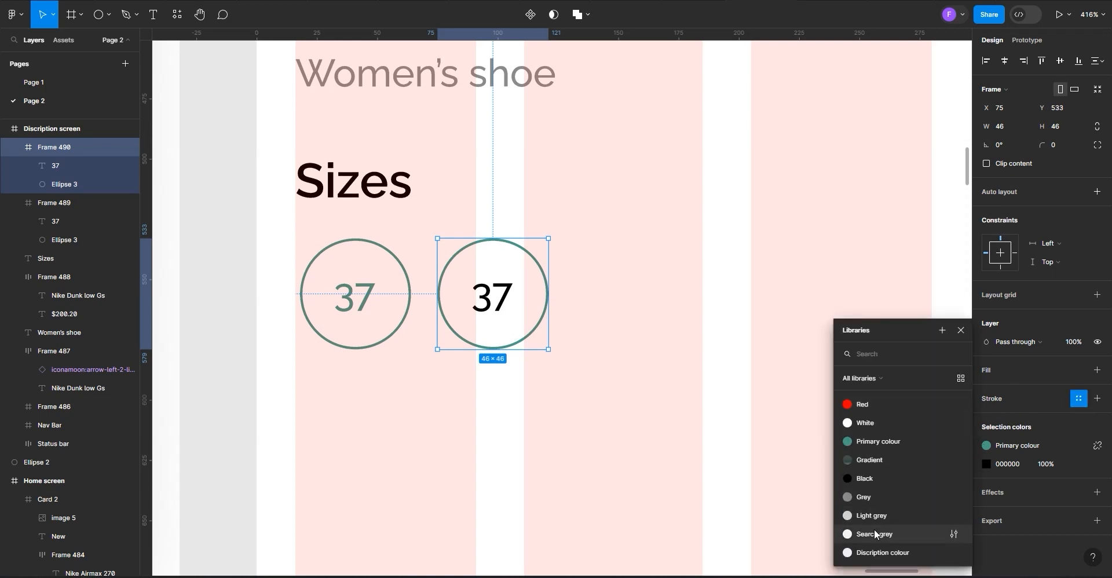
{"action": "left_click", "coordinate": [874, 496]}
{"action": "key", "text": "ctrl+z"}
Apply the Grey colour style to the second circle's stroke and to the "37" text inside it
{"action": "double_click", "coordinate": [543, 273]}
{"action": "left_click", "coordinate": [1017, 322]}
{"action": "left_click", "coordinate": [874, 492]}
{"action": "left_click", "coordinate": [492, 295]}
{"action": "left_click", "coordinate": [1078, 398]}
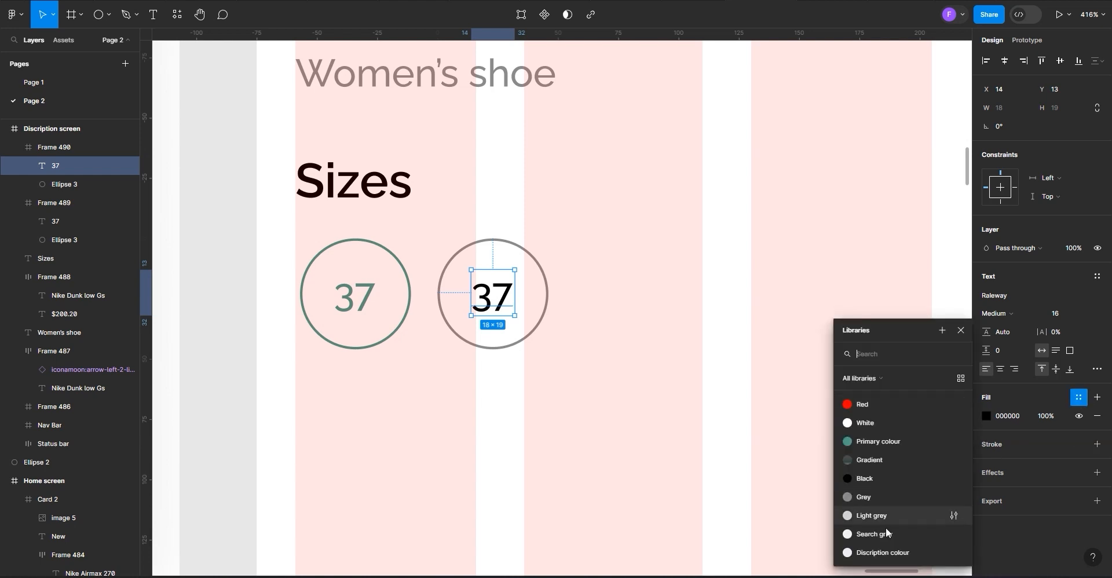
{"action": "left_click", "coordinate": [885, 496]}
Duplicate the grey size frame alongside and change the two grey labels to "39" and "40"
{"action": "left_click_drag", "start_coordinate": [544, 300], "coordinate": [651, 314]}
{"action": "double_click", "coordinate": [528, 313]}
{"action": "type", "text": "39"}
{"action": "double_click", "coordinate": [661, 309]}
{"action": "type", "text": "40"}
Duplicate the two grey size frames further along the row and relabel the copies "42" and "45"
{"action": "left_click", "coordinate": [482, 457]}
{"action": "left_click_drag", "start_coordinate": [640, 275], "coordinate": [902, 304]}
{"action": "double_click", "coordinate": [782, 306]}
{"action": "type", "text": "42"}
{"action": "double_click", "coordinate": [907, 304]}
{"action": "type", "text": "45"}
{"action": "key", "text": "Escape"}
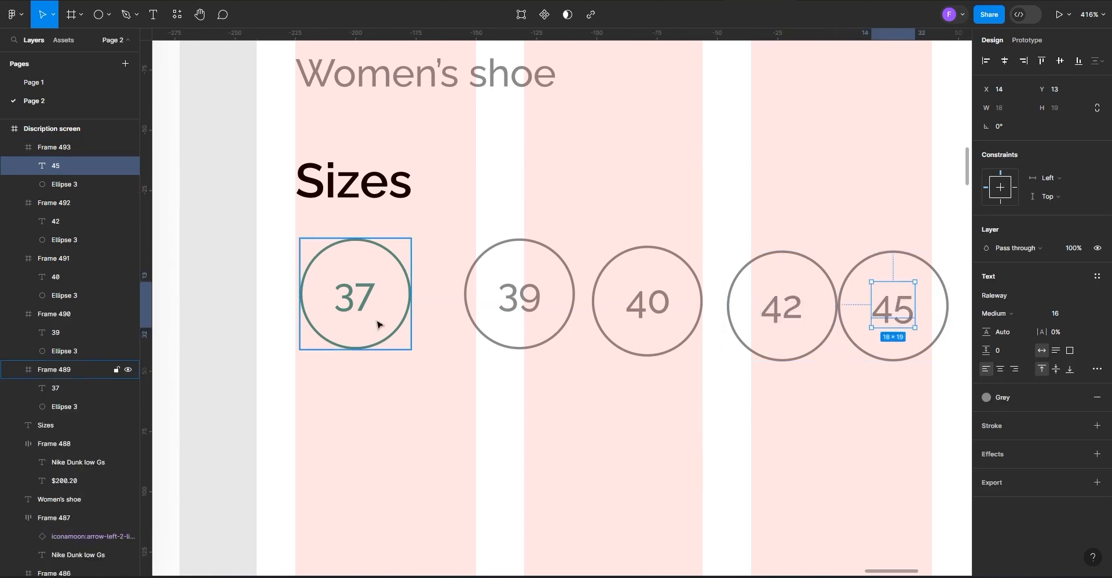
Align the five size frames in a row and wrap them in a horizontal auto layout with 32 spacing at X 16, Y 536
{"action": "left_click_drag", "start_coordinate": [288, 331], "coordinate": [941, 354]}
{"action": "left_click", "coordinate": [943, 354]}
{"action": "scroll", "coordinate": [339, 313], "scroll_direction": "down", "scroll_amount": 3}
{"action": "left_click", "coordinate": [1060, 60]}
{"action": "mouse_move", "coordinate": [987, 182]}
{"action": "left_mouse_down"}
{"action": "mouse_move", "coordinate": [1005, 182]}
{"action": "mouse_move", "coordinate": [989, 182]}
{"action": "left_mouse_up"}
{"action": "left_click_drag", "start_coordinate": [519, 301], "coordinate": [516, 302]}
{"action": "left_click", "coordinate": [1097, 211]}
{"action": "scroll", "coordinate": [423, 377], "scroll_direction": "down", "scroll_amount": 1}
{"action": "scroll", "coordinate": [422, 407], "scroll_direction": "down", "scroll_amount": 1}
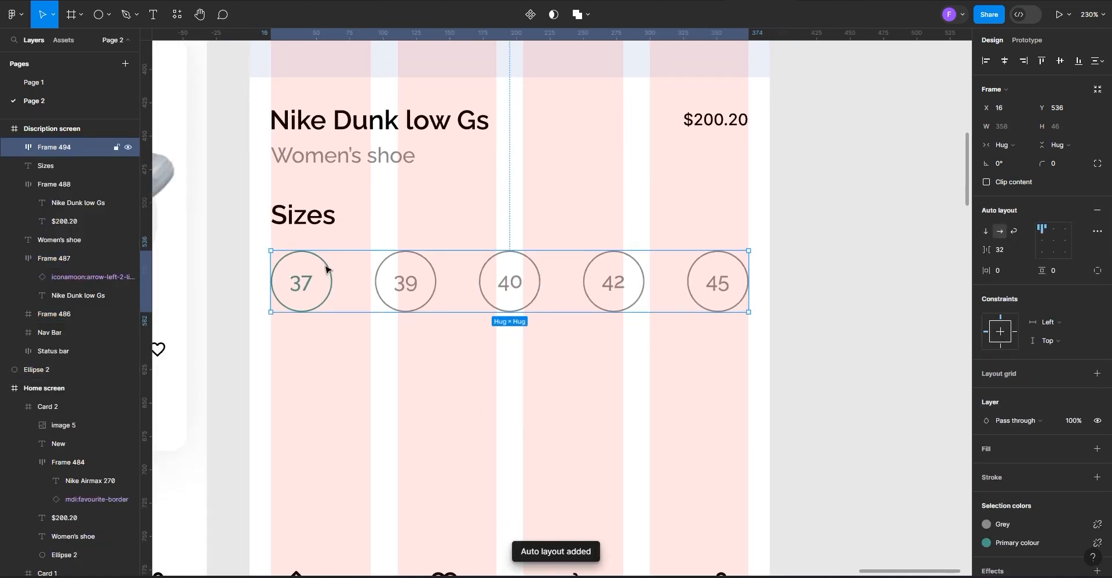
Duplicate the "Sizes" heading below the row of size circles at X 16, Y 598
{"action": "left_click", "coordinate": [305, 224]}
{"action": "left_click_drag", "start_coordinate": [305, 224], "coordinate": [305, 356]}
Delete the navigation bar at the foot of the description screen
{"action": "scroll", "coordinate": [429, 469], "scroll_direction": "down", "scroll_amount": 3}
{"action": "scroll", "coordinate": [429, 469], "scroll_direction": "down", "scroll_amount": 5}
{"action": "scroll", "coordinate": [427, 452], "scroll_direction": "up", "scroll_amount": 3}
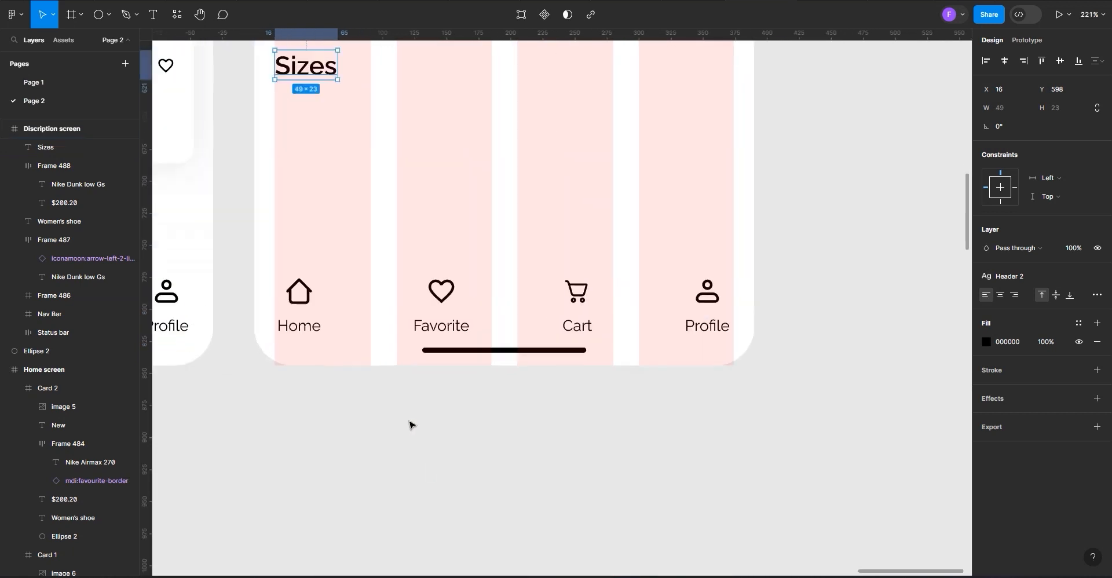
{"action": "left_click", "coordinate": [414, 344]}
{"action": "key", "text": "Delete"}
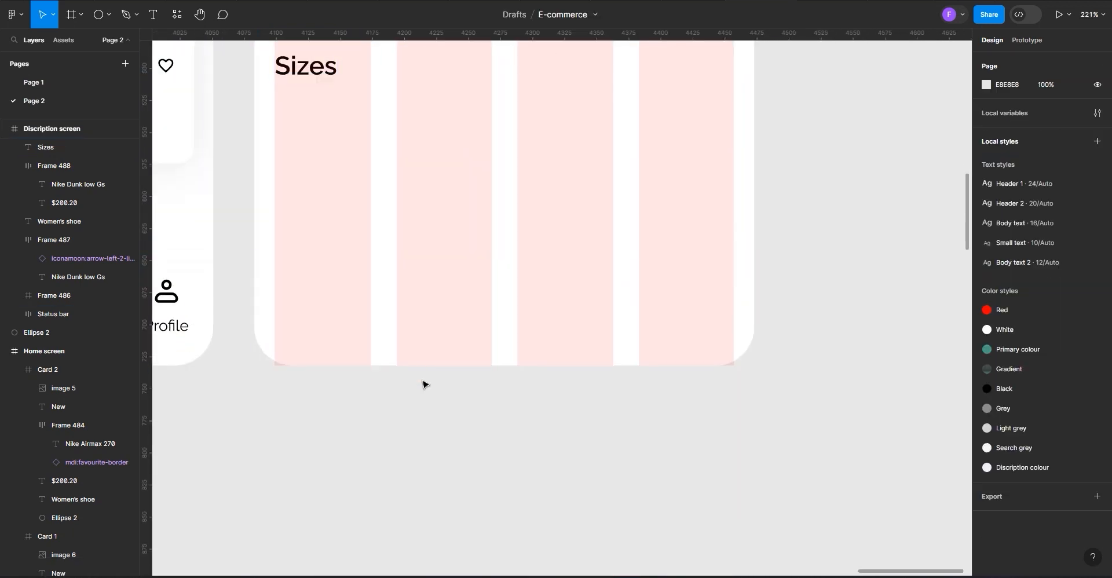
Change the duplicated "Sizes" heading to "Description" and move it down to X 16, Y 609
{"action": "scroll", "coordinate": [452, 350], "scroll_direction": "down", "scroll_amount": 5}
{"action": "scroll", "coordinate": [376, 204], "scroll_direction": "left", "scroll_amount": 3}
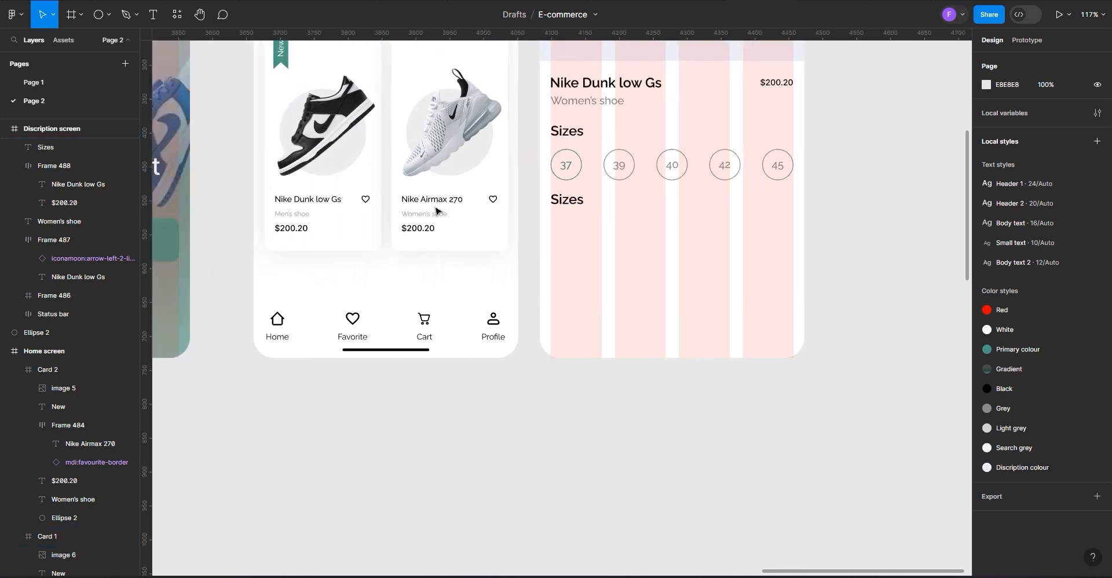
{"action": "scroll", "coordinate": [586, 203], "scroll_direction": "left", "scroll_amount": 2}
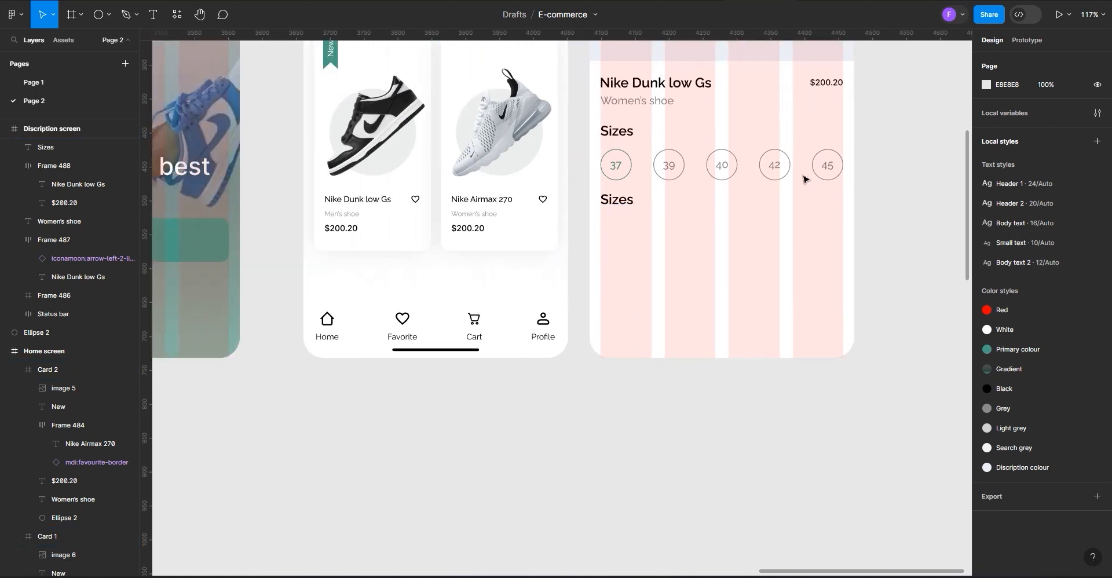
{"action": "scroll", "coordinate": [819, 183], "scroll_direction": "up", "scroll_amount": 5}
{"action": "double_click", "coordinate": [483, 232]}
{"action": "left_click", "coordinate": [496, 227]}
{"action": "key", "text": "BackSpace"}
{"action": "key", "text": "BackSpace"}
{"action": "key", "text": "BackSpace"}
{"action": "key", "text": "BackSpace"}
{"action": "key", "text": "BackSpace"}
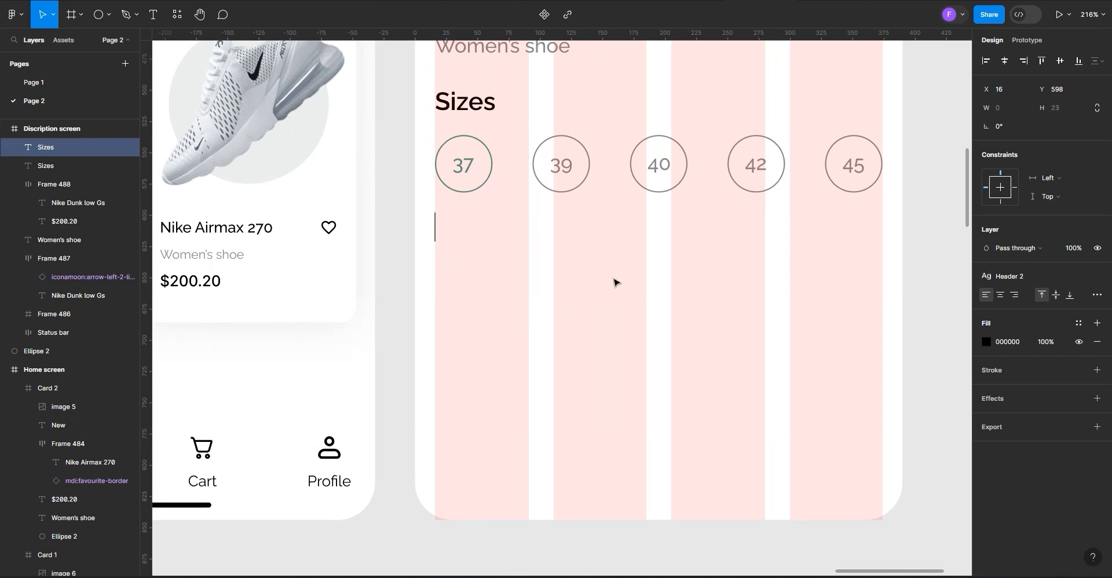
{"action": "type", "text": "Descrip"}
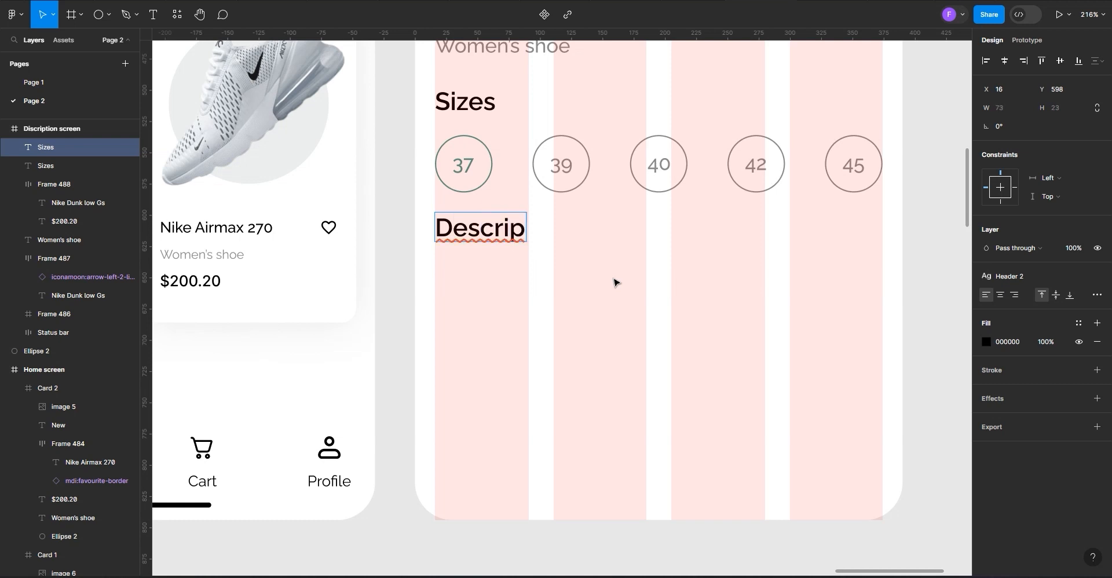
{"action": "type", "text": "tion"}
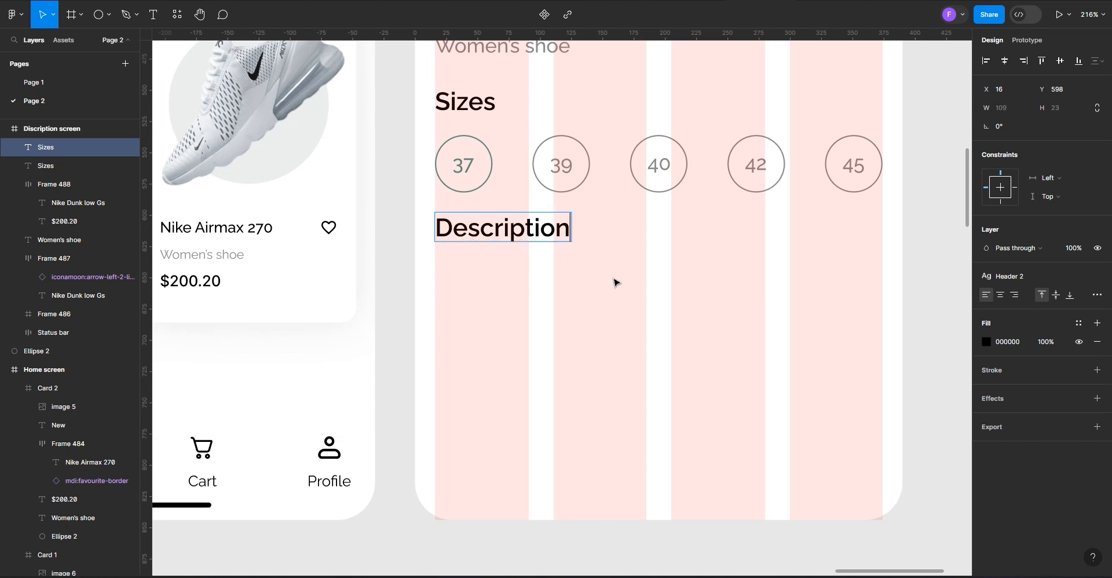
{"action": "key", "text": "Escape"}
{"action": "left_click_drag", "start_coordinate": [524, 232], "coordinate": [527, 251]}
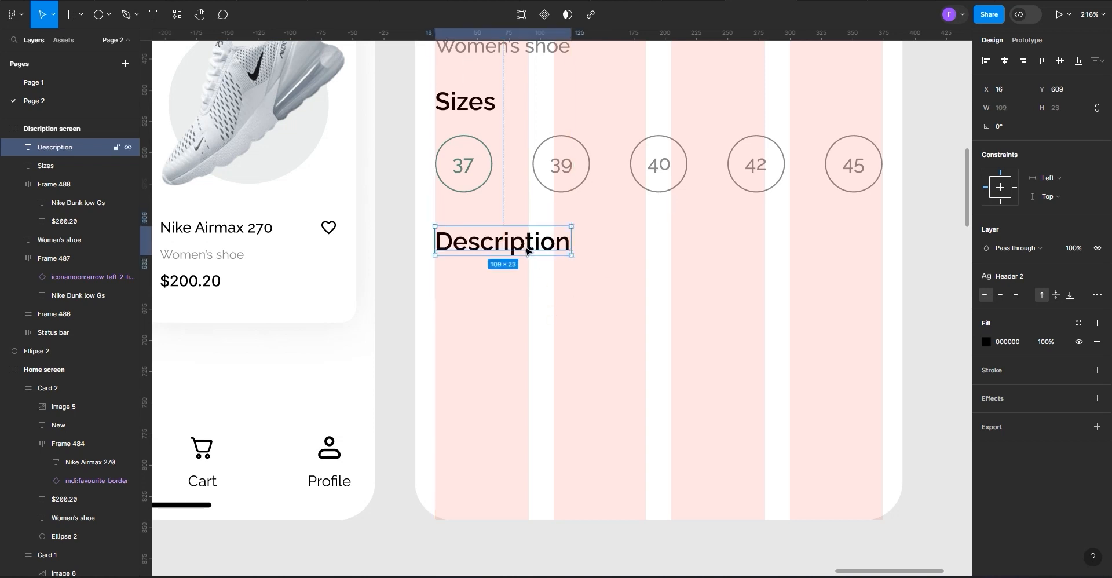
Add a product text below the "Description" heading beginning "The dunk features a low- profile design", covering its simple aesthetic, timeless silhouette, colorways and collaborations
{"action": "key", "text": "Return"}
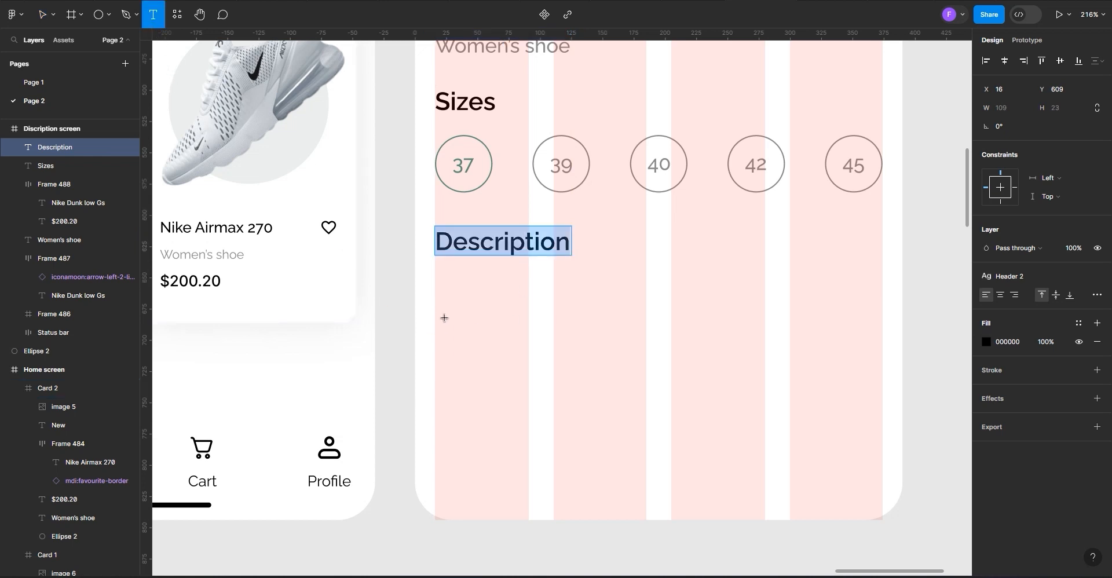
{"action": "left_click", "coordinate": [442, 287]}
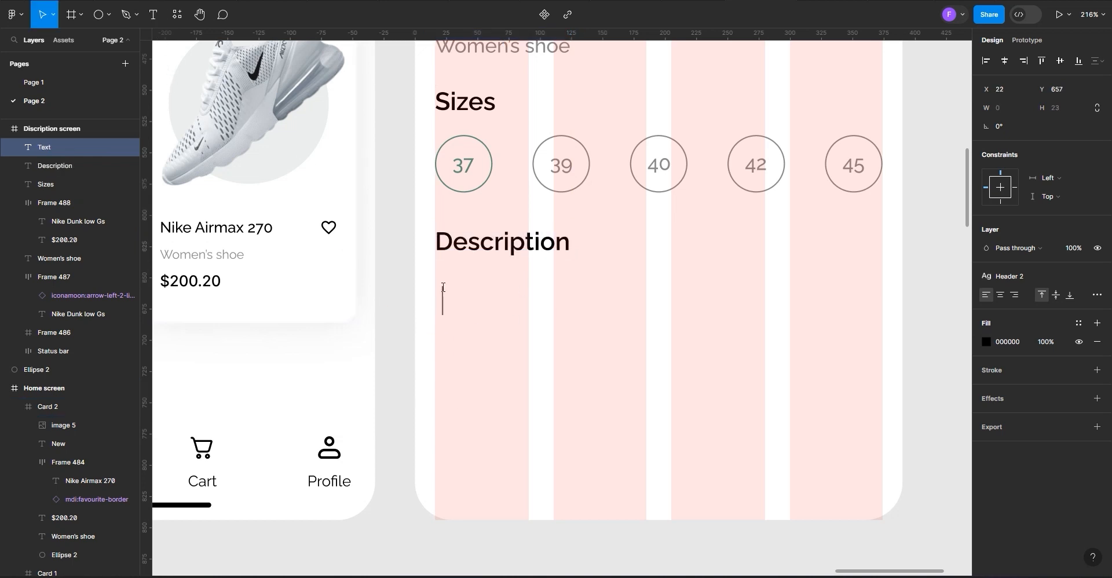
{"action": "type", "text": "T"}
{"action": "type", "text": "dun"}
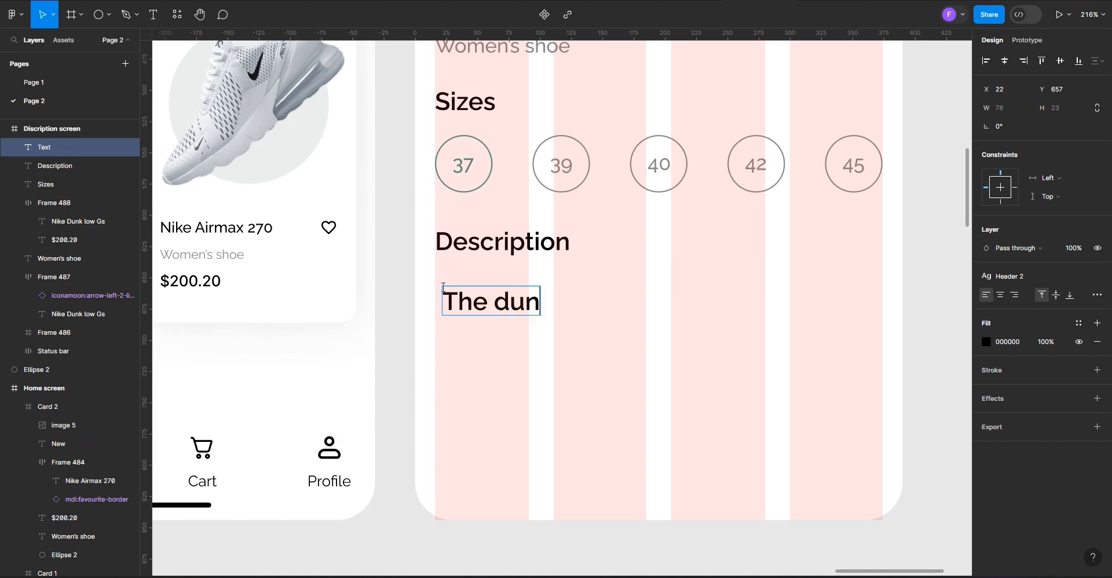
{"action": "type", "text": "k features a low- pprofile"}
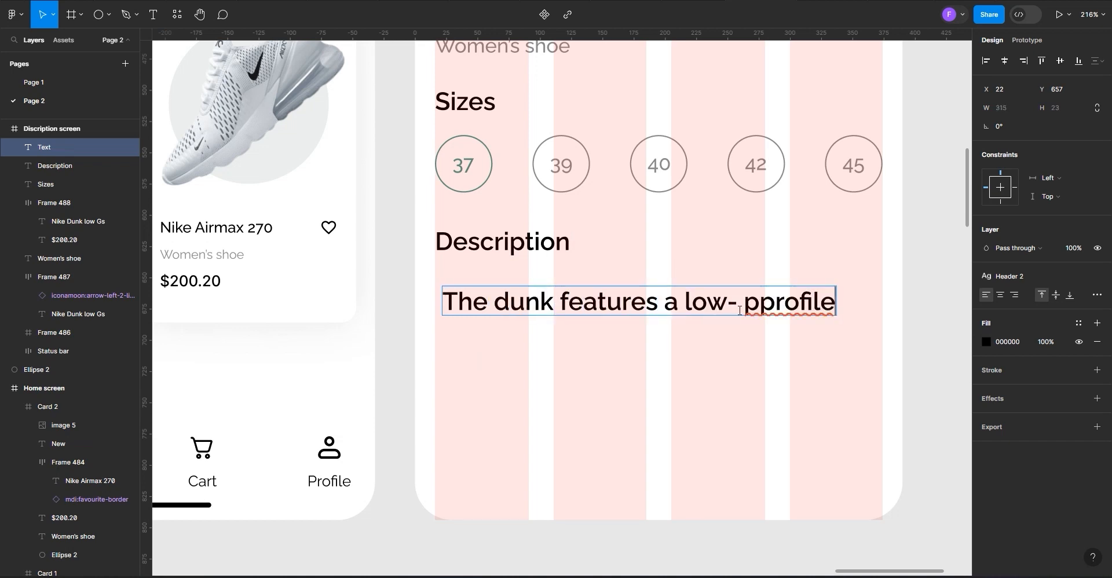
{"action": "left_click", "coordinate": [759, 304]}
{"action": "key", "text": "BackSpace"}
{"action": "left_click", "coordinate": [819, 302]}
{"action": "type", "text": "design"}
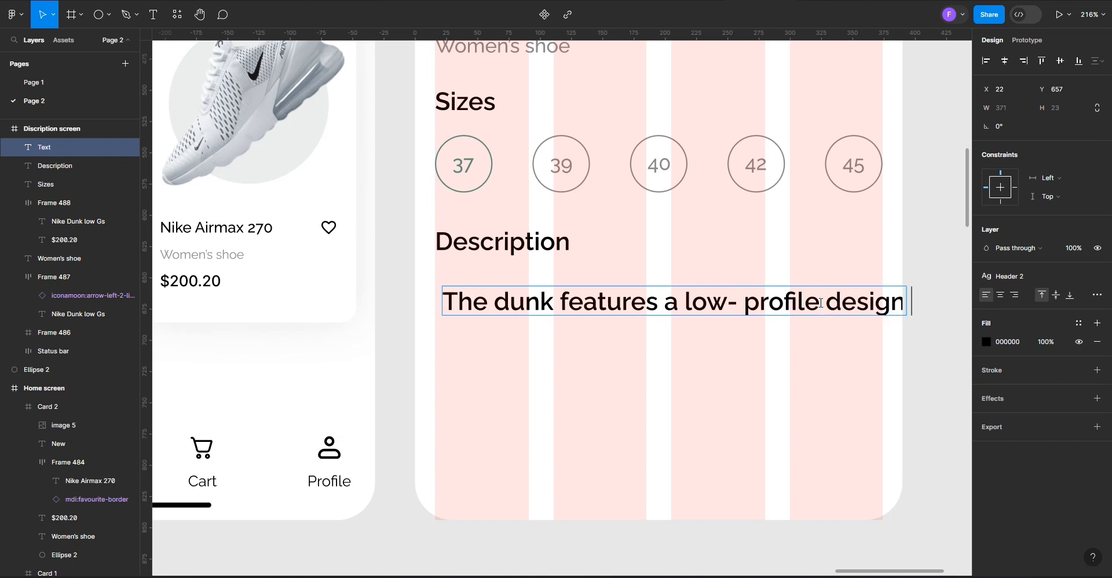
{"action": "type", "text": "added colla"}
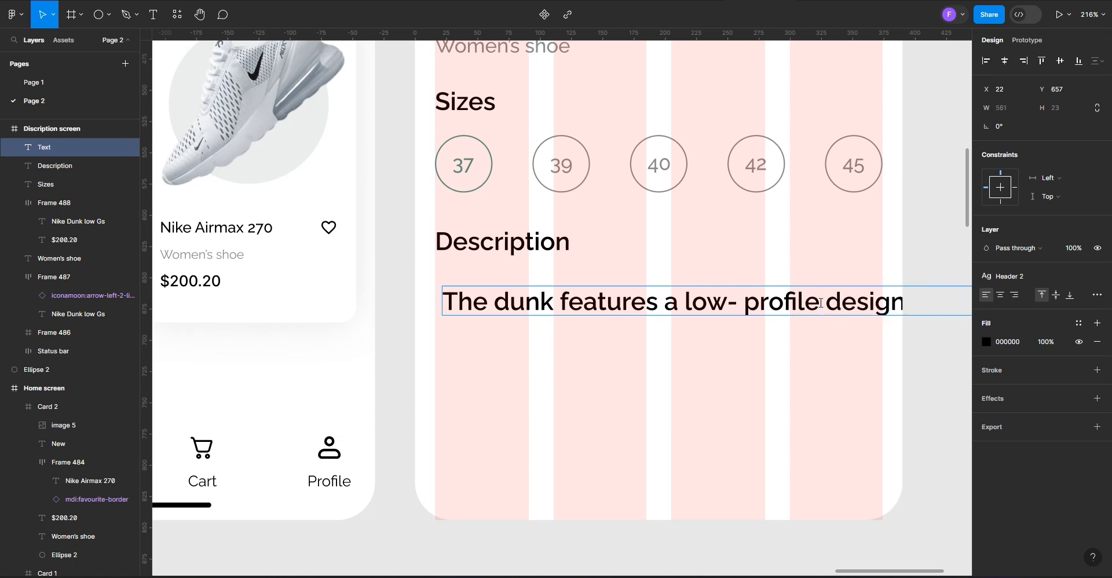
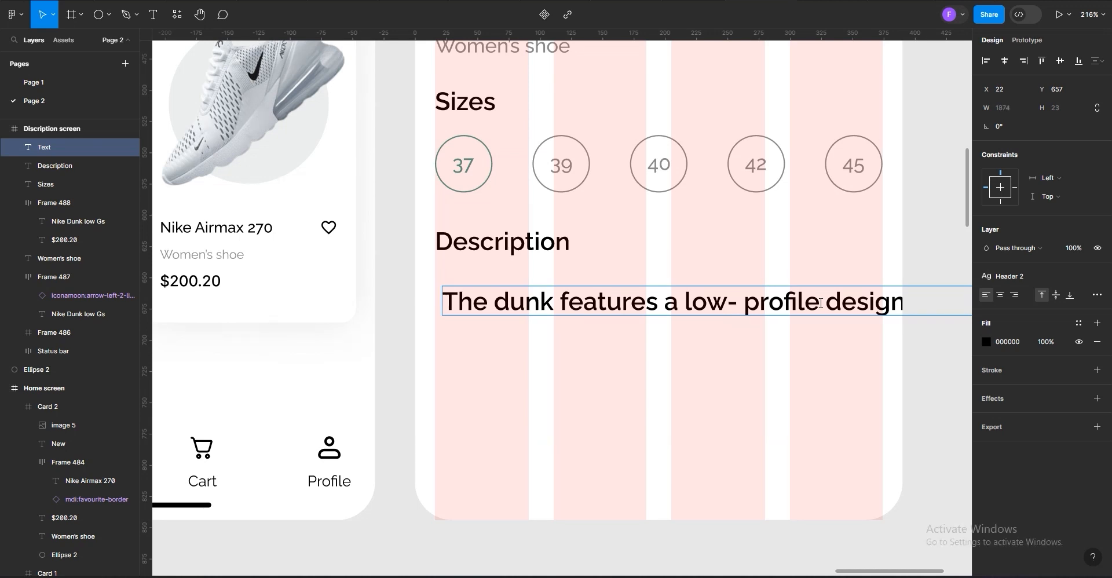
{"action": "type", "text": "..."}
{"action": "left_click", "coordinate": [705, 342]}
Narrow the product text's box to a width of 435 so the text wraps over several lines
{"action": "scroll", "coordinate": [509, 413], "scroll_direction": "down", "scroll_amount": 5}
{"action": "scroll", "coordinate": [510, 413], "scroll_direction": "down", "scroll_amount": 3}
{"action": "left_click_drag", "start_coordinate": [777, 388], "coordinate": [525, 400]}
{"action": "scroll", "coordinate": [481, 409], "scroll_direction": "up", "scroll_amount": 8}
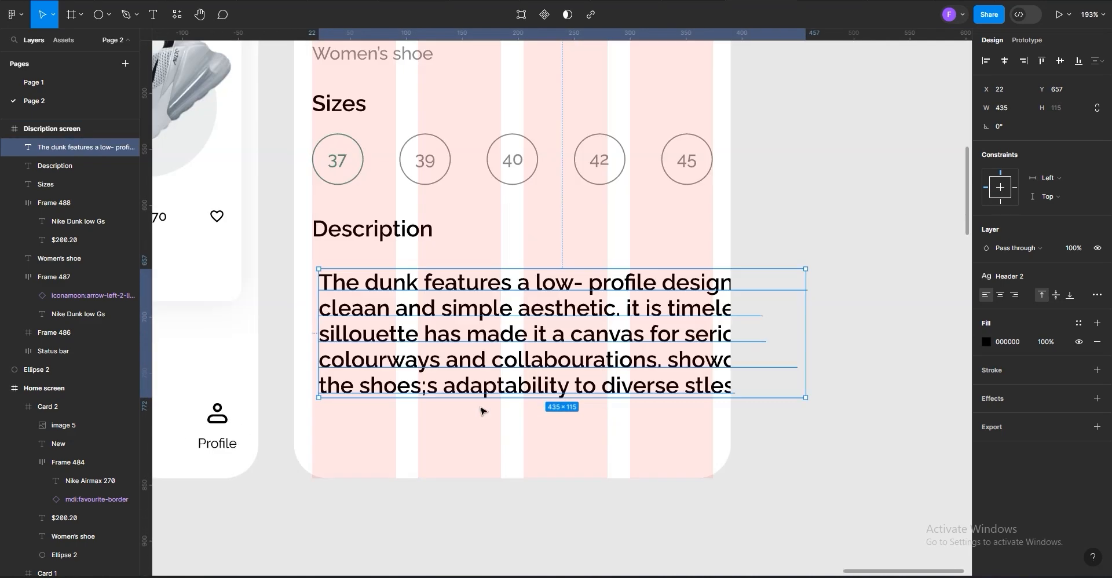
Correct the product text's spelling and give it the Body text style and the Grey colour style
{"action": "double_click", "coordinate": [595, 353]}
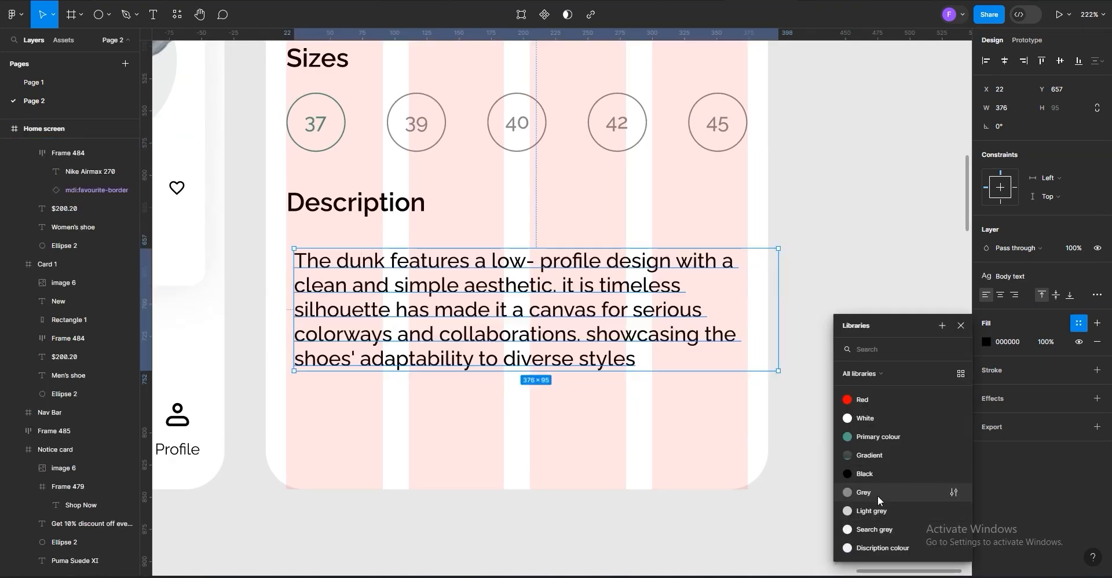
{"action": "left_click", "coordinate": [877, 495]}
{"action": "left_click", "coordinate": [1008, 276]}
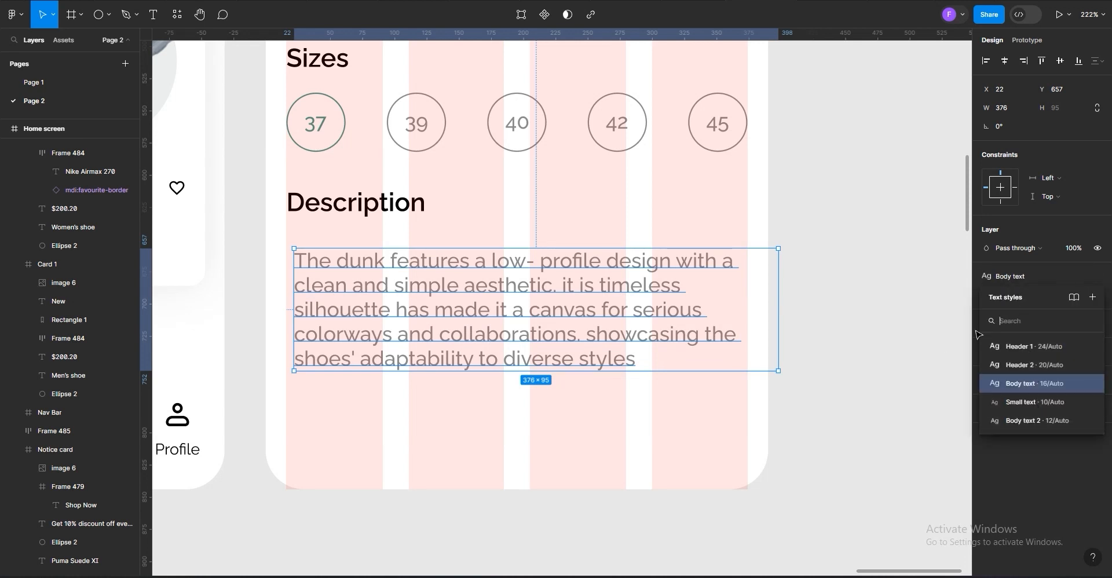
{"action": "left_click", "coordinate": [943, 347]}
Detach the Body text style from the product text and set its font size to 14
{"action": "left_click", "coordinate": [685, 297]}
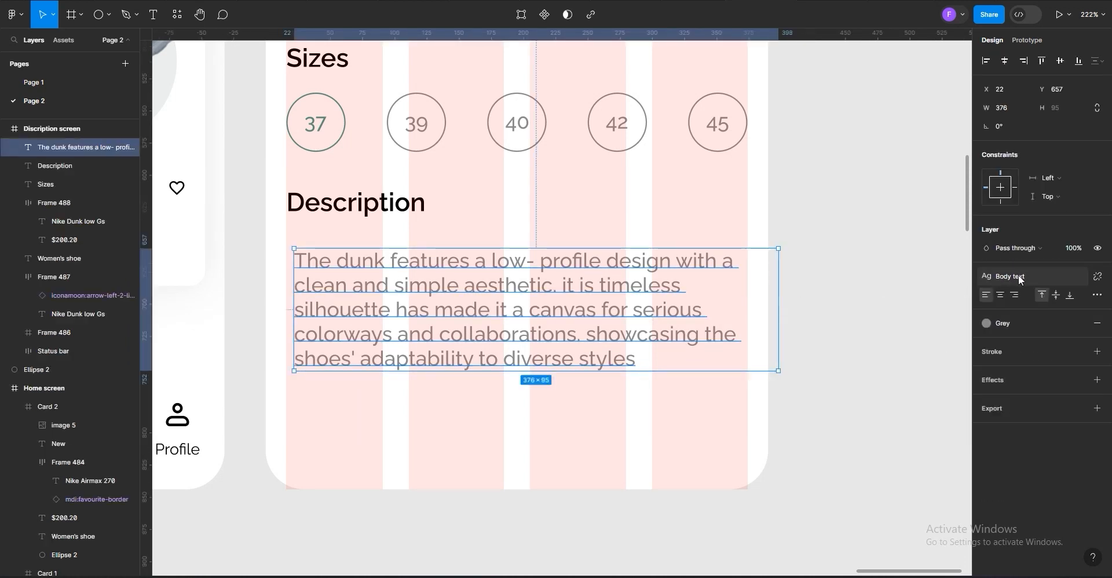
{"action": "left_click", "coordinate": [1097, 276]}
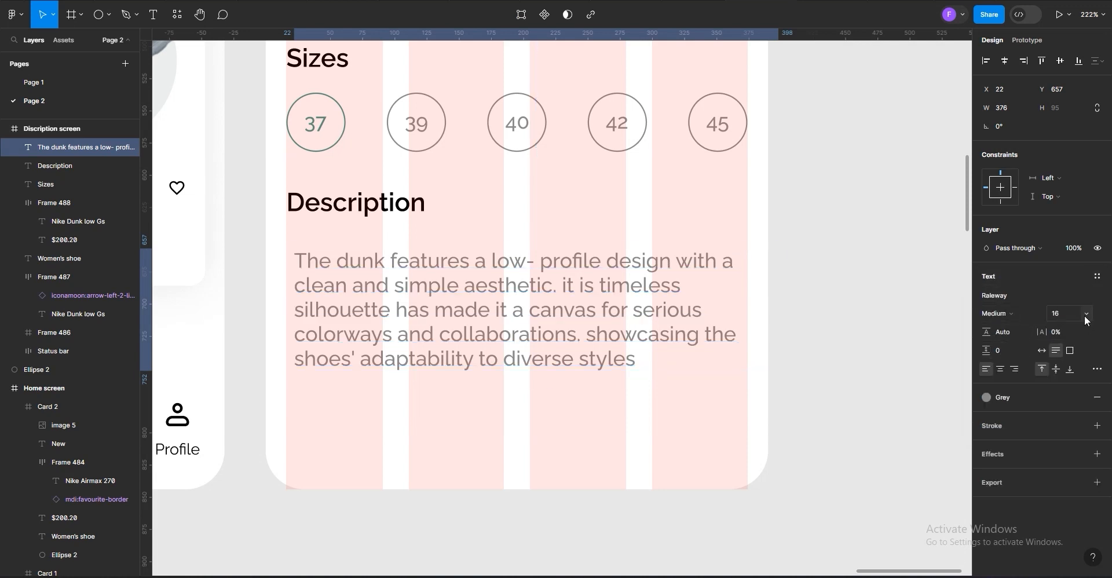
{"action": "left_click", "coordinate": [1085, 314]}
{"action": "left_click", "coordinate": [1072, 286]}
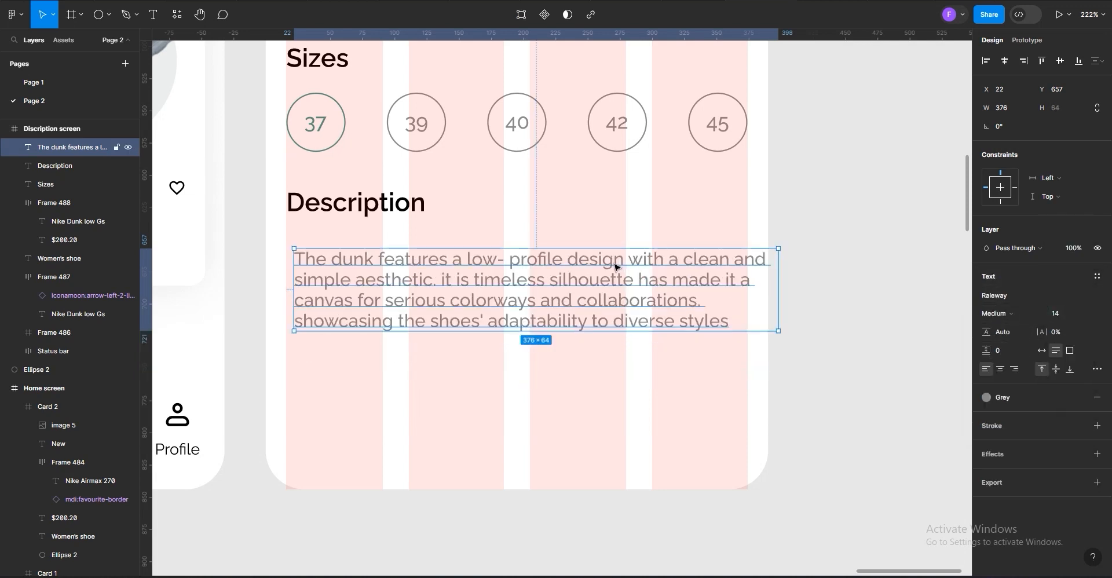
Narrow the product text's box to 356 wide and move it under the "Description" heading at X 17, Y 638
{"action": "left_click_drag", "start_coordinate": [778, 271], "coordinate": [752, 271]}
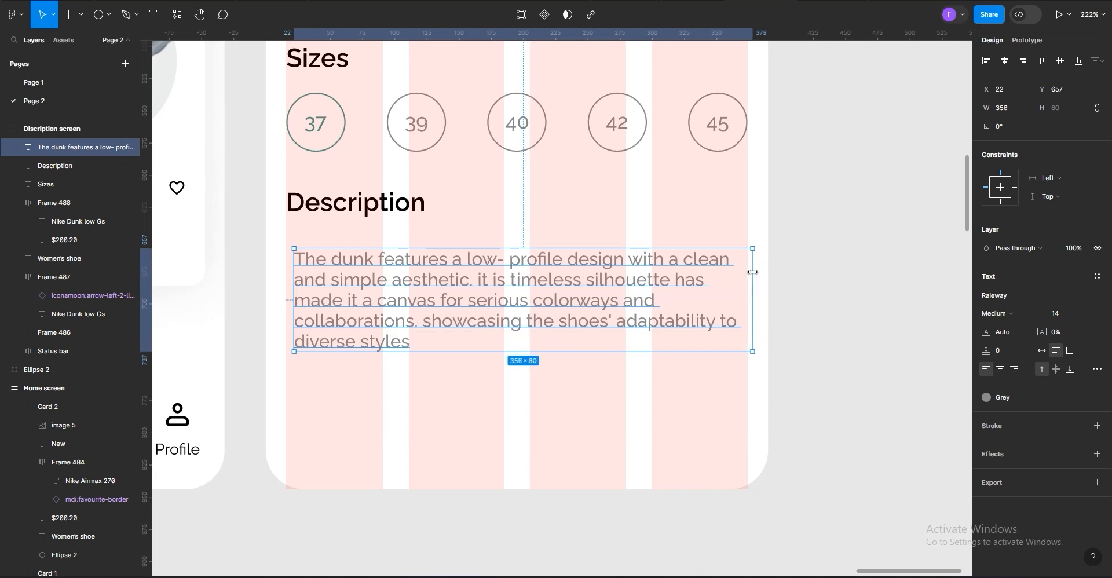
{"action": "left_click_drag", "start_coordinate": [398, 273], "coordinate": [387, 250]}
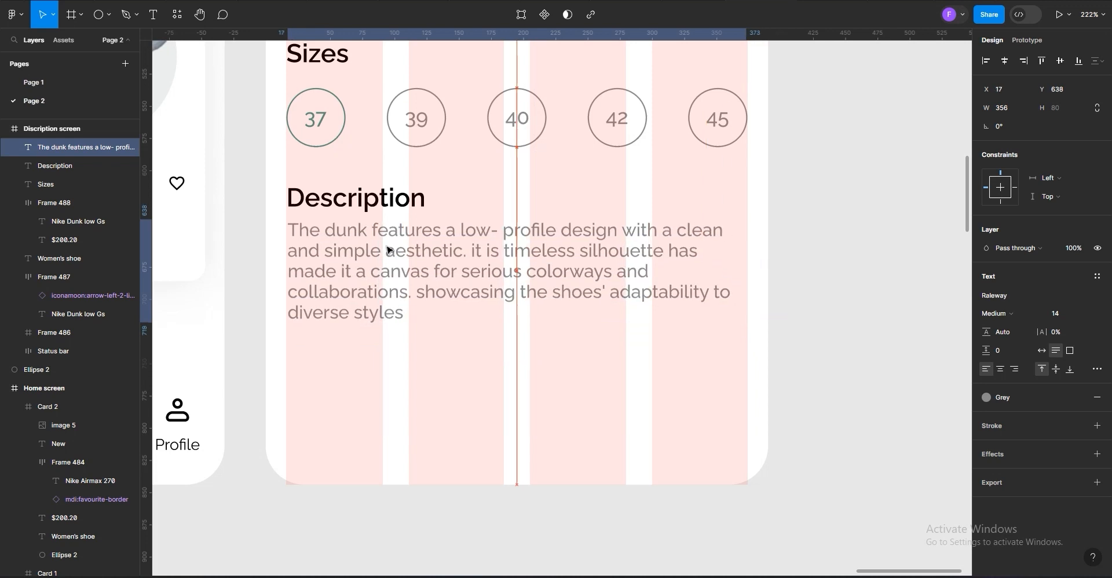
Widen the product text's box under the "Description" heading to 357
{"action": "left_click_drag", "start_coordinate": [747, 279], "coordinate": [749, 277]}
{"action": "scroll", "coordinate": [442, 330], "scroll_direction": "down", "scroll_amount": 4}
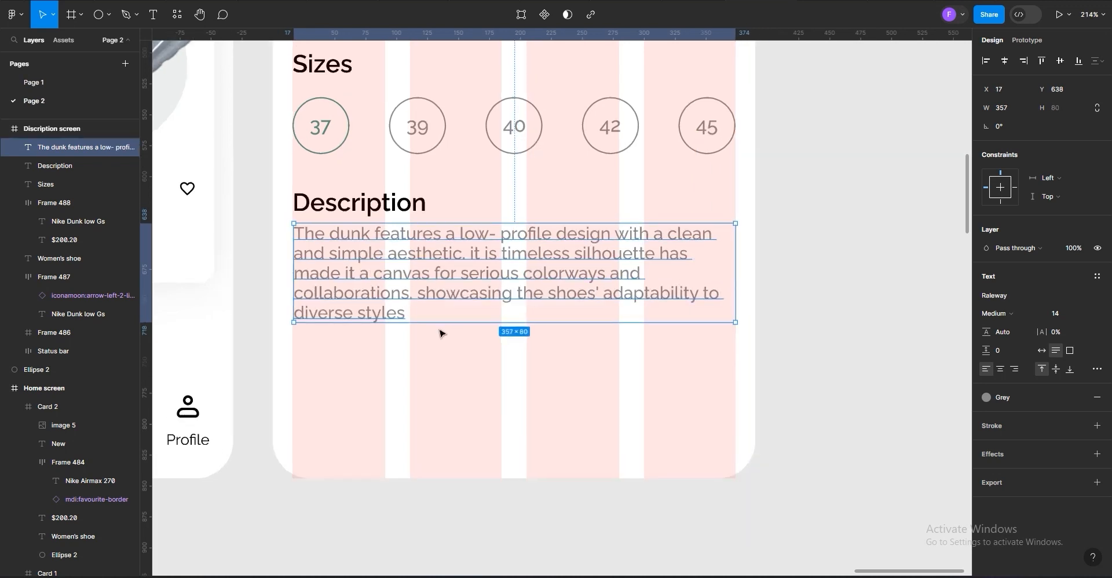
{"action": "scroll", "coordinate": [458, 355], "scroll_direction": "down", "scroll_amount": 5}
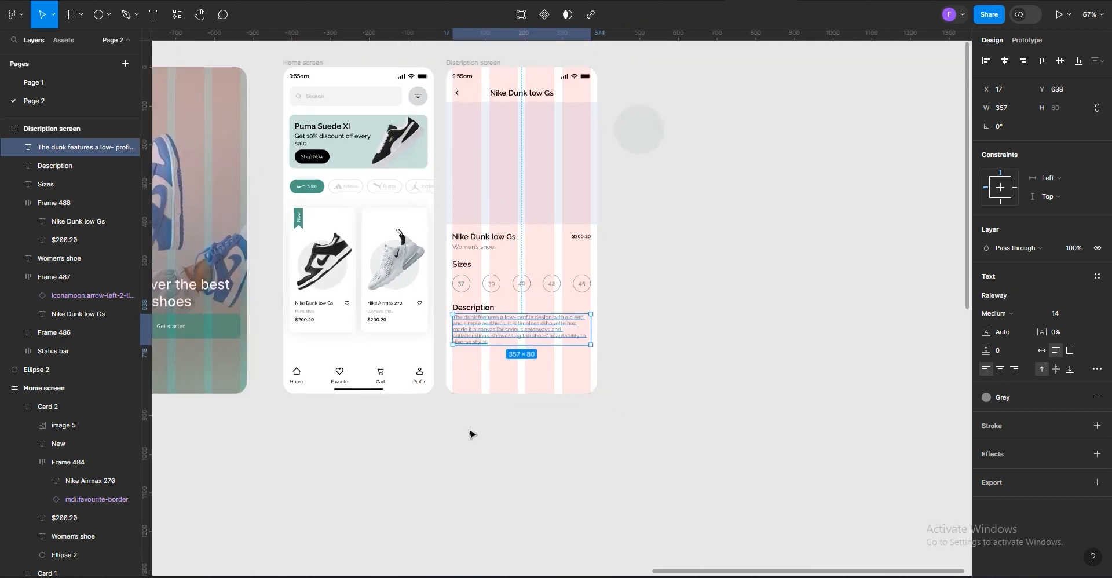
Copy the "Get started" button from the splash screen to the description screen, below the product text at X 16, Y 730
{"action": "left_click", "coordinate": [189, 328]}
{"action": "left_click", "coordinate": [197, 326]}
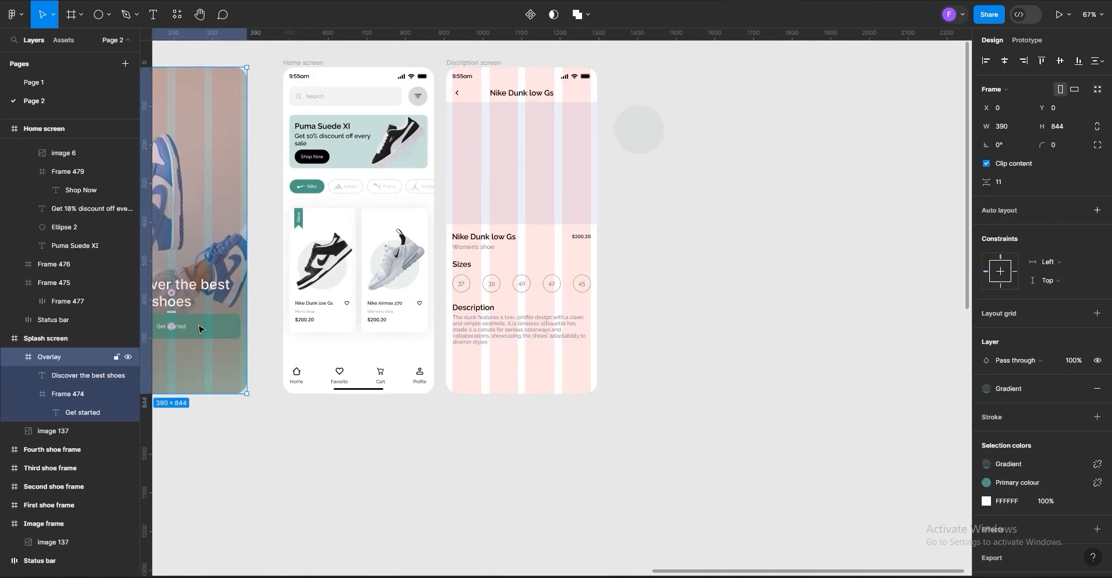
{"action": "scroll", "coordinate": [203, 330], "scroll_direction": "down", "scroll_amount": 2}
{"action": "scroll", "coordinate": [209, 338], "scroll_direction": "up", "scroll_amount": 2}
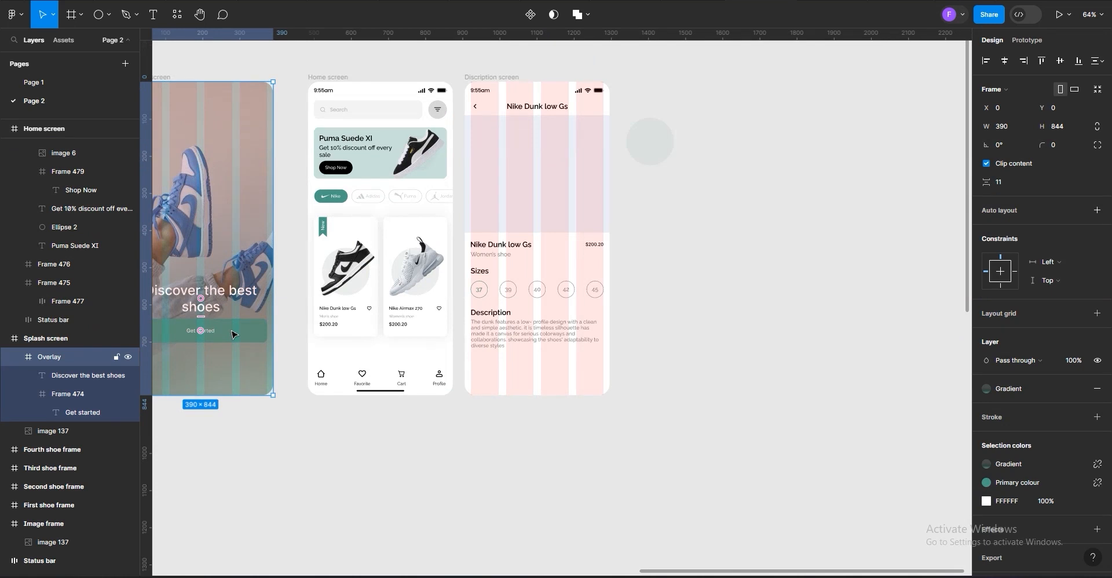
{"action": "left_click", "coordinate": [231, 334]}
{"action": "left_click_drag", "start_coordinate": [231, 334], "coordinate": [569, 369]}
{"action": "scroll", "coordinate": [568, 368], "scroll_direction": "up", "scroll_amount": 5}
{"action": "scroll", "coordinate": [565, 426], "scroll_direction": "up", "scroll_amount": 8}
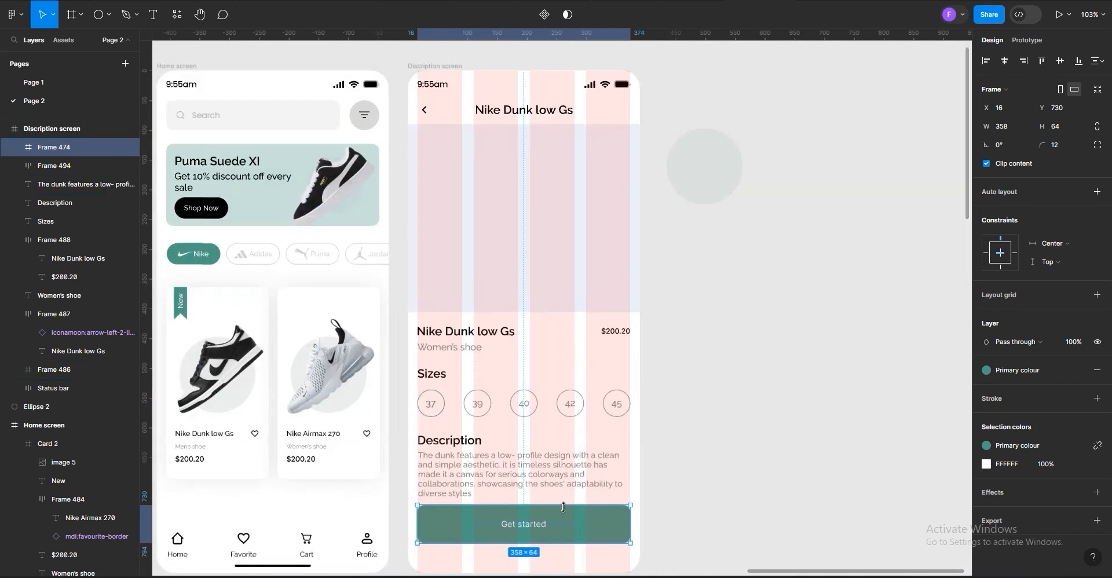
{"action": "scroll", "coordinate": [506, 498], "scroll_direction": "down", "scroll_amount": 3}
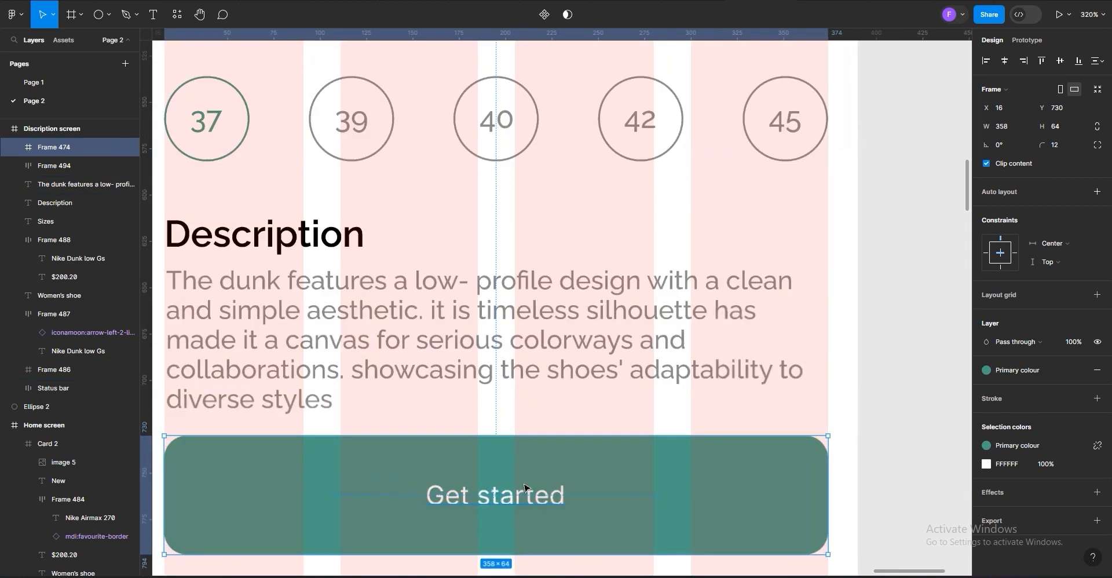
Replace the copied button's label with "Add to cart"
{"action": "scroll", "coordinate": [538, 463], "scroll_direction": "up", "scroll_amount": 4}
{"action": "double_click", "coordinate": [560, 410]}
{"action": "double_click", "coordinate": [560, 410]}
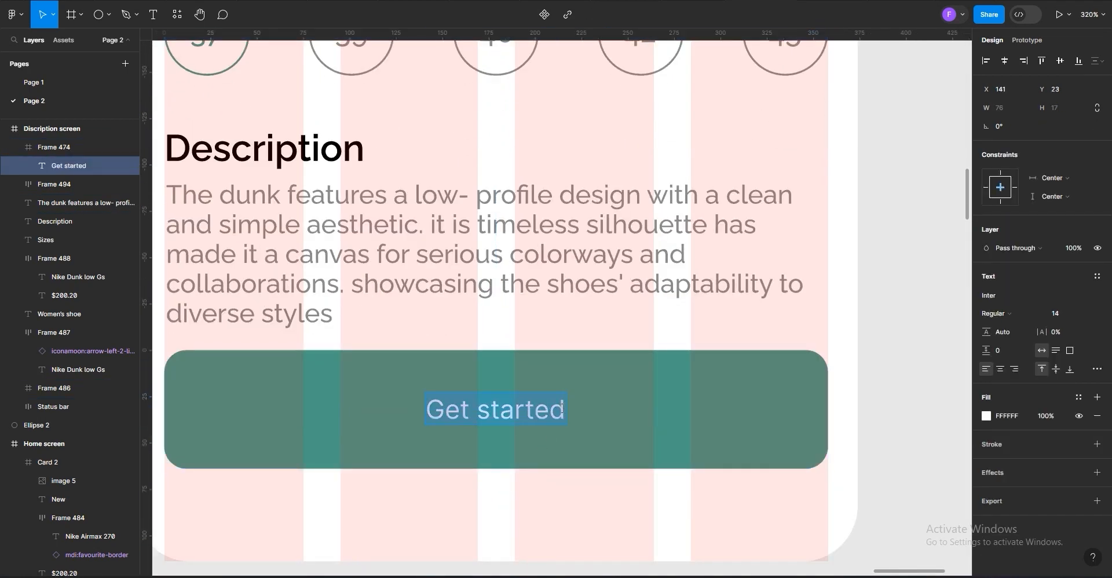
{"action": "key", "text": "BackSpace"}
{"action": "key", "text": "BackSpace"}
{"action": "key", "text": "BackSpace"}
{"action": "key", "text": "BackSpace"}
{"action": "key", "text": "BackSpace"}
{"action": "key", "text": "BackSpace"}
{"action": "key", "text": "BackSpace"}
{"action": "key", "text": "BackSpace"}
{"action": "key", "text": "BackSpace"}
{"action": "key", "text": "BackSpace"}
{"action": "key", "text": "BackSpace"}
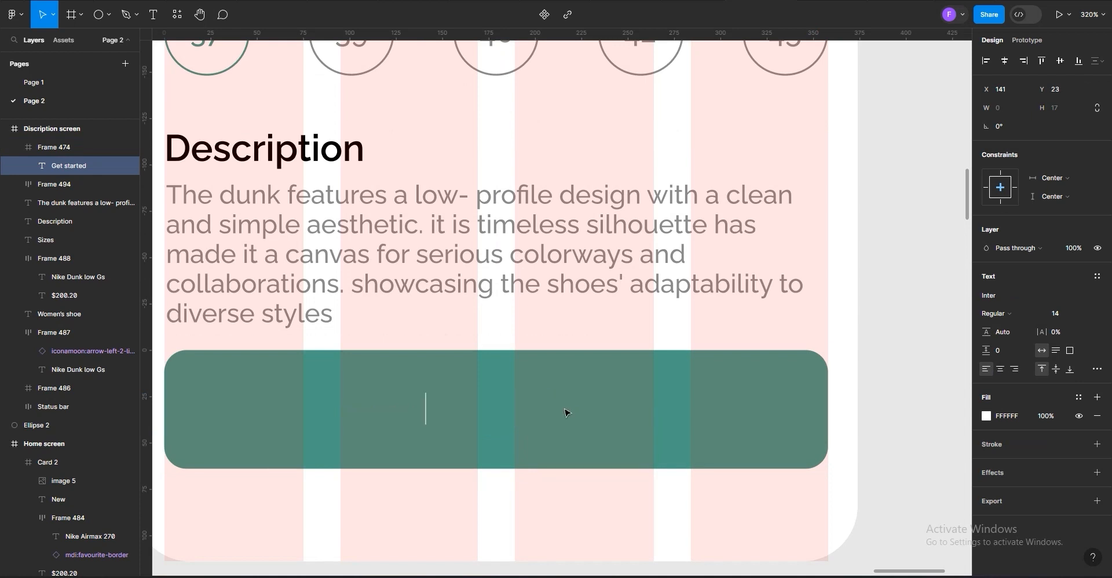
{"action": "type", "text": "Add to "}
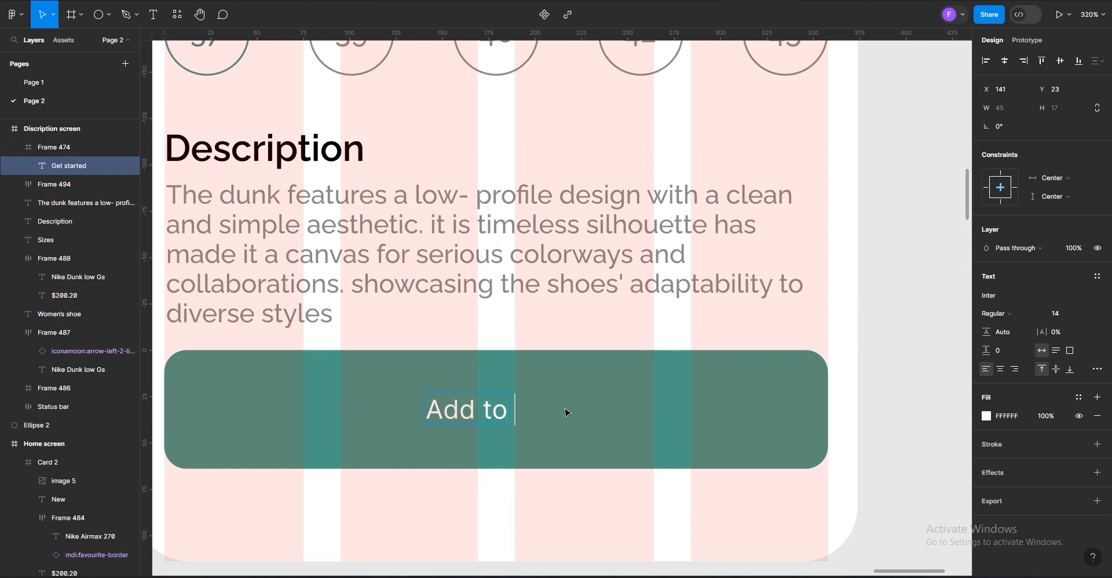
{"action": "type", "text": "cart"}
Look over the icons frame for a cart icon and return to the description screen's button
{"action": "scroll", "coordinate": [623, 425], "scroll_direction": "down", "scroll_amount": 10}
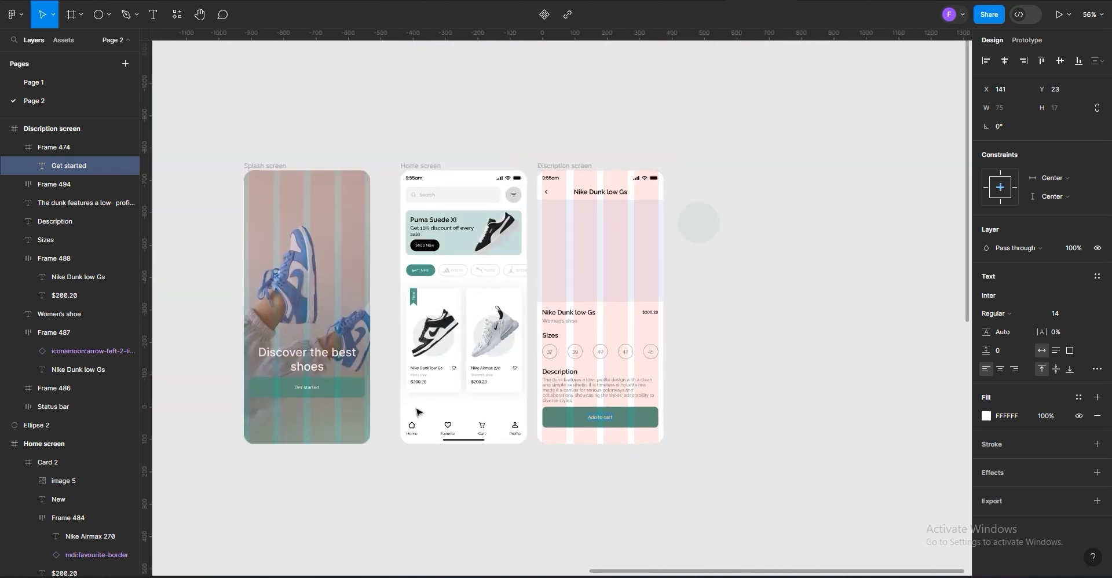
{"action": "scroll", "coordinate": [421, 404], "scroll_direction": "down", "scroll_amount": 1}
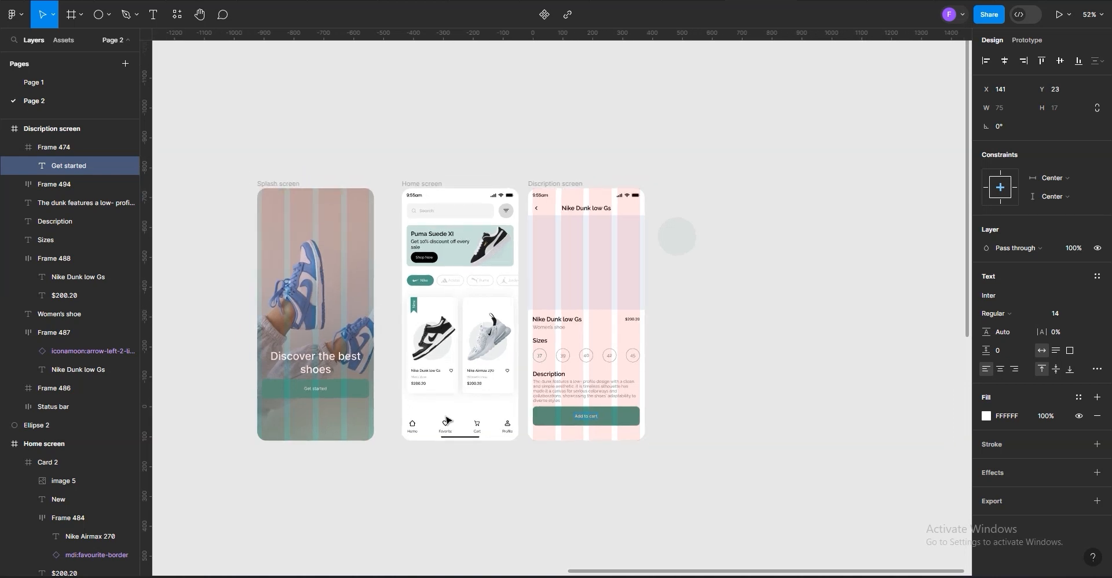
{"action": "scroll", "coordinate": [446, 419], "scroll_direction": "down", "scroll_amount": 7}
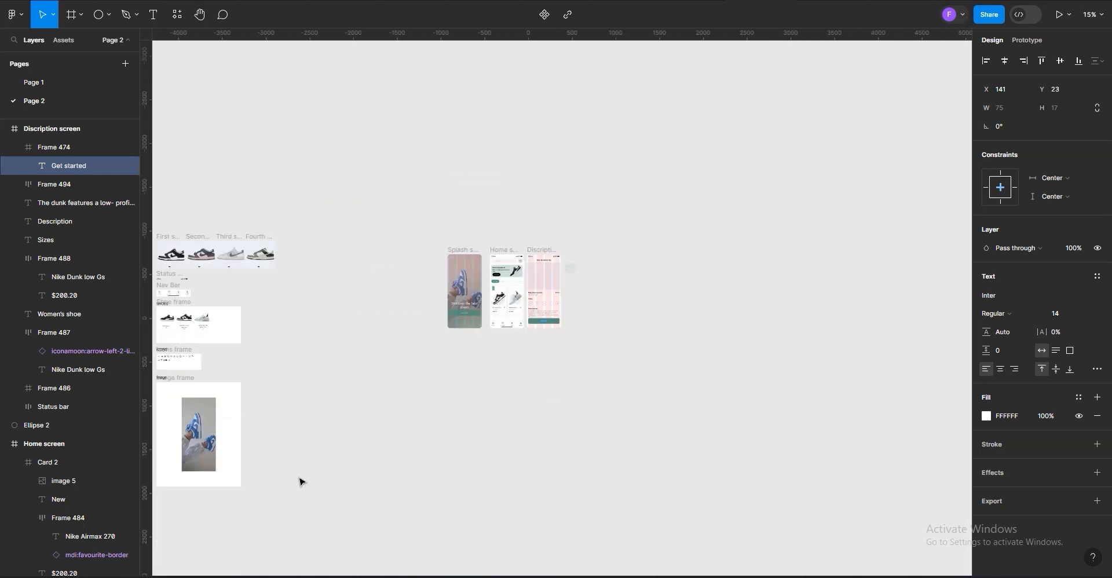
{"action": "scroll", "coordinate": [253, 401], "scroll_direction": "up", "scroll_amount": 7}
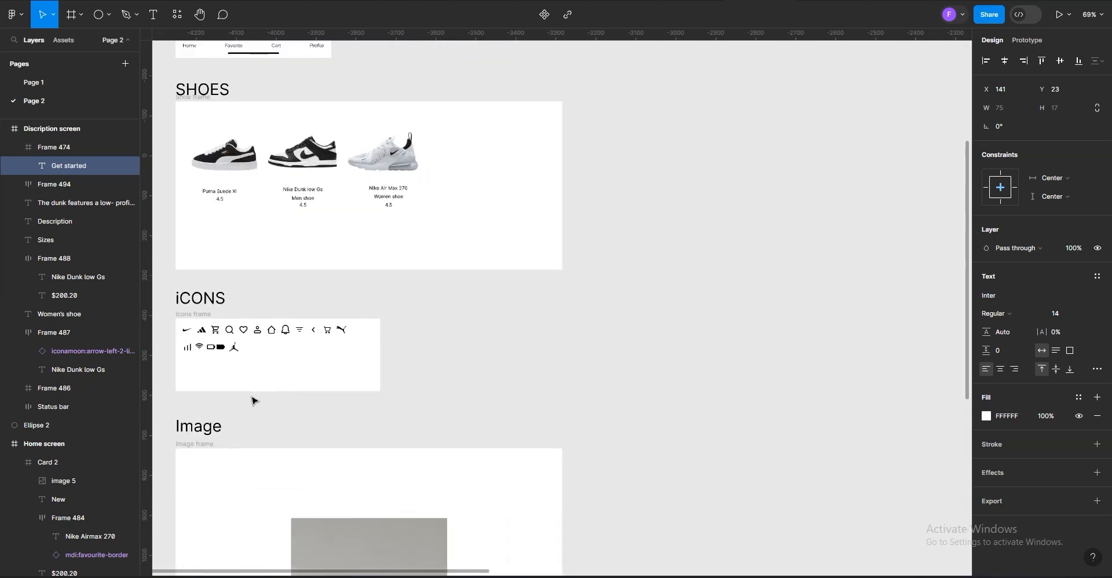
{"action": "scroll", "coordinate": [265, 391], "scroll_direction": "up", "scroll_amount": 3}
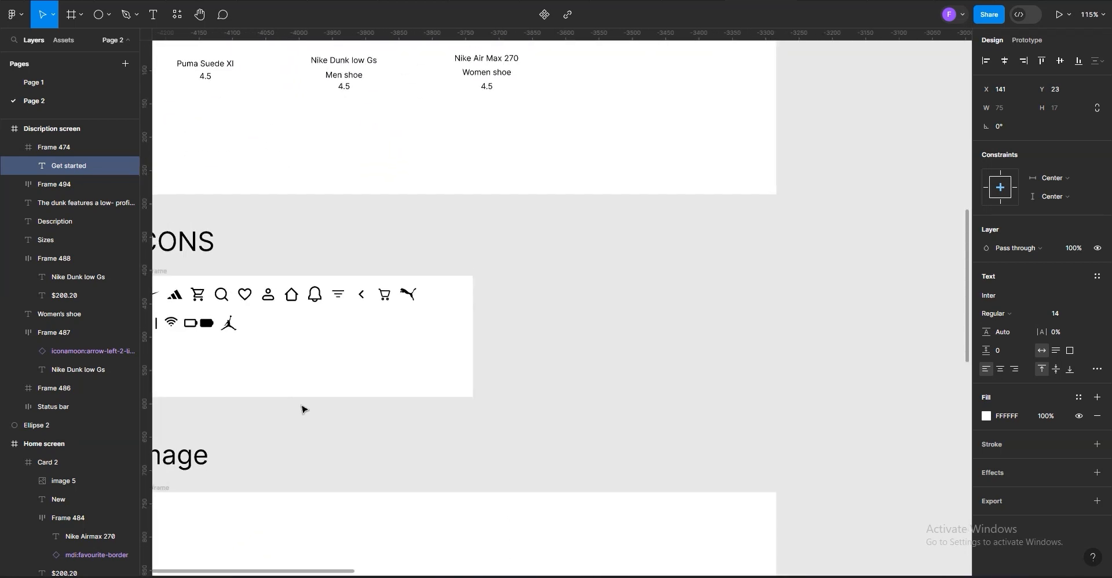
{"action": "scroll", "coordinate": [304, 410], "scroll_direction": "down", "scroll_amount": 8}
{"action": "scroll", "coordinate": [733, 371], "scroll_direction": "up", "scroll_amount": 2}
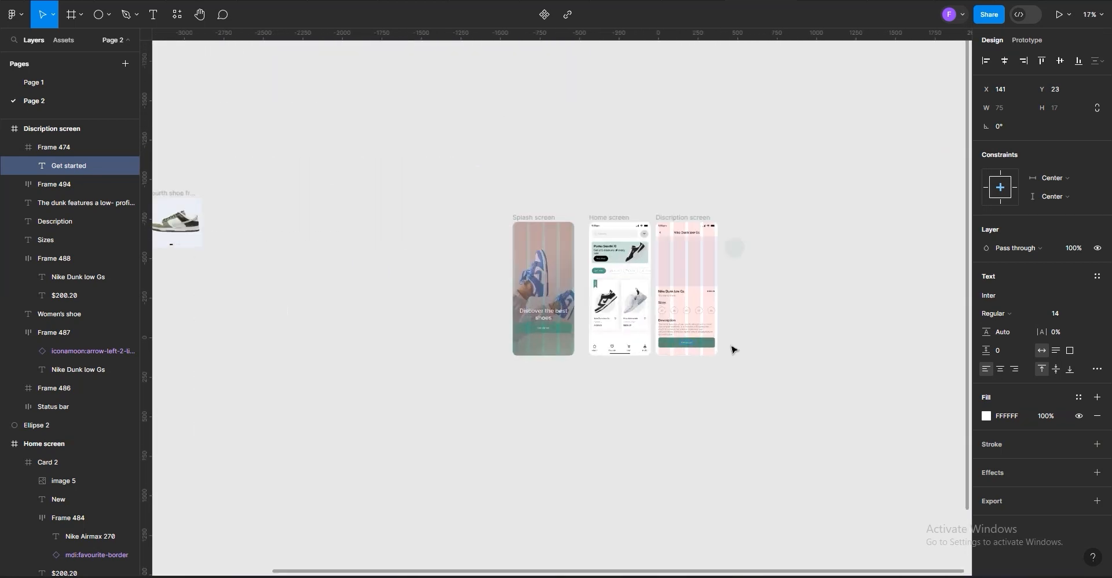
{"action": "scroll", "coordinate": [733, 349], "scroll_direction": "up", "scroll_amount": 6}
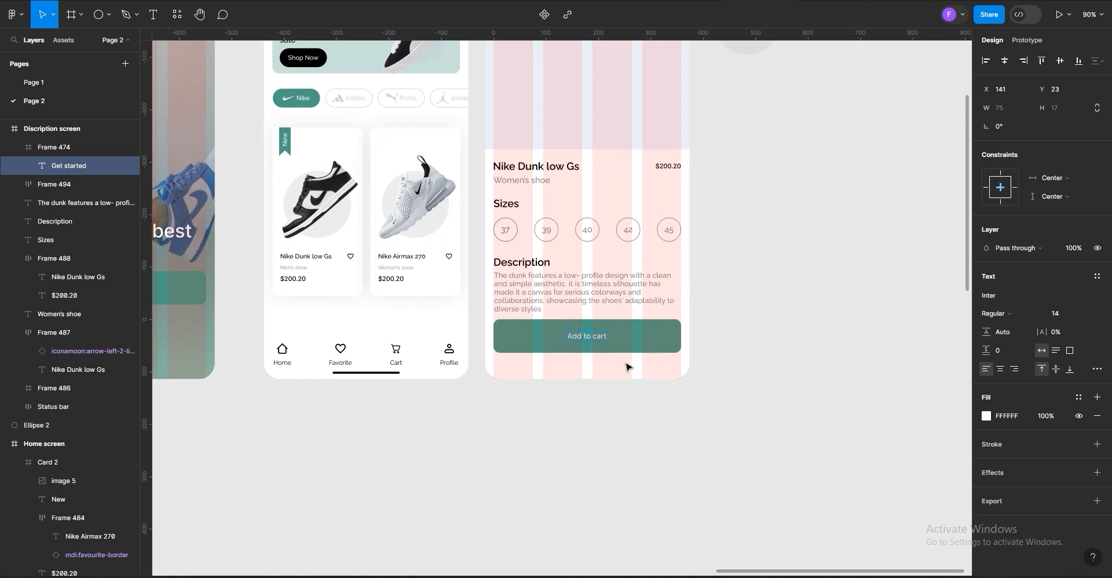
{"action": "scroll", "coordinate": [623, 356], "scroll_direction": "up", "scroll_amount": 4}
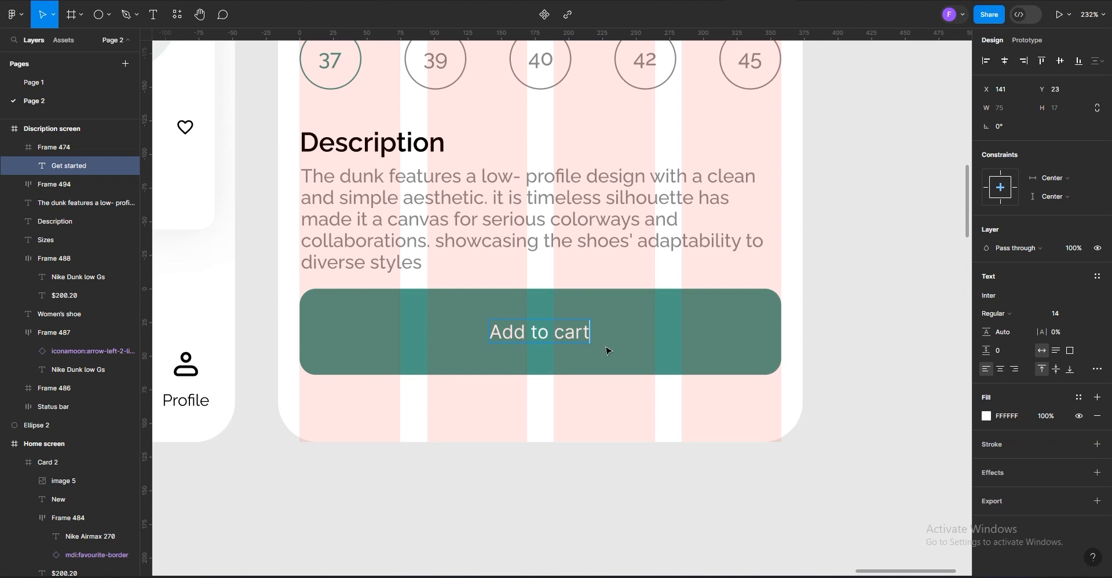
Copy the fluent:cart-24-regular icon from the icons frame into the green button, directly before the "Add to cart" label
{"action": "key", "text": "Escape"}
{"action": "scroll", "coordinate": [607, 350], "scroll_direction": "down", "scroll_amount": 8}
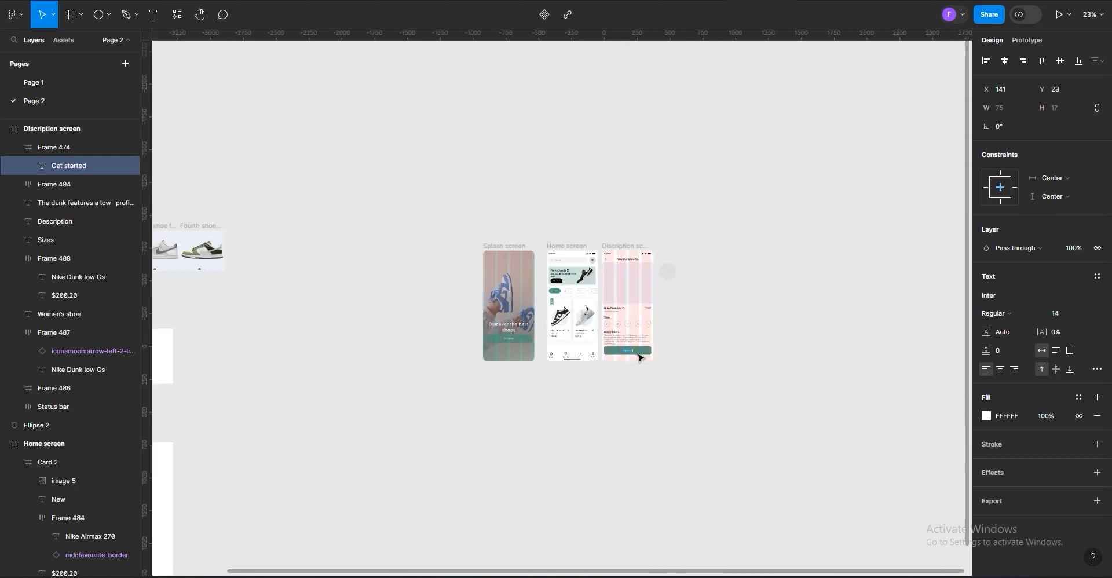
{"action": "scroll", "coordinate": [269, 381], "scroll_direction": "up", "scroll_amount": 5}
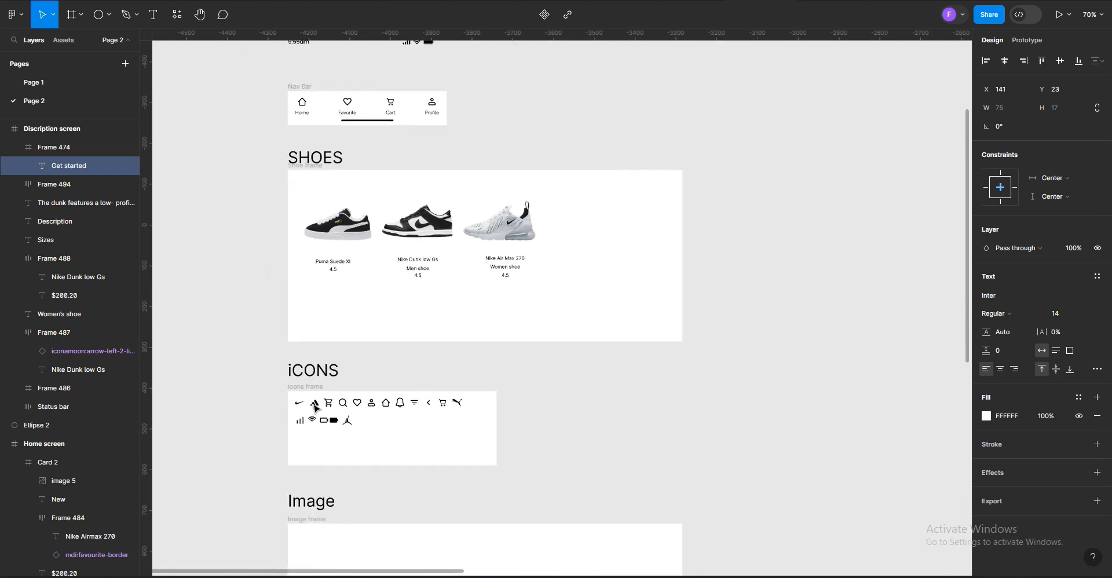
{"action": "scroll", "coordinate": [315, 408], "scroll_direction": "up", "scroll_amount": 8}
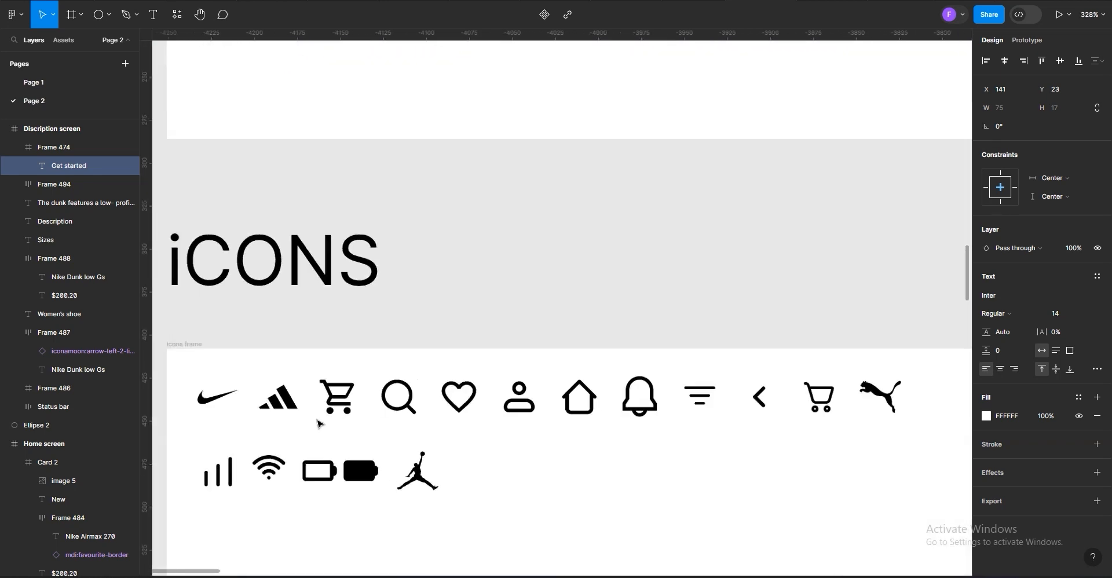
{"action": "scroll", "coordinate": [318, 423], "scroll_direction": "down", "scroll_amount": 3}
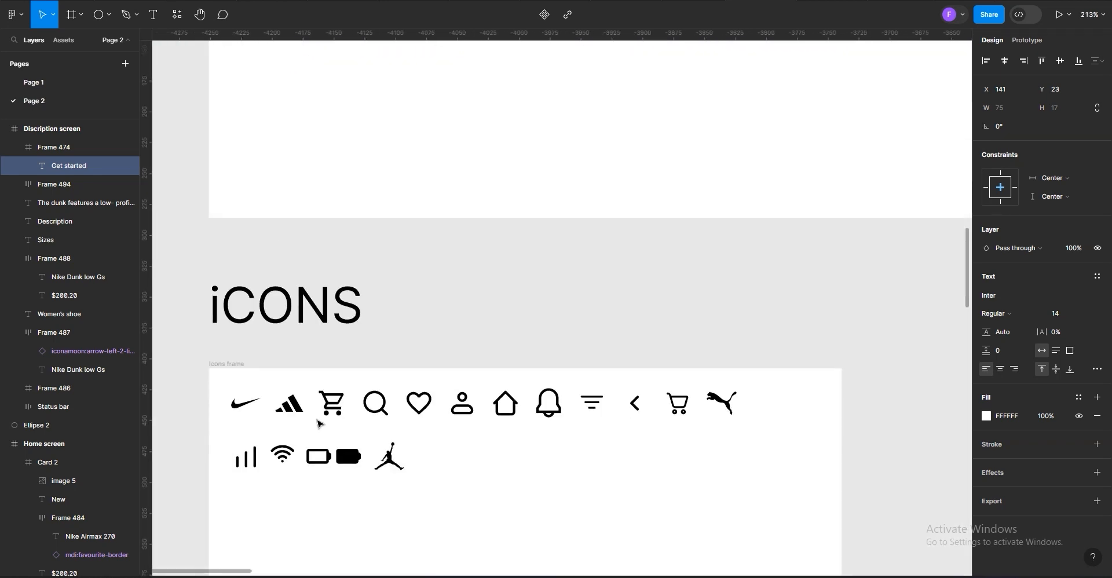
{"action": "left_click", "coordinate": [678, 406]}
{"action": "left_click", "coordinate": [687, 472]}
{"action": "left_click", "coordinate": [683, 418]}
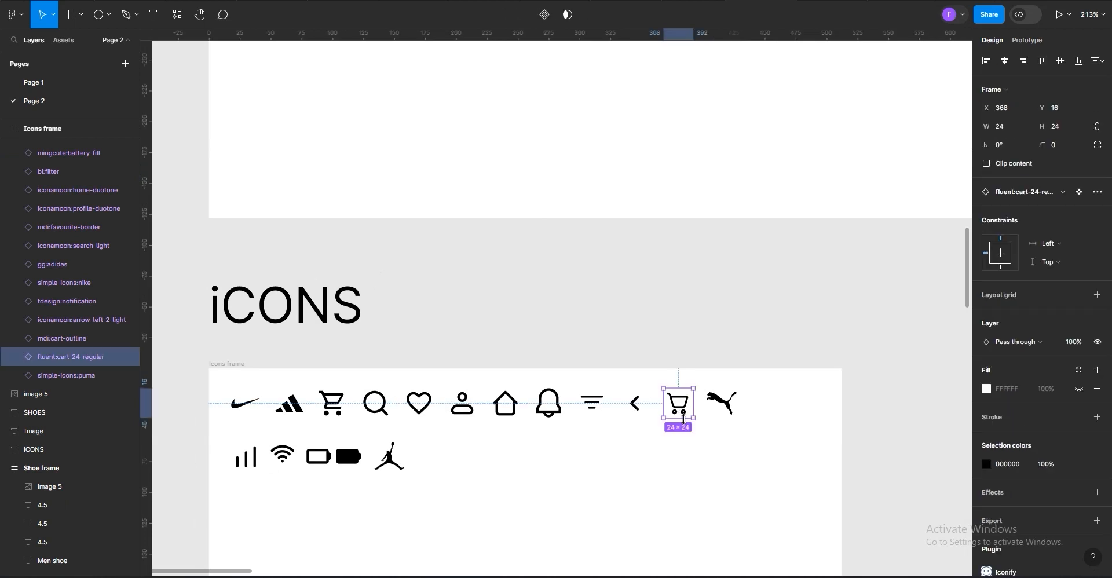
{"action": "left_click_drag", "start_coordinate": [684, 409], "coordinate": [666, 442]}
{"action": "scroll", "coordinate": [637, 442], "scroll_direction": "down", "scroll_amount": 6}
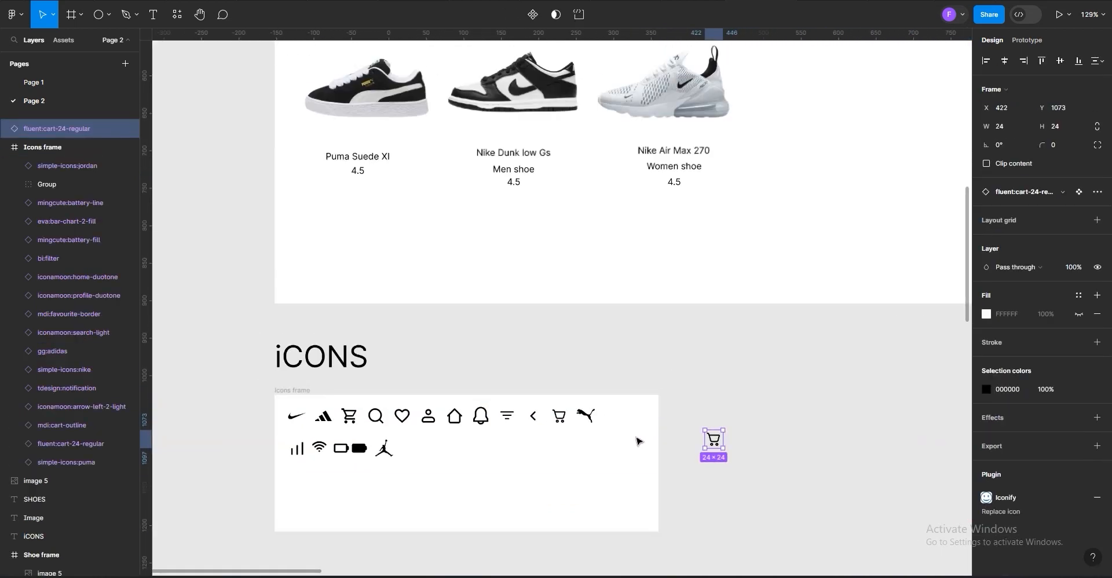
{"action": "left_click_drag", "start_coordinate": [653, 441], "coordinate": [714, 360]}
{"action": "scroll", "coordinate": [714, 359], "scroll_direction": "up", "scroll_amount": 10}
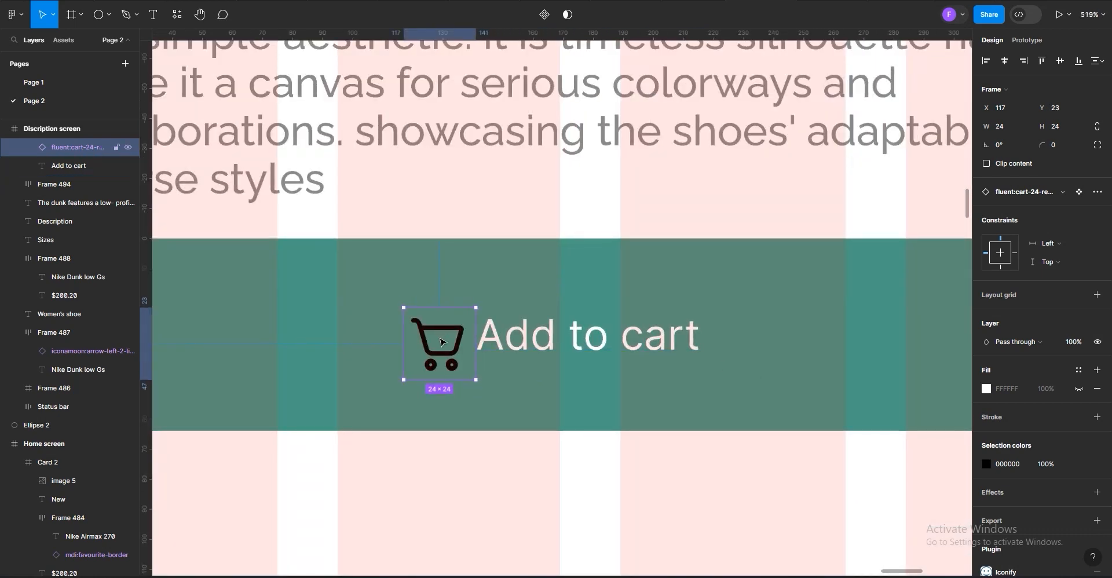
Move the cart icon to X 112, Y 20 inside the button and give its vector the White colour style
{"action": "left_click_drag", "start_coordinate": [440, 343], "coordinate": [425, 334]}
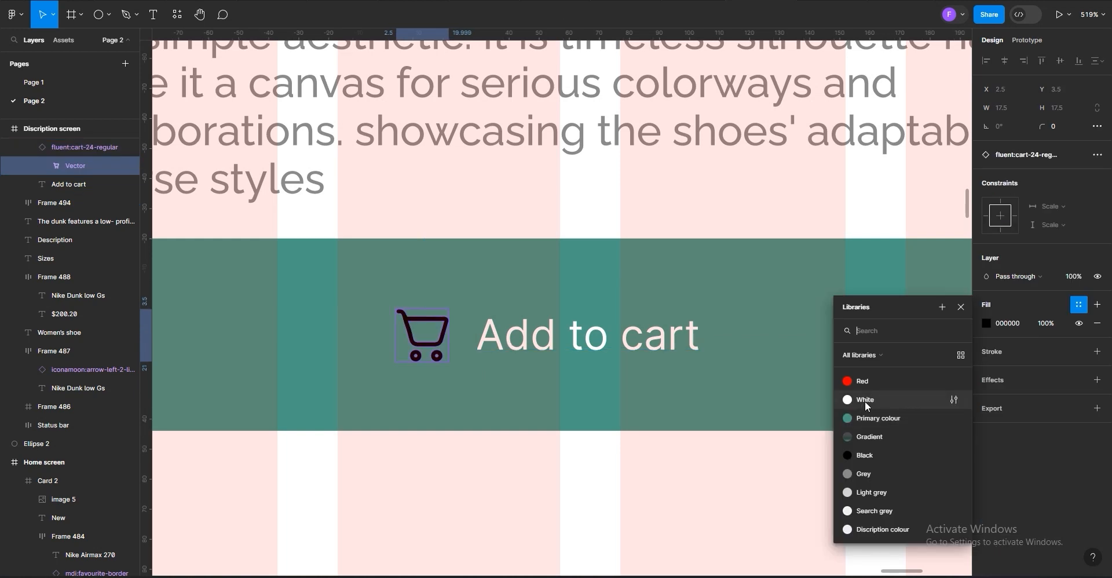
{"action": "left_click", "coordinate": [864, 401]}
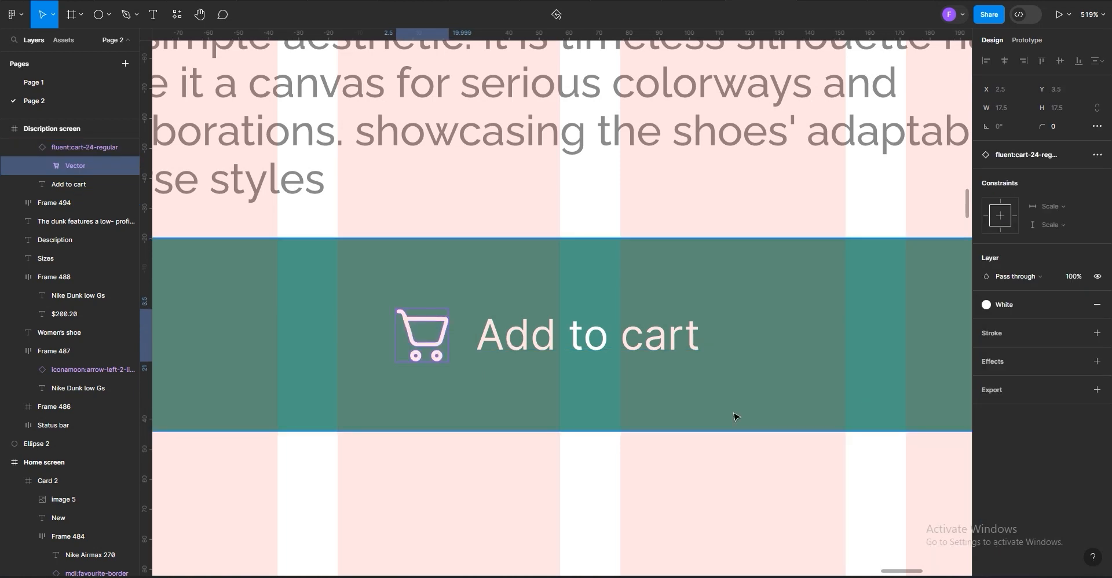
Combine the cart icon and the "Add to cart" label in a horizontal auto layout frame
{"action": "left_click", "coordinate": [457, 350]}
{"action": "left_click", "coordinate": [550, 341], "text": "shift"}
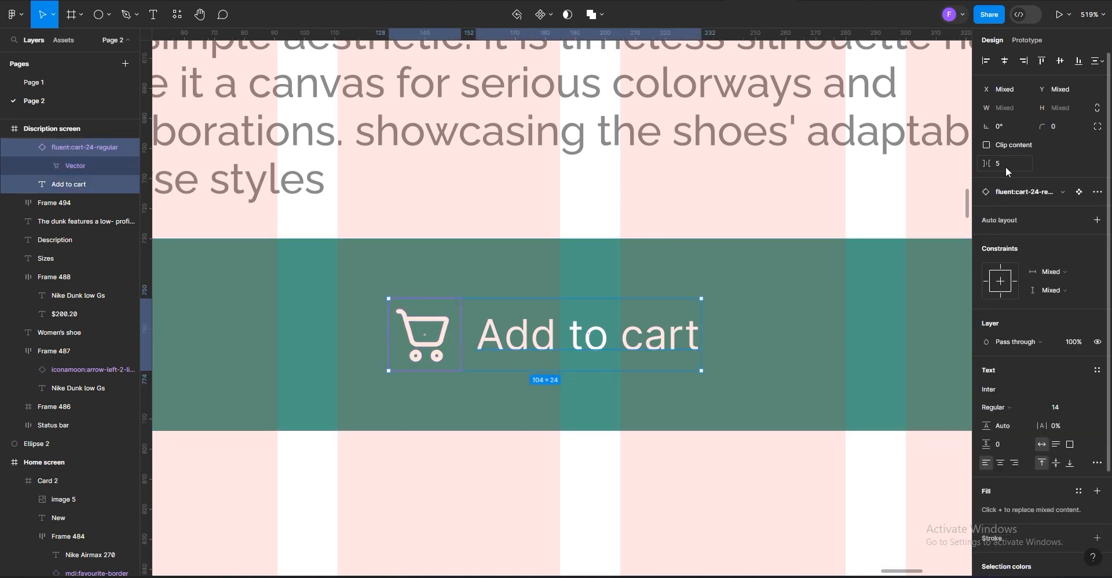
{"action": "scroll", "coordinate": [70, 232], "scroll_direction": "down", "scroll_amount": 5}
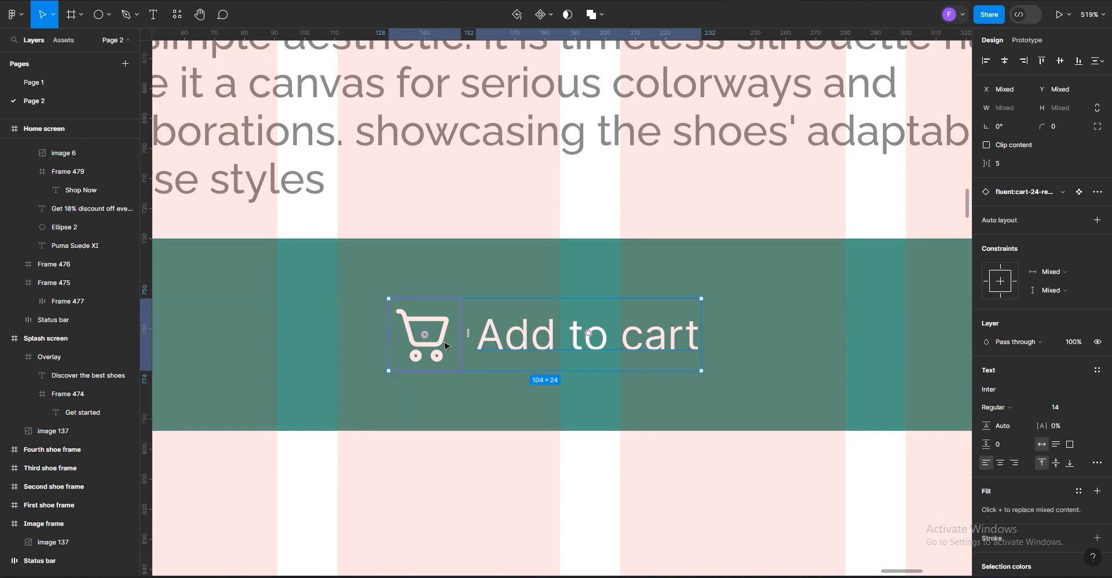
{"action": "scroll", "coordinate": [446, 346], "scroll_direction": "up", "scroll_amount": 1}
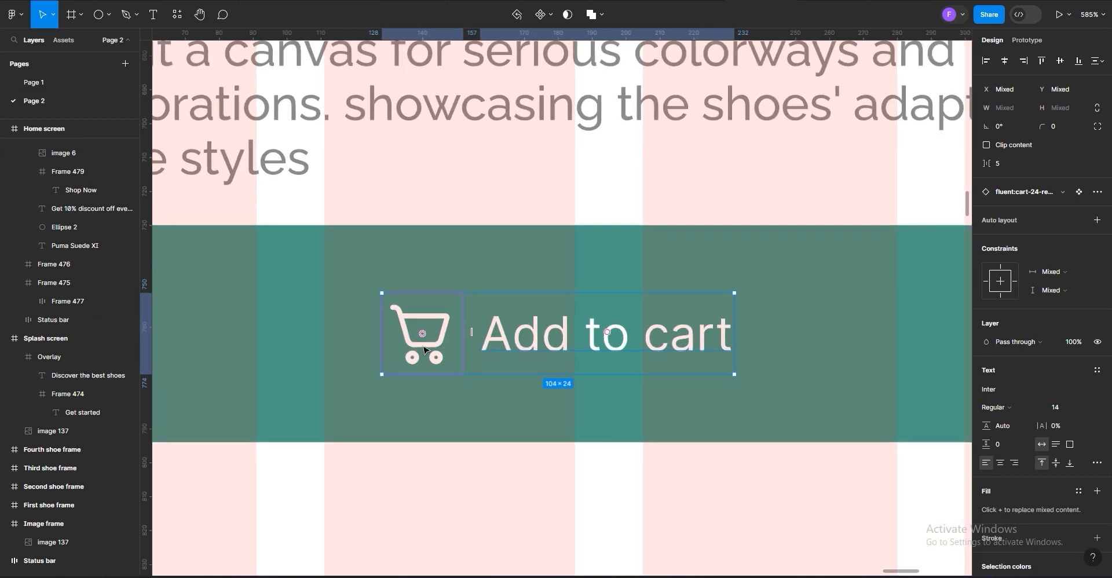
{"action": "left_click", "coordinate": [524, 347]}
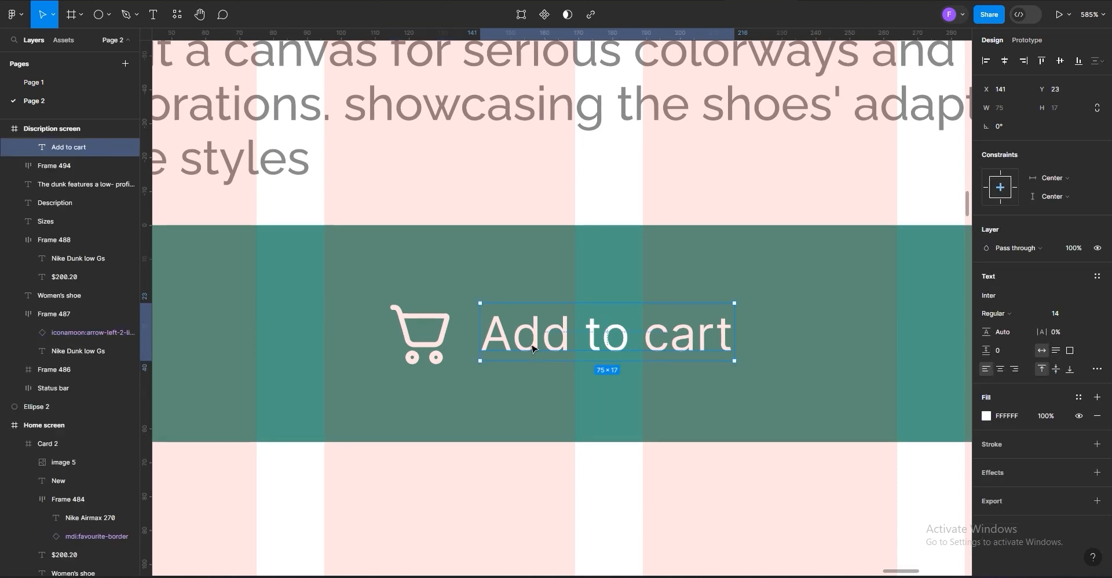
{"action": "left_click", "coordinate": [436, 342]}
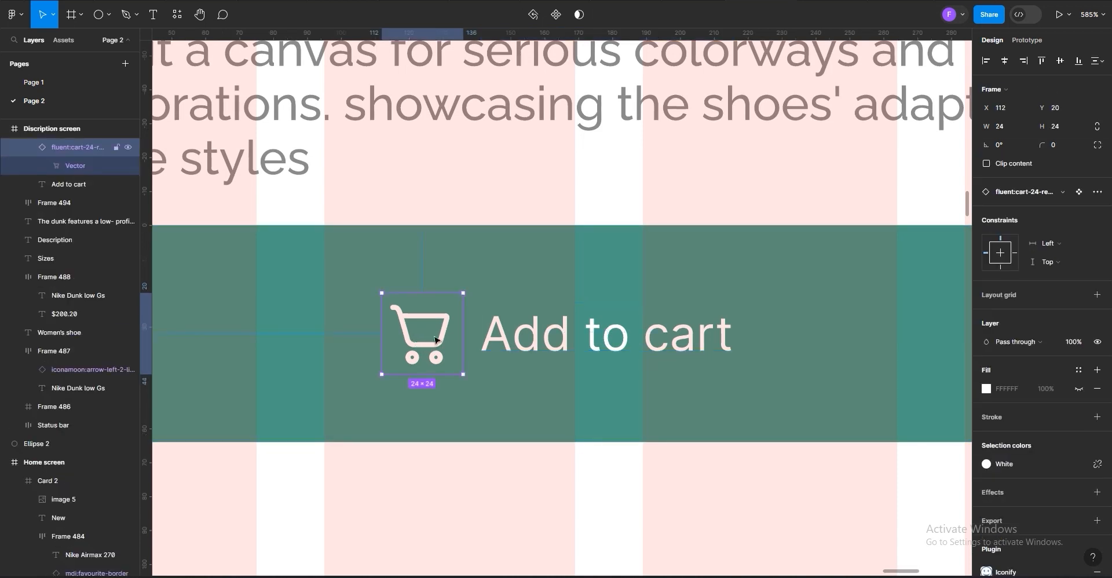
{"action": "left_click", "coordinate": [511, 343], "text": "shift"}
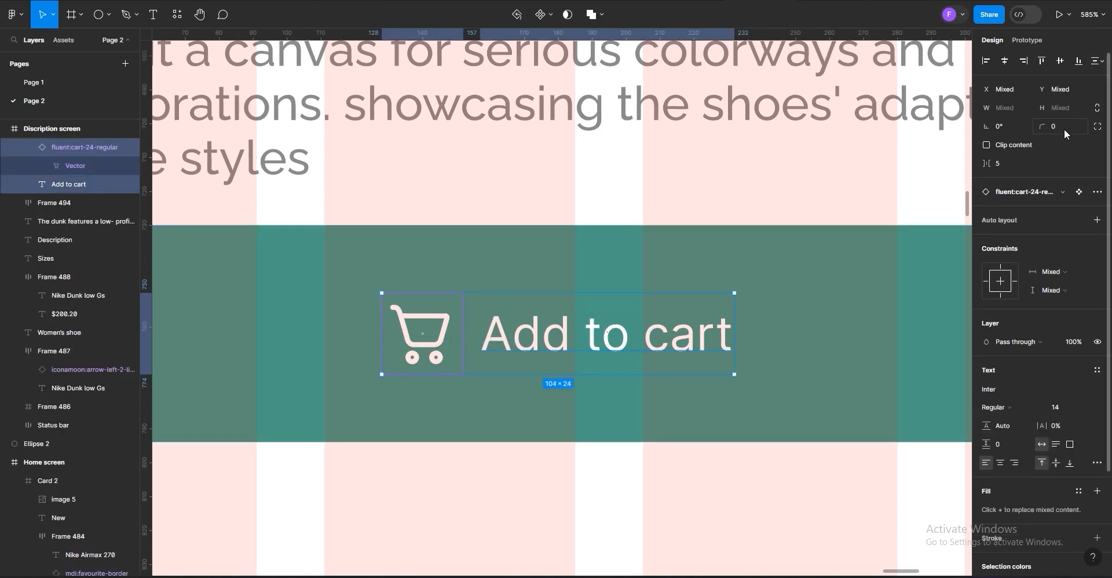
{"action": "key", "text": "shift+a"}
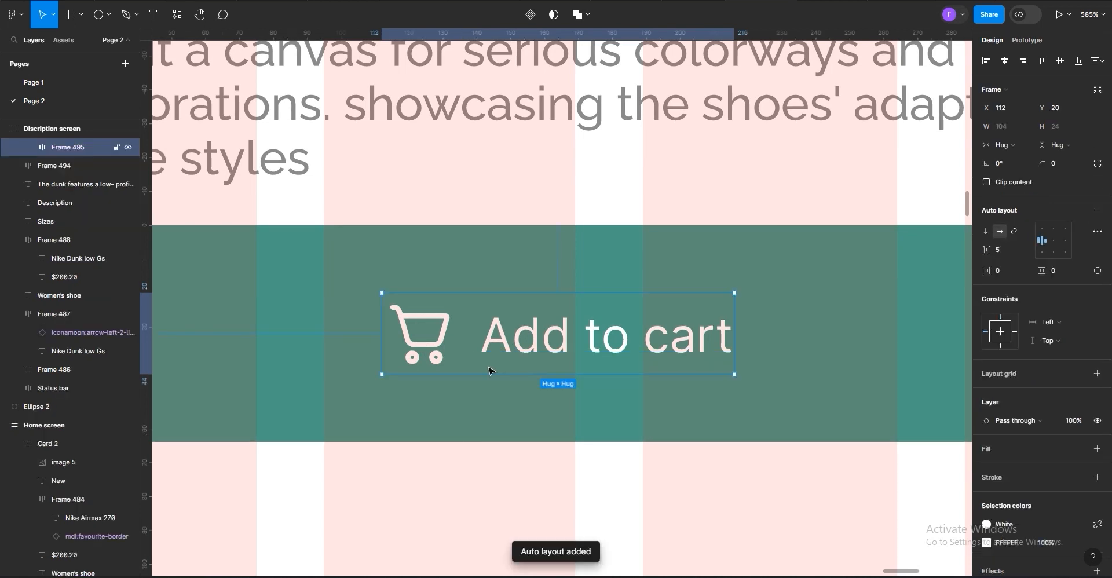
Apply the Body text style to the "Add to cart" label
{"action": "double_click", "coordinate": [602, 350]}
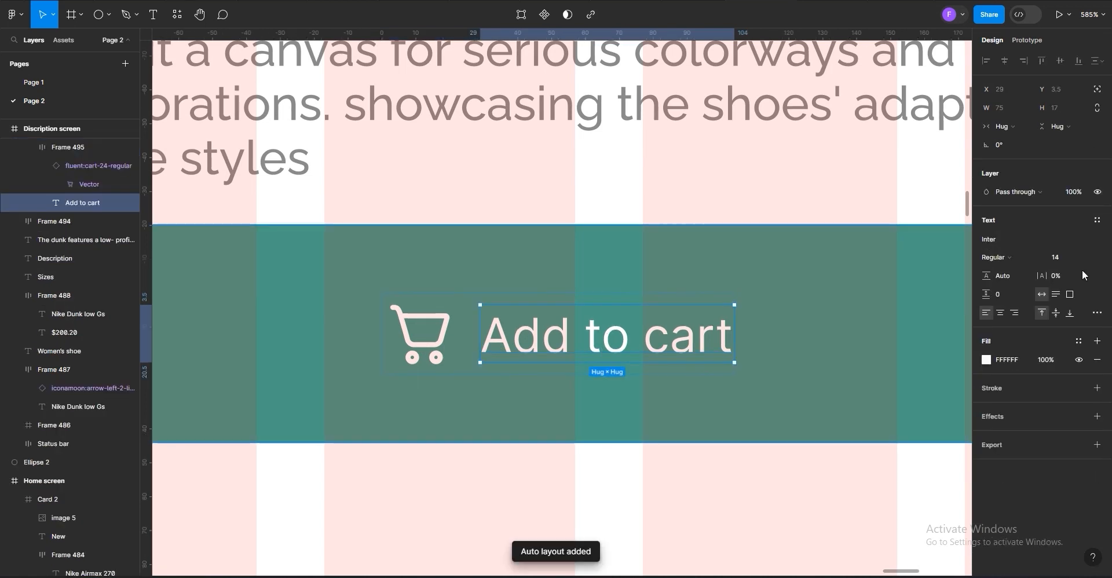
{"action": "left_click", "coordinate": [1096, 220]}
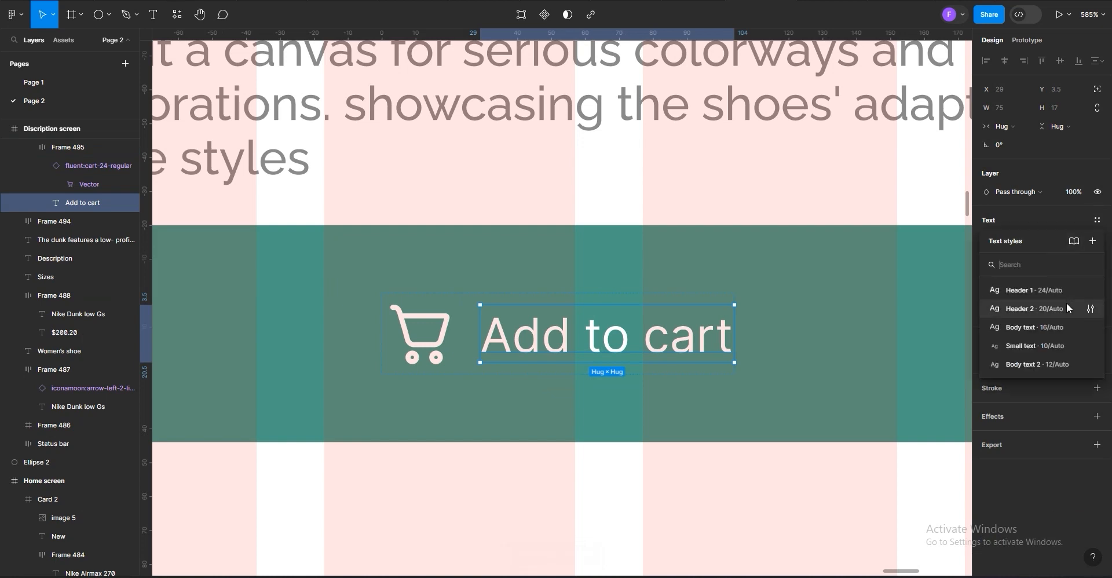
{"action": "left_click", "coordinate": [1049, 328]}
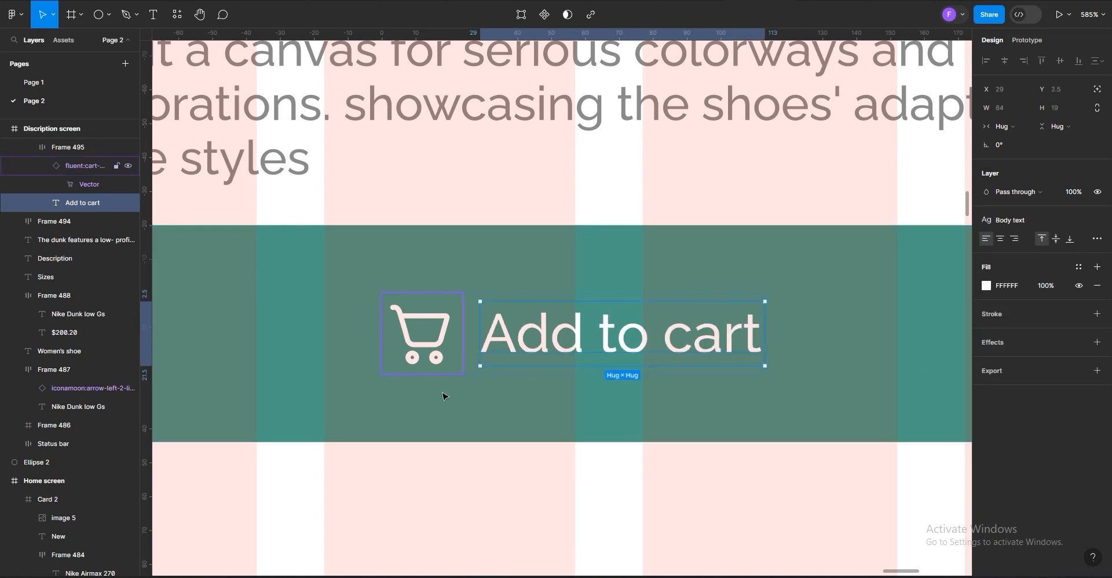
{"action": "left_click", "coordinate": [481, 397]}
{"action": "scroll", "coordinate": [527, 387], "scroll_direction": "down", "scroll_amount": 5}
{"action": "scroll", "coordinate": [527, 386], "scroll_direction": "down", "scroll_amount": 2}
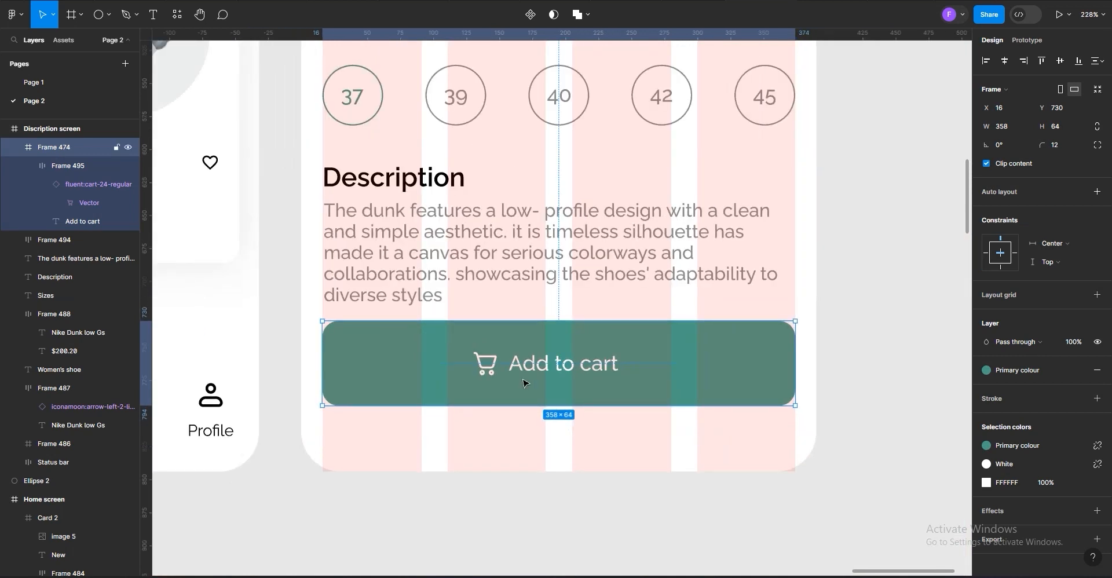
Centre the auto layout frame with the cart icon and label horizontally inside the green button
{"action": "double_click", "coordinate": [511, 374]}
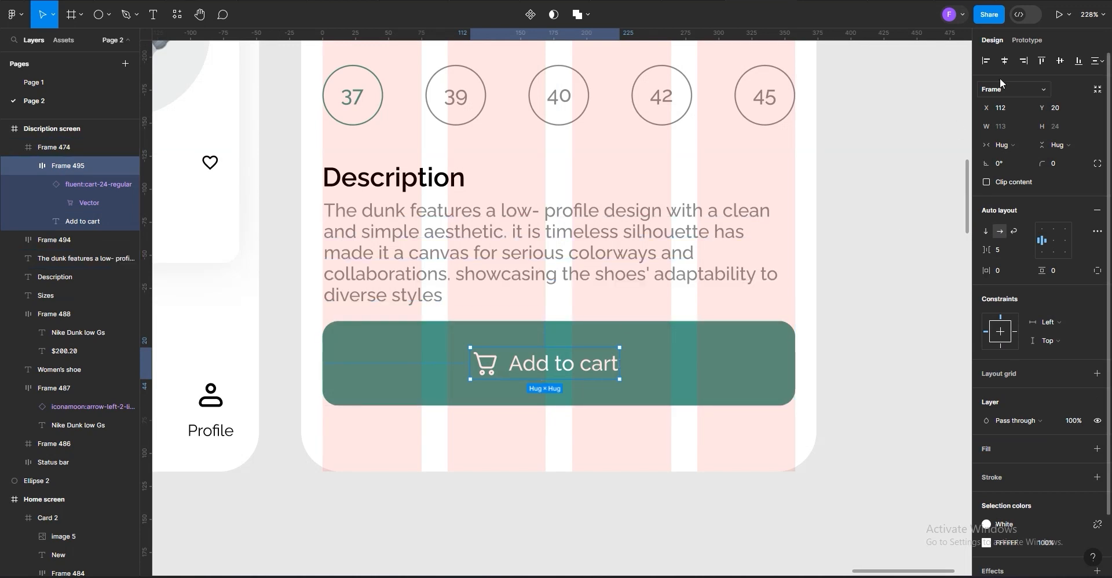
{"action": "left_click", "coordinate": [1005, 61]}
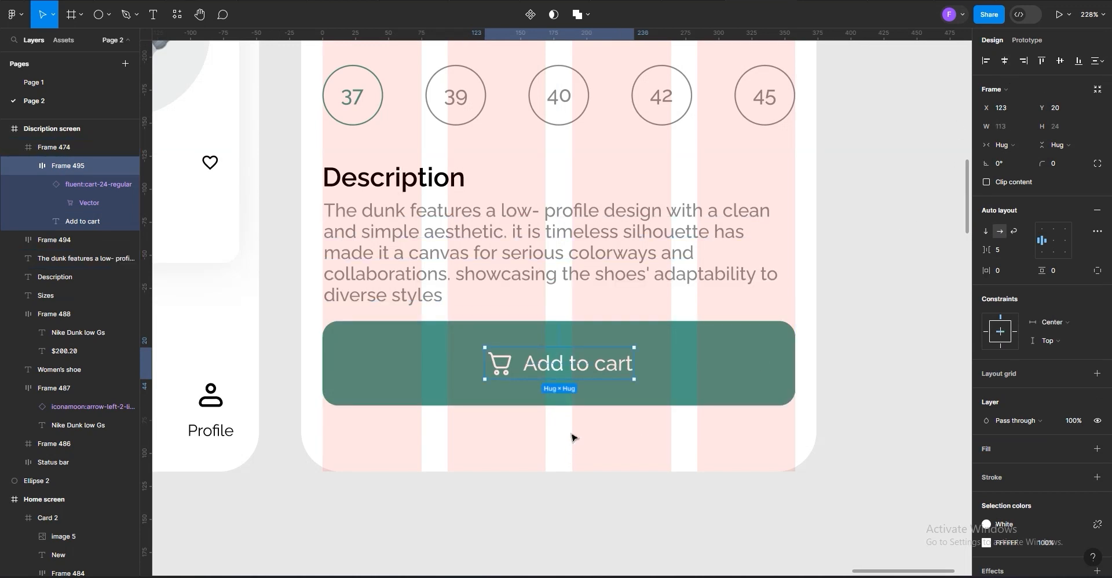
{"action": "left_click", "coordinate": [572, 448]}
{"action": "scroll", "coordinate": [579, 429], "scroll_direction": "down", "scroll_amount": 2}
{"action": "scroll", "coordinate": [577, 426], "scroll_direction": "down", "scroll_amount": 1}
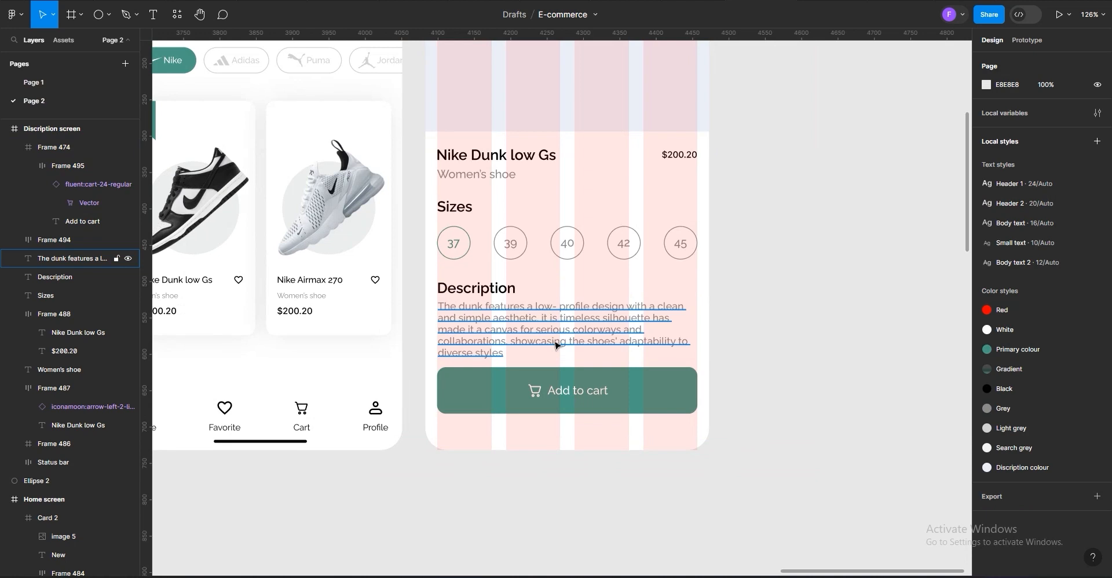
Hide the column layout grid on the Discription screen frame
{"action": "scroll", "coordinate": [554, 345], "scroll_direction": "down", "scroll_amount": 2}
{"action": "scroll", "coordinate": [555, 345], "scroll_direction": "down", "scroll_amount": 3}
{"action": "left_click", "coordinate": [529, 215]}
{"action": "left_click", "coordinate": [529, 218]}
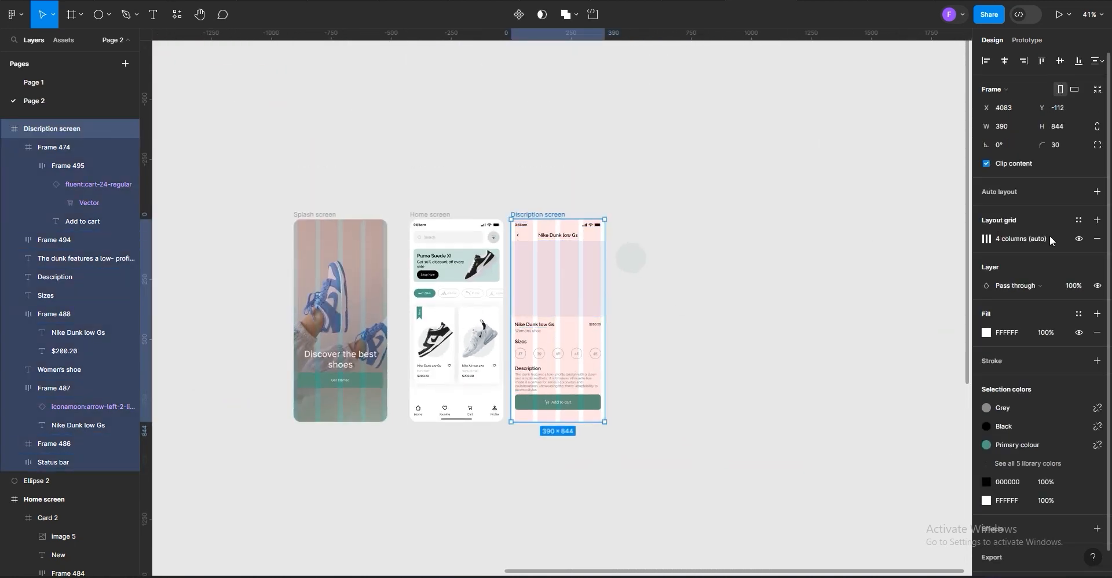
{"action": "left_click", "coordinate": [1079, 239]}
{"action": "scroll", "coordinate": [557, 371], "scroll_direction": "up", "scroll_amount": 5}
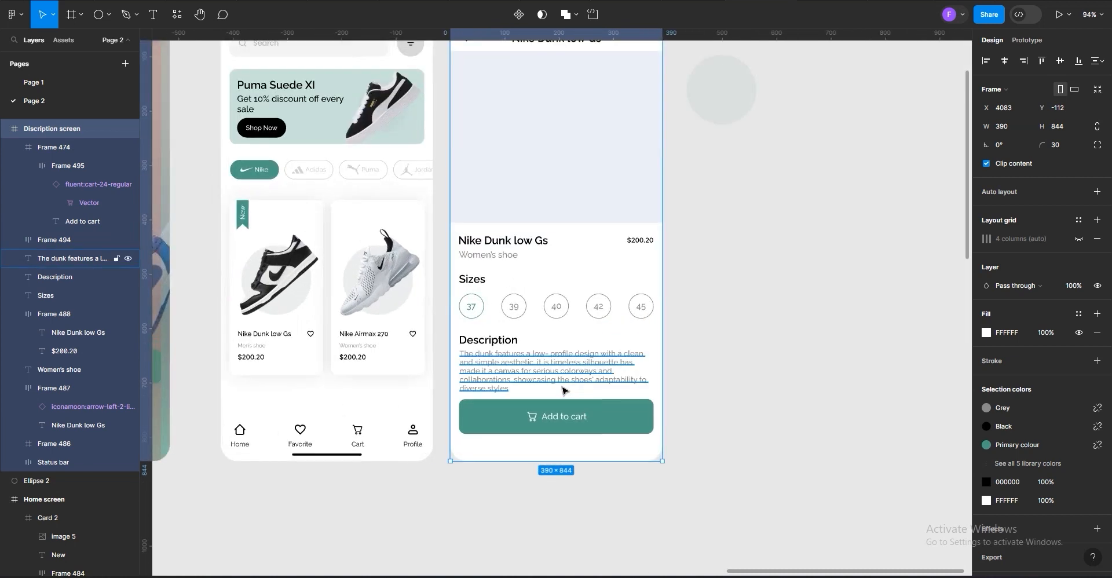
Wrap the Description heading and its paragraph together in a frame
{"action": "left_click", "coordinate": [458, 360]}
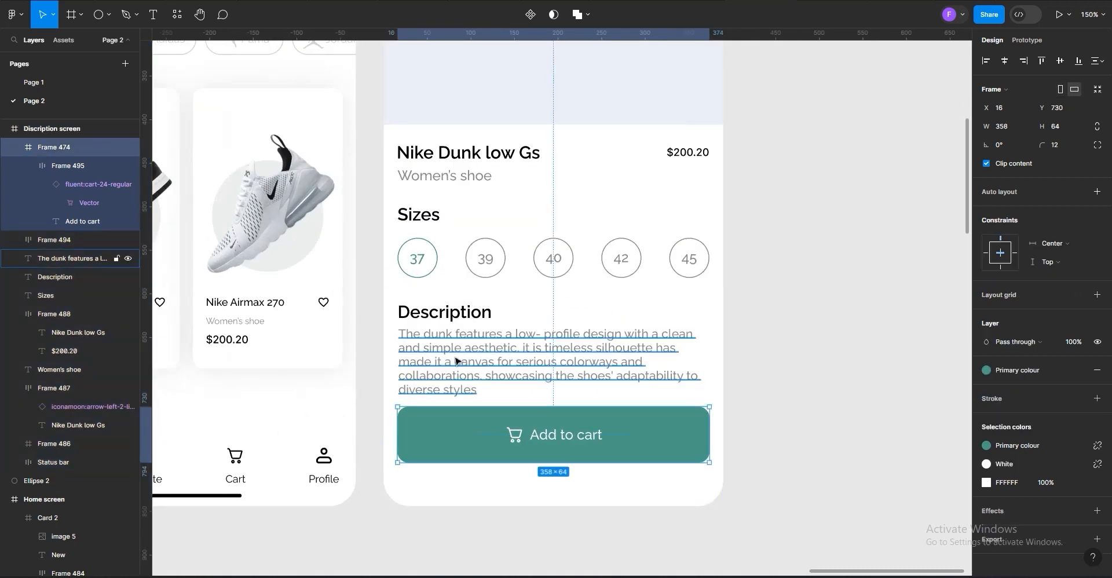
{"action": "left_click", "coordinate": [453, 317], "text": "shift"}
{"action": "right_click", "coordinate": [451, 343]}
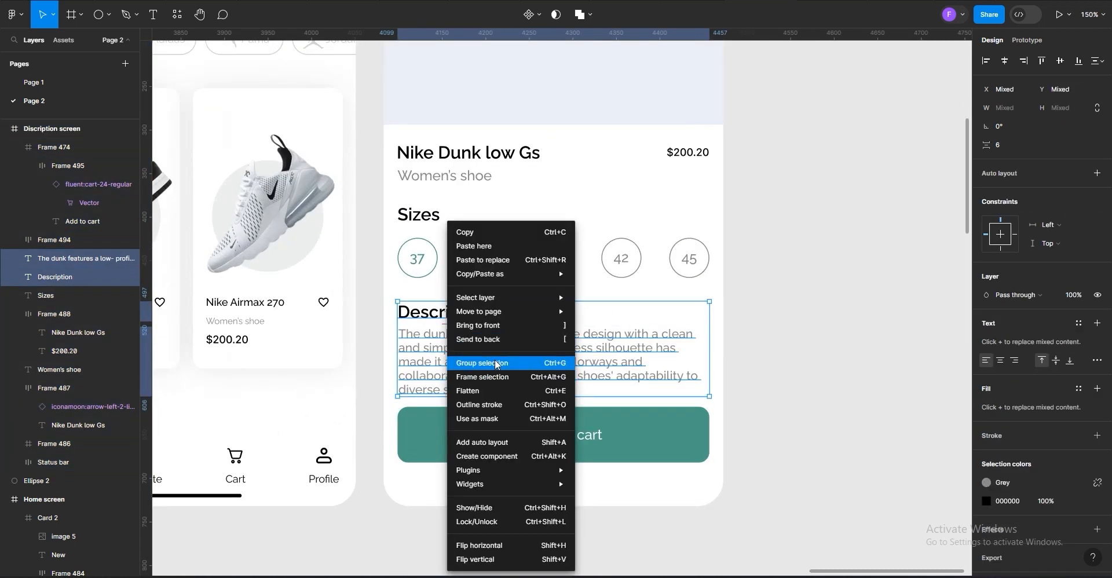
{"action": "left_click", "coordinate": [492, 377]}
Wrap the Sizes heading and the row of size circles in a frame and reduce the vertical gap between them
{"action": "left_click", "coordinate": [418, 215]}
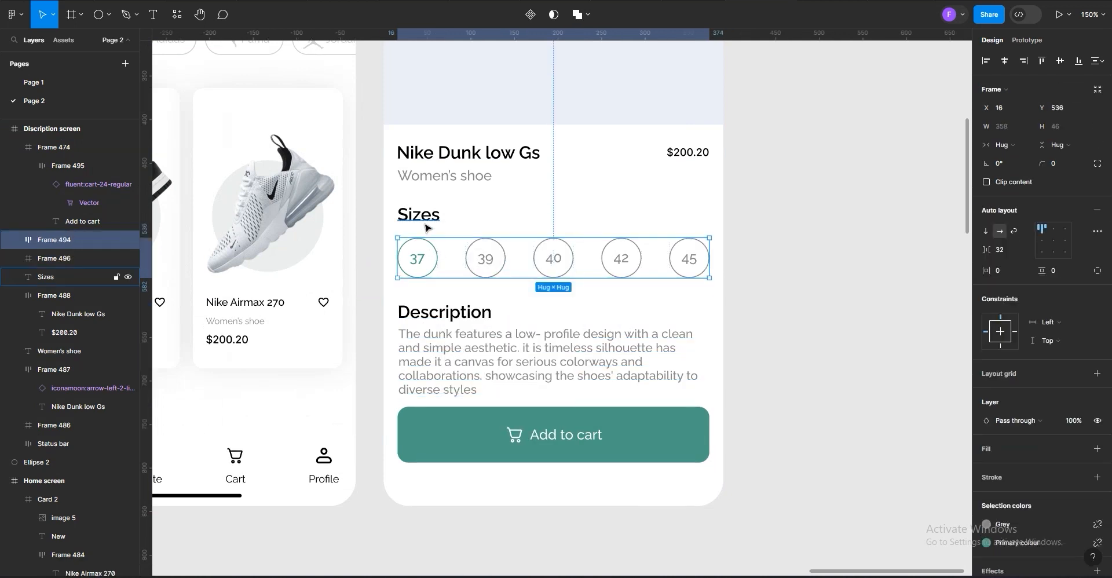
{"action": "left_click", "coordinate": [439, 259], "text": "shift"}
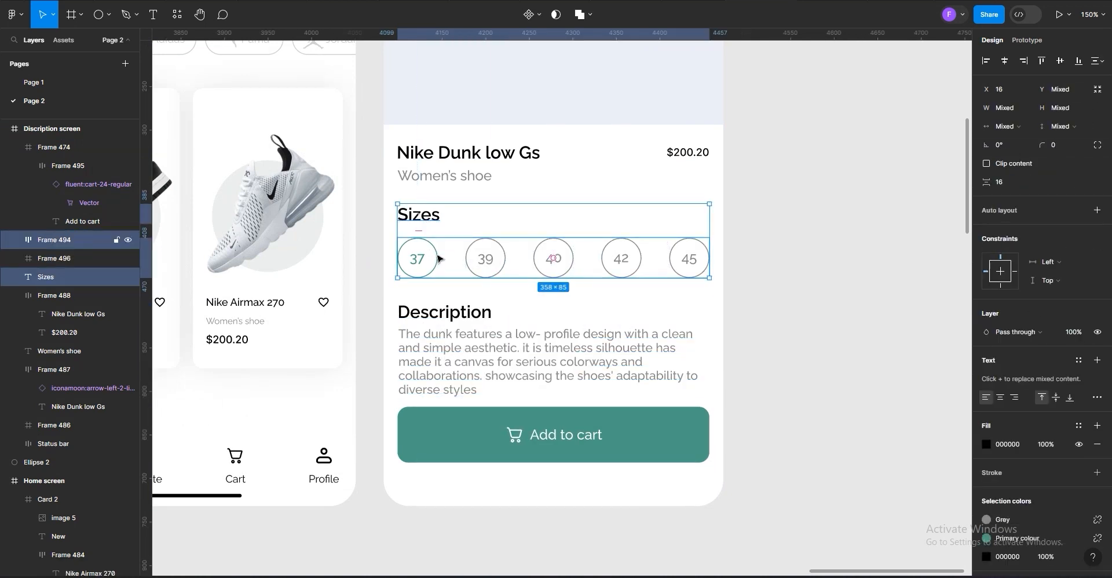
{"action": "right_click", "coordinate": [462, 259]}
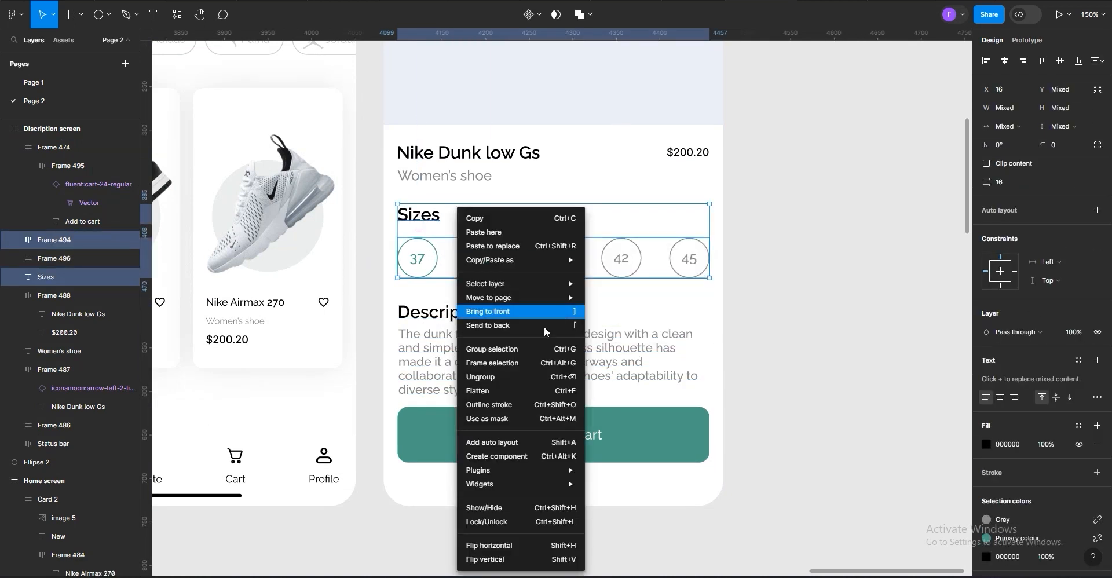
{"action": "left_click", "coordinate": [503, 365]}
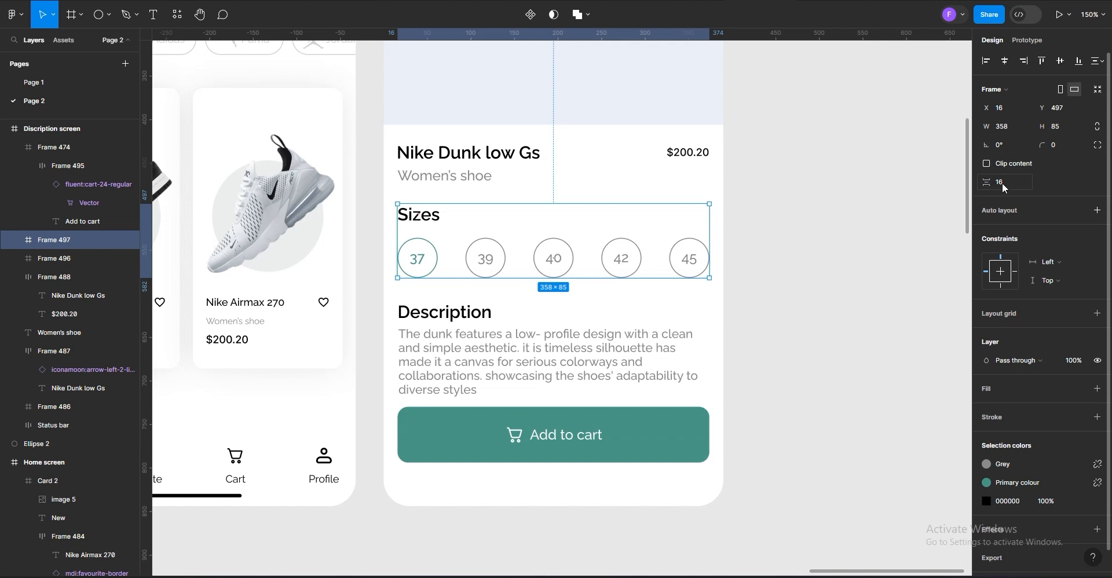
Increase the gap between the Description heading and paragraph slightly, and the gap between their frame and the green button
{"action": "left_click", "coordinate": [462, 335]}
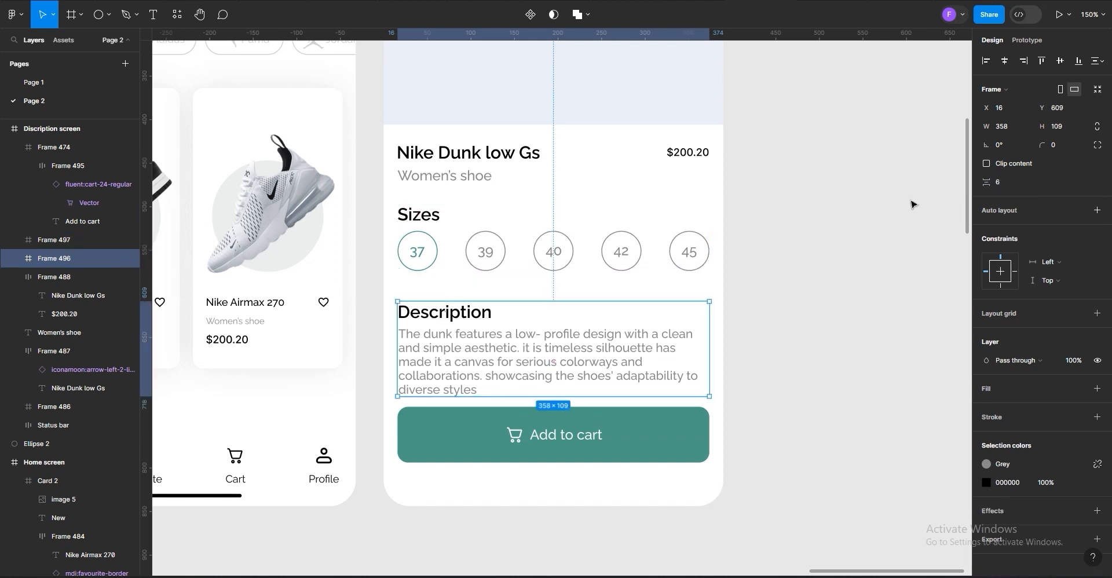
{"action": "left_click_drag", "start_coordinate": [986, 181], "coordinate": [986, 182]}
{"action": "left_click", "coordinate": [463, 431]}
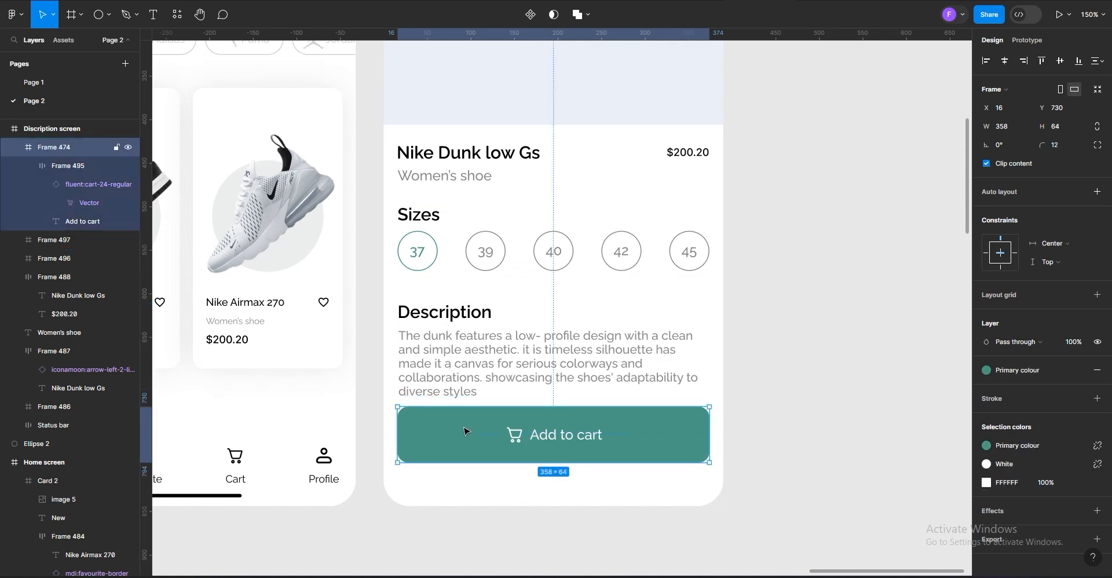
{"action": "left_click", "coordinate": [398, 369], "text": "shift"}
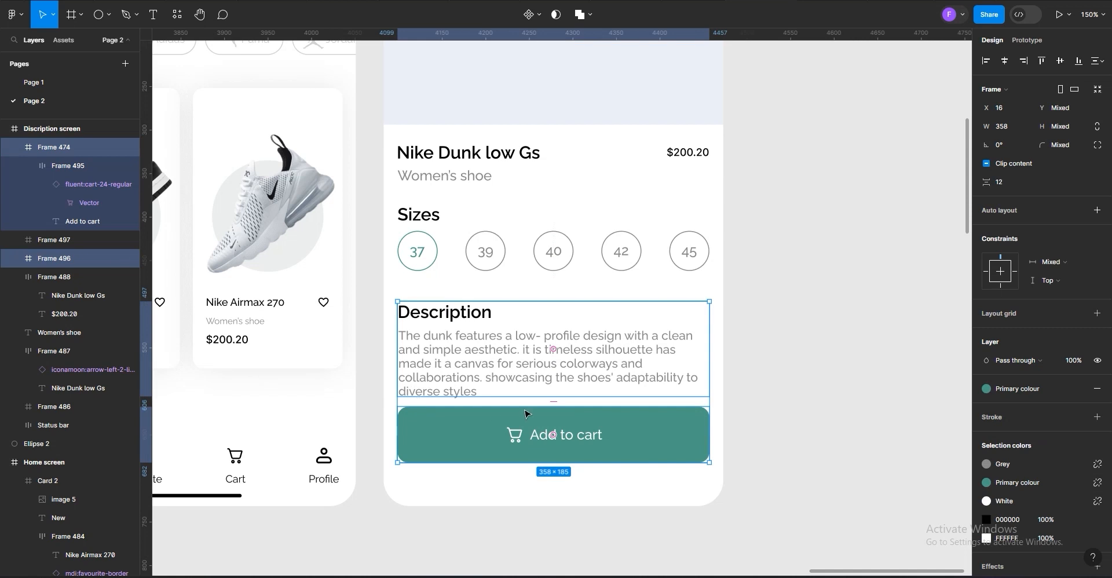
{"action": "left_click_drag", "start_coordinate": [986, 181], "coordinate": [989, 182]}
Set the gap between the product name and price row and "Women's shoe" to 8 and wrap both in a frame
{"action": "double_click", "coordinate": [454, 175]}
{"action": "left_click", "coordinate": [468, 155]}
{"action": "left_click", "coordinate": [469, 179]}
{"action": "left_click", "coordinate": [481, 158], "text": "shift"}
{"action": "right_click", "coordinate": [569, 165]}
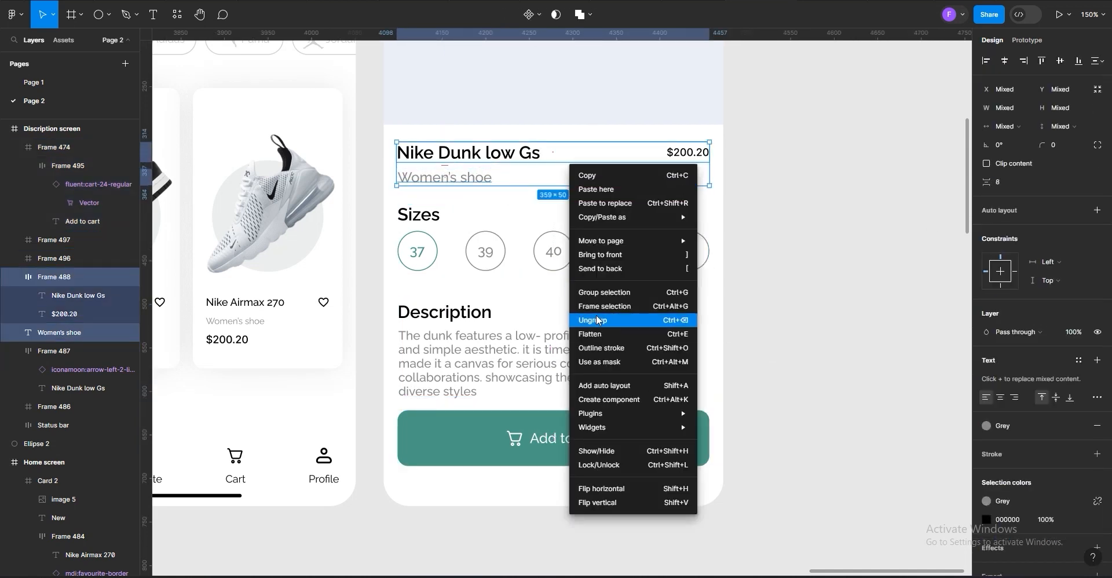
{"action": "left_click", "coordinate": [596, 305]}
{"action": "left_click", "coordinate": [510, 290]}
Space the product details, sizes and description frames 24 apart and shift the green button lower
{"action": "left_click", "coordinate": [428, 237]}
{"action": "left_click", "coordinate": [444, 177], "text": "shift"}
{"action": "left_click", "coordinate": [455, 320], "text": "shift"}
{"action": "left_click", "coordinate": [700, 390]}
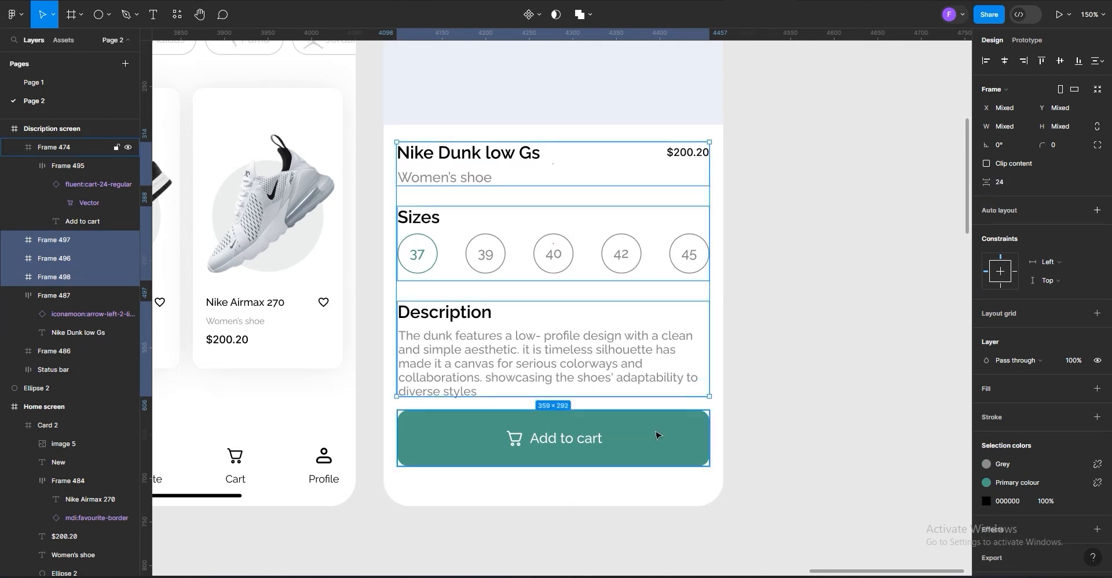
{"action": "left_click", "coordinate": [656, 436], "text": "shift"}
{"action": "left_click", "coordinate": [700, 459]}
{"action": "left_click", "coordinate": [574, 364]}
Set the vertical spacing between the product details, sizes and description frames to 16
{"action": "left_click", "coordinate": [579, 168]}
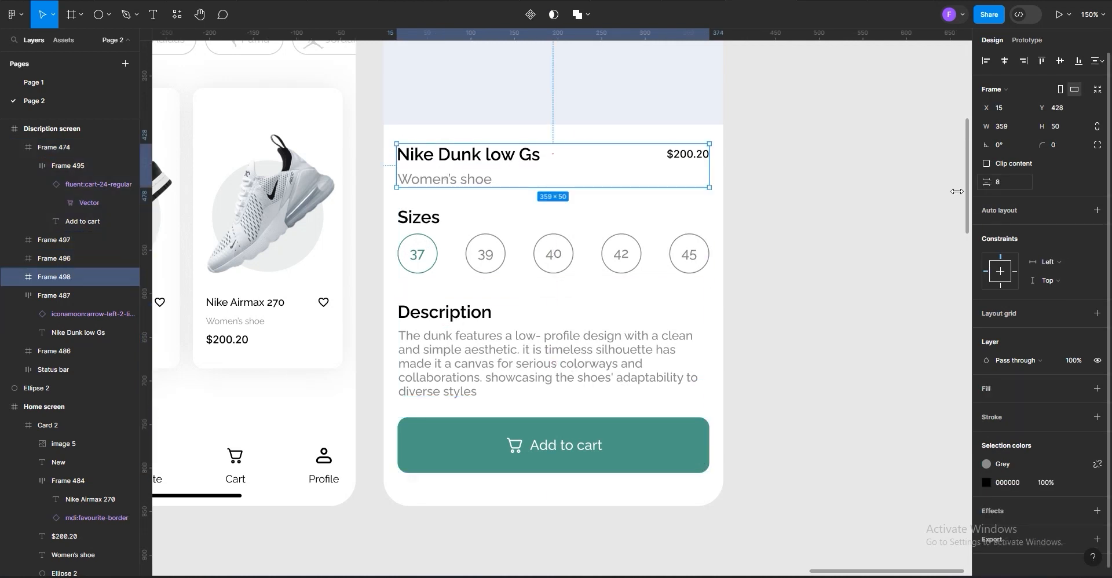
{"action": "left_click", "coordinate": [598, 255], "text": "shift"}
{"action": "left_click", "coordinate": [574, 341], "text": "shift"}
{"action": "left_click_drag", "start_coordinate": [986, 182], "coordinate": [982, 181]}
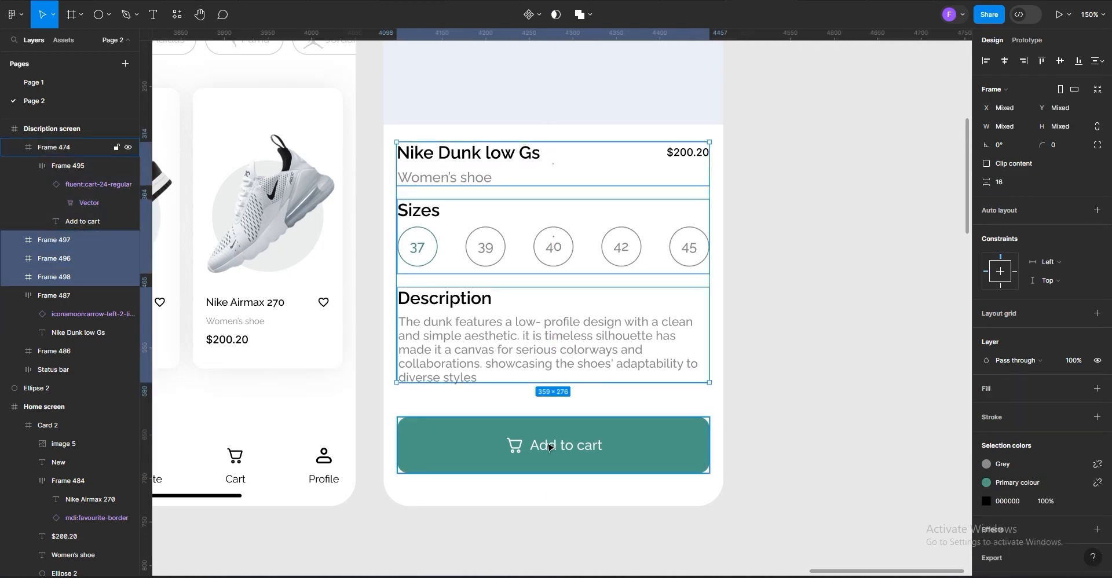
Set the vertical spacing between the description frame and the green "Add to cart" button to 24
{"action": "left_click", "coordinate": [660, 365]}
{"action": "left_click", "coordinate": [592, 460], "text": "shift"}
{"action": "left_click", "coordinate": [1001, 183]}
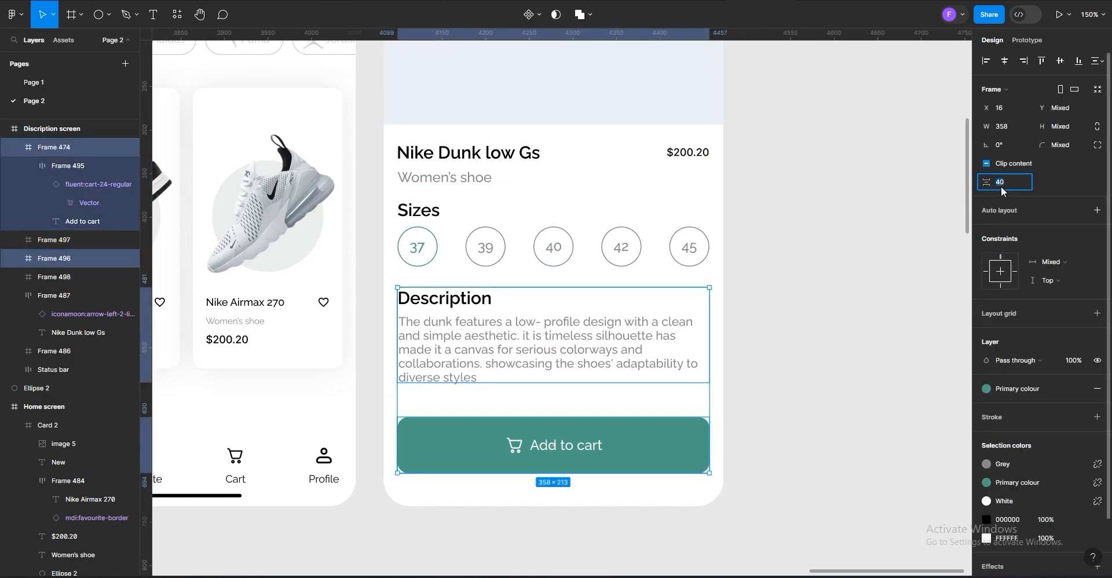
{"action": "type", "text": "24"}
{"action": "left_click", "coordinate": [807, 369]}
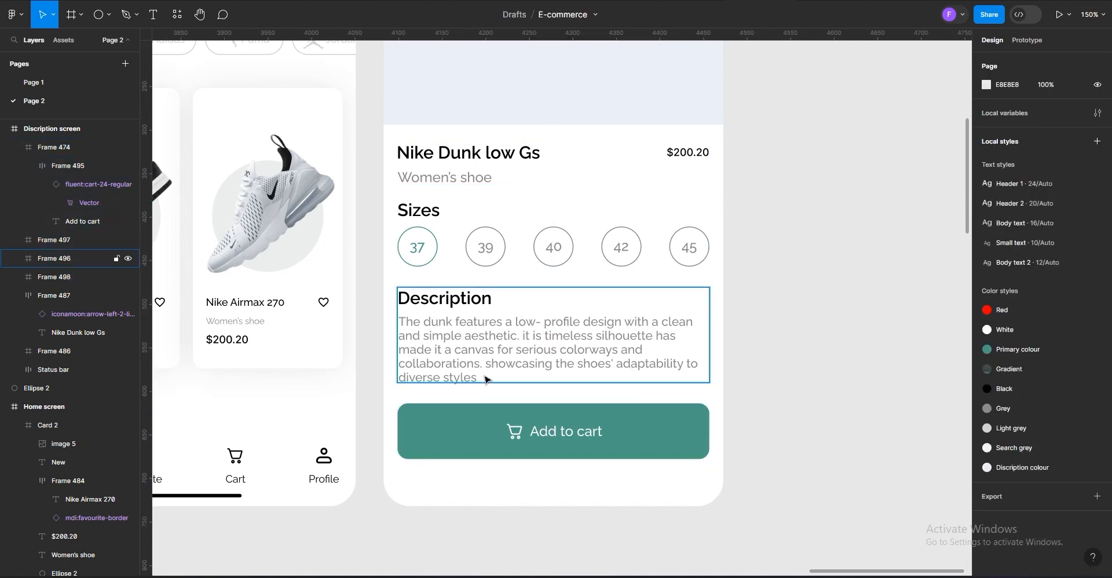
Delete the leftover pale ellipse beside the description screen
{"action": "scroll", "coordinate": [485, 379], "scroll_direction": "down", "scroll_amount": 10}
{"action": "scroll", "coordinate": [608, 352], "scroll_direction": "up", "scroll_amount": 8}
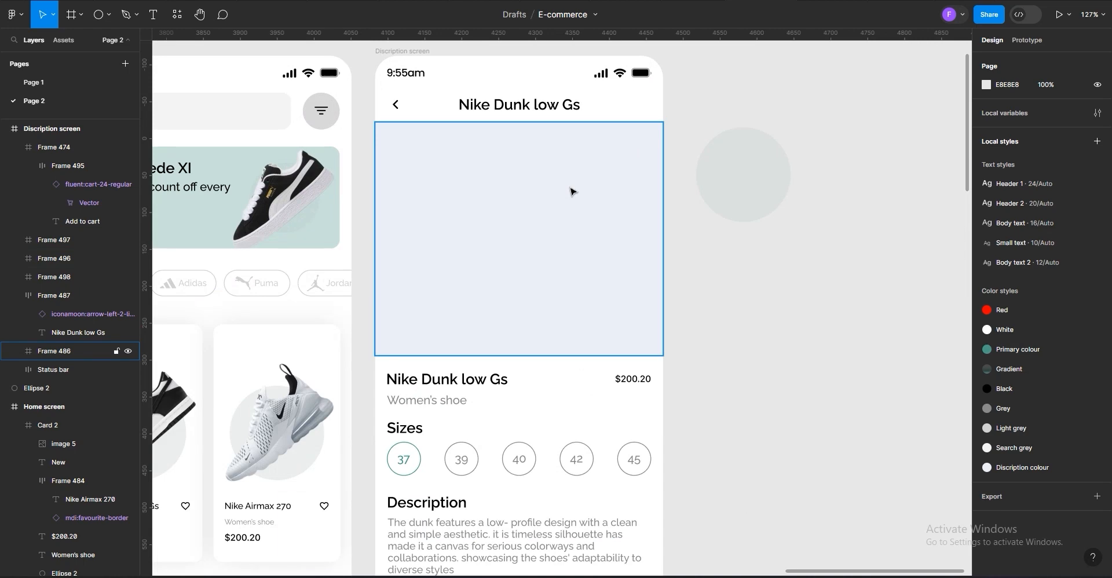
{"action": "left_click", "coordinate": [745, 191]}
{"action": "key", "text": "Delete"}
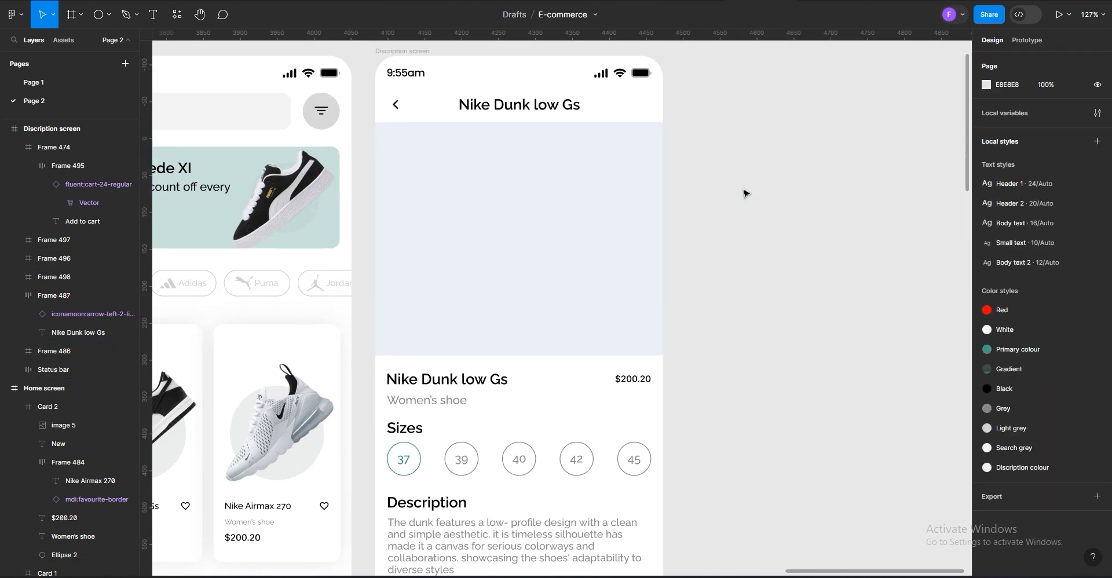
Nudge the Puma shoe image slightly upward in the home screen's discount banner
{"action": "scroll", "coordinate": [744, 191], "scroll_direction": "down", "scroll_amount": 4}
{"action": "scroll", "coordinate": [473, 207], "scroll_direction": "up", "scroll_amount": 8}
{"action": "double_click", "coordinate": [454, 191]}
{"action": "left_click_drag", "start_coordinate": [455, 190], "coordinate": [455, 184]}
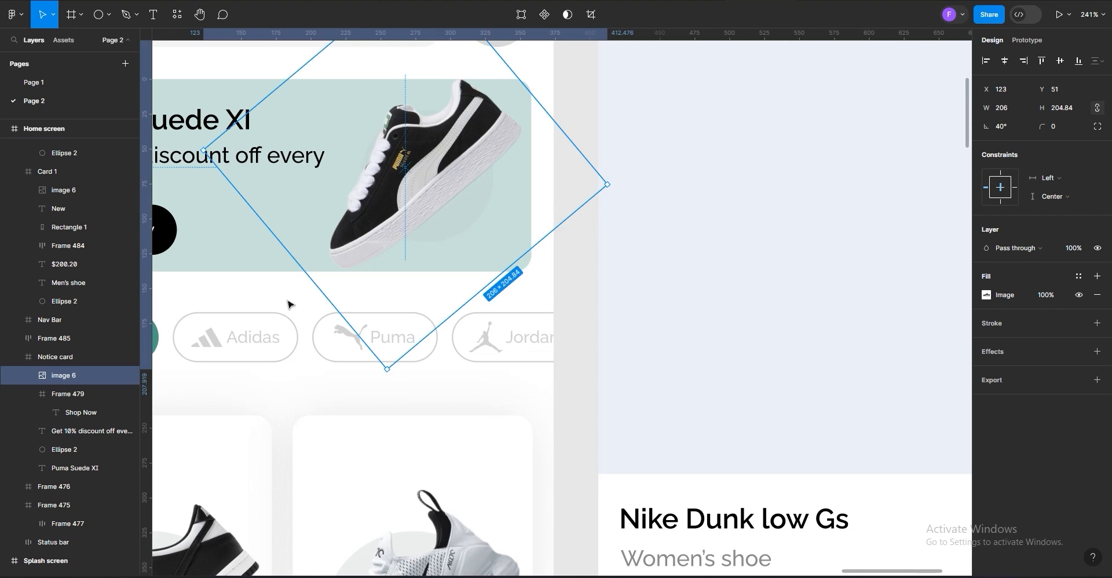
{"action": "scroll", "coordinate": [287, 302], "scroll_direction": "down", "scroll_amount": 8}
{"action": "scroll", "coordinate": [675, 363], "scroll_direction": "down", "scroll_amount": 2}
{"action": "left_click", "coordinate": [678, 365]}
{"action": "scroll", "coordinate": [628, 392], "scroll_direction": "down", "scroll_amount": 1}
{"action": "scroll", "coordinate": [627, 392], "scroll_direction": "up", "scroll_amount": 1}
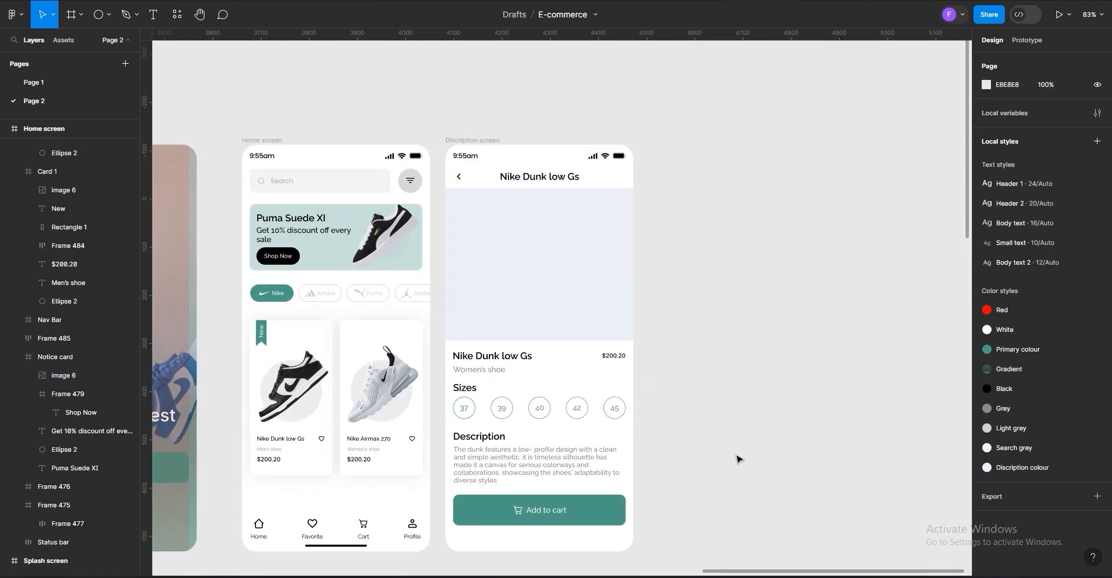
Try to move First shoe frame across the canvas toward the description screen
{"action": "scroll", "coordinate": [633, 391], "scroll_direction": "down", "scroll_amount": 10}
{"action": "scroll", "coordinate": [366, 357], "scroll_direction": "up", "scroll_amount": 6}
{"action": "left_click", "coordinate": [326, 363]}
{"action": "scroll", "coordinate": [324, 363], "scroll_direction": "up", "scroll_amount": 2}
{"action": "left_click_drag", "start_coordinate": [327, 365], "coordinate": [746, 478]}
{"action": "scroll", "coordinate": [357, 421], "scroll_direction": "down", "scroll_amount": 4}
{"action": "key", "text": "ctrl+z"}
Move First shoe frame onto the description screen's shoe display area and centre it horizontally
{"action": "left_click", "coordinate": [322, 339]}
{"action": "left_click_drag", "start_coordinate": [321, 339], "coordinate": [661, 148]}
{"action": "scroll", "coordinate": [736, 220], "scroll_direction": "up", "scroll_amount": 5}
{"action": "left_click", "coordinate": [1004, 61]}
{"action": "left_click", "coordinate": [1060, 60]}
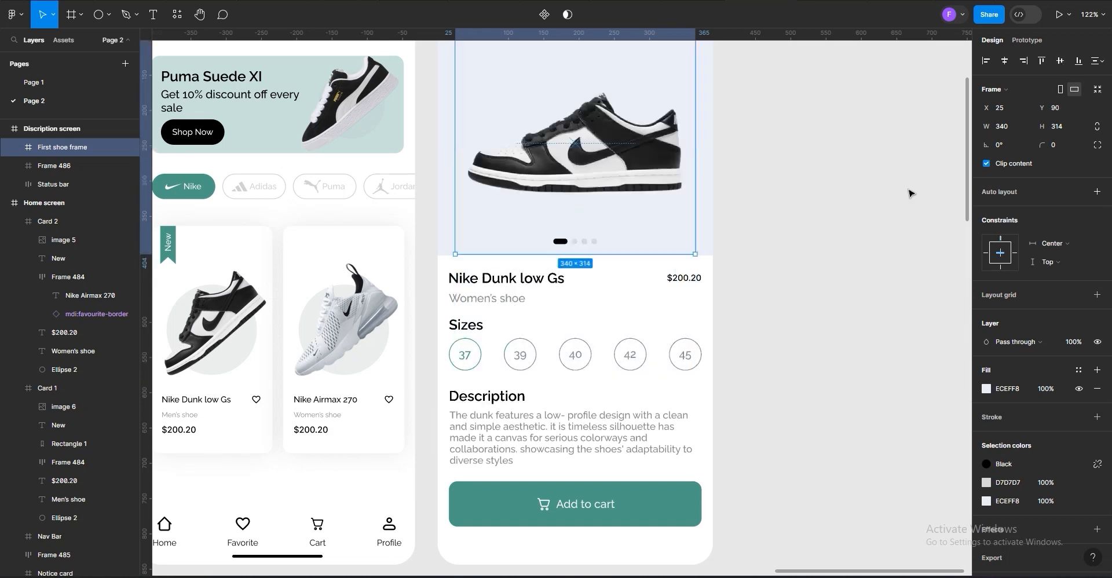
{"action": "key", "text": "ctrl+z"}
Nest First shoe frame inside Frame 486 in the layer order and centre it vertically there
{"action": "scroll", "coordinate": [910, 188], "scroll_direction": "up", "scroll_amount": 1}
{"action": "left_click", "coordinate": [444, 155]}
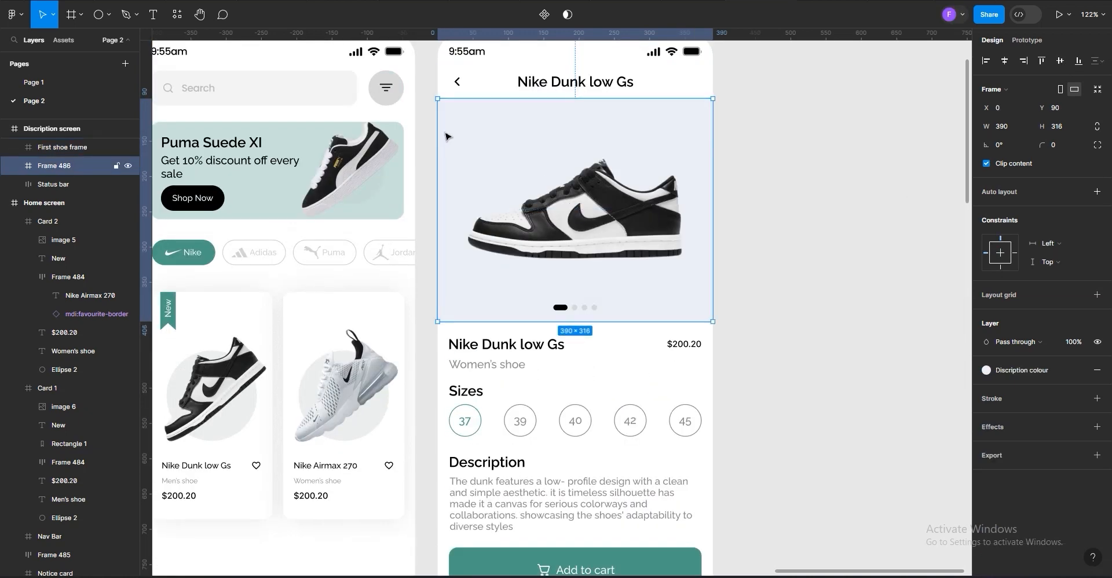
{"action": "left_click_drag", "start_coordinate": [87, 148], "coordinate": [89, 170]}
{"action": "left_click", "coordinate": [1059, 61]}
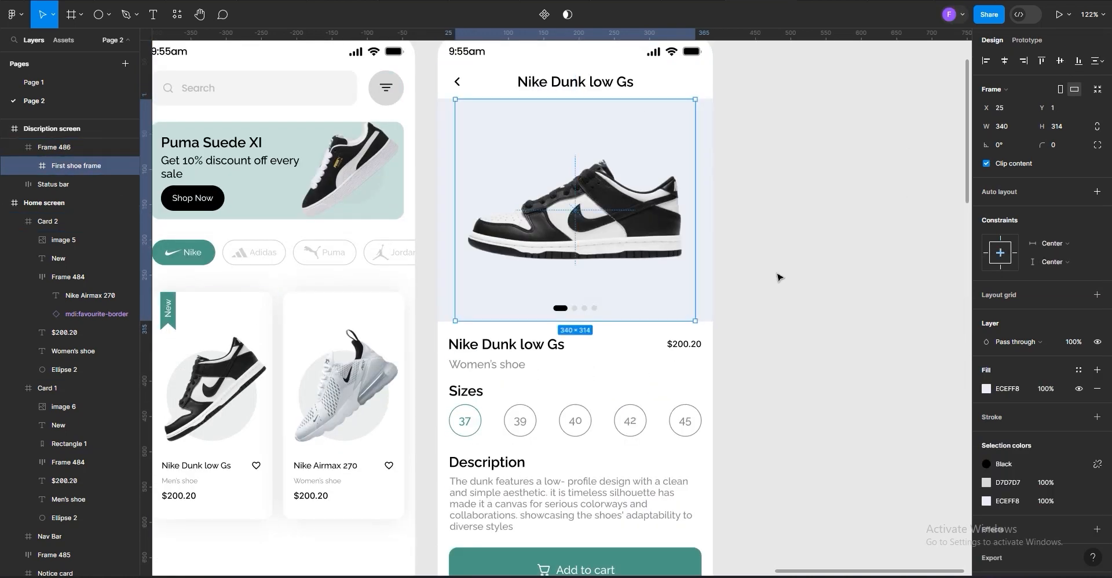
Duplicate the heart icon from the home screen's shoe card into the upper-right corner of First shoe frame
{"action": "left_click", "coordinate": [786, 272]}
{"action": "scroll", "coordinate": [785, 272], "scroll_direction": "down", "scroll_amount": 8}
{"action": "scroll", "coordinate": [766, 294], "scroll_direction": "up", "scroll_amount": 8}
{"action": "scroll", "coordinate": [489, 271], "scroll_direction": "up", "scroll_amount": 2}
{"action": "left_click", "coordinate": [480, 252], "text": "ctrl"}
{"action": "left_click", "coordinate": [480, 251]}
{"action": "left_click_drag", "start_coordinate": [479, 251], "coordinate": [655, 115], "text": "alt"}
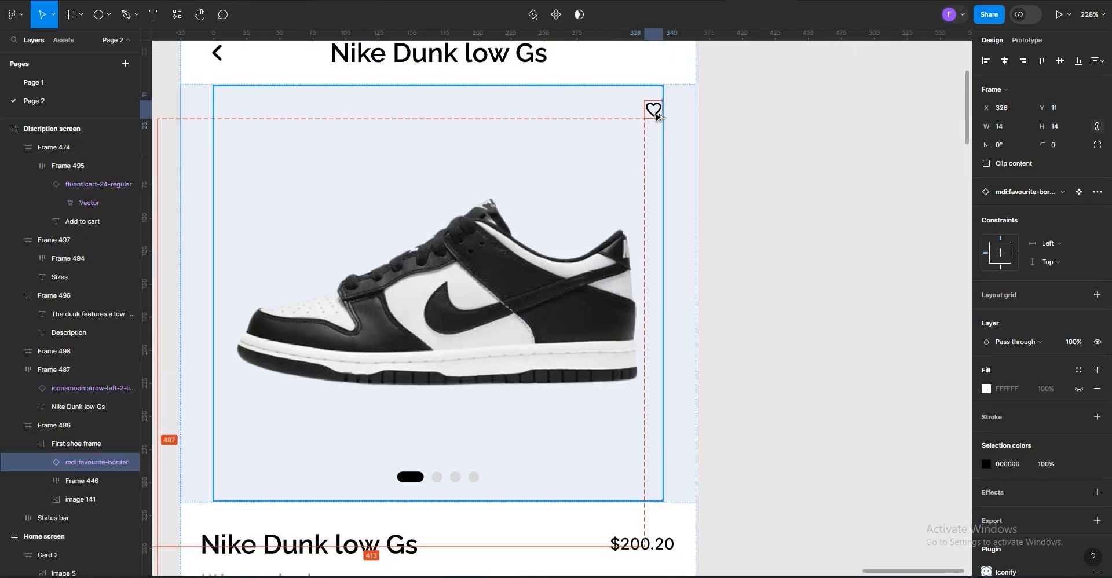
Set the copied heart icon's size to 24 and reposition it within the shoe frame's upper-right corner
{"action": "scroll", "coordinate": [656, 118], "scroll_direction": "up", "scroll_amount": 2}
{"action": "left_click", "coordinate": [1002, 126]}
{"action": "type", "text": "24"}
{"action": "double_click", "coordinate": [666, 114]}
{"action": "right_click", "coordinate": [651, 102]}
{"action": "key", "text": "Escape"}
{"action": "left_click_drag", "start_coordinate": [650, 117], "coordinate": [629, 114]}
{"action": "scroll", "coordinate": [741, 180], "scroll_direction": "down", "scroll_amount": 2}
{"action": "left_click", "coordinate": [745, 197]}
{"action": "scroll", "coordinate": [582, 277], "scroll_direction": "down", "scroll_amount": 4}
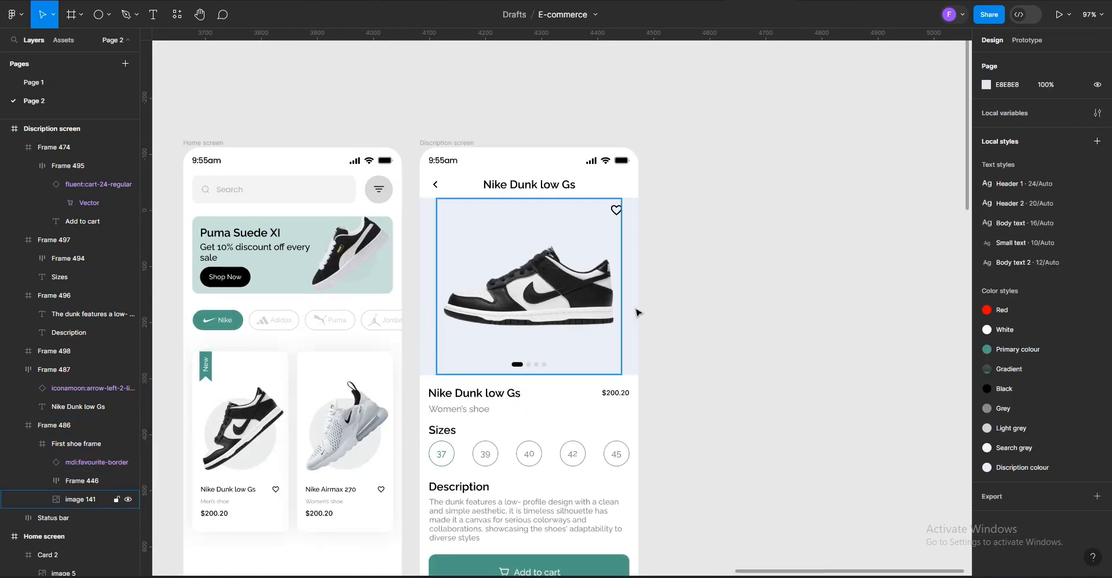
{"action": "scroll", "coordinate": [584, 278], "scroll_direction": "down", "scroll_amount": 4}
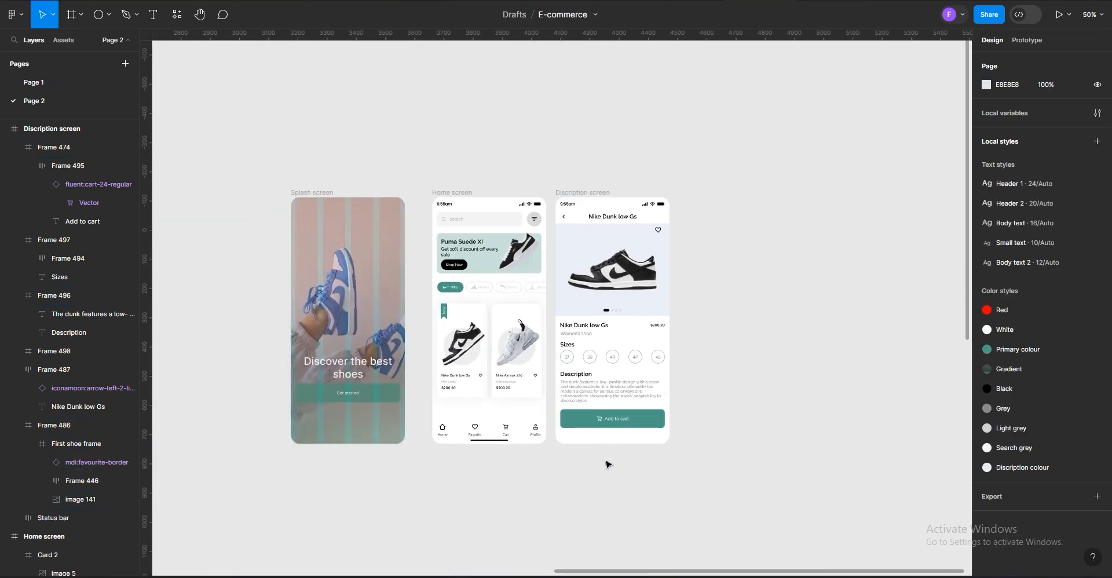
{"action": "scroll", "coordinate": [588, 472], "scroll_direction": "down", "scroll_amount": 1}
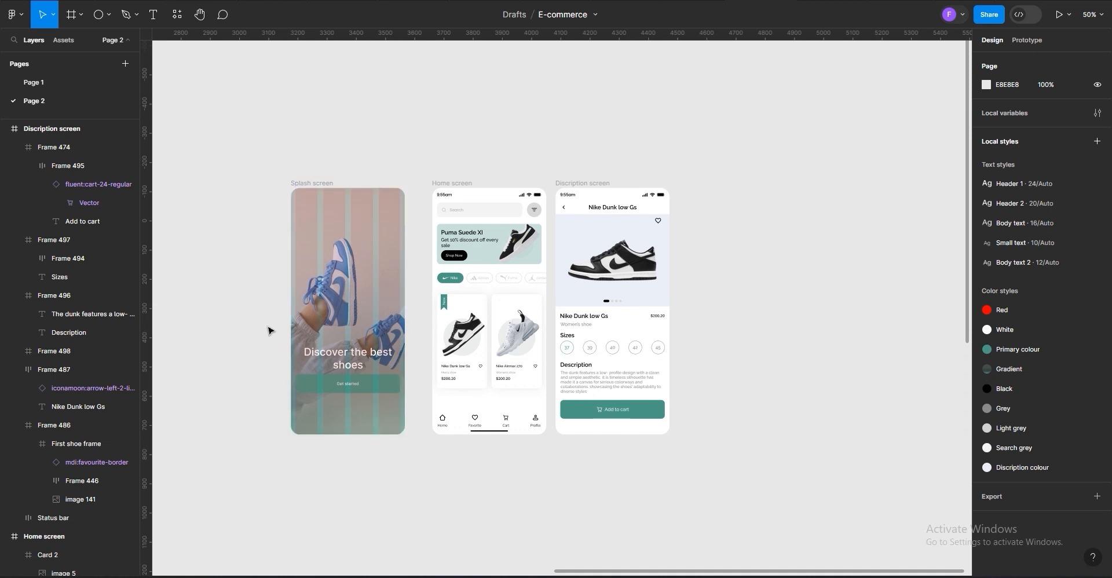
Try filling the filter button's outer frame on the home screen with the Primary colour style, and undo the fill
{"action": "scroll", "coordinate": [272, 326], "scroll_direction": "up", "scroll_amount": 3}
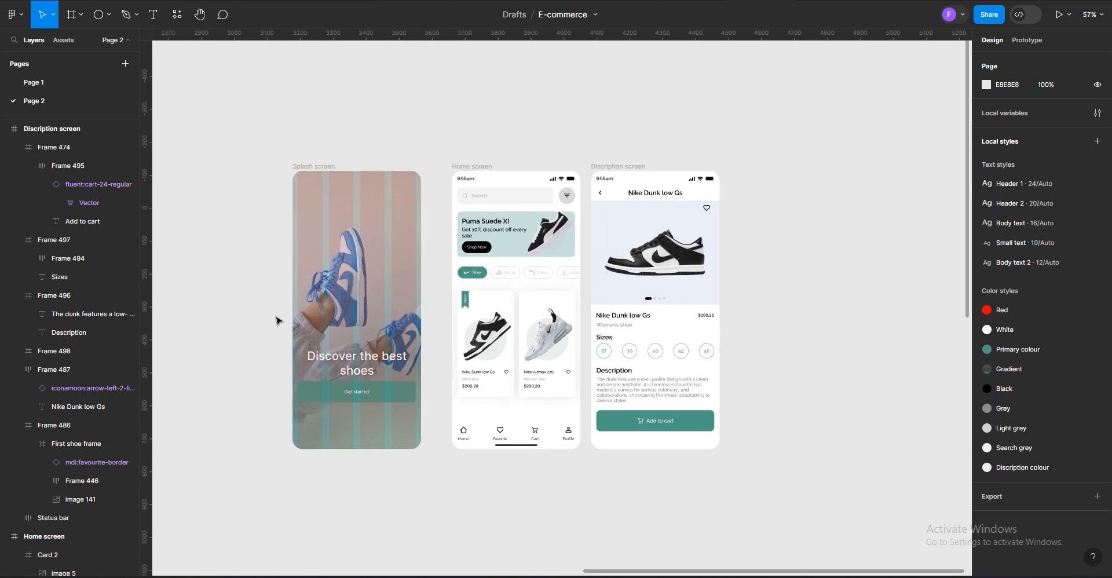
{"action": "scroll", "coordinate": [891, 405], "scroll_direction": "up", "scroll_amount": 2}
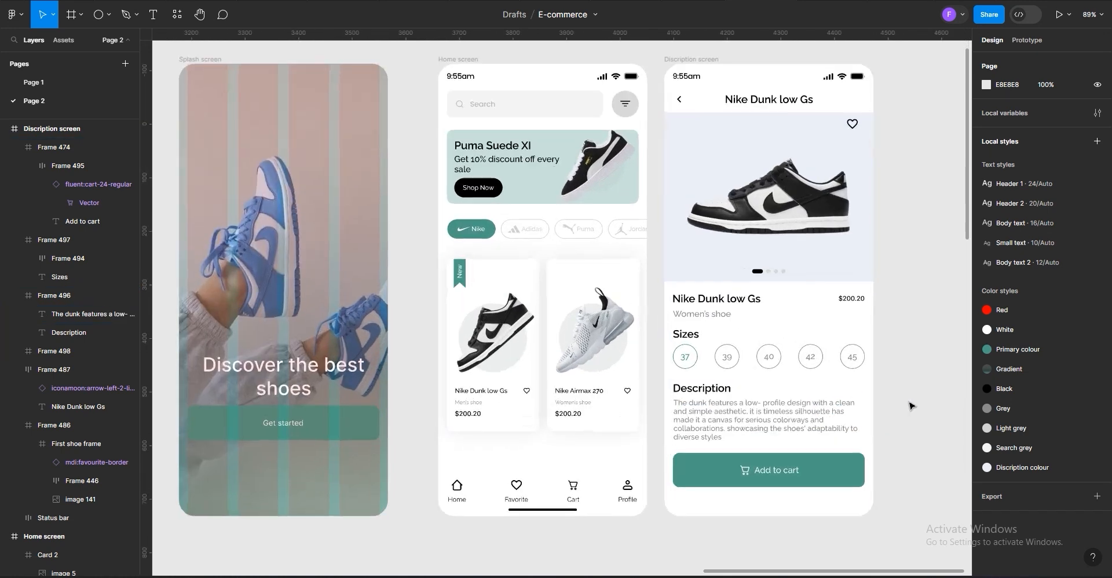
{"action": "scroll", "coordinate": [661, 169], "scroll_direction": "up", "scroll_amount": 1}
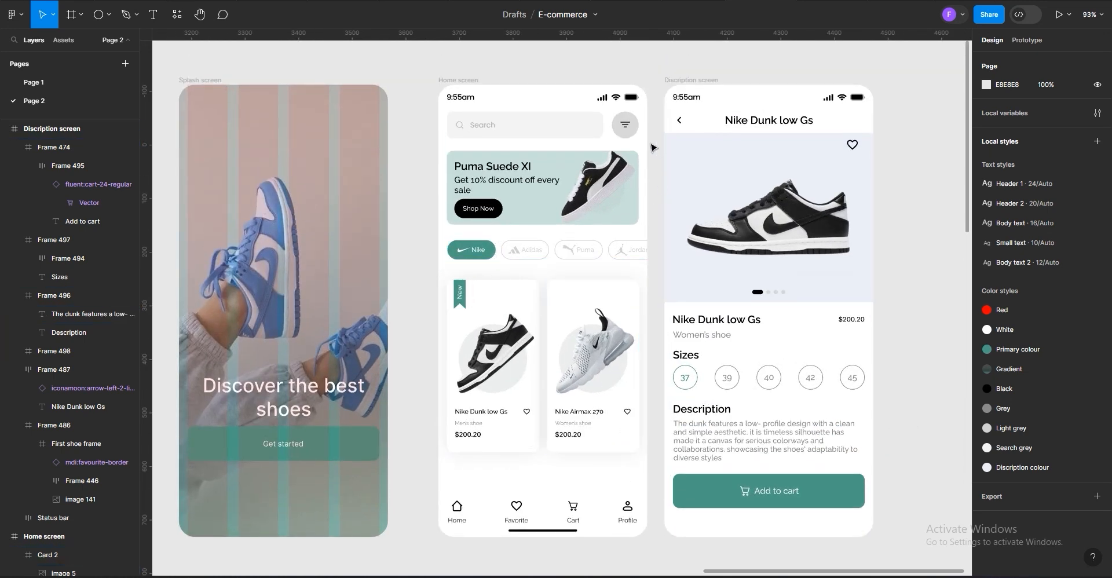
{"action": "scroll", "coordinate": [658, 112], "scroll_direction": "up", "scroll_amount": 5}
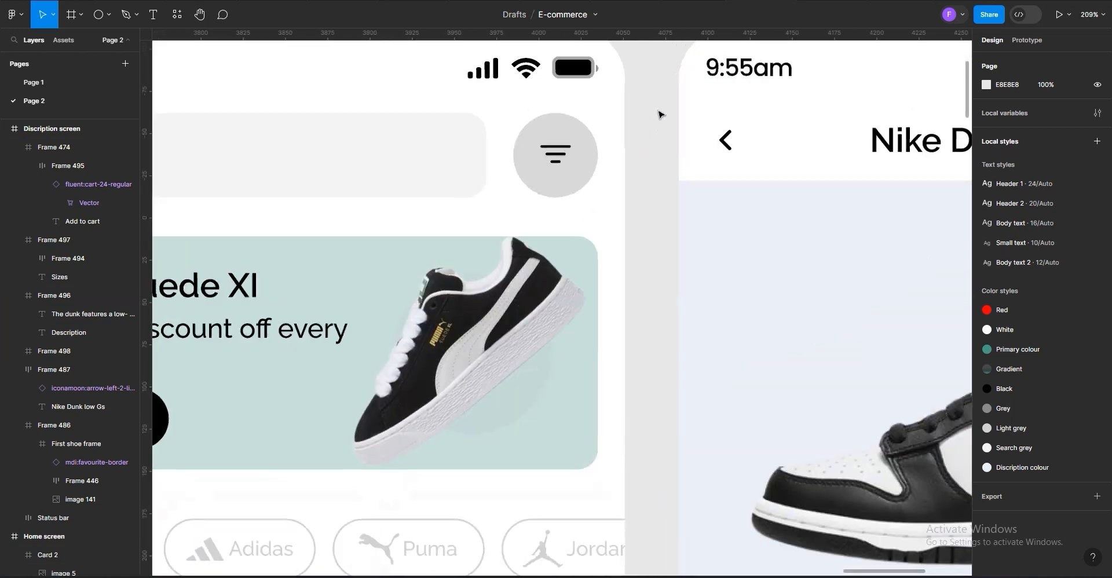
{"action": "left_click", "coordinate": [565, 196]}
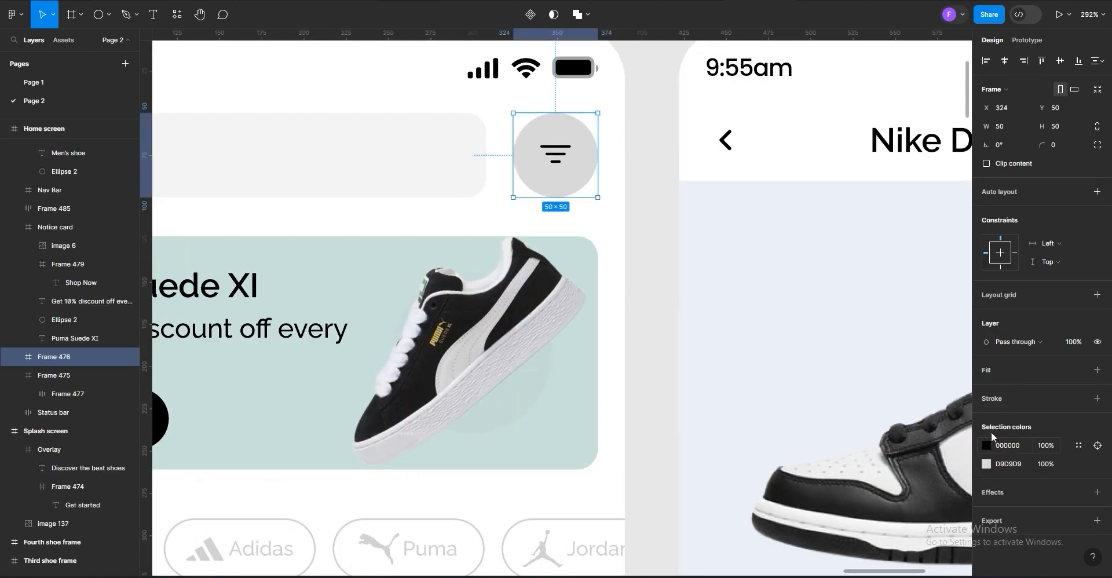
{"action": "left_click", "coordinate": [1078, 370]}
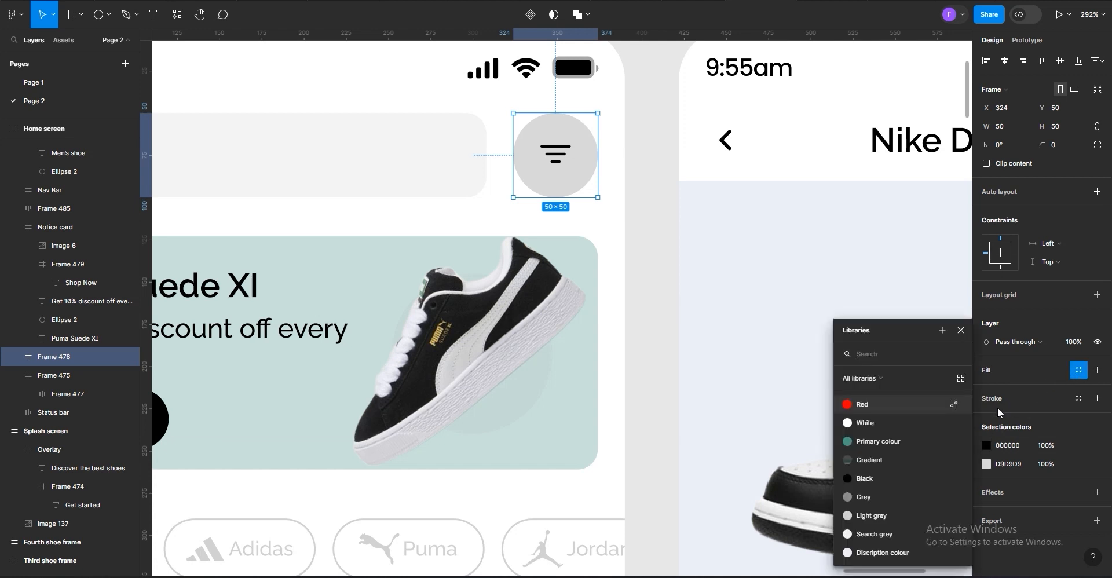
{"action": "left_click", "coordinate": [861, 443]}
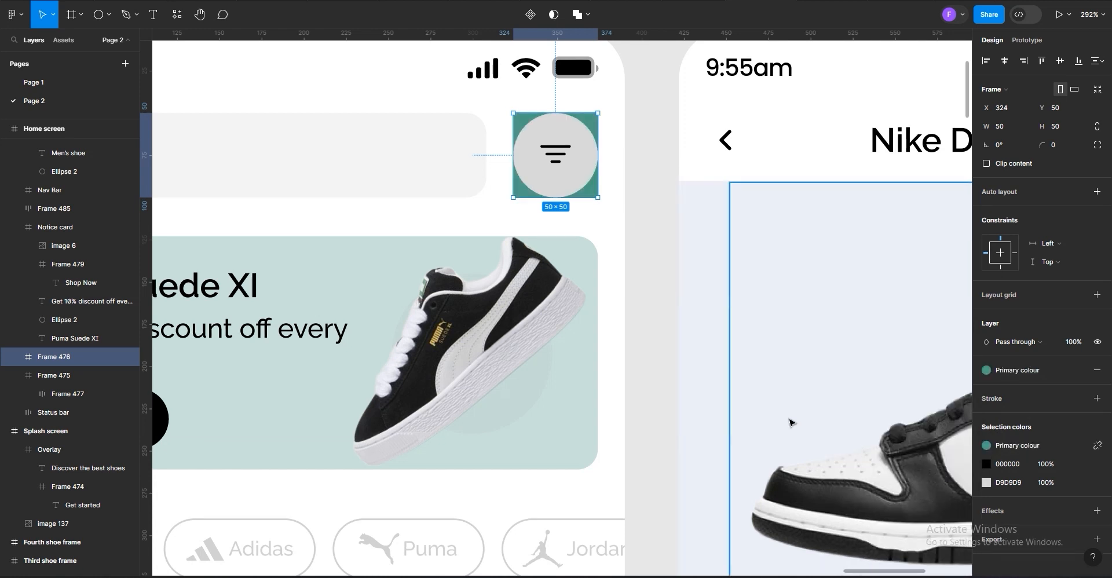
{"action": "key", "text": "ctrl+z"}
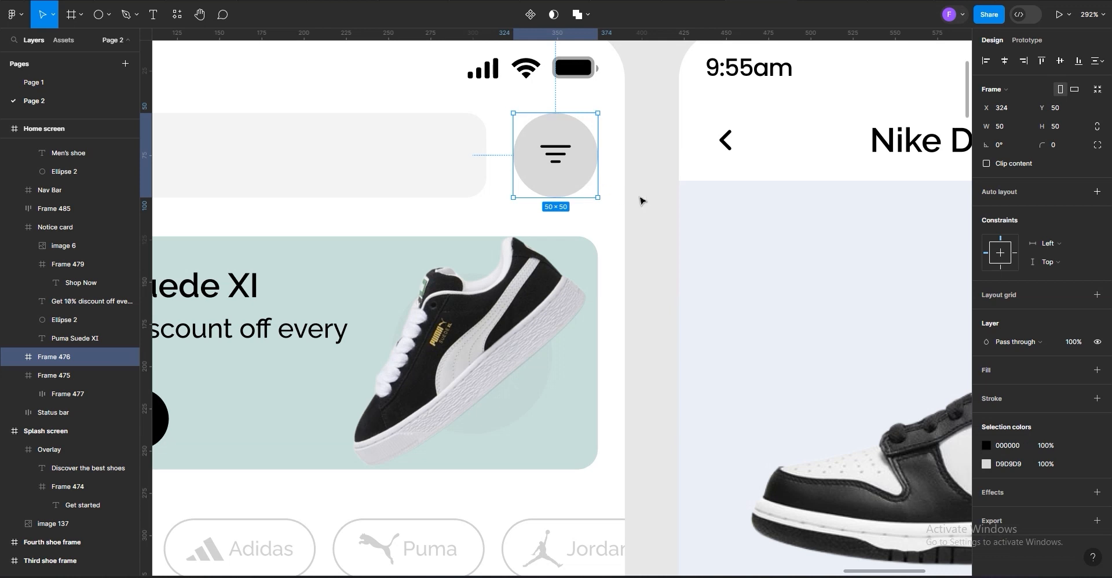
Apply the Primary colour style to the circle behind the home screen's filter icon
{"action": "double_click", "coordinate": [550, 185]}
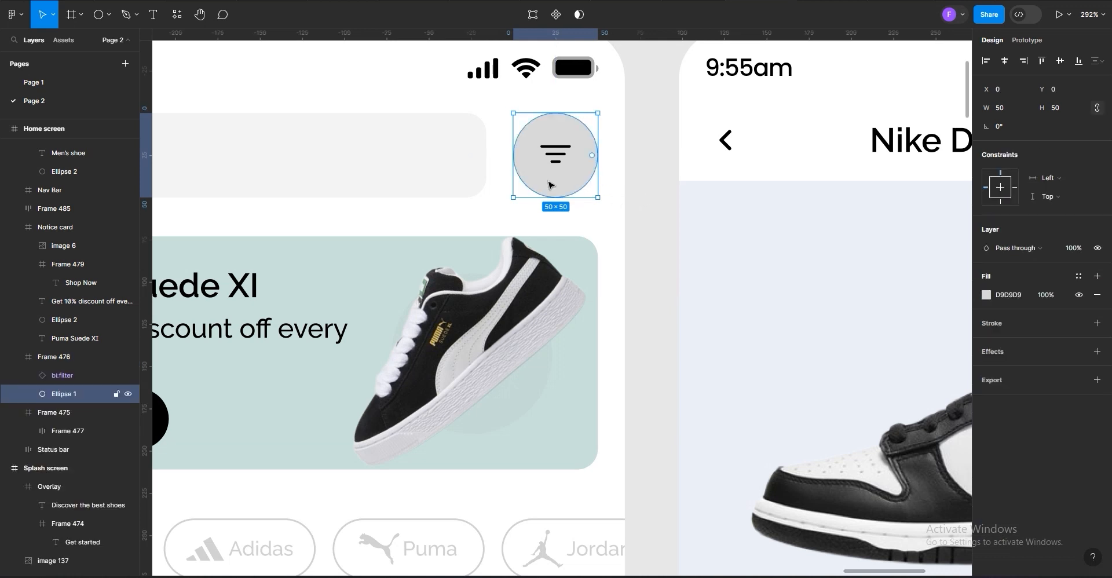
{"action": "left_click", "coordinate": [1075, 276]}
{"action": "left_click", "coordinate": [867, 390]}
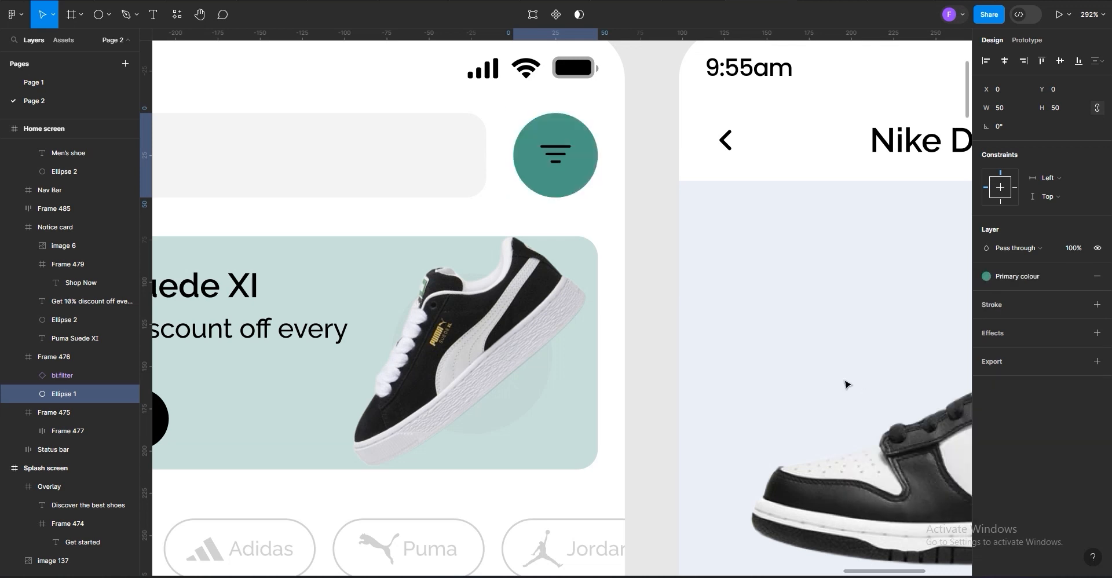
Apply the White colour style to the filter icon's vector inside the circle
{"action": "left_click", "coordinate": [557, 164]}
{"action": "double_click", "coordinate": [557, 163]}
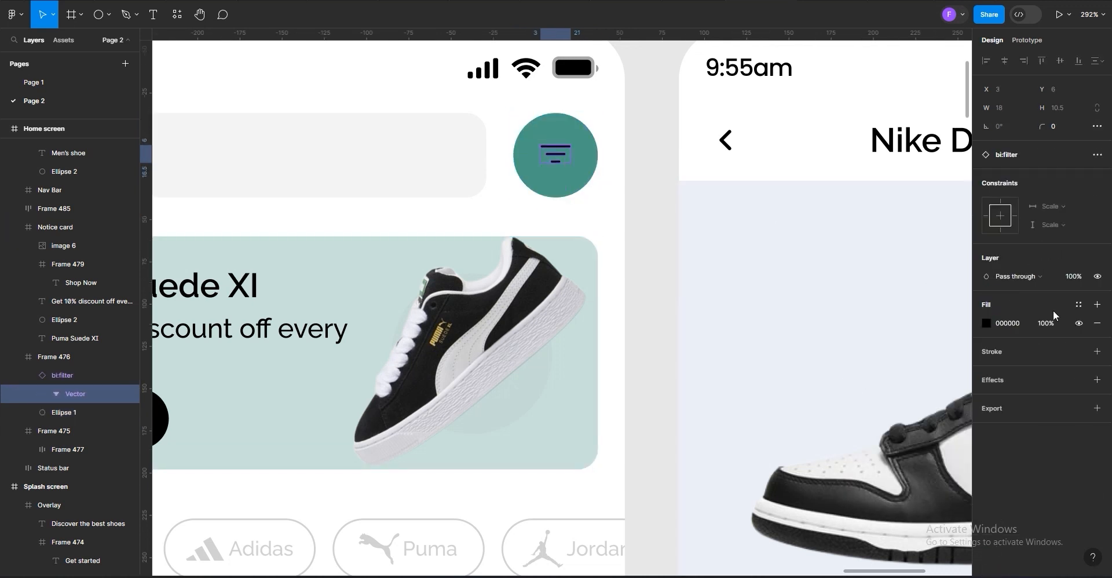
{"action": "left_click", "coordinate": [1077, 306]}
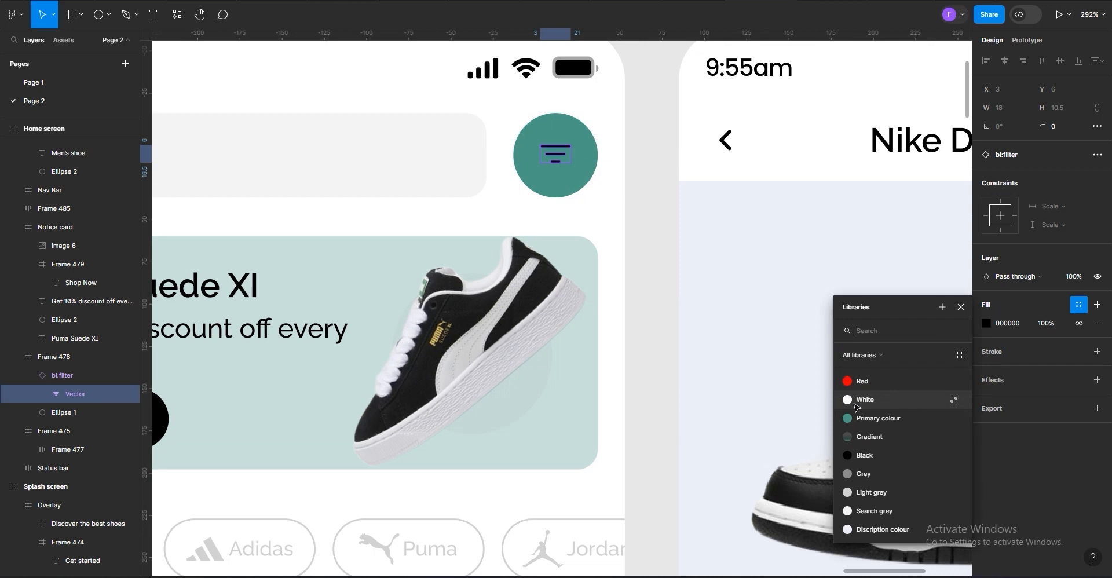
{"action": "left_click", "coordinate": [863, 399]}
{"action": "left_click", "coordinate": [660, 332]}
Move the splash screen's "Get started" button down to Y 660 and the headline above it down to Y 541
{"action": "scroll", "coordinate": [612, 295], "scroll_direction": "down", "scroll_amount": 10}
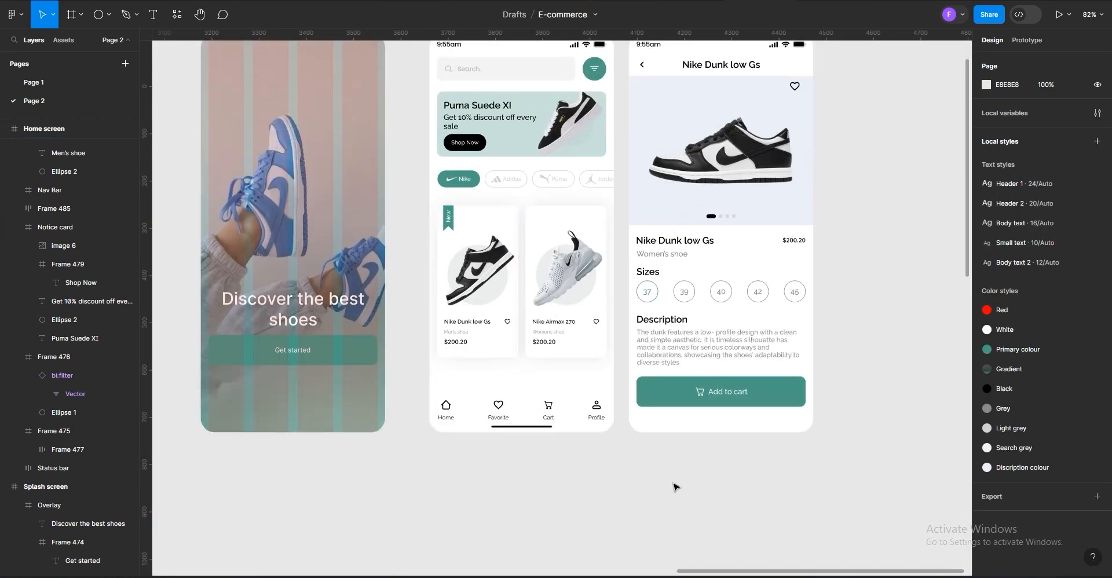
{"action": "scroll", "coordinate": [349, 365], "scroll_direction": "down", "scroll_amount": 1}
{"action": "left_click", "coordinate": [349, 367]}
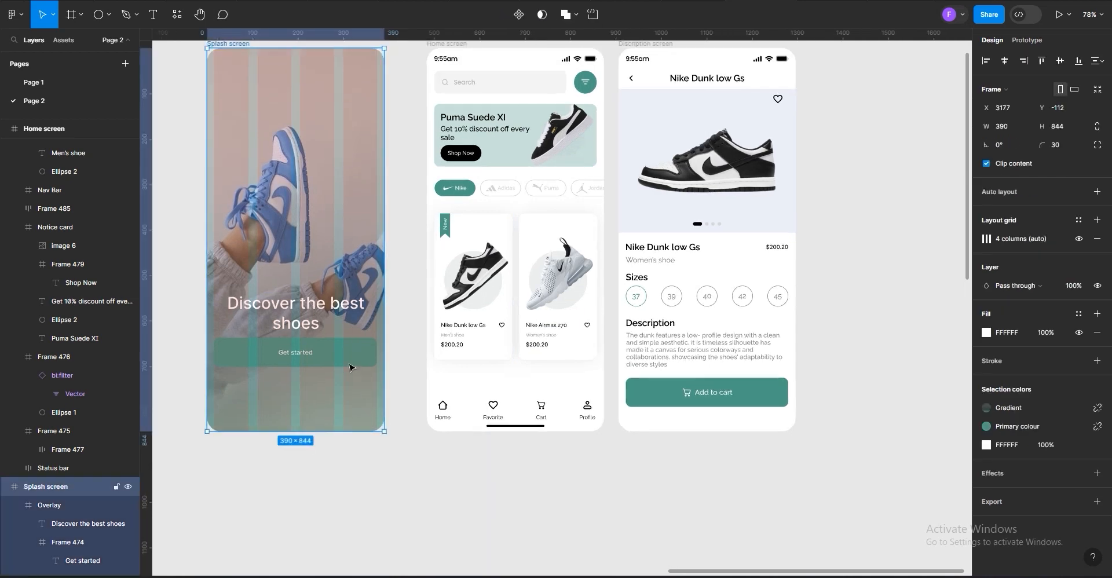
{"action": "double_click", "coordinate": [350, 367]}
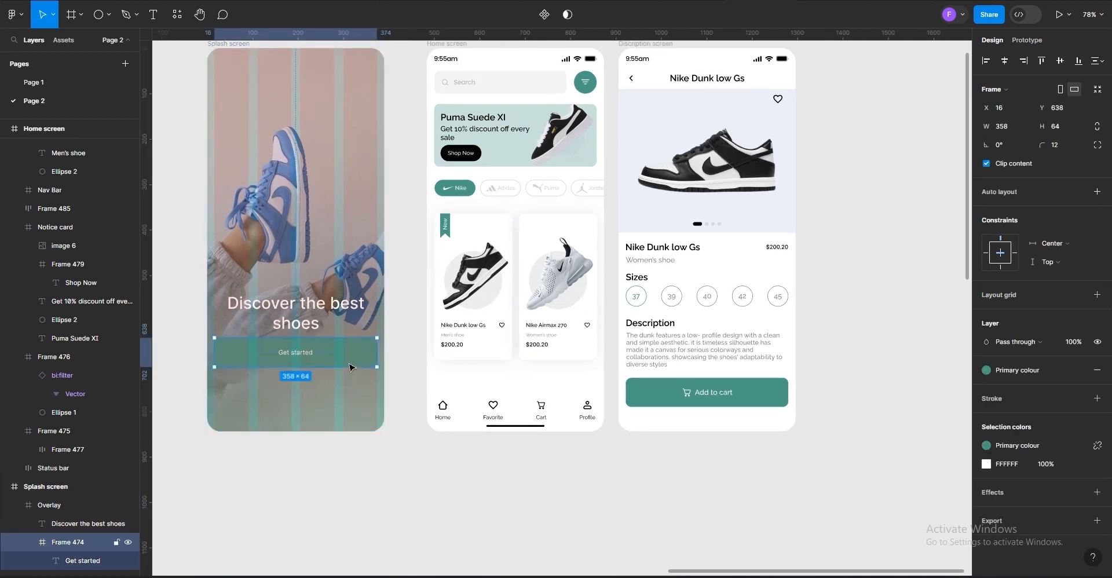
{"action": "key", "text": "Down"}
{"action": "key", "text": "Down"}
{"action": "key", "text": "Down"}
{"action": "key", "text": "Down"}
{"action": "key", "text": "Down"}
{"action": "key", "text": "Down"}
{"action": "key", "text": "Down"}
{"action": "key", "text": "Down"}
{"action": "key", "text": "Down"}
{"action": "key", "text": "Down"}
{"action": "key", "text": "Down"}
{"action": "key", "text": "Down"}
{"action": "key", "text": "Down"}
{"action": "key", "text": "Down"}
{"action": "key", "text": "Down"}
{"action": "key", "text": "Down"}
{"action": "key", "text": "Down"}
{"action": "key", "text": "Down"}
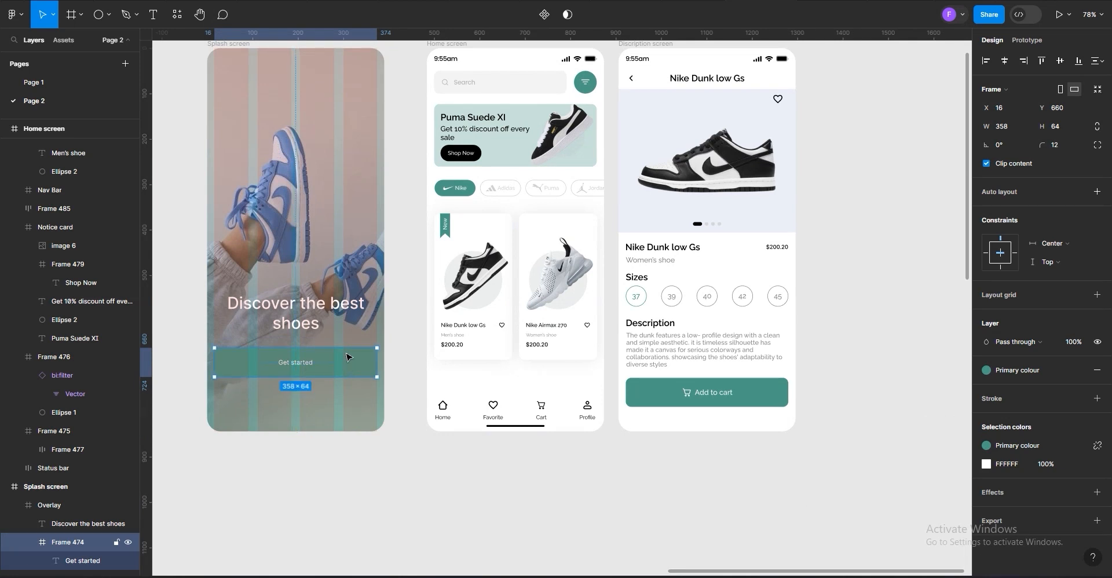
{"action": "left_click", "coordinate": [347, 305]}
{"action": "key", "text": "Down"}
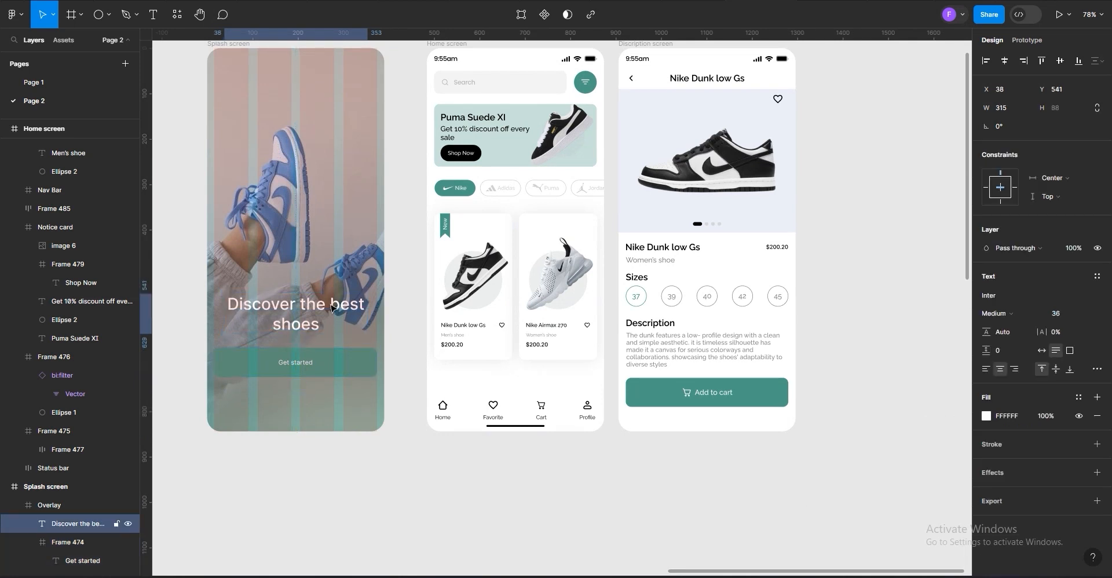
Hide the four-column layout grid on the Splash screen frame
{"action": "scroll", "coordinate": [425, 235], "scroll_direction": "down", "scroll_amount": 2}
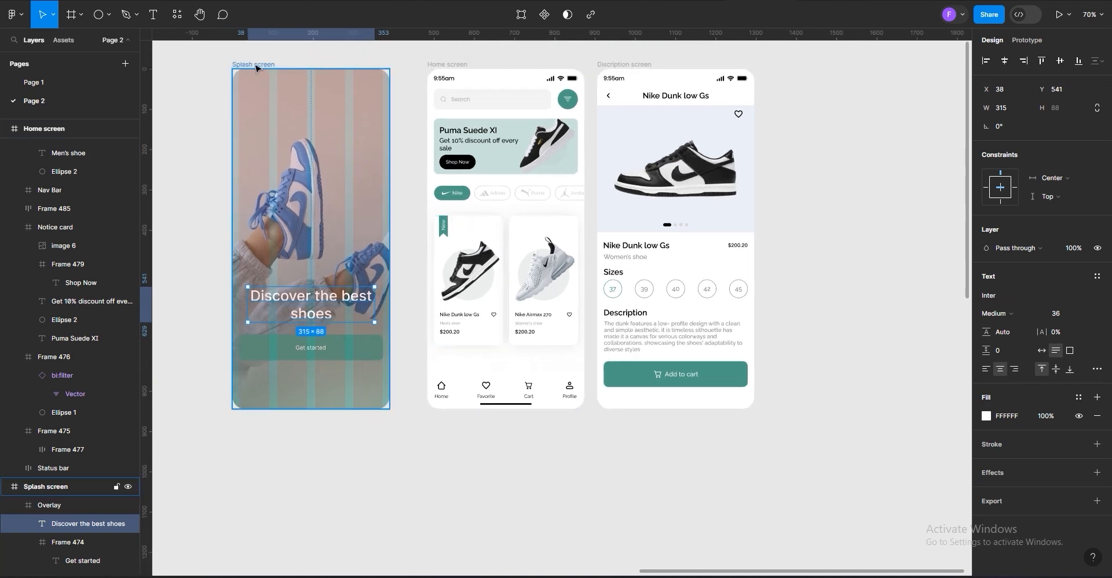
{"action": "left_click", "coordinate": [255, 69]}
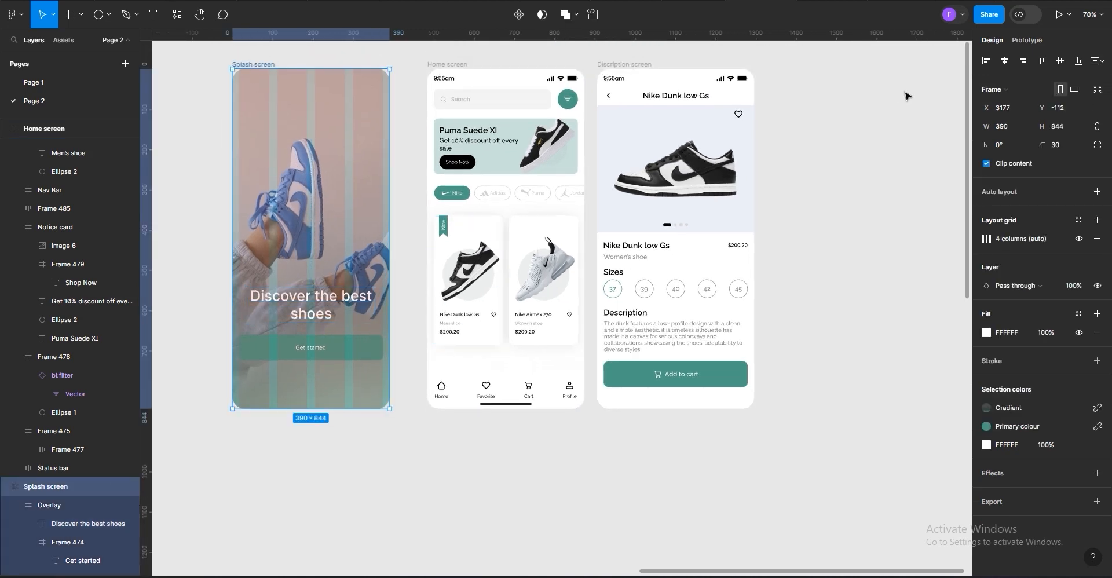
{"action": "left_click", "coordinate": [1078, 238]}
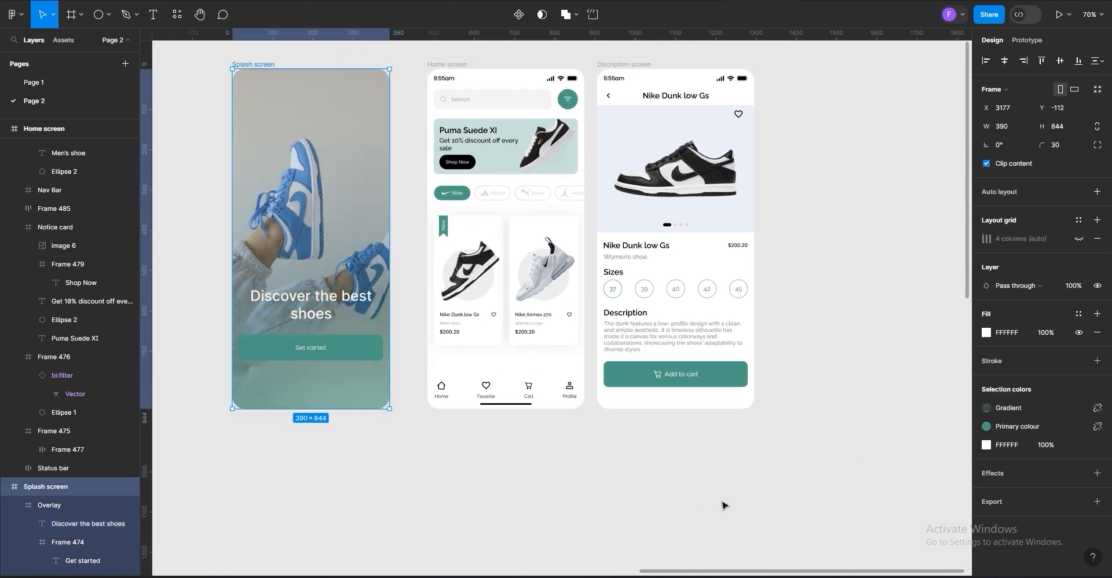
Wrap the home screen's search bar and filter button in one auto layout frame and shift it slightly down
{"action": "scroll", "coordinate": [770, 509], "scroll_direction": "down", "scroll_amount": 1}
{"action": "scroll", "coordinate": [443, 486], "scroll_direction": "up", "scroll_amount": 3}
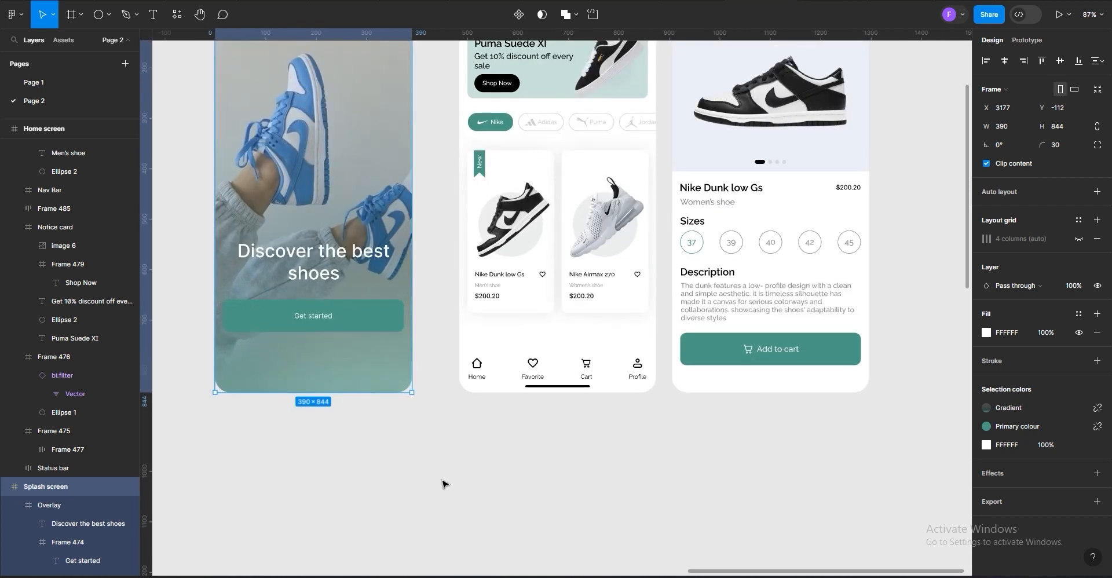
{"action": "scroll", "coordinate": [443, 484], "scroll_direction": "up", "scroll_amount": 1}
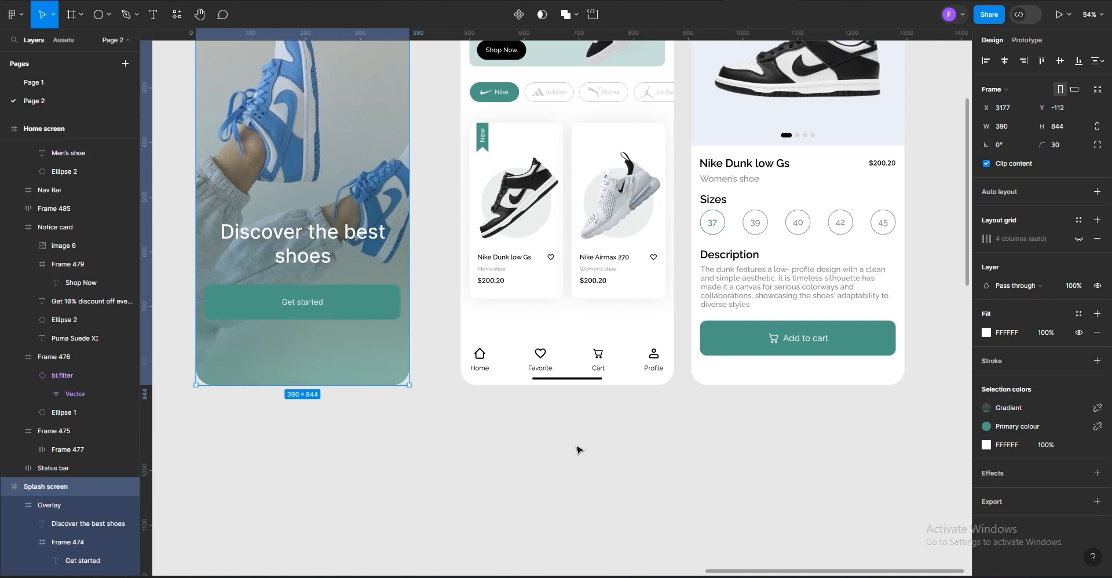
{"action": "scroll", "coordinate": [600, 442], "scroll_direction": "down", "scroll_amount": 2}
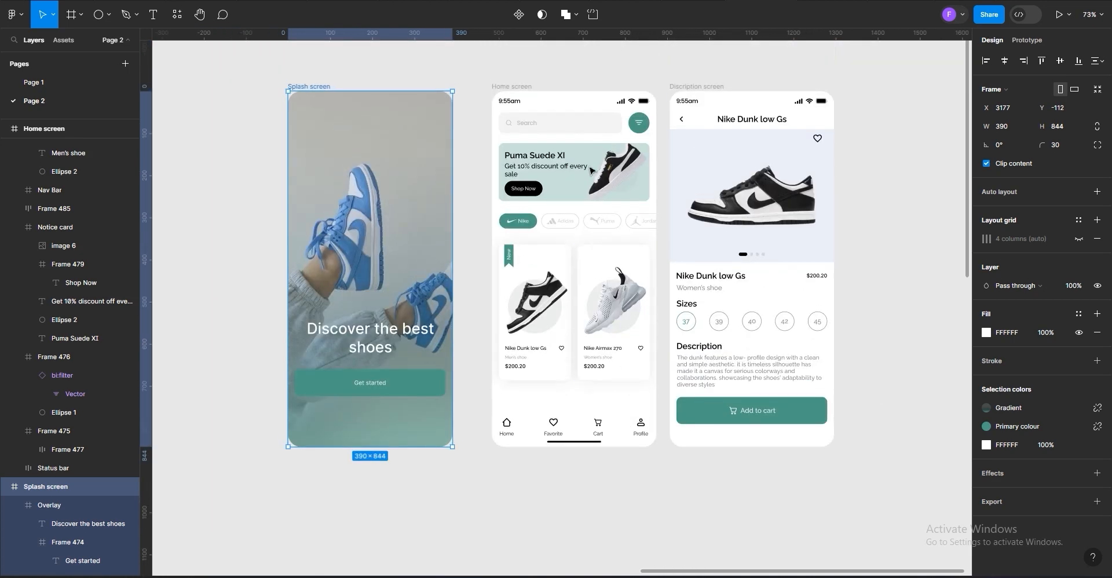
{"action": "left_click", "coordinate": [618, 134]}
{"action": "scroll", "coordinate": [647, 131], "scroll_direction": "up", "scroll_amount": 3}
{"action": "left_click", "coordinate": [645, 124], "text": "shift"}
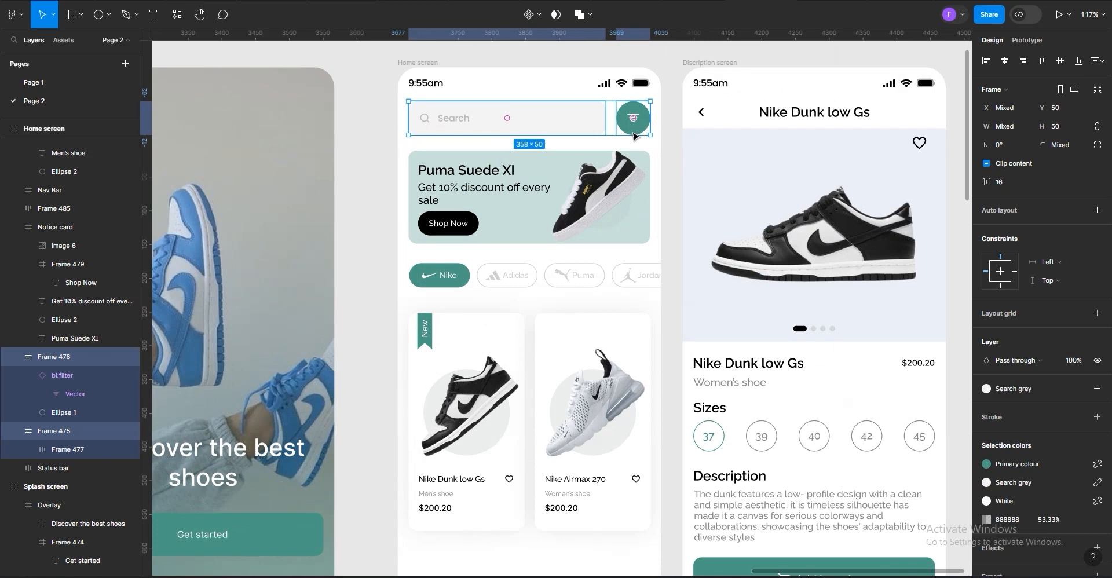
{"action": "left_click", "coordinate": [1094, 213]}
{"action": "left_click_drag", "start_coordinate": [613, 134], "coordinate": [613, 140]}
Combine Card 1 and Card 2 on the home screen into one horizontal auto layout frame
{"action": "left_click", "coordinate": [584, 189]}
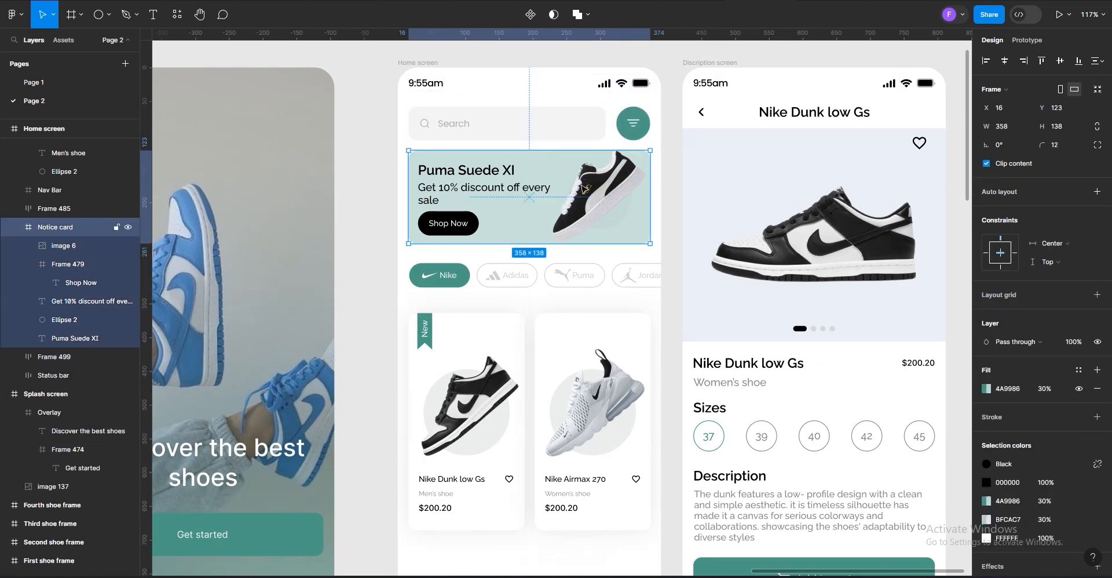
{"action": "left_click", "coordinate": [495, 347]}
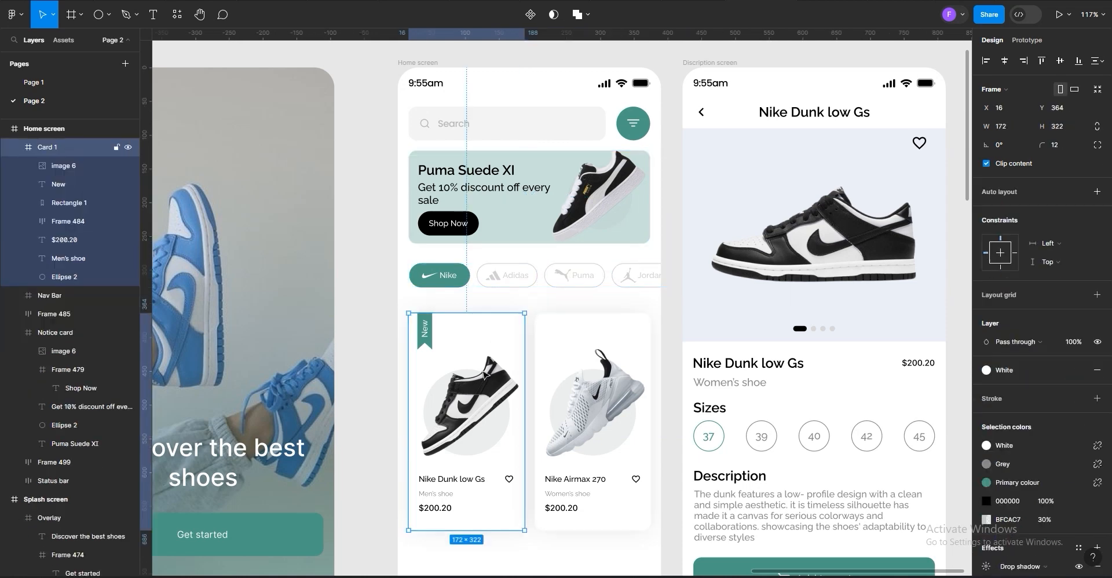
{"action": "left_click", "coordinate": [580, 401], "text": "shift"}
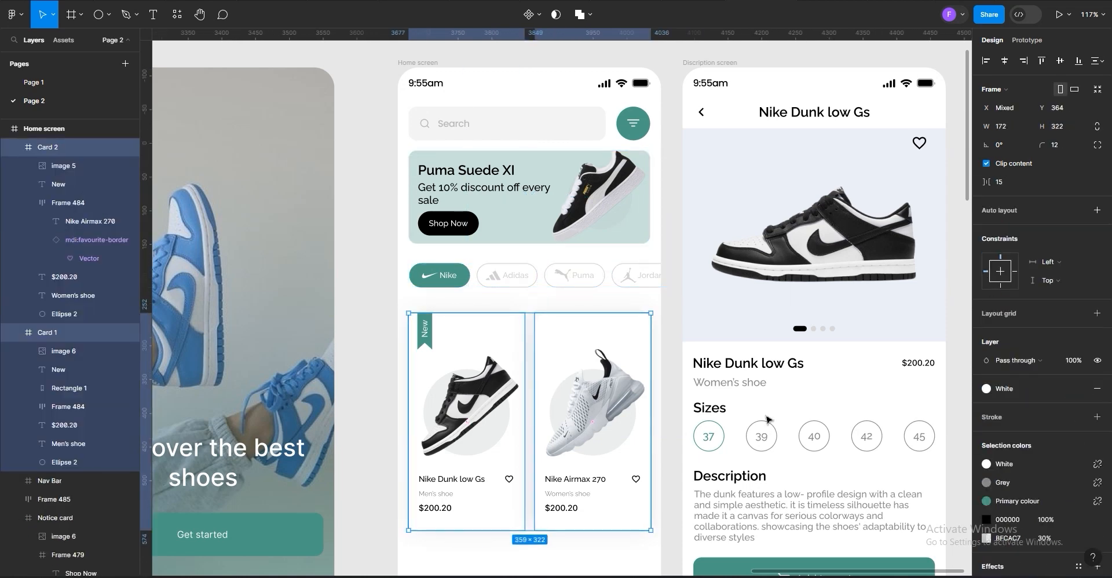
{"action": "left_click", "coordinate": [1097, 210]}
Space the notice card, brand filter row and shoe cards evenly, and move all three down together by about 10 px
{"action": "scroll", "coordinate": [529, 244], "scroll_direction": "down", "scroll_amount": 3}
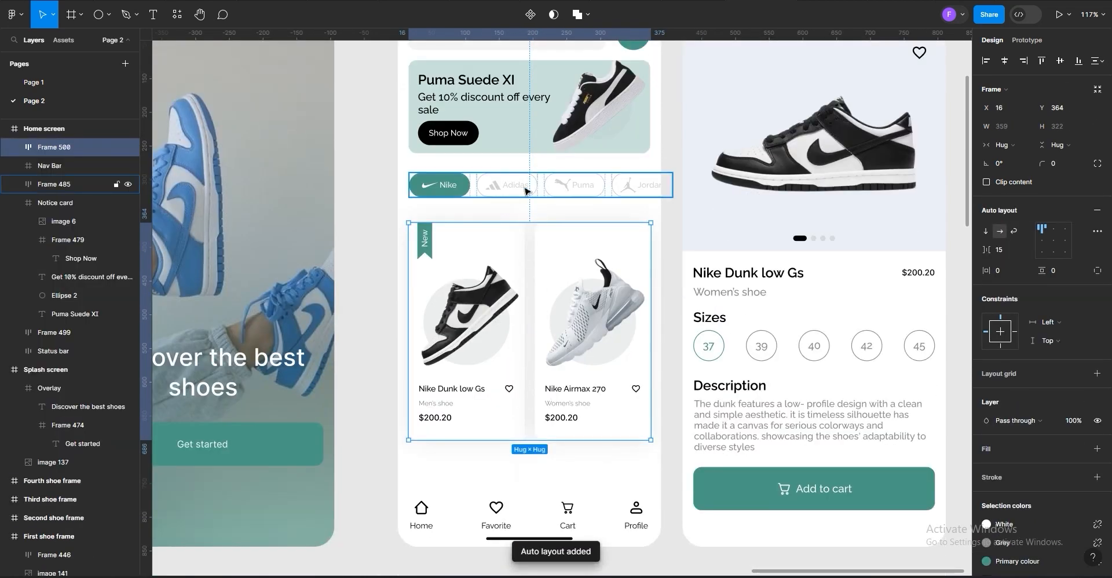
{"action": "left_click", "coordinate": [536, 185], "text": "shift"}
{"action": "left_click", "coordinate": [533, 149], "text": "shift"}
{"action": "scroll", "coordinate": [535, 149], "scroll_direction": "up", "scroll_amount": 1}
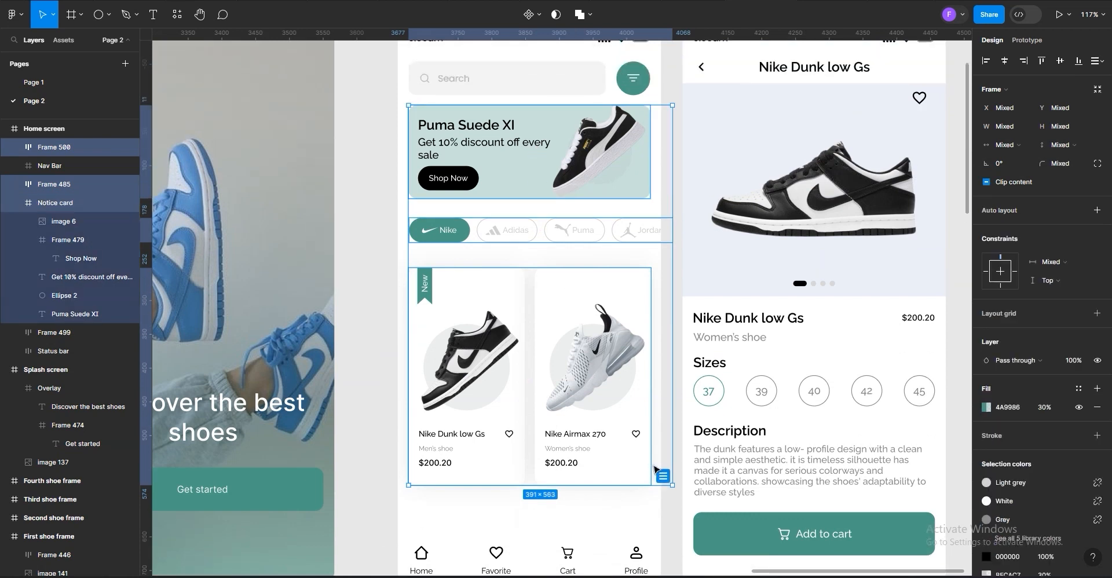
{"action": "key", "text": "shift+a"}
{"action": "key", "text": "Down"}
{"action": "key", "text": "Down"}
{"action": "key", "text": "Down"}
{"action": "key", "text": "Down"}
{"action": "key", "text": "Down"}
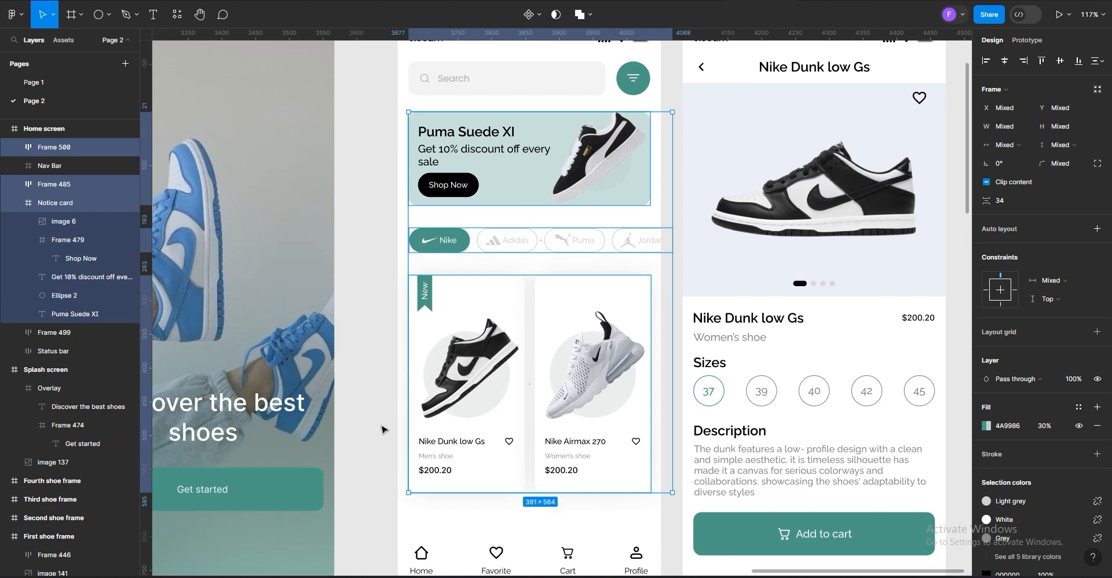
{"action": "left_click", "coordinate": [373, 450]}
{"action": "scroll", "coordinate": [376, 451], "scroll_direction": "down", "scroll_amount": 3}
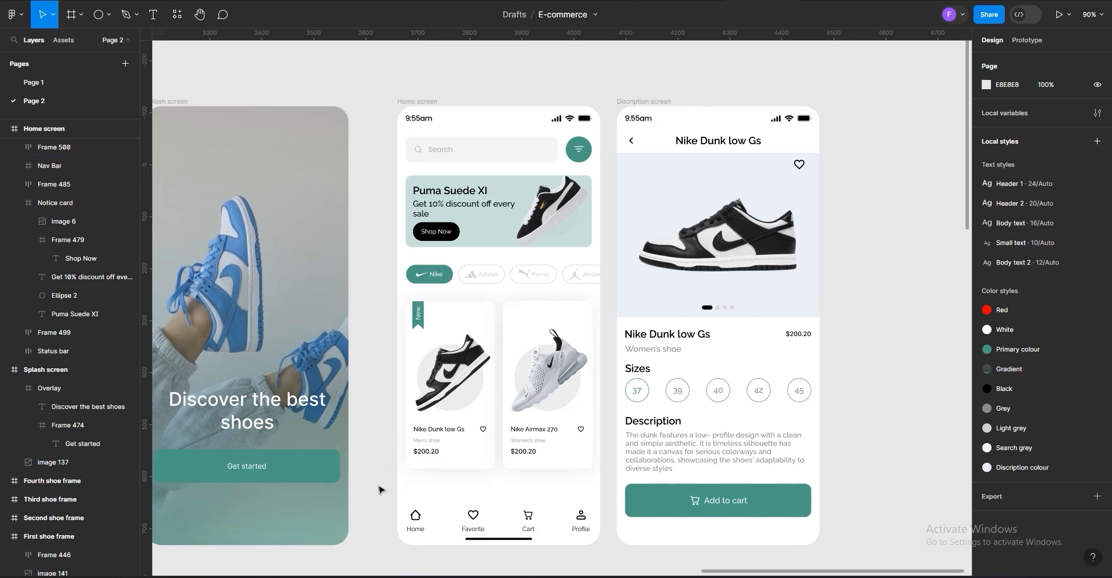
{"action": "scroll", "coordinate": [398, 492], "scroll_direction": "up", "scroll_amount": 3}
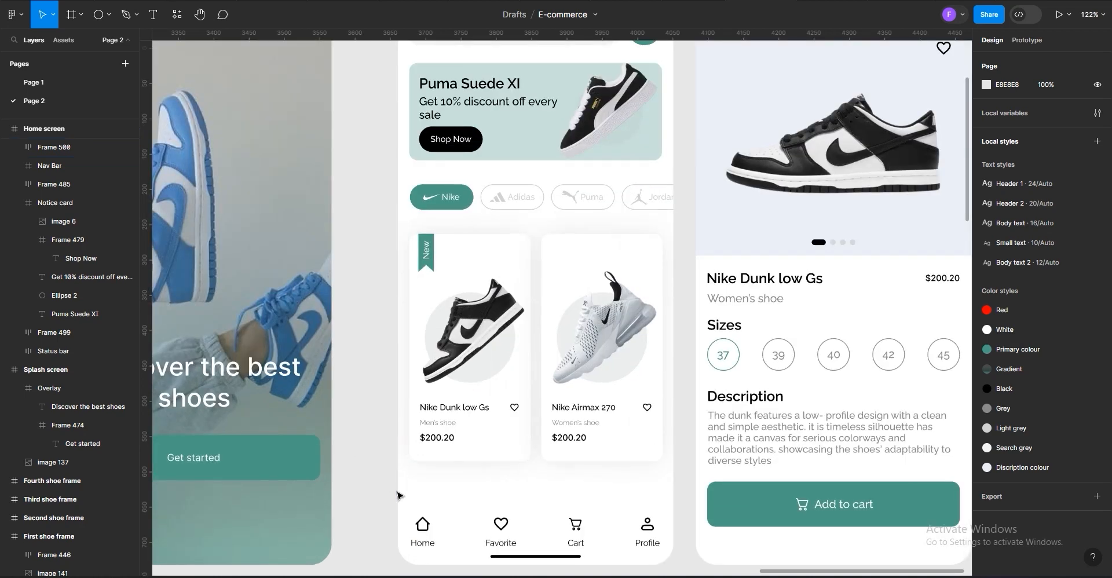
{"action": "left_click", "coordinate": [491, 359]}
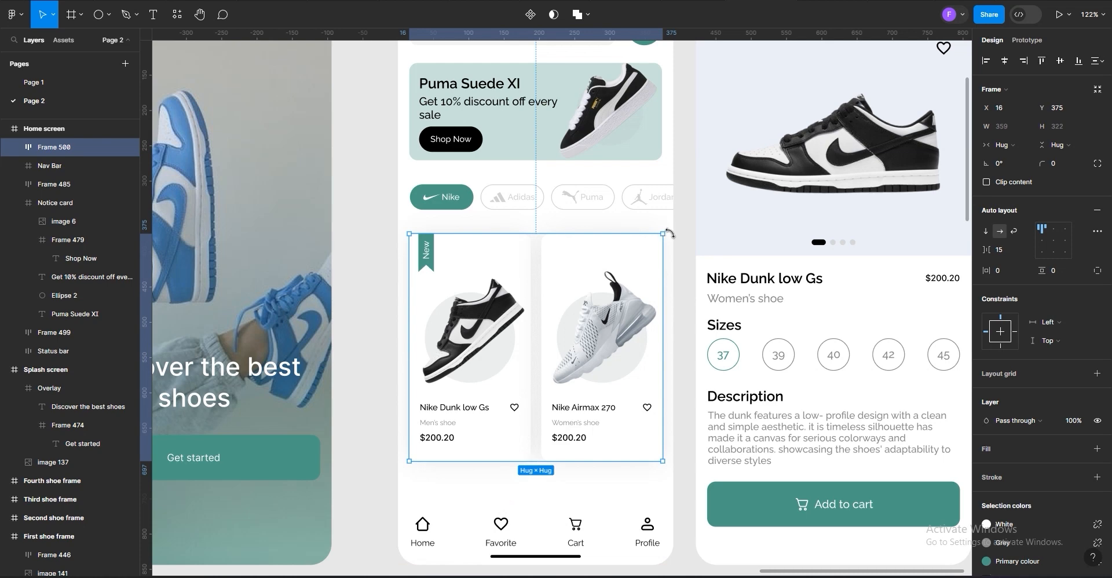
Change the fill colour of the notice card's "Get 10% discount off every sale" text to 565656
{"action": "scroll", "coordinate": [489, 288], "scroll_direction": "up", "scroll_amount": 4}
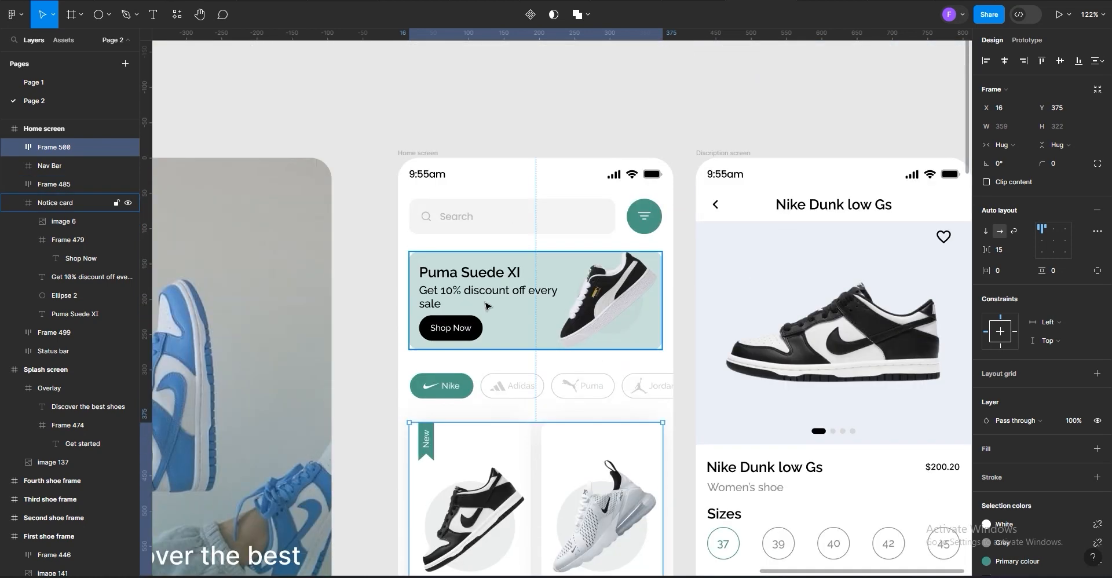
{"action": "scroll", "coordinate": [483, 272], "scroll_direction": "down", "scroll_amount": 1}
{"action": "double_click", "coordinate": [479, 251]}
{"action": "scroll", "coordinate": [397, 248], "scroll_direction": "down", "scroll_amount": 1}
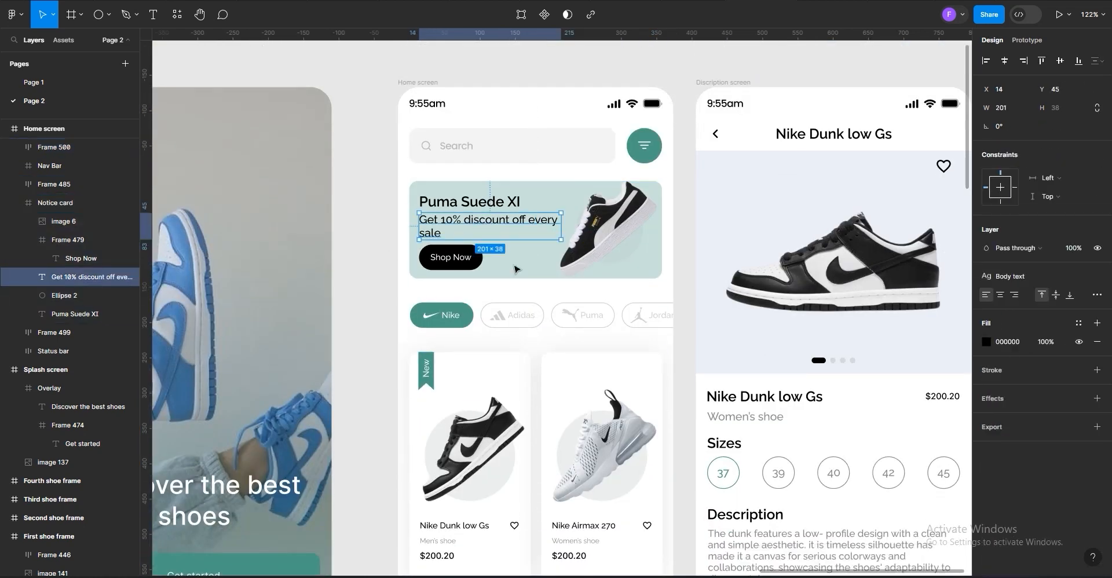
{"action": "left_click", "coordinate": [1076, 322]}
{"action": "left_click", "coordinate": [990, 342]}
{"action": "left_click", "coordinate": [988, 342]}
{"action": "left_click", "coordinate": [986, 341]}
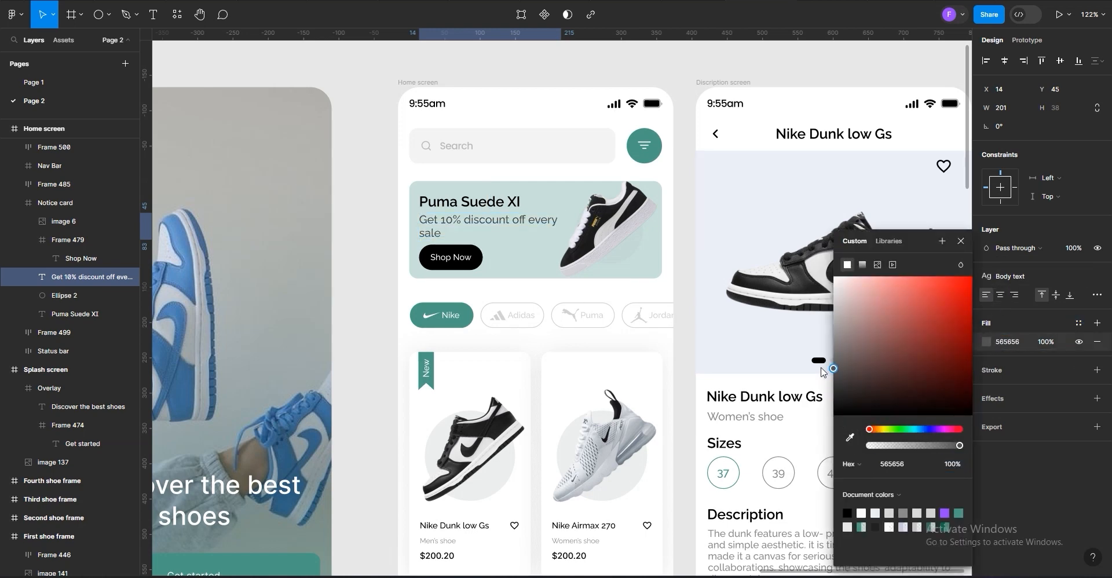
{"action": "left_click", "coordinate": [360, 356]}
Set the vertical spacing between the home screen's notice card, brand filter row and shoe cards to 32
{"action": "scroll", "coordinate": [359, 356], "scroll_direction": "down", "scroll_amount": 3}
{"action": "scroll", "coordinate": [413, 457], "scroll_direction": "up", "scroll_amount": 3}
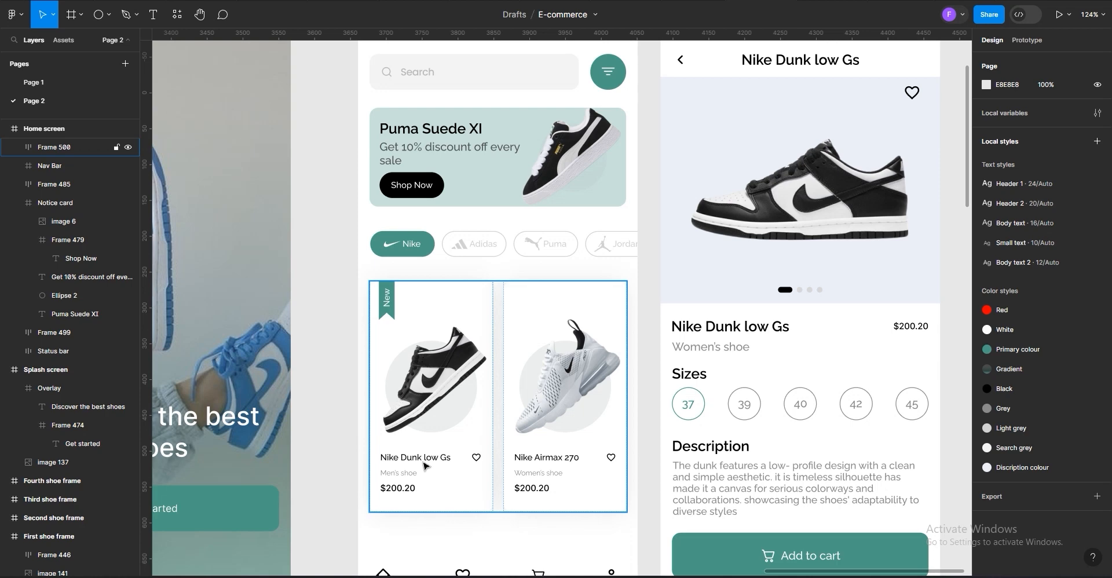
{"action": "scroll", "coordinate": [436, 476], "scroll_direction": "up", "scroll_amount": 1}
{"action": "left_click", "coordinate": [493, 152]}
{"action": "left_click", "coordinate": [496, 206], "text": "shift"}
{"action": "left_click", "coordinate": [504, 335], "text": "shift"}
{"action": "left_click_drag", "start_coordinate": [987, 201], "coordinate": [983, 203]}
{"action": "scroll", "coordinate": [531, 336], "scroll_direction": "down", "scroll_amount": 5}
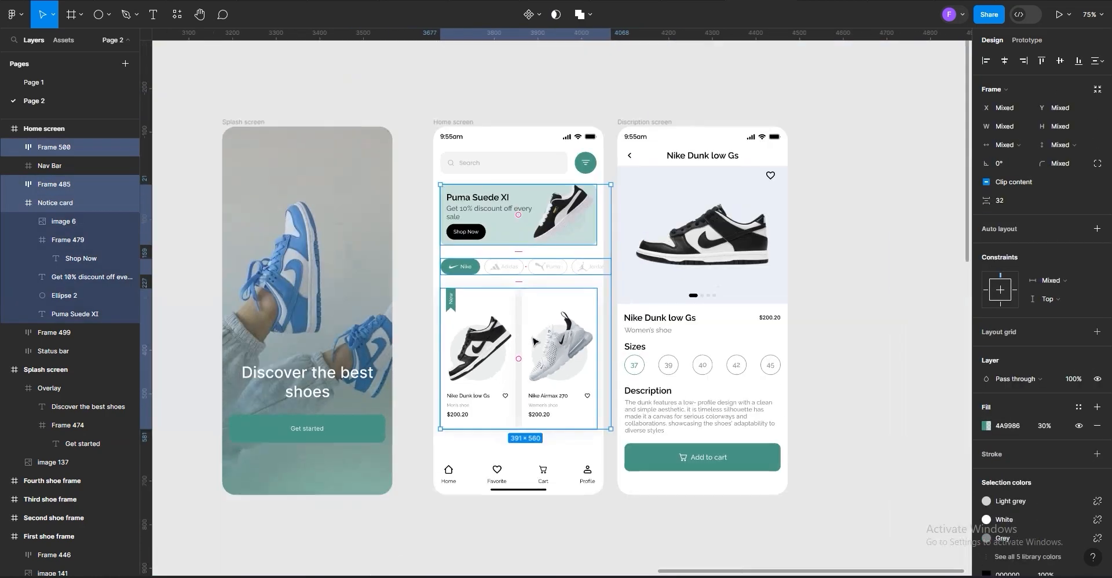
{"action": "left_click", "coordinate": [543, 538]}
Review the layout, spacing and colours of the description, home and splash screens
{"action": "scroll", "coordinate": [653, 401], "scroll_direction": "up", "scroll_amount": 3}
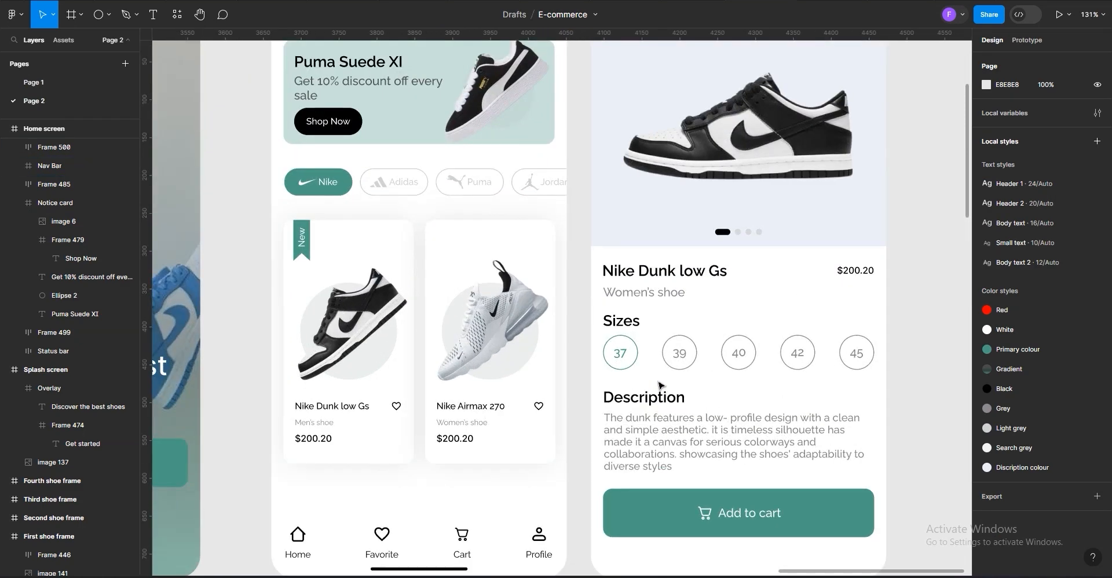
{"action": "scroll", "coordinate": [660, 385], "scroll_direction": "down", "scroll_amount": 3}
{"action": "left_click", "coordinate": [220, 493]}
{"action": "scroll", "coordinate": [221, 493], "scroll_direction": "up", "scroll_amount": 3}
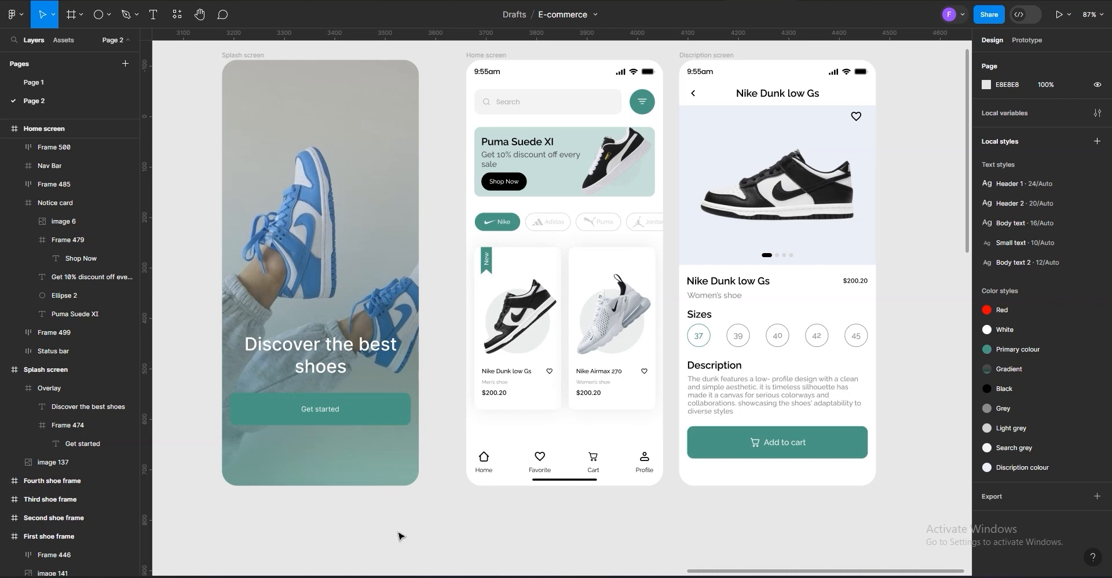
{"action": "scroll", "coordinate": [301, 508], "scroll_direction": "up", "scroll_amount": 1}
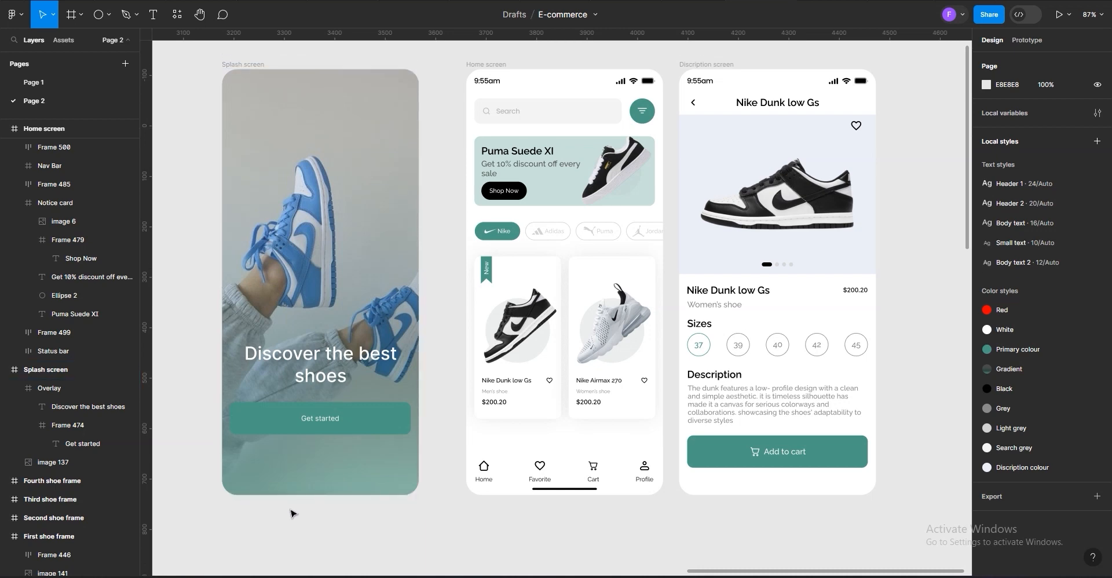
{"action": "scroll", "coordinate": [290, 513], "scroll_direction": "up", "scroll_amount": 5}
{"action": "scroll", "coordinate": [553, 479], "scroll_direction": "down", "scroll_amount": 2}
{"action": "scroll", "coordinate": [555, 479], "scroll_direction": "down", "scroll_amount": 1}
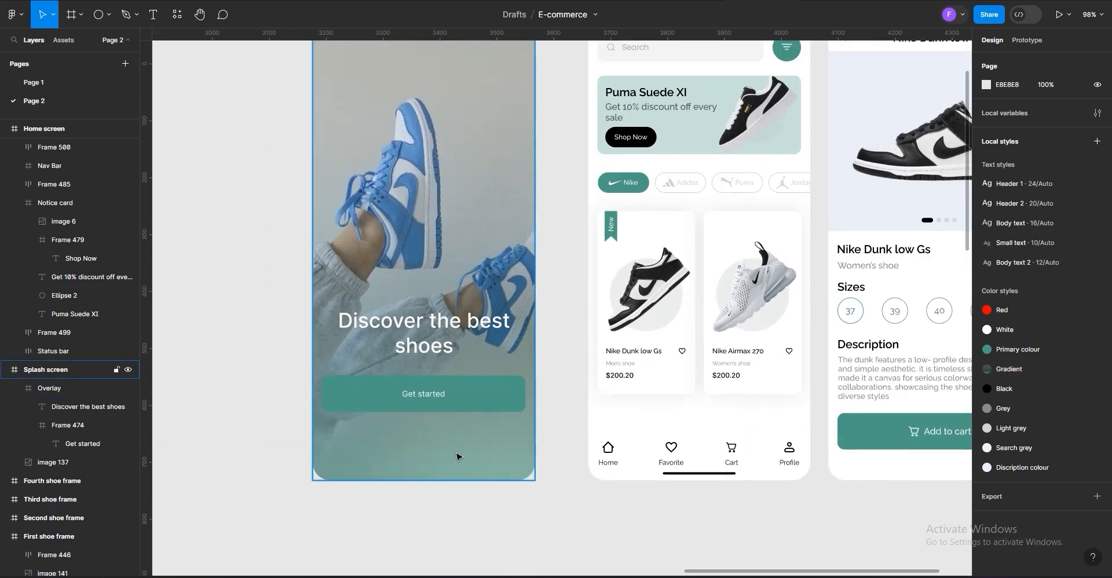
Edit the Gradient colour style of the splash screen's Overlay, extending the gradient's lower end slightly below the frame's bottom edge
{"action": "left_click", "coordinate": [455, 457]}
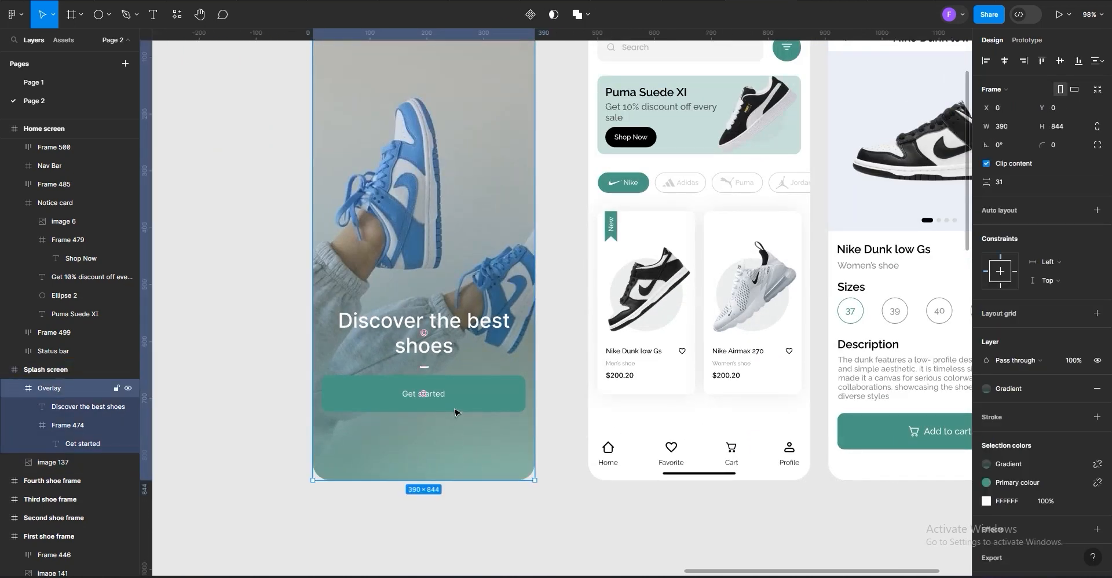
{"action": "scroll", "coordinate": [355, 478], "scroll_direction": "down", "scroll_amount": 1}
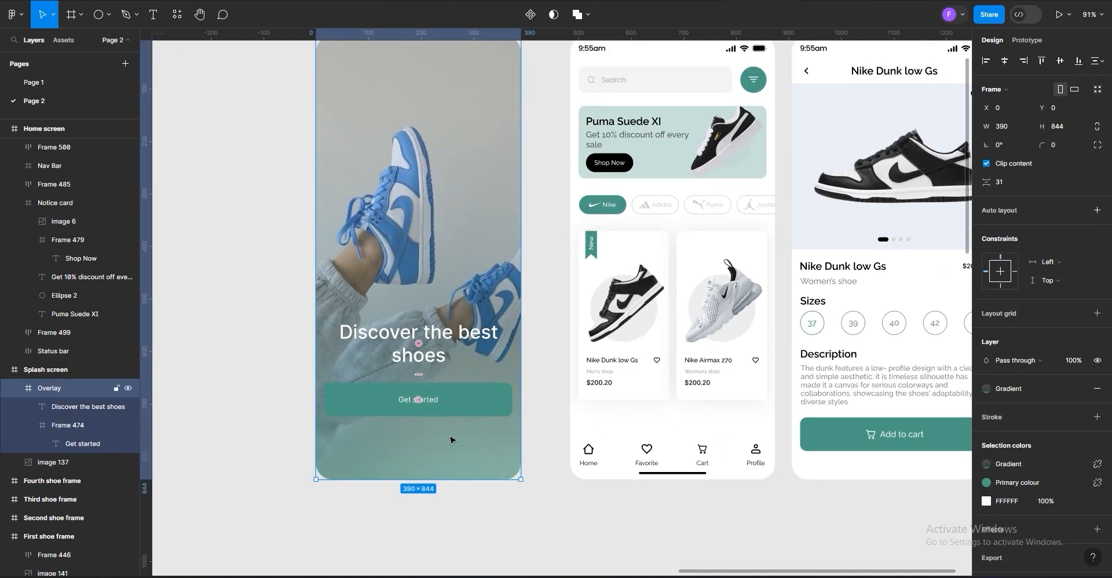
{"action": "left_click", "coordinate": [986, 389]}
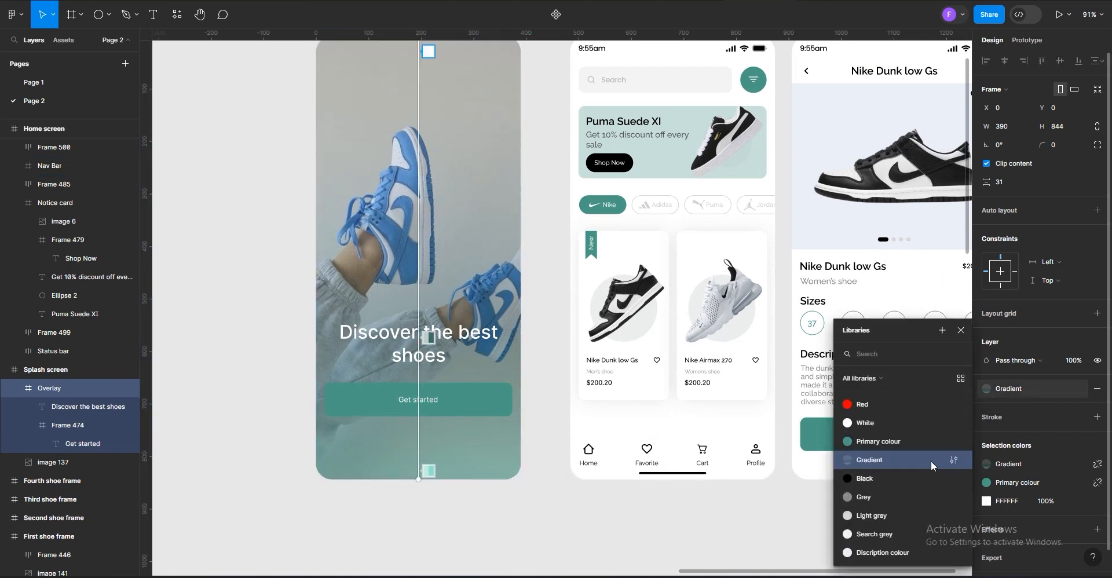
{"action": "left_click", "coordinate": [953, 459]}
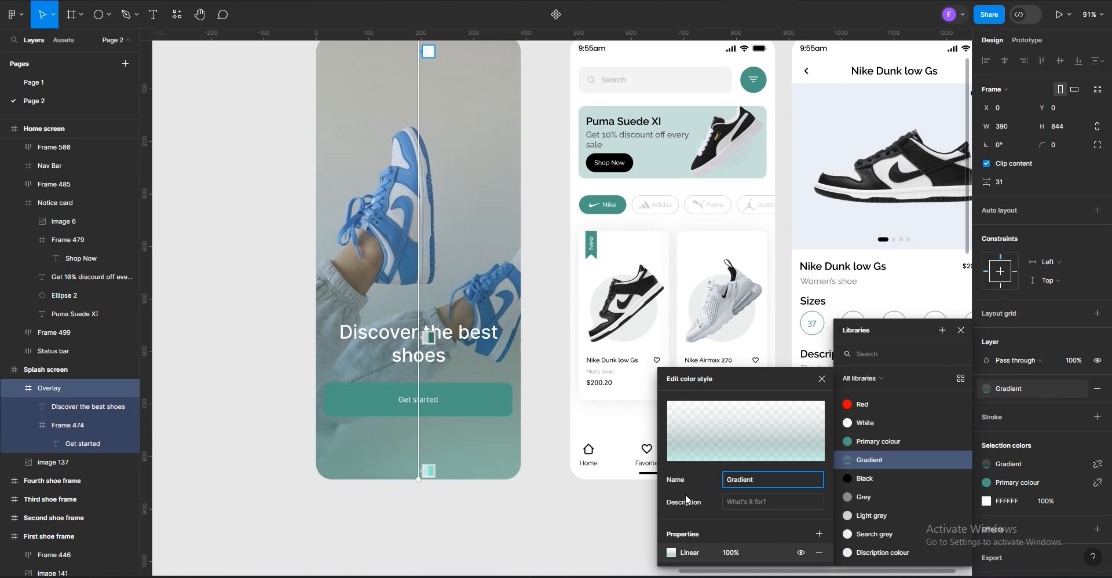
{"action": "left_click", "coordinate": [671, 552]}
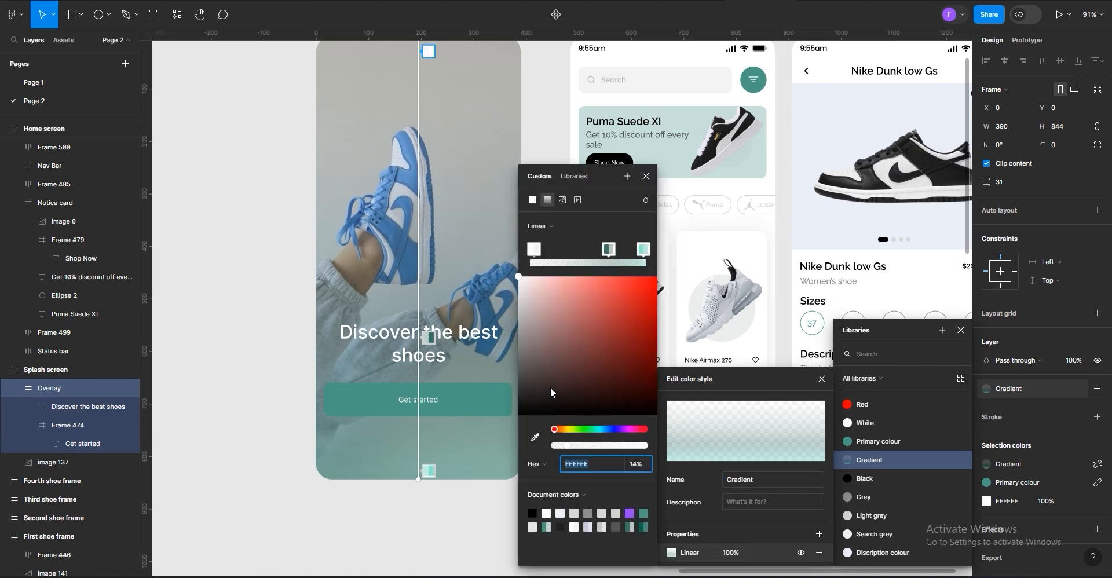
{"action": "left_click", "coordinate": [428, 471]}
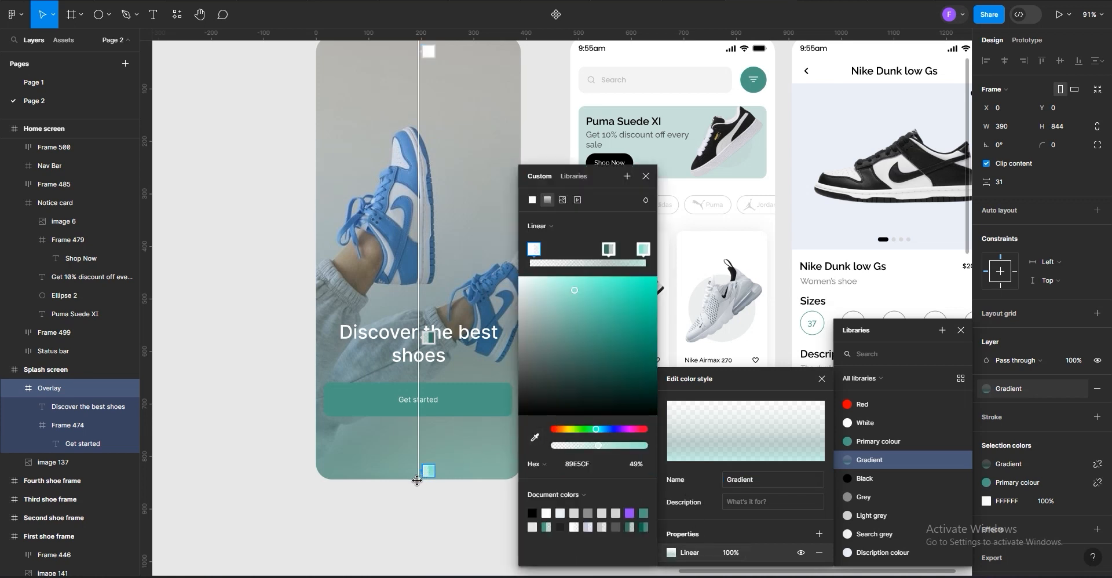
{"action": "left_click_drag", "start_coordinate": [416, 480], "coordinate": [423, 518]}
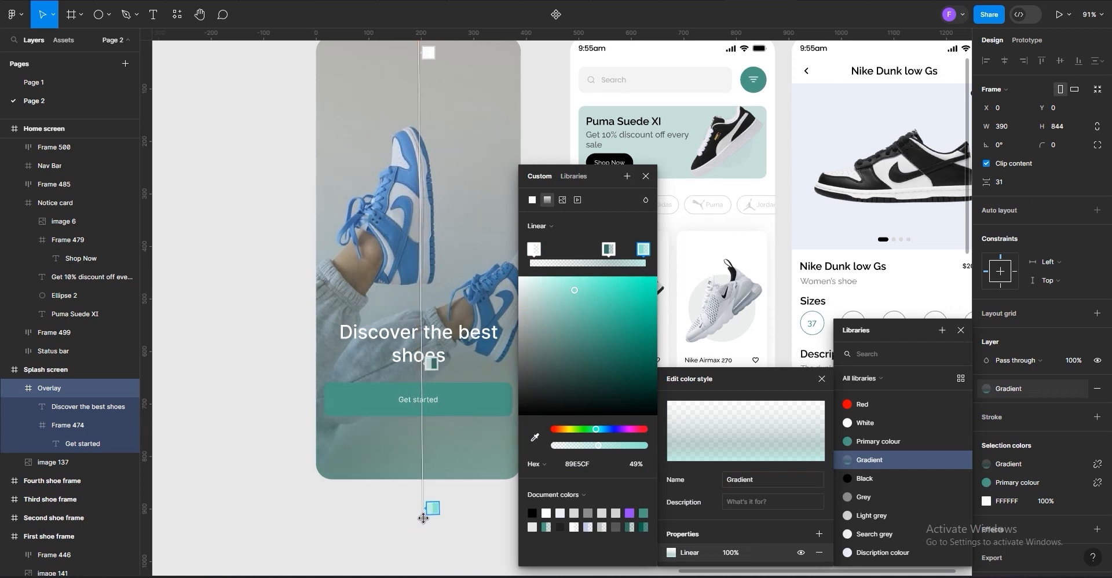
Darken the Gradient style's lower end stop to 05382C and finish editing the style
{"action": "left_click_drag", "start_coordinate": [574, 291], "coordinate": [645, 387]}
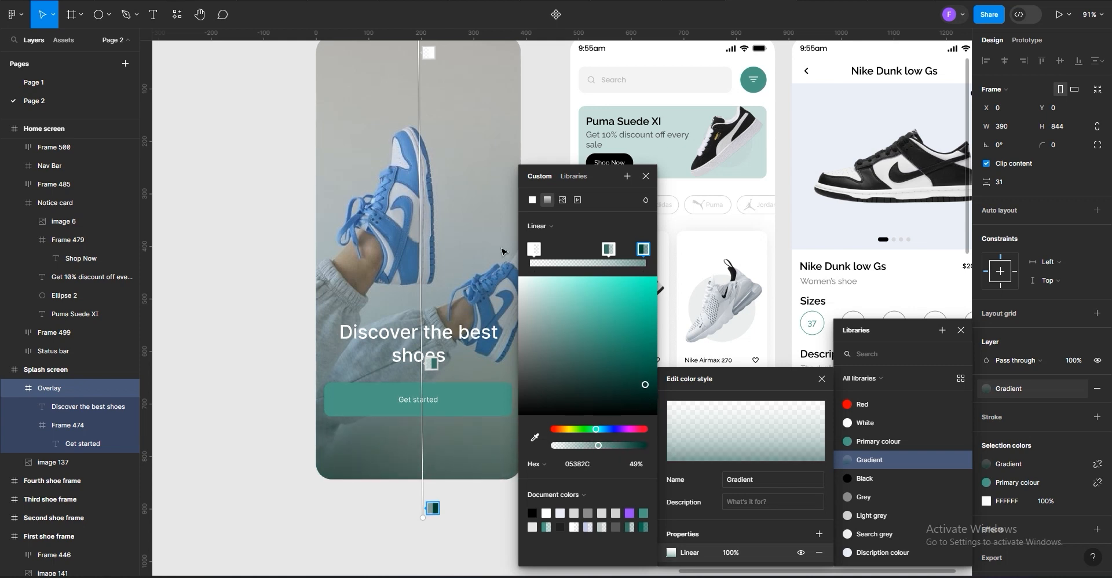
{"action": "left_click", "coordinate": [645, 176]}
{"action": "left_click", "coordinate": [549, 481]}
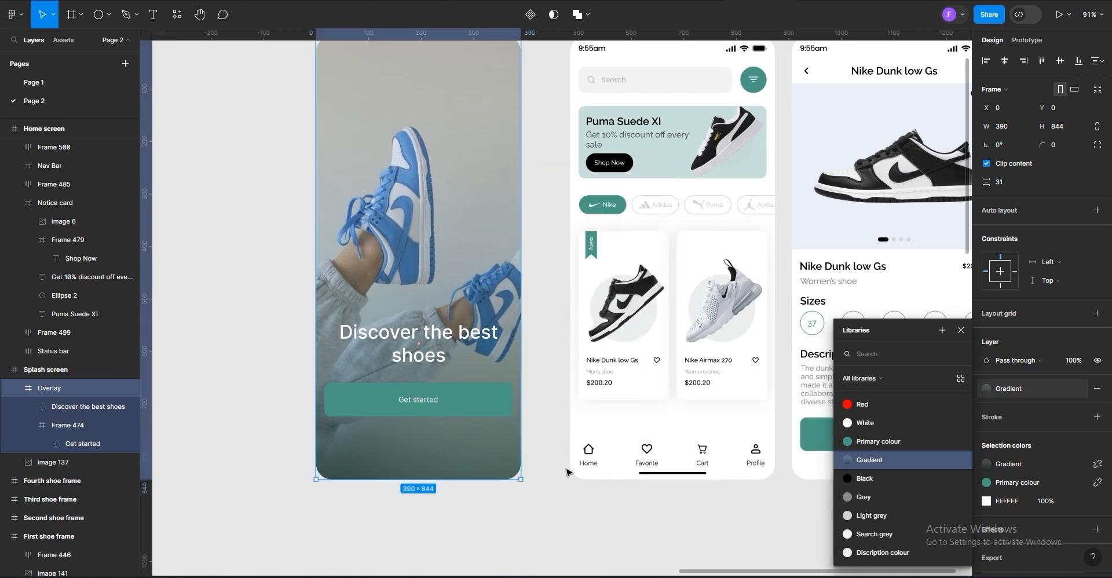
{"action": "key", "text": "Escape"}
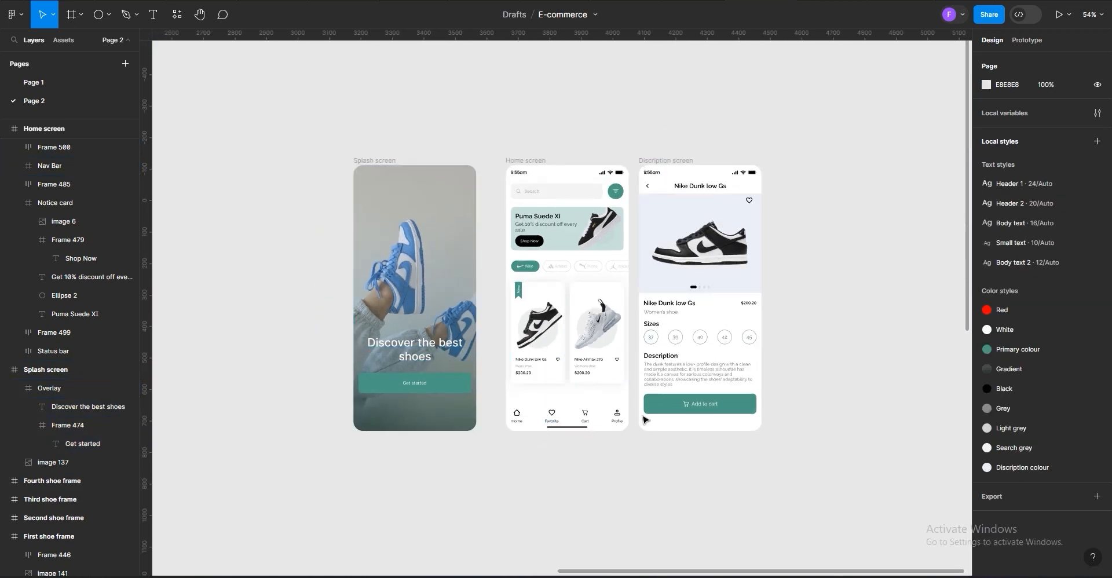
{"action": "scroll", "coordinate": [638, 422], "scroll_direction": "down", "scroll_amount": 3}
{"action": "scroll", "coordinate": [649, 397], "scroll_direction": "up", "scroll_amount": 1}
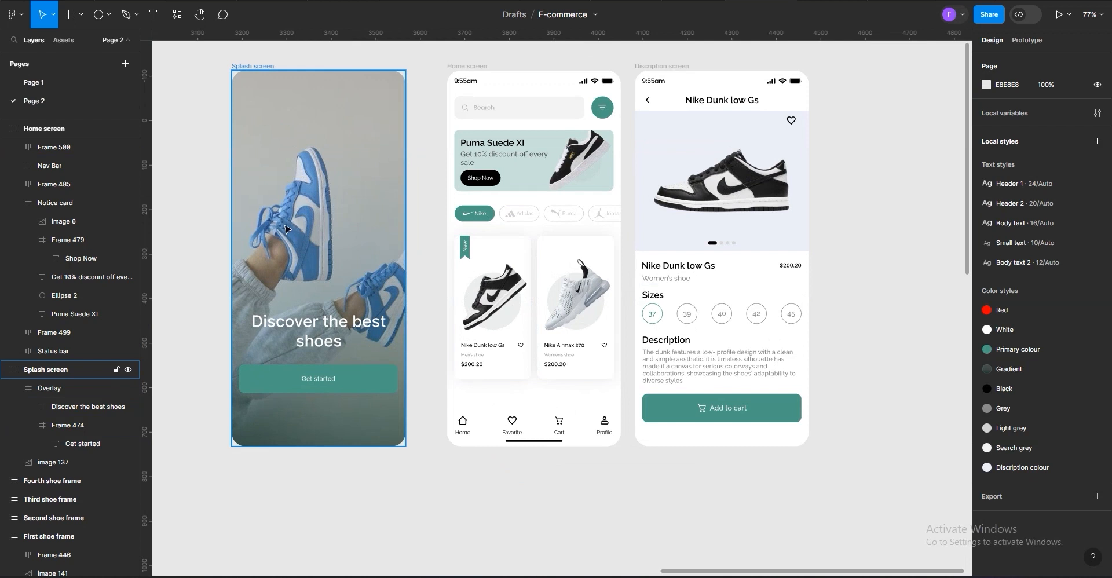